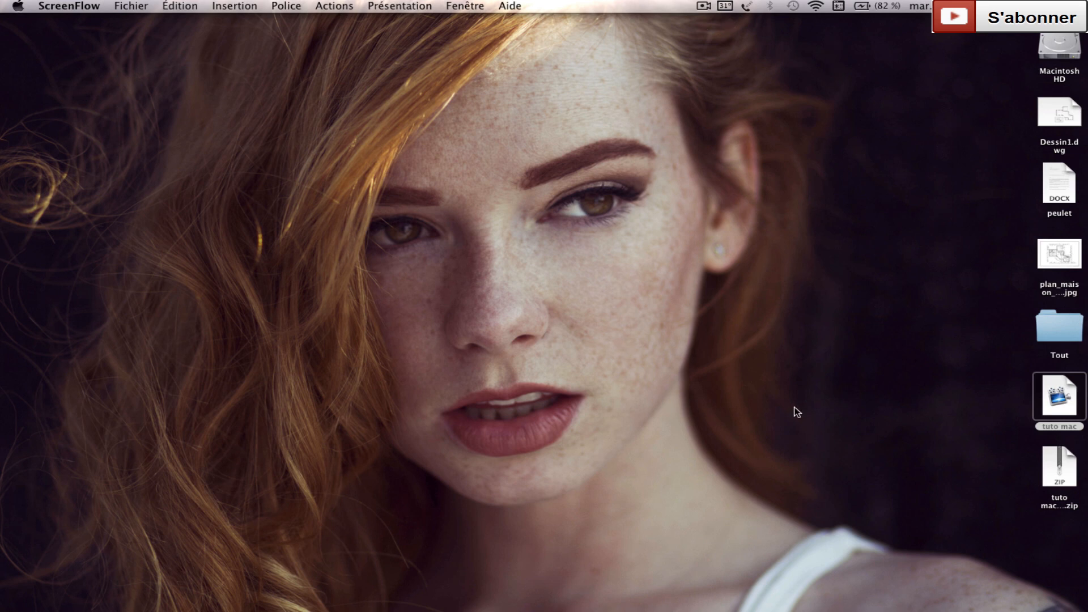
Launch AutoCAD from the system search and continue past the notice about the non-educational drawing
key(super+space)
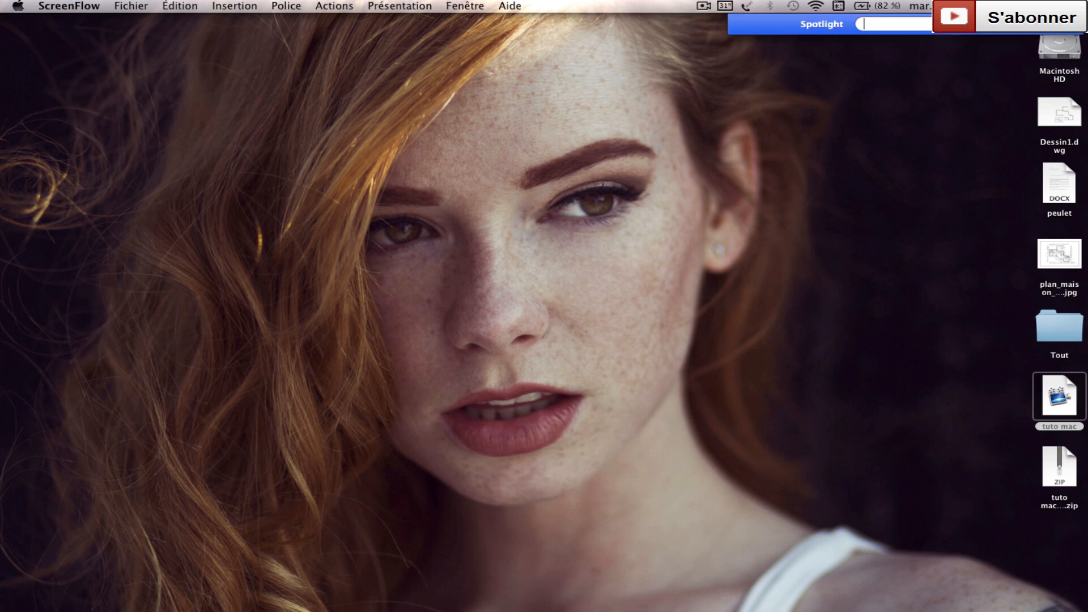
text(autocad)
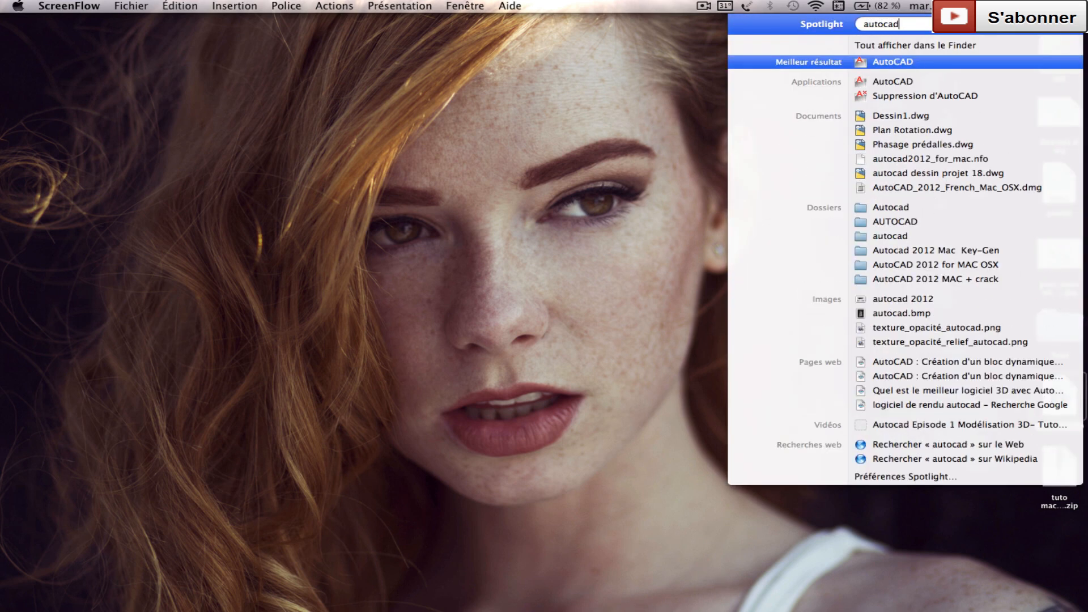
click(894, 64)
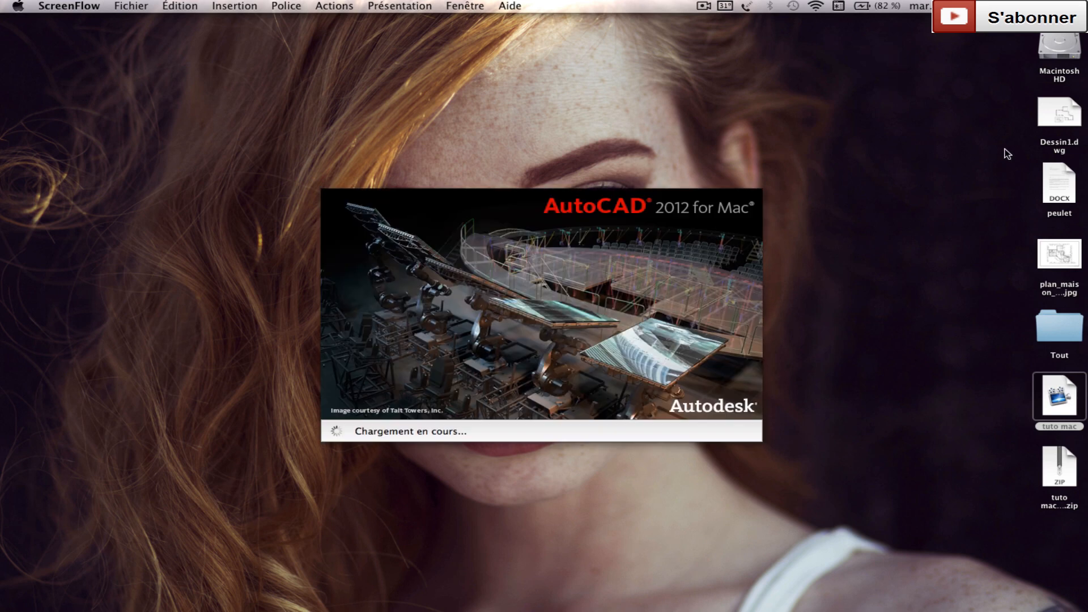
drag(764, 251, 794, 259)
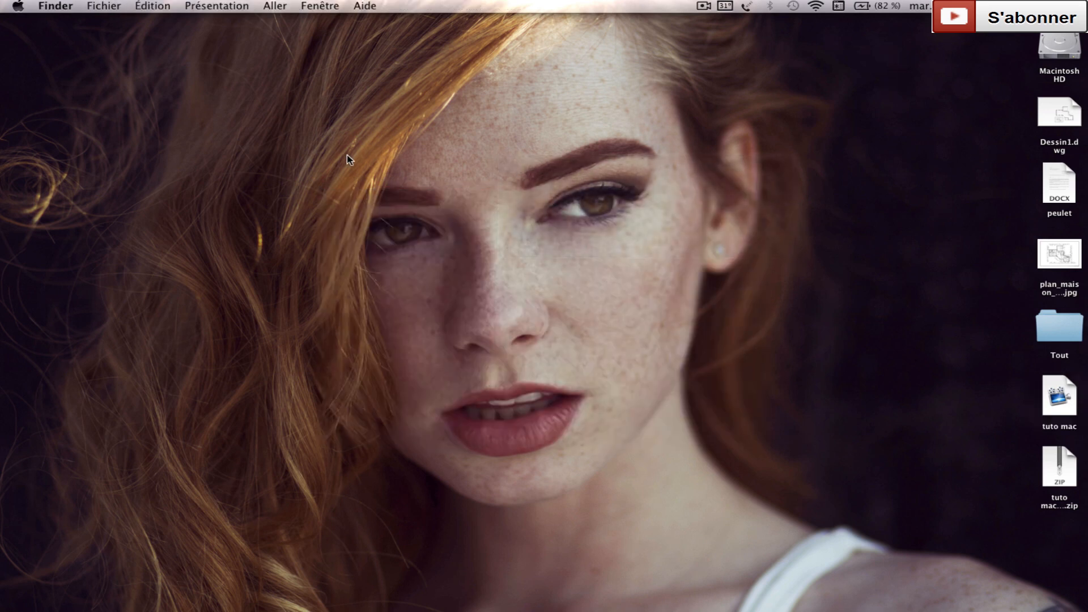
drag(336, 154, 779, 281)
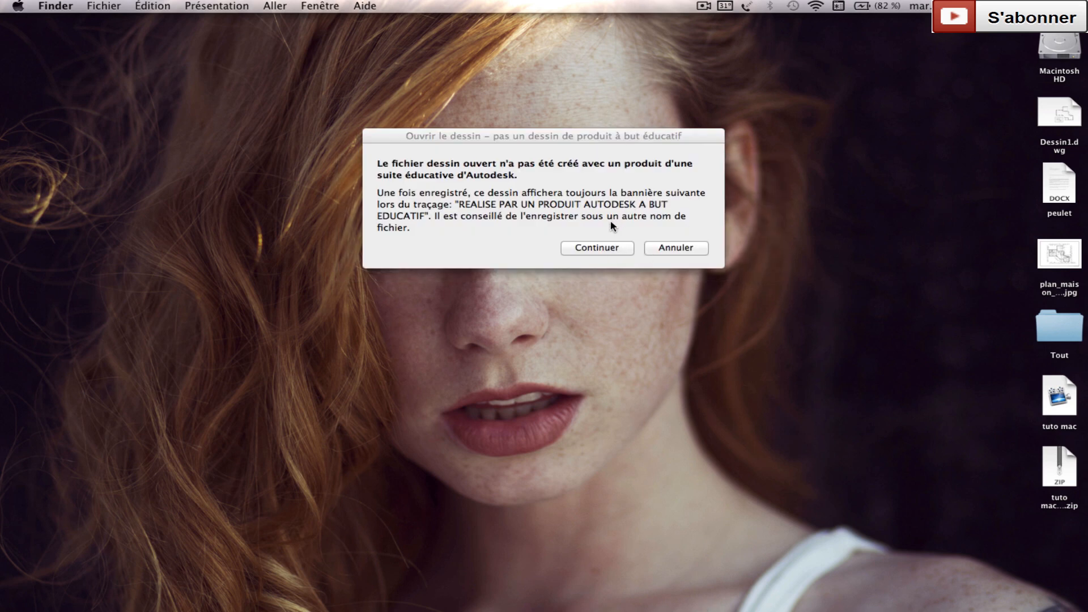
click(606, 249)
drag(223, 161, 827, 481)
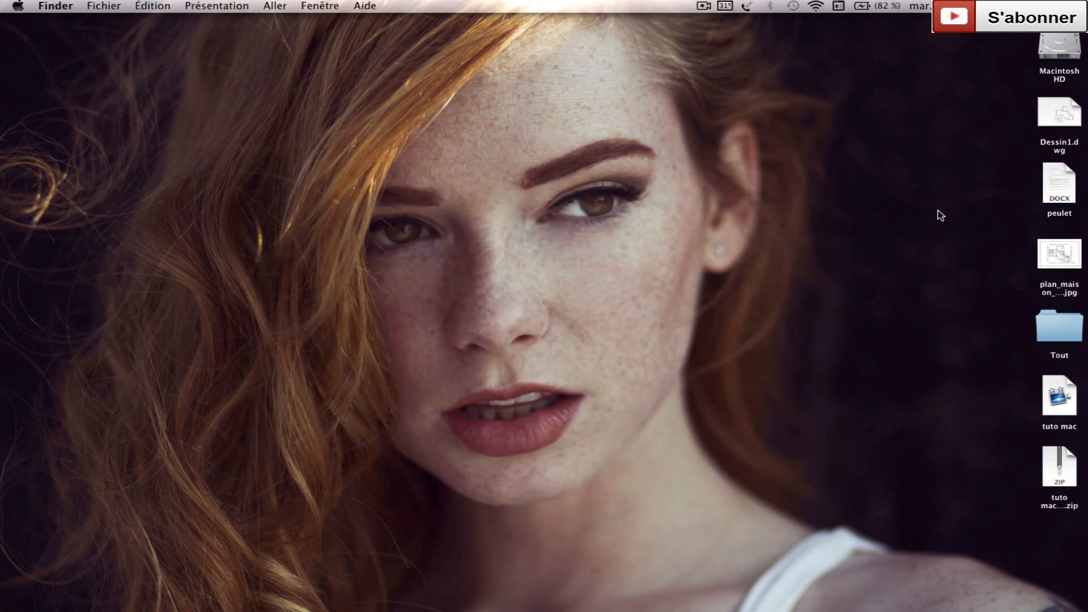
drag(950, 259, 1040, 255)
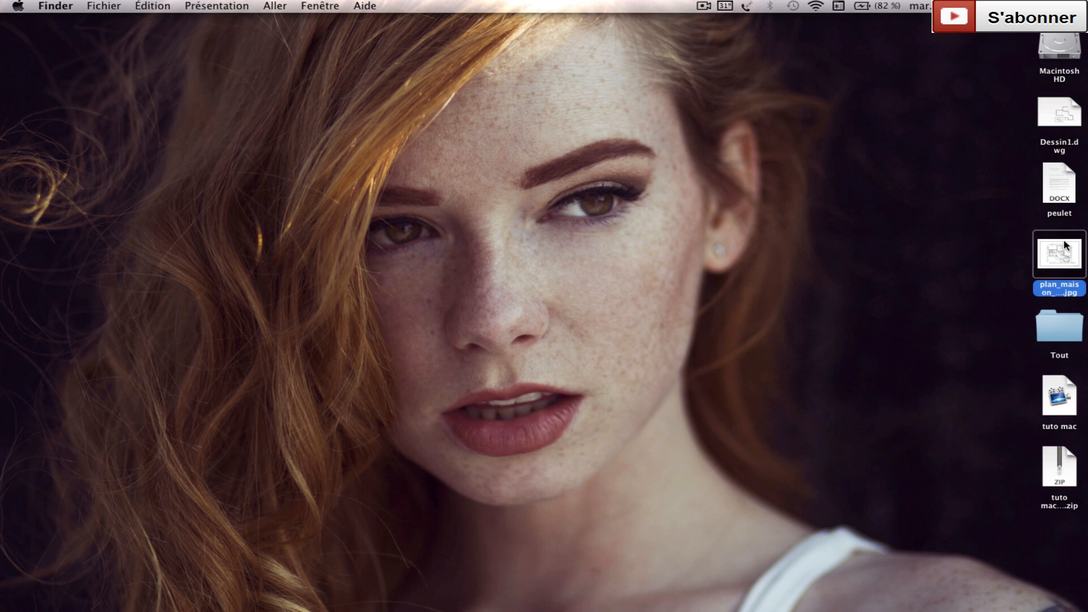
click(1008, 250)
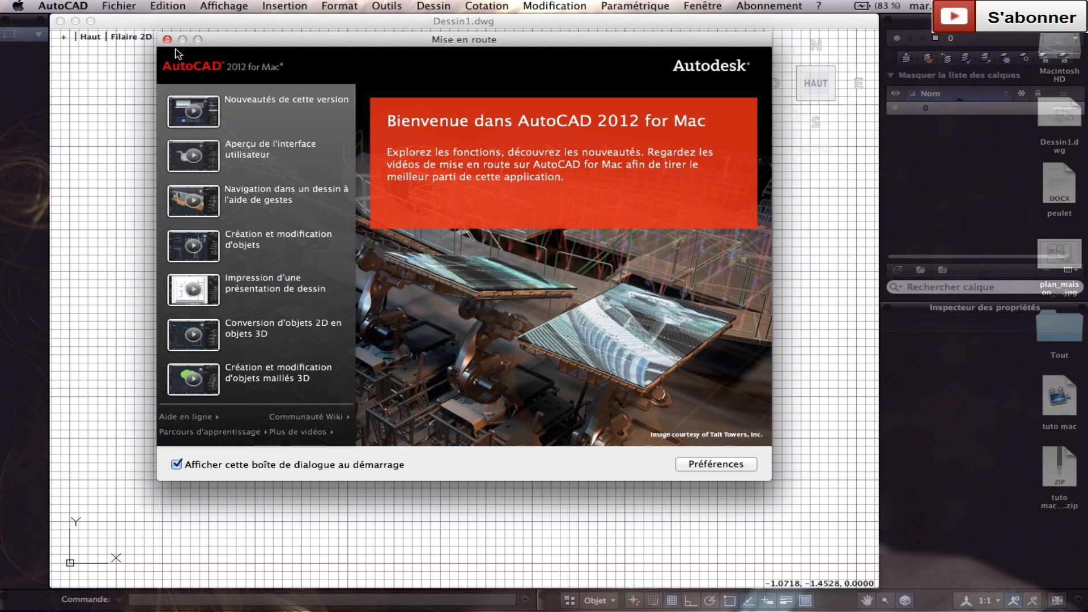
Close the AutoCAD welcome window and turn off the grid display in the drawing
click(167, 39)
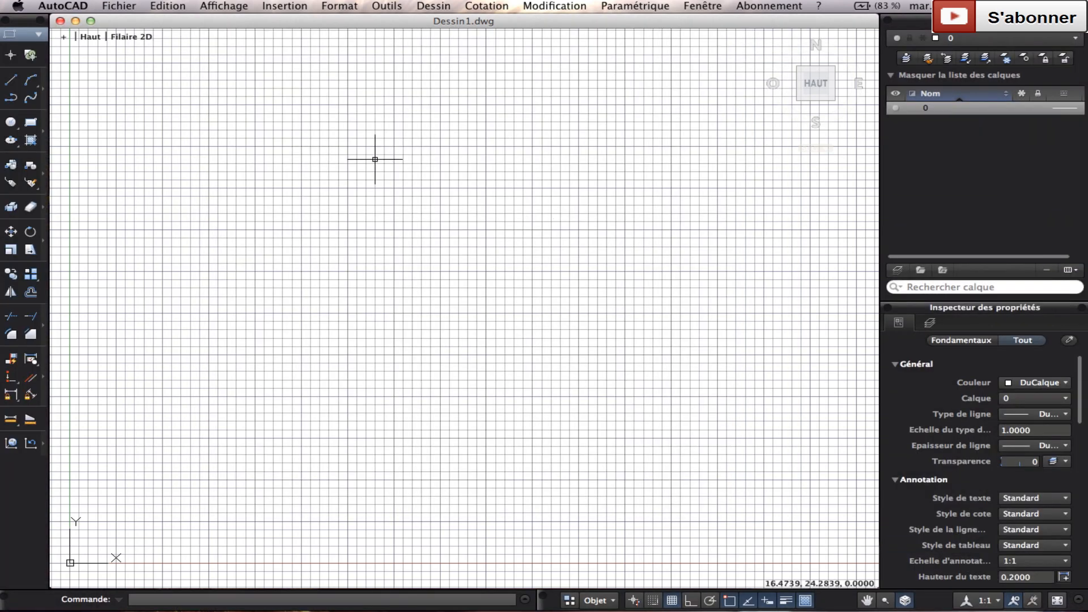
click(328, 194)
click(814, 342)
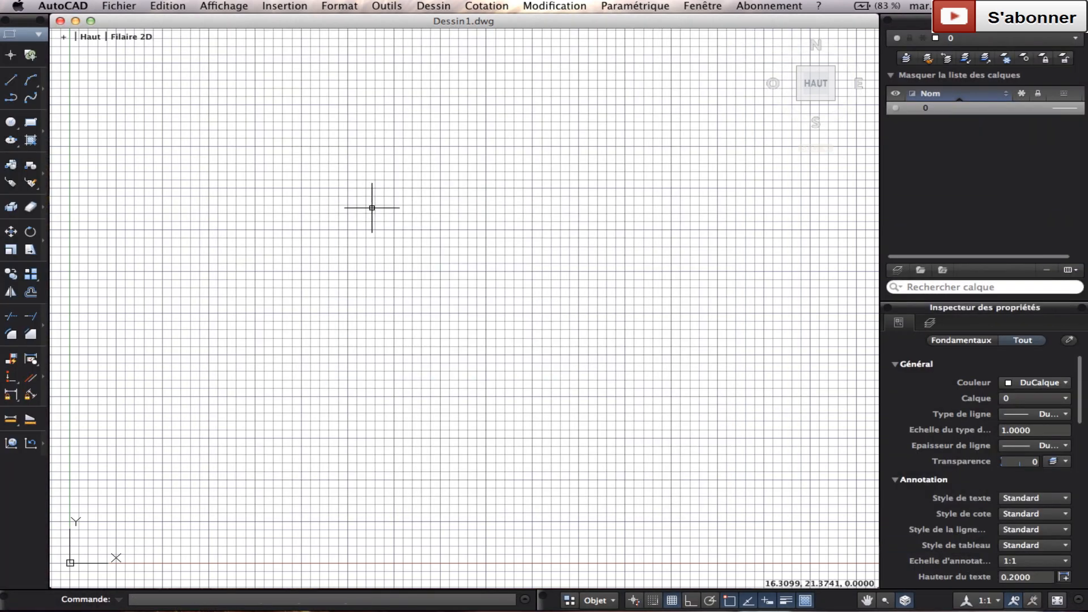
click(673, 602)
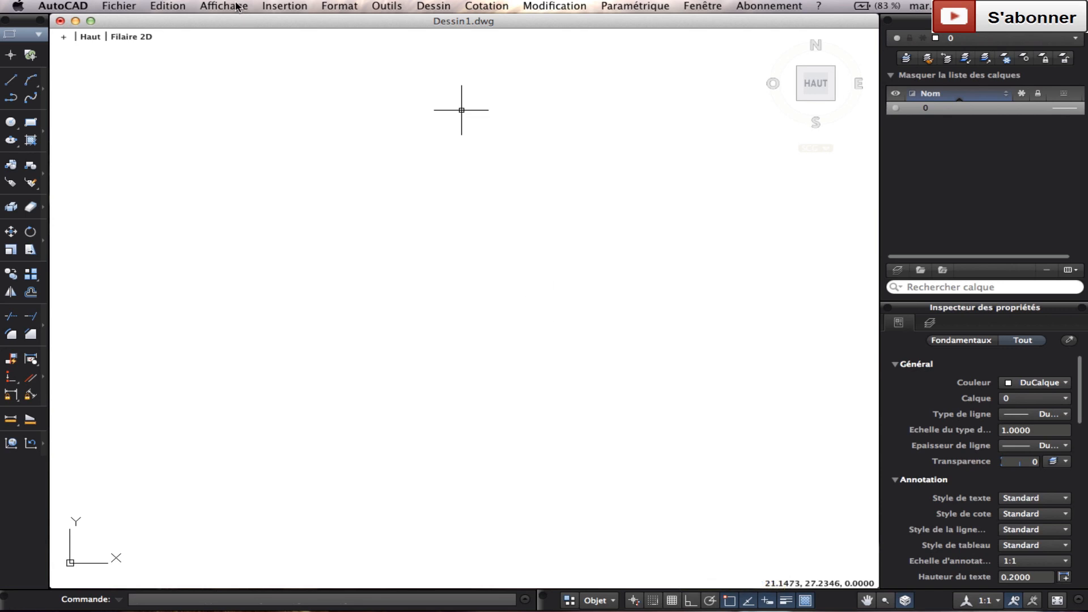
Attach plan_maison_28129.jpg from the desktop as a raster image reference, with insertion point and scale specified on screen
click(284, 5)
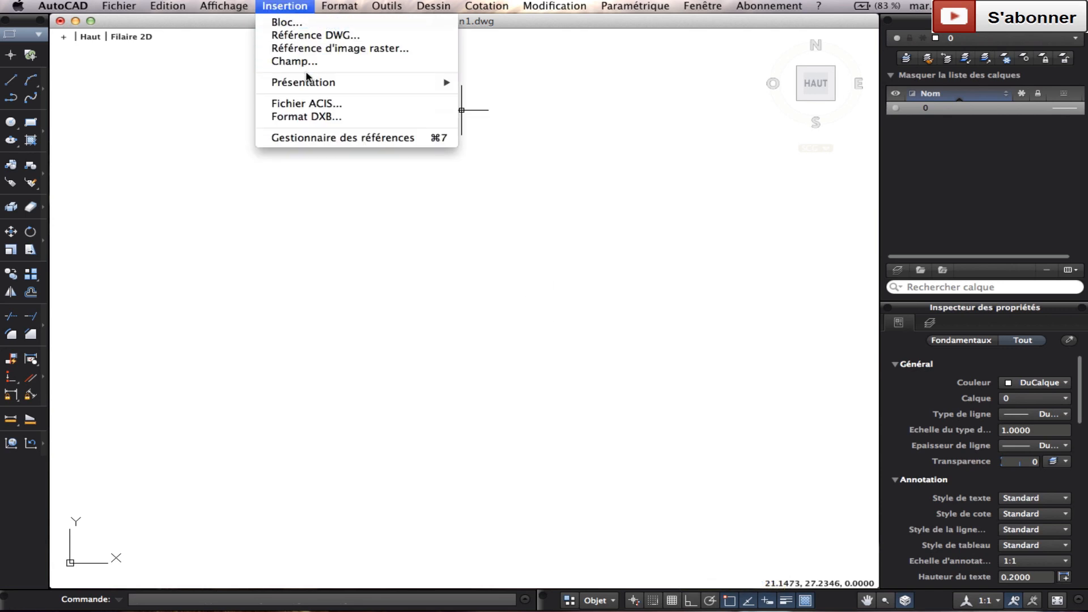
click(311, 51)
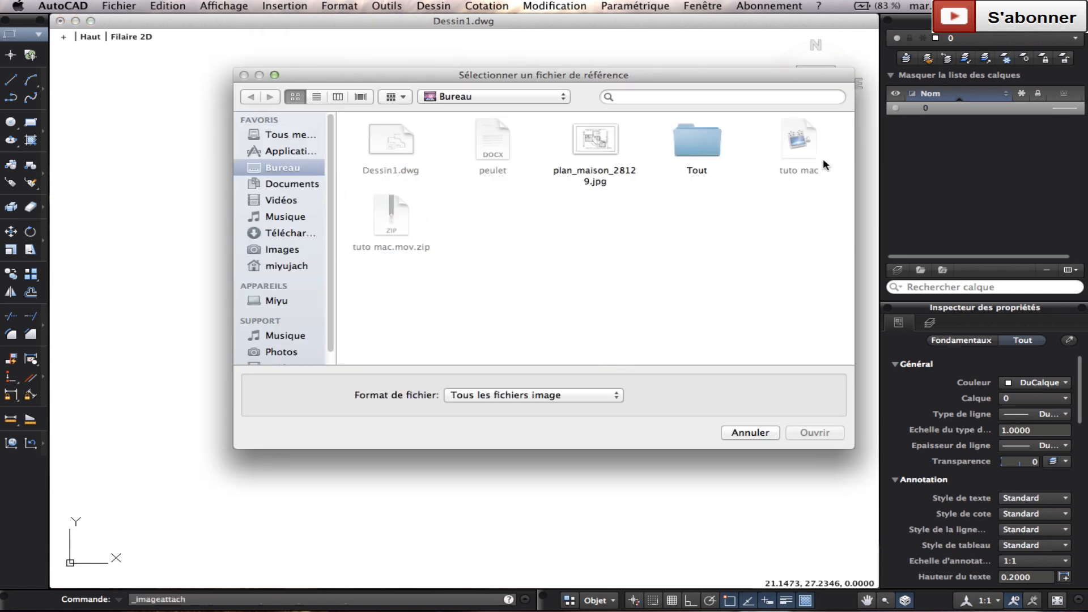
click(615, 141)
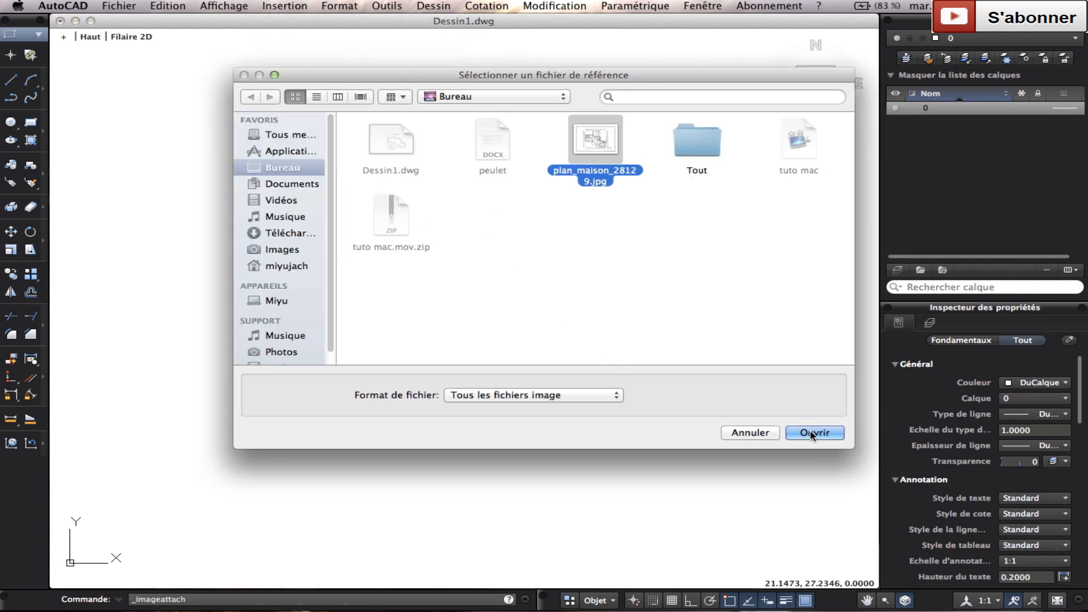
key(Return)
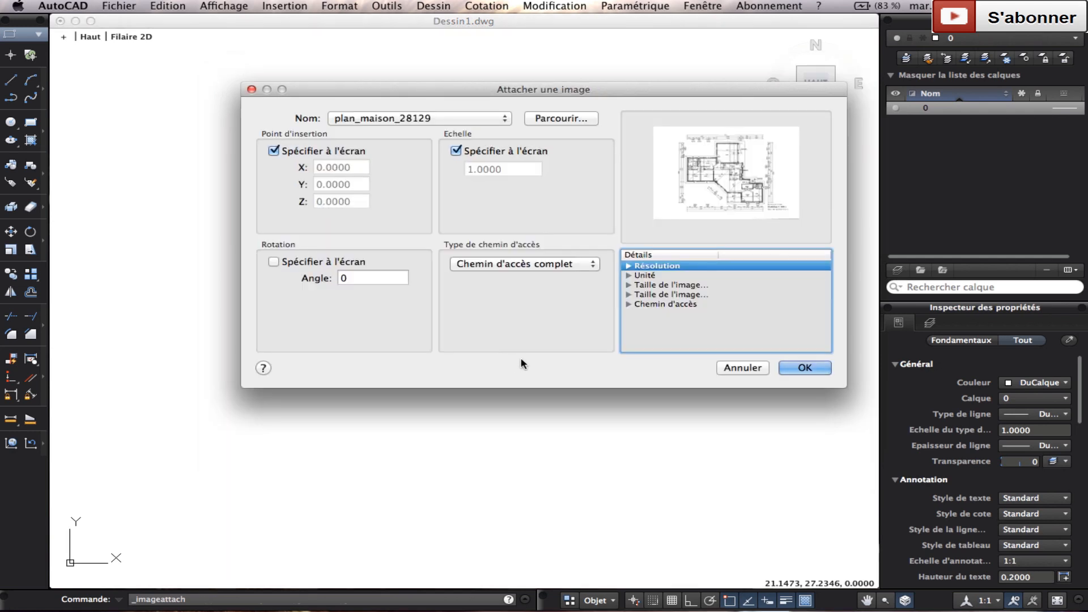
click(801, 369)
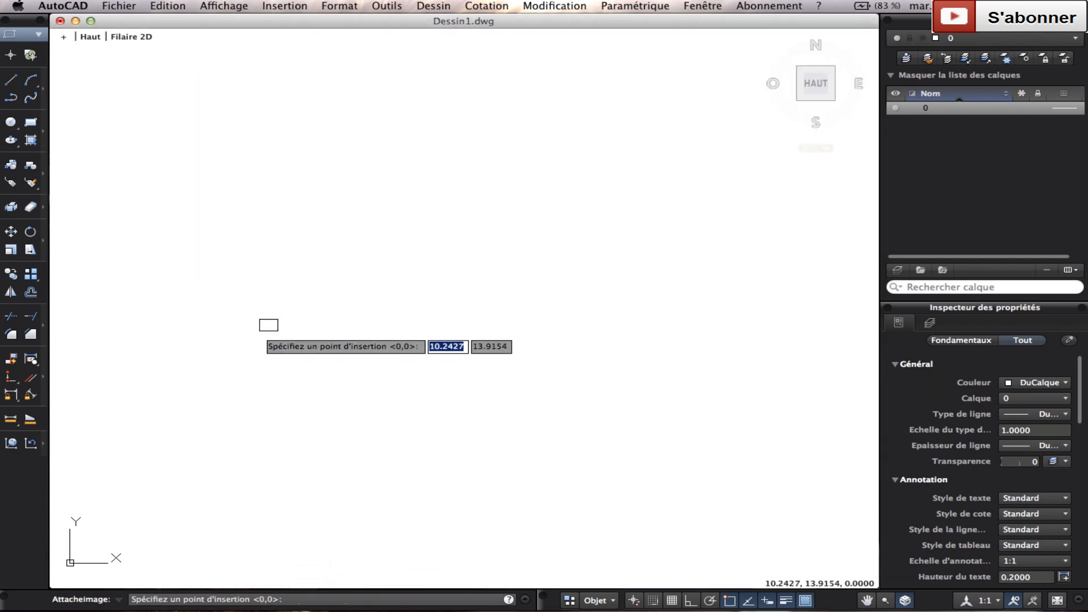
Place the house plan image near the origin with a scale factor of 10000 and zoom to the drawing extents
click(260, 331)
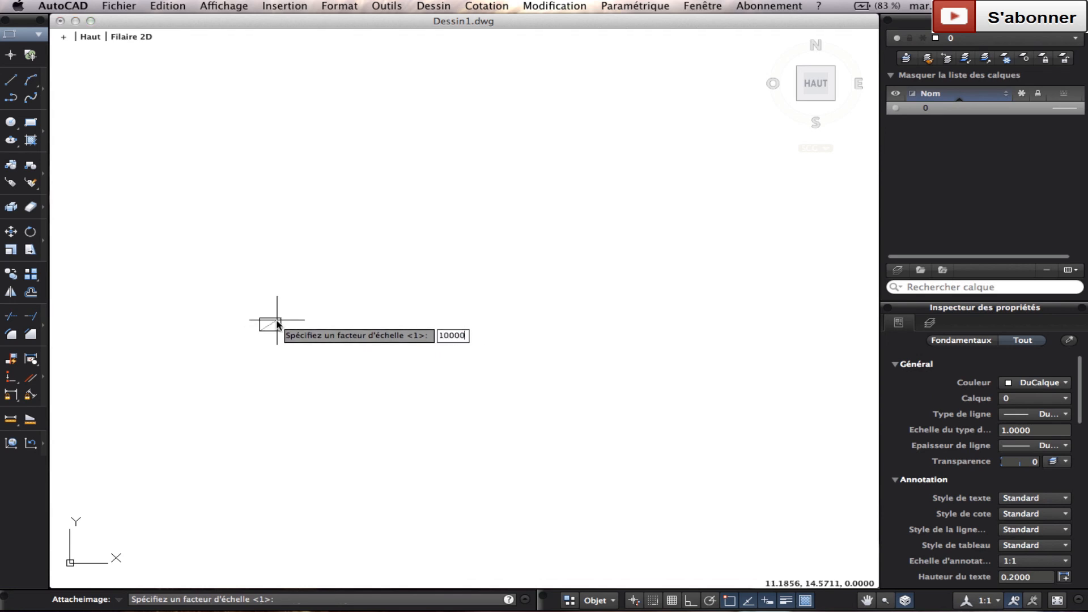
key(Return)
scroll(453, 309, down, 3)
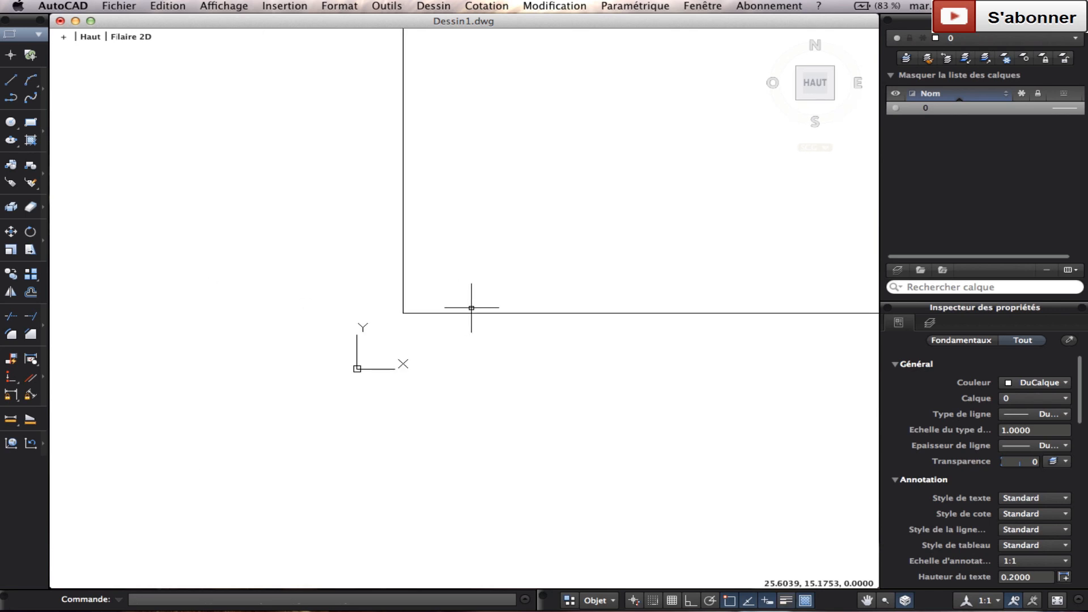
click(224, 6)
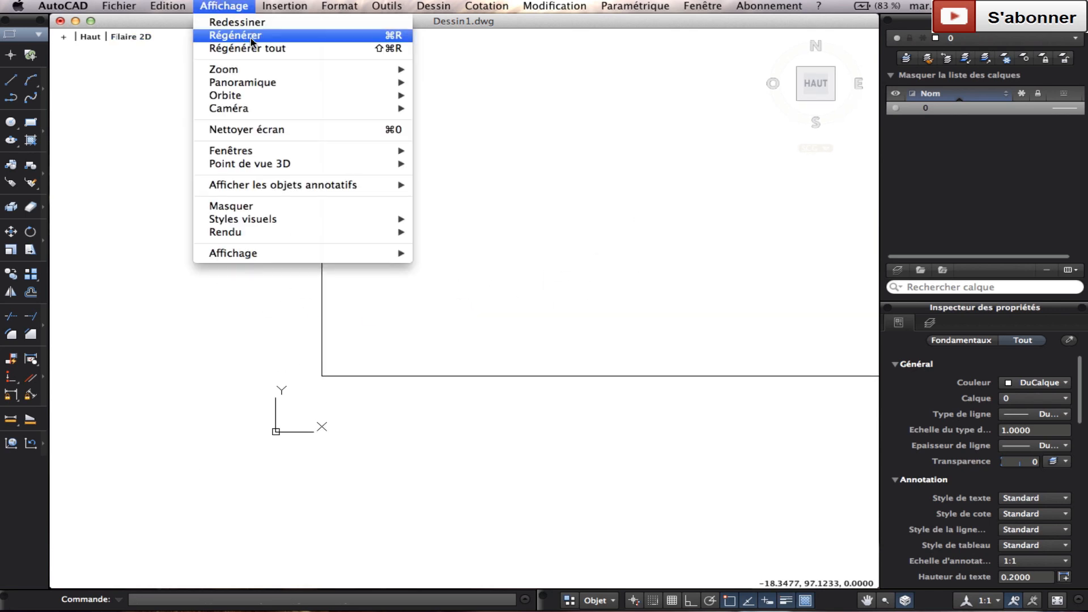
mouse_move(270, 68)
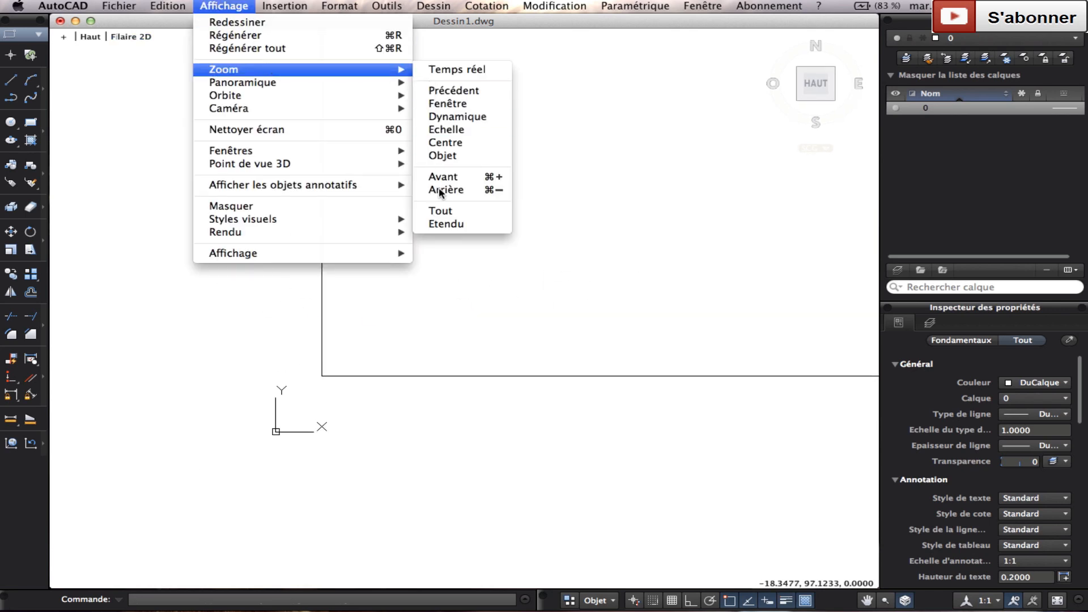
click(445, 224)
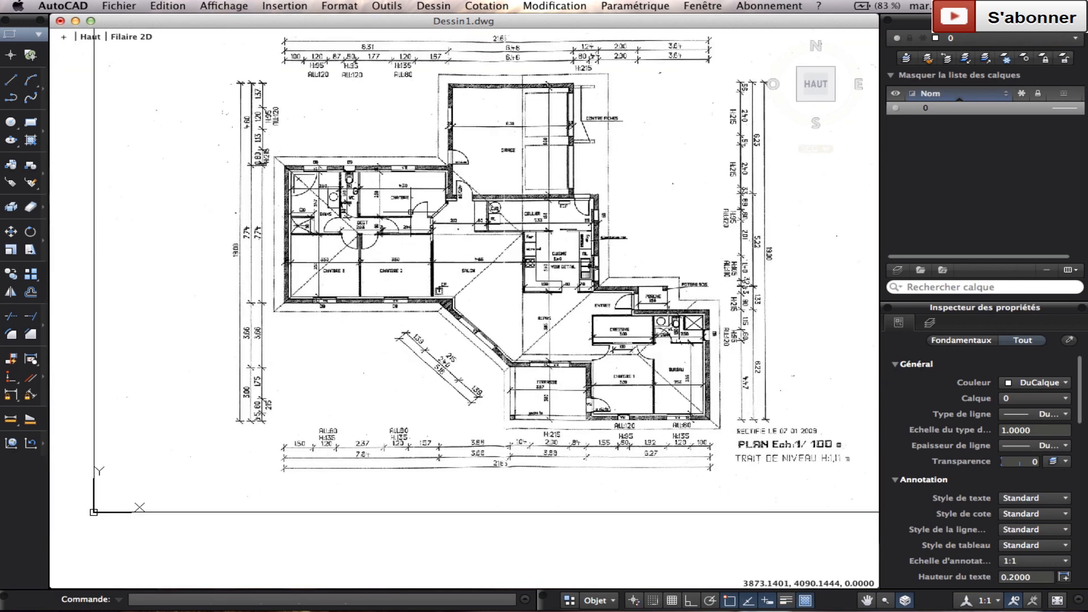
Draw a vertical line 7740 long at 90° in the empty area beside the house plan image, matching the plan's 7.74 dimension
middle_drag(49, 101, 107, 193)
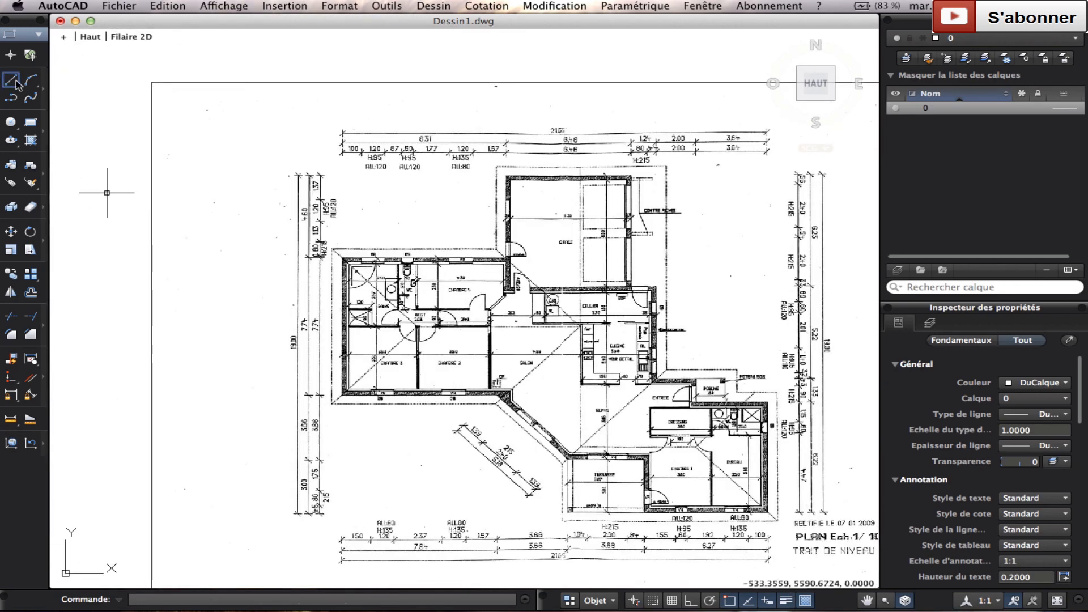
click(11, 80)
scroll(363, 352, down, 3)
scroll(437, 278, up, 3)
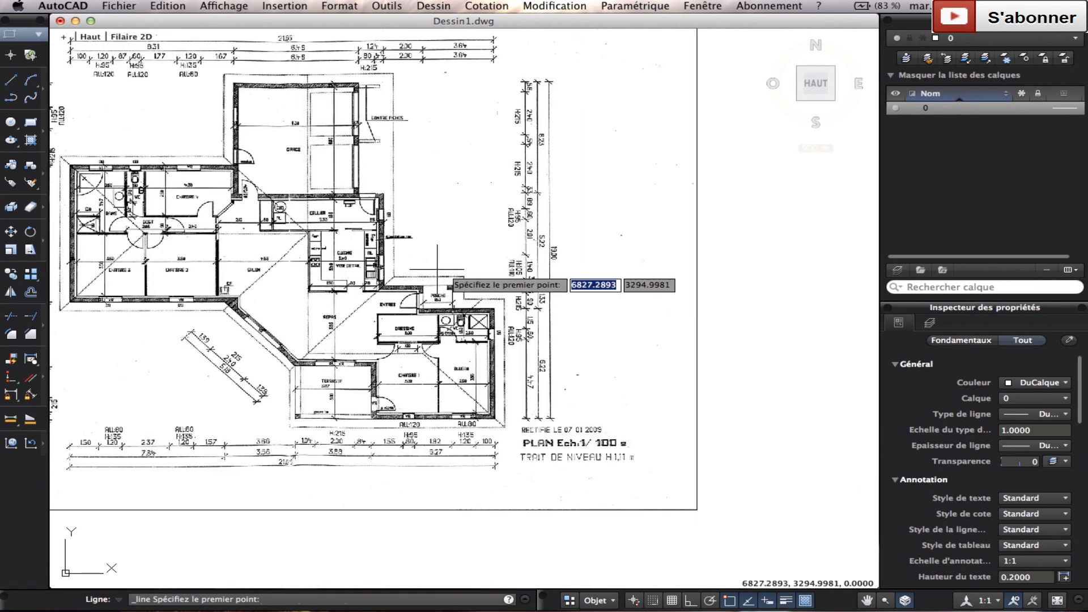
scroll(202, 229, down, 3)
click(566, 328)
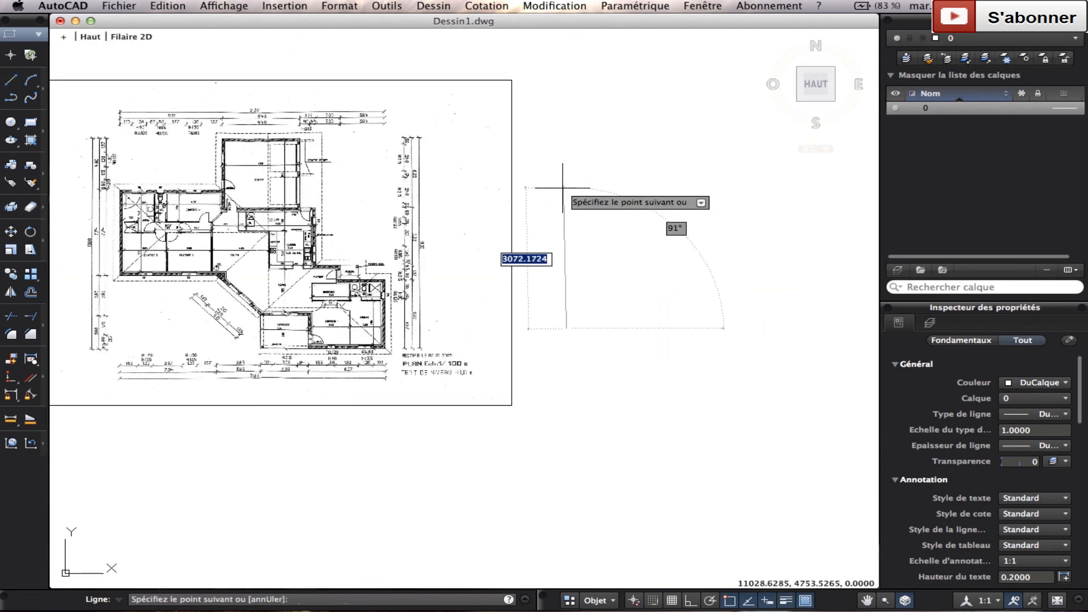
scroll(595, 285, up, 3)
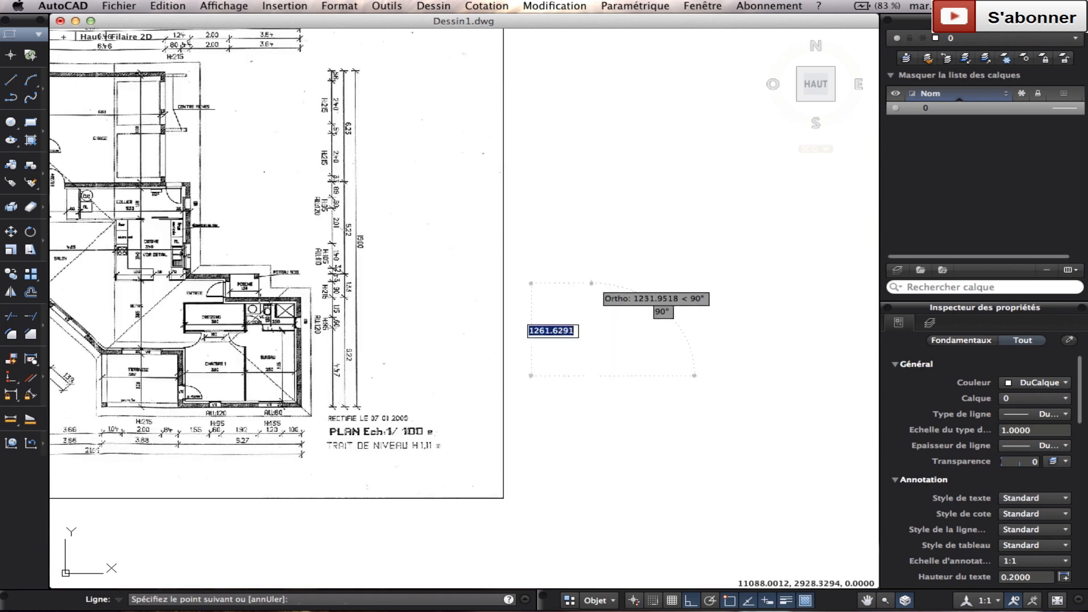
scroll(590, 282, down, 3)
scroll(575, 243, up, 3)
middle_drag(576, 243, 719, 278)
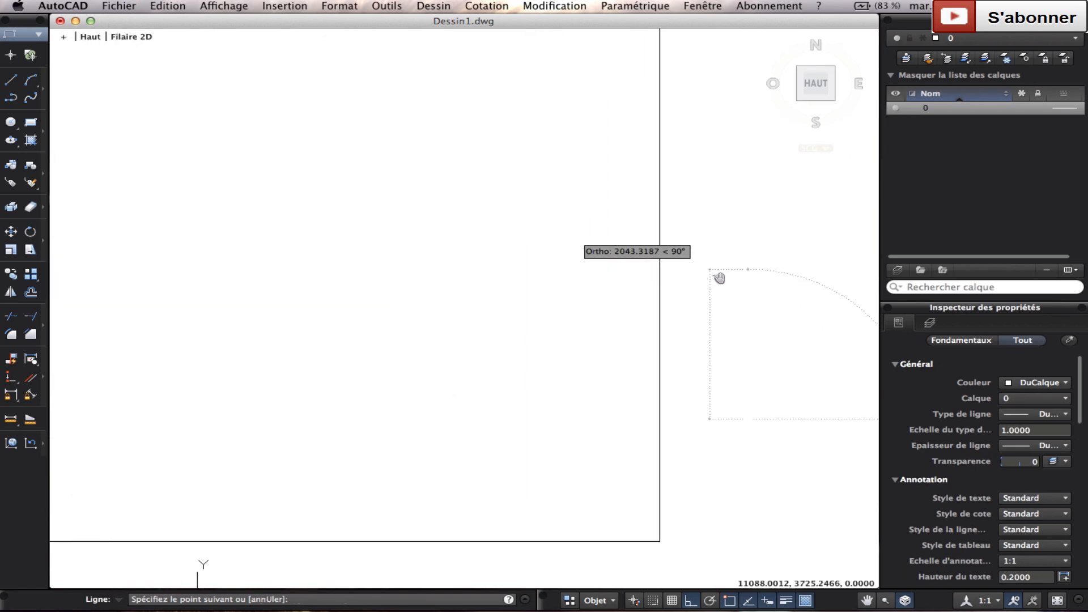
scroll(733, 226, up, 4)
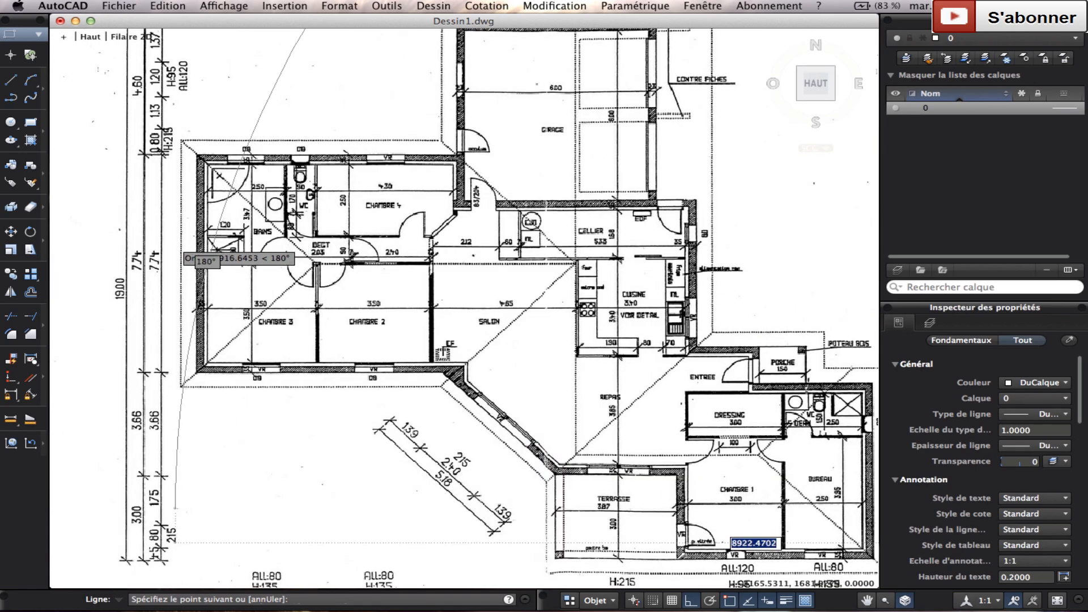
scroll(223, 258, up, 3)
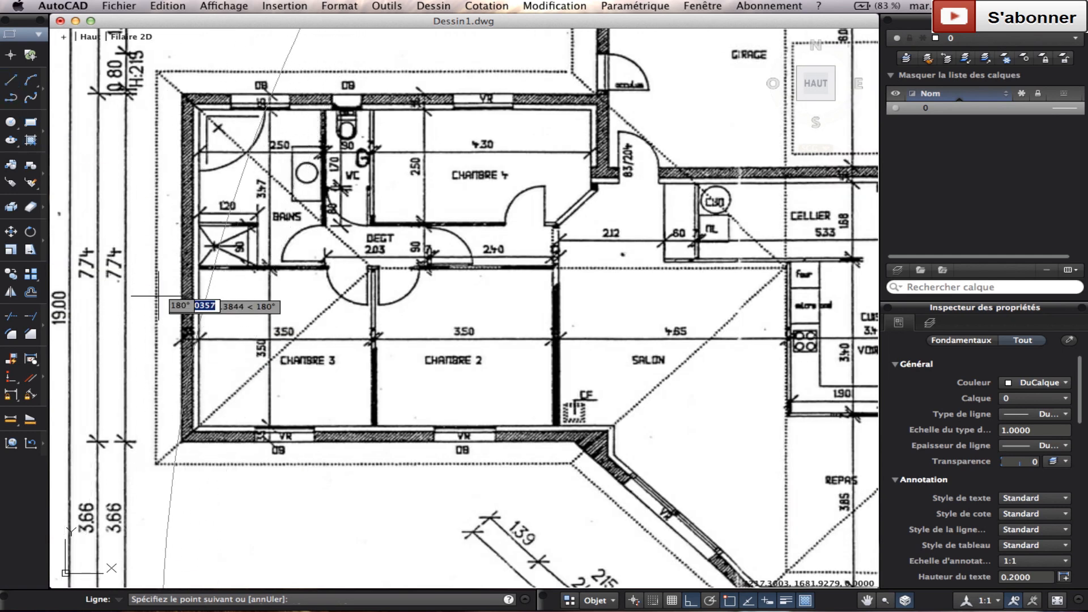
scroll(141, 288, down, 2)
scroll(170, 279, down, 3)
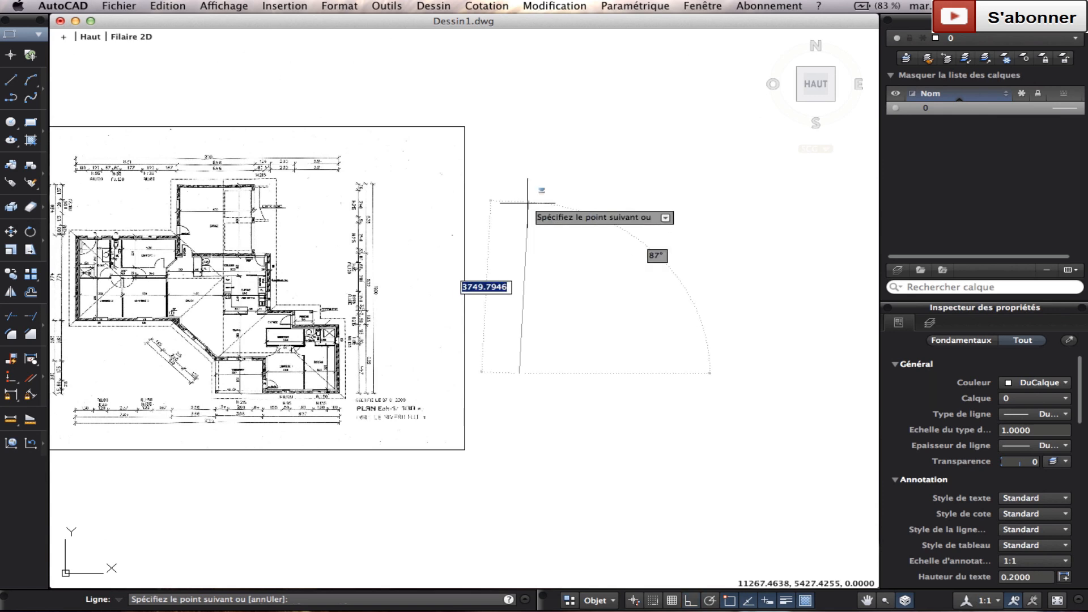
text(777)
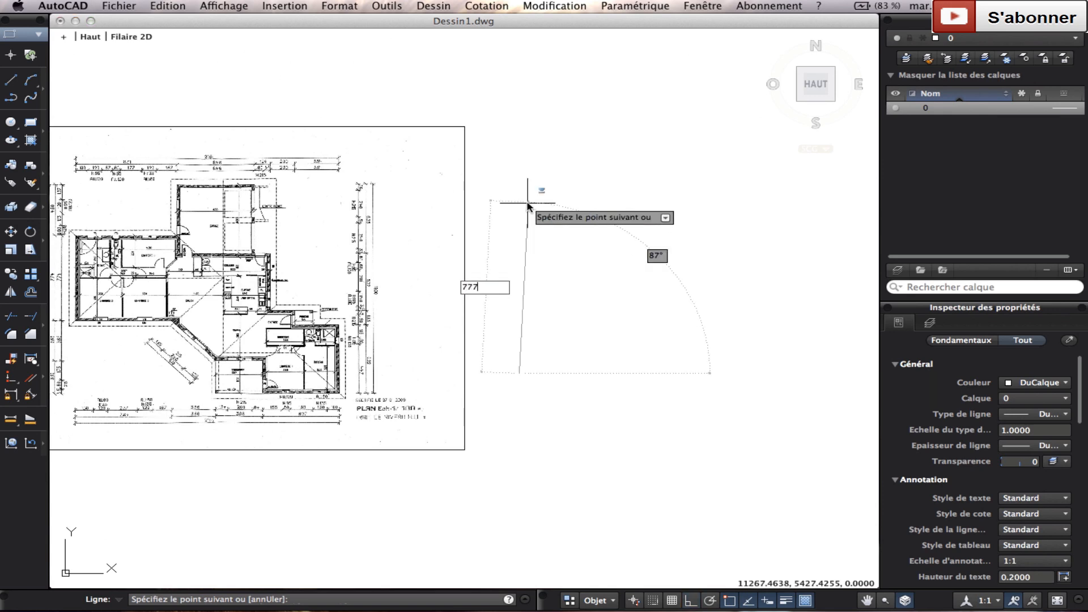
key(BackSpace)
text(40)
key(Tab)
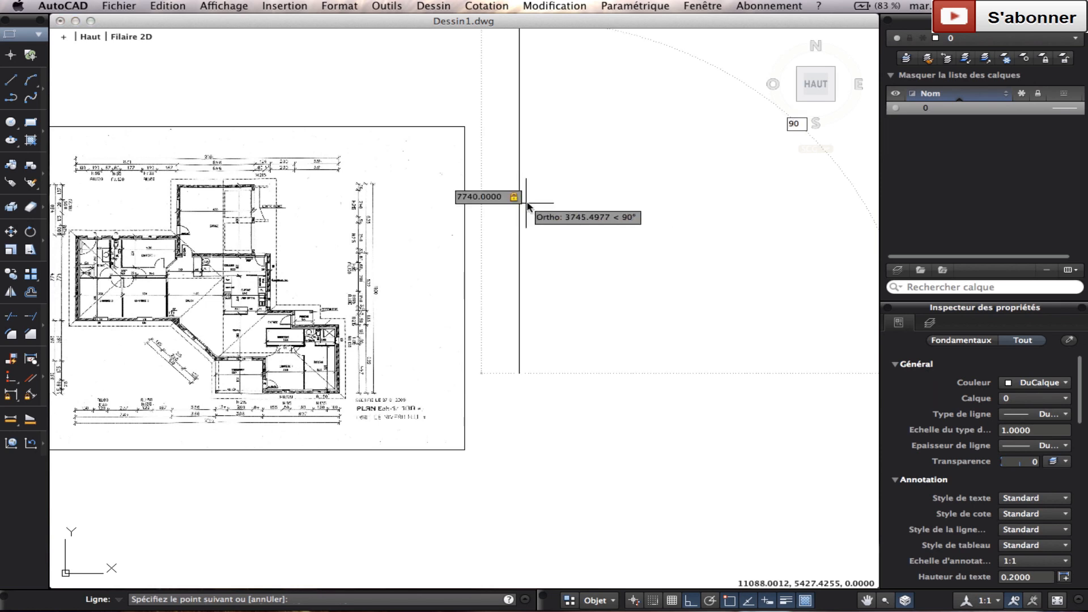
key(Return)
key(Escape)
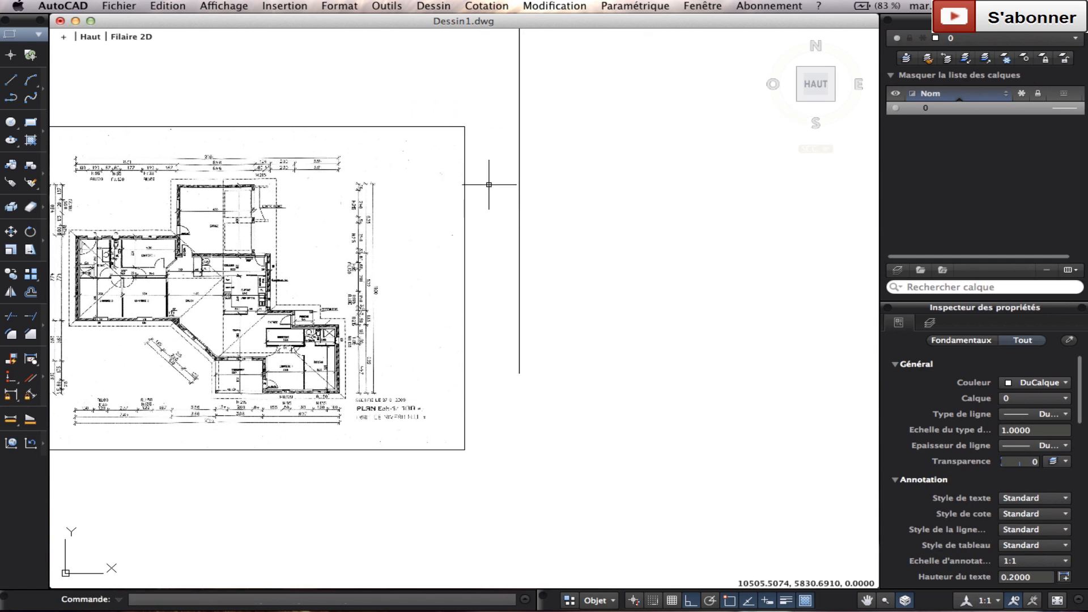
Move the vertical line with ortho off from beside the plan image into the empty area above it
scroll(499, 175, down, 3)
click(557, 213)
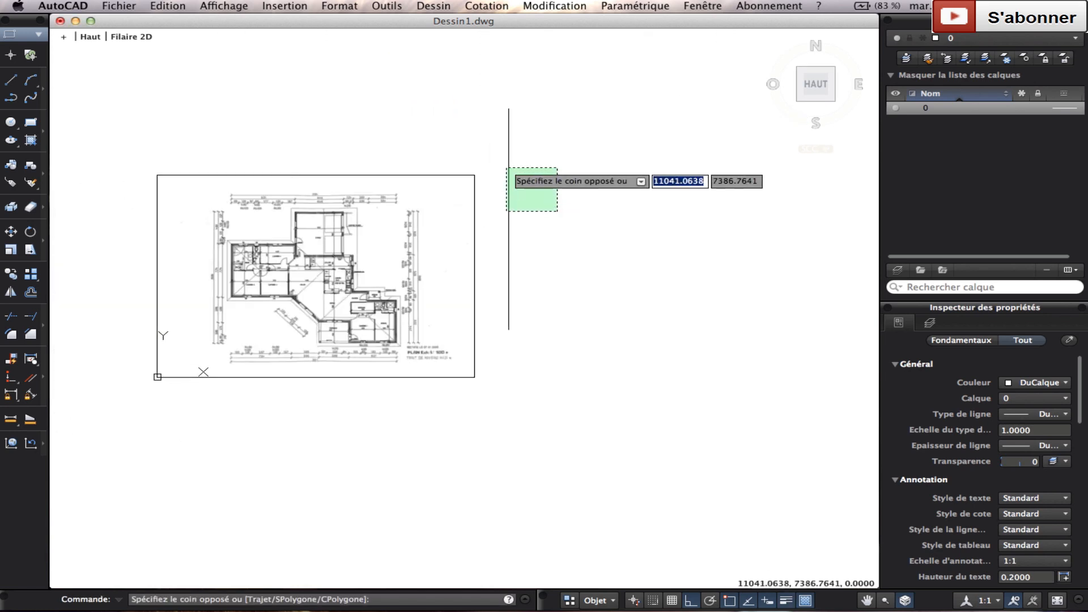
click(505, 166)
click(4, 231)
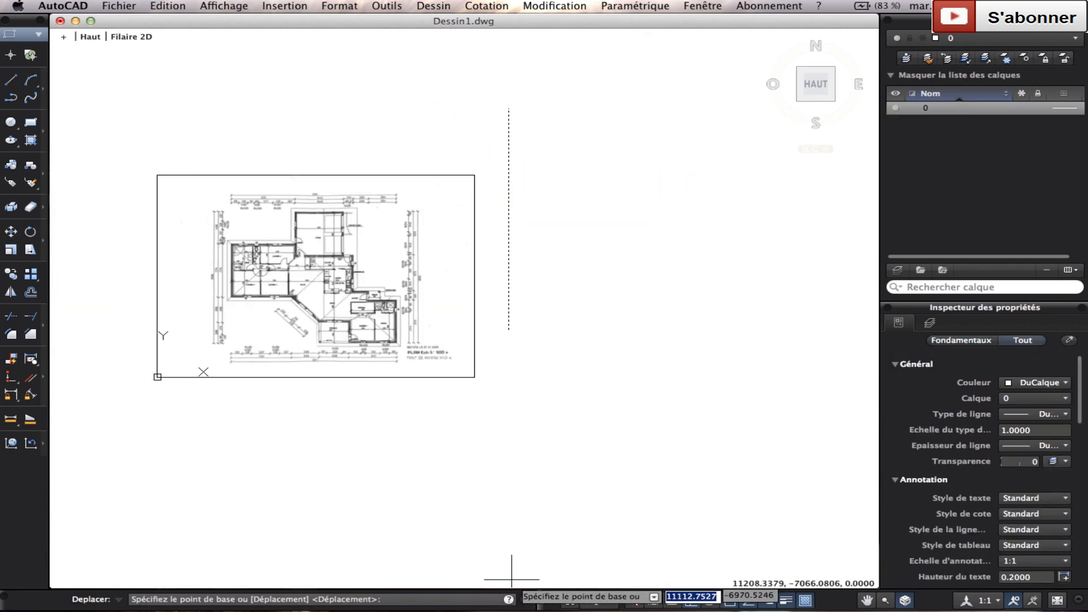
click(697, 607)
click(687, 284)
middle_drag(556, 201, 717, 416)
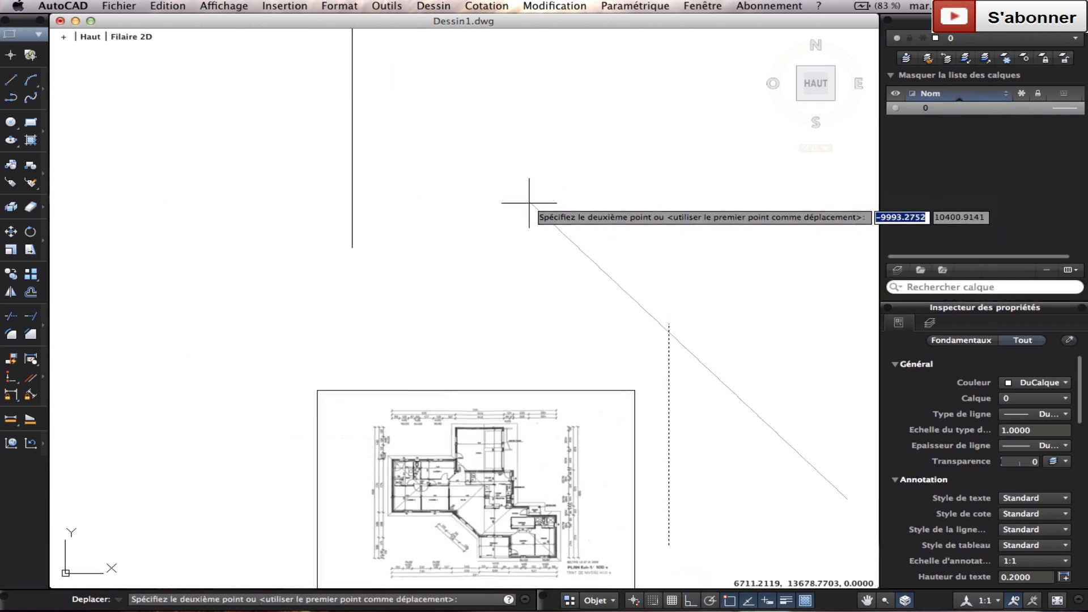
click(558, 226)
Examine the dimension strings around the plan's bedroom wing to find the length of its lower wall
middle_drag(506, 401, 499, 377)
scroll(499, 377, up, 6)
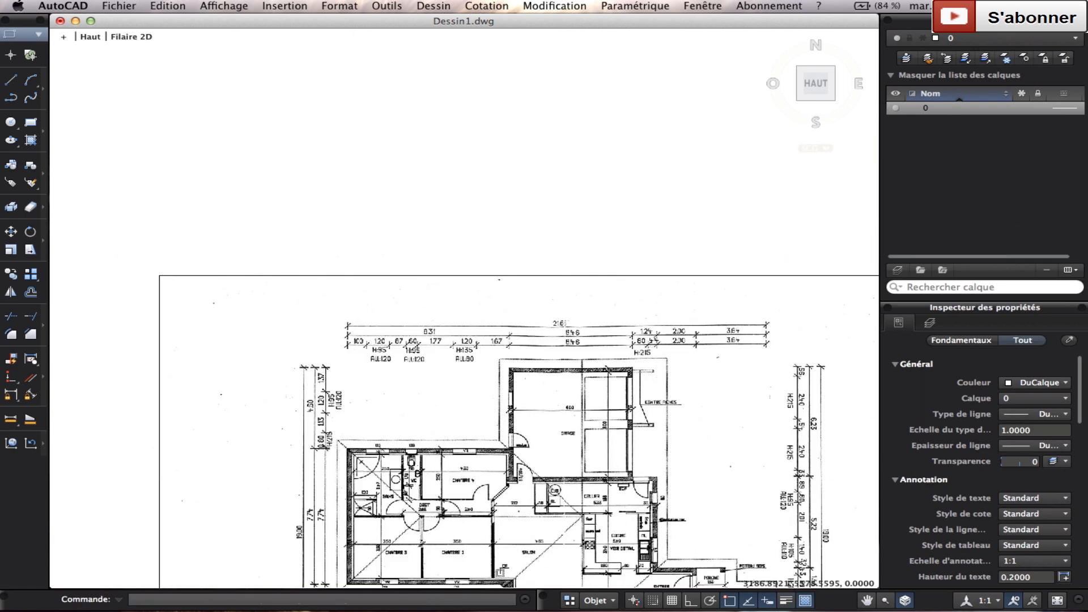
scroll(382, 452, up, 2)
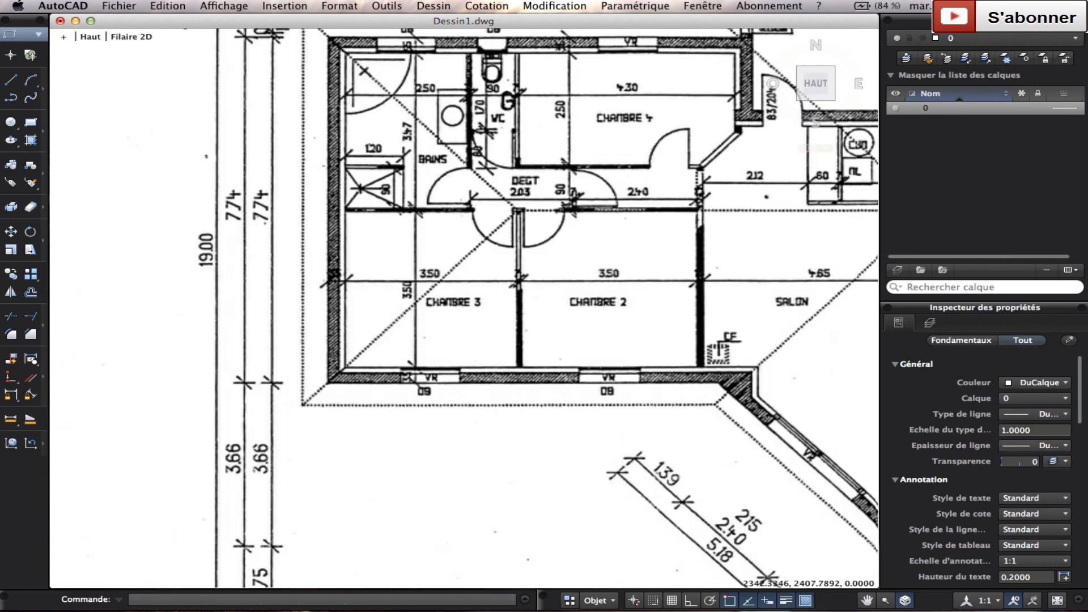
scroll(432, 413, down, 3)
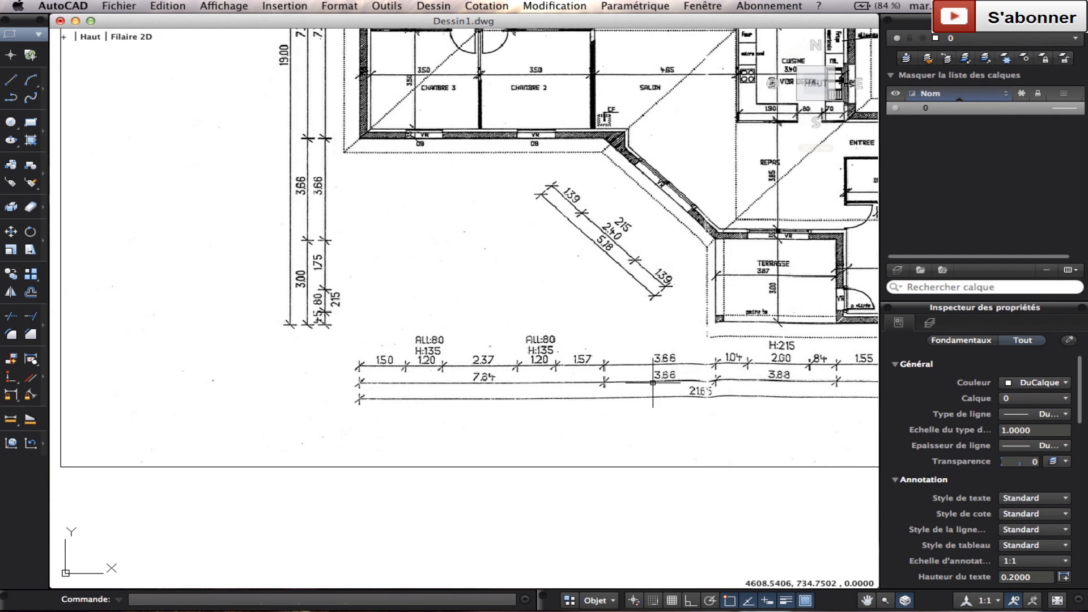
scroll(653, 383, down, 3)
scroll(623, 376, up, 3)
scroll(540, 355, down, 6)
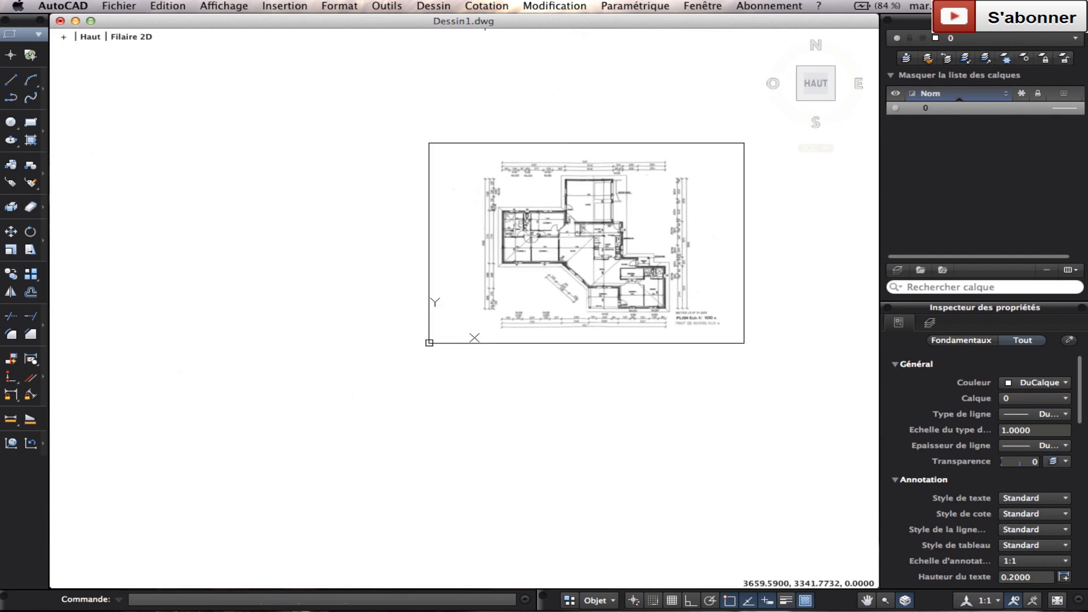
scroll(389, 243, up, 5)
Draw a horizontal line 7840 long at 0° from the lower end of the vertical line, with ortho on
click(10, 80)
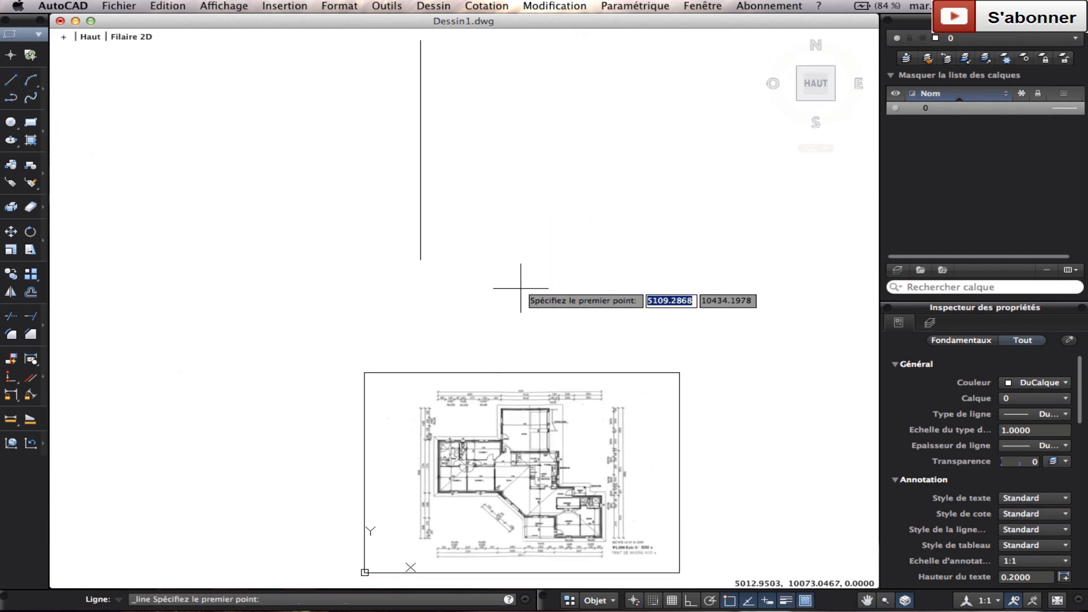
click(421, 260)
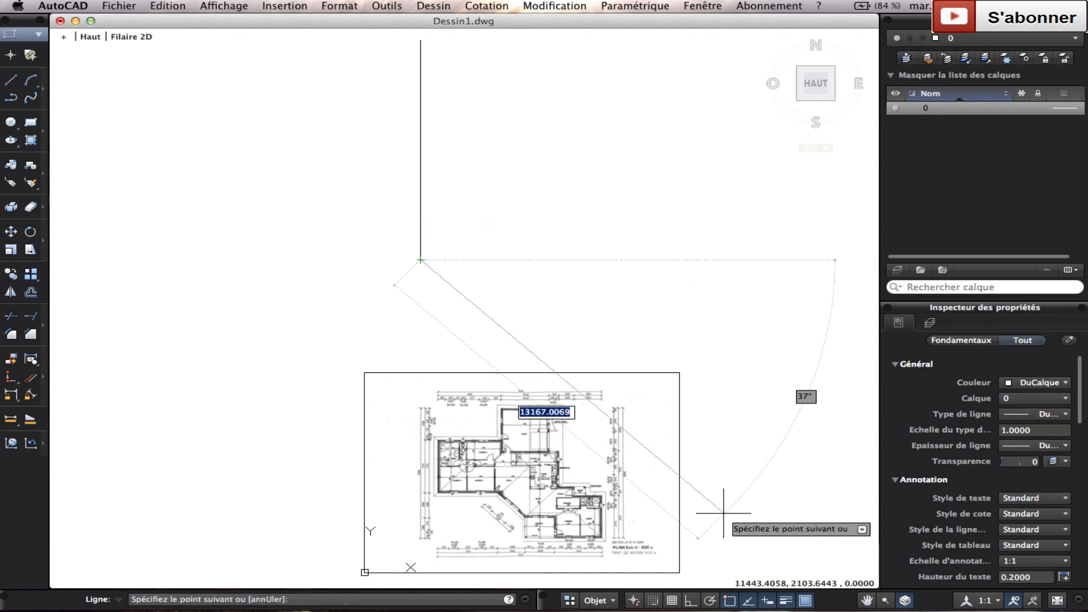
click(691, 600)
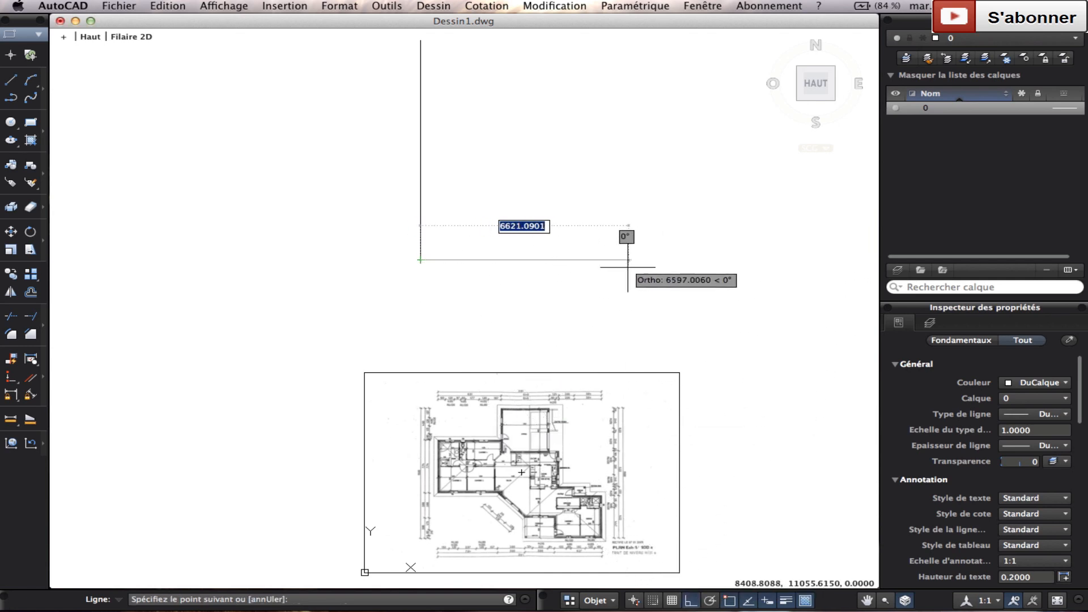
scroll(561, 368, up, 3)
middle_drag(555, 352, 574, 266)
scroll(488, 445, up, 3)
middle_drag(454, 517, 558, 198)
scroll(542, 366, up, 3)
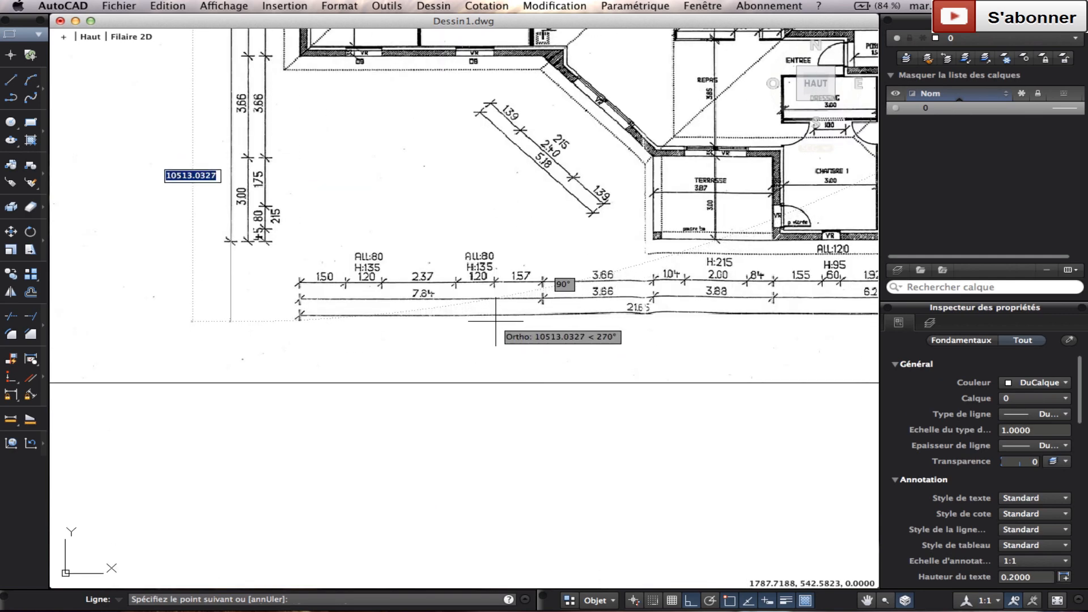
scroll(494, 315, down, 5)
middle_drag(585, 211, 446, 458)
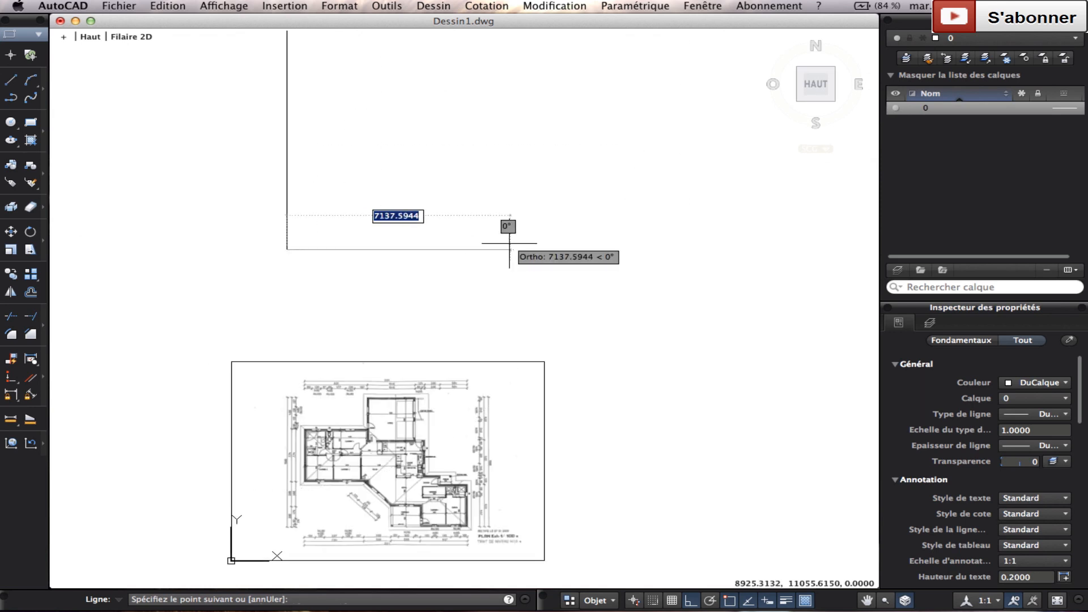
key(F8)
text(784)
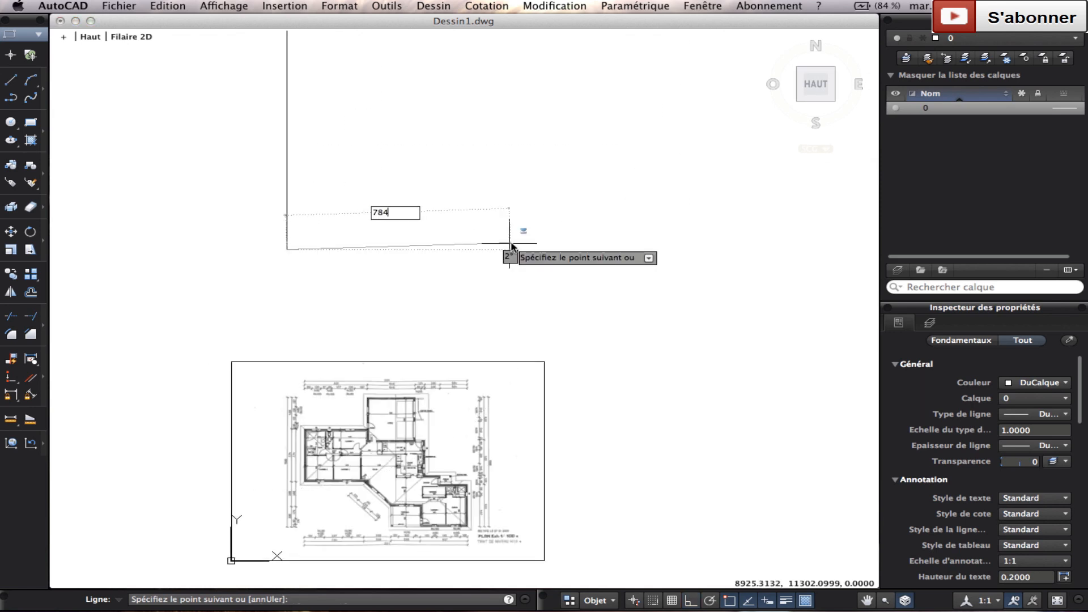
text(0)
key(Tab)
key(F8)
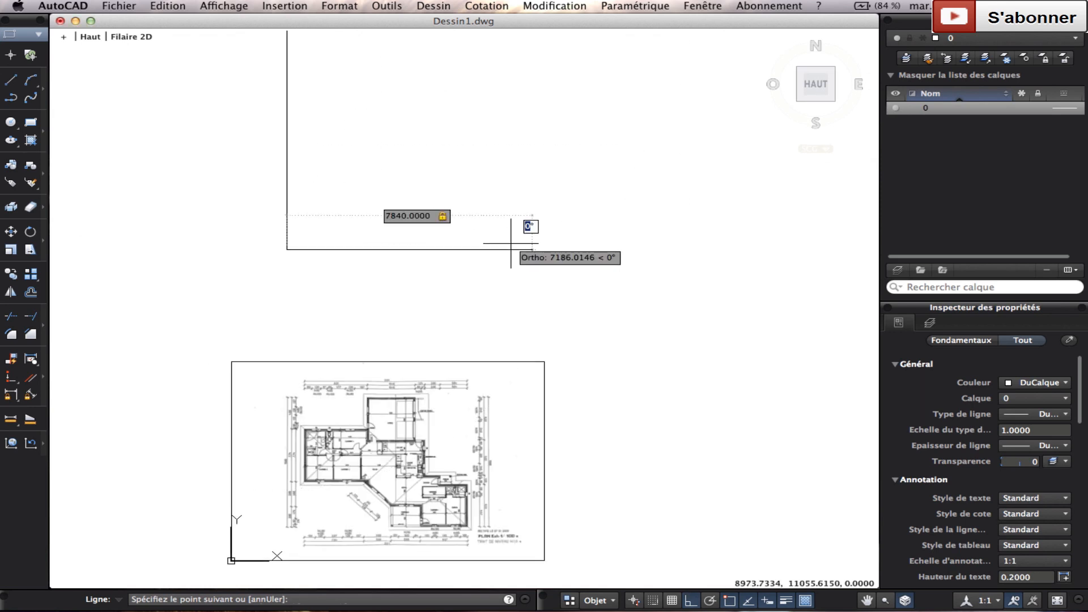
key(Return)
key(Return)
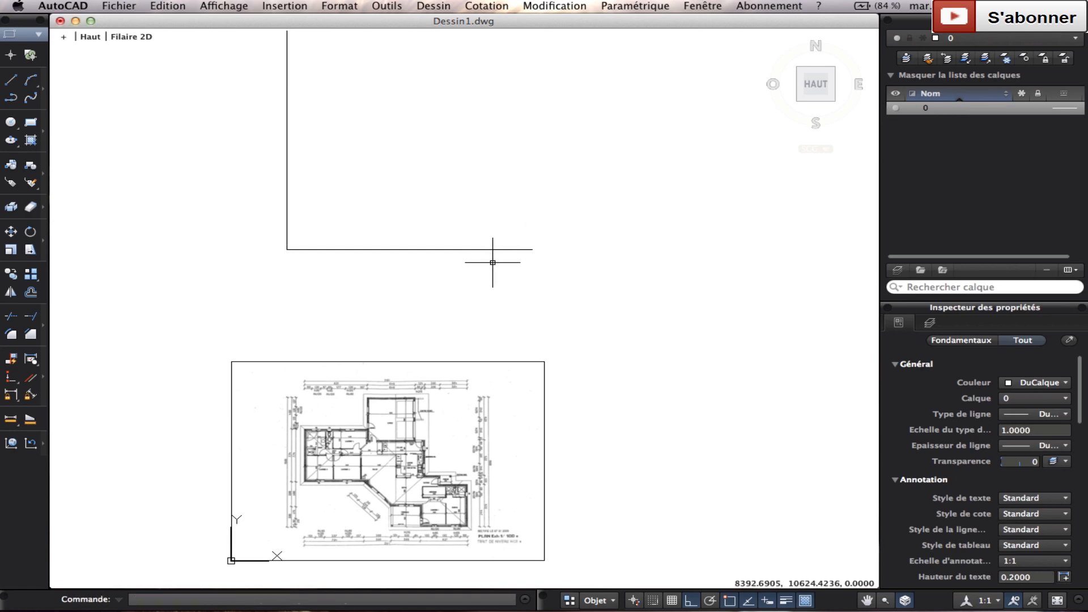
Draw a horizontal line 8310 long from the upper end of the vertical line, matching the plan's 8.31 dimension
scroll(501, 269, up, 3)
middle_drag(566, 344, 656, 90)
scroll(632, 205, down, 3)
scroll(460, 256, up, 4)
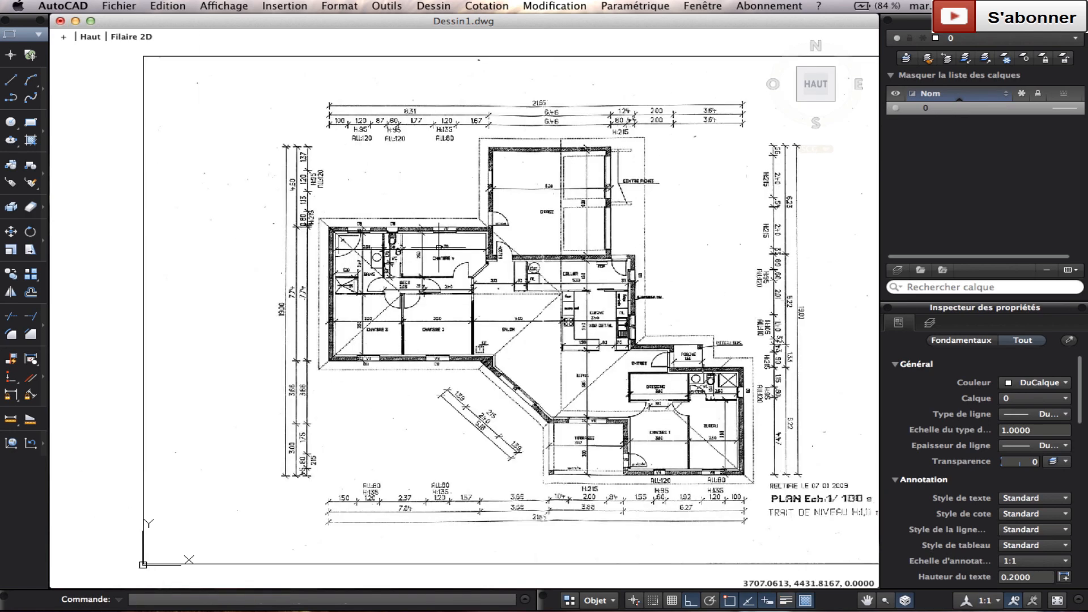
scroll(412, 236, up, 1)
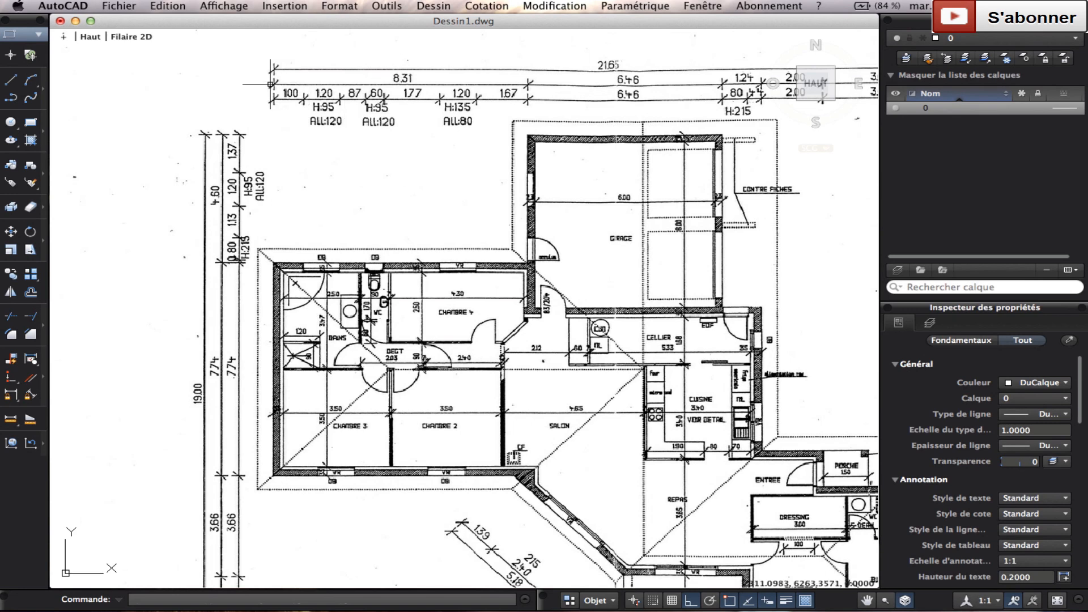
scroll(426, 98, down, 4)
middle_drag(516, 105, 492, 342)
middle_drag(454, 173, 420, 445)
scroll(388, 314, up, 2)
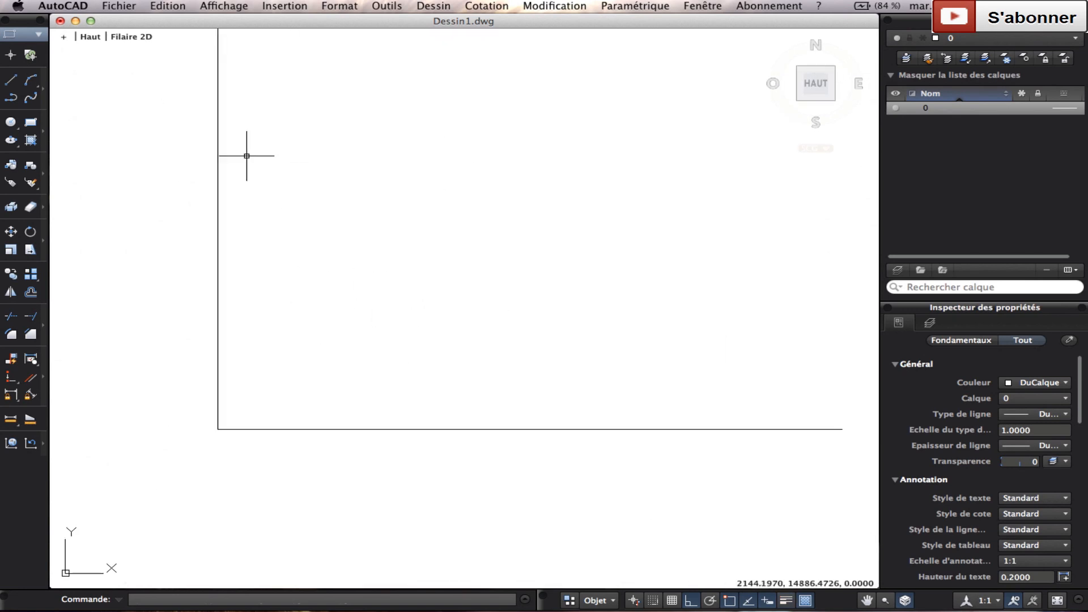
click(5, 76)
scroll(446, 199, down, 2)
middle_drag(449, 201, 335, 396)
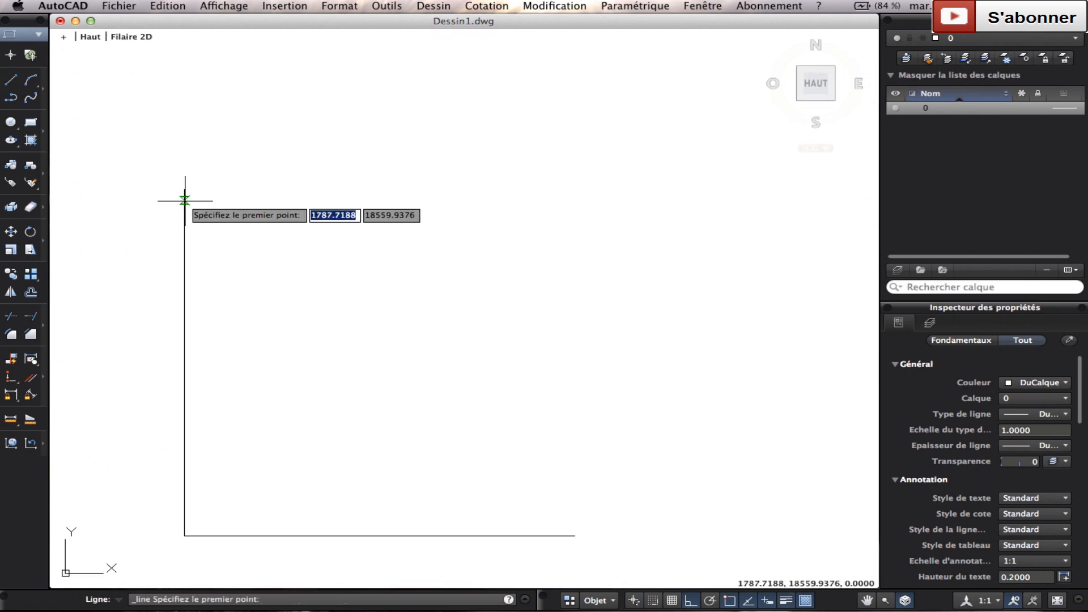
click(185, 190)
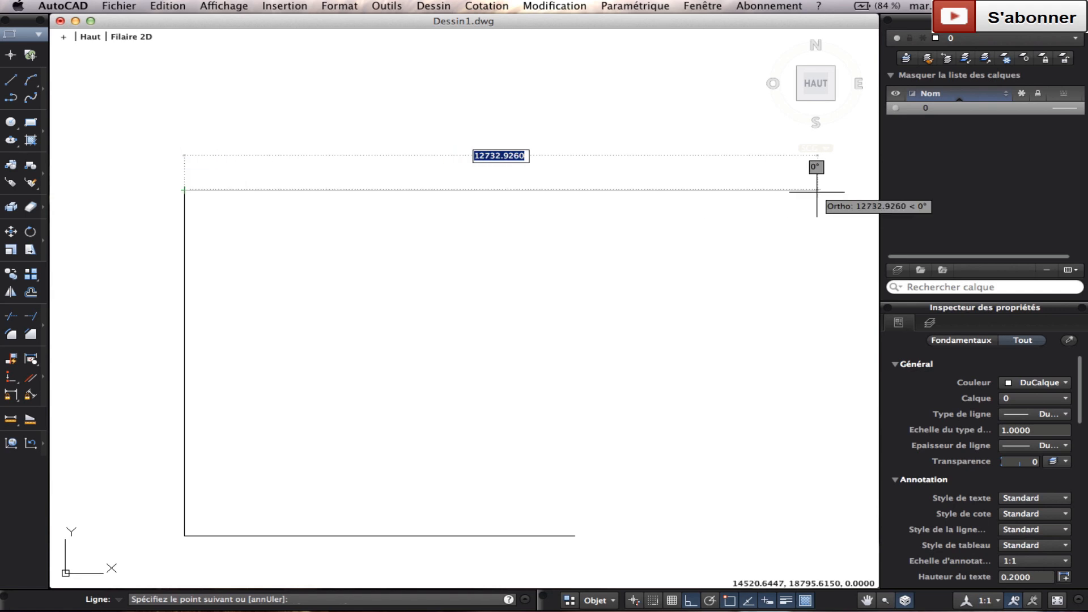
text(8310)
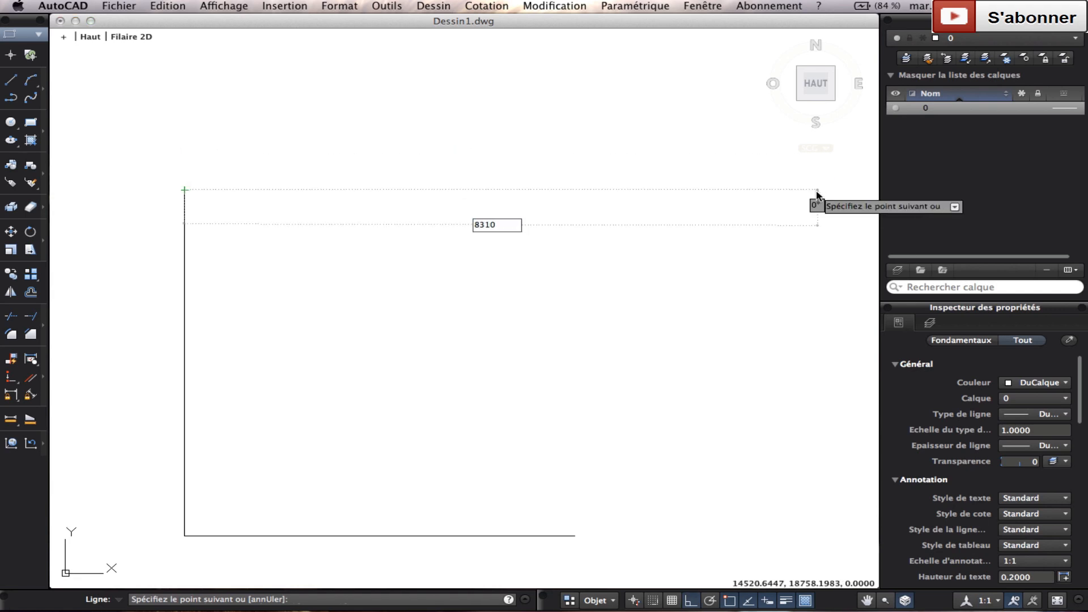
key(Return)
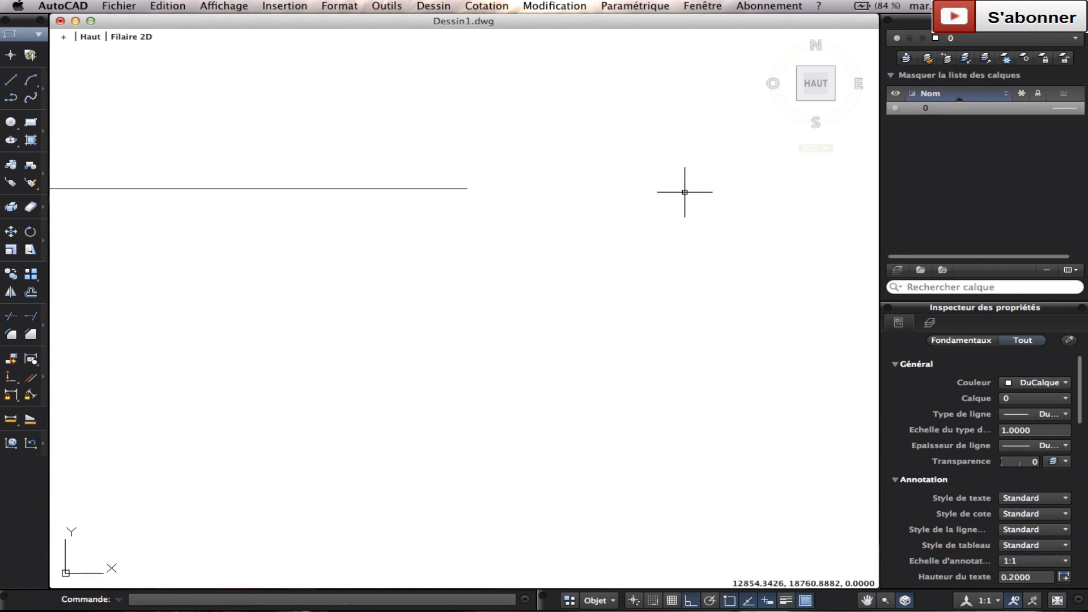
Draw a vertical line 4600 long upward from the free end of the 8310 line, matching the plan's 4.60 dimension
mouse_move(347, 578)
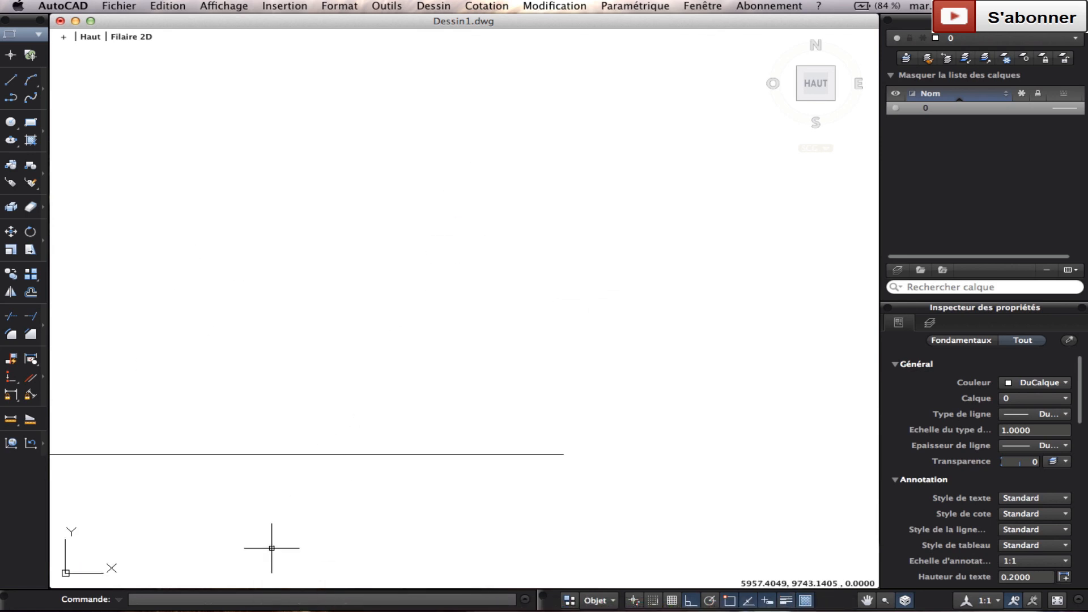
middle_drag(392, 268, 448, 247)
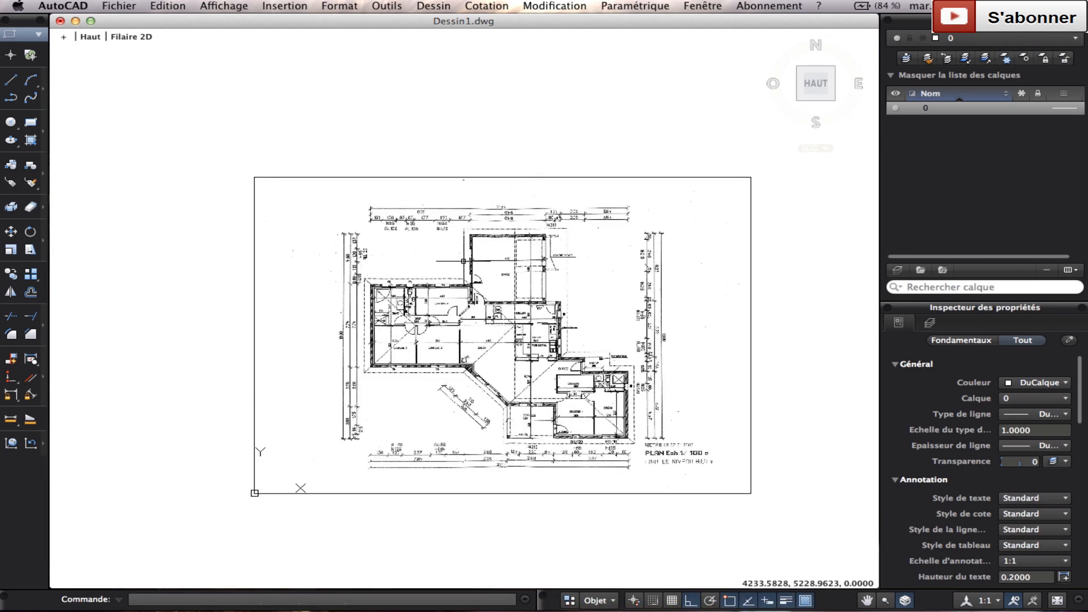
scroll(575, 190, up, 5)
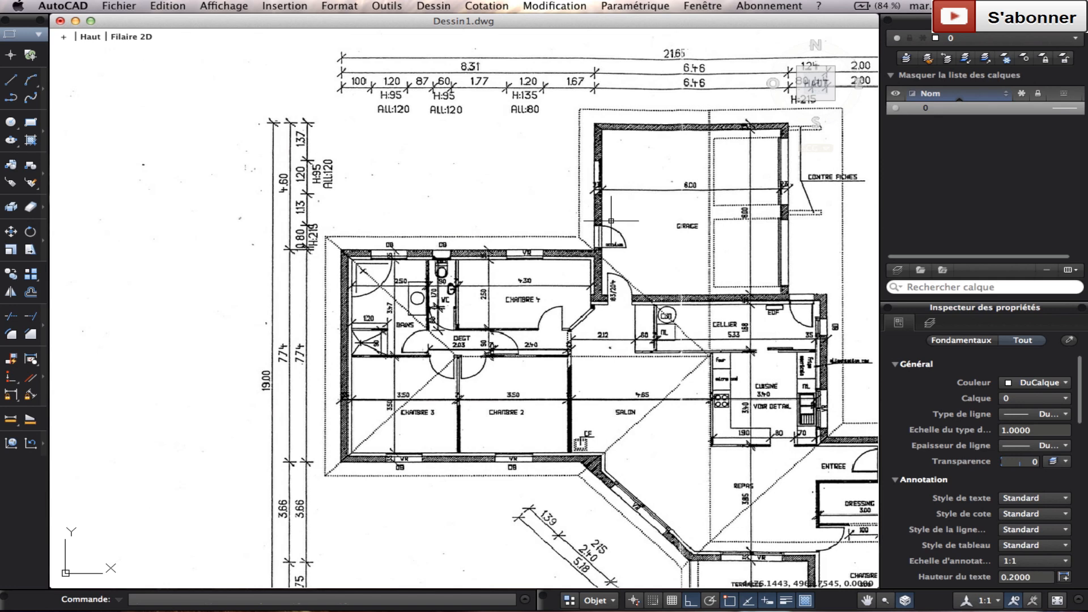
scroll(283, 220, down, 6)
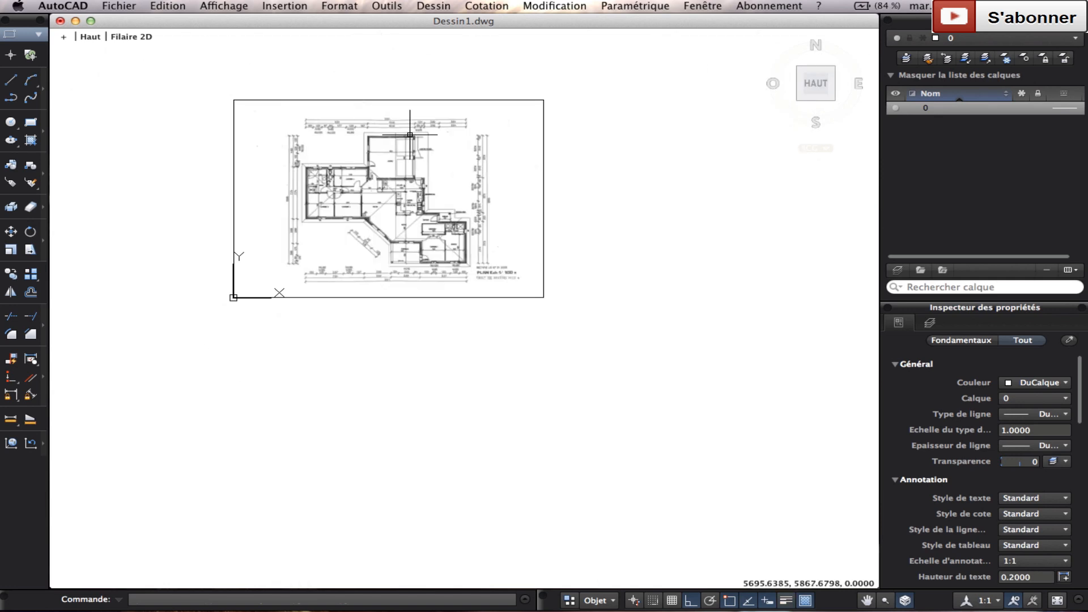
middle_drag(556, 108, 462, 478)
click(10, 80)
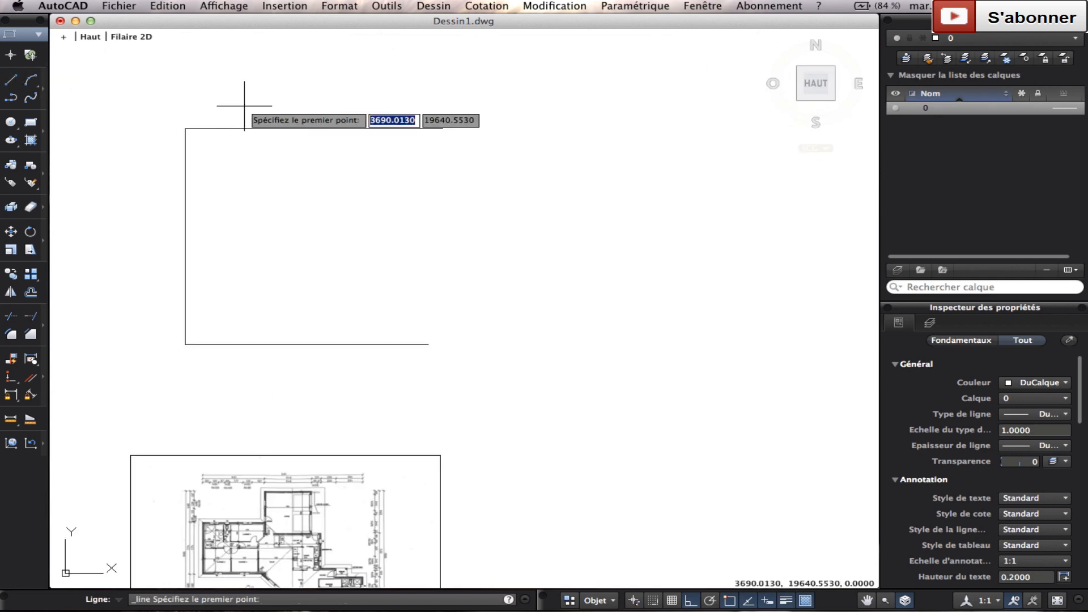
middle_drag(444, 198, 452, 199)
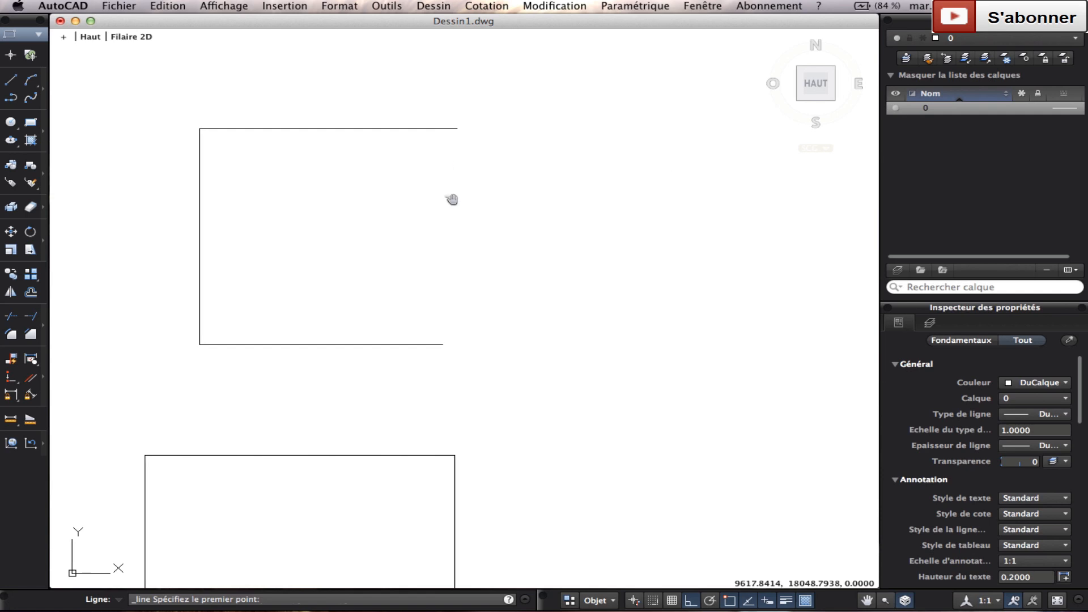
click(459, 129)
text(46)
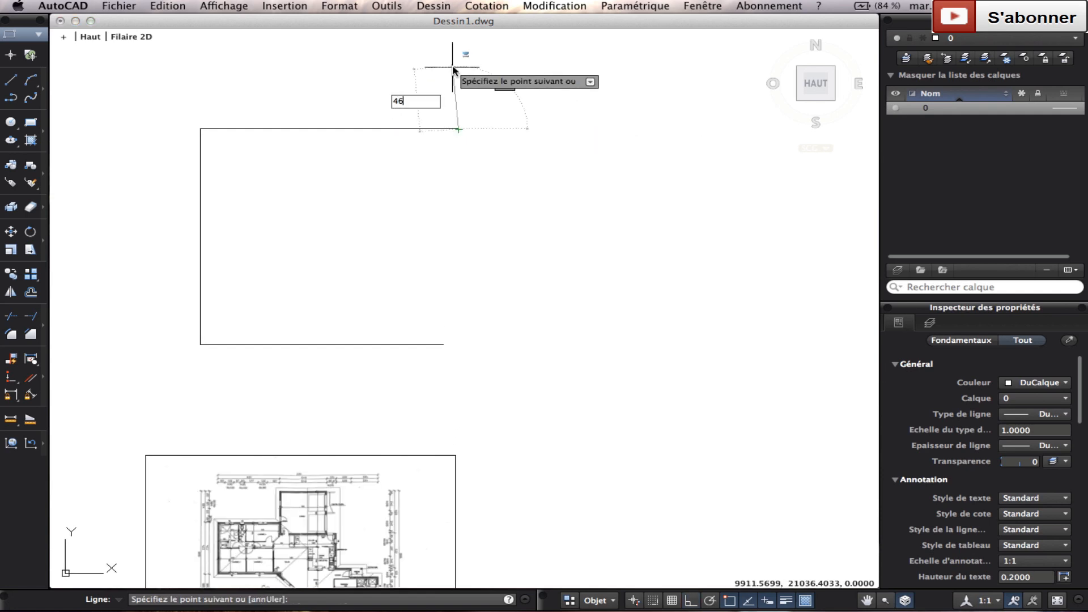
text(00)
key(Return)
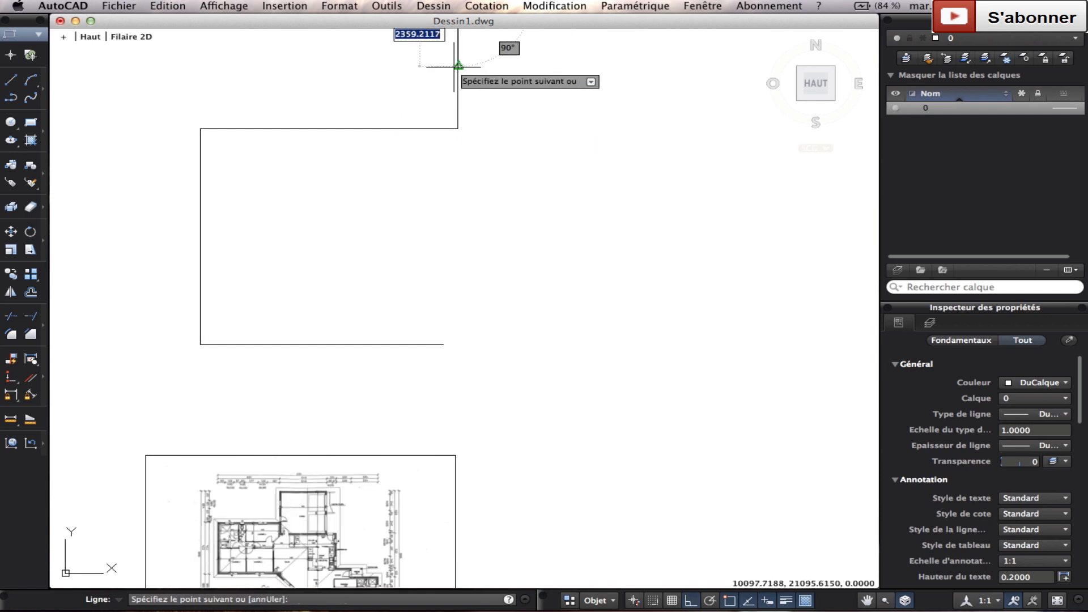
key(Return)
Draw a horizontal line 6460 long at 0° from the upper end of the 4600 line, matching the plan's 6.46 garage dimension
click(224, 6)
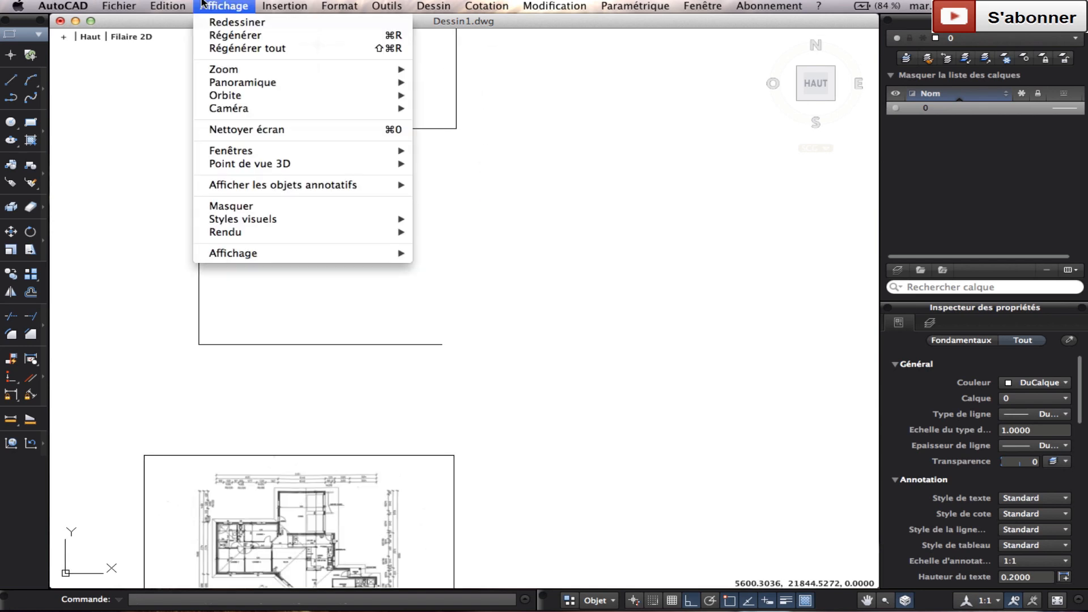
mouse_move(227, 69)
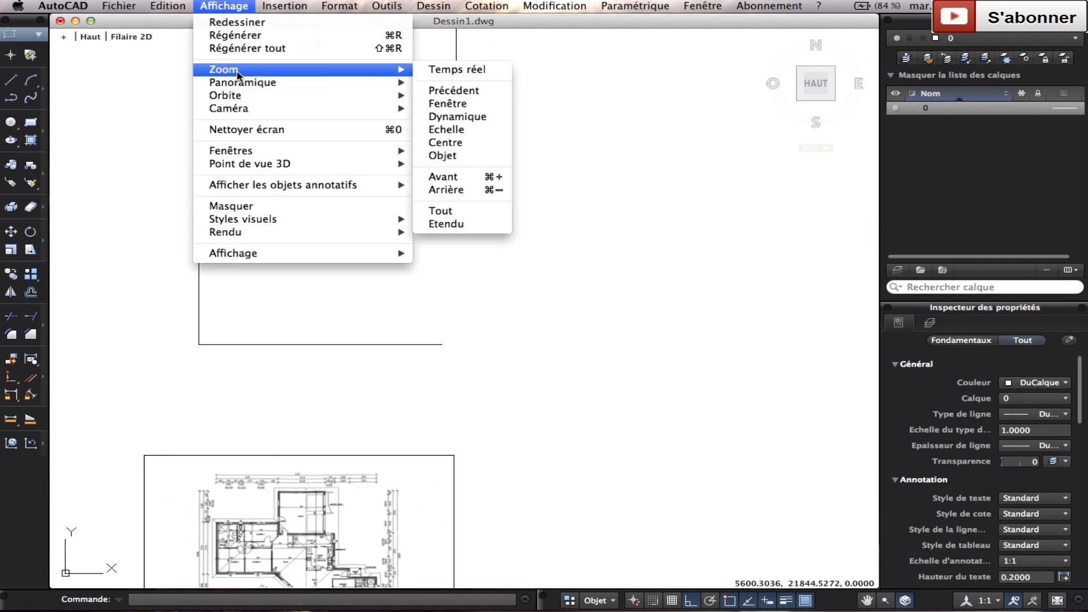
click(481, 223)
scroll(442, 277, up, 5)
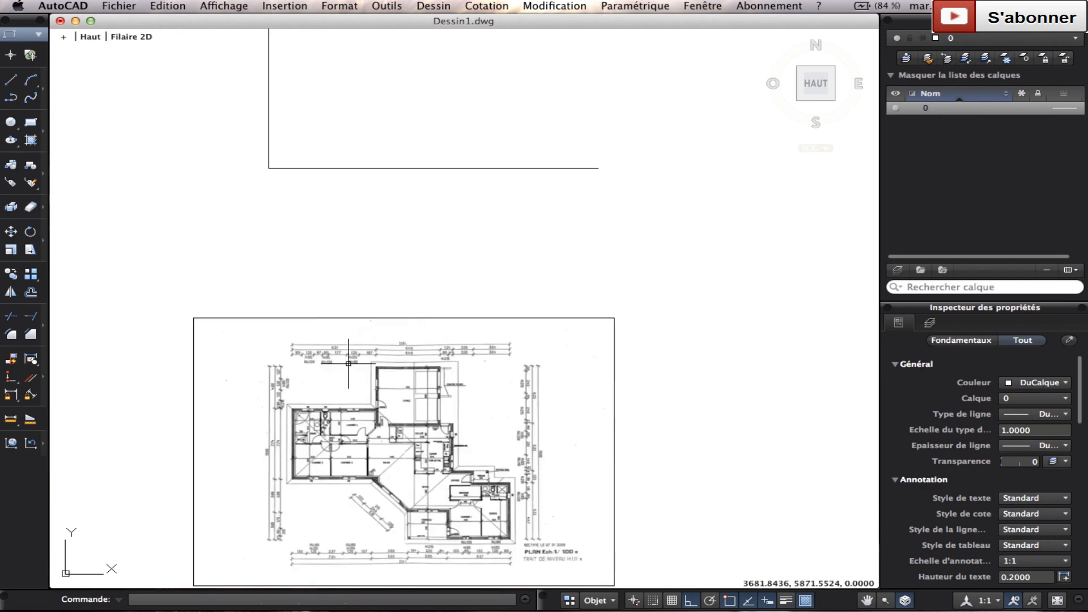
scroll(357, 329, down, 2)
scroll(391, 266, up, 5)
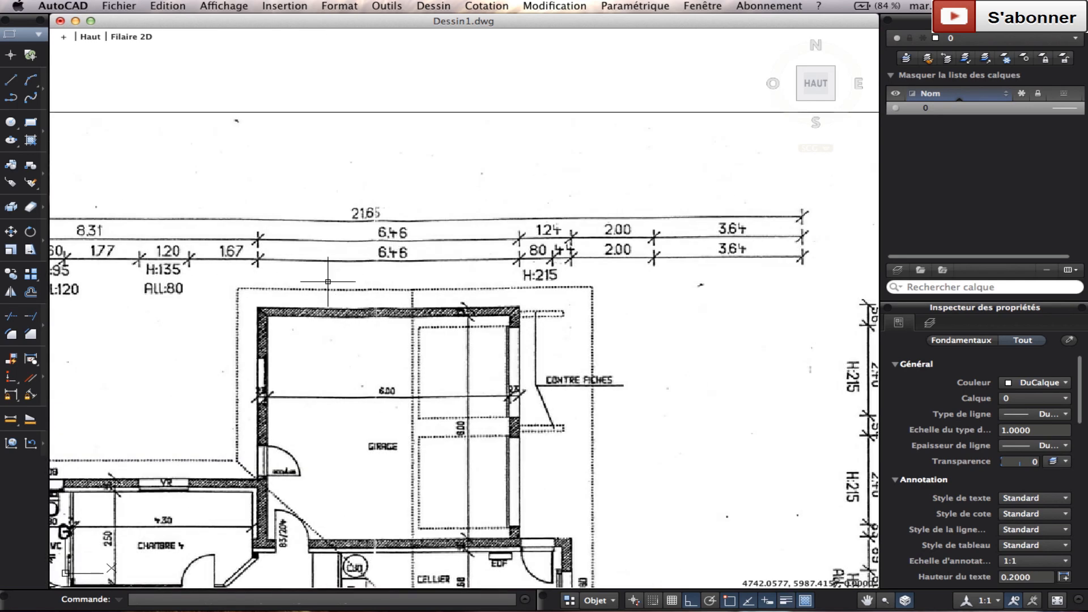
scroll(547, 359, down, 8)
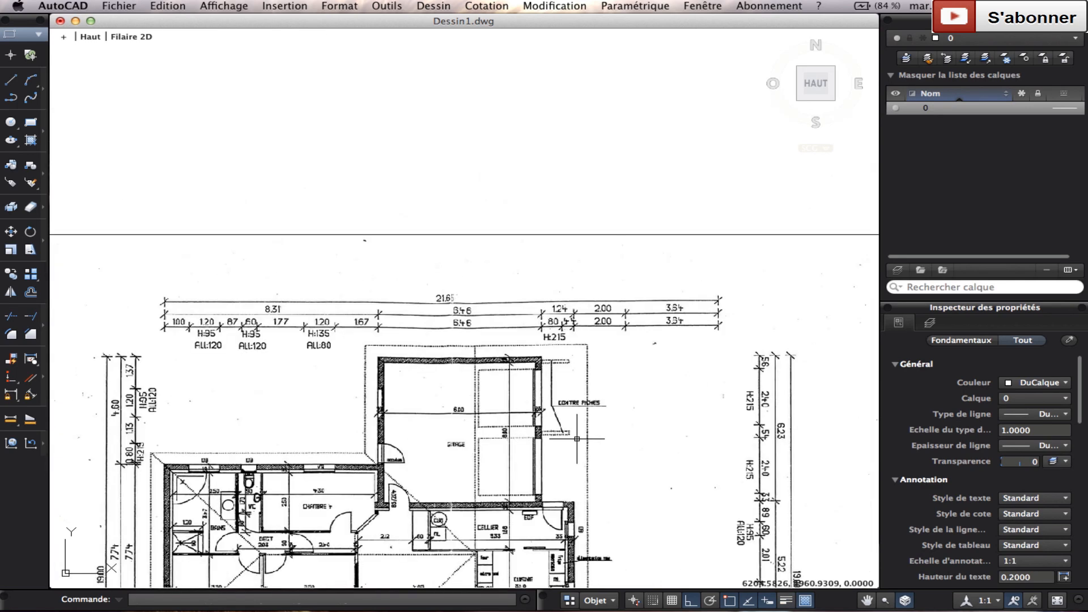
click(12, 79)
click(516, 197)
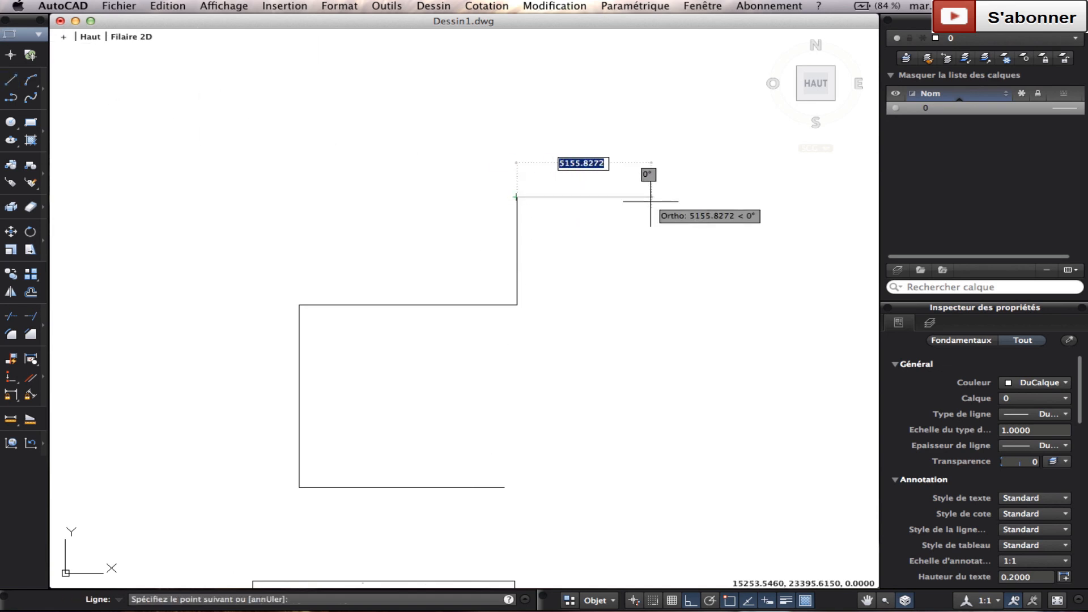
text(6460)
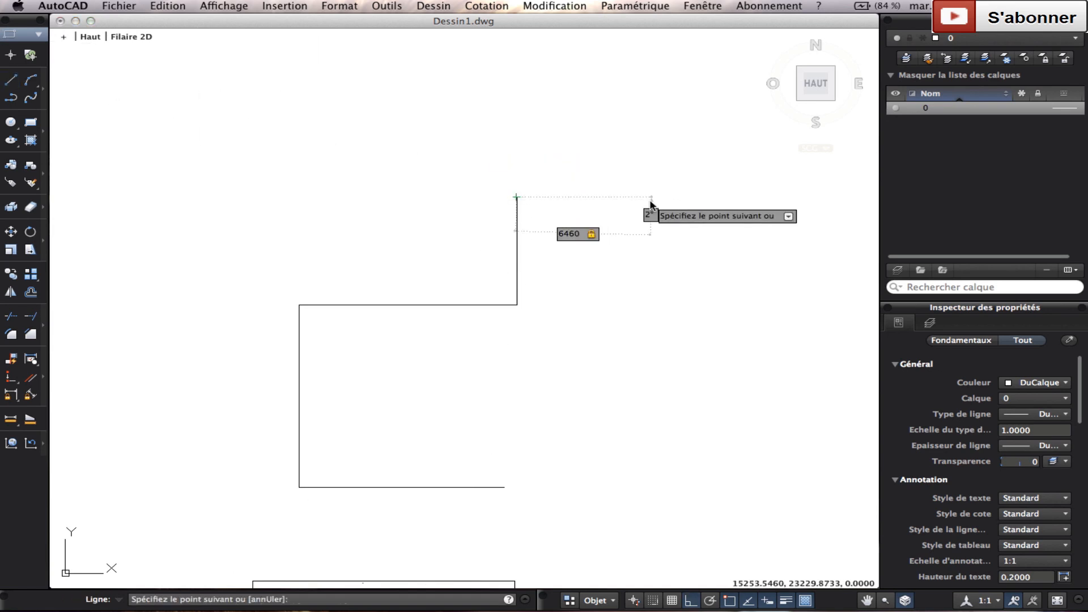
key(Return)
key(Escape)
Draw a vertical line 6230 long downward from the free end of the 6460 line, matching the plan's 6.23 dimension
scroll(699, 236, down, 3)
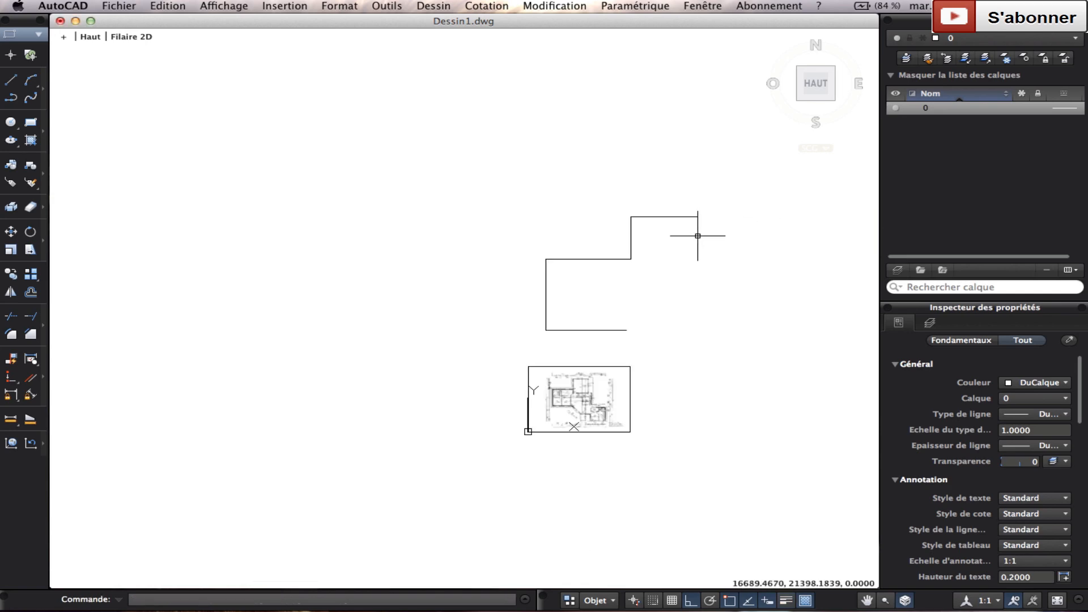
scroll(615, 346, up, 10)
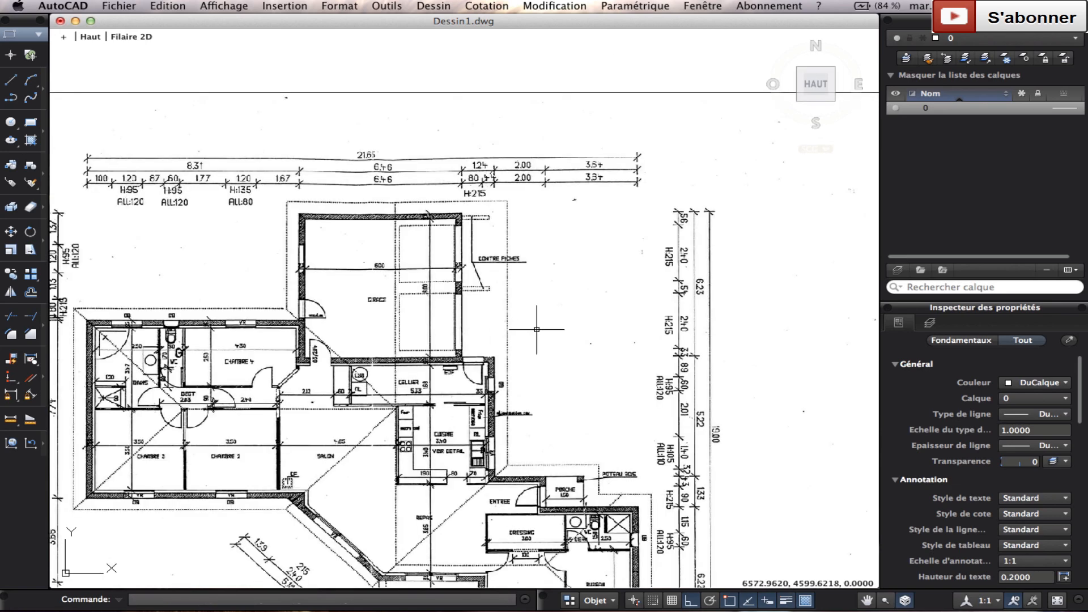
scroll(723, 302, up, 3)
scroll(708, 295, down, 3)
scroll(698, 292, up, 3)
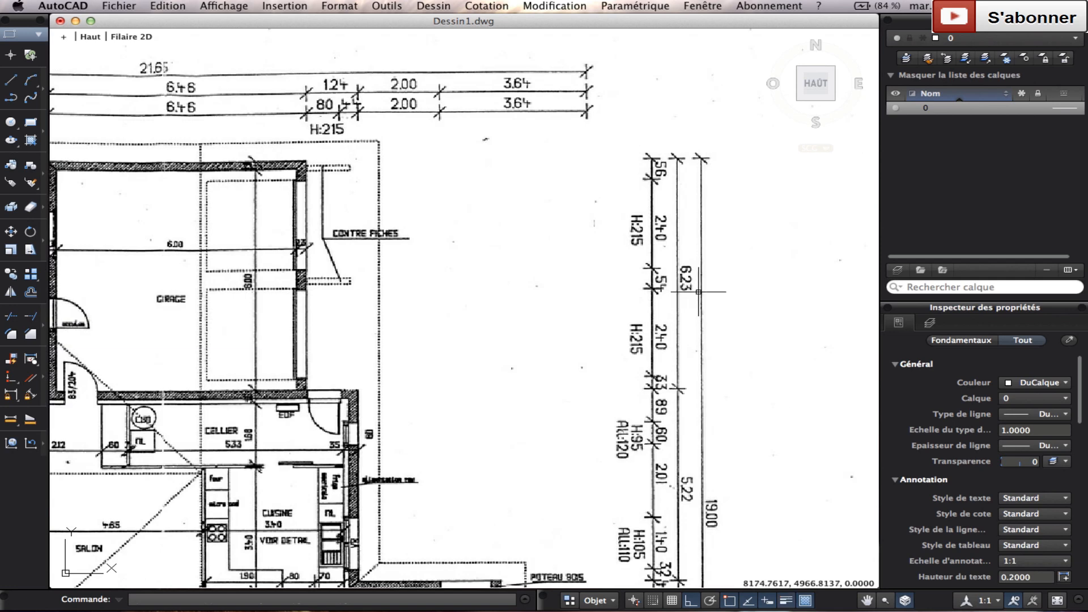
click(10, 79)
scroll(281, 193, down, 3)
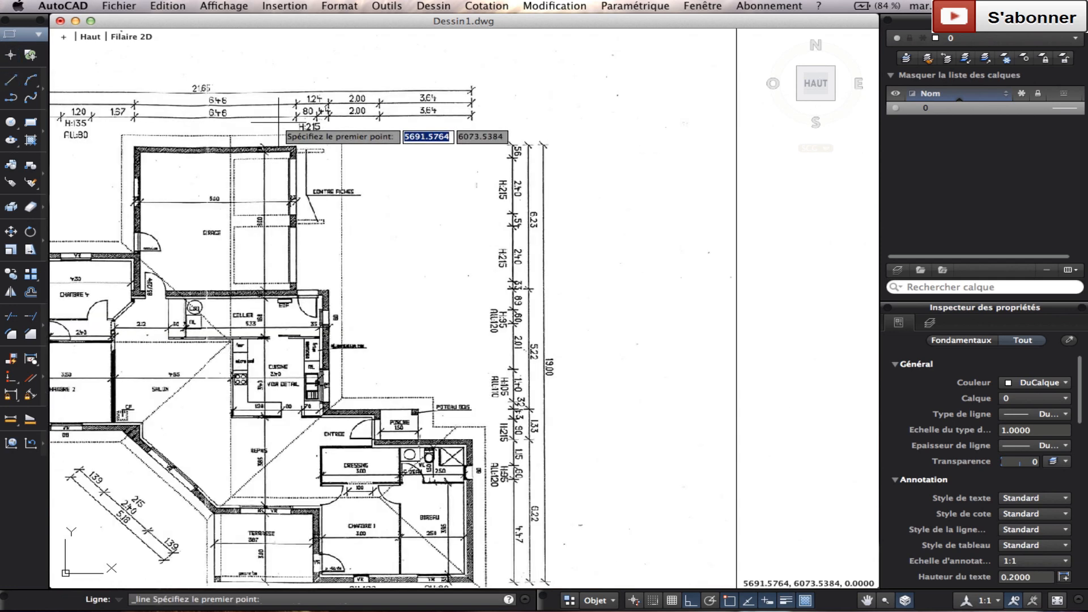
scroll(281, 195, up, 3)
scroll(614, 295, down, 5)
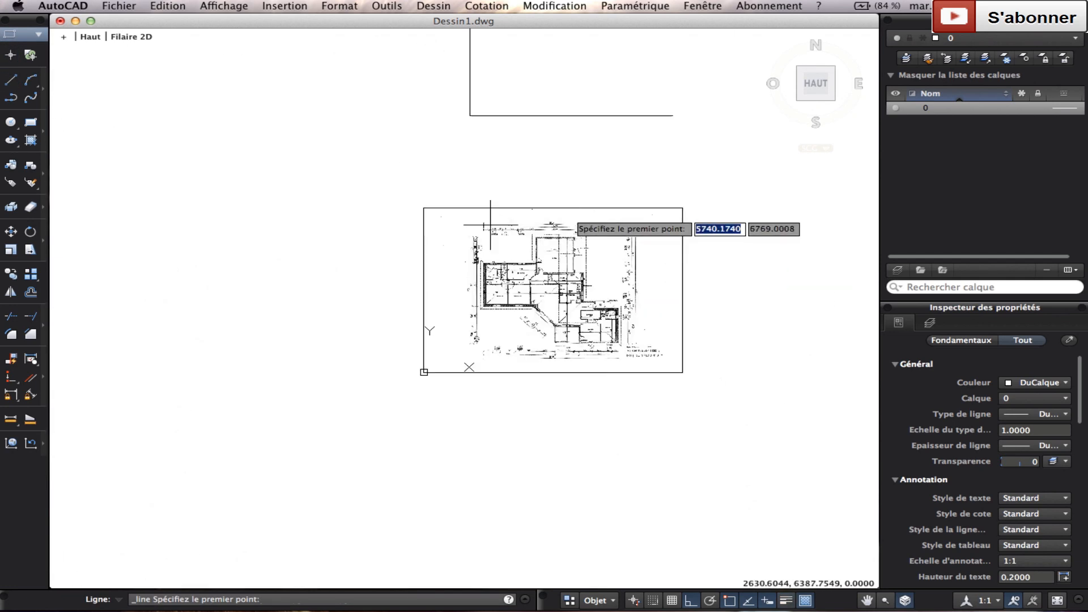
scroll(82, 347, up, 4)
click(339, 84)
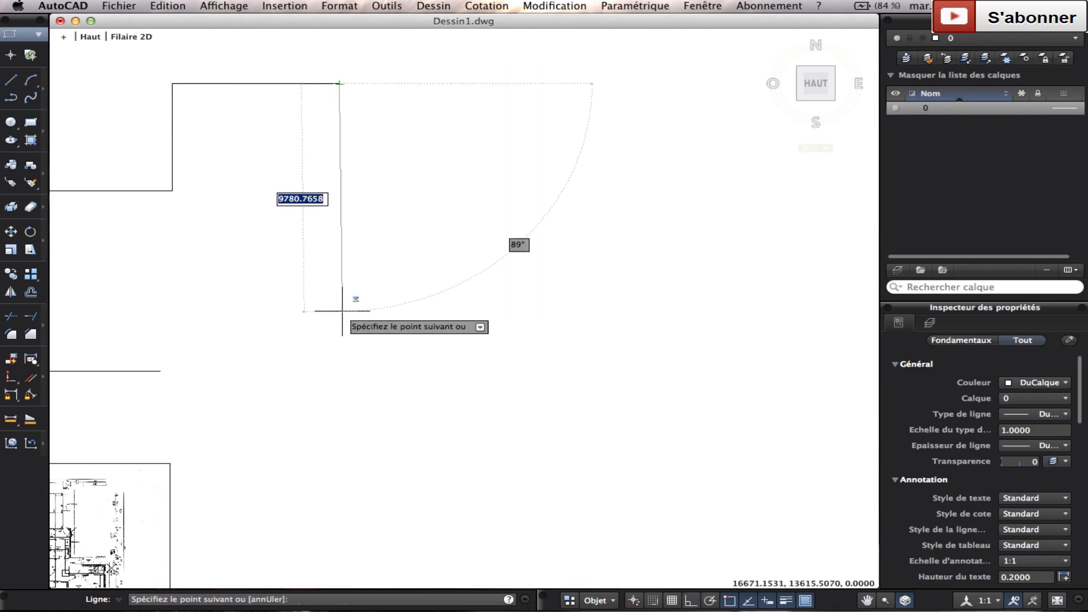
text(6230)
key(Tab)
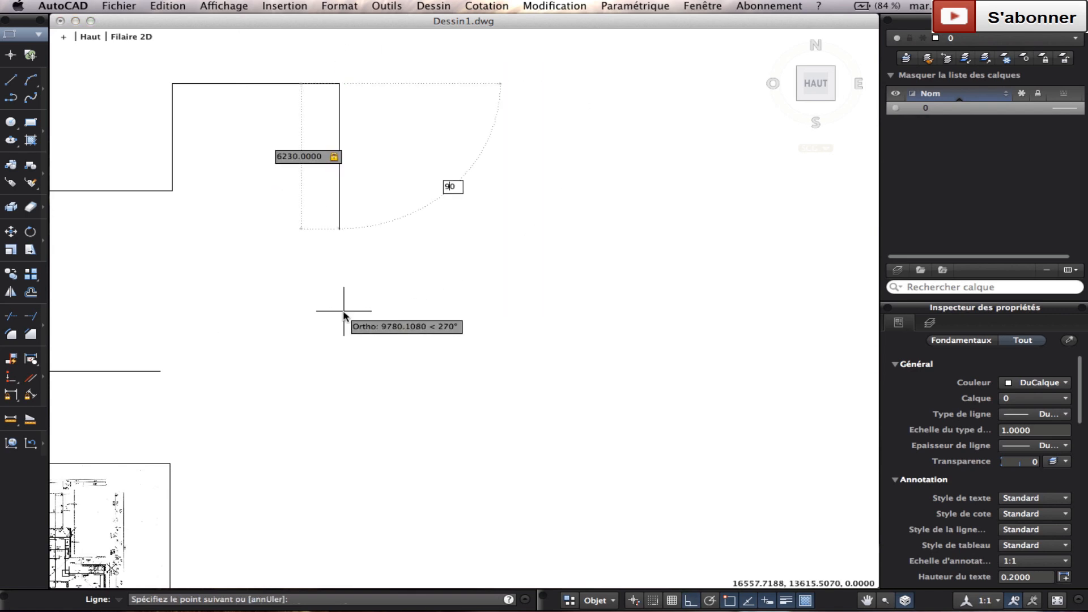
key(Return)
key(Return)
Draw a horizontal line 1240 long at 0° from the lower end of the 6230 line, matching the plan's 1.24 dimension
scroll(365, 284, down, 3)
middle_drag(365, 284, 529, 174)
scroll(368, 269, up, 4)
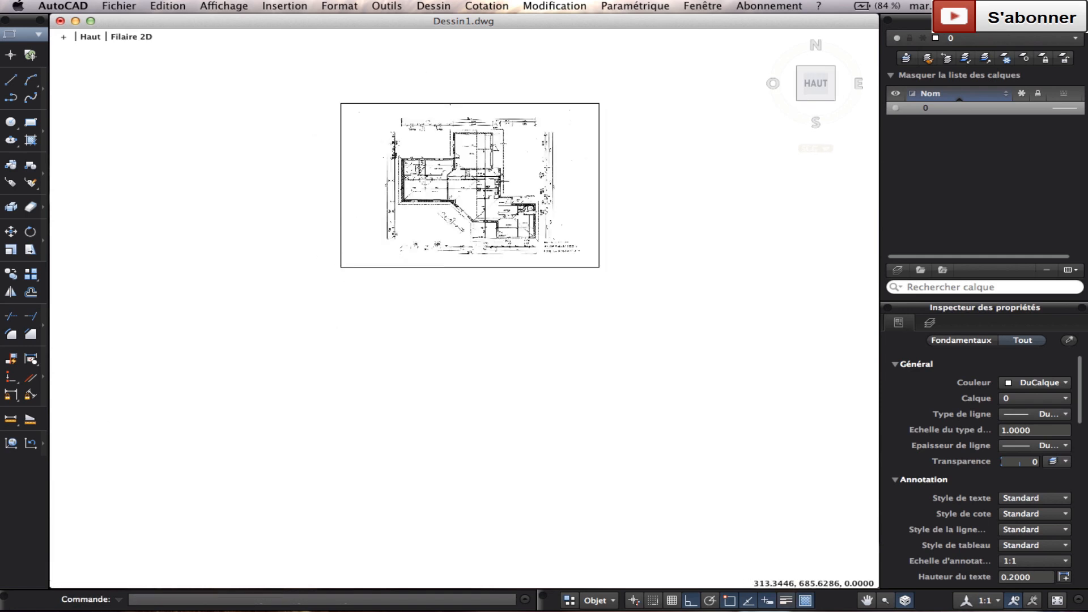
scroll(348, 251, up, 2)
middle_drag(461, 227, 262, 385)
scroll(412, 318, up, 2)
scroll(412, 252, up, 4)
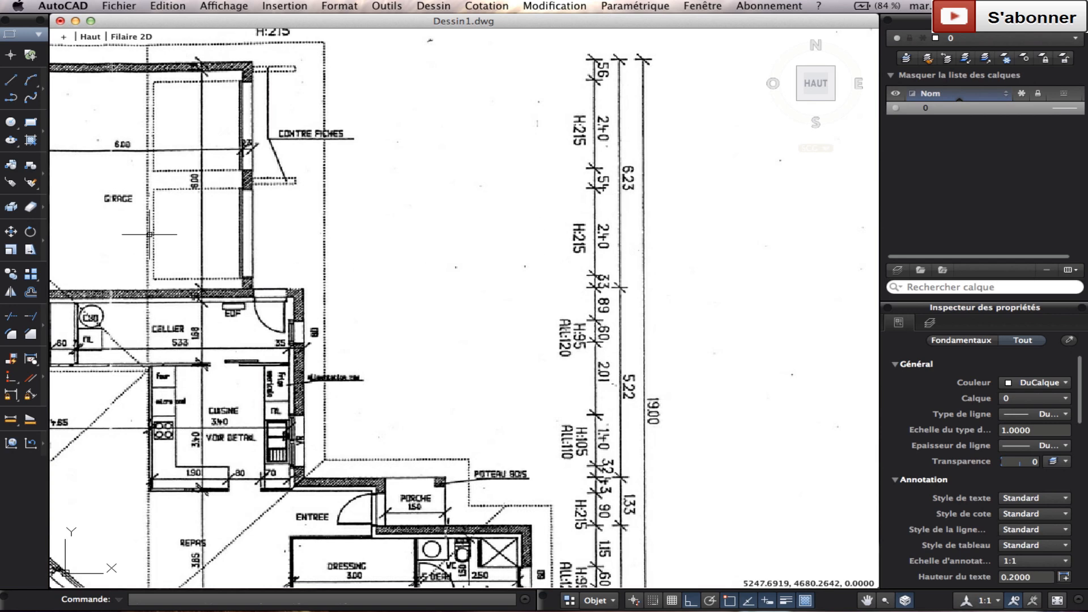
middle_drag(285, 224, 295, 297)
mouse_move(303, 253)
middle_down()
mouse_move(308, 263)
mouse_move(312, 245)
middle_up()
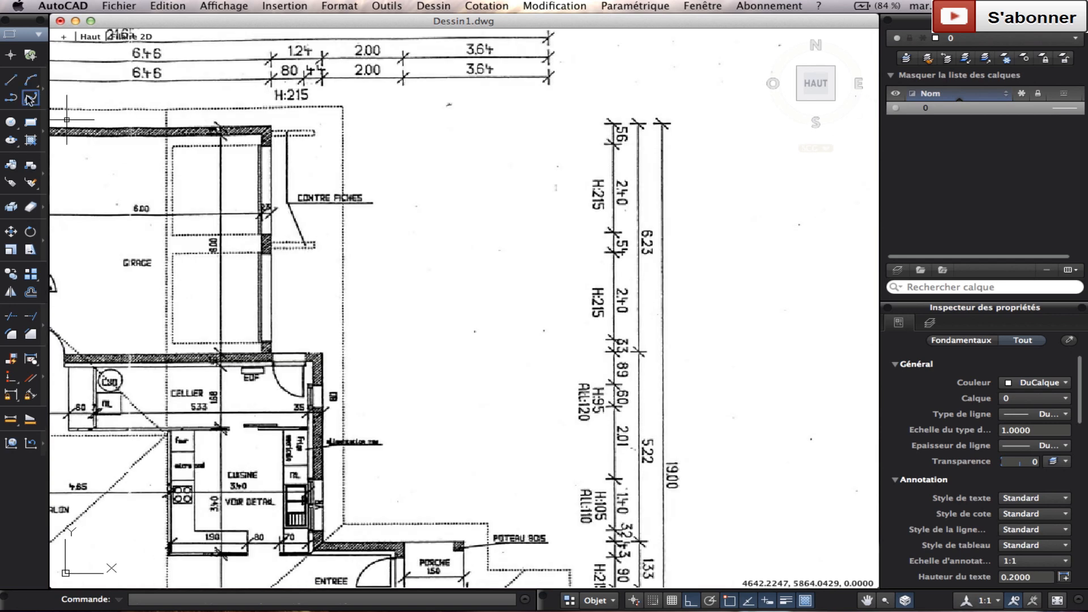
click(10, 79)
scroll(168, 148, down, 5)
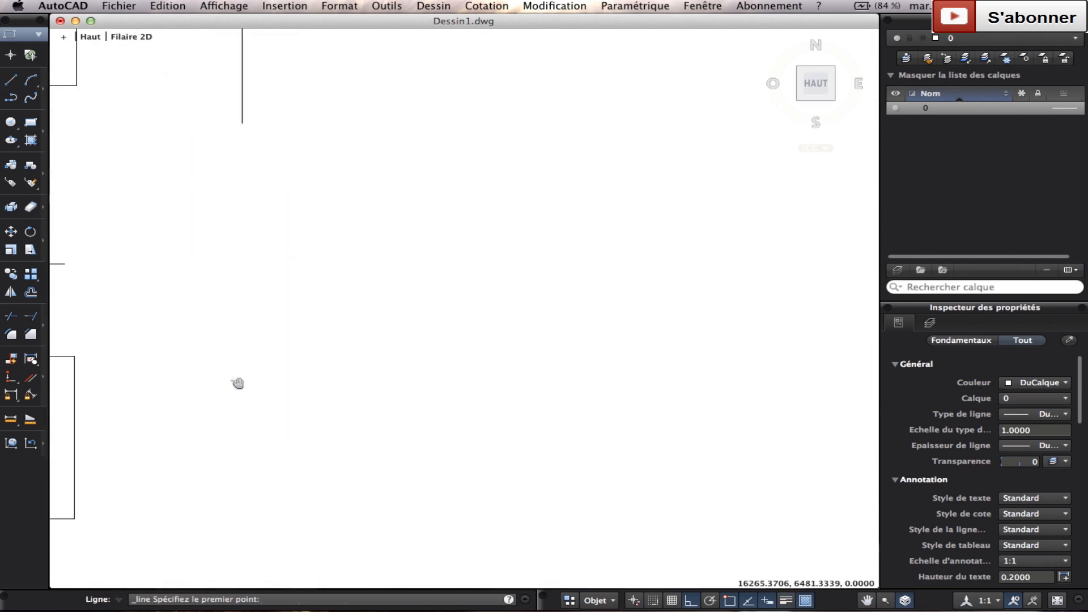
scroll(310, 138, up, 3)
click(311, 139)
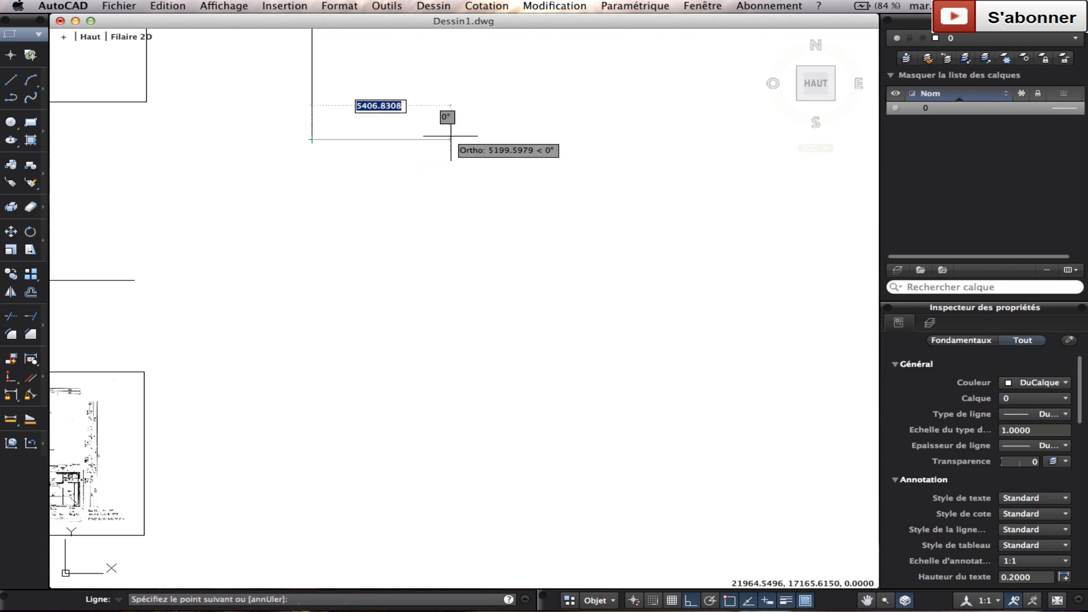
text(1240)
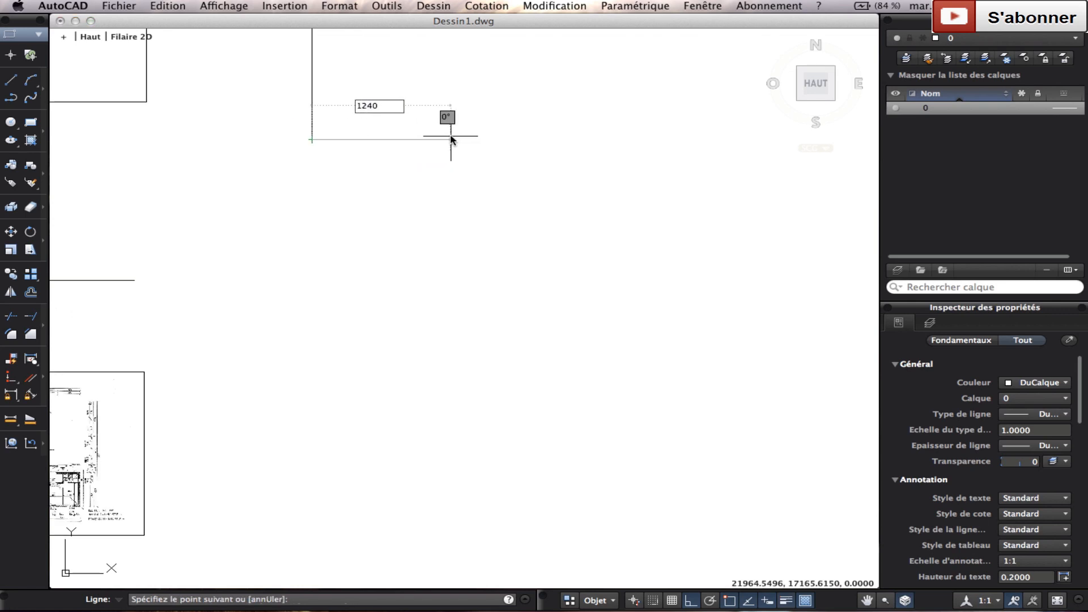
key(Return)
key(Return)
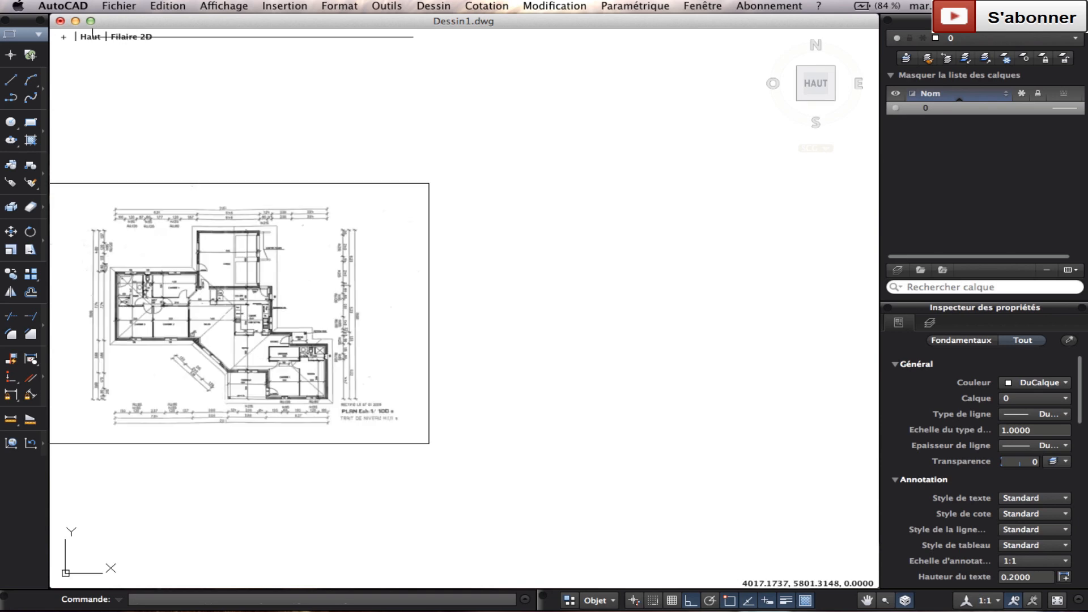
Draw a vertical line 5220 long downward from the free end of the 1240 line, matching the plan's 5.22 dimension
scroll(389, 216, up, 5)
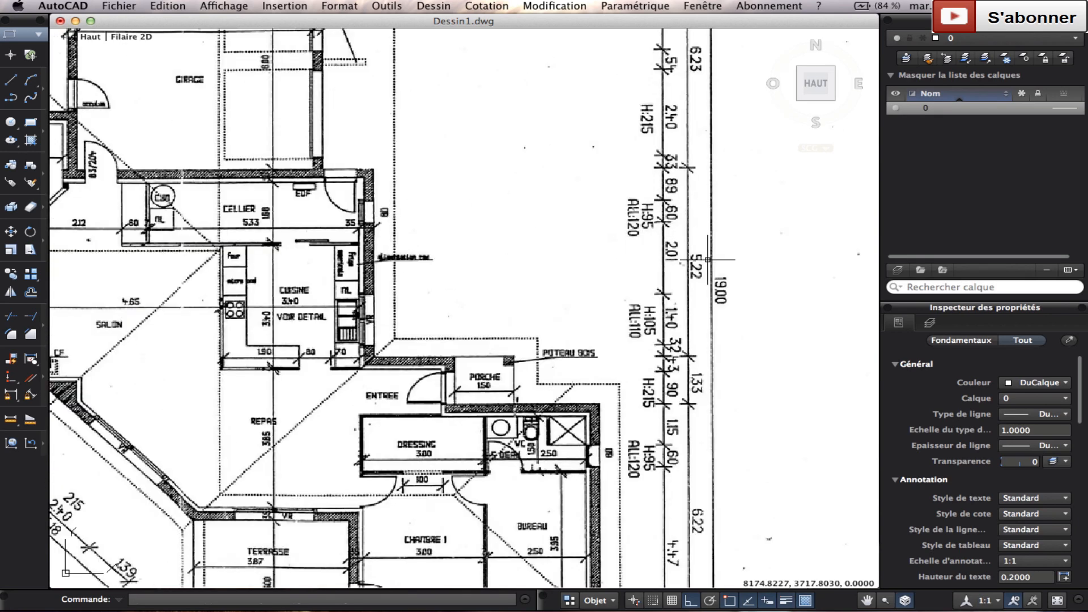
click(10, 83)
scroll(437, 303, down, 5)
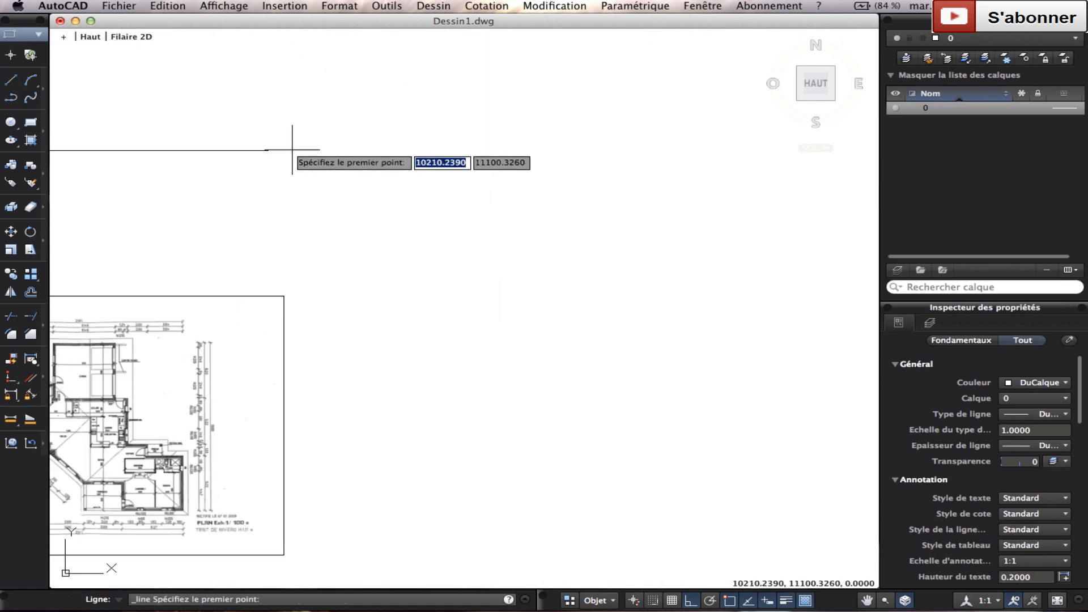
scroll(352, 135, up, 5)
scroll(352, 135, right, 3)
click(388, 155)
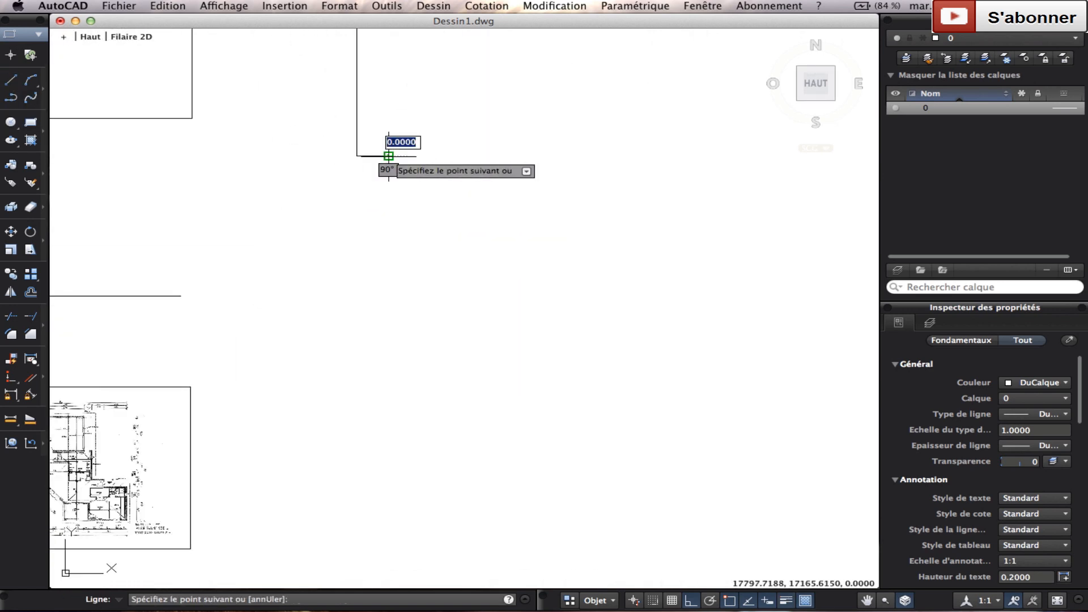
text(52)
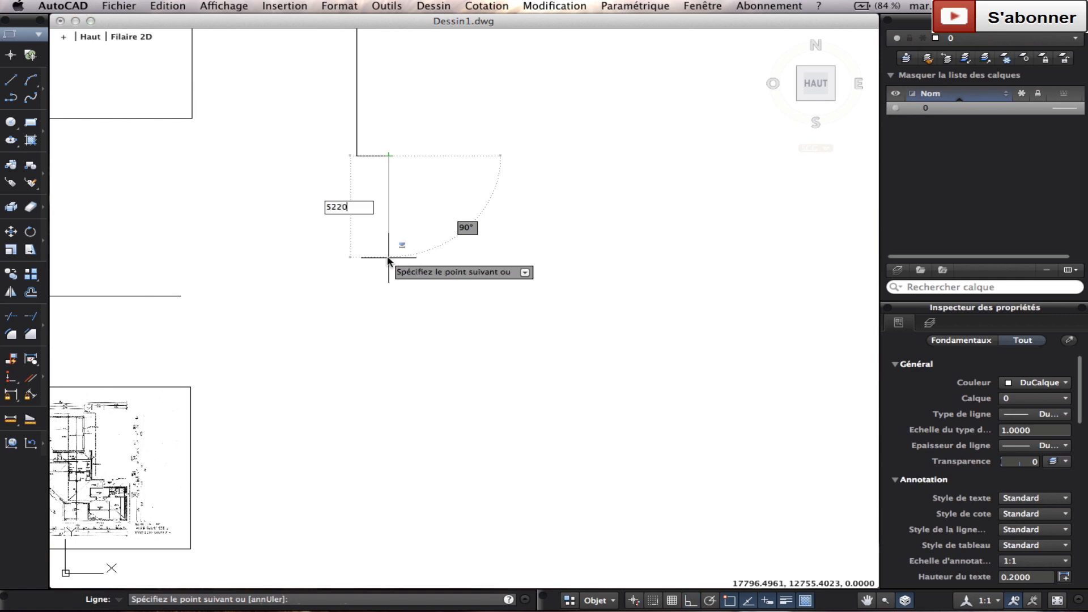
text(20)
key(Return)
key(Return)
Draw a horizontal line 2000 long at 0° from the lower end of the 5220 line, matching the plan's 2.00 dimension
scroll(383, 255, down, 3)
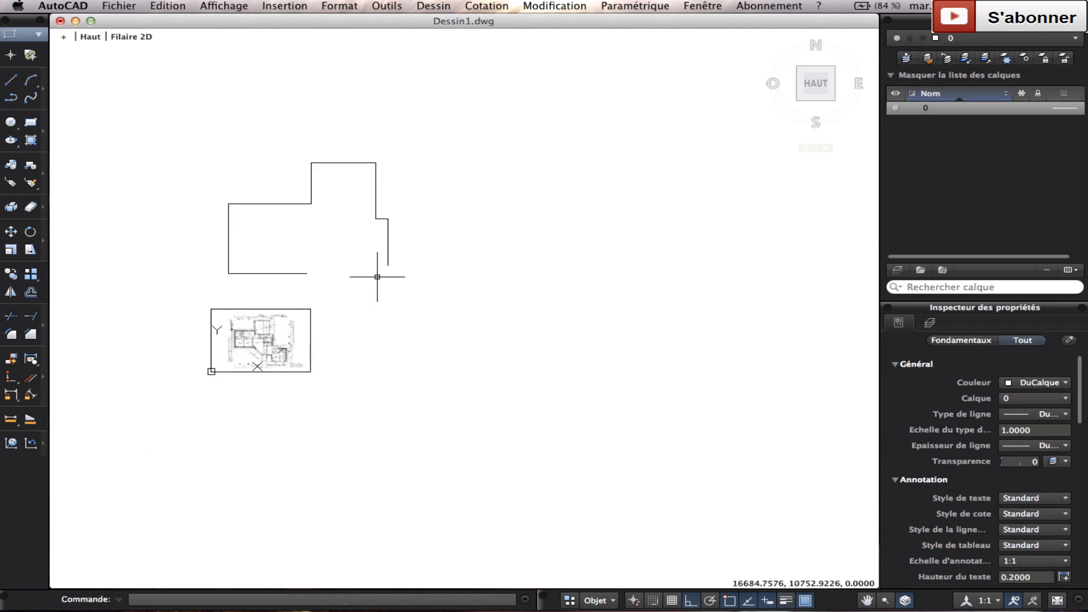
scroll(377, 277, down, 3)
scroll(377, 277, left, 2)
scroll(312, 393, up, 10)
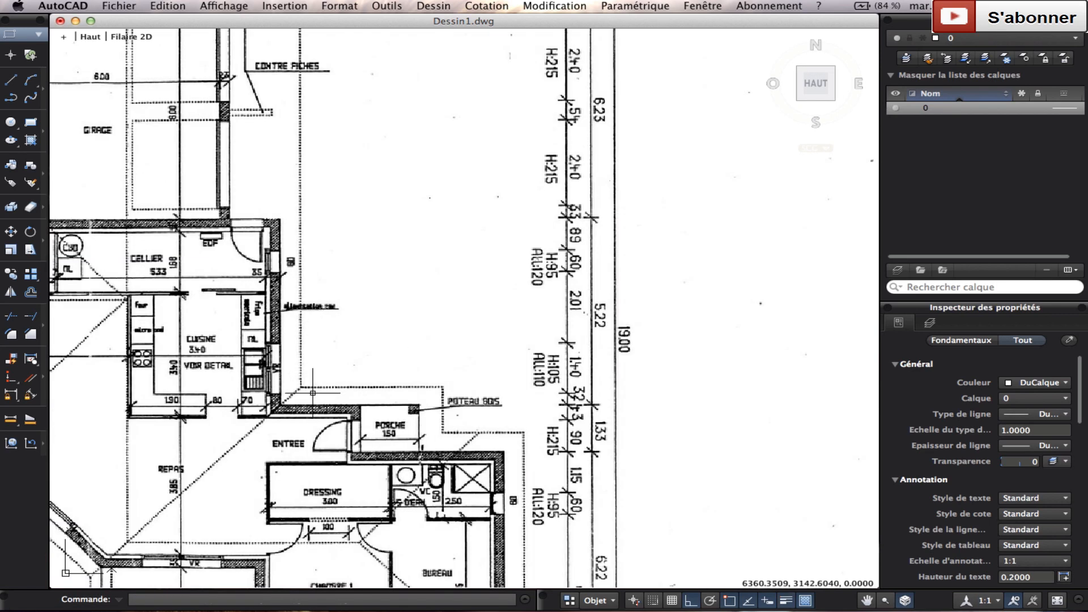
scroll(339, 407, down, 10)
scroll(347, 291, up, 6)
scroll(323, 301, down, 2)
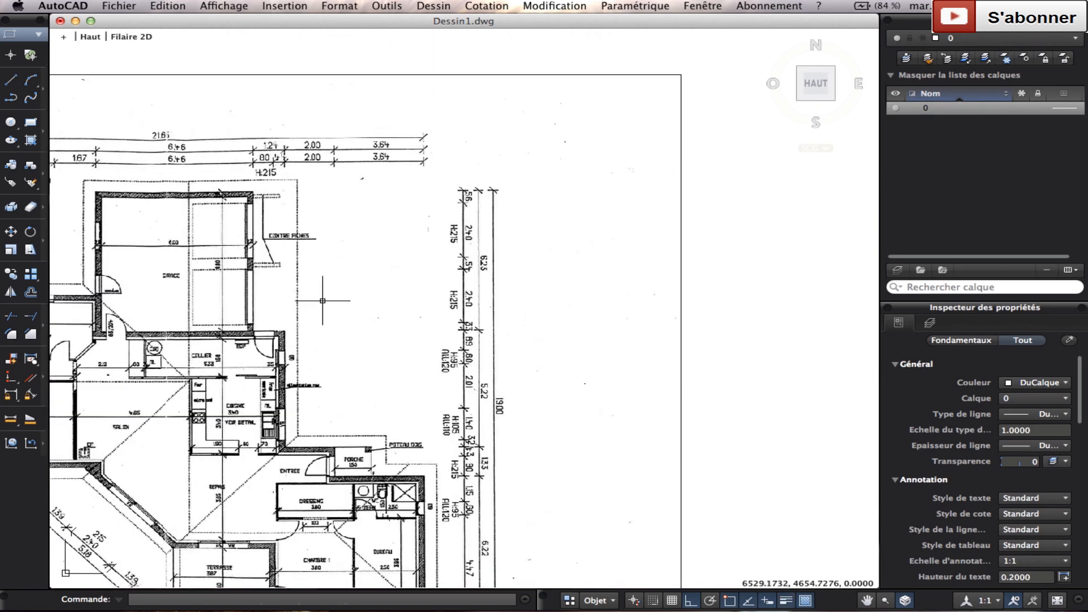
click(12, 84)
scroll(388, 236, down, 5)
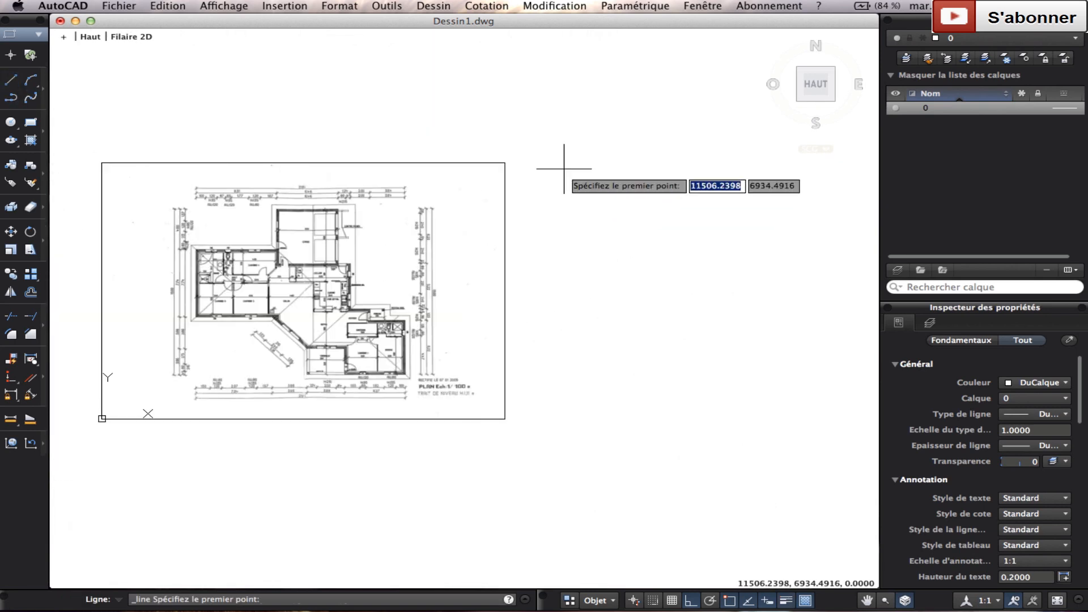
scroll(440, 338, up, 15)
scroll(582, 182, right, 3)
scroll(582, 182, up, 2)
scroll(582, 183, right, 5)
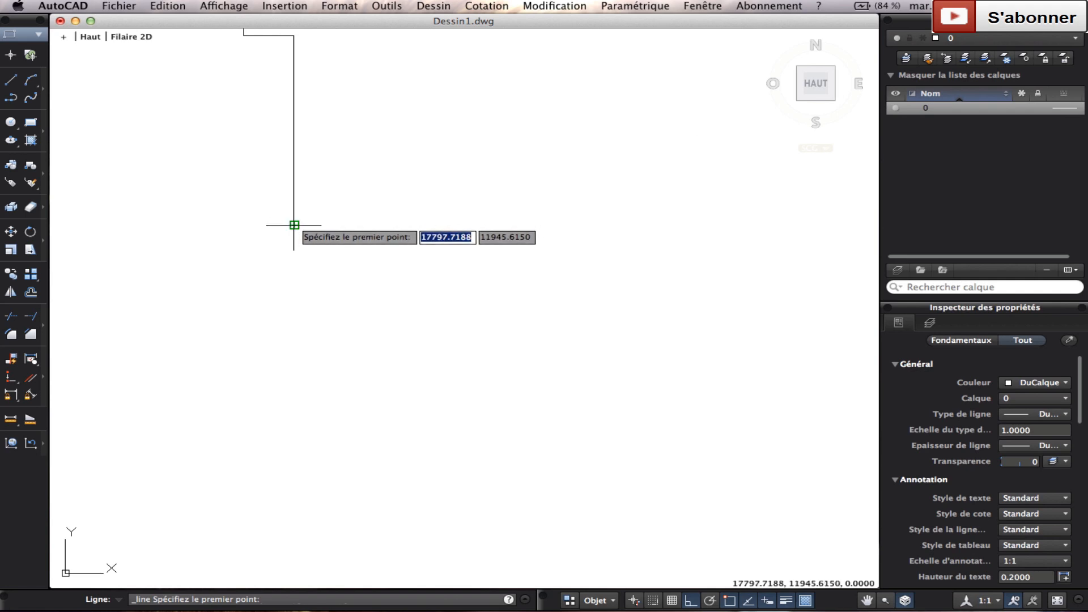
click(294, 225)
text(200)
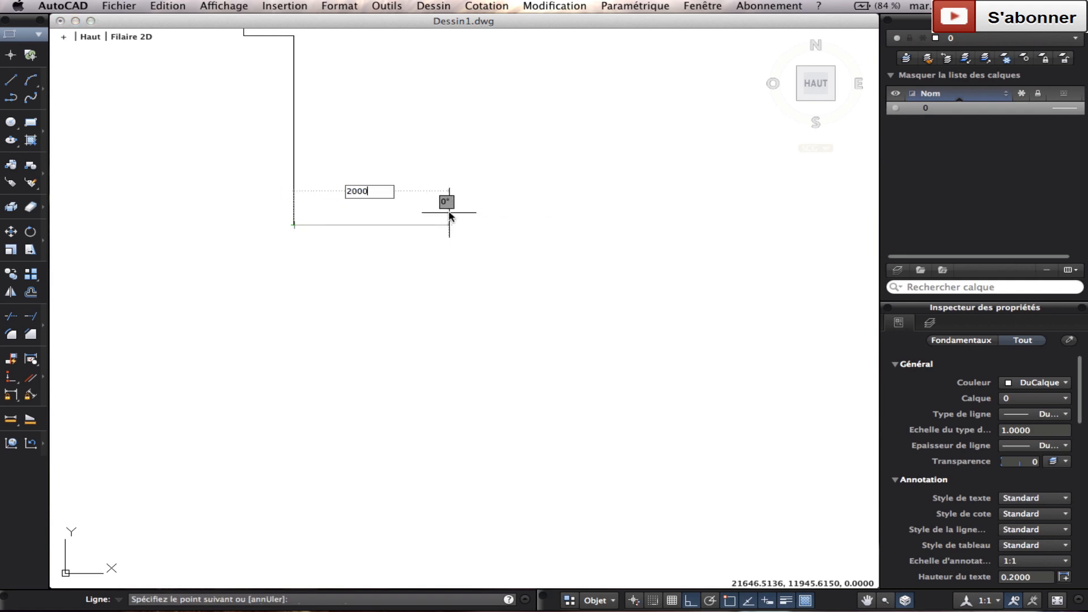
text(0)
key(Tab)
key(Return)
key(Escape)
Draw a vertical line 1330 long downward from the free end of the 2000 line, matching the plan's 1.33 dimension
scroll(319, 141, down, 5)
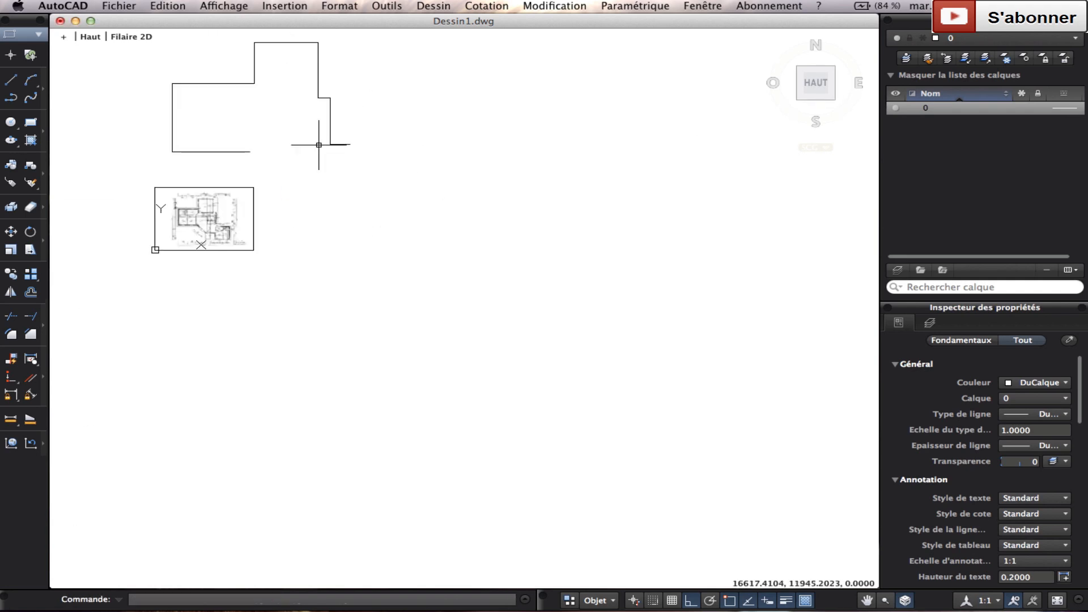
scroll(381, 163, up, 8)
scroll(365, 199, up, 6)
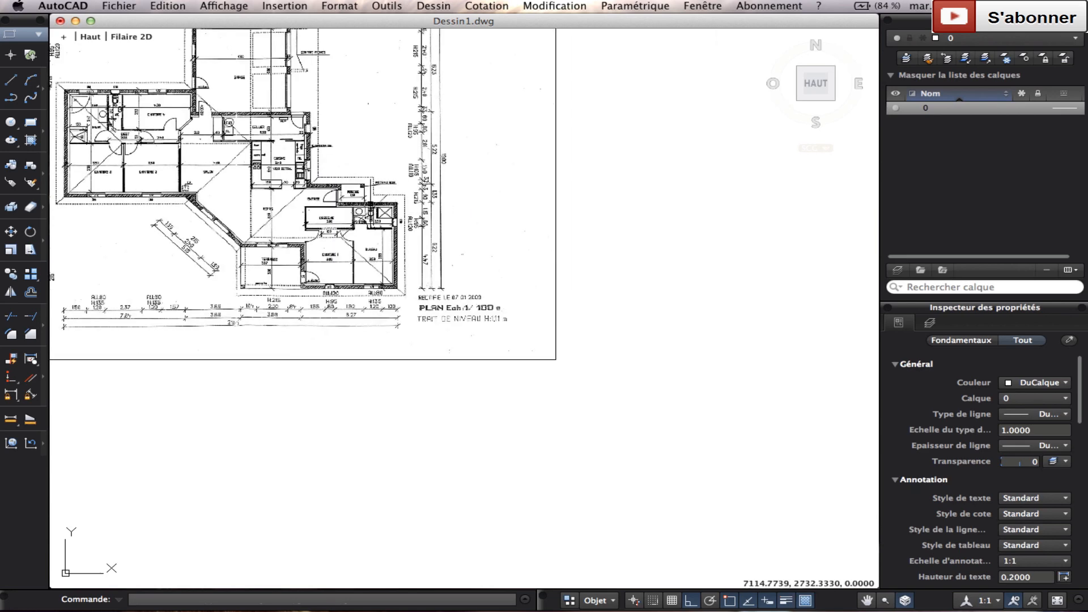
click(5, 81)
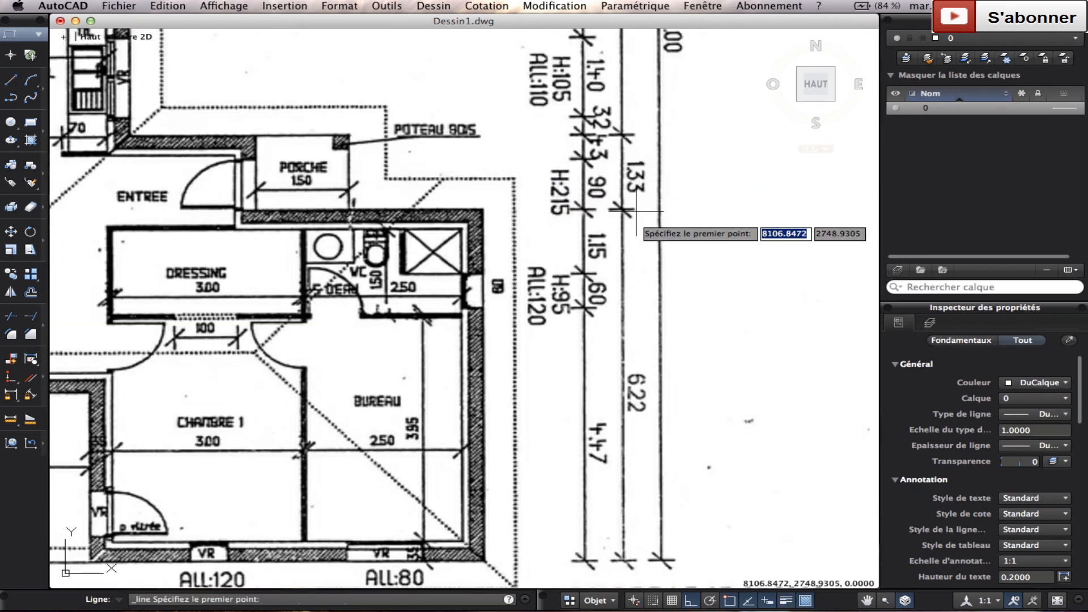
scroll(638, 377, down, 5)
scroll(639, 369, up, 3)
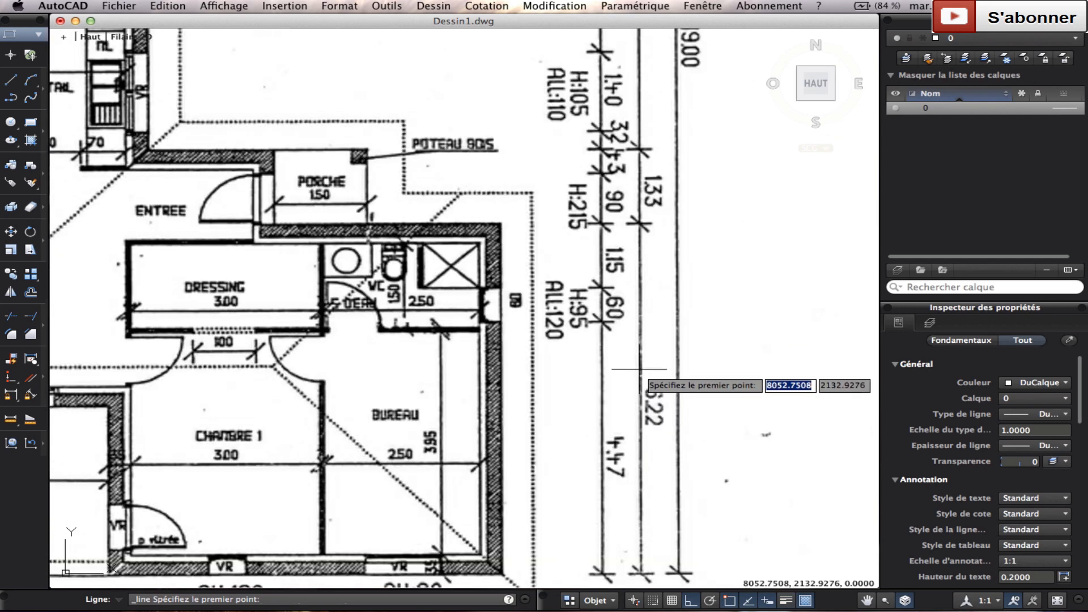
scroll(639, 368, down, 5)
scroll(260, 352, down, 5)
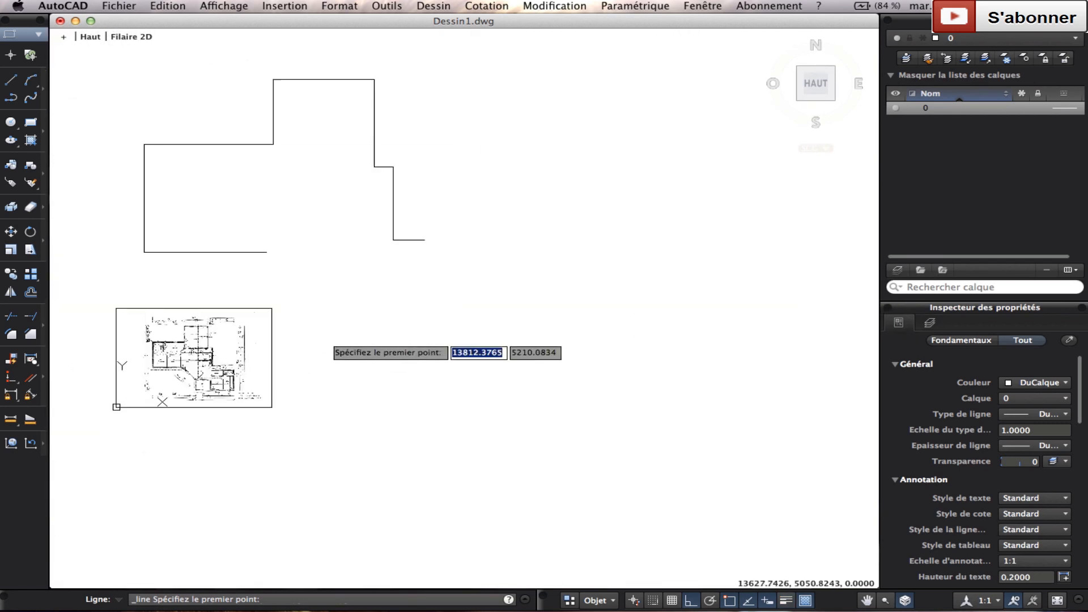
scroll(413, 219, up, 2)
click(431, 205)
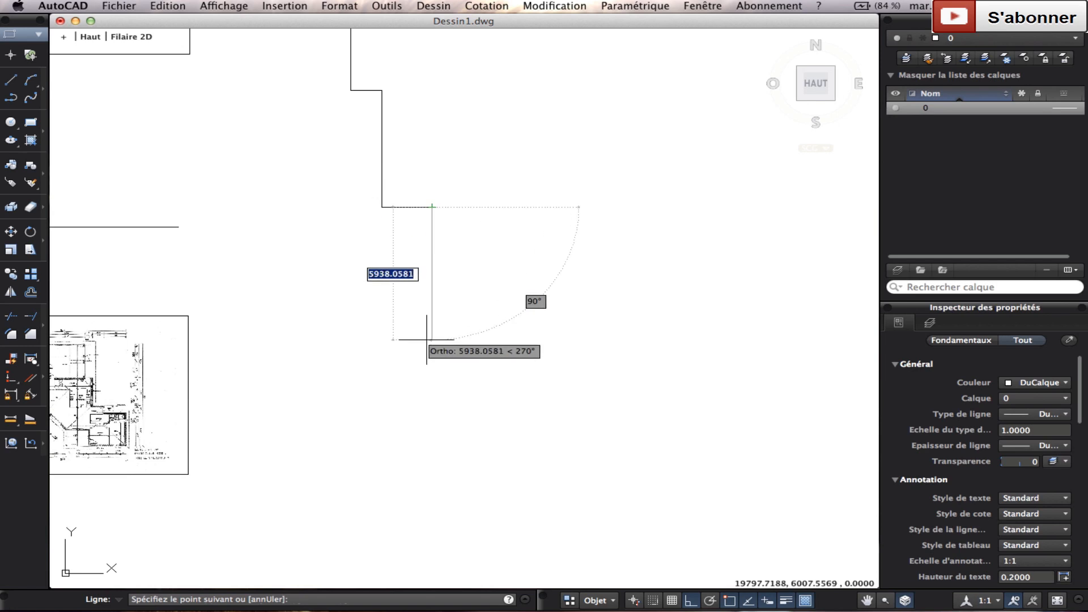
text(1330)
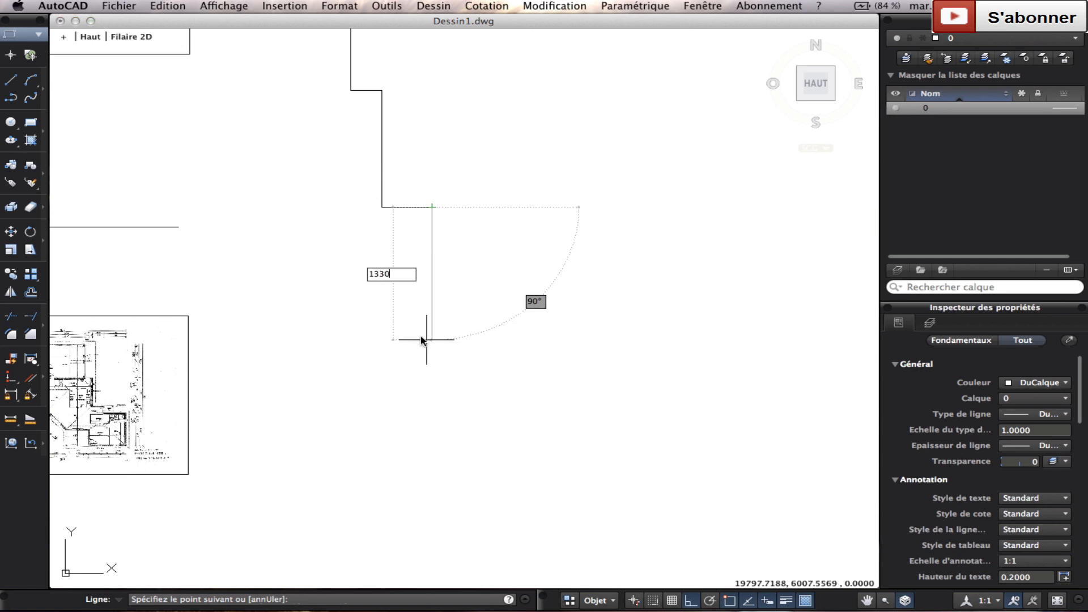
key(Return)
Draw a vertical line 6220 long downward from the lower end of the 1330 line, matching the plan's 6.22 dimension
key(shift)
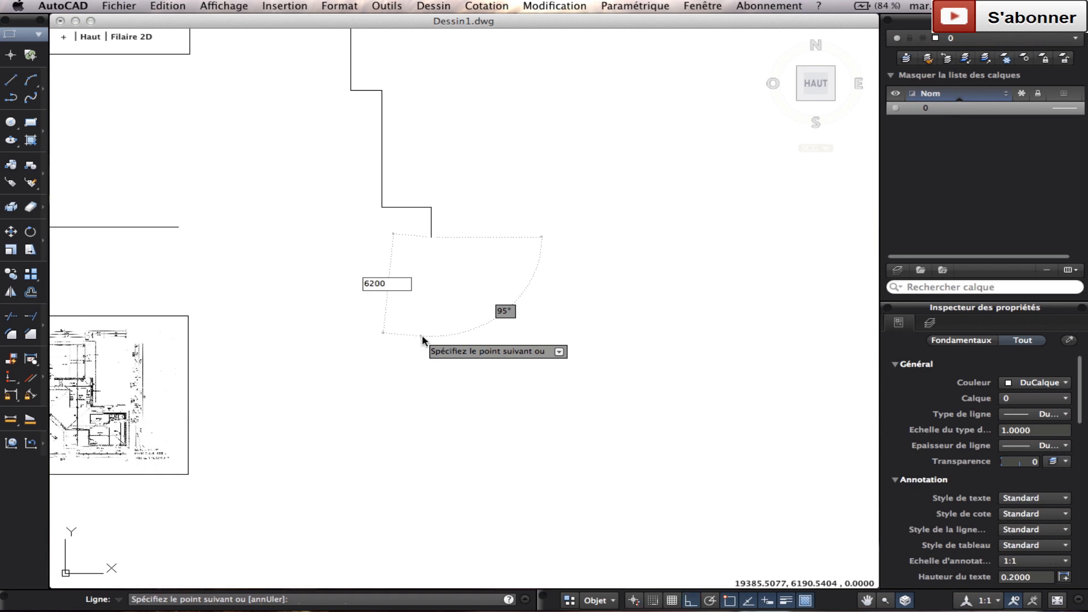
key(BackSpace)
key(BackSpace)
text(2)
key(Return)
key(Escape)
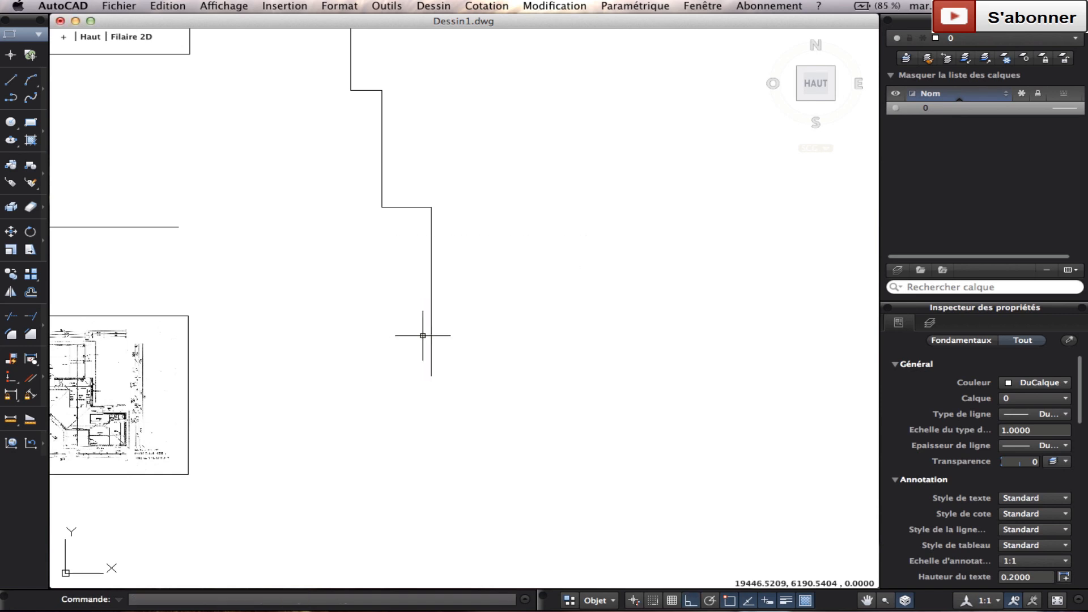
Draw a horizontal line 3640 long at 0° from the junction of the 1330 and 6220 lines, matching the plan's 3.64 dimension
scroll(420, 371, up, 2)
scroll(393, 301, down, 3)
scroll(317, 323, up, 4)
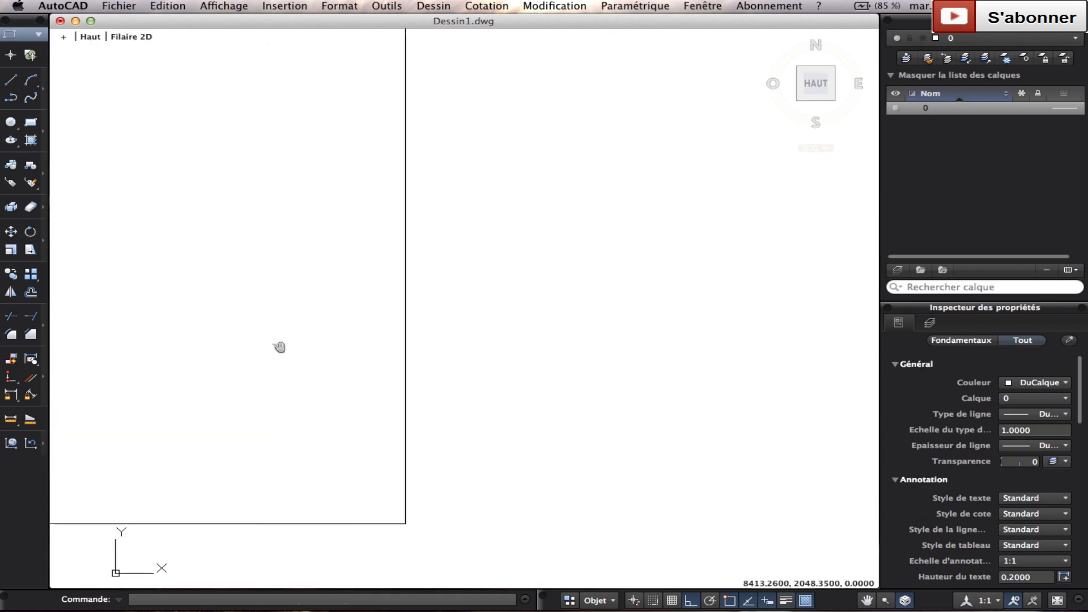
scroll(260, 265, up, 3)
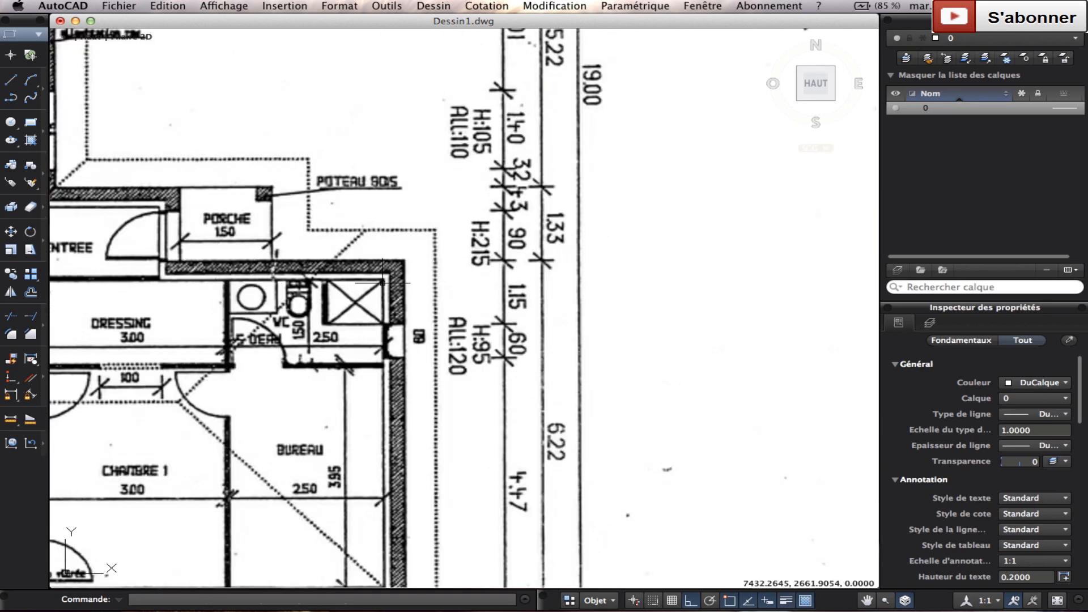
scroll(382, 281, down, 3)
scroll(360, 436, up, 2)
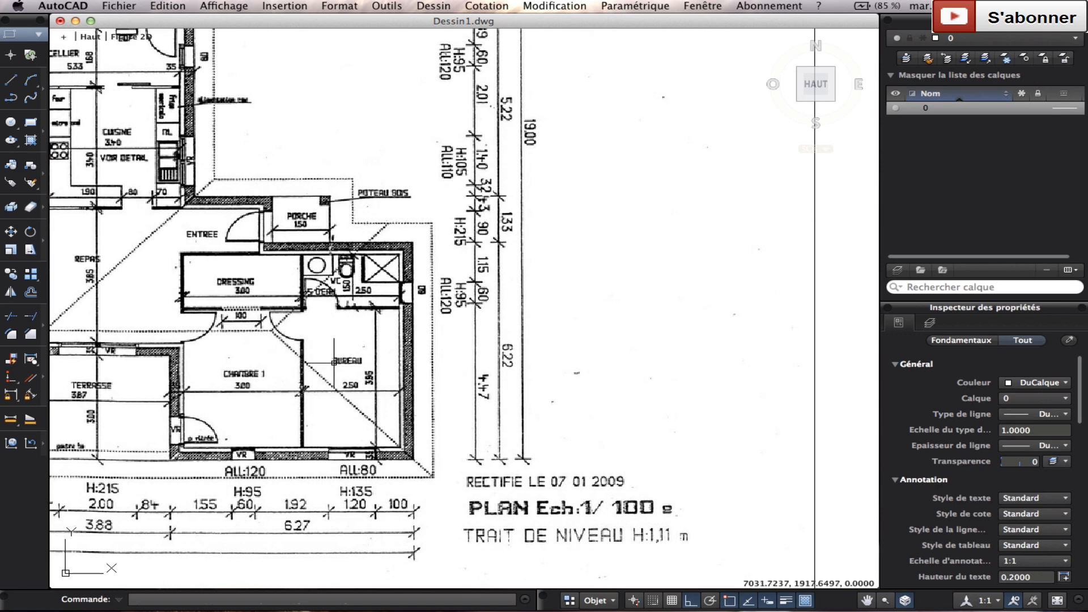
scroll(334, 361, down, 3)
scroll(325, 325, up, 4)
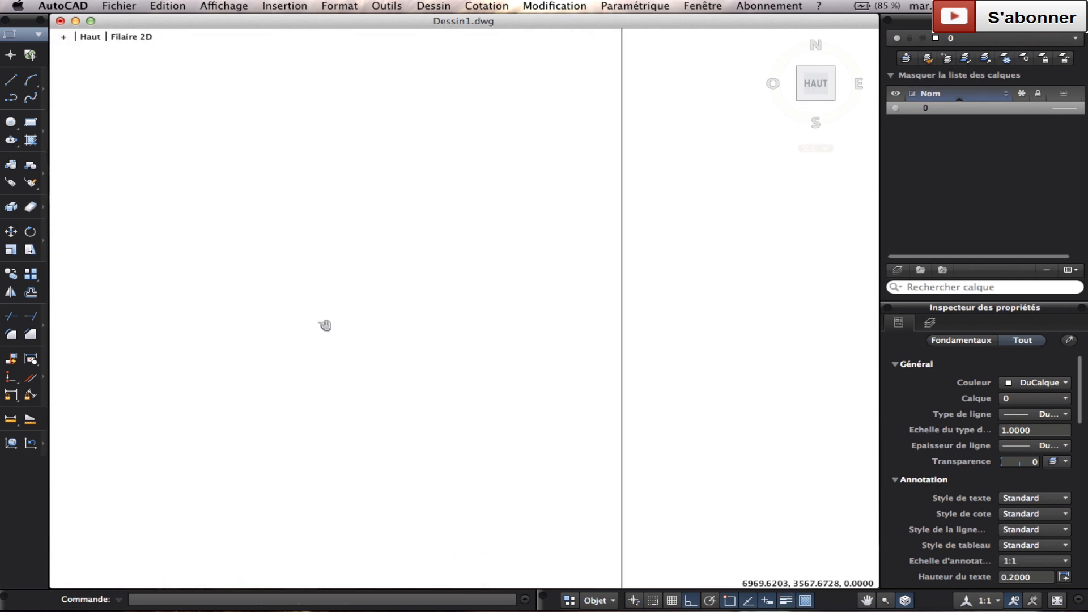
click(28, 83)
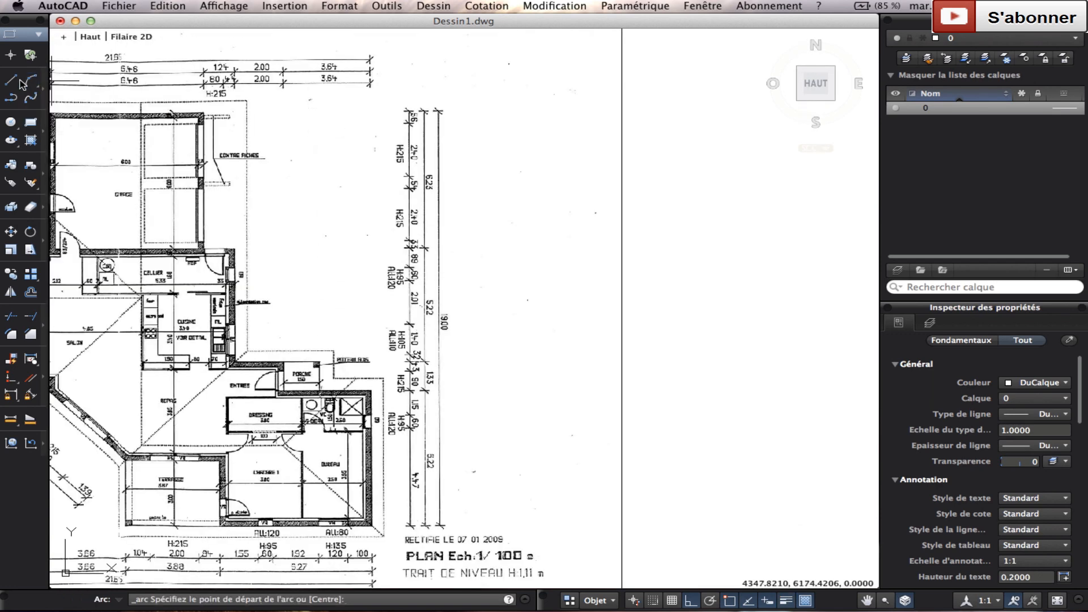
click(11, 82)
scroll(238, 136, down, 3)
scroll(590, 160, up, 4)
middle_drag(590, 160, 329, 200)
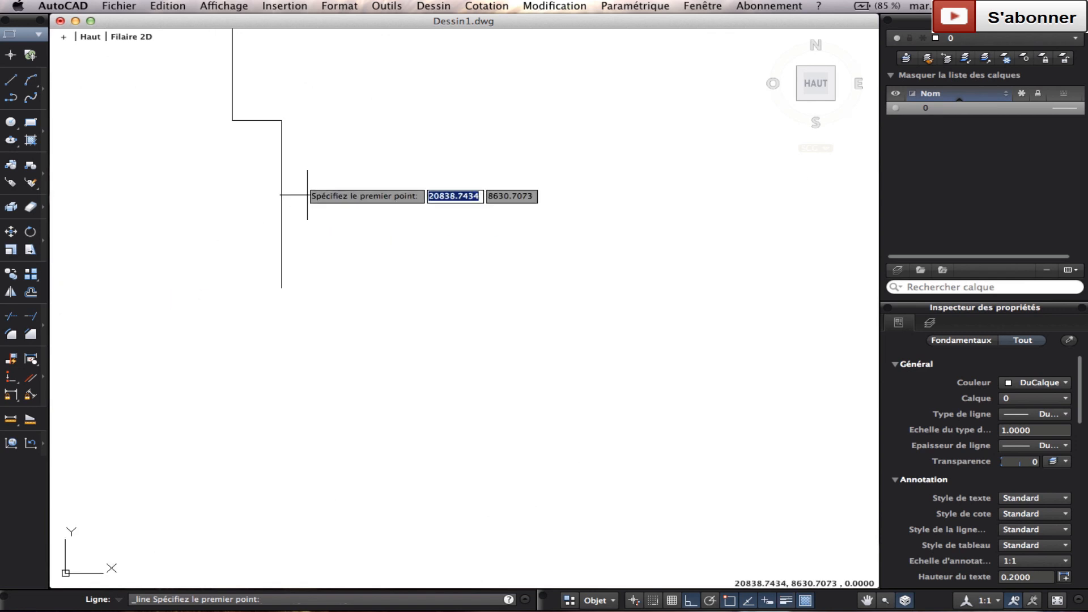
click(282, 150)
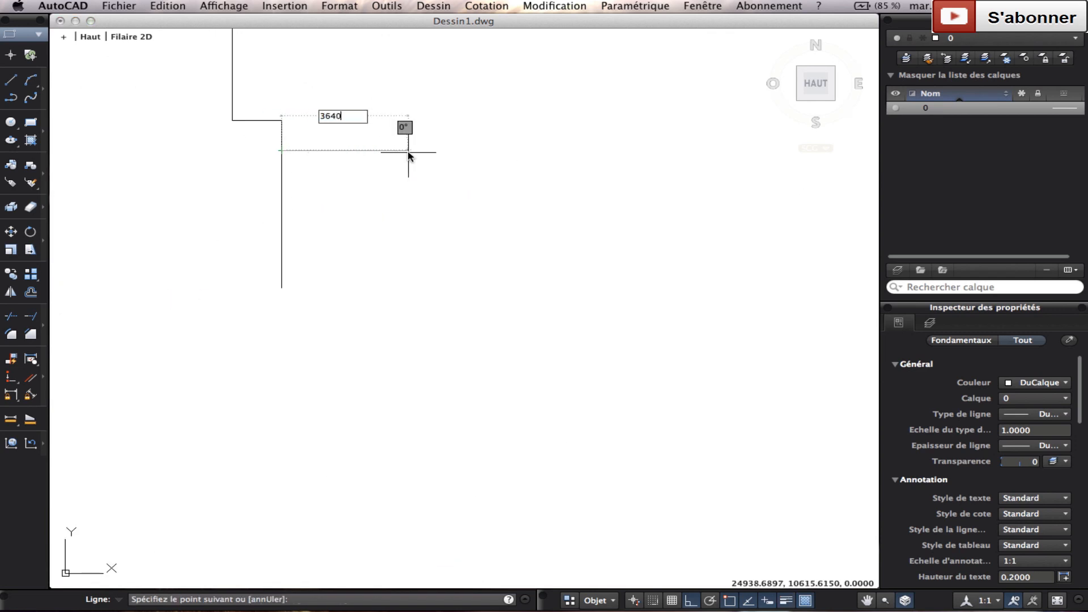
key(Tab)
key(Return)
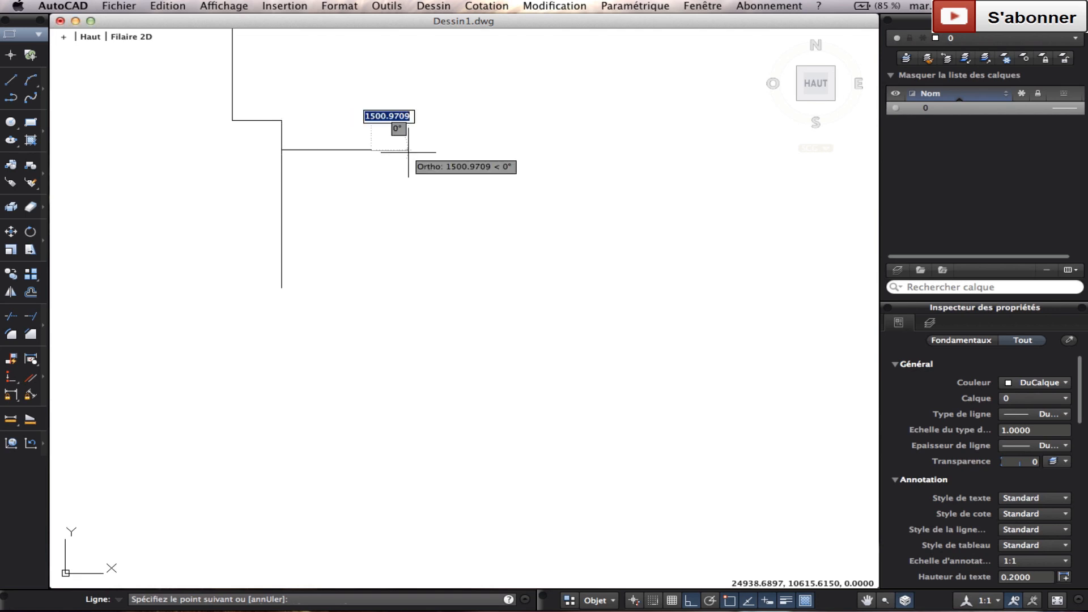
key(Escape)
Move the 6220 vertical line from its upper endpoint to the free end of the 3640 line
click(384, 257)
click(194, 173)
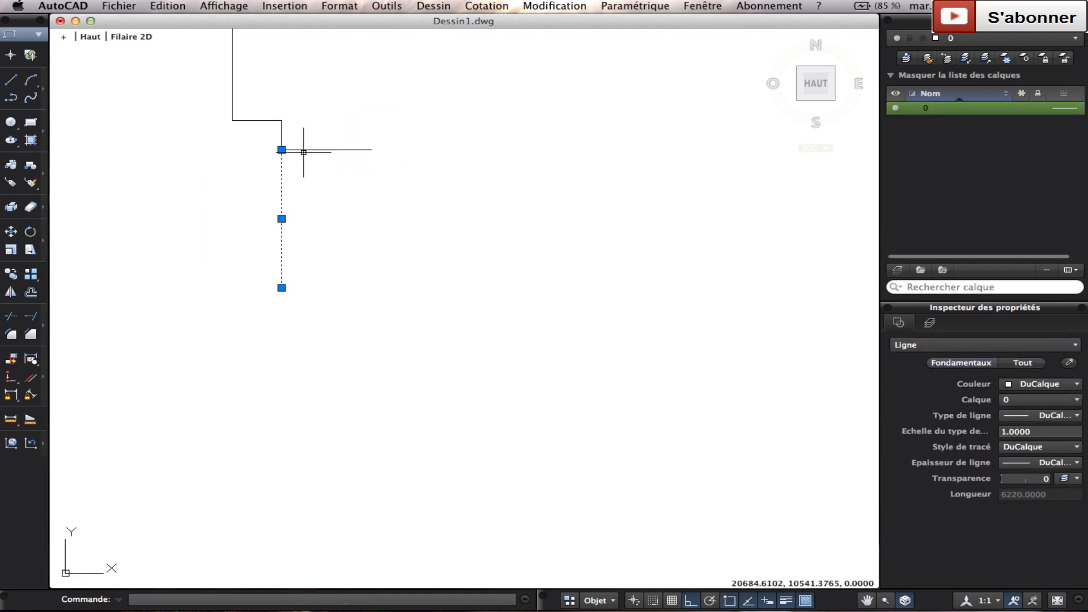
click(13, 231)
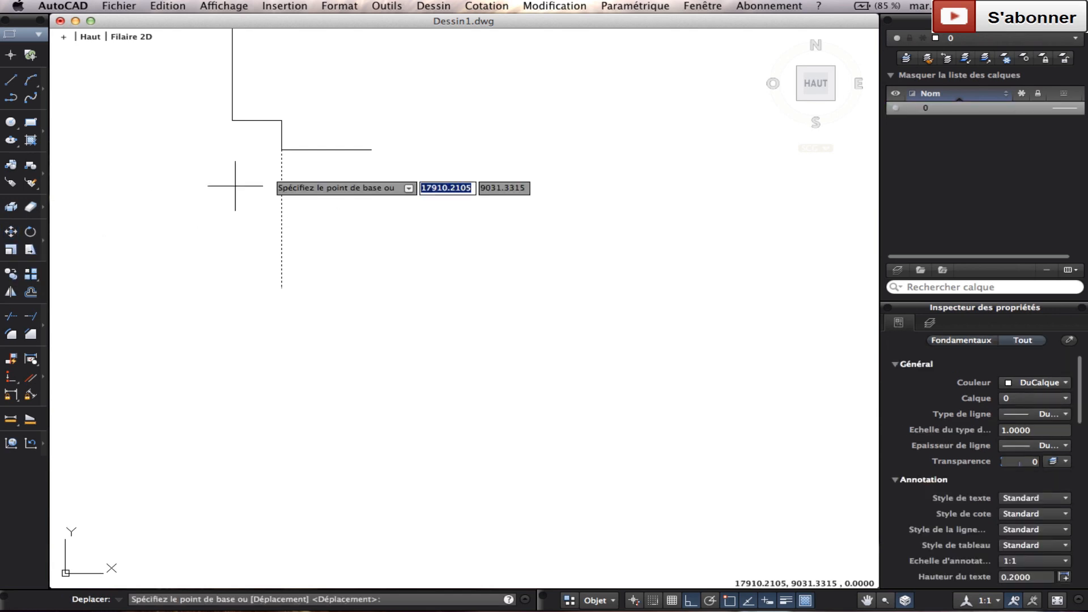
click(282, 150)
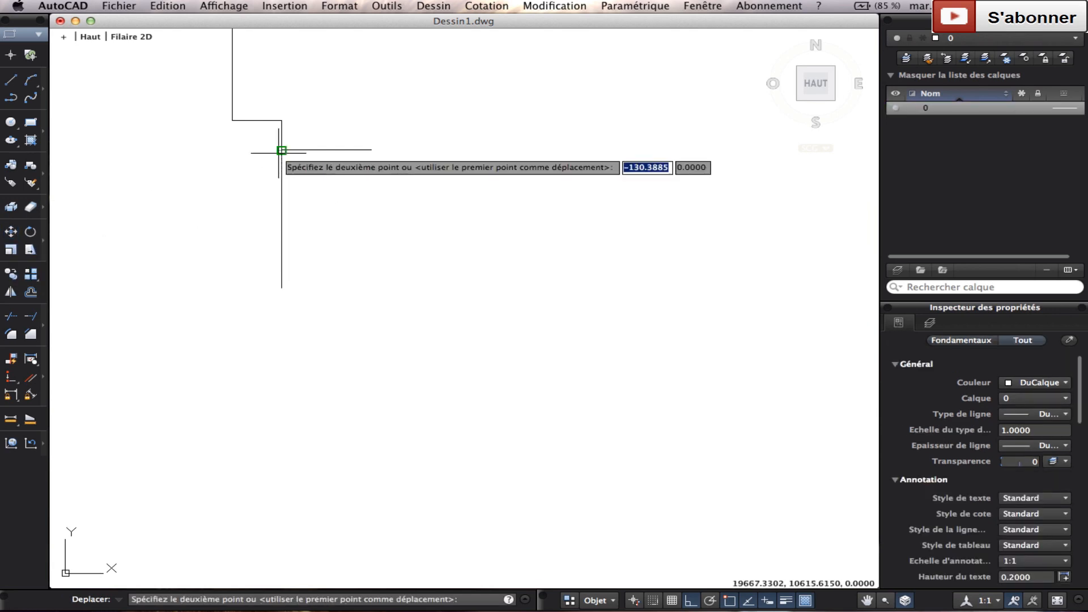
click(371, 152)
Draw a horizontal line 6270 long at 180° from the lower end of the 6220 line, matching the plan's 6.27 dimension
scroll(372, 155, down, 3)
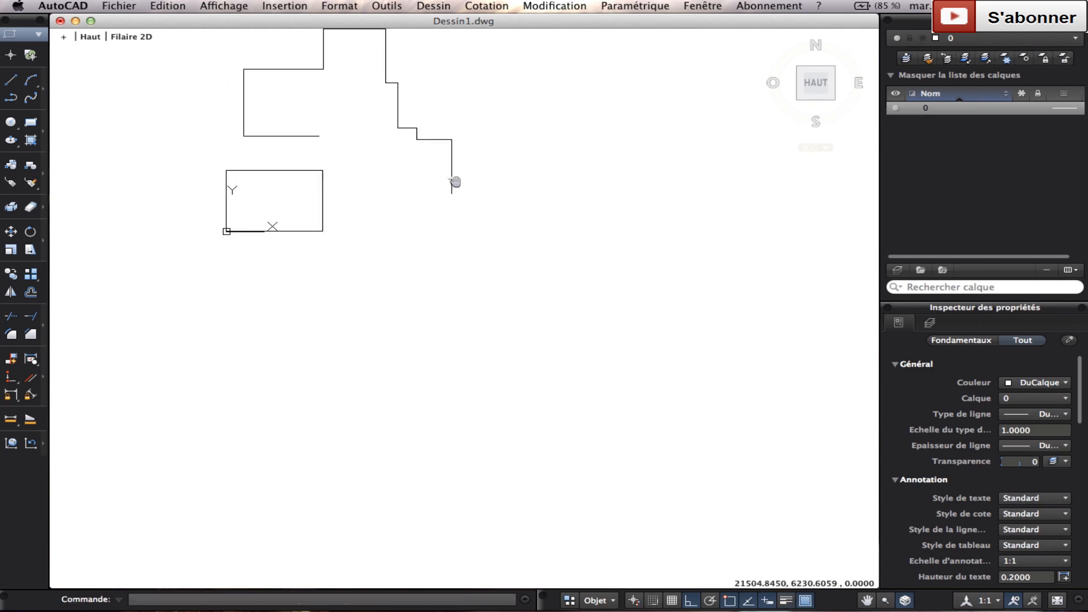
scroll(301, 230, up, 8)
scroll(287, 214, down, 6)
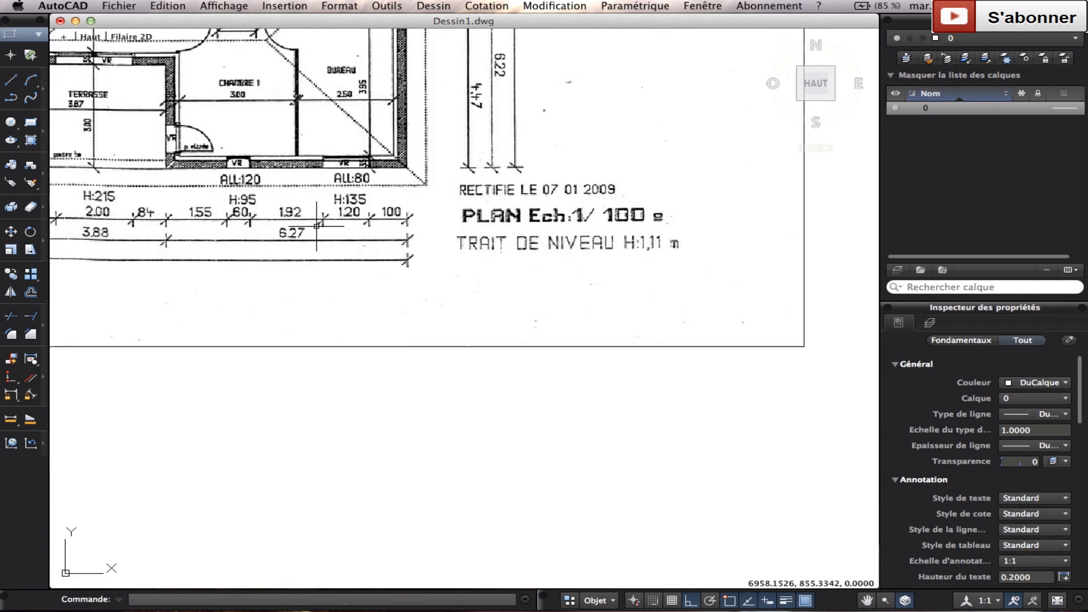
click(10, 79)
click(565, 250)
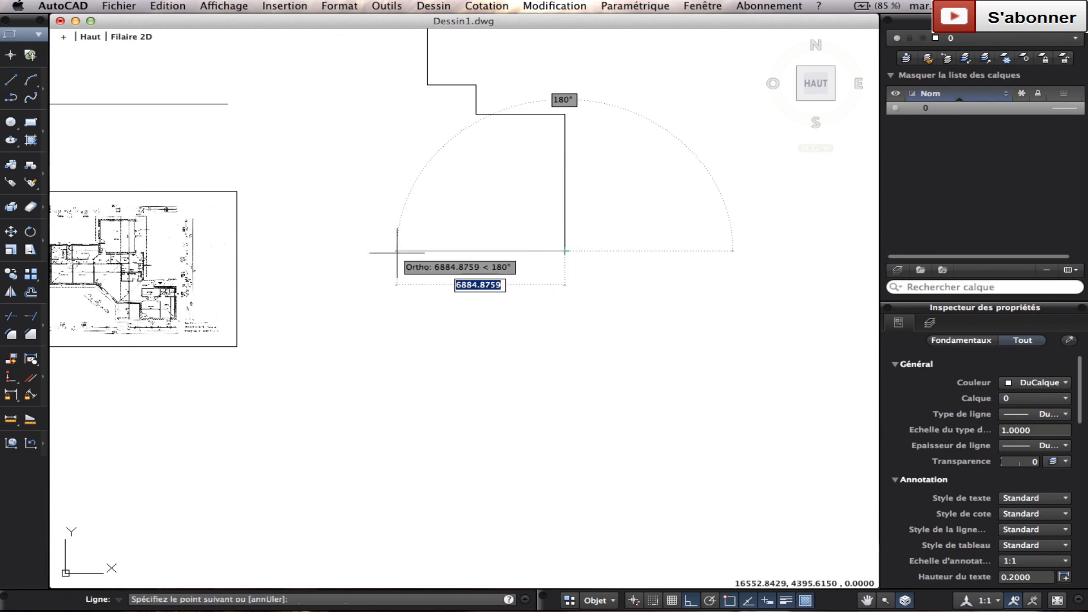
text(6)
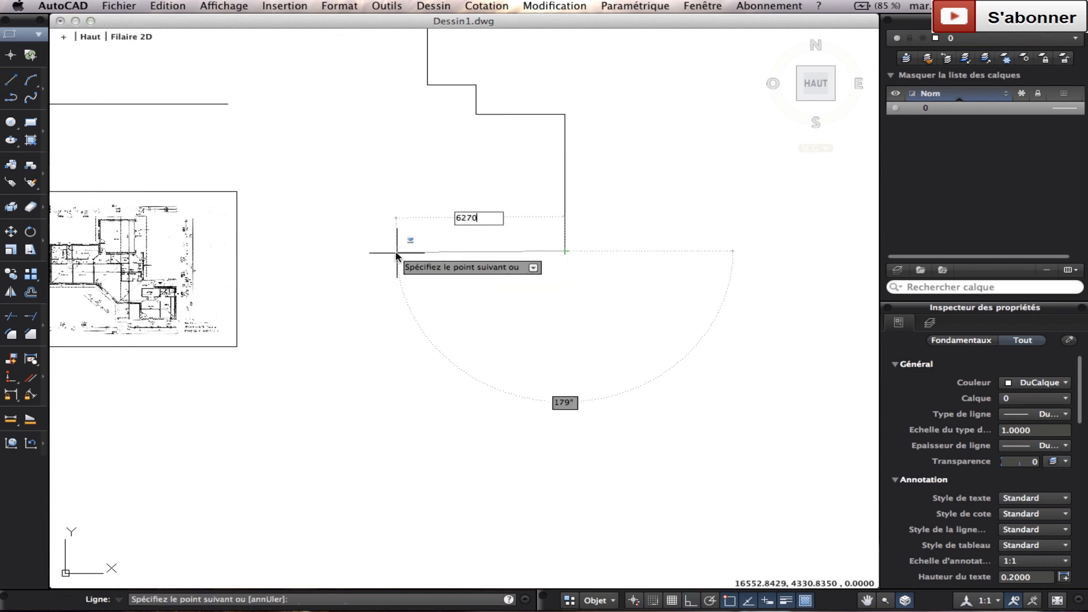
text(270)
key(Tab)
key(Return)
key(Return)
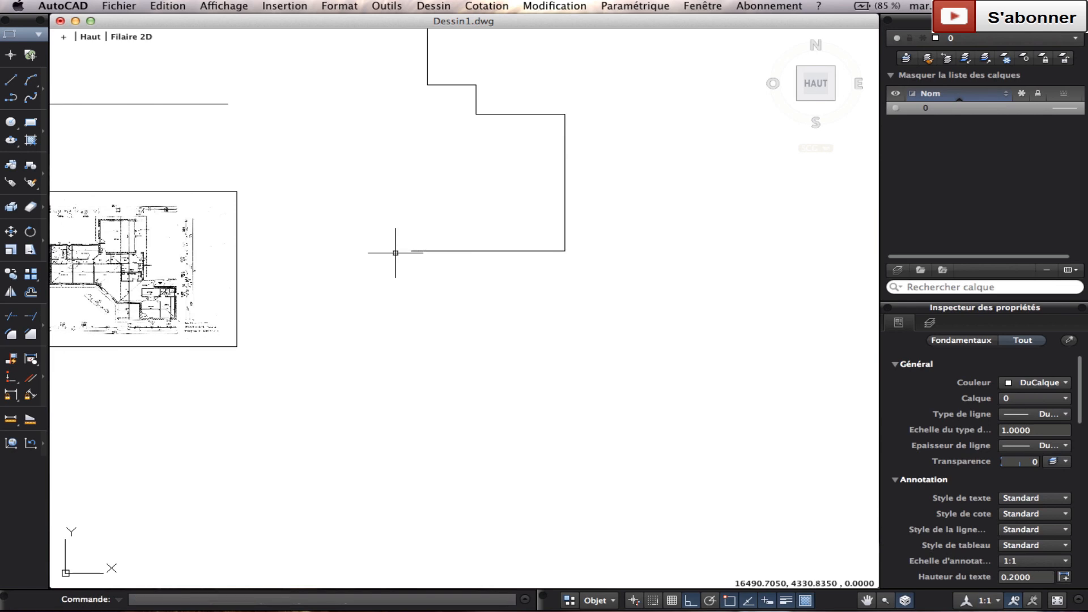
Draw a vertical line 3000 long upward at 90° from the free end of the 6270 line, matching the terrace's 3.00 dimension
scroll(363, 266, down, 3)
middle_drag(324, 279, 544, 252)
scroll(508, 250, up, 6)
scroll(365, 293, up, 5)
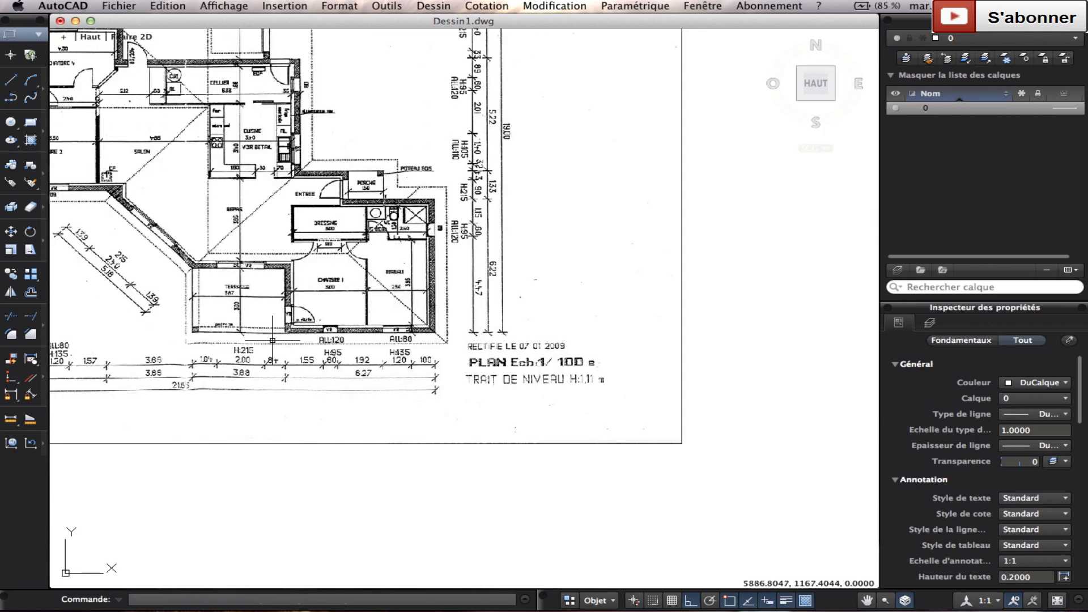
scroll(272, 340, up, 7)
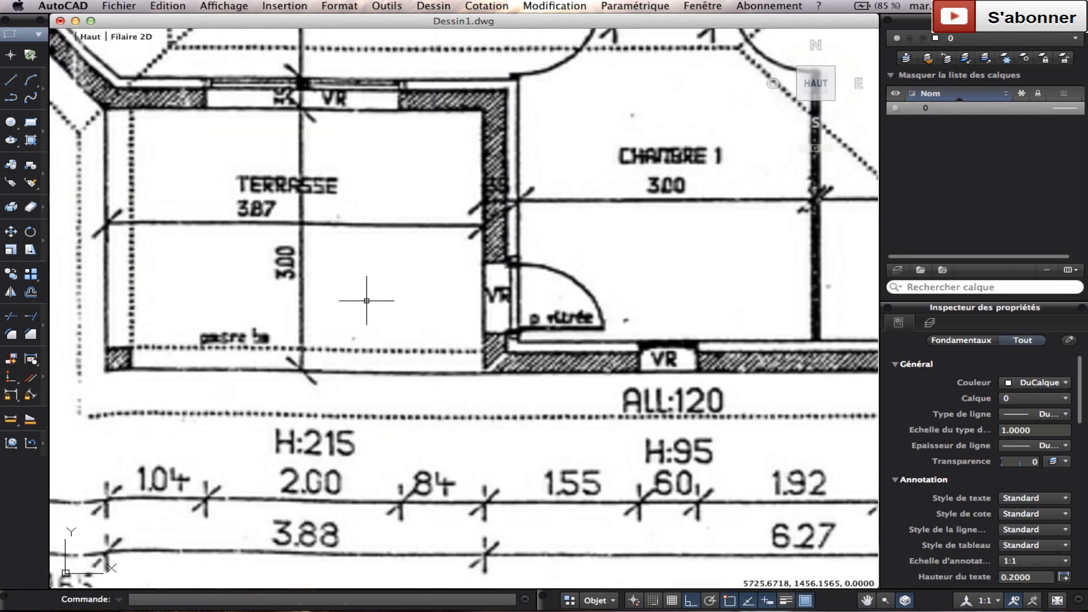
scroll(503, 350, down, 9)
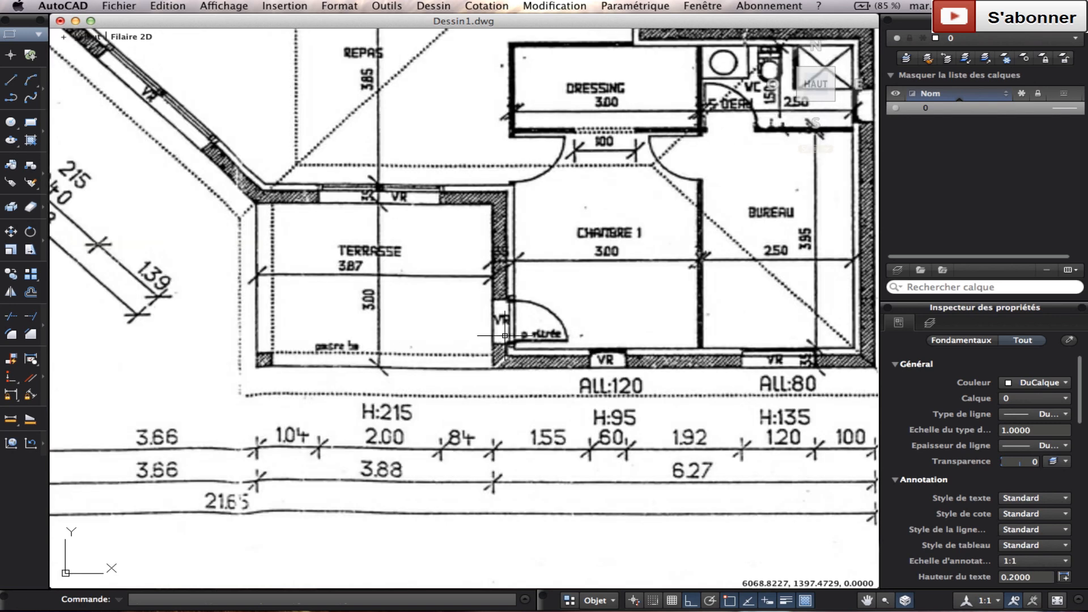
middle_drag(634, 187, 171, 284)
middle_drag(627, 137, 154, 249)
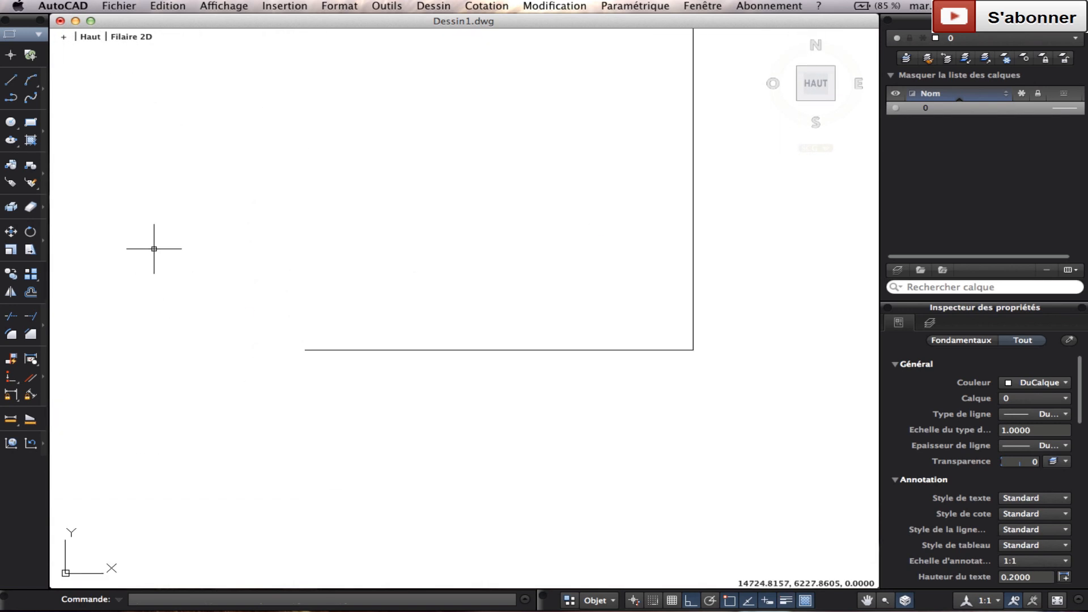
click(10, 79)
click(305, 349)
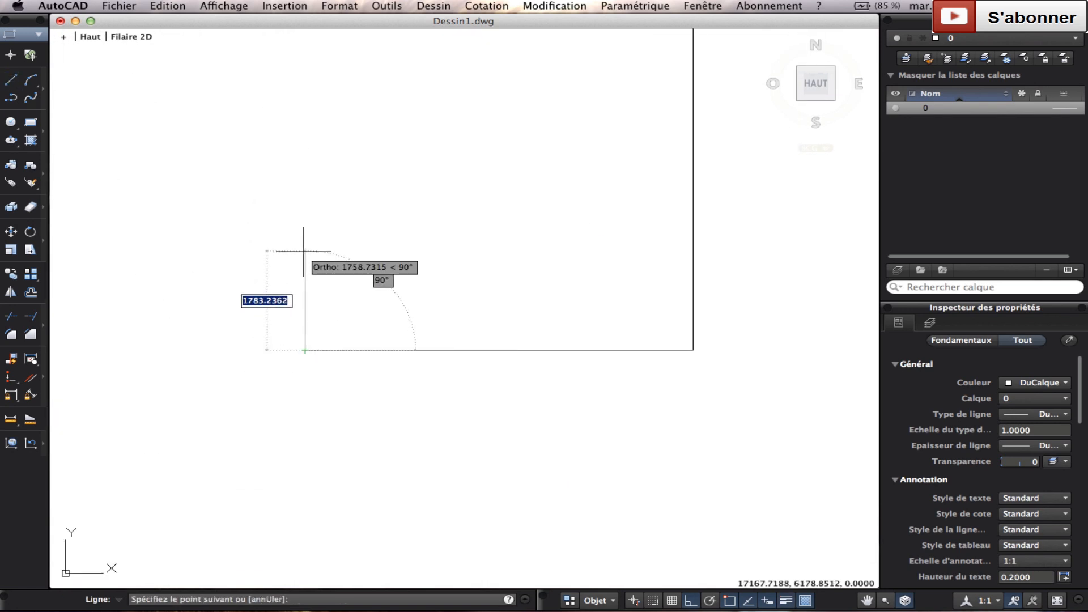
text(3000)
key(Tab)
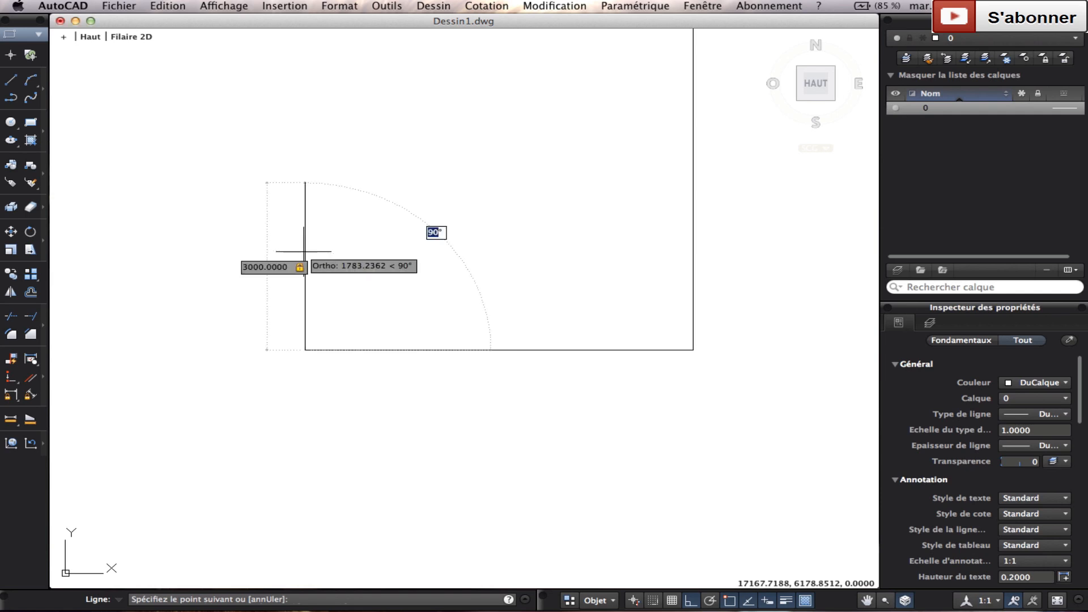
key(Return)
key(Return)
Draw a horizontal line 3660 long at 180° from the upper end of the 3000 line, matching the plan's 3.66 dimension
scroll(274, 246, down, 4)
middle_drag(274, 291, 845, 260)
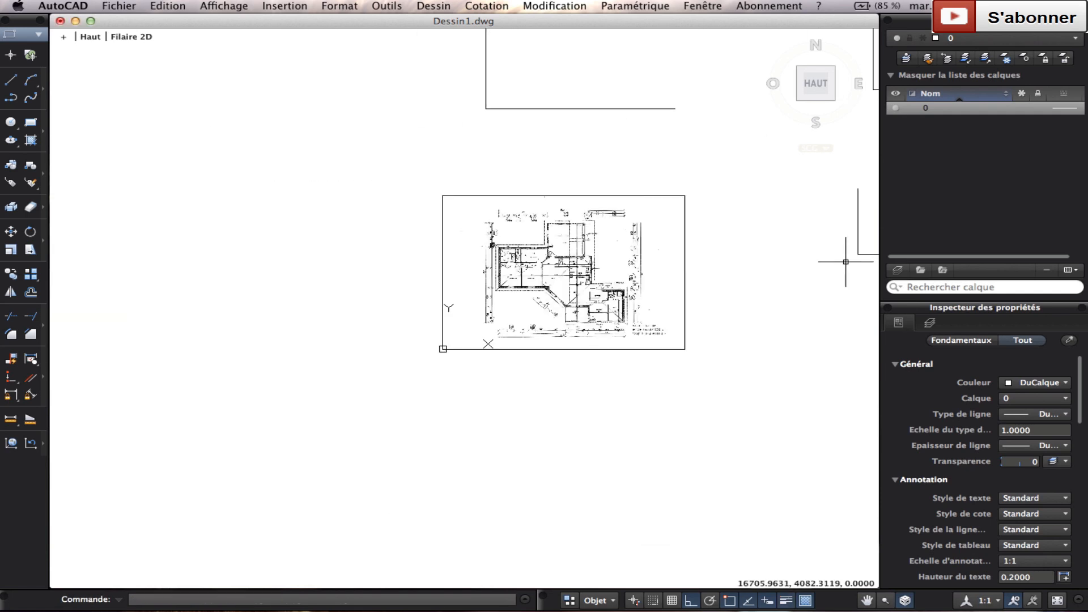
scroll(717, 308, up, 2)
scroll(375, 278, up, 4)
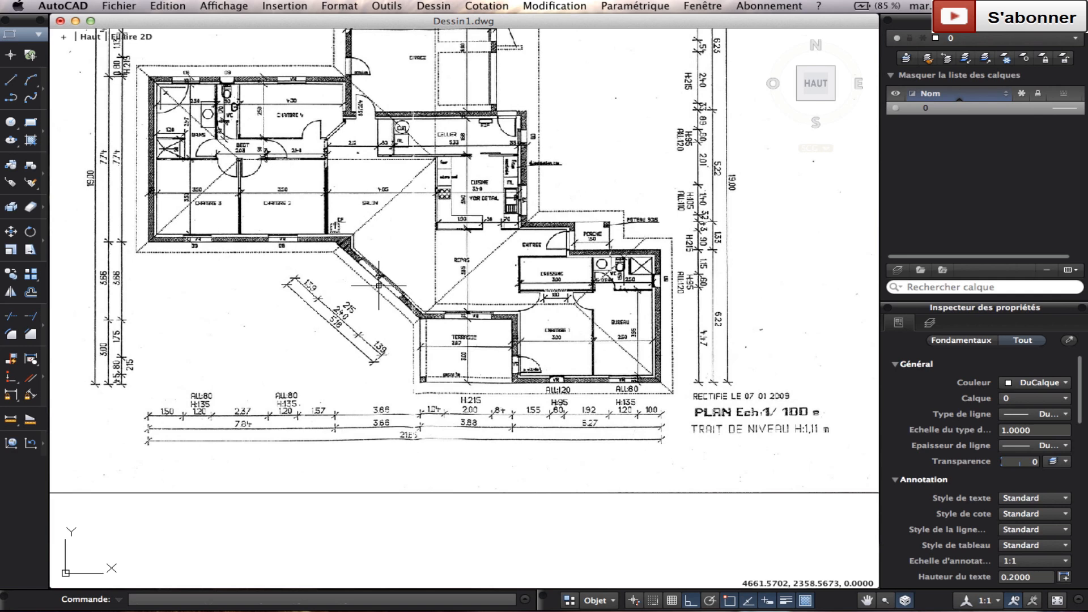
scroll(397, 404, up, 3)
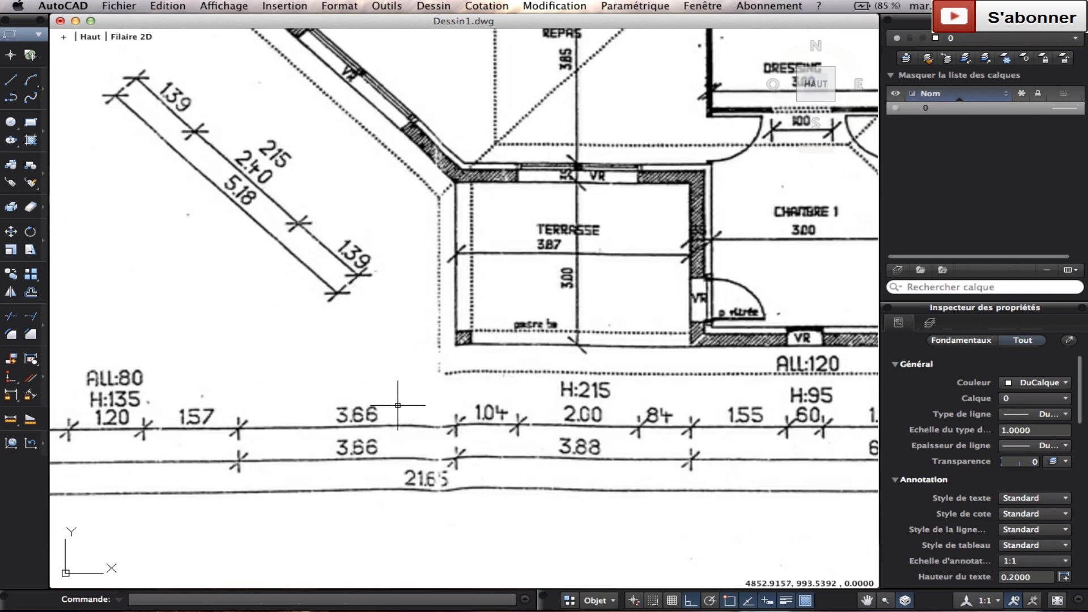
scroll(378, 393, down, 3)
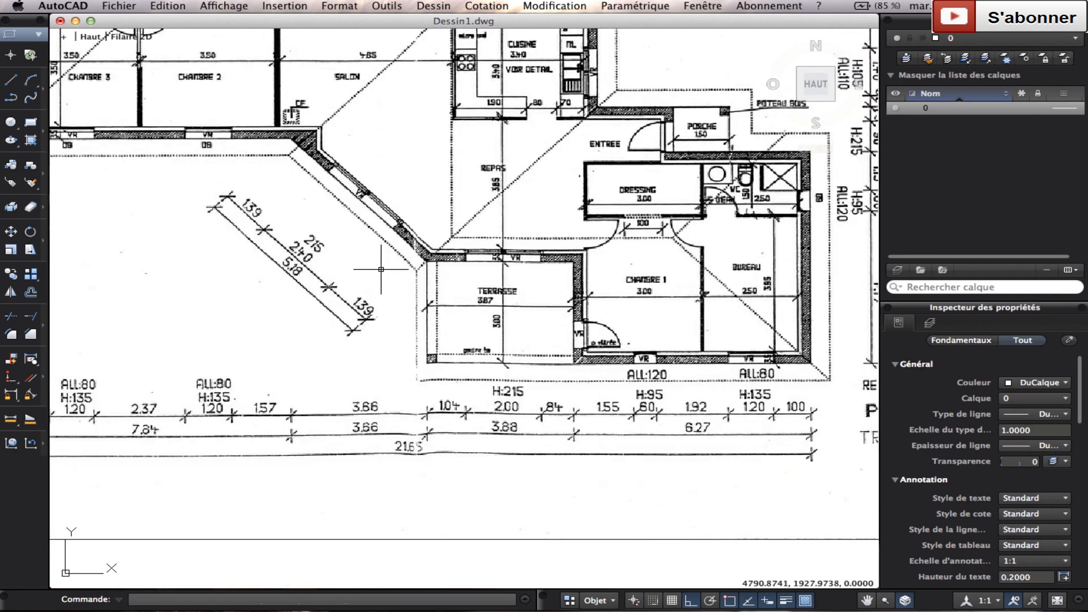
middle_drag(380, 278, 540, 269)
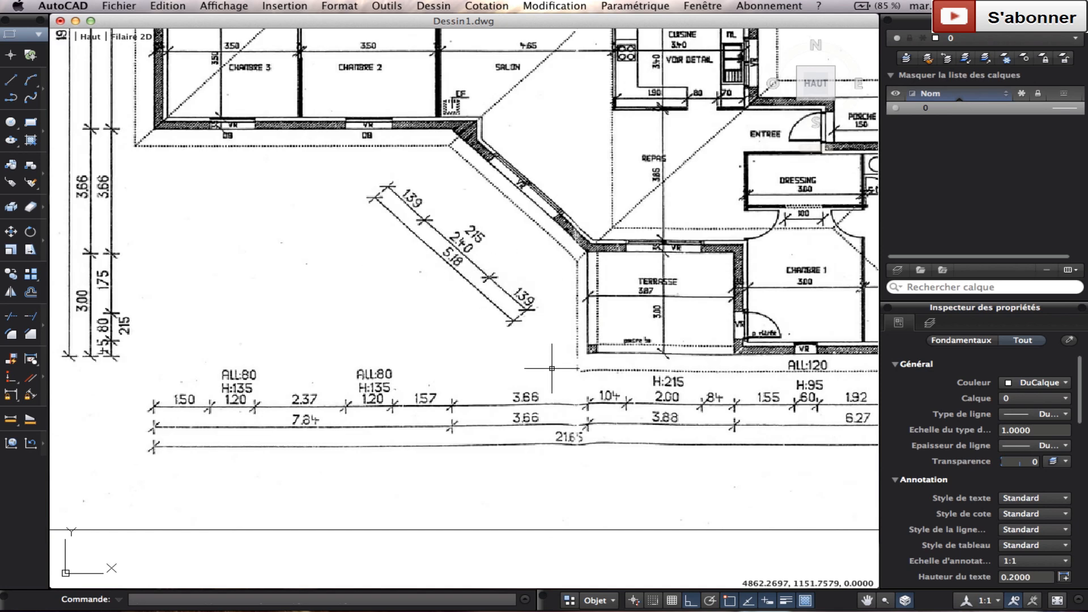
click(10, 86)
scroll(650, 355, down, 3)
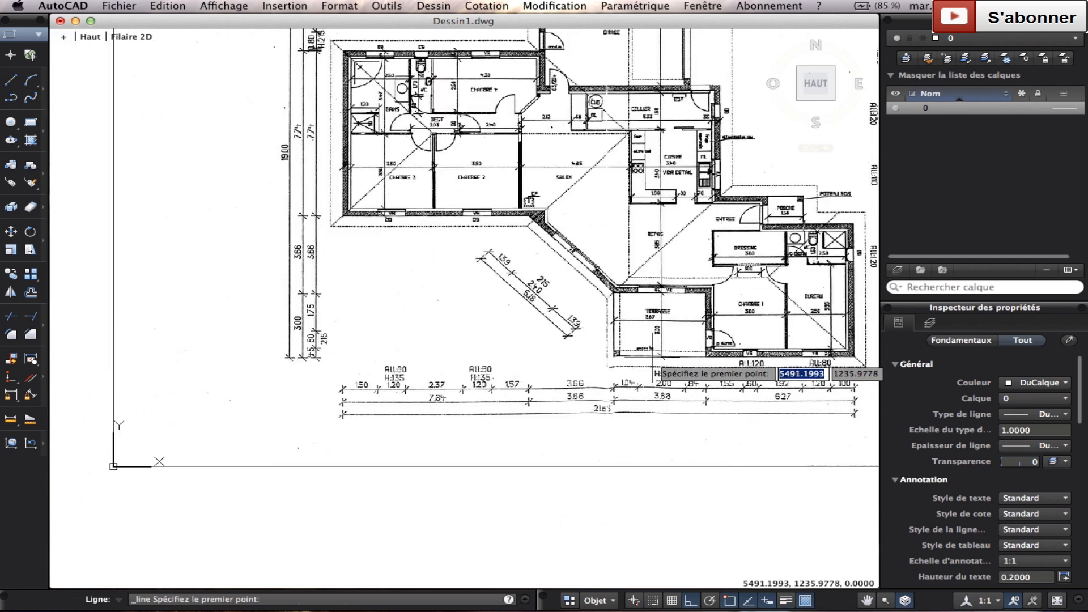
middle_drag(650, 355, 37, 367)
scroll(473, 264, down, 5)
middle_drag(664, 214, 440, 298)
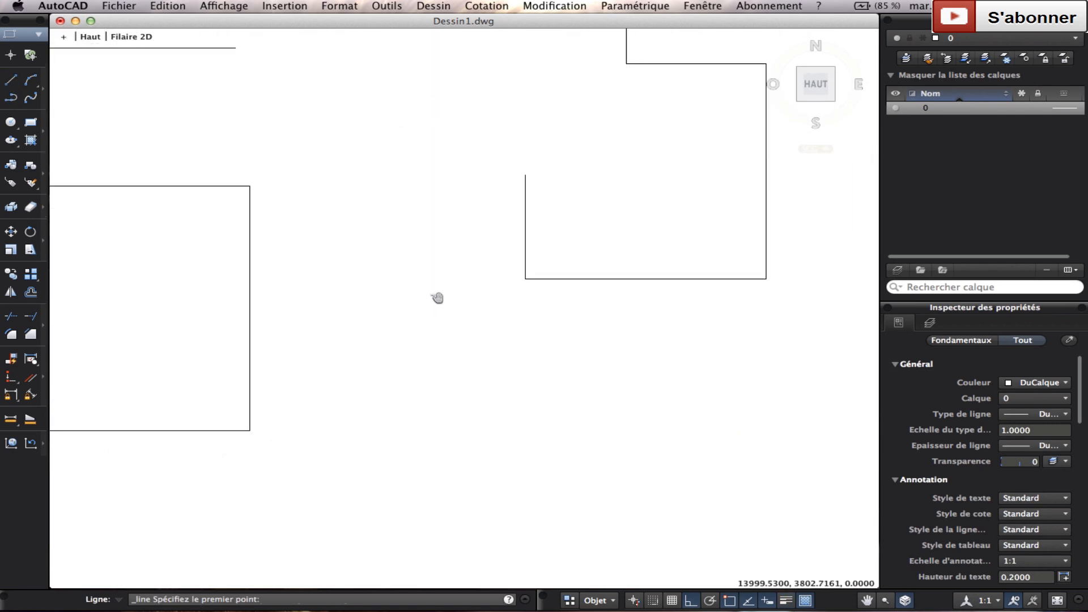
click(527, 176)
middle_drag(457, 175, 630, 127)
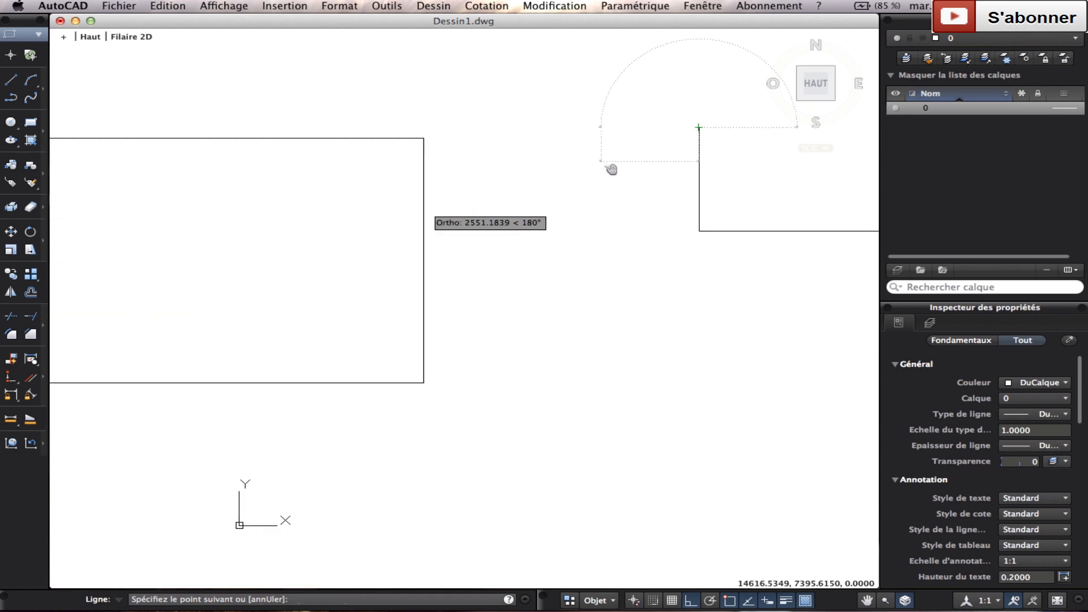
scroll(204, 365, up, 5)
scroll(206, 365, down, 5)
middle_drag(530, 243, 446, 304)
text(36)
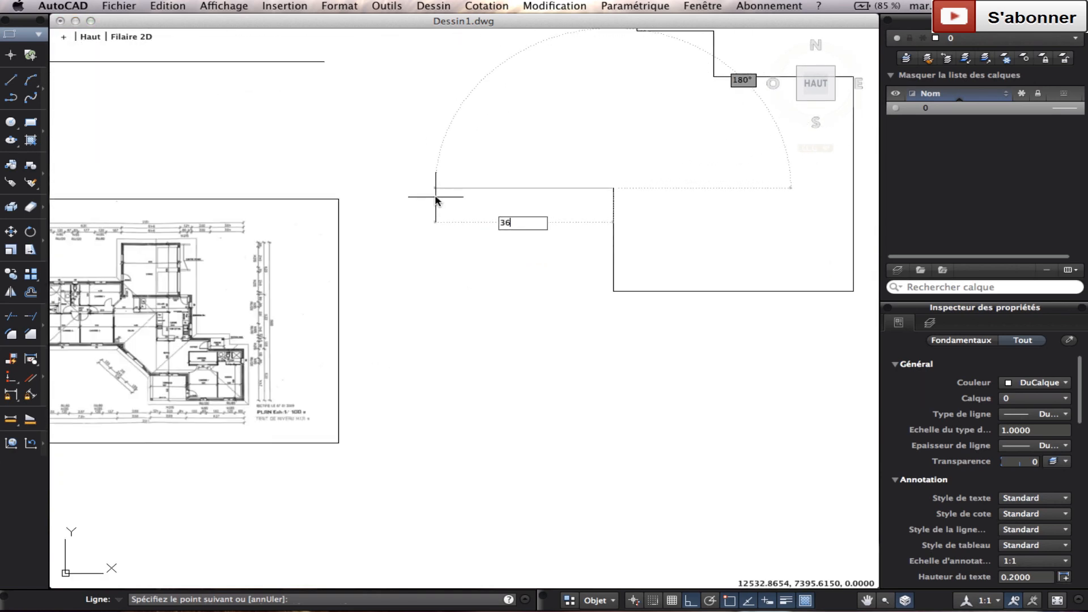
text(60)
key(Tab)
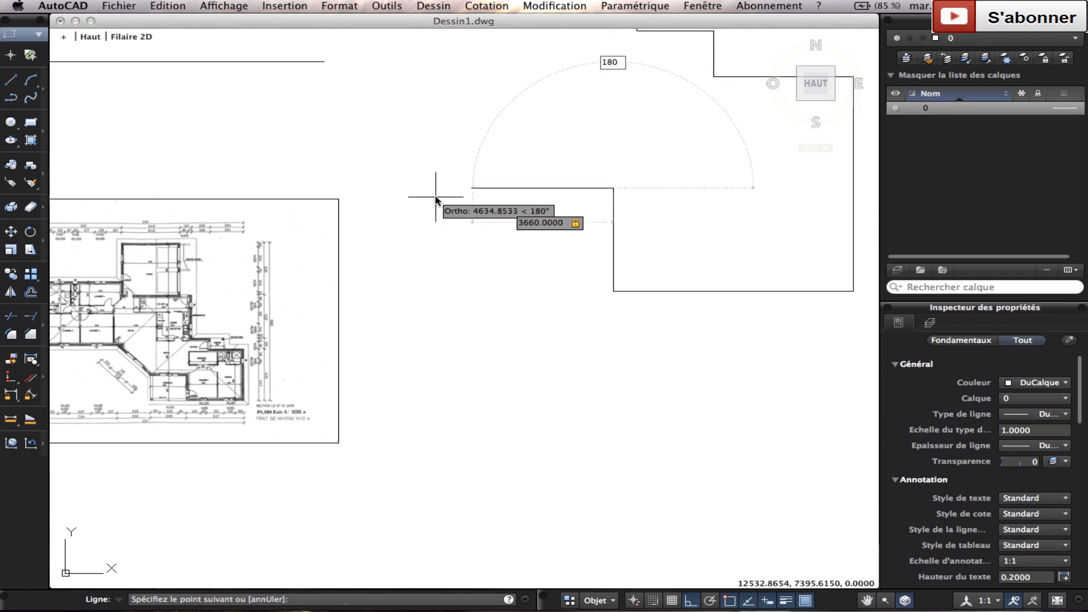
key(Return)
key(Escape)
Draw a vertical line 3660 long upward at 90° from the free end of the horizontal 3660 line, matching the plan's vertical 3.66 dimension
middle_drag(118, 378, 524, 344)
scroll(582, 340, up, 4)
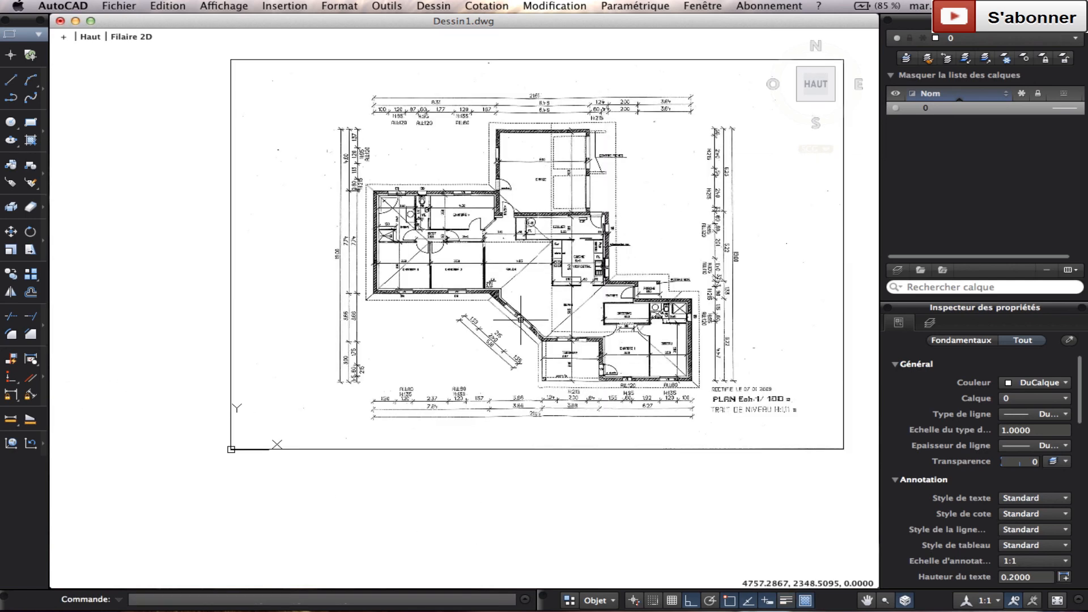
scroll(521, 319, up, 4)
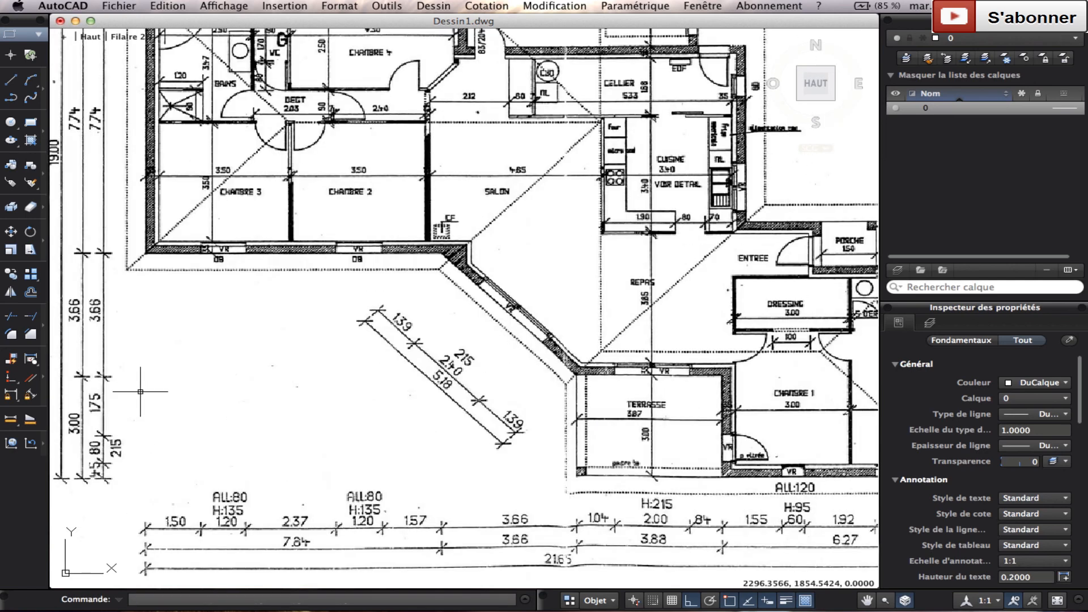
scroll(97, 365, down, 5)
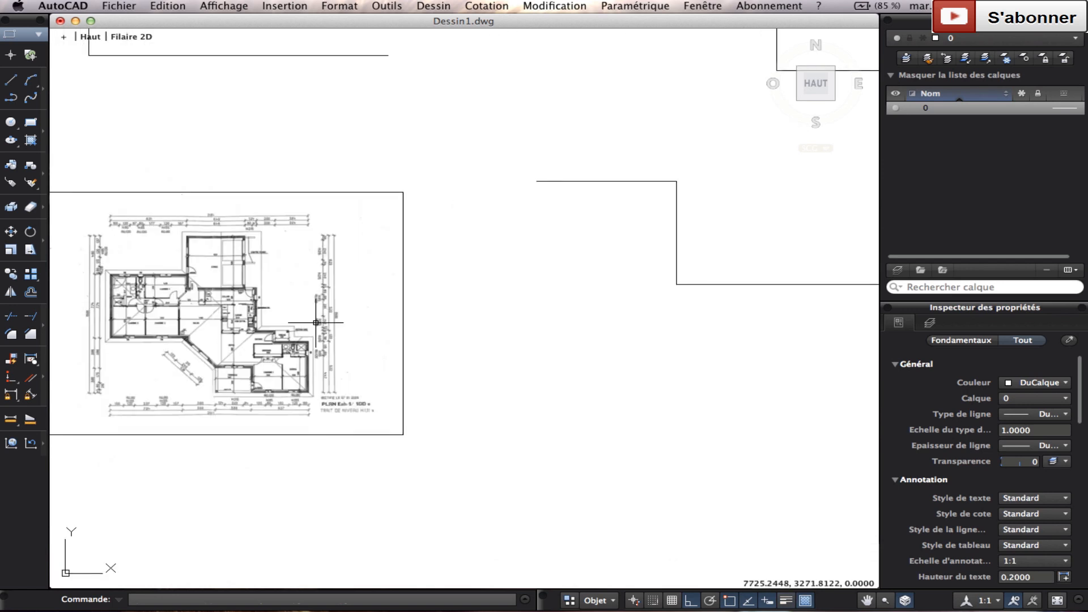
click(12, 81)
scroll(374, 244, down, 2)
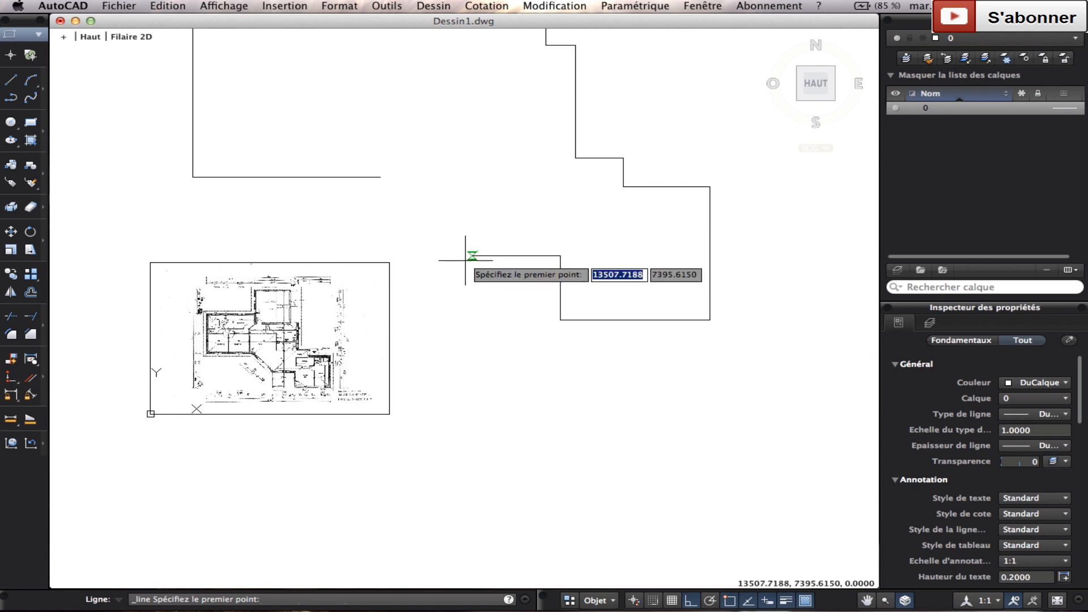
scroll(476, 266, down, 4)
scroll(483, 272, up, 3)
click(472, 262)
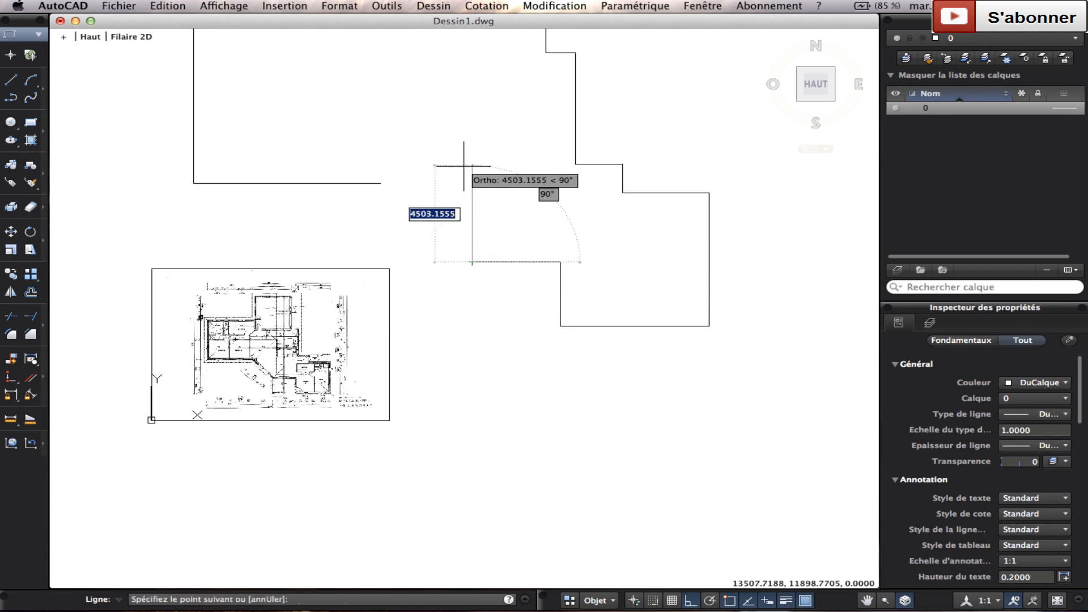
text(3660)
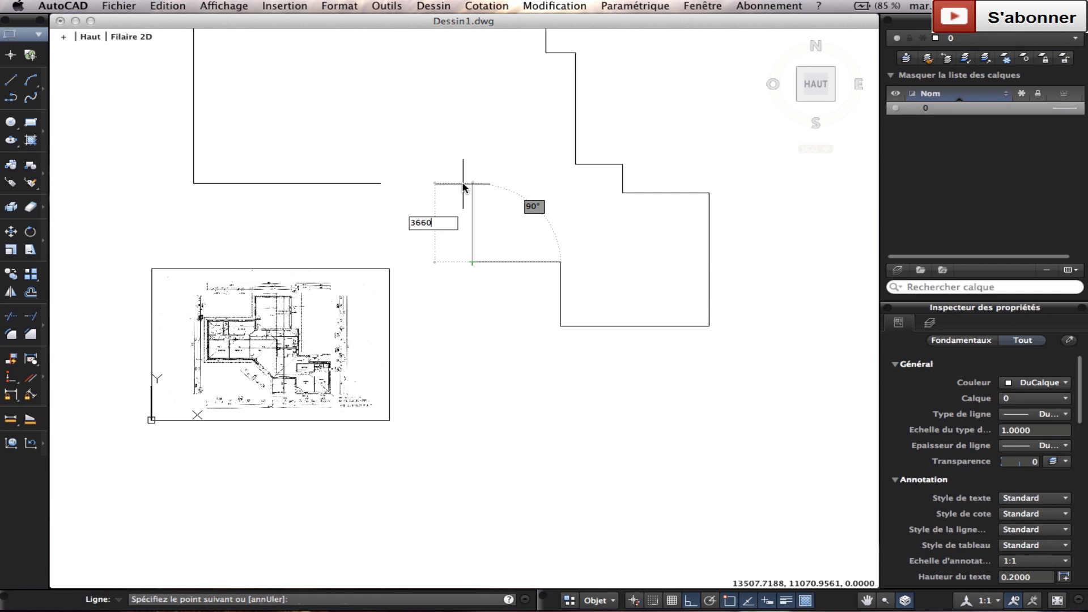
key(Tab)
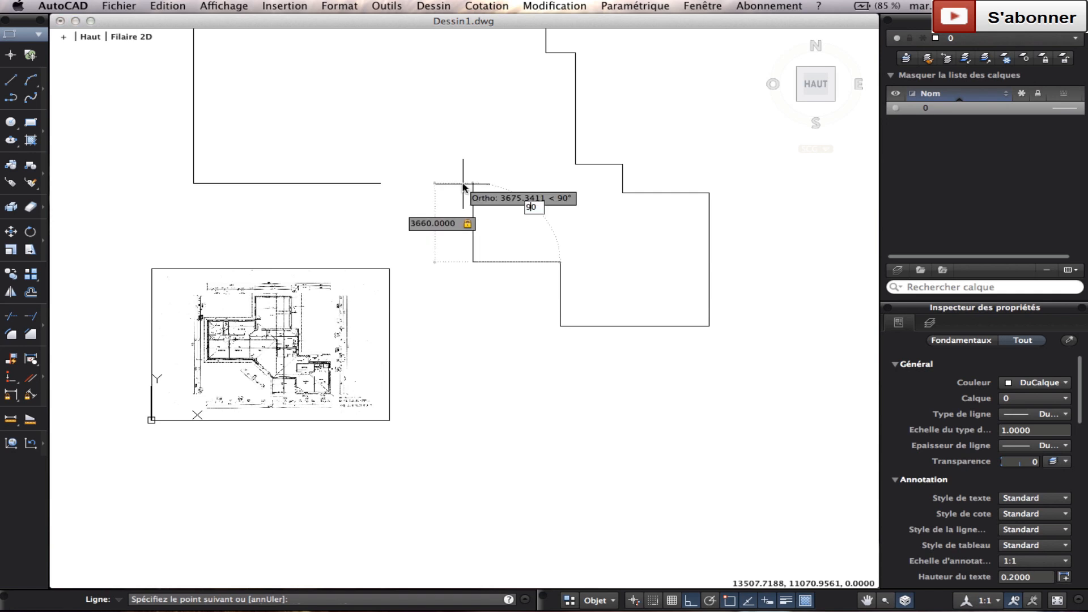
key(Return)
key(Escape)
Move both 3660 lines together from the vertical one's upper endpoint to the free end of the left wing's lower wall line
scroll(442, 195, down, 3)
scroll(408, 227, up, 3)
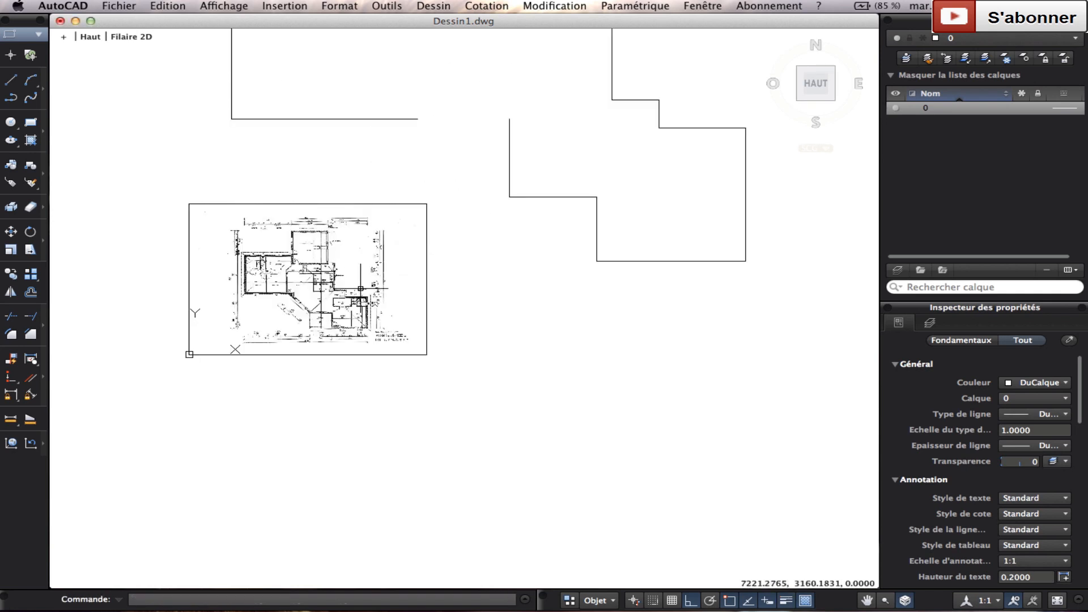
scroll(351, 290, up, 4)
scroll(444, 272, down, 5)
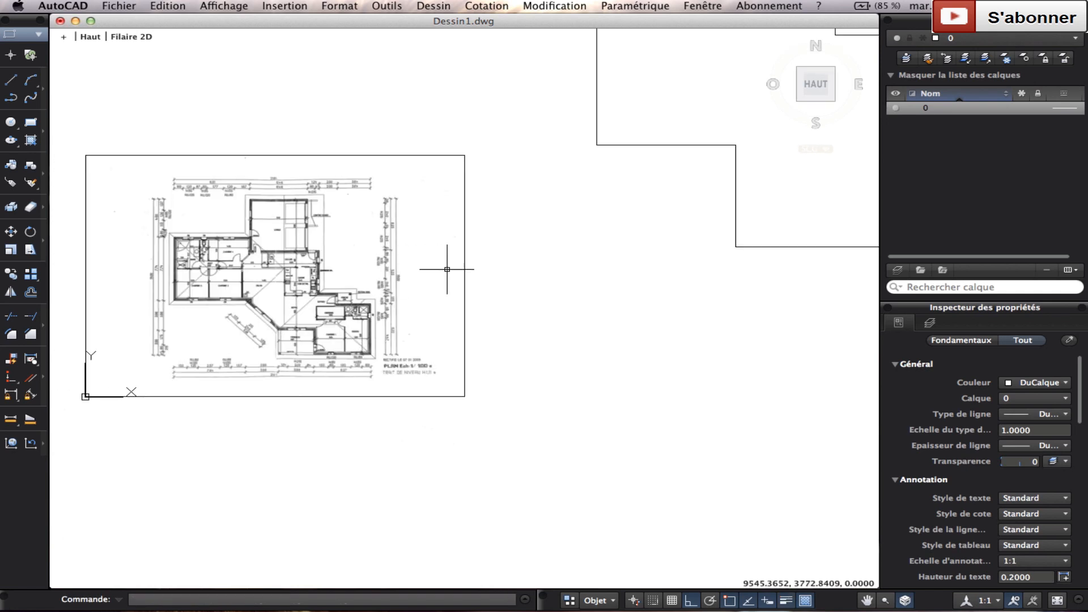
scroll(531, 242, down, 1)
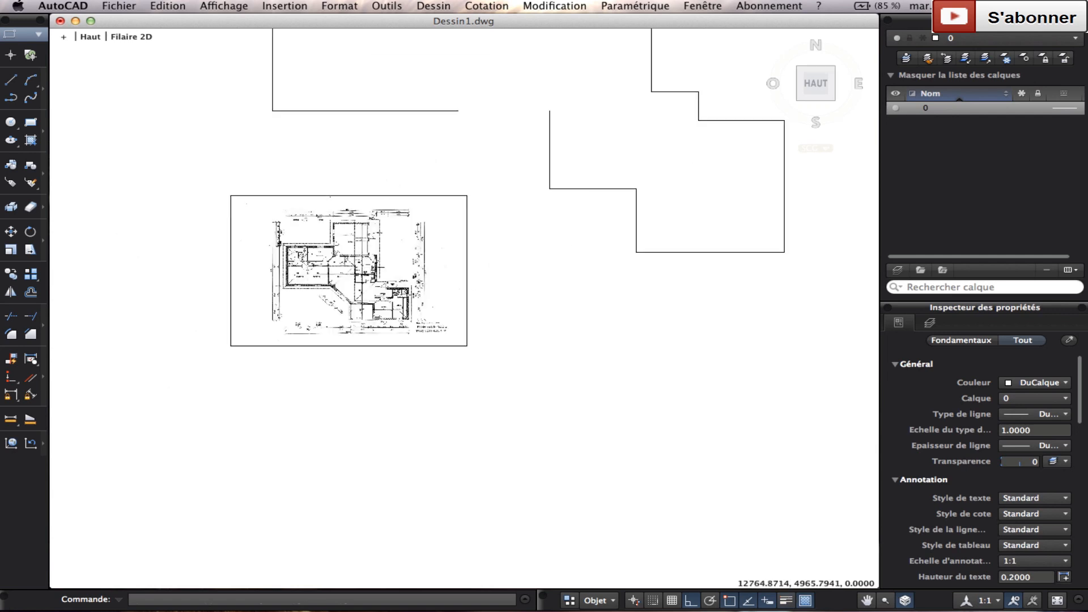
scroll(476, 253, up, 3)
scroll(561, 228, down, 3)
click(622, 189)
click(562, 162)
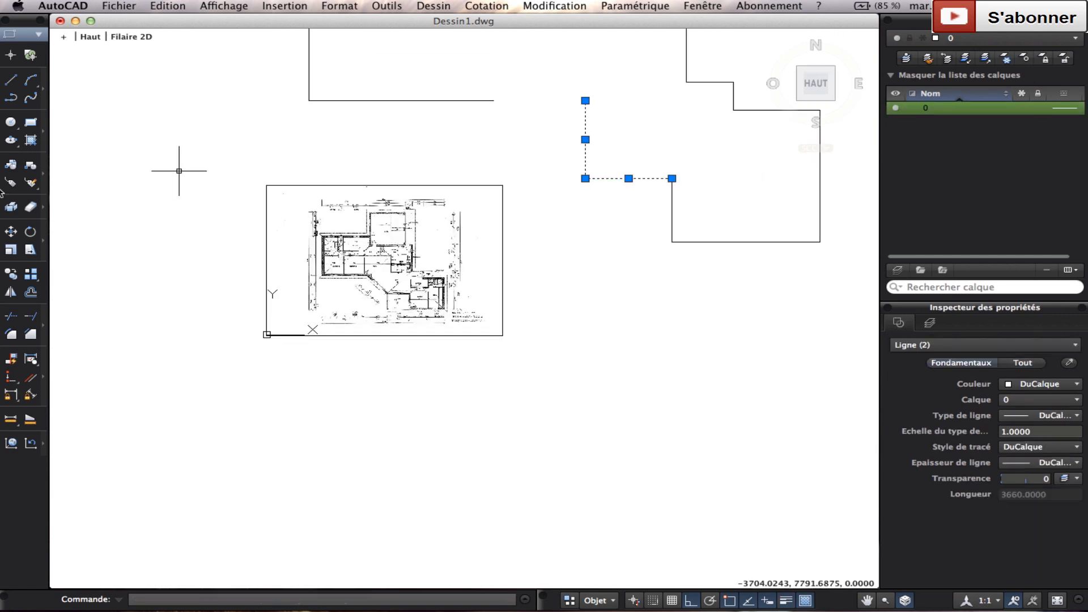
click(9, 228)
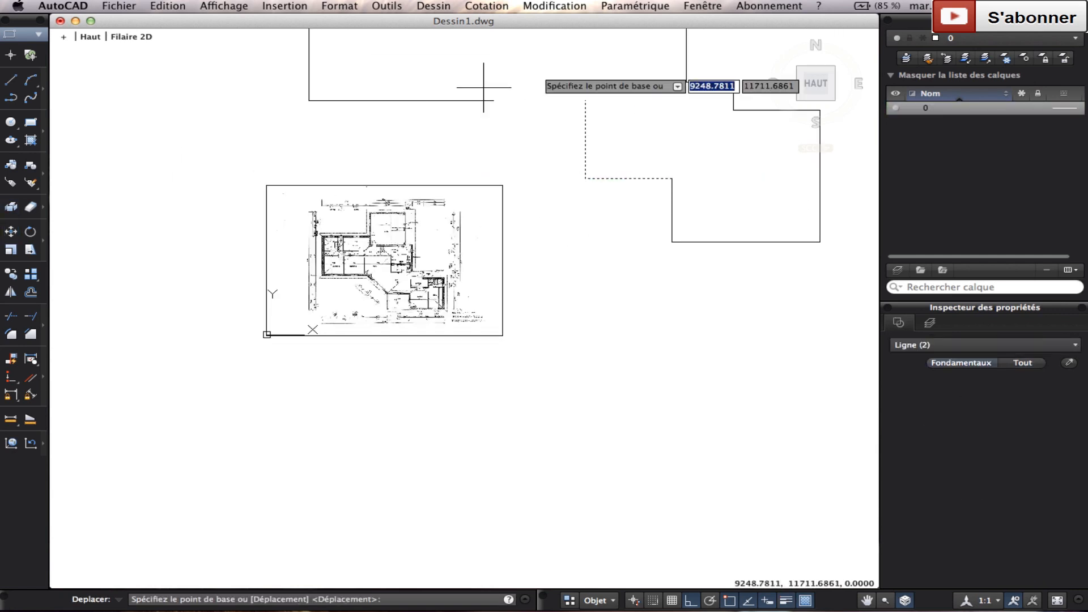
scroll(585, 102, up, 3)
click(585, 102)
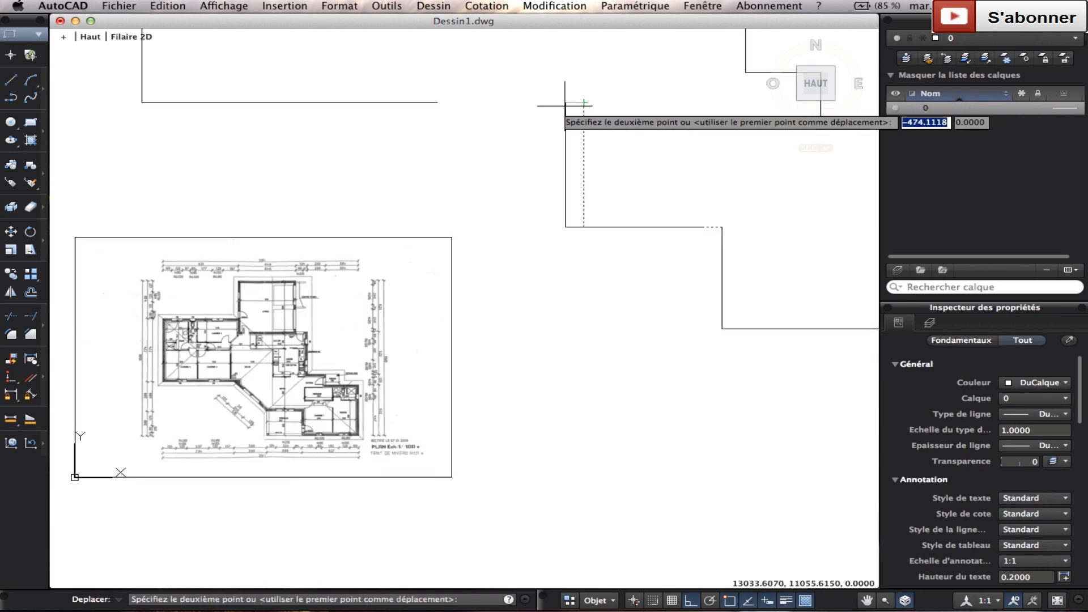
click(437, 102)
Draw a horizontal line 3880 long at 180° from the upper end of the terrace's 3000 line, matching the plan's 3.88 dimension
scroll(481, 326, down, 3)
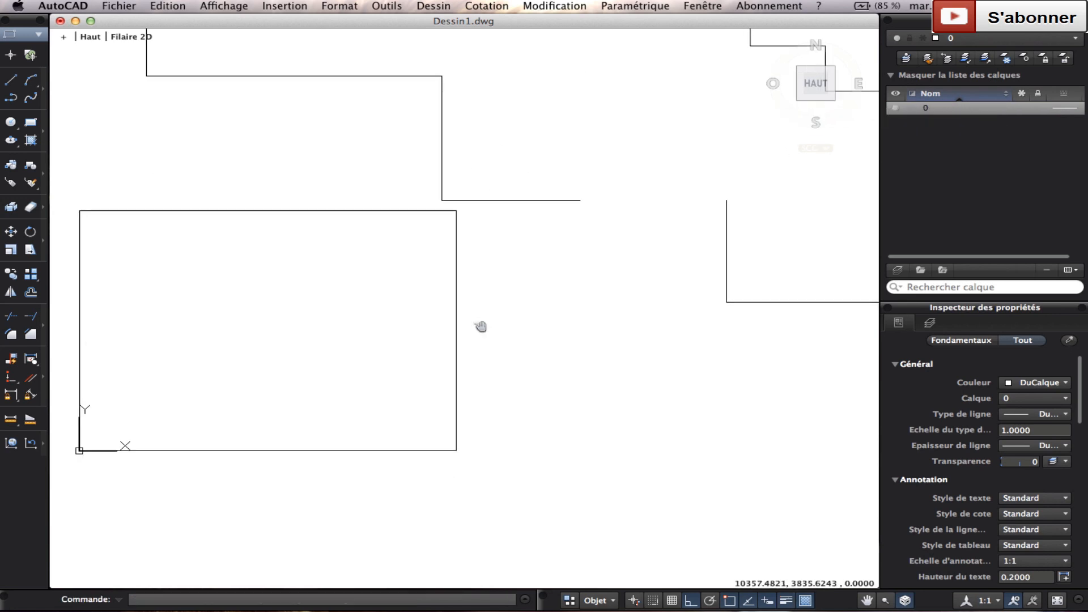
scroll(397, 195, down, 3)
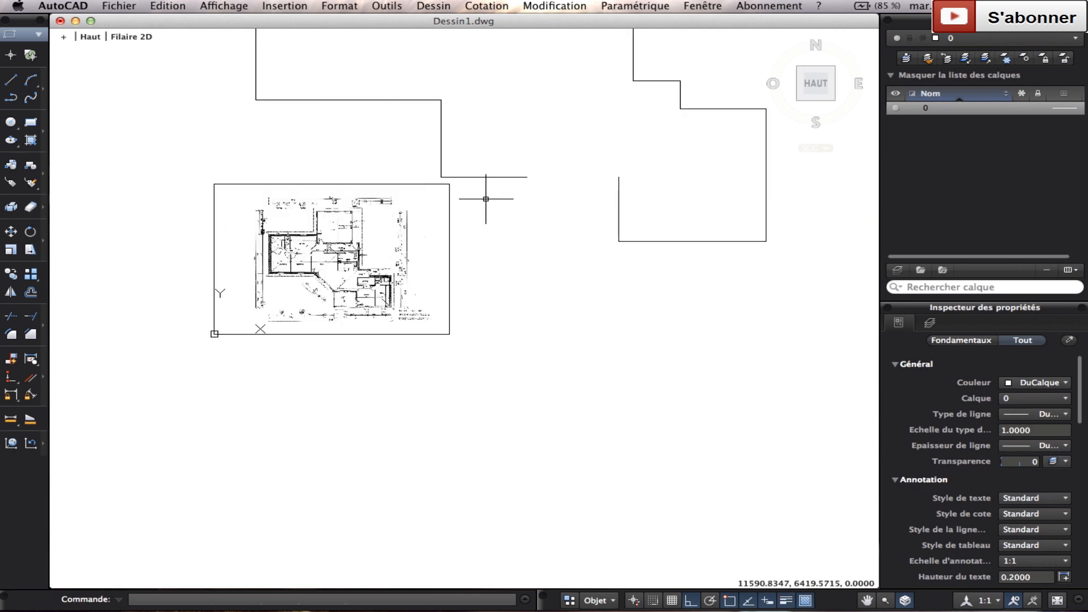
click(10, 79)
scroll(277, 284, up, 6)
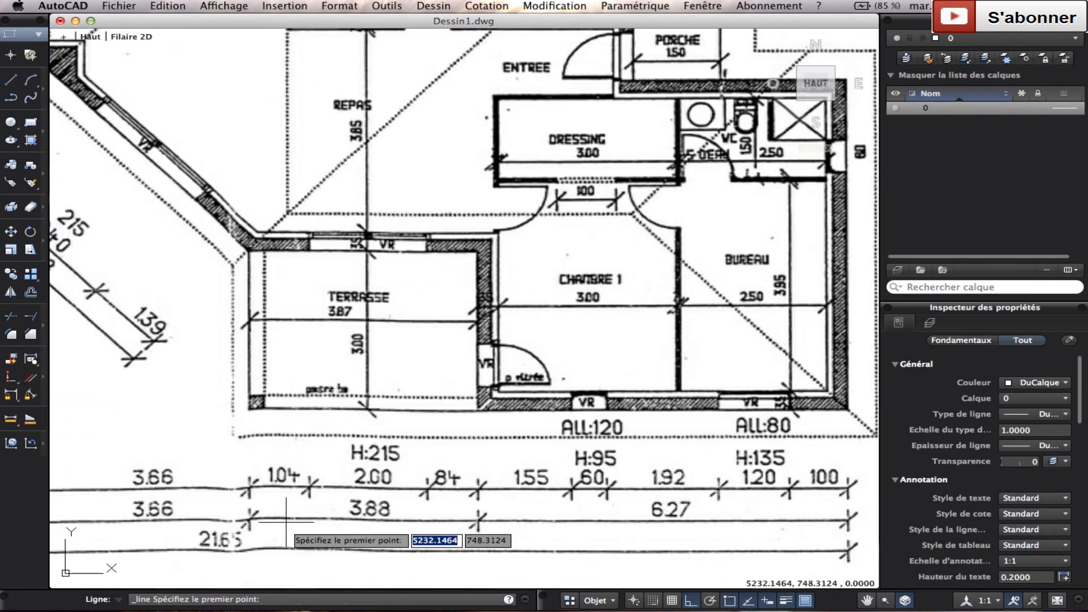
scroll(553, 357, down, 7)
scroll(195, 406, up, 10)
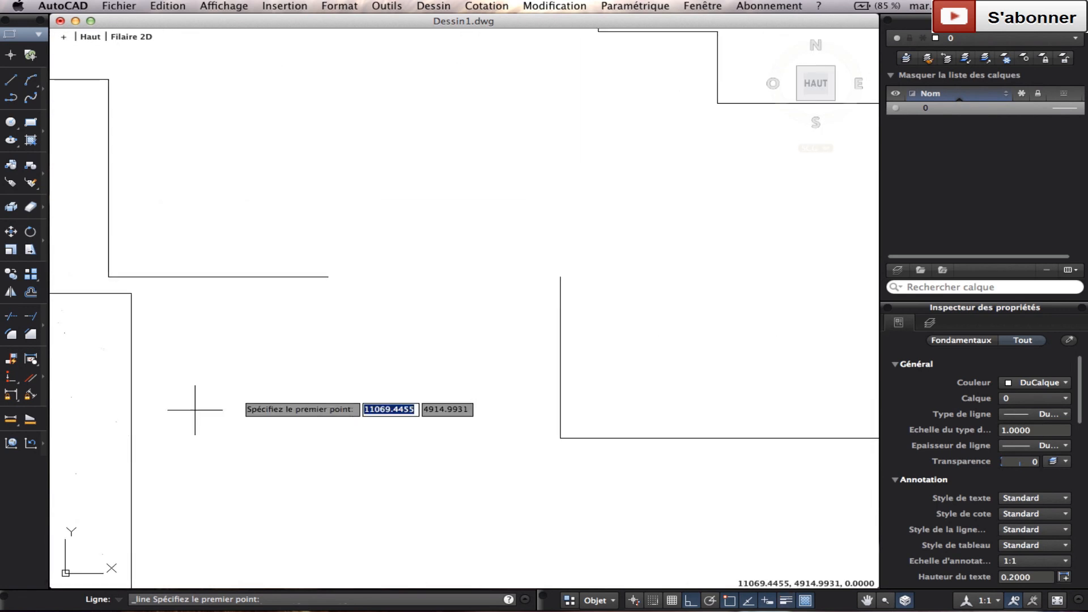
click(560, 277)
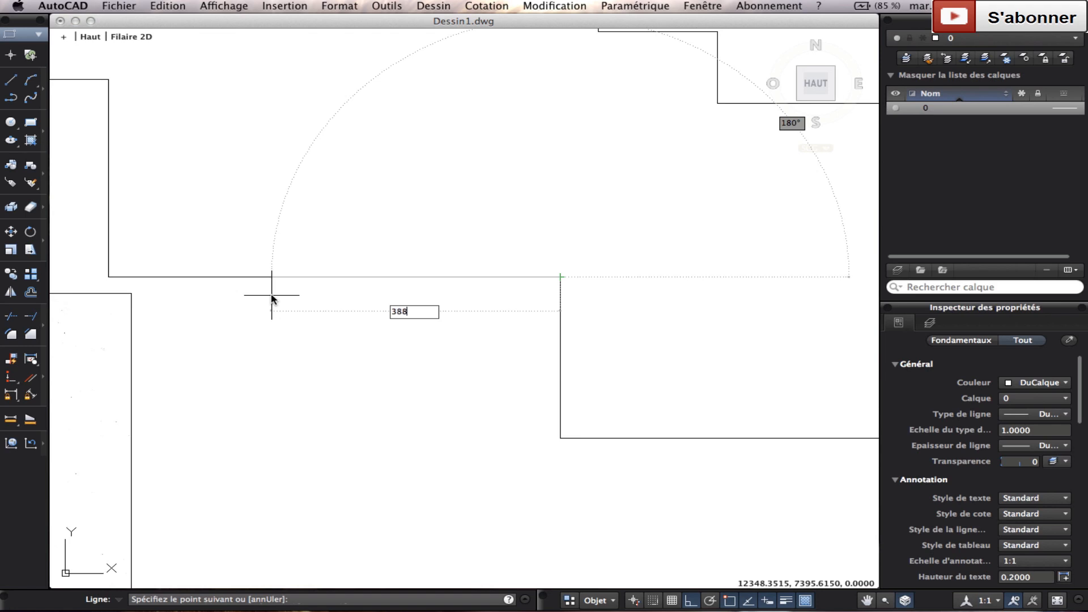
text(3880)
key(Tab)
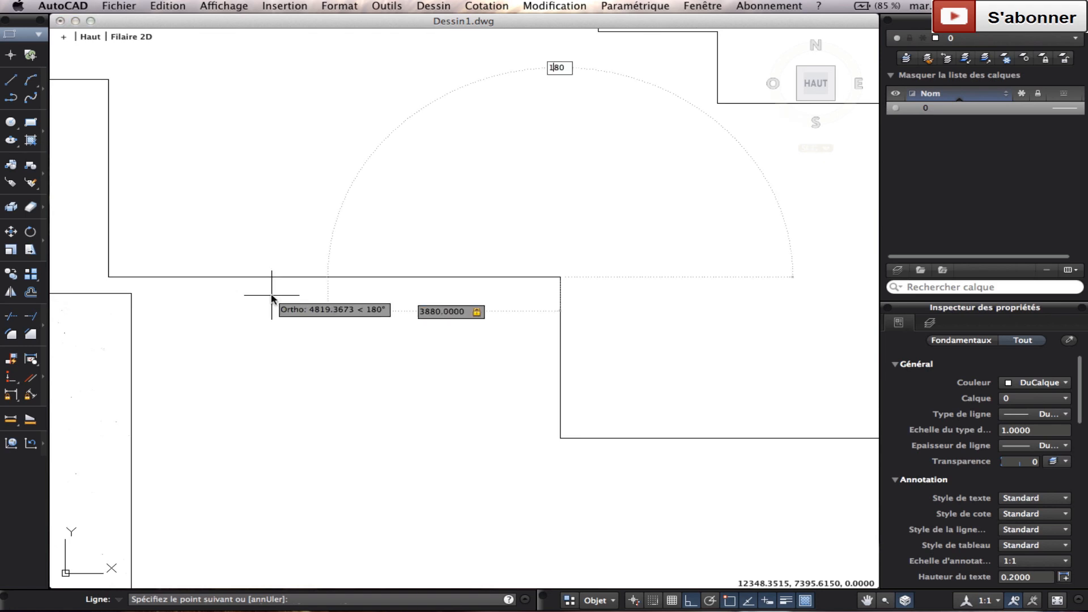
Draw the diagonal wall line from the upper end of the vertical 3660 line to the junction of the horizontal 3660 and 3880 lines
click(26, 82)
click(104, 80)
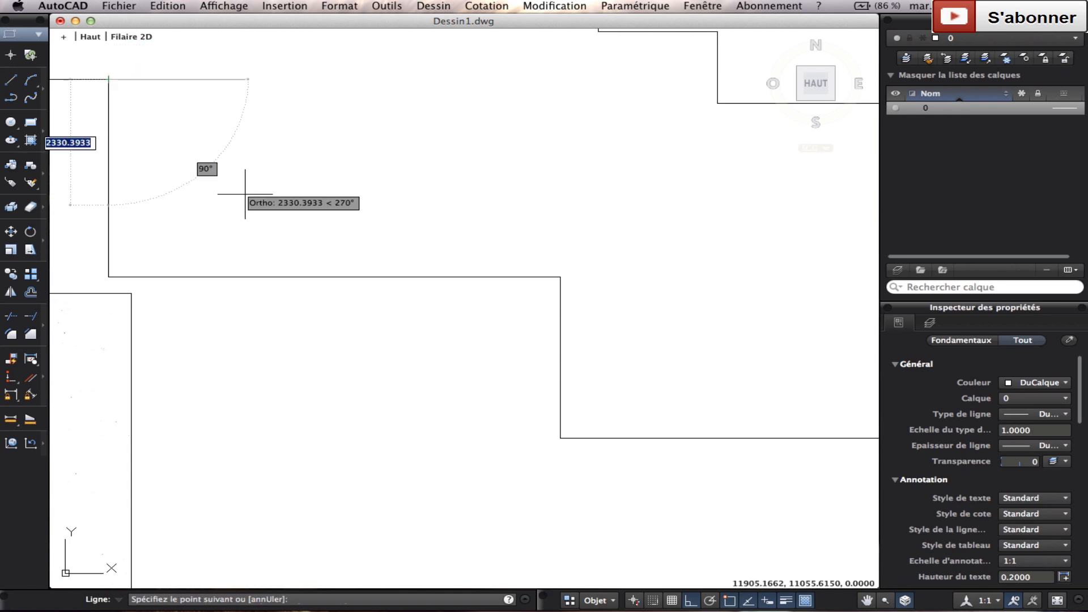
click(327, 277)
key(Escape)
Delete the vertical and horizontal 3660 construction lines beside the diagonal wall
scroll(351, 280, down, 3)
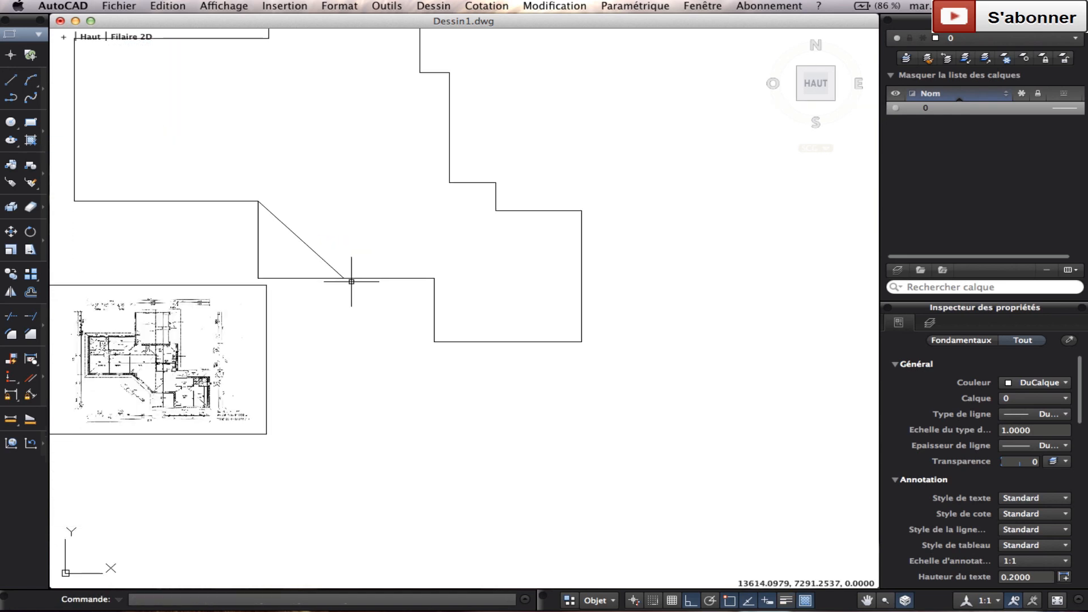
scroll(478, 267, up, 5)
click(431, 262)
click(224, 243)
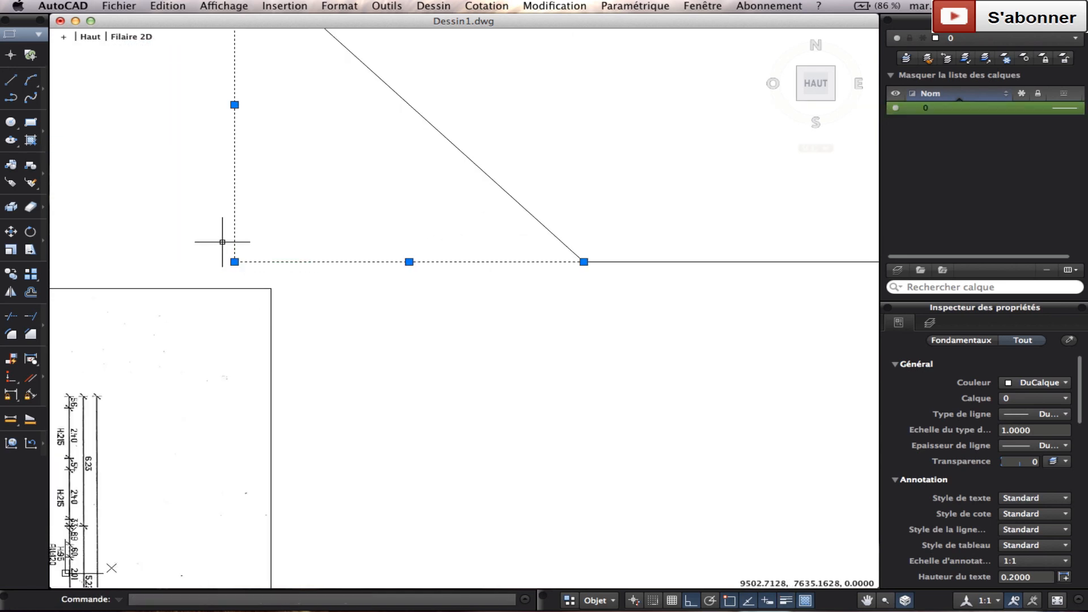
key(Delete)
Offset the left wing's left, upper and lower wall lines inward by 200
scroll(262, 243, down, 5)
scroll(344, 227, down, 4)
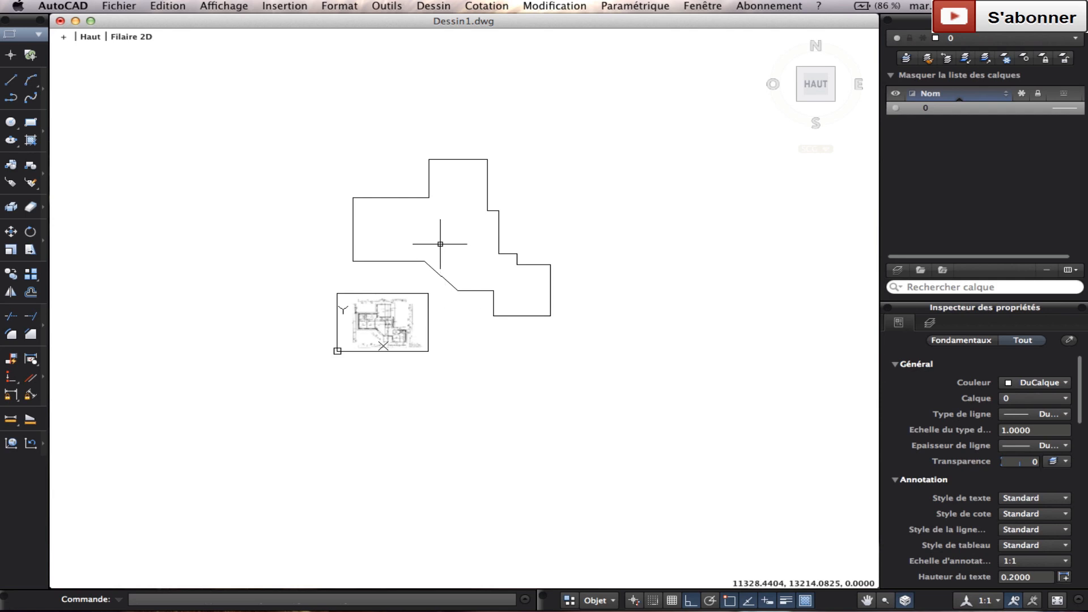
scroll(460, 215, up, 4)
scroll(334, 163, up, 2)
mouse_move(318, 169)
middle_down()
mouse_move(335, 163)
mouse_move(348, 177)
middle_up()
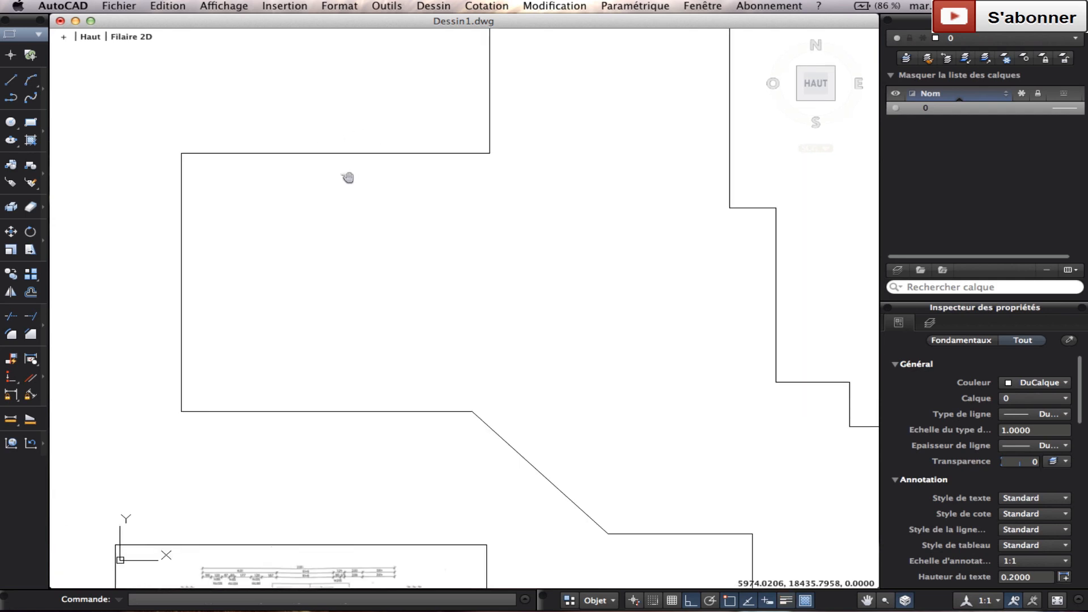
click(35, 289)
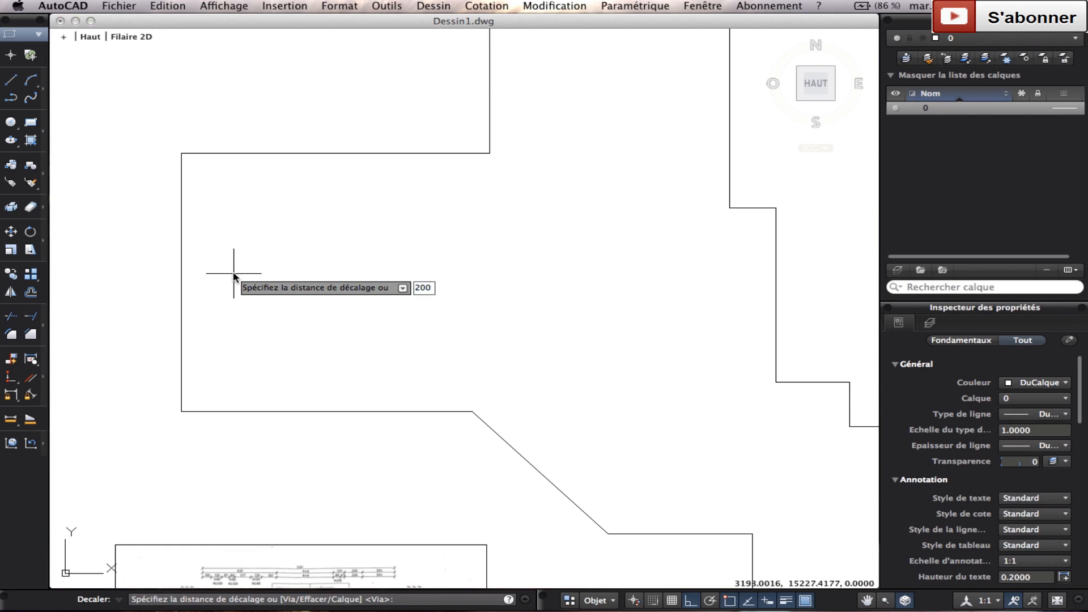
click(181, 191)
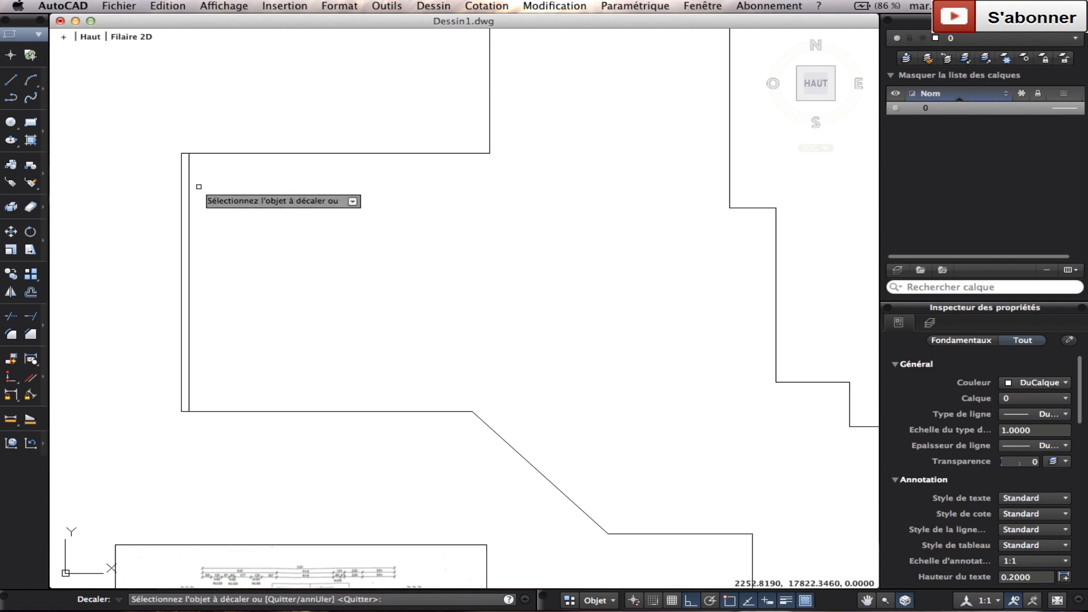
click(194, 192)
click(229, 153)
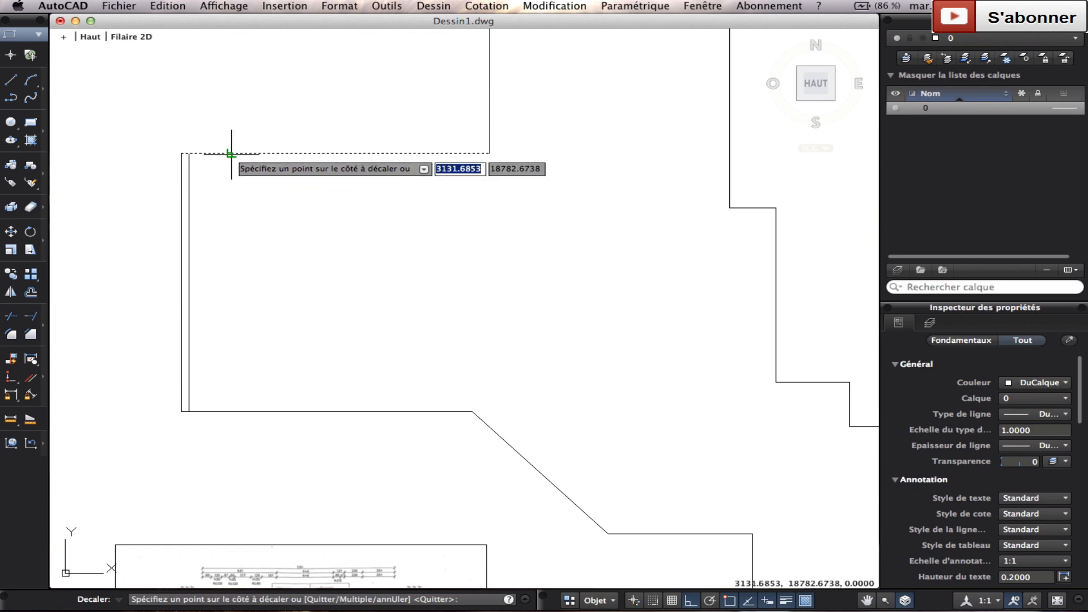
click(249, 187)
click(302, 411)
click(303, 406)
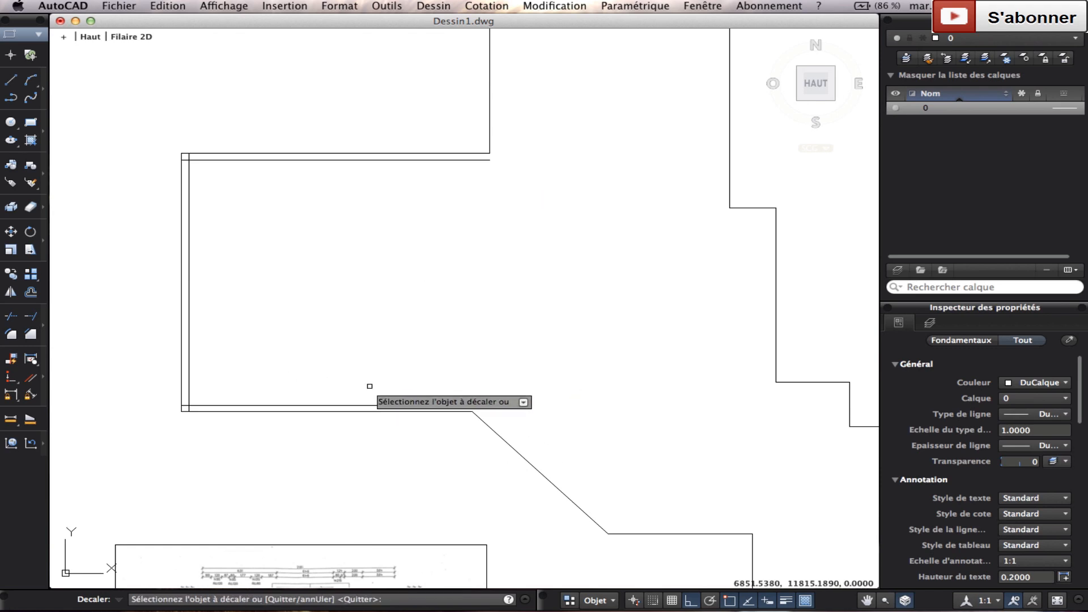
Offset the diagonal wall, the 3880 terrace wall and the terrace's vertical 3000 wall toward the house interior by 200
click(493, 429)
click(510, 429)
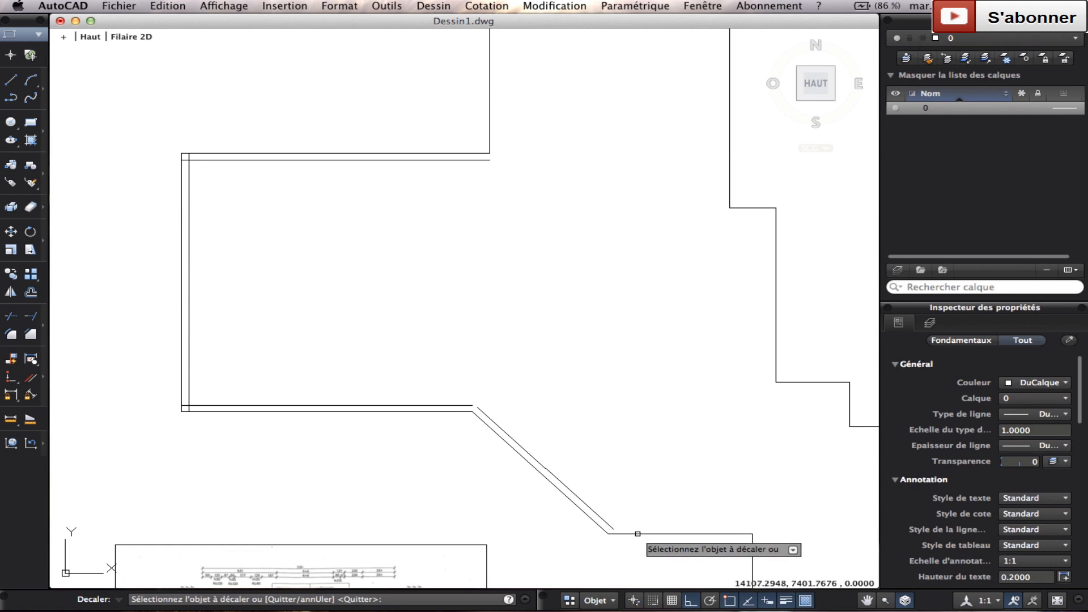
click(638, 533)
click(641, 495)
middle_drag(735, 539, 459, 414)
click(476, 422)
Offset the lower, right and upper wall lines of the lower-right room inward by 200
click(601, 495)
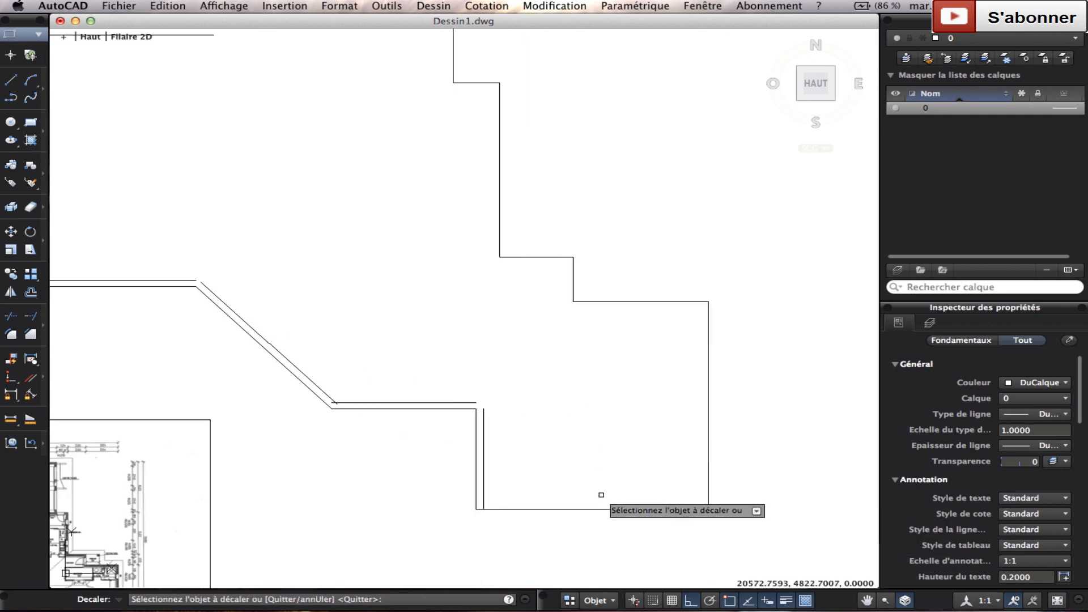
click(707, 433)
click(702, 433)
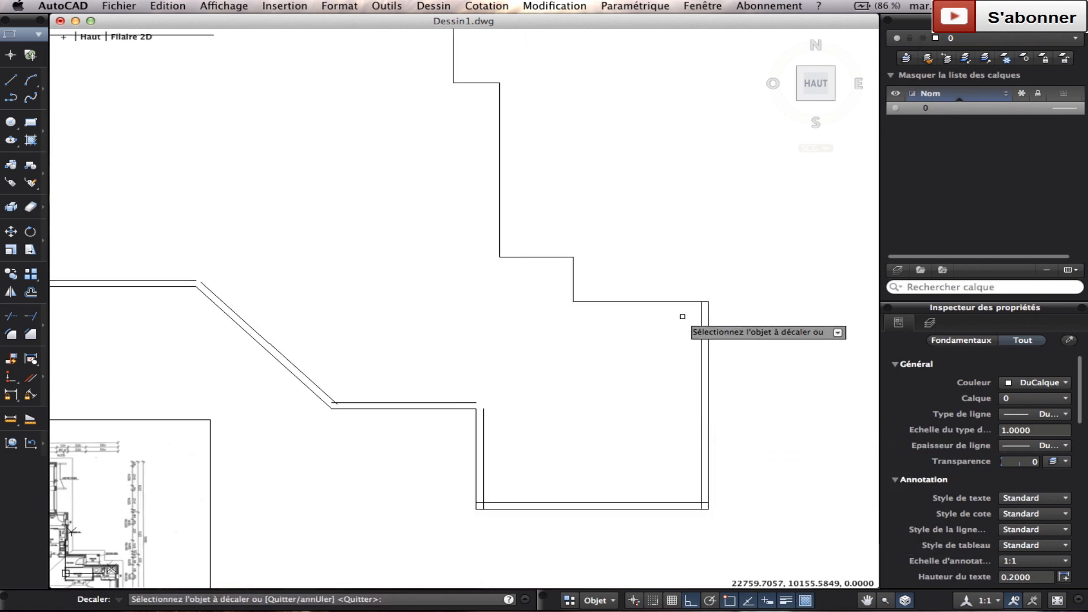
click(671, 301)
click(671, 309)
Offset the stepped wall lines on the house's right side inward by 200, up to the upper block's right wall
click(571, 264)
click(564, 268)
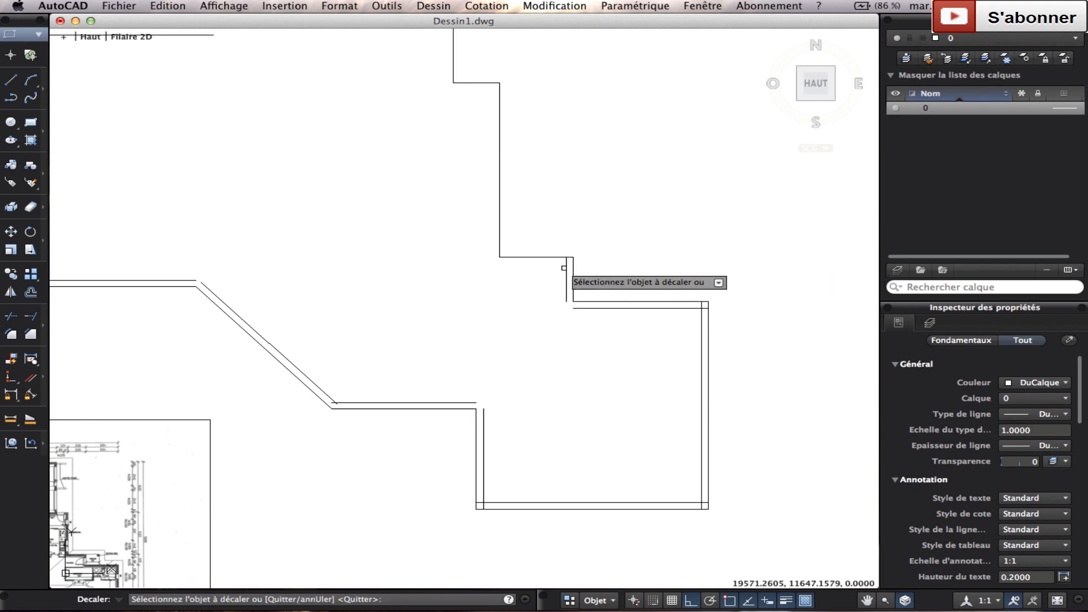
click(554, 257)
click(553, 262)
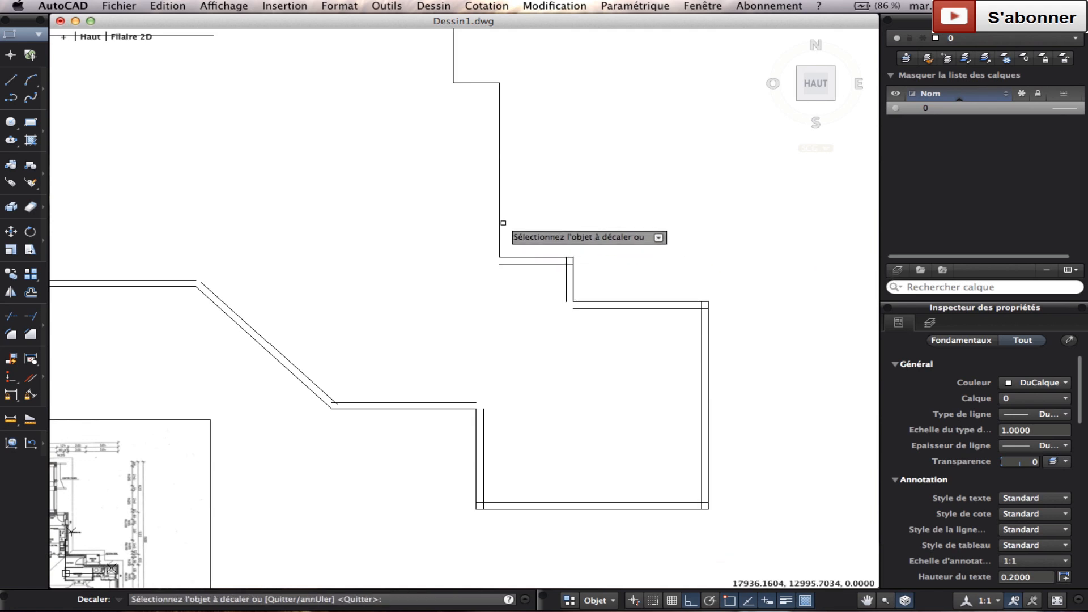
click(499, 221)
click(497, 227)
scroll(498, 245, up, 5)
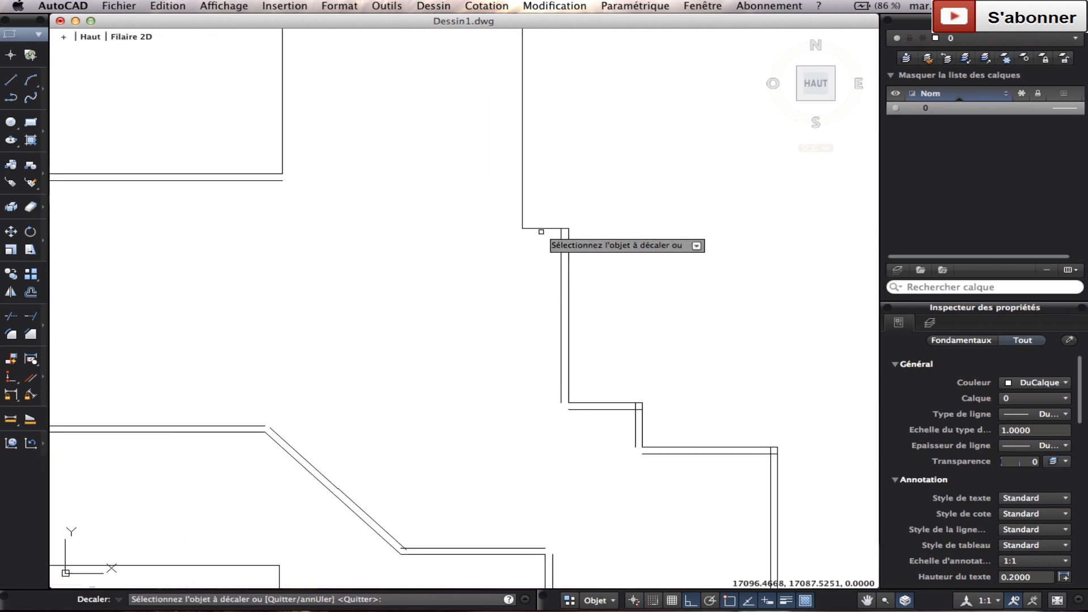
click(540, 229)
click(546, 249)
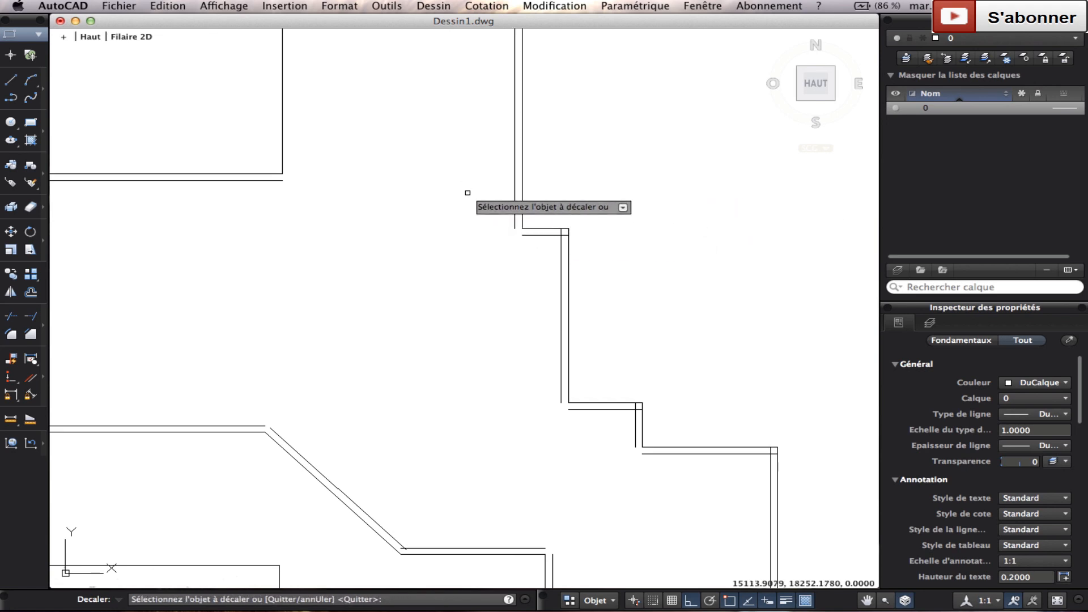
Offset the upper block's top and left wall lines inward by 200 and end the Offset command
scroll(320, 185, up, 5)
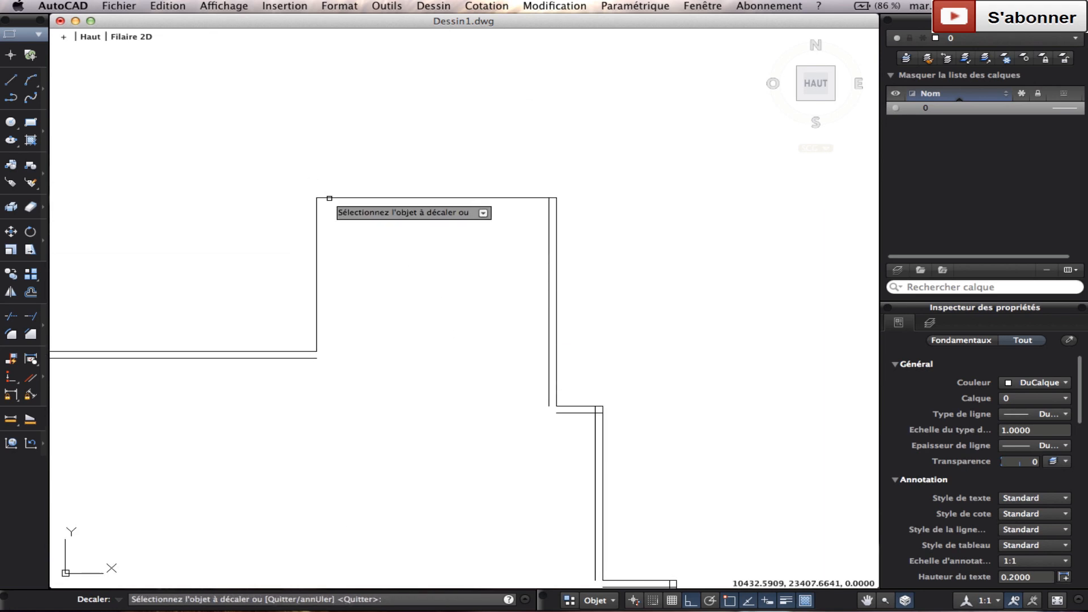
click(316, 218)
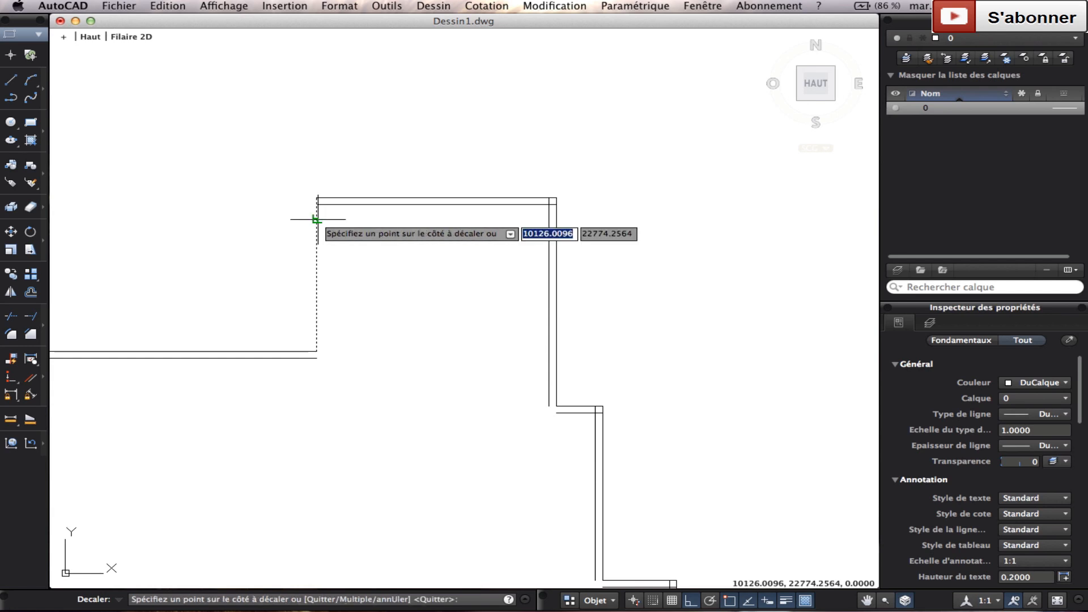
click(334, 238)
key(Escape)
Trim the overlapping inner wall lines at the diagonal wall's junction with the 3880 wall, using the whole drawing as cutting edges
scroll(410, 314, down, 5)
scroll(409, 313, down, 5)
click(601, 343)
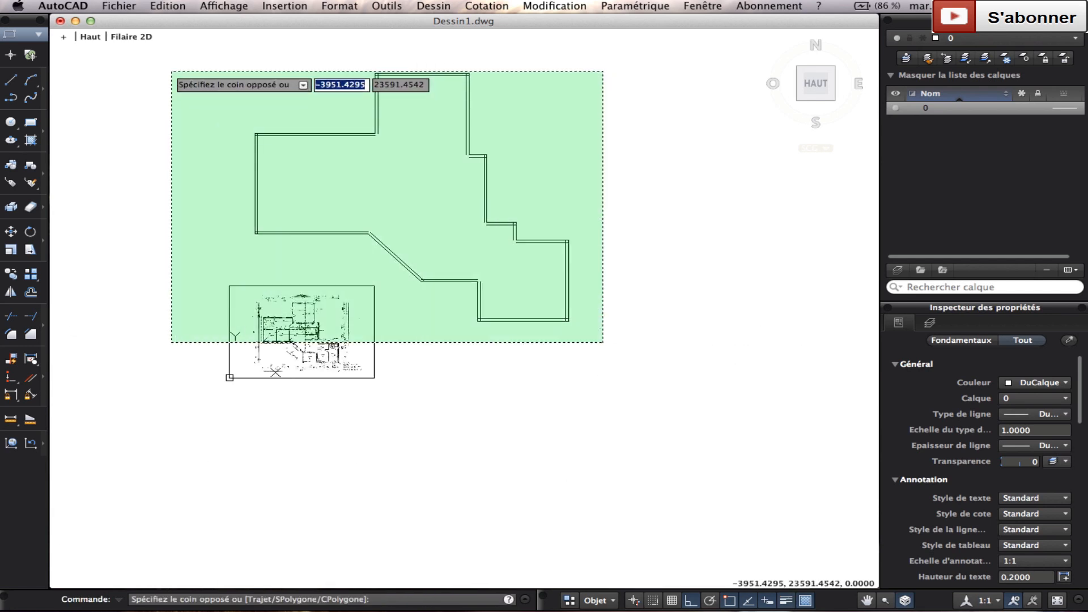
click(156, 28)
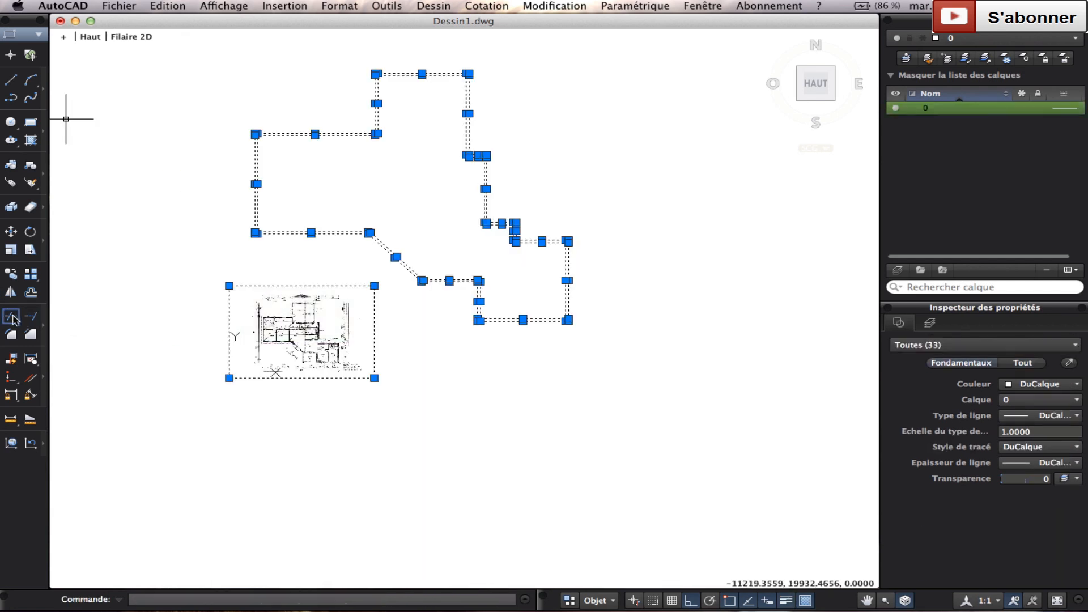
click(10, 316)
scroll(469, 274, up, 5)
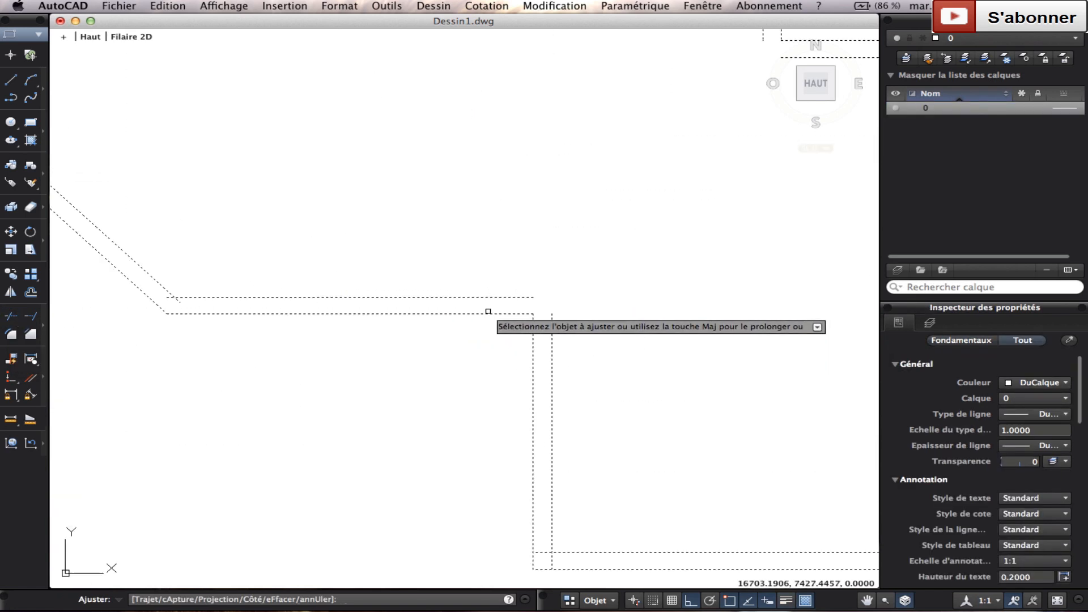
scroll(304, 312, down, 3)
scroll(255, 315, up, 8)
click(207, 316)
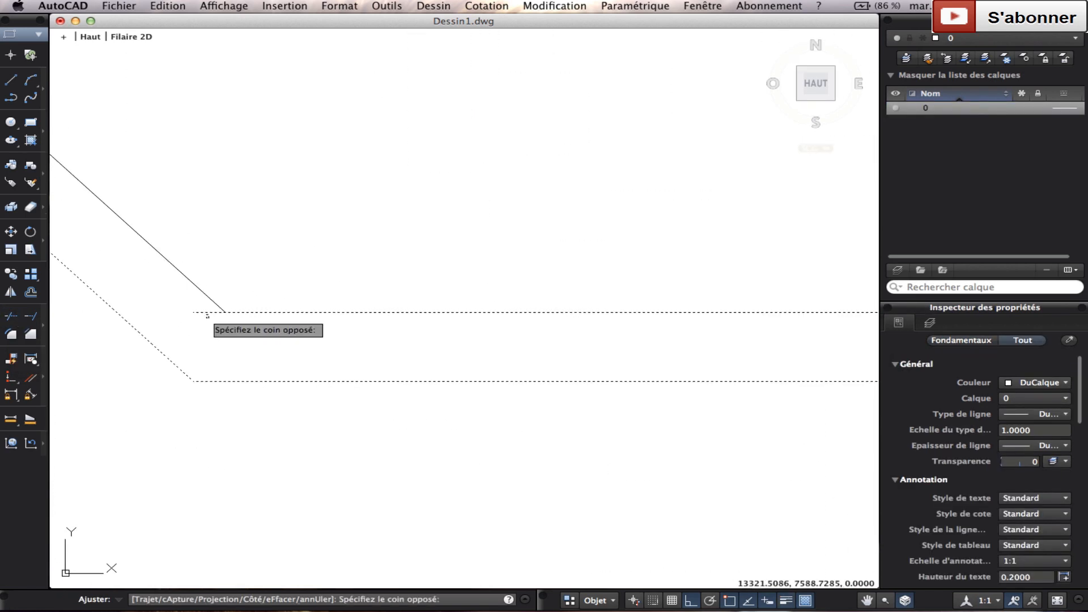
click(204, 311)
Trim the overhanging inner wall lines at the left wing's lower-left and upper-left corners
scroll(227, 306, down, 3)
scroll(315, 166, up, 6)
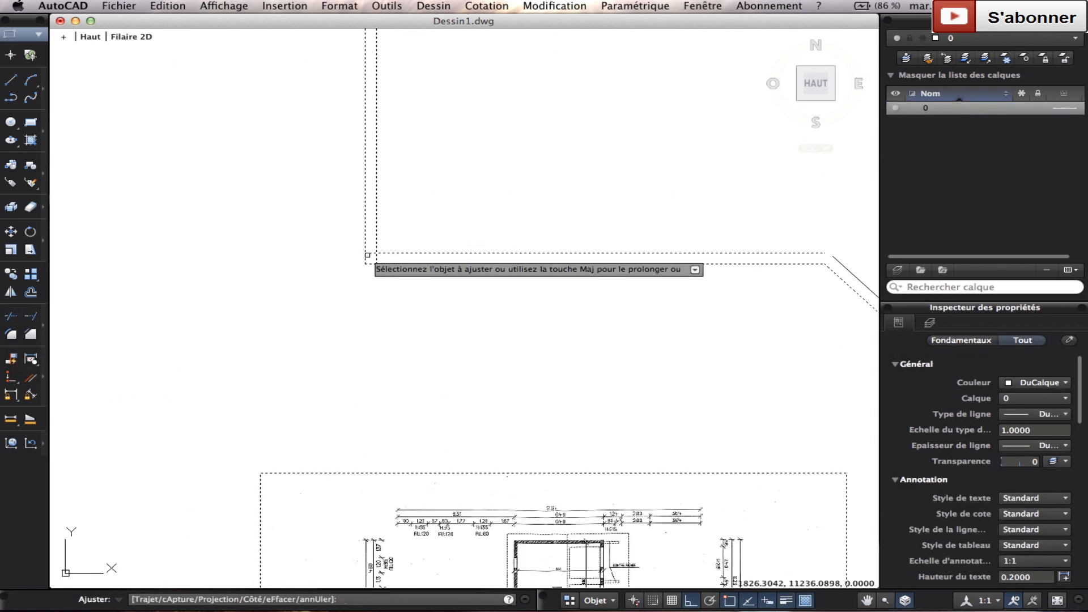
middle_drag(368, 255, 404, 262)
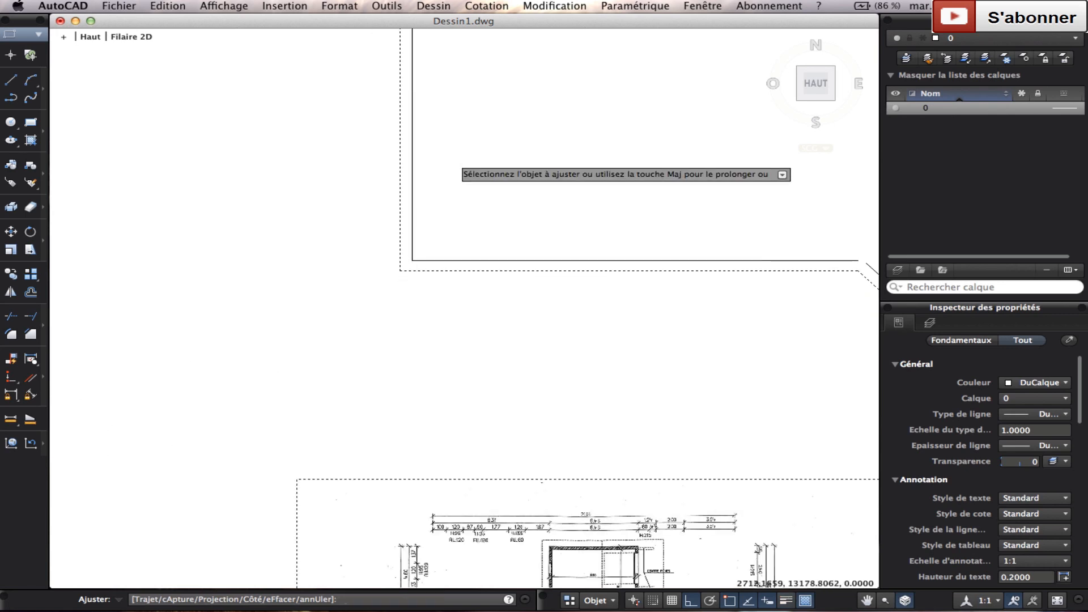
scroll(419, 362, down, 3)
scroll(335, 229, up, 6)
click(233, 287)
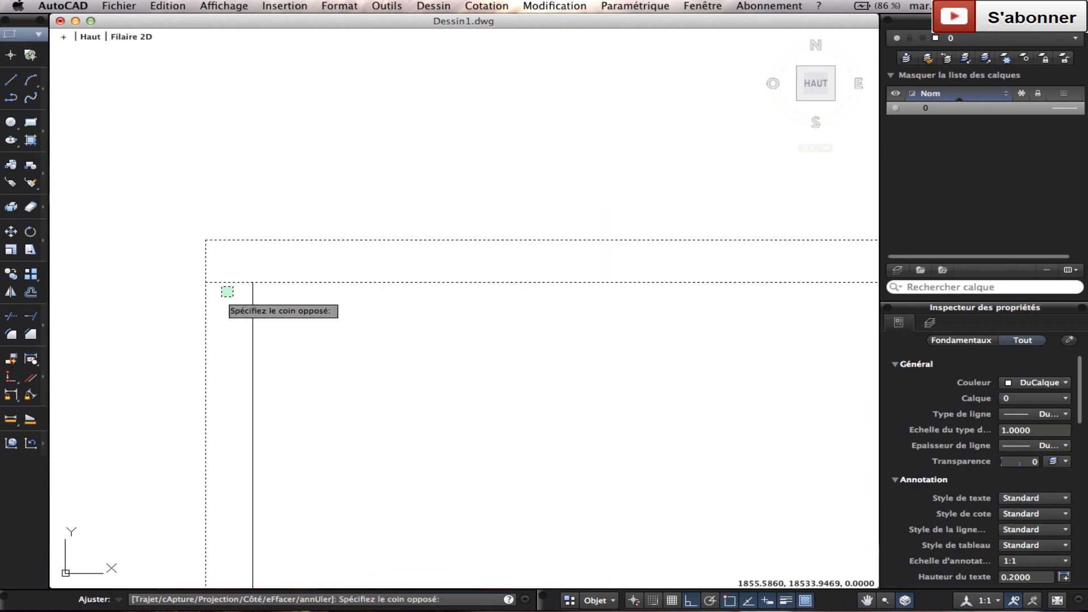
click(227, 265)
Trim the overhanging inner wall lines at the upper block's two upper corners
scroll(267, 292, down, 3)
scroll(454, 206, up, 6)
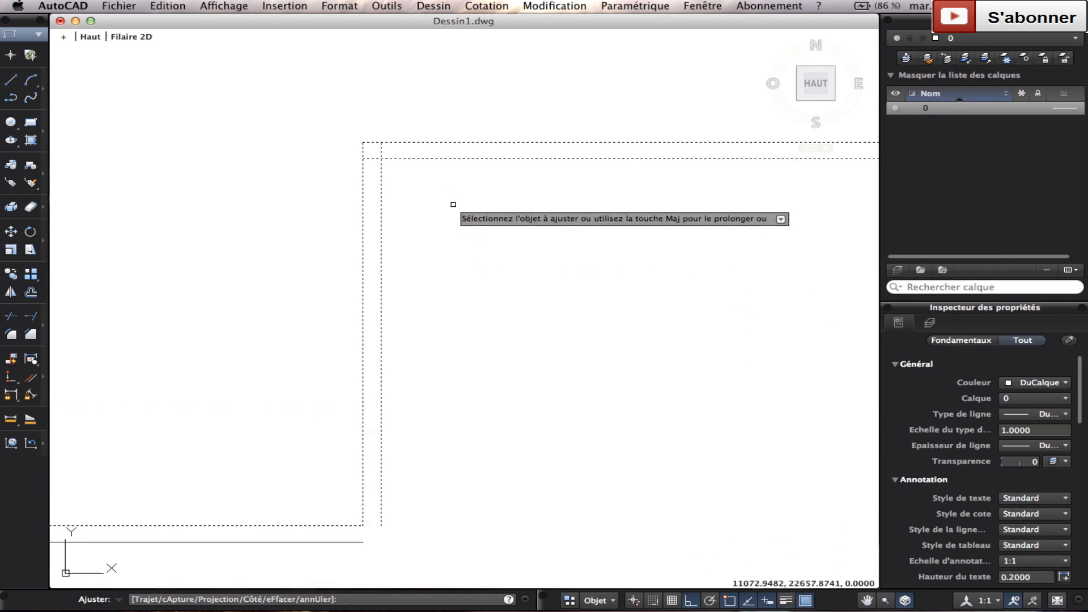
scroll(554, 202, down, 3)
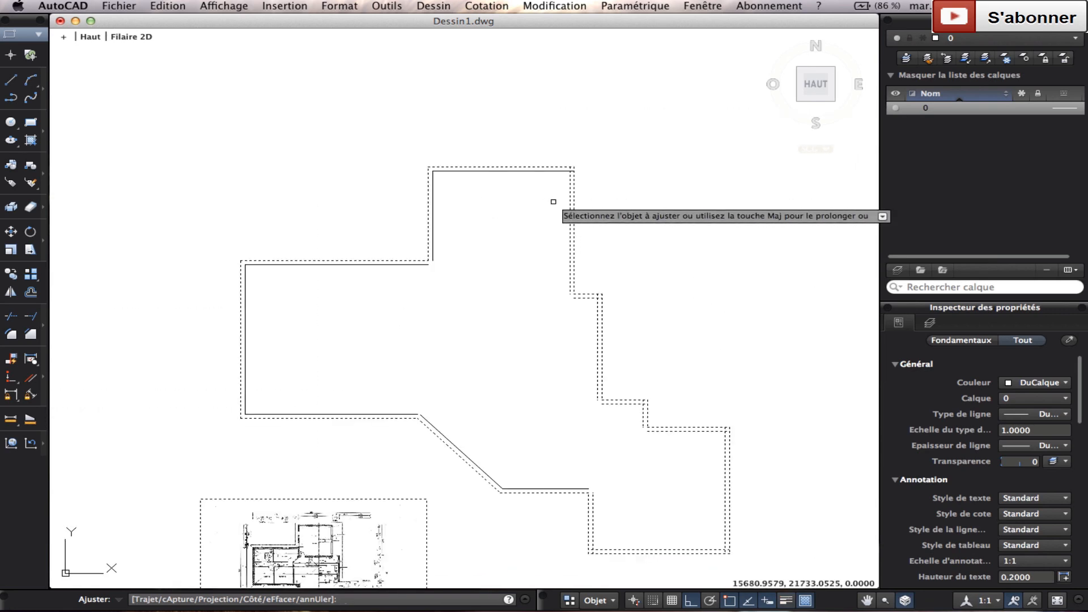
scroll(489, 187, up, 5)
middle_drag(489, 187, 474, 243)
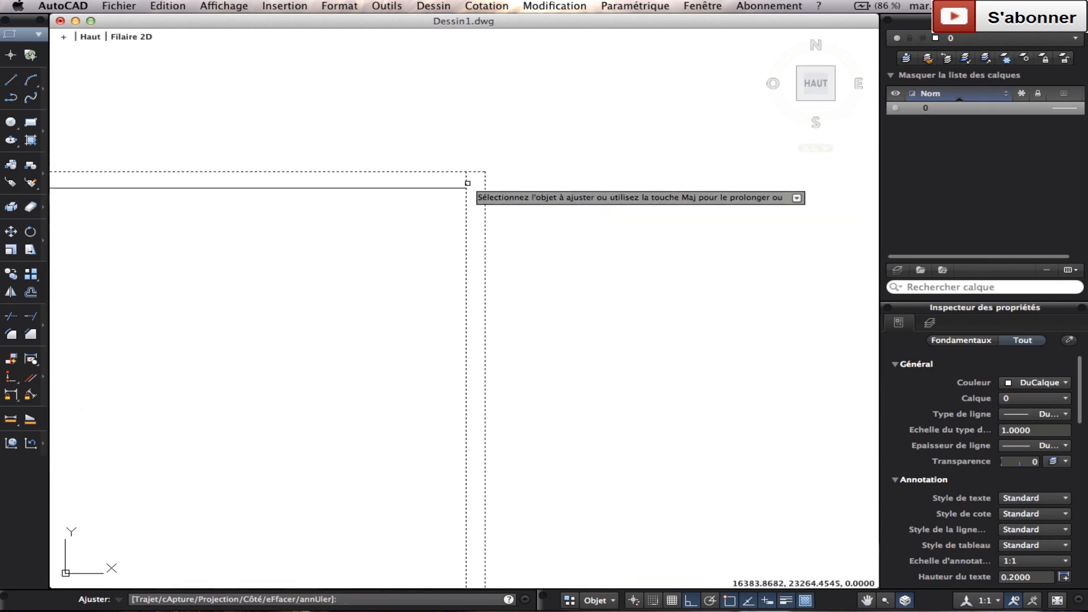
scroll(486, 263, down, 3)
Trim the overhanging inner wall lines at the two outward corners of the stepped right-side walls
scroll(480, 292, up, 5)
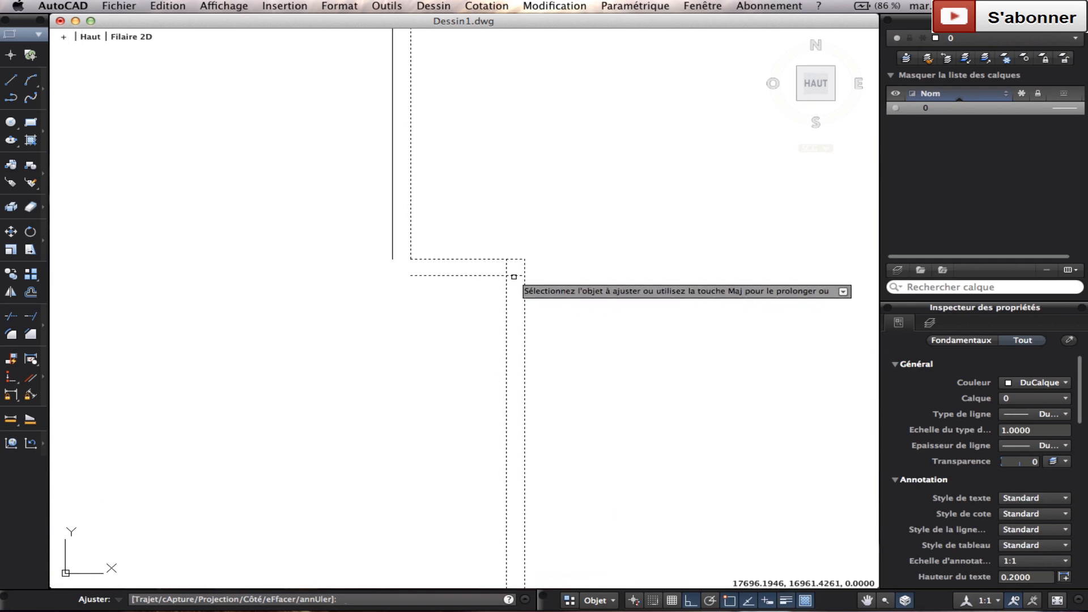
scroll(507, 267, down, 4)
scroll(466, 281, up, 5)
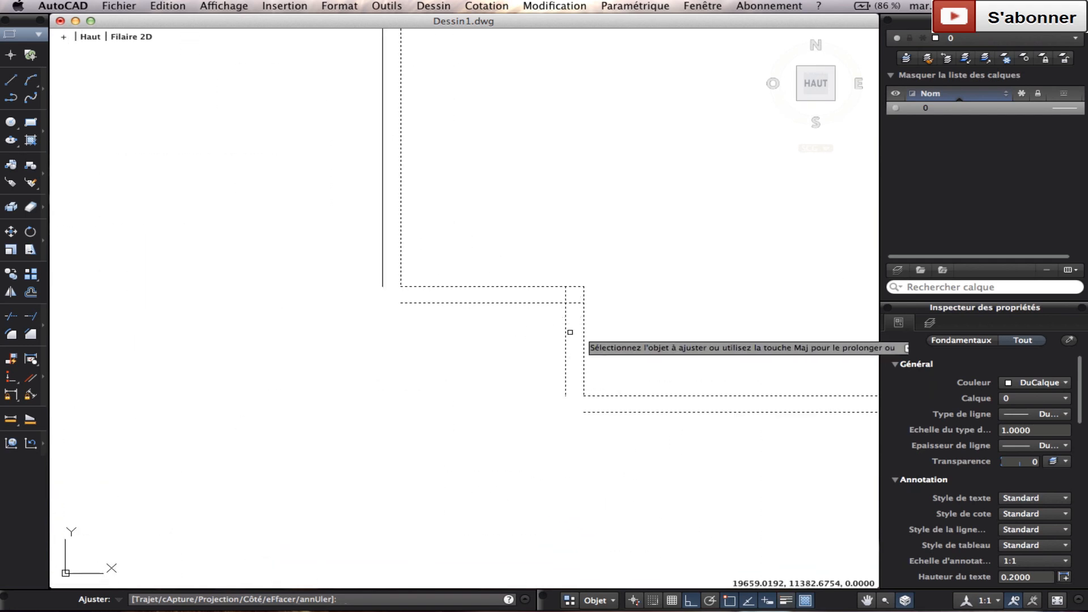
click(577, 300)
click(497, 298)
scroll(496, 298, down, 3)
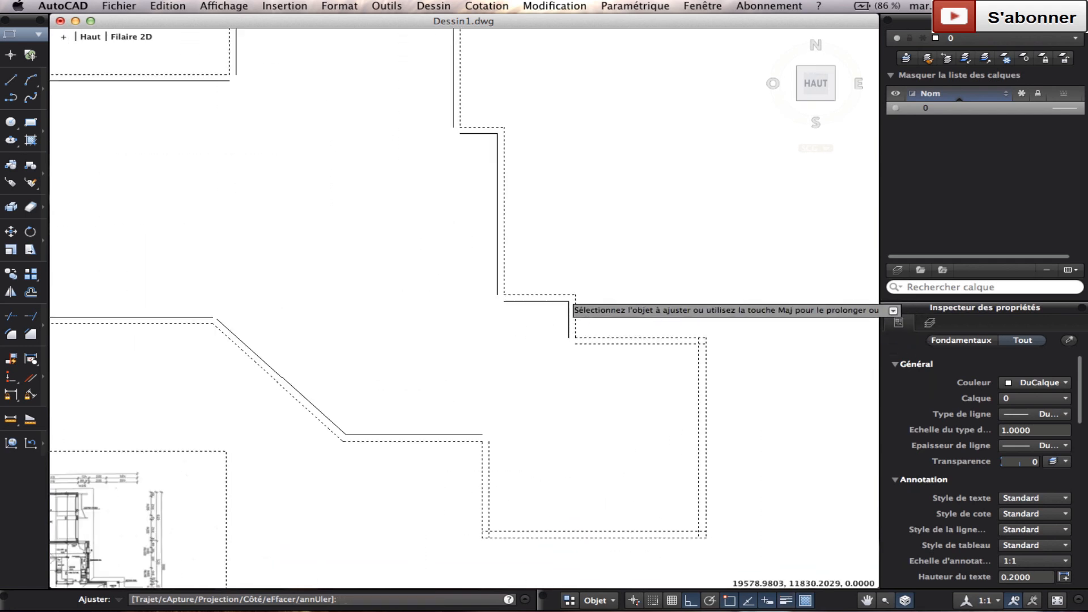
Trim the overhanging inner wall lines at the lower-right room's upper-right corner
middle_drag(640, 383, 558, 269)
scroll(574, 254, up, 6)
click(576, 252)
click(572, 278)
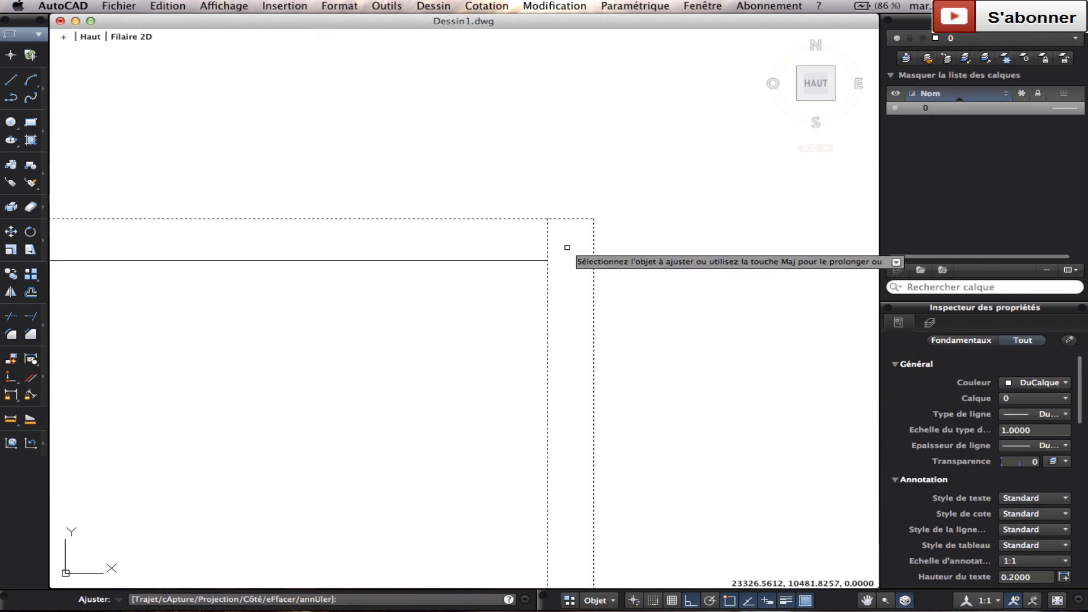
click(567, 246)
click(537, 244)
scroll(538, 243, down, 3)
Trim the overhanging inner wall lines at the lower-right room's lower-right corner
scroll(559, 371, down, 3)
scroll(536, 304, up, 5)
click(536, 303)
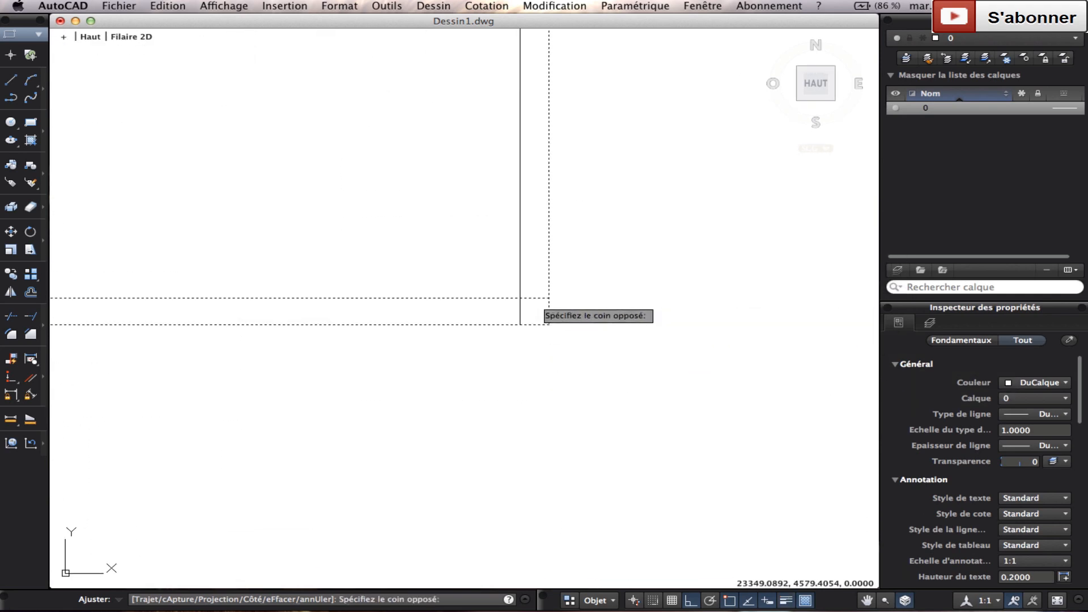
click(532, 301)
click(529, 312)
click(505, 309)
scroll(505, 309, down, 5)
Trim the overhanging inner wall lines at the lower-right room's lower-left corner and end the Trim command
middle_drag(469, 324, 713, 318)
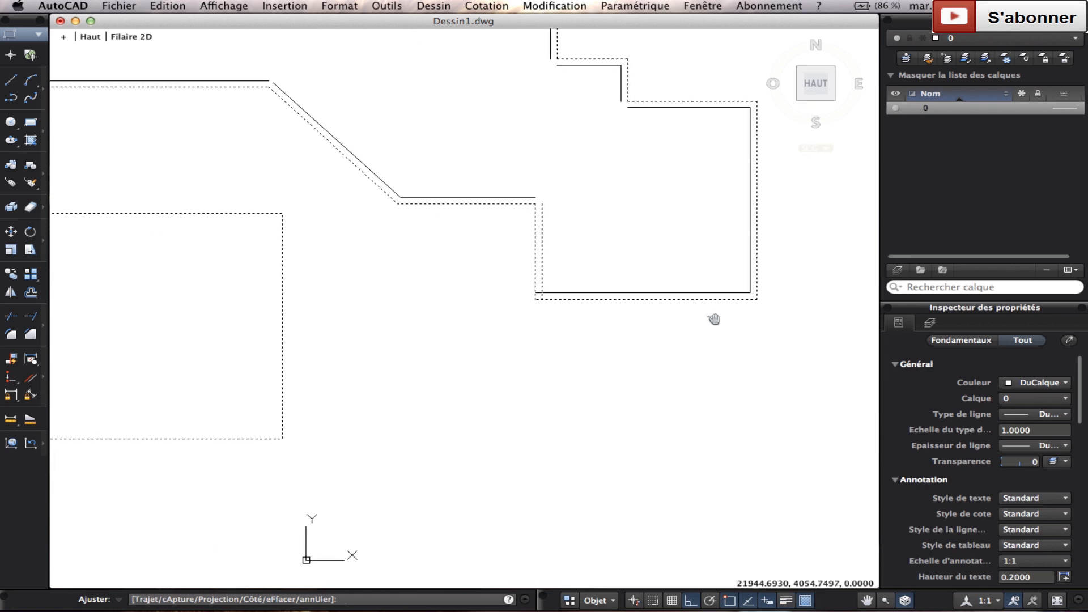
scroll(530, 286, up, 3)
scroll(530, 289, up, 4)
click(522, 300)
click(513, 281)
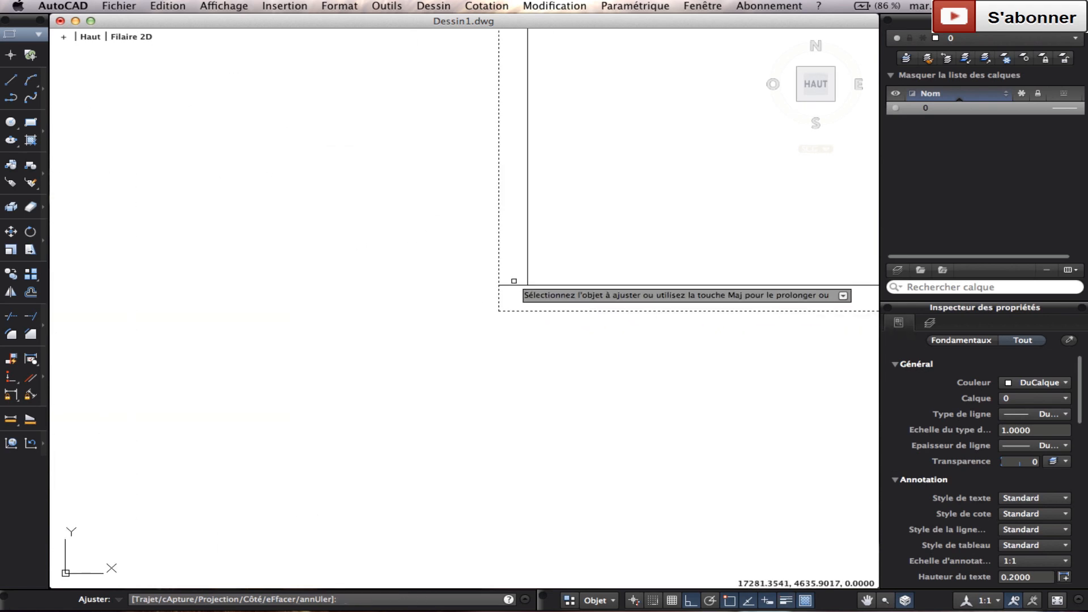
scroll(515, 297, down, 5)
key(Escape)
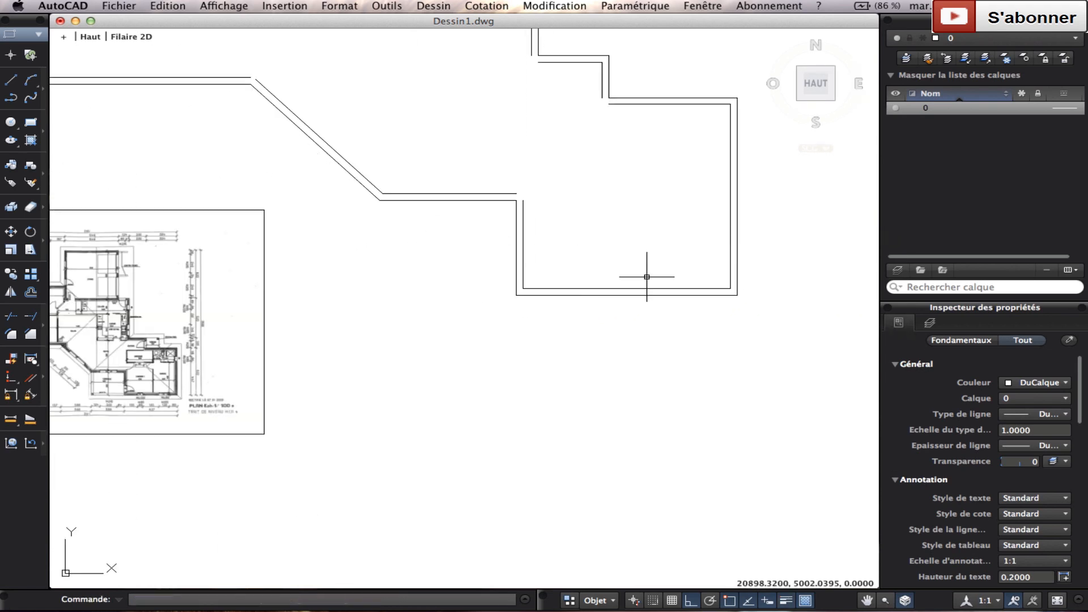
scroll(572, 181, down, 2)
middle_drag(572, 181, 498, 250)
scroll(510, 318, up, 6)
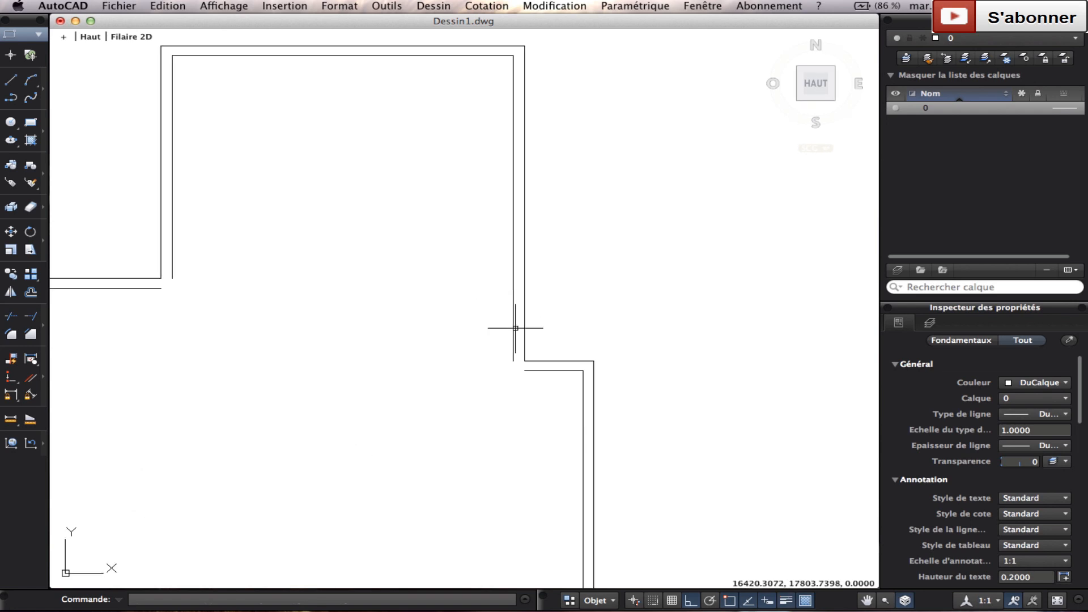
middle_drag(136, 310, 308, 316)
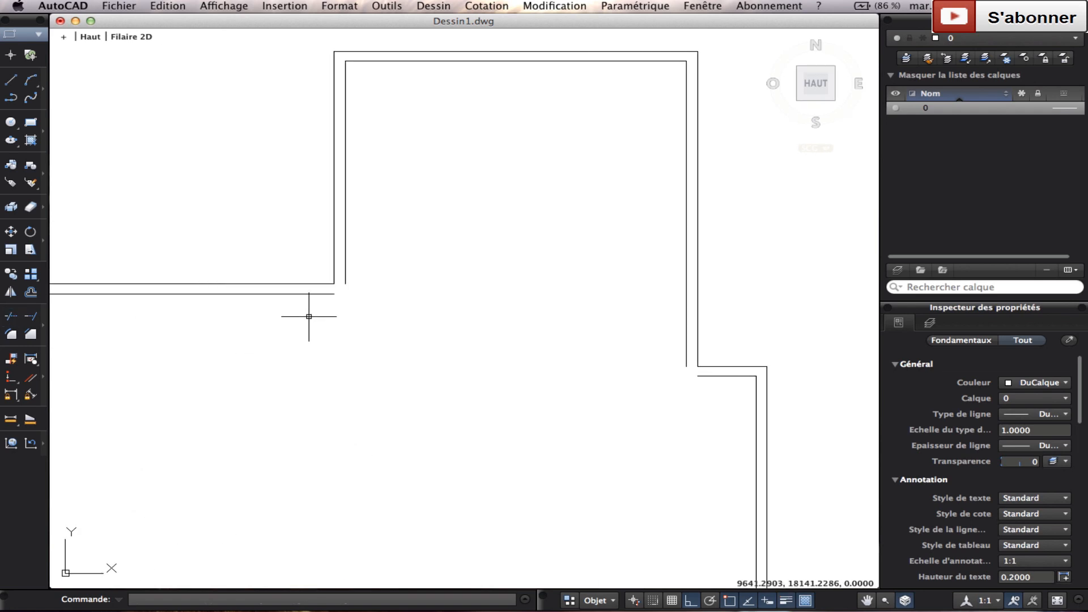
Close the gap at the upper room's lower-left inner wall corner with the Chamfer command
click(31, 334)
click(345, 266)
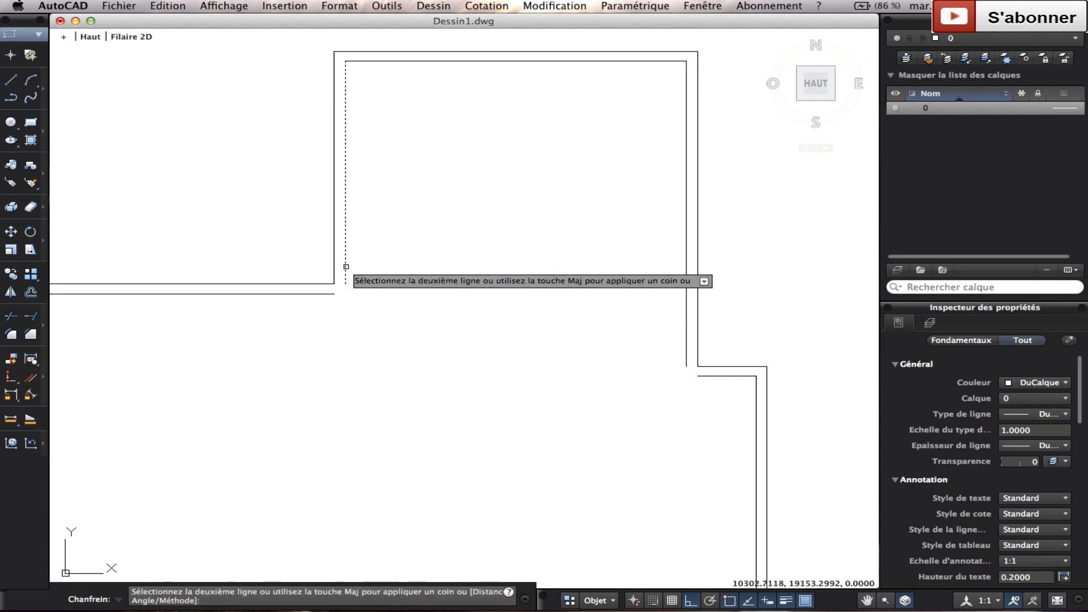
click(331, 294)
Chamfer the two inner wall lines together at the upper room's lower-right corner, where the stepped walls begin
right_click(459, 297)
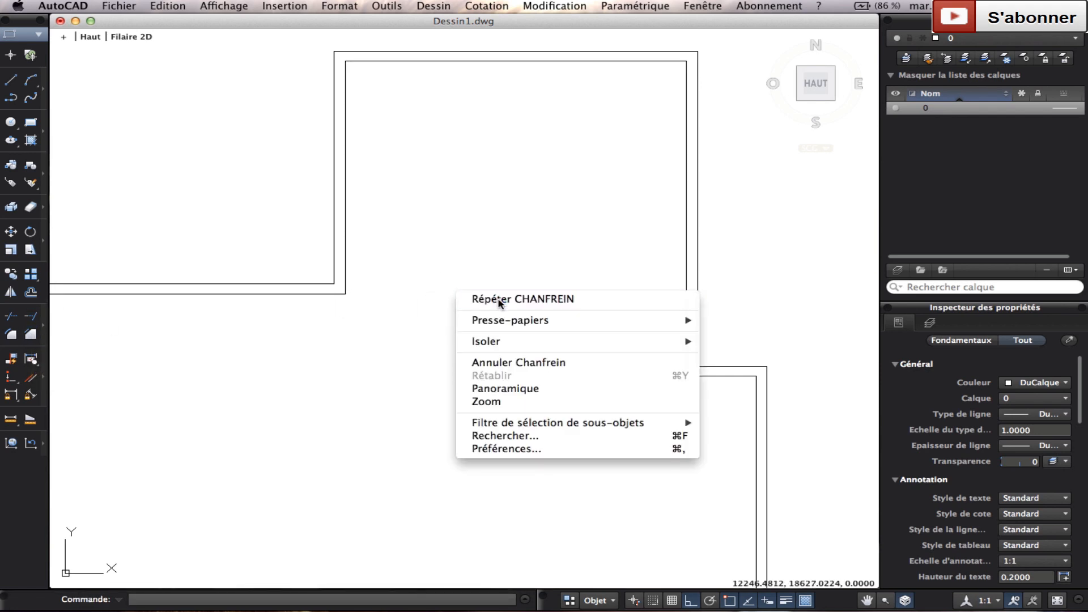
click(482, 301)
middle_drag(648, 357, 431, 286)
scroll(442, 282, up, 2)
click(440, 286)
click(406, 258)
Chamfer the inner wall lines together at the inward corner of the middle step on the plan's right side
scroll(439, 290, down, 3)
scroll(436, 292, up, 5)
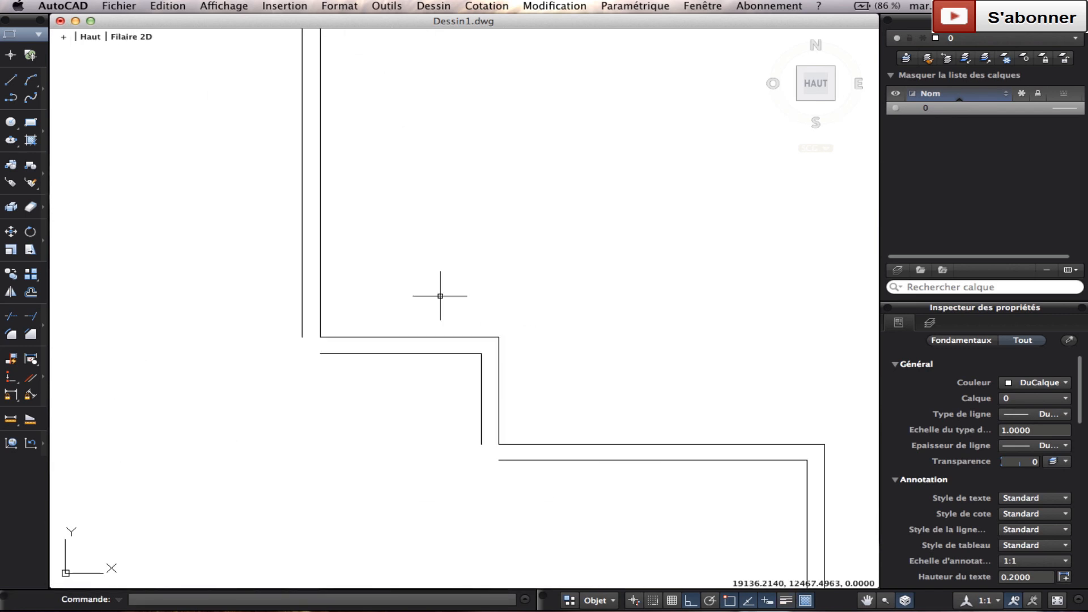
right_click(359, 307)
click(373, 313)
click(331, 352)
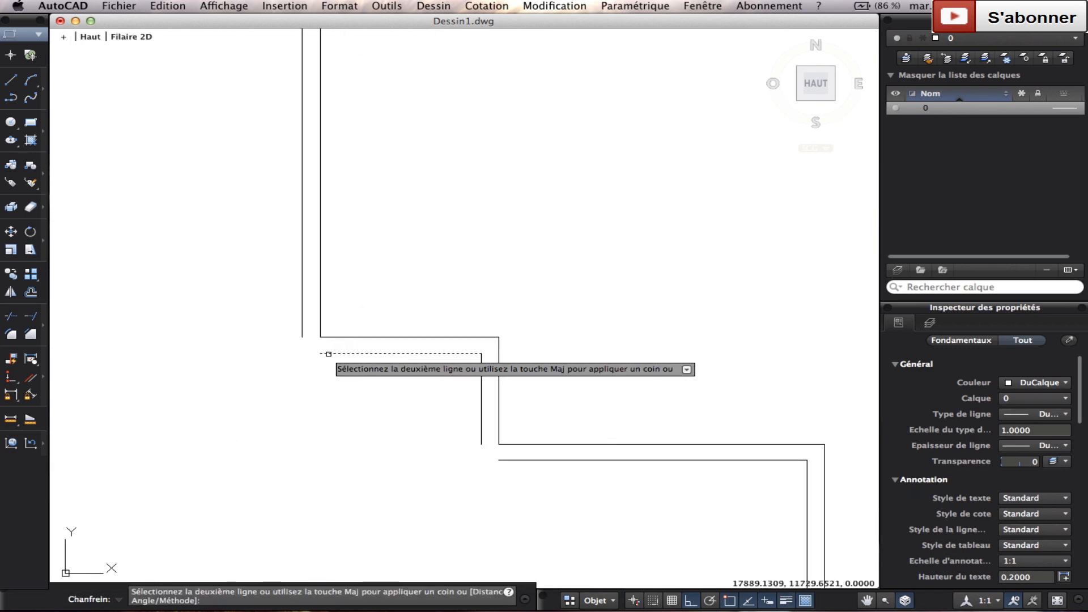
click(303, 326)
scroll(340, 337, down, 3)
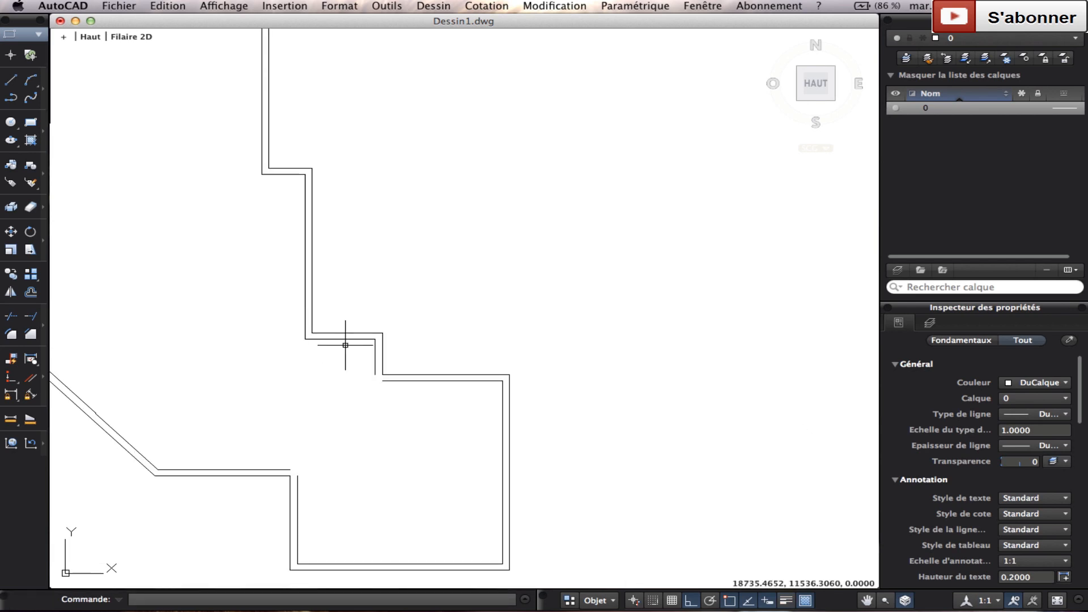
Chamfer the inner wall lines together at the step corner above the lower-right room
scroll(404, 265, up, 5)
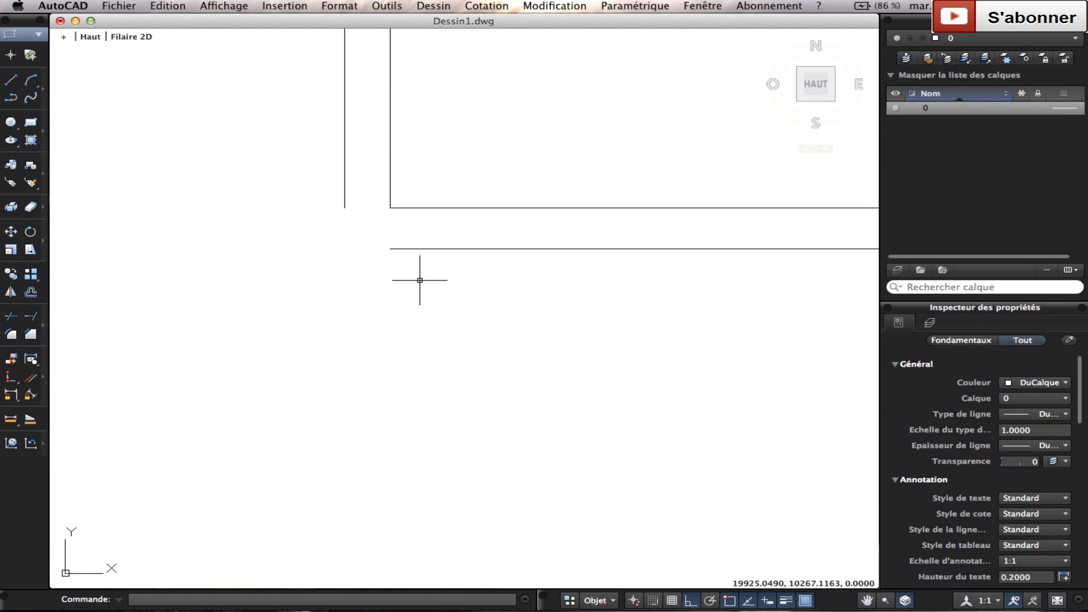
right_click(405, 305)
click(422, 309)
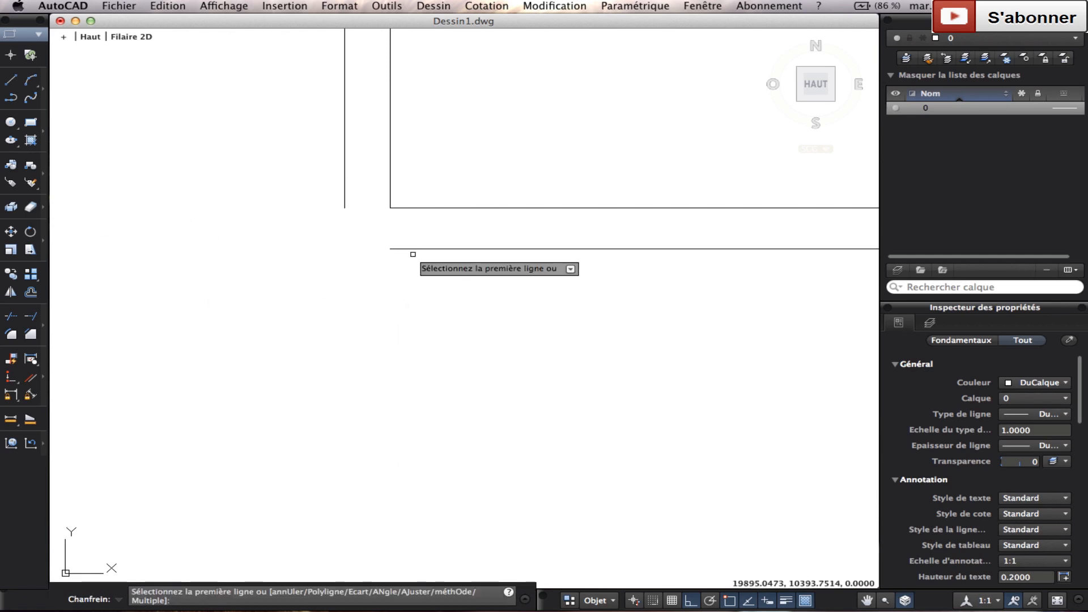
click(412, 248)
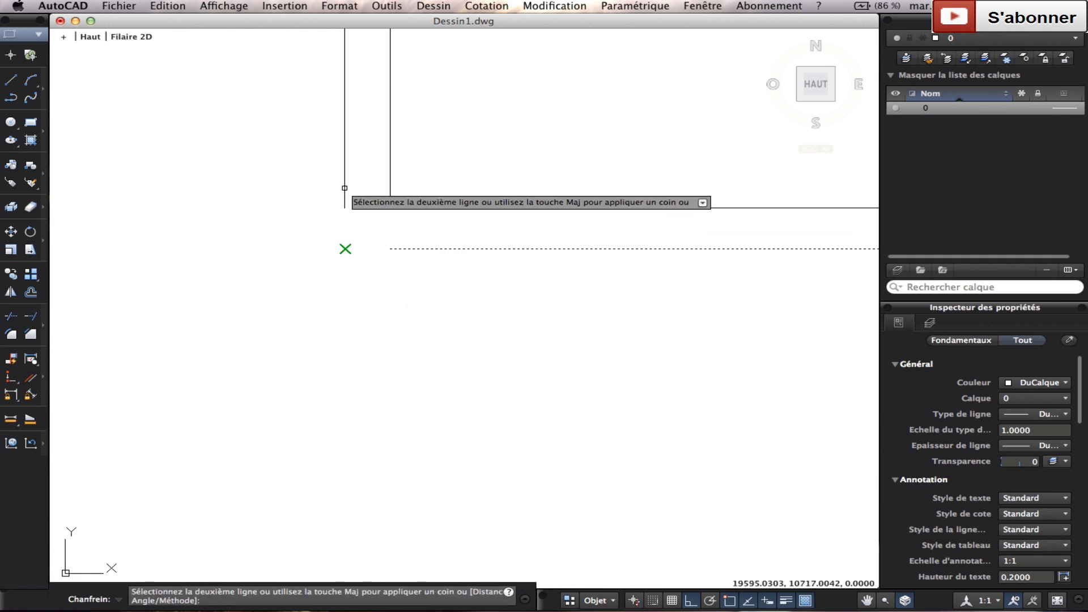
scroll(344, 188, down, 3)
scroll(359, 221, up, 3)
click(364, 235)
scroll(430, 333, down, 4)
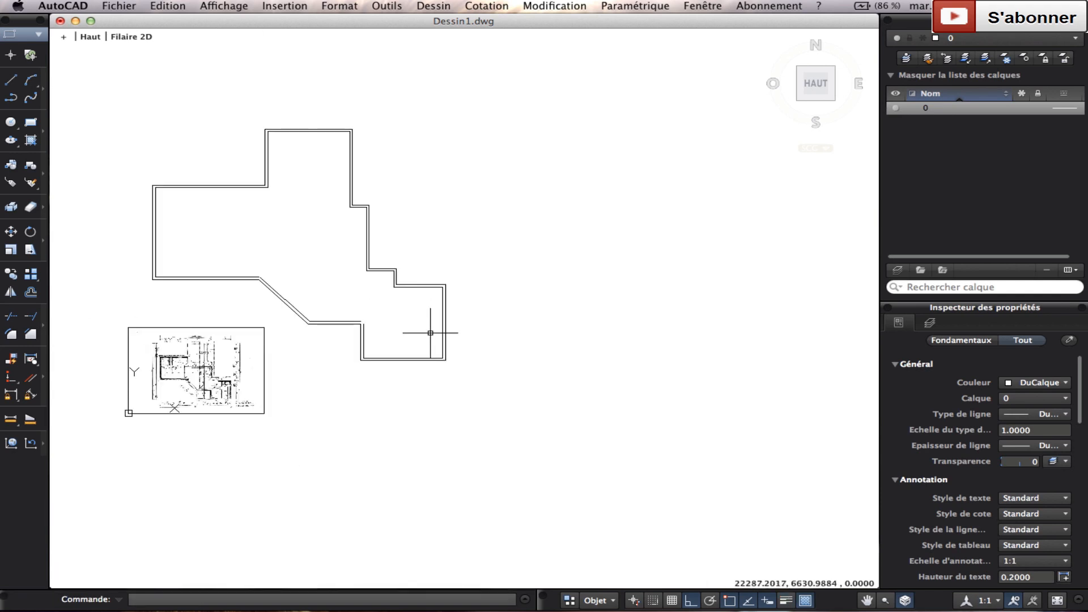
Chamfer the inner wall lines together at the lower-right room's upper-left corner
scroll(431, 333, up, 6)
right_click(332, 309)
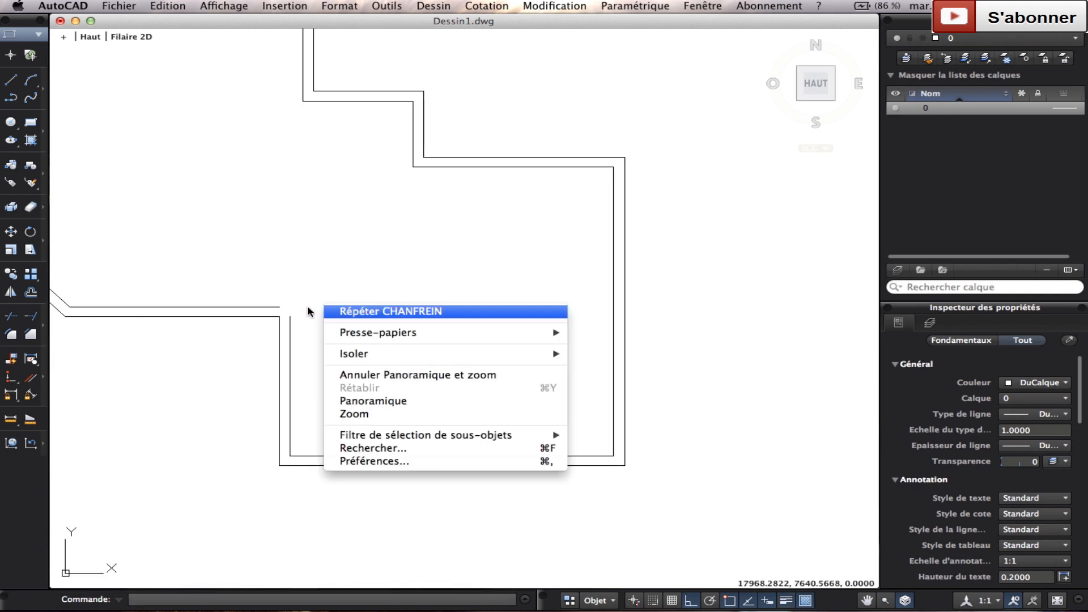
click(330, 311)
click(289, 320)
click(274, 307)
scroll(264, 305, down, 5)
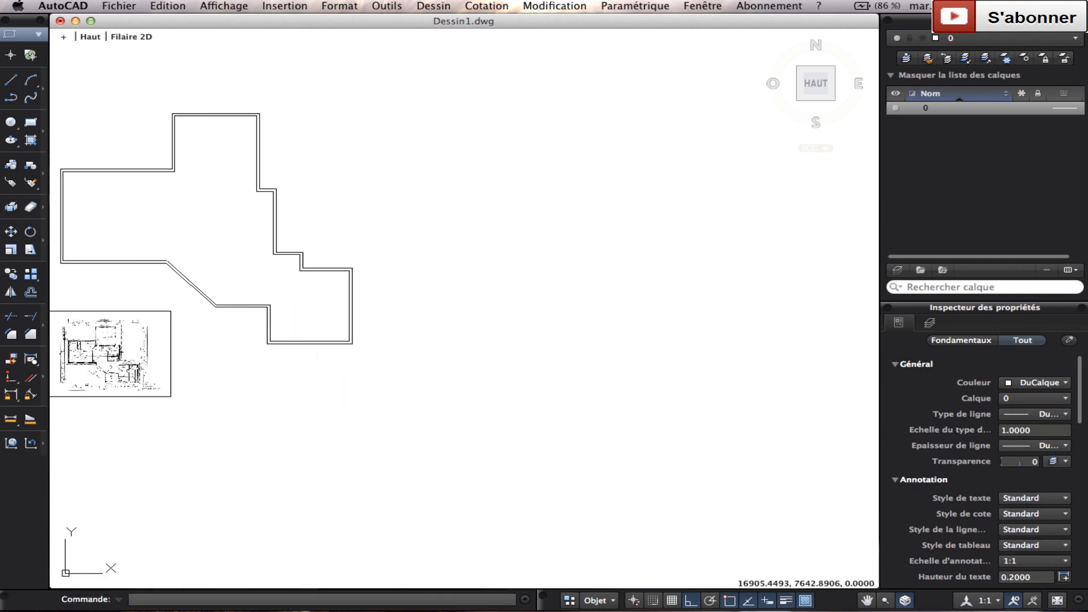
Chamfer the inner wall lines together where the left room's bottom wall meets the diagonal wall
middle_drag(223, 294, 318, 308)
scroll(315, 306, up, 5)
right_click(255, 227)
click(268, 231)
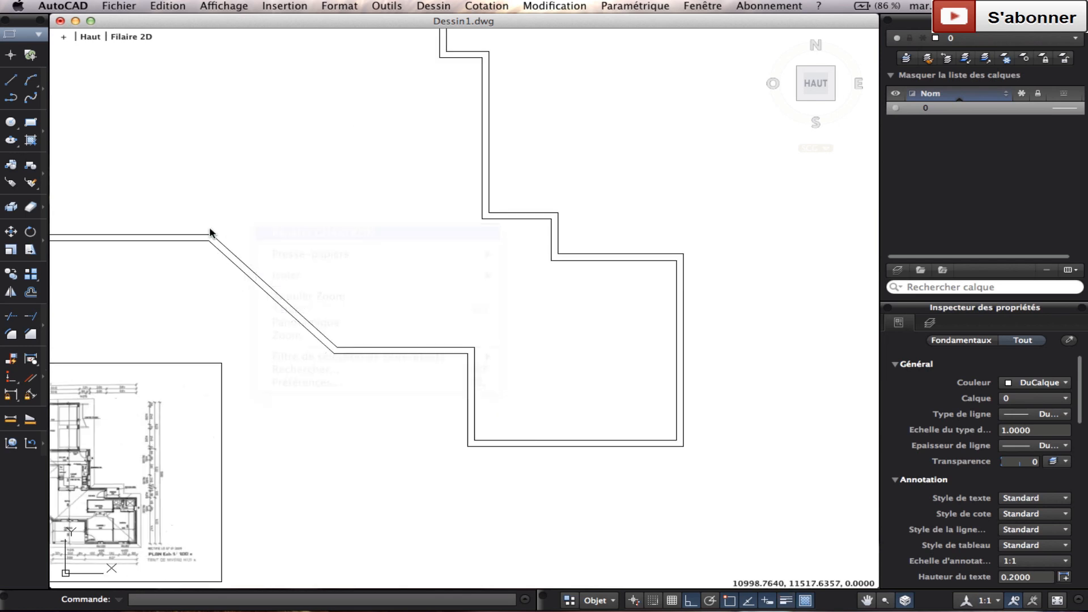
click(205, 234)
click(214, 238)
middle_drag(294, 224, 631, 316)
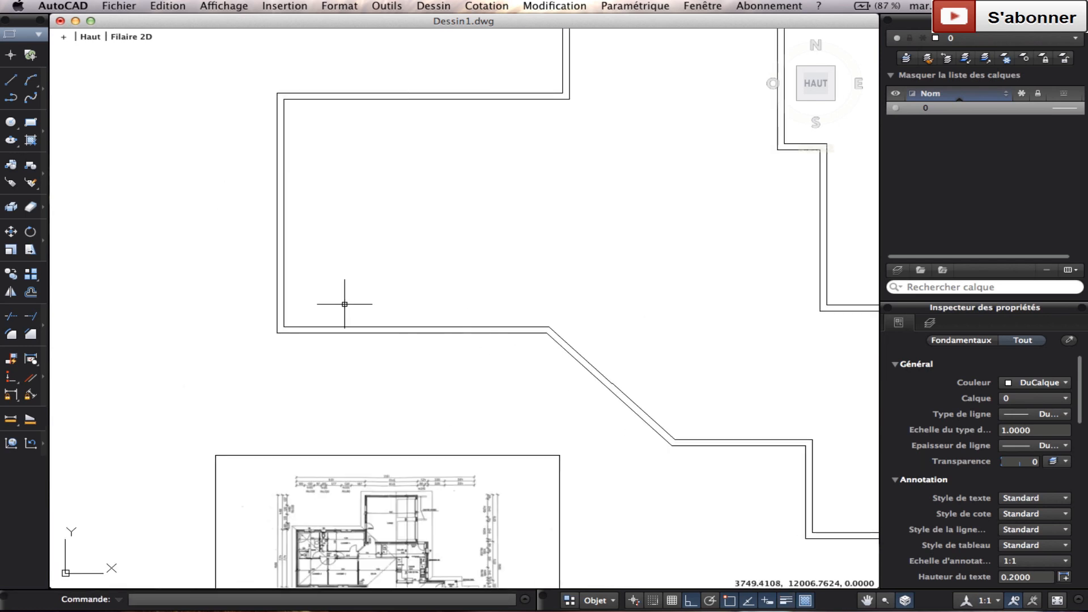
middle_drag(437, 210, 342, 315)
scroll(342, 315, down, 3)
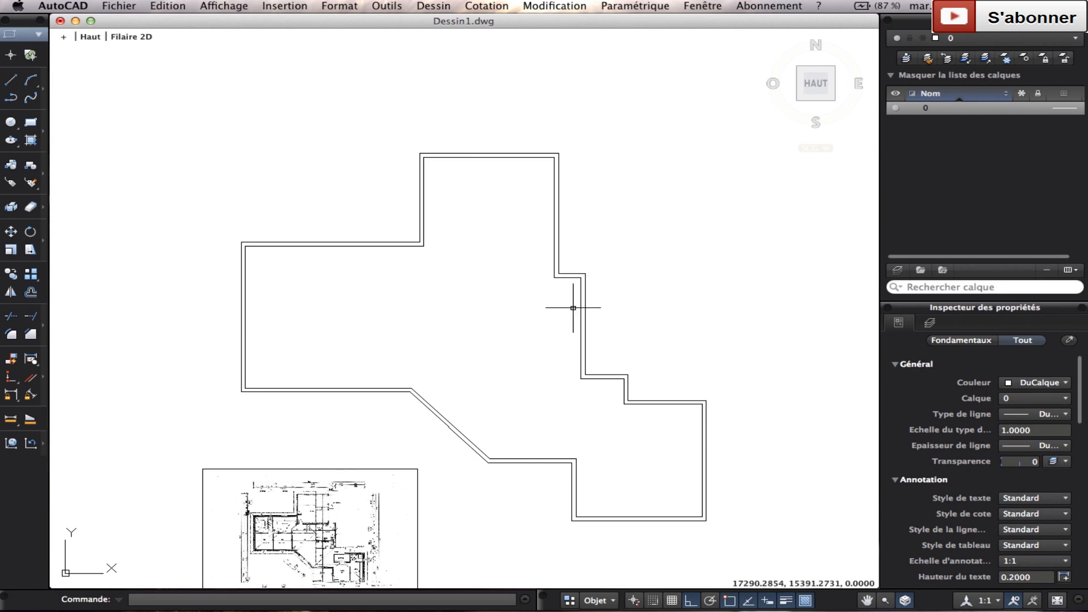
Draw a vertical line down from the upper room's lower-left inner corner and a horizontal line leftward across it from the first right-side step
scroll(377, 431, up, 6)
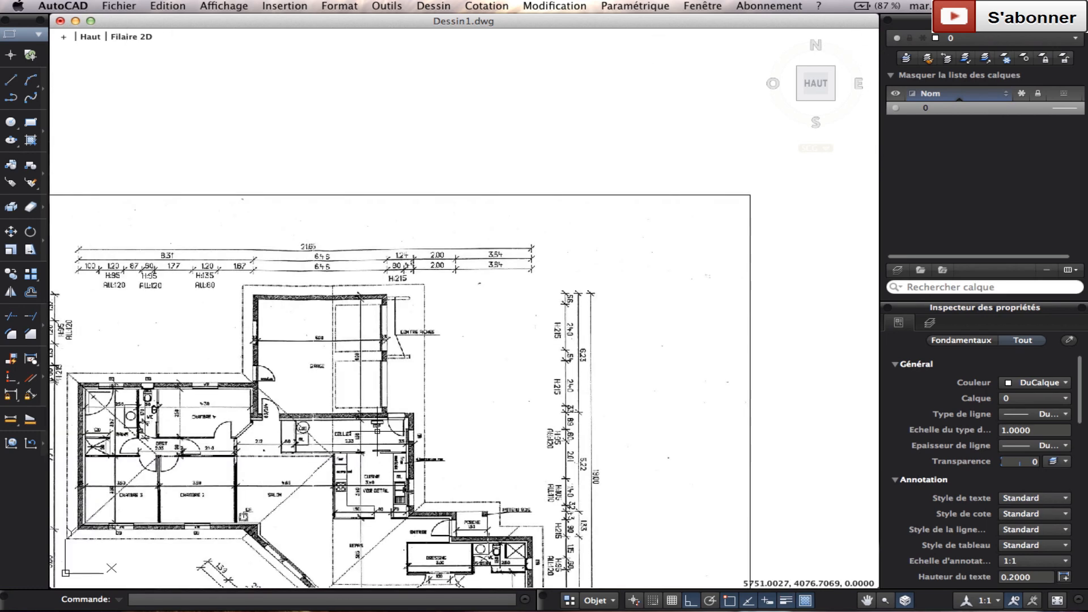
scroll(262, 418, up, 4)
scroll(253, 412, down, 8)
middle_drag(492, 276, 316, 439)
scroll(316, 433, down, 2)
click(16, 85)
scroll(258, 267, up, 3)
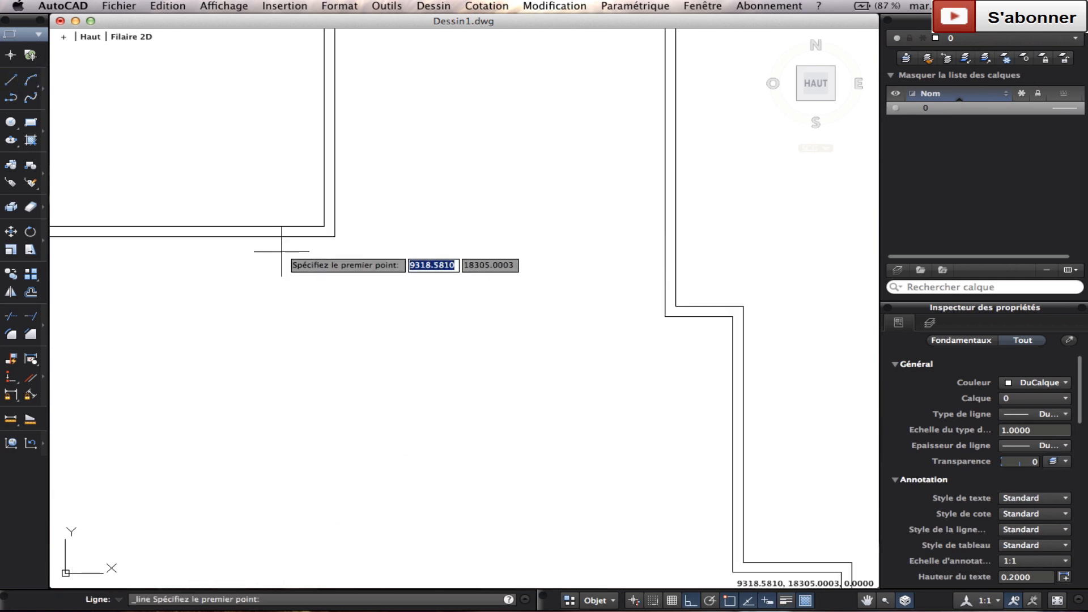
click(334, 349)
key(Return)
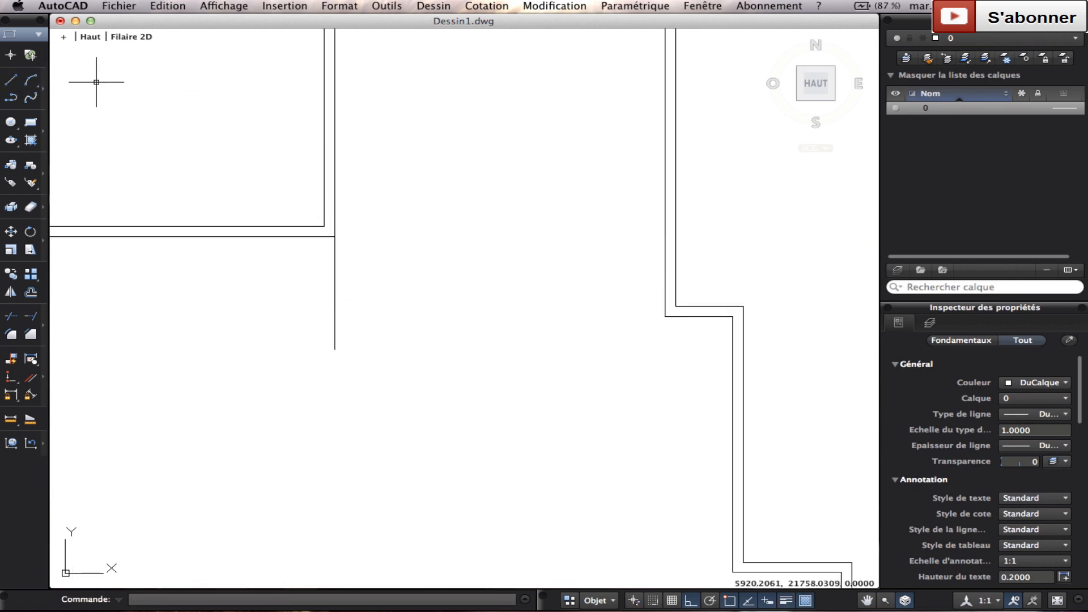
click(675, 307)
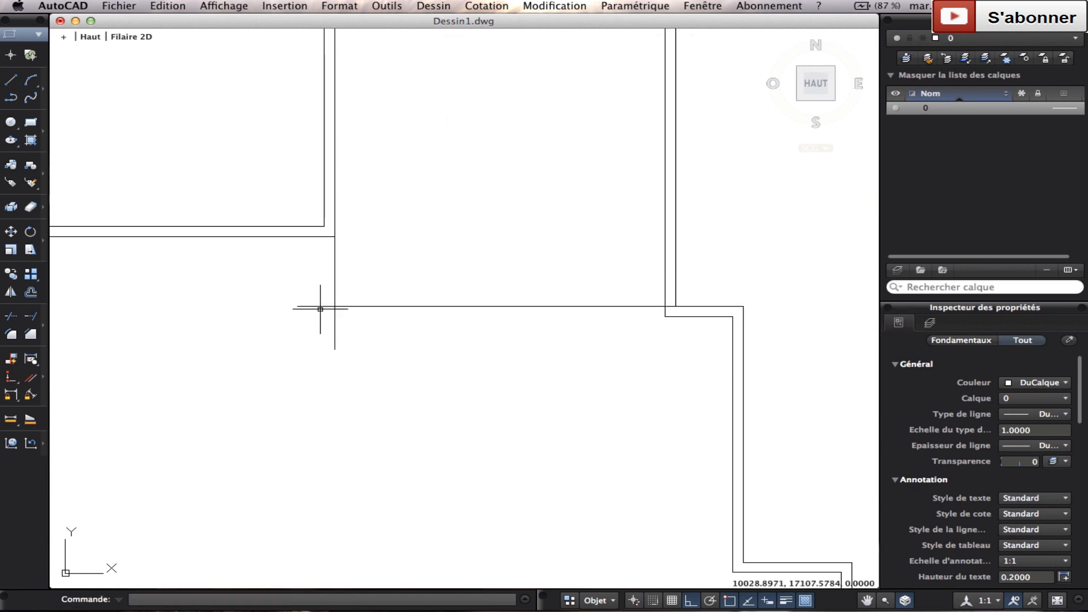
Offset the new horizontal line downward and the new vertical line leftward by the 200 wall thickness
click(29, 293)
key(Return)
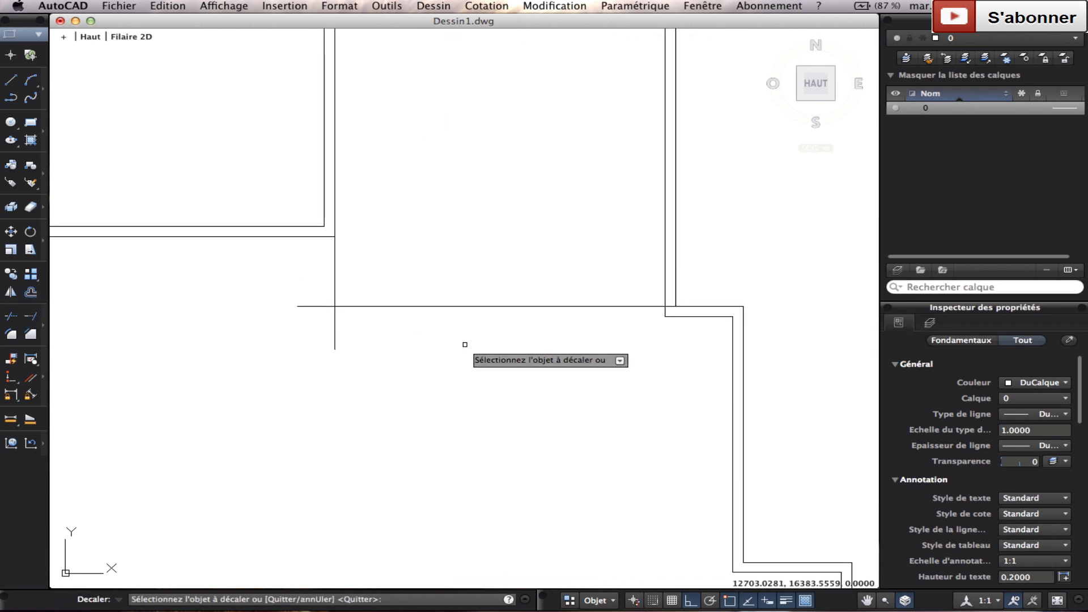
click(458, 307)
click(457, 309)
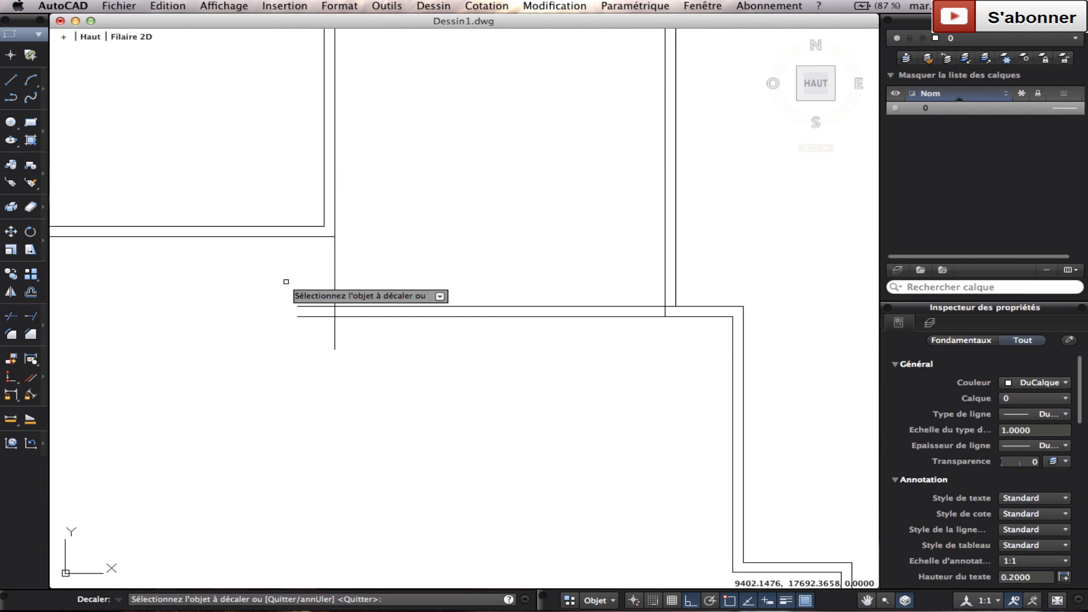
click(333, 268)
click(311, 272)
key(Return)
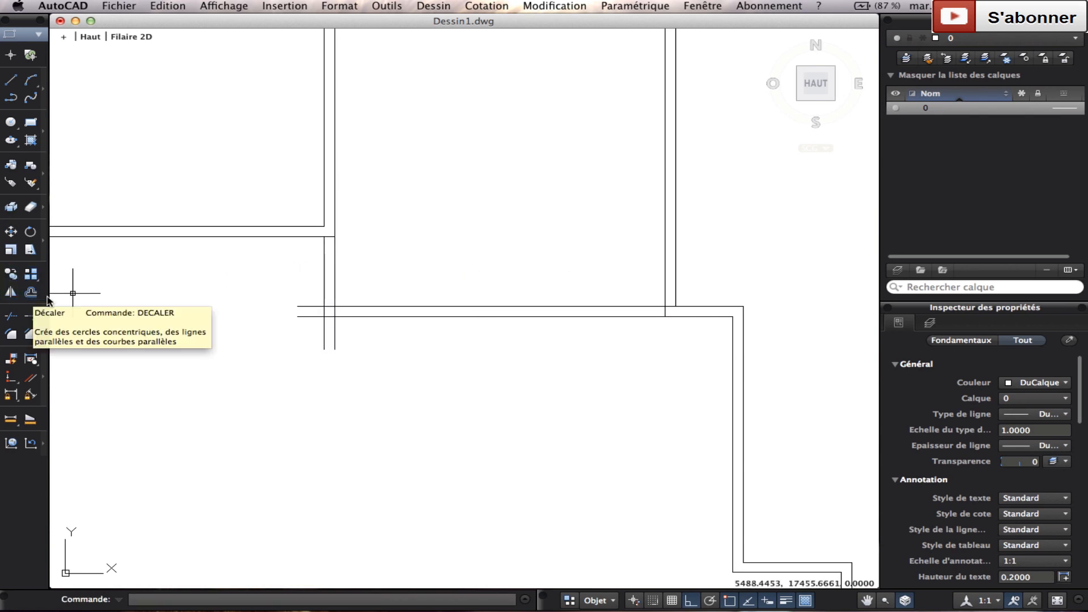
Offset the new wall's two vertical lines outward, one to each side, by about half the wall thickness
scroll(368, 333, up, 2)
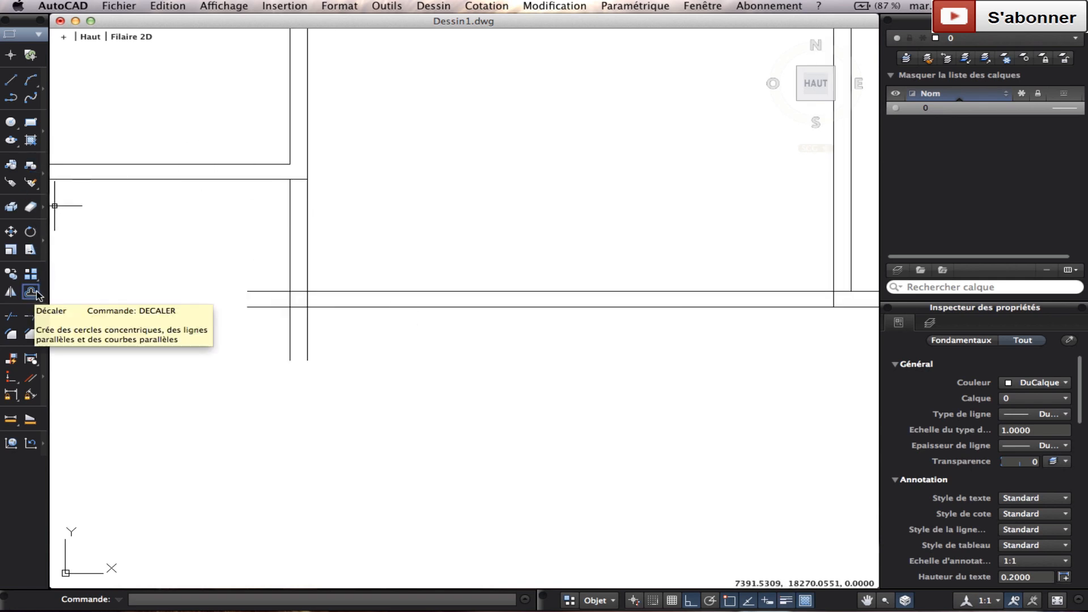
click(12, 291)
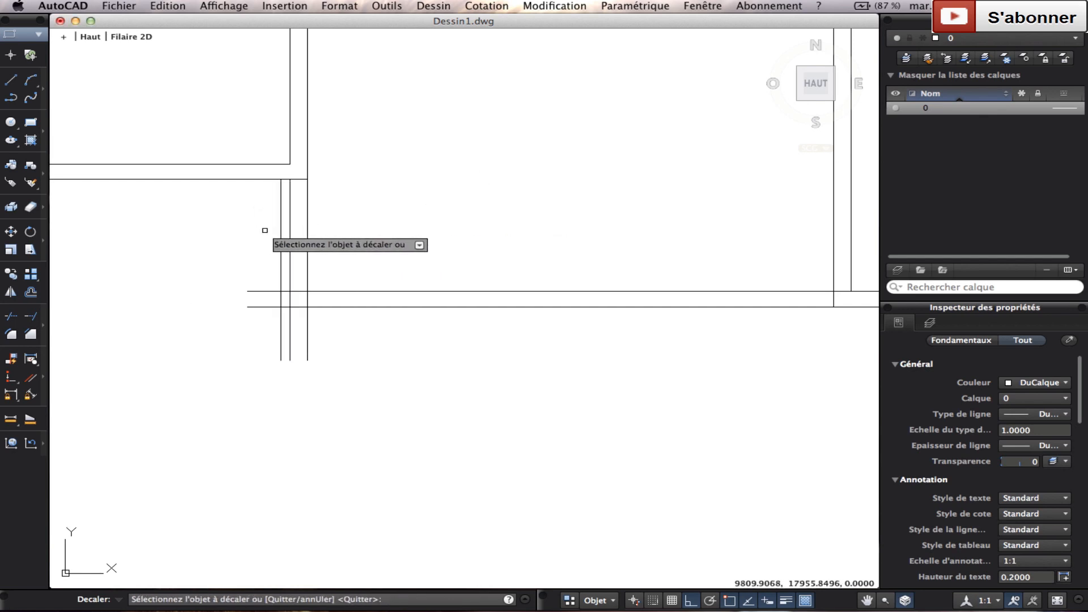
scroll(263, 233, up, 4)
scroll(400, 331, down, 4)
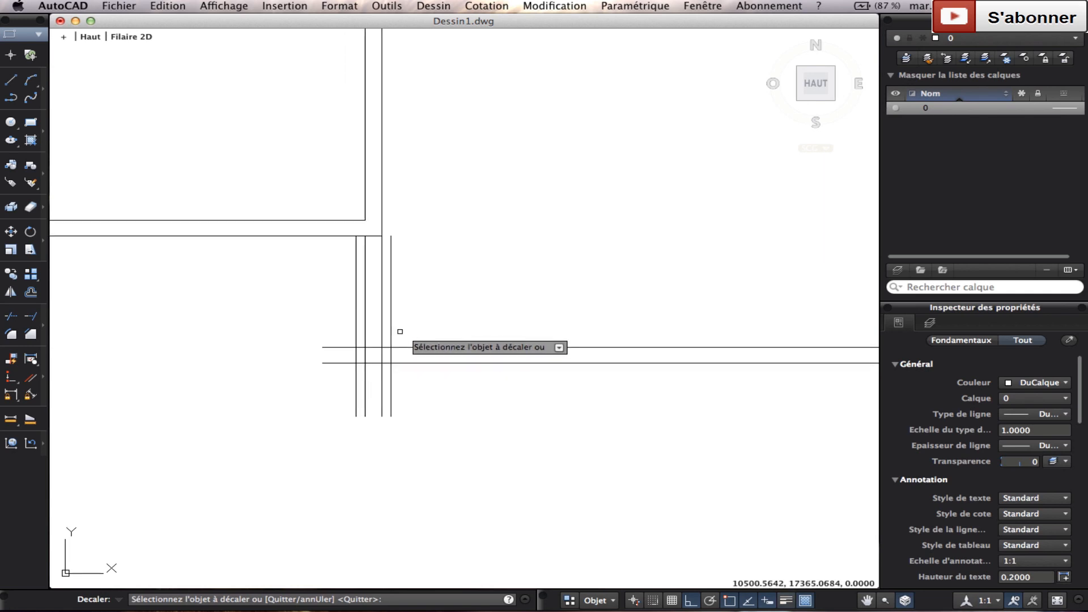
Trim the vertical lines below the new horizontal wall and cut the two outermost ones back above it
drag(410, 375, 309, 311)
click(11, 316)
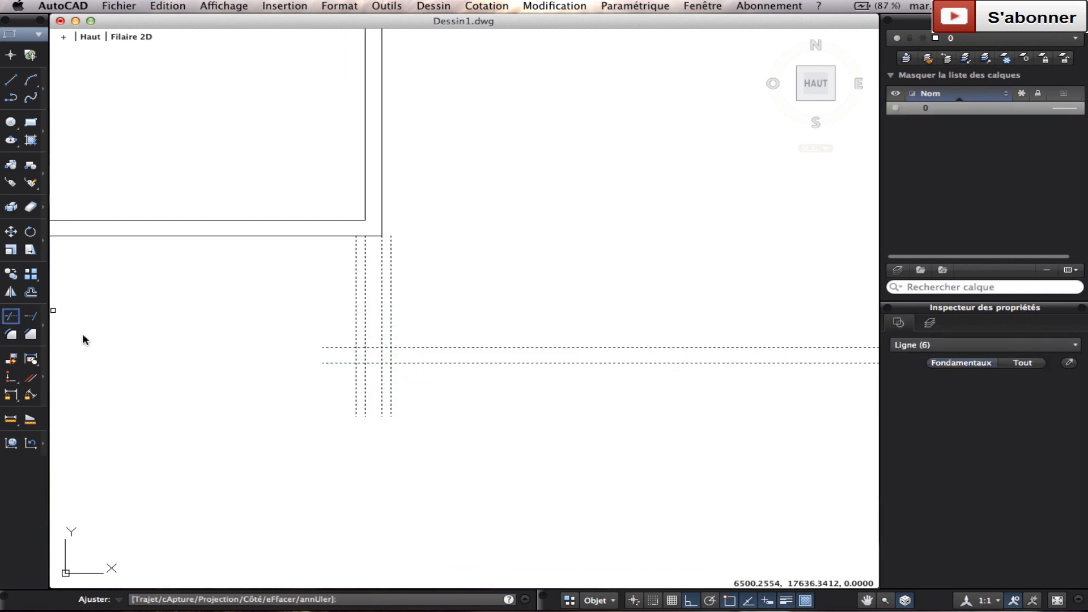
scroll(368, 383, up, 4)
click(474, 400)
click(259, 362)
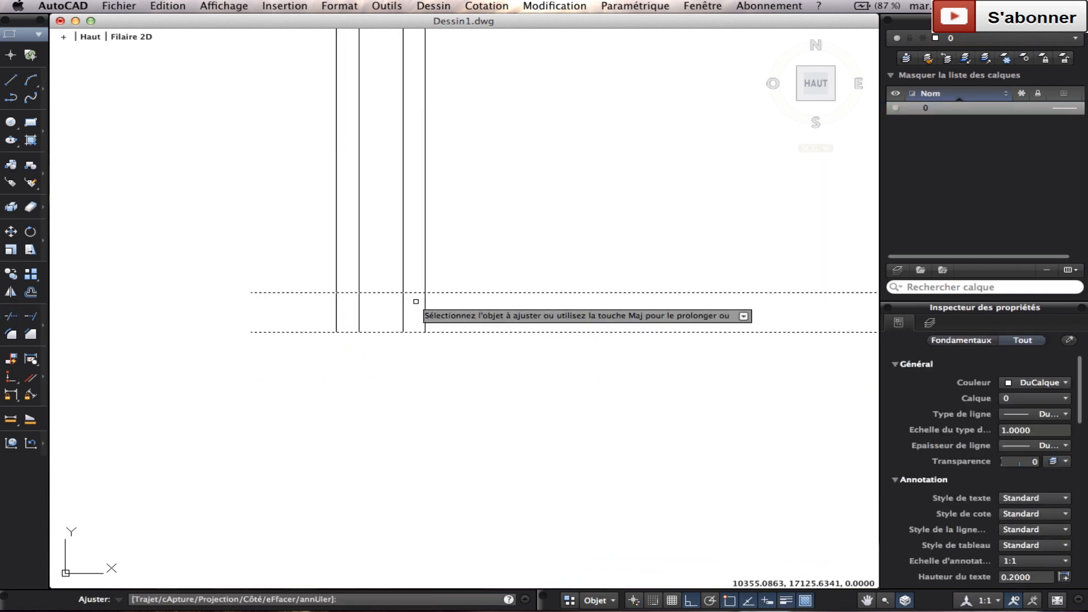
click(425, 262)
click(337, 259)
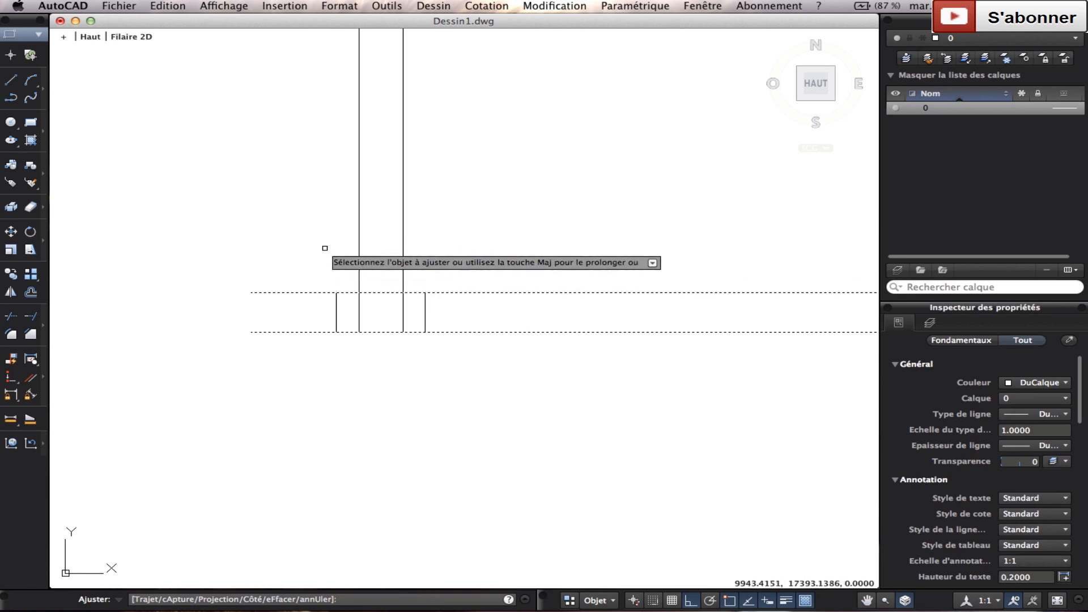
Trim the horizontal wall lines' left overhangs and the segment crossing the vertical wall, then end the Trim command
click(304, 352)
click(250, 247)
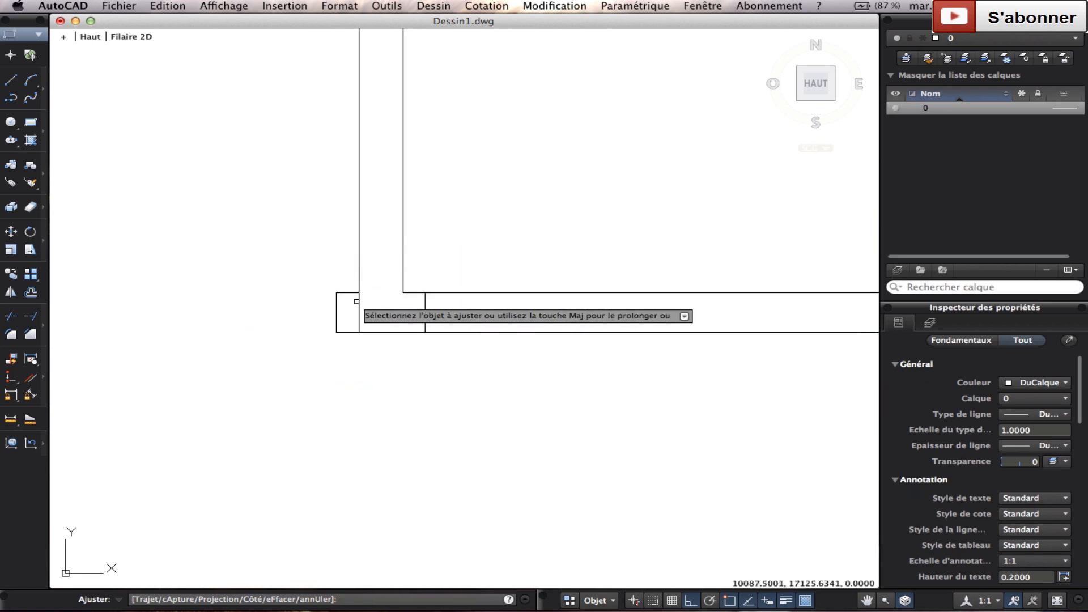
key(Escape)
scroll(381, 312, down, 5)
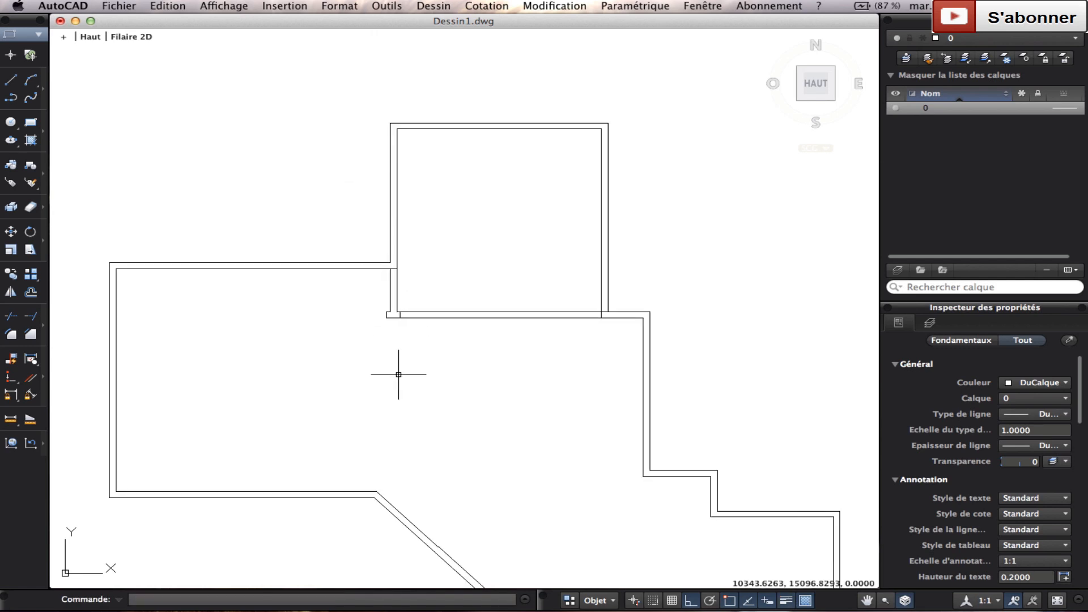
Offset the wall end's right edge line to the right inside the horizontal wall to mark the opening's other side
scroll(408, 328, up, 3)
click(32, 292)
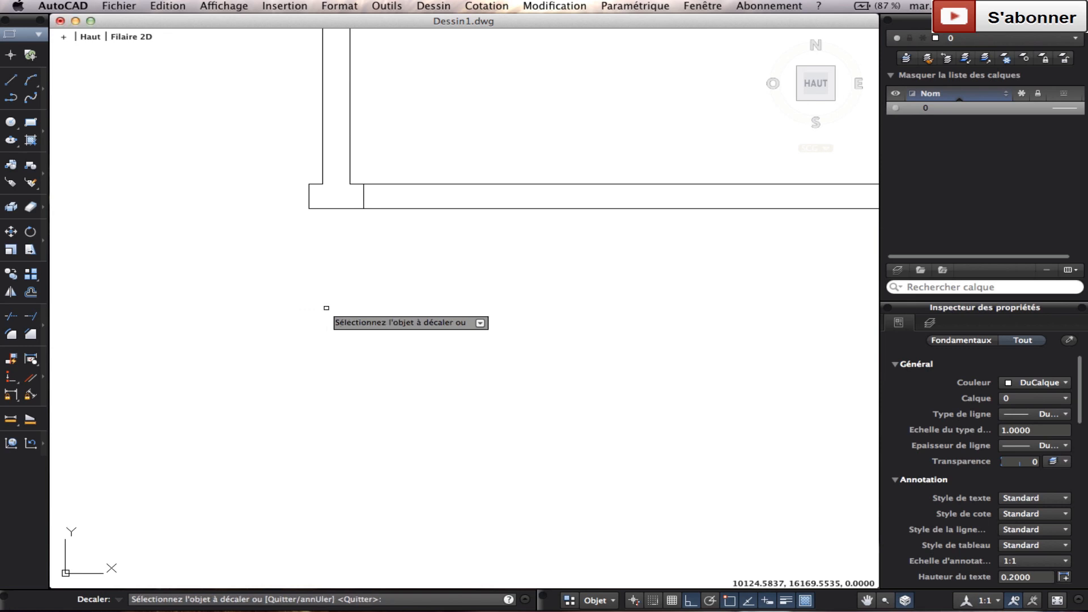
click(363, 191)
click(418, 196)
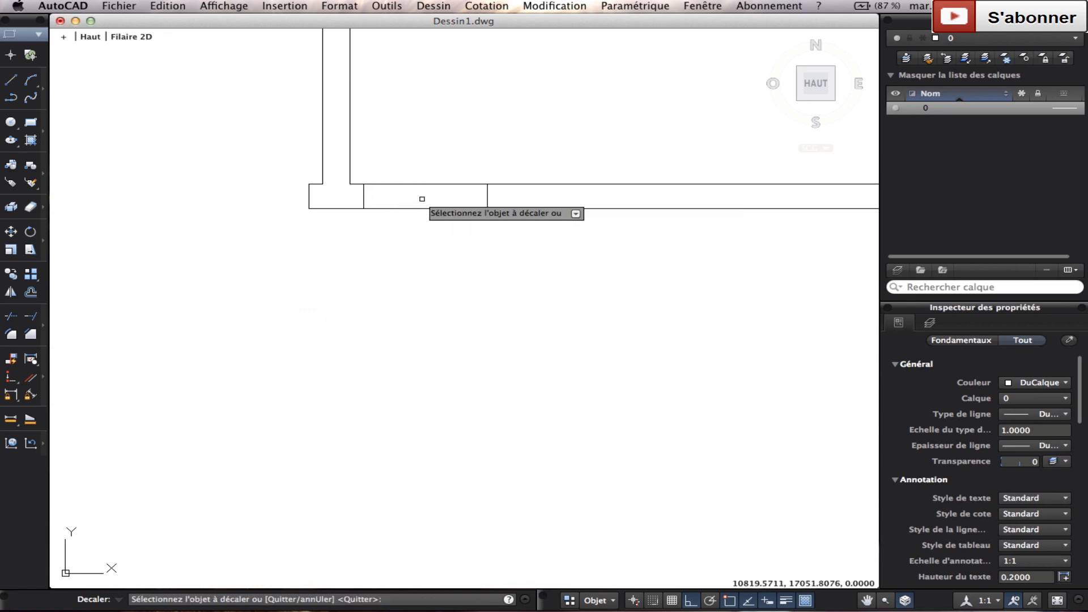
middle_drag(486, 242, 400, 270)
scroll(399, 268, down, 3)
key(Escape)
Trim both horizontal wall lines between the two short edge lines to cut the opening
scroll(428, 263, up, 5)
click(425, 264)
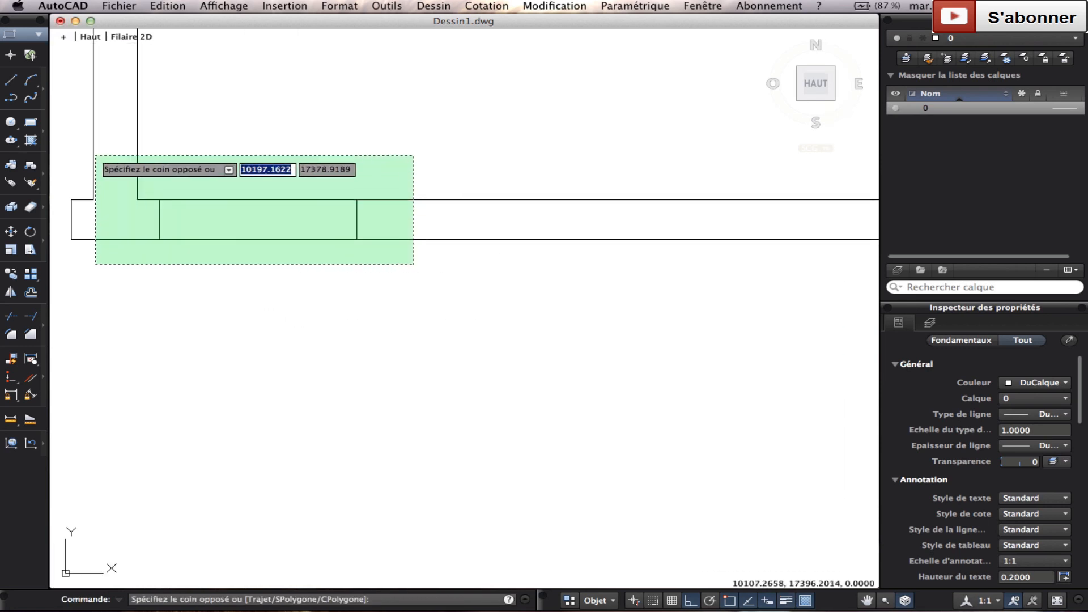
click(83, 182)
click(15, 314)
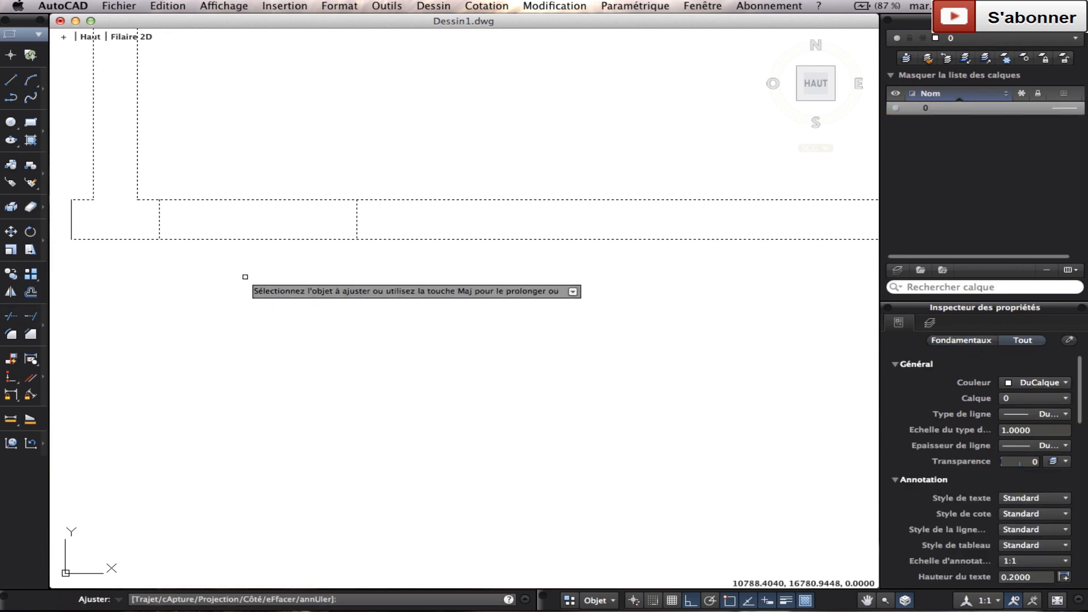
click(247, 276)
click(209, 123)
scroll(254, 178, down, 5)
Trim the horizontal wall line's segment that crosses the vertical wall above the opening, then end the Trim command
scroll(304, 197, up, 5)
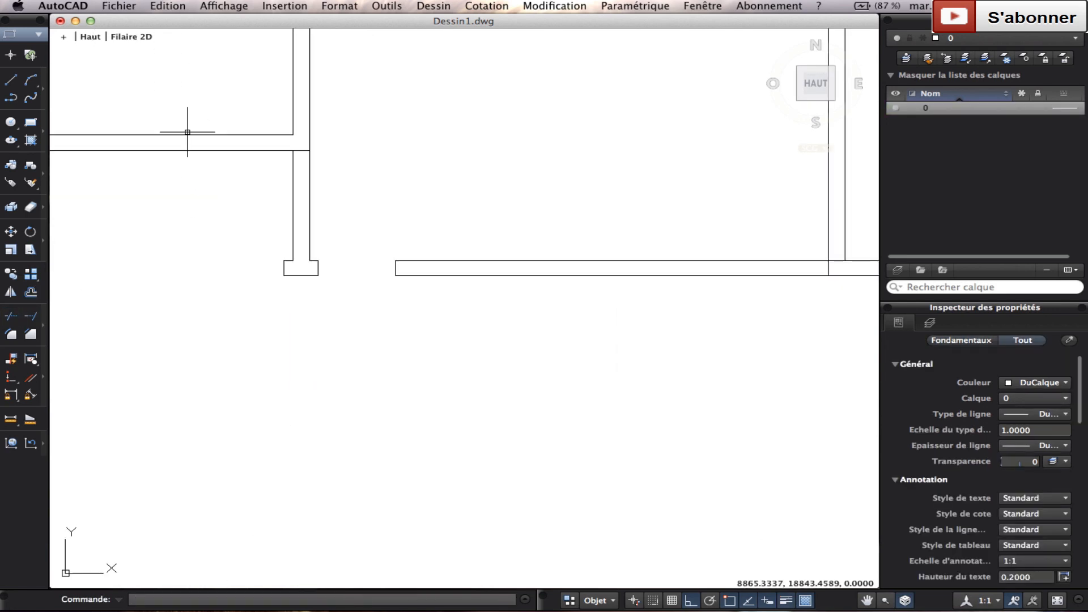
click(457, 270)
click(236, 92)
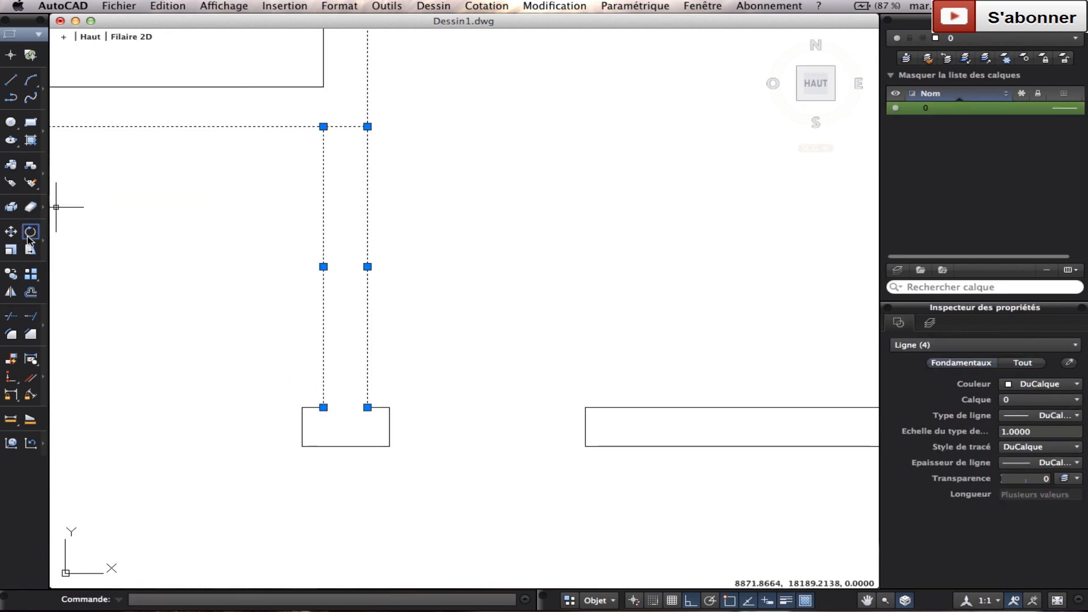
click(11, 315)
scroll(384, 147, down, 5)
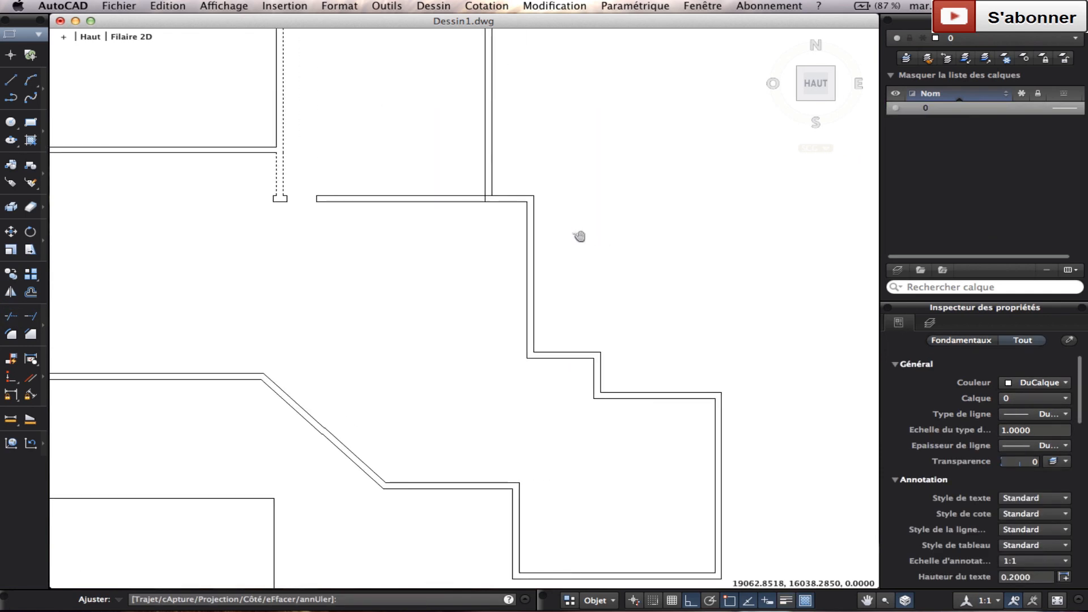
key(Escape)
Trim the line segments crossing the junction where the garage's right wall meets the horizontal wall below it
scroll(579, 236, up, 5)
click(406, 195)
click(250, 97)
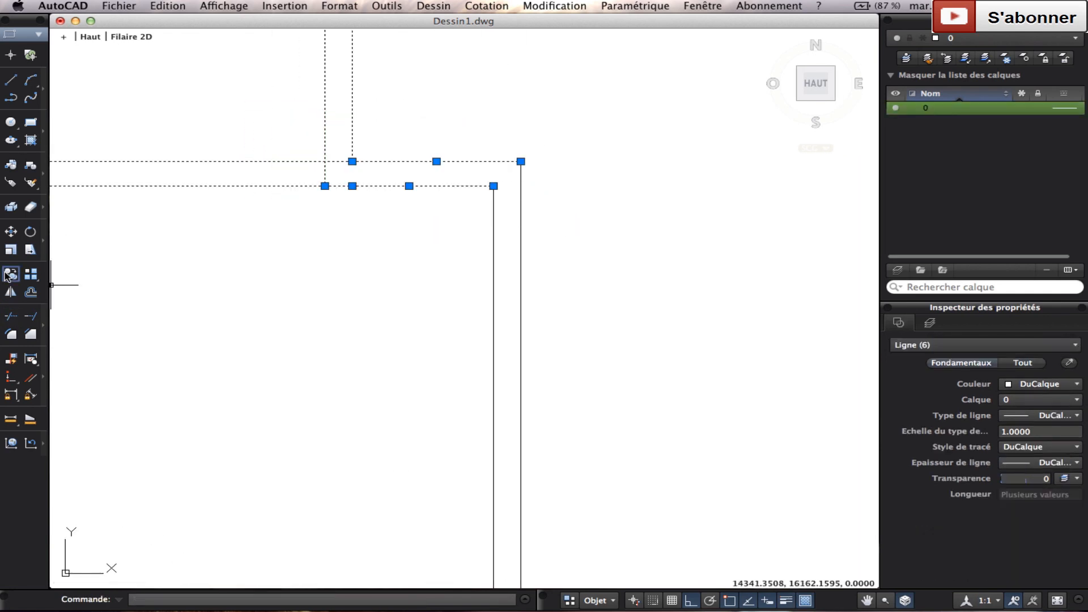
click(20, 316)
click(310, 183)
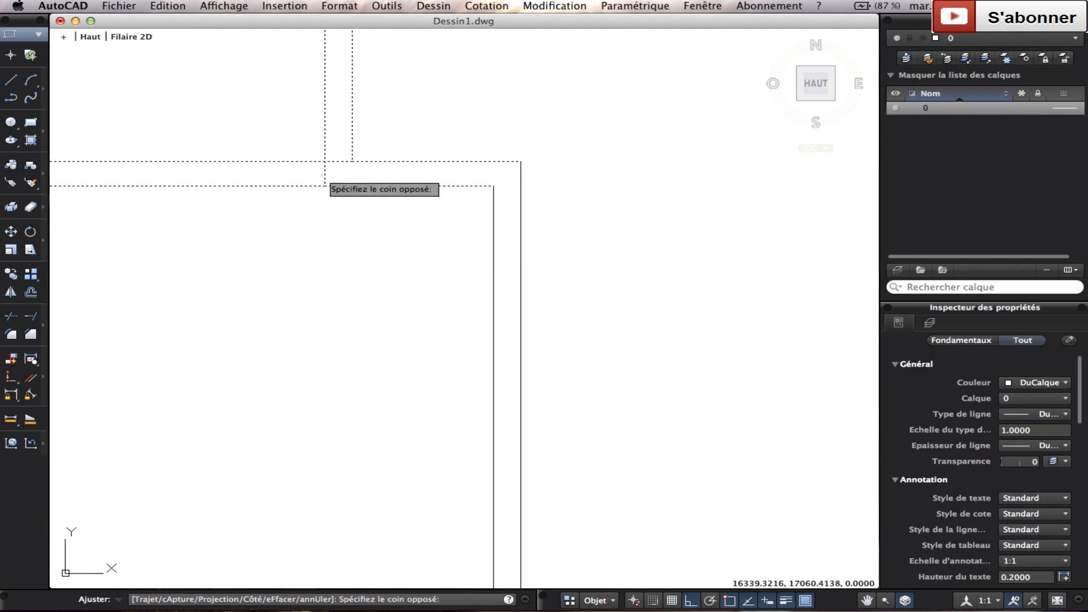
click(326, 172)
click(329, 164)
click(327, 159)
key(Escape)
scroll(345, 169, down, 5)
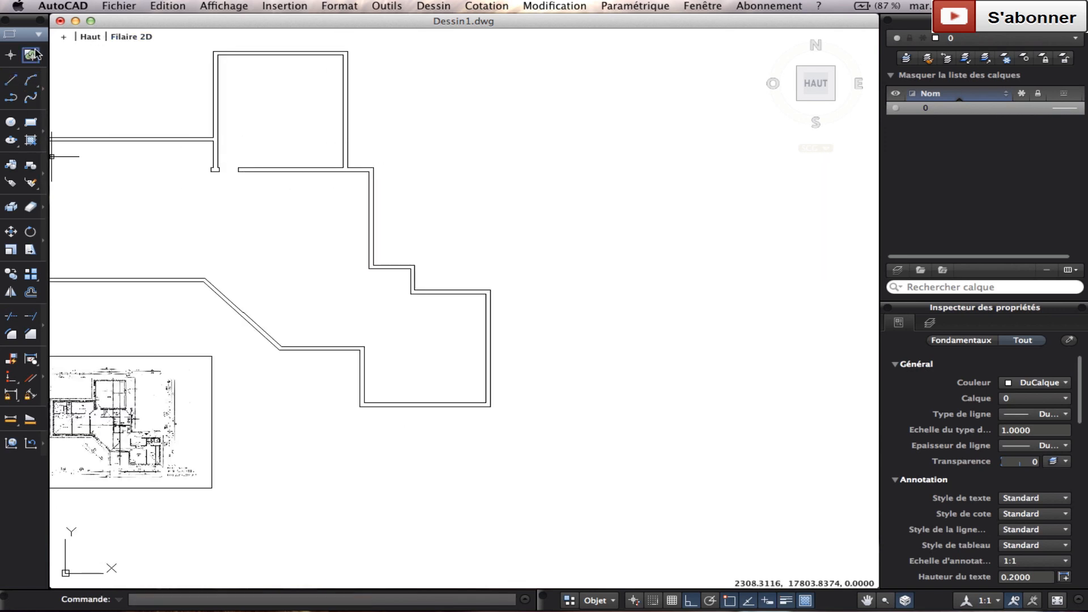
click(37, 36)
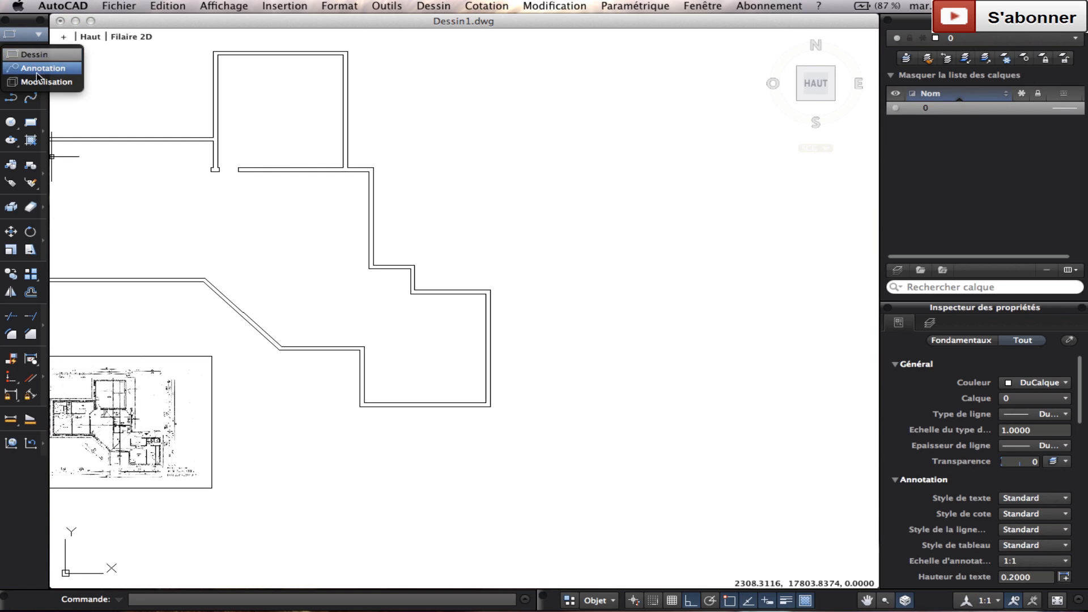
click(38, 42)
Examine the garage and the dimension chain beside it on the imported plan to find the right wall's opening positions
scroll(133, 110, down, 4)
middle_drag(210, 183, 339, 173)
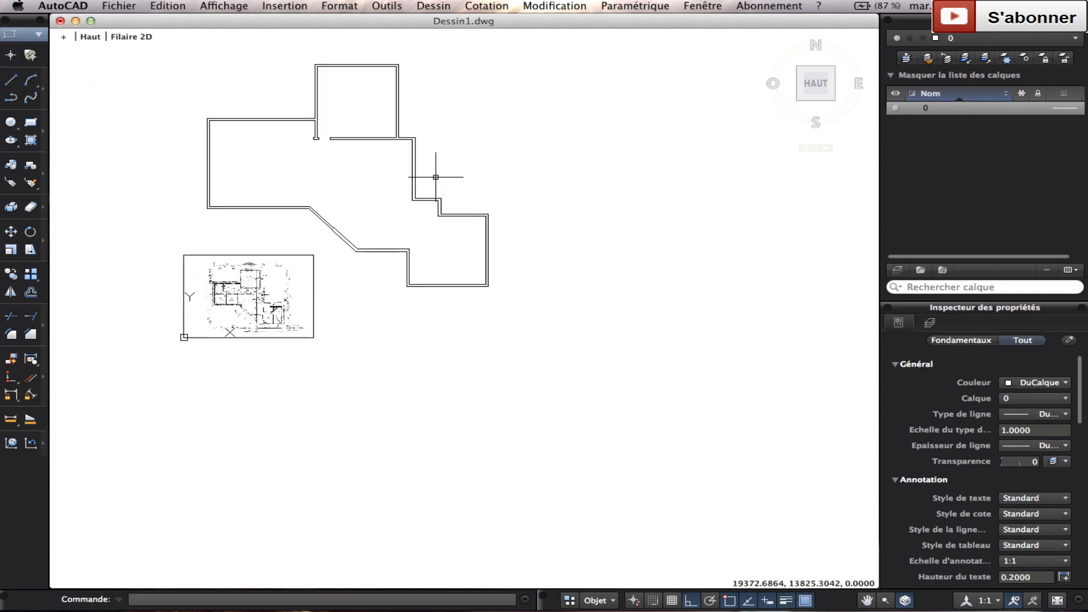
scroll(331, 219, up, 6)
scroll(330, 239, down, 2)
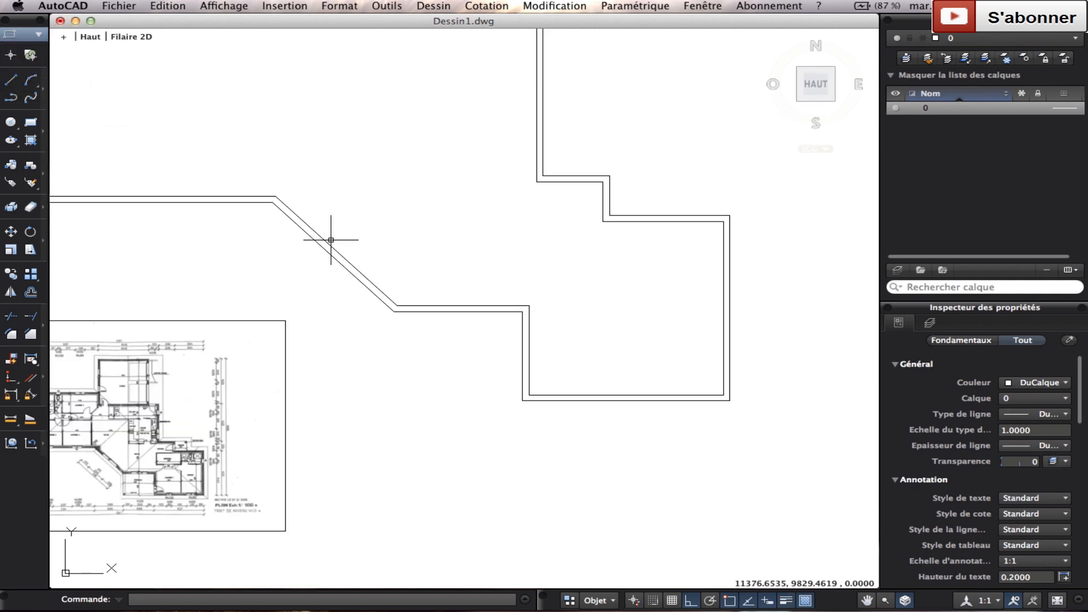
middle_drag(405, 236, 437, 215)
scroll(178, 380, down, 2)
scroll(315, 255, up, 6)
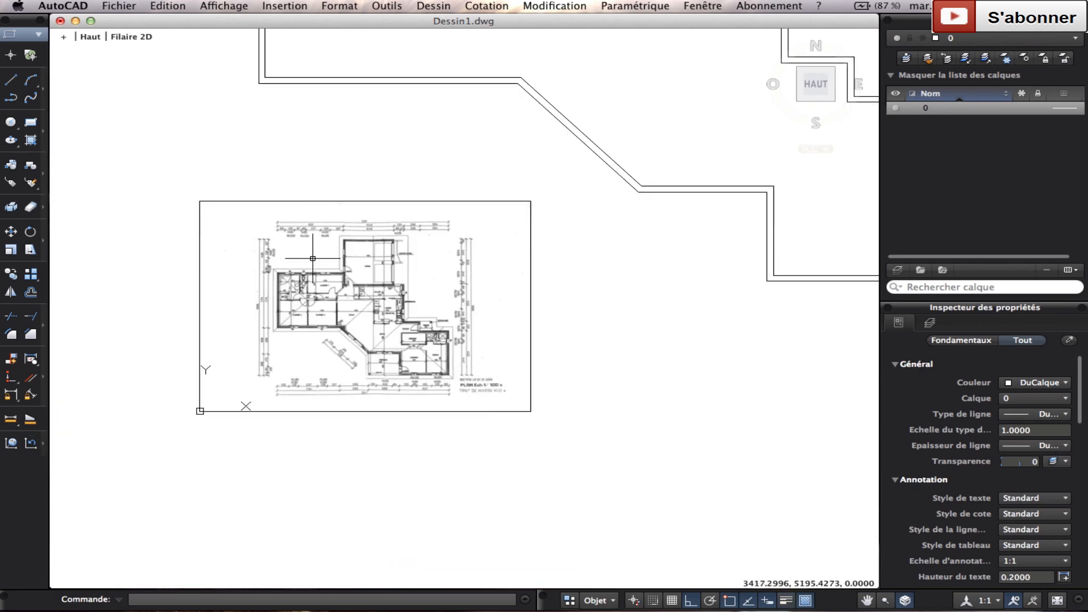
scroll(443, 310, up, 4)
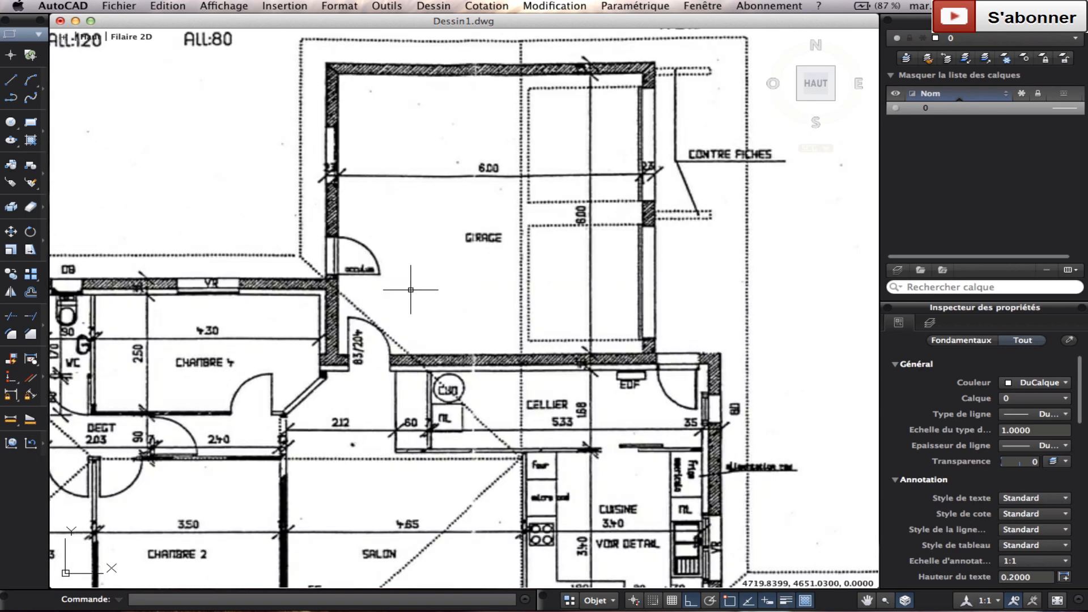
scroll(380, 291, up, 2)
scroll(355, 236, down, 2)
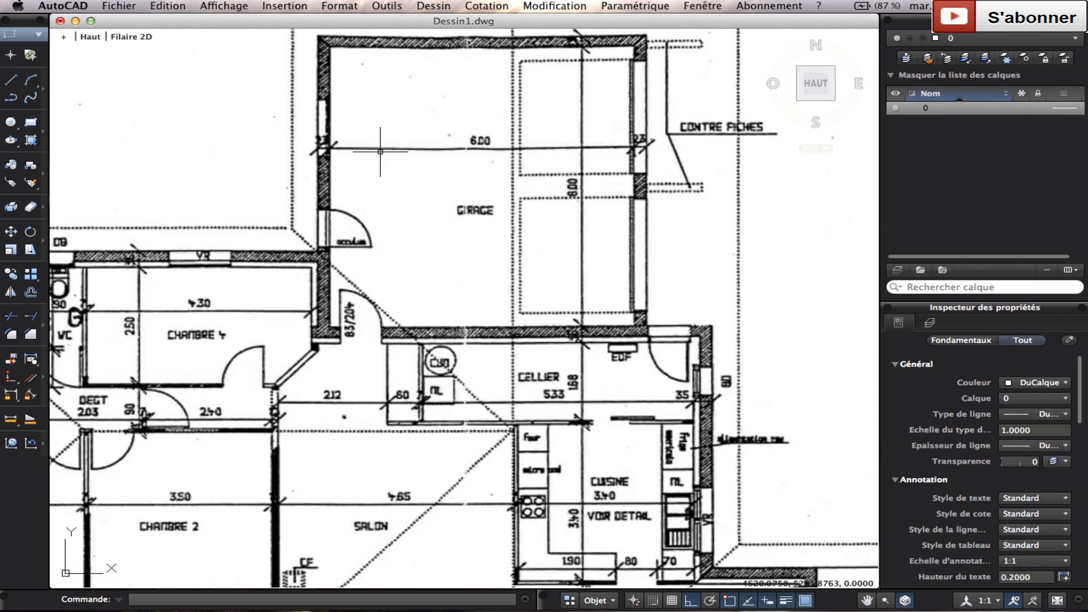
middle_drag(560, 132, 270, 212)
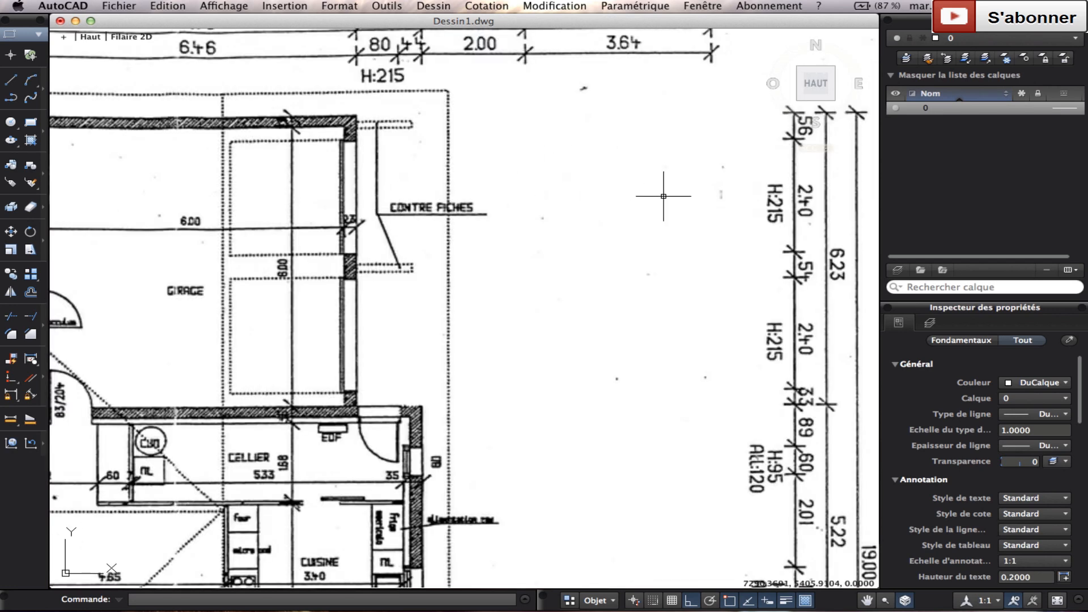
scroll(683, 192, down, 5)
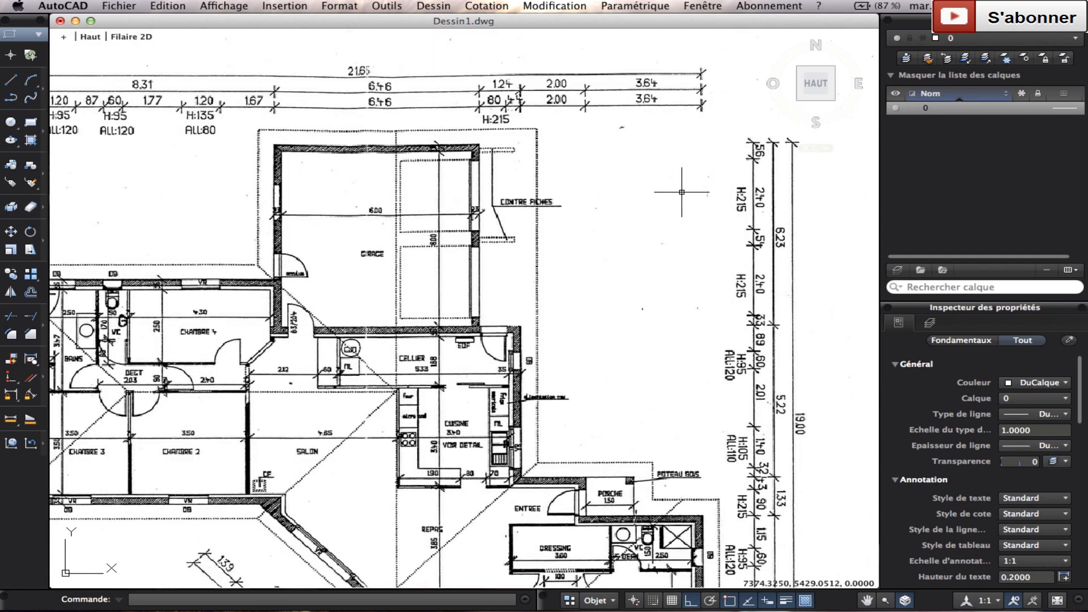
scroll(352, 235, up, 4)
scroll(470, 176, up, 2)
scroll(471, 176, up, 5)
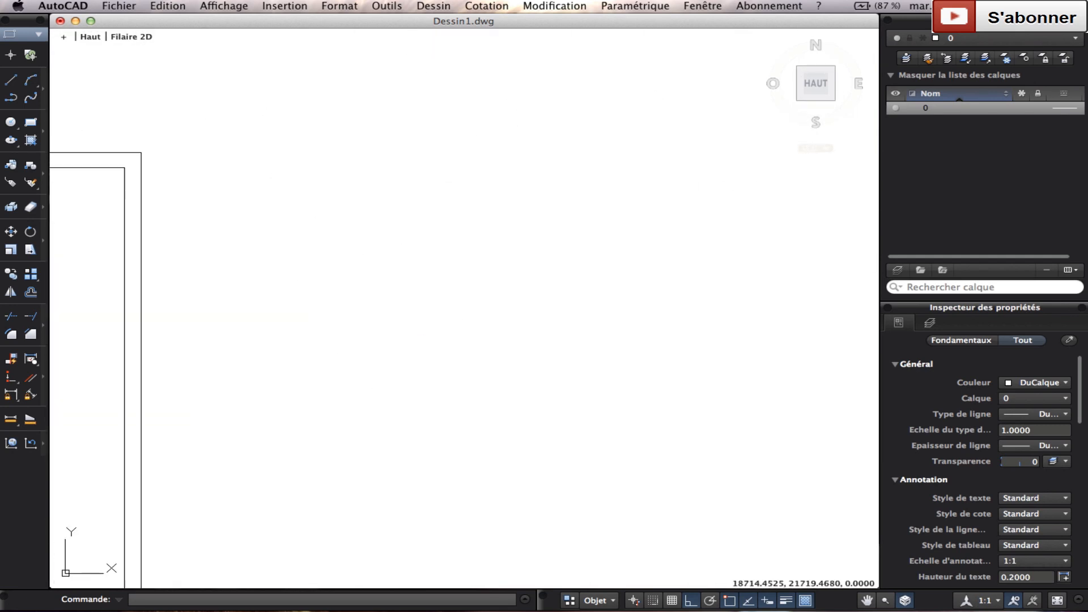
Offset the garage's outer top wall line 560 downward to mark the first door opening's upper edge
click(28, 291)
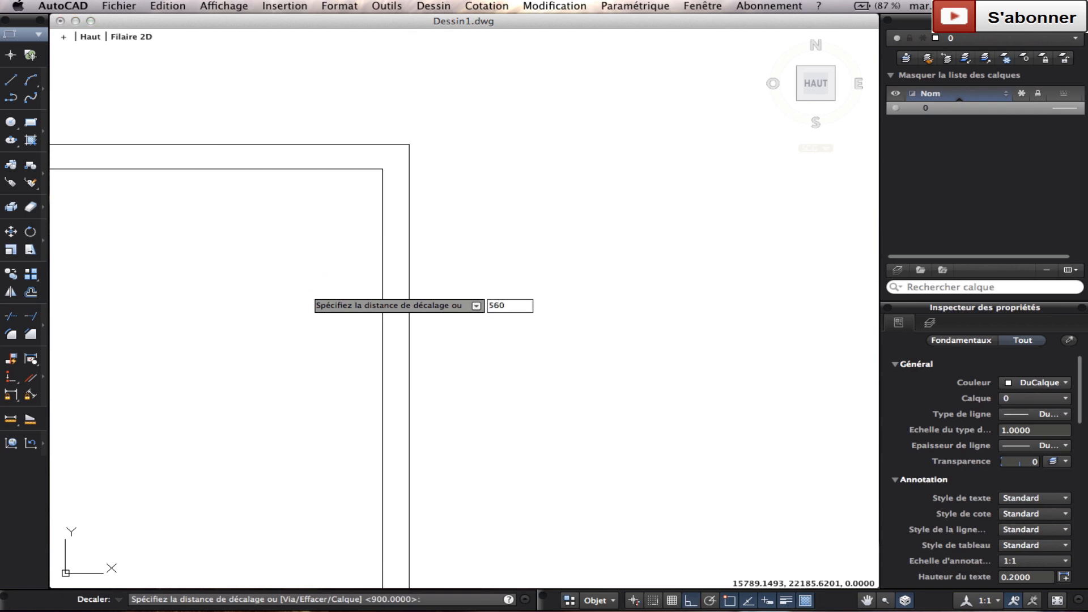
key(Return)
click(369, 144)
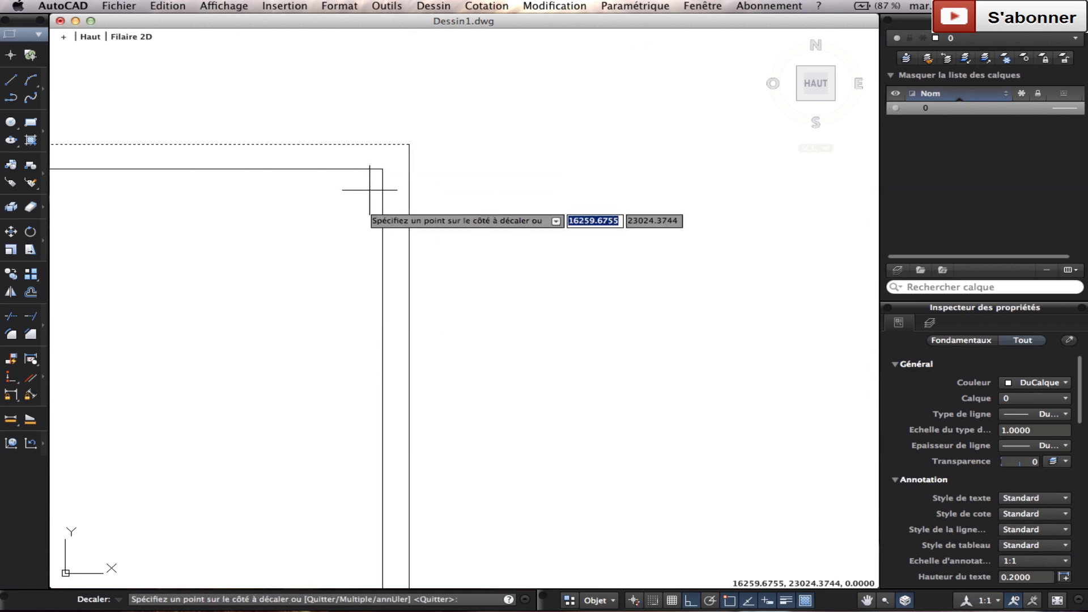
click(369, 218)
key(Return)
Check the first garage door opening's height along the right wall on the imported plan
right_click(451, 231)
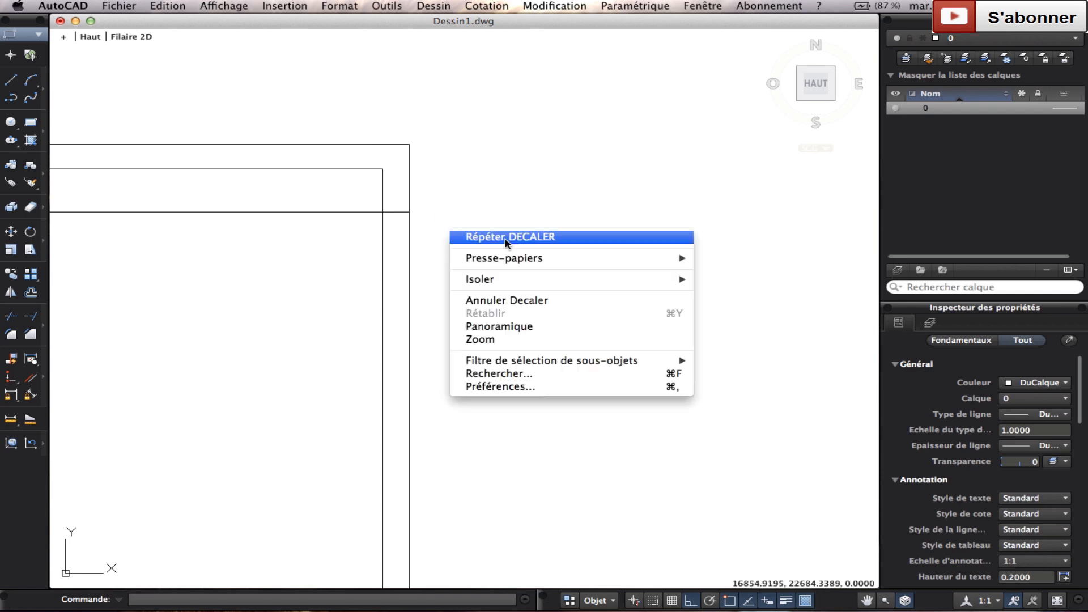
click(433, 289)
scroll(430, 306, down, 10)
mouse_move(431, 518)
middle_down()
mouse_move(445, 416)
mouse_move(546, 220)
middle_up()
scroll(422, 317, up, 4)
scroll(339, 185, up, 4)
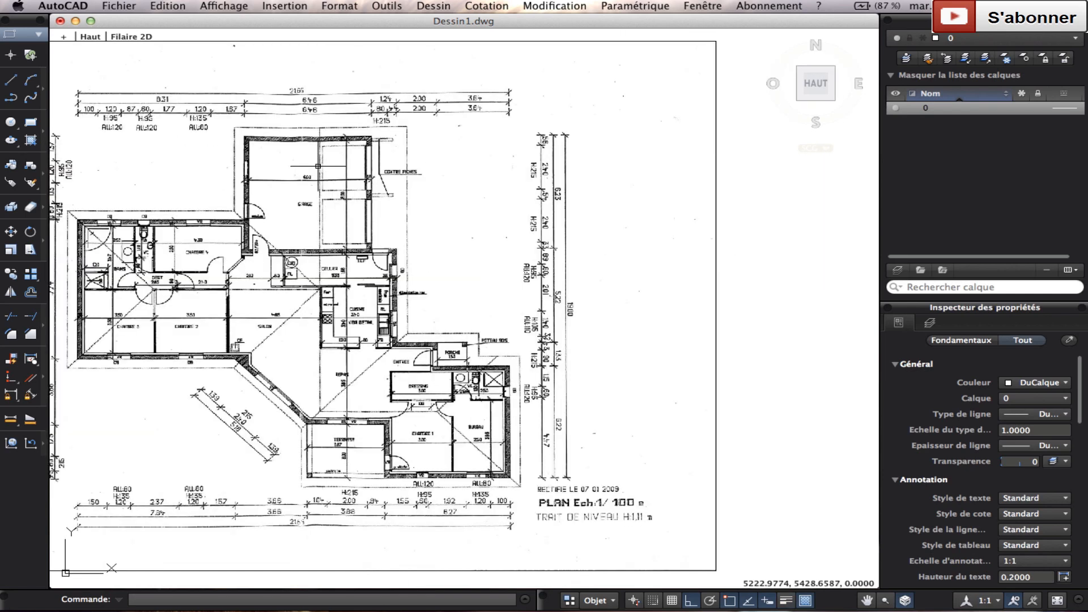
scroll(318, 166, up, 2)
scroll(630, 198, down, 5)
middle_drag(631, 198, 610, 235)
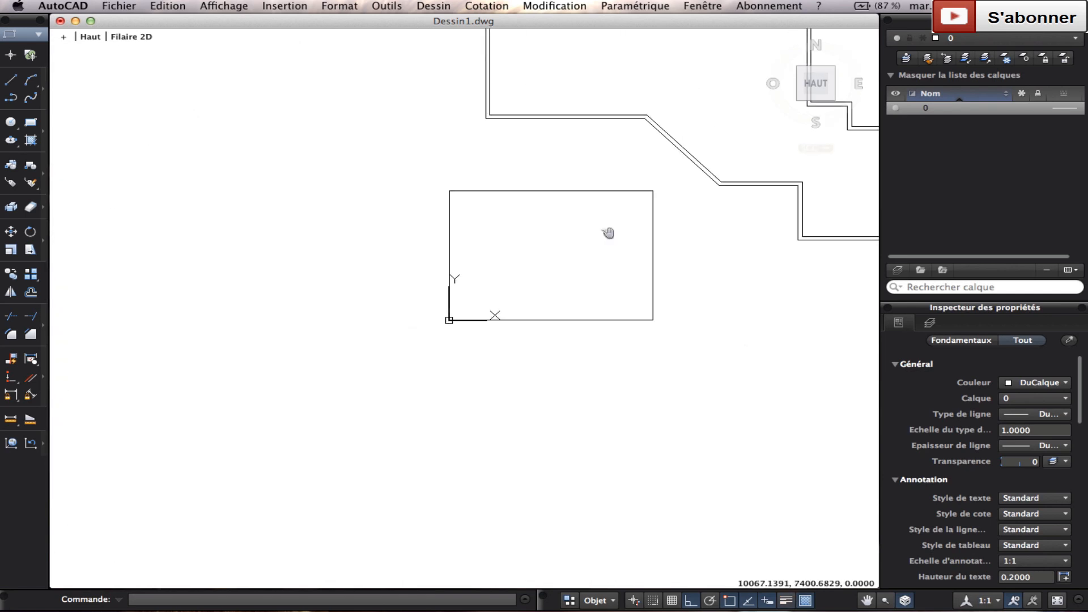
scroll(529, 126, down, 2)
scroll(529, 127, up, 1)
Offset the opening's upper edge line 2400 downward to mark the first garage opening's lower edge
right_click(539, 125)
click(583, 132)
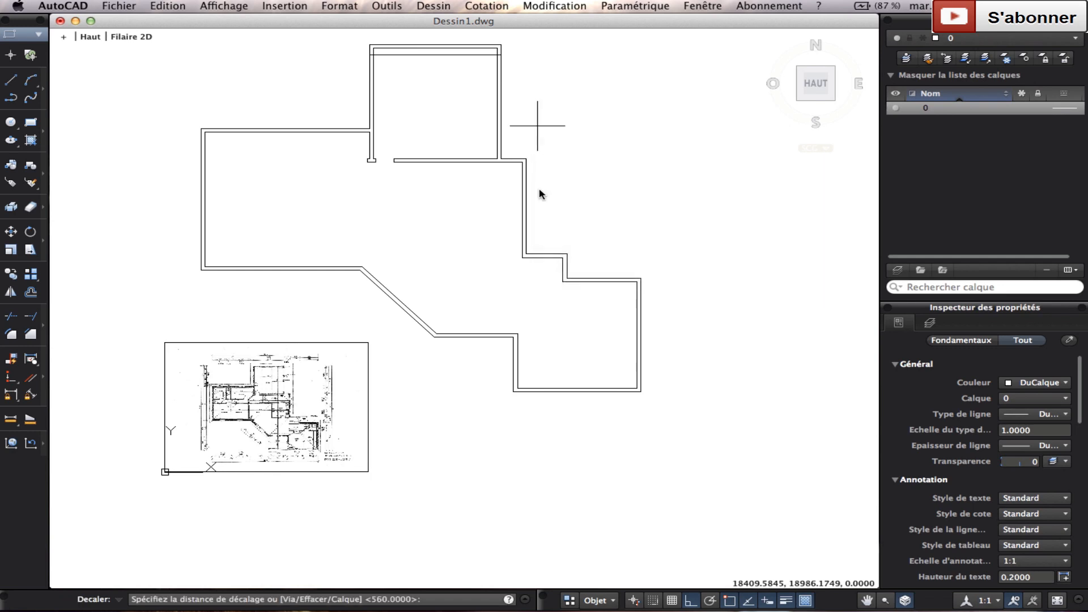
key(Return)
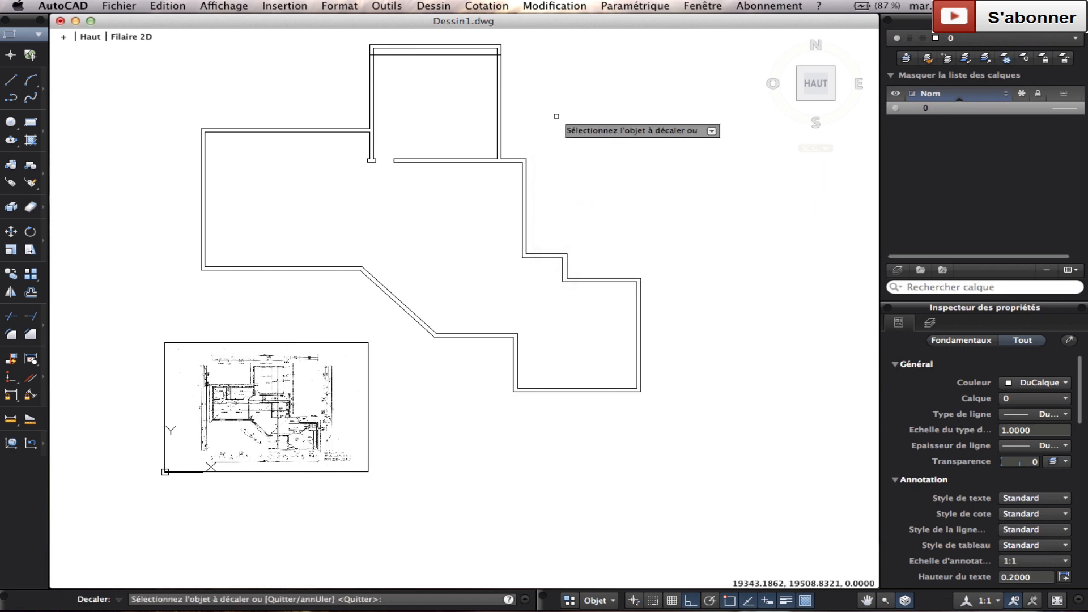
click(469, 55)
click(477, 127)
scroll(497, 110, up, 4)
key(Escape)
Trim the garage's right wall between the two edge lines and cut those lines back to the wall's thickness
click(498, 206)
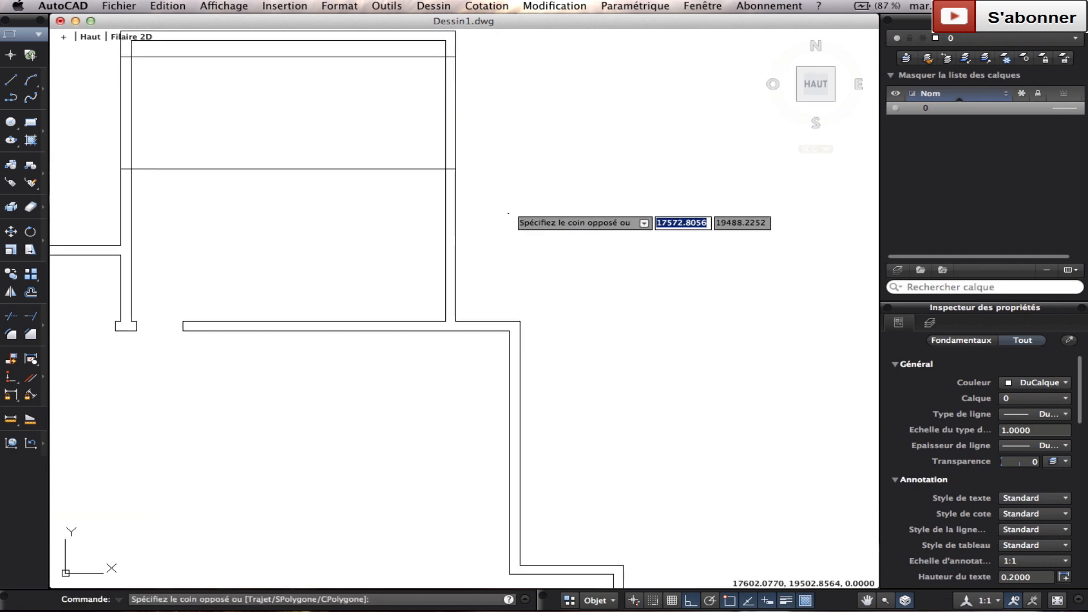
click(389, 48)
click(32, 320)
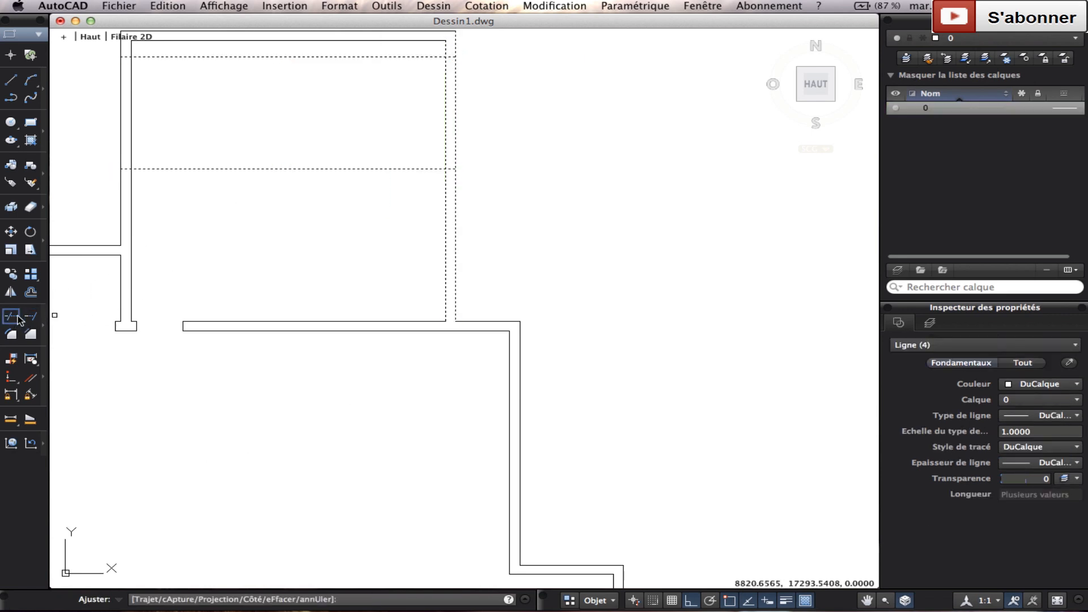
click(381, 201)
click(354, 49)
click(566, 143)
click(425, 104)
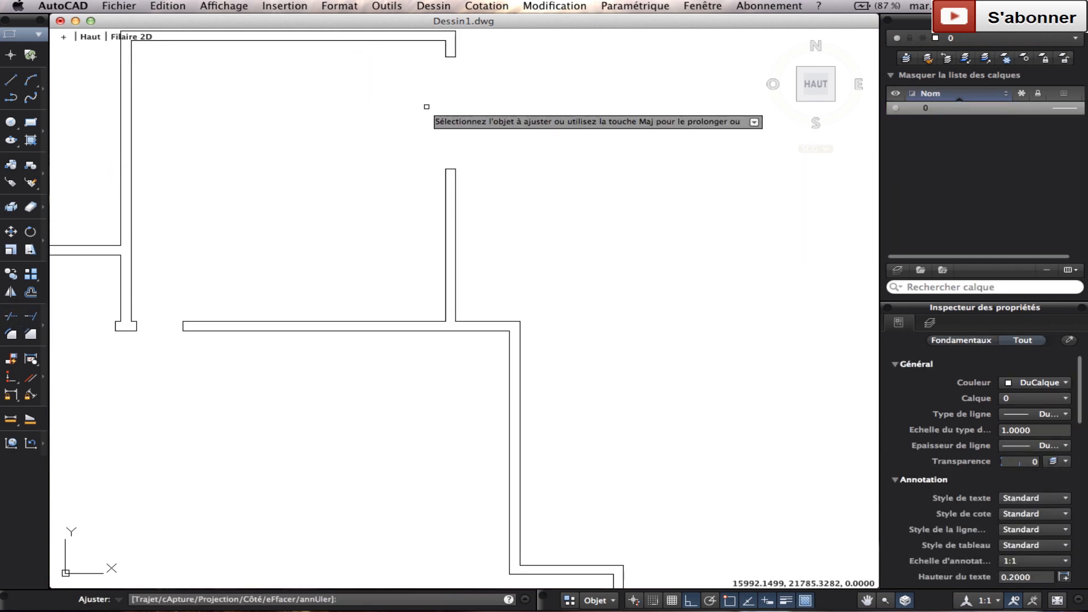
key(Escape)
Examine the imported plan's dimensions for the pier between the garage openings and for the second opening
scroll(389, 238, down, 5)
scroll(238, 396, up, 8)
scroll(420, 286, down, 5)
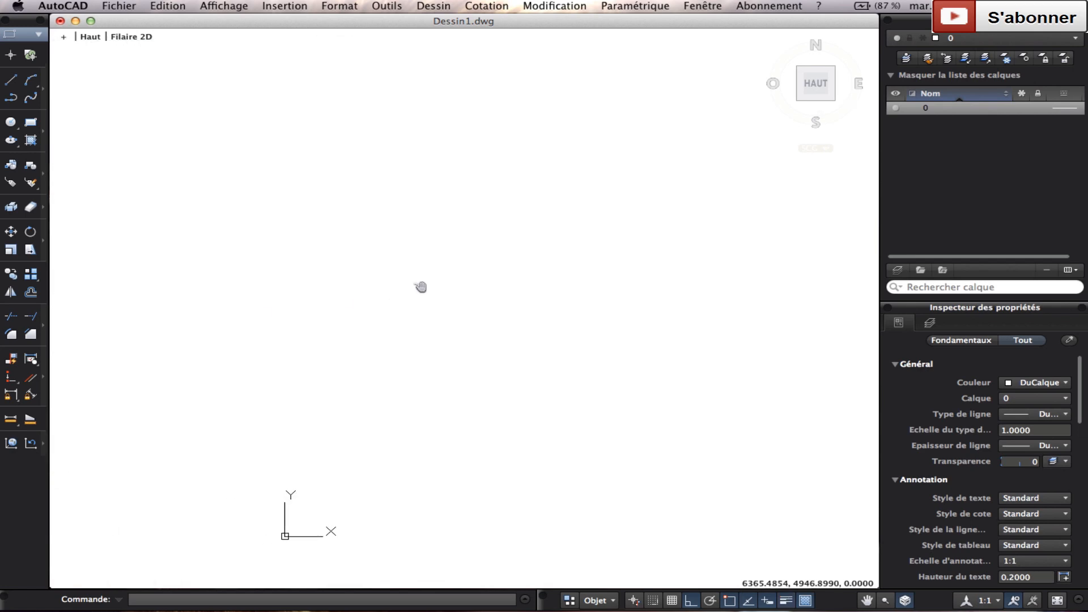
scroll(303, 272, up, 7)
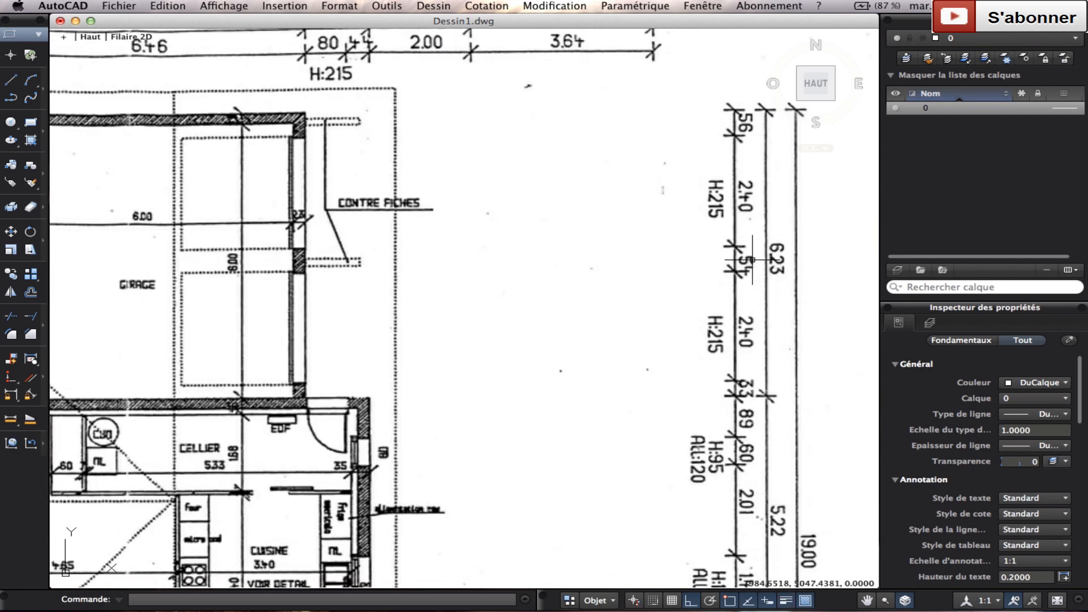
scroll(748, 323, down, 5)
scroll(282, 376, up, 8)
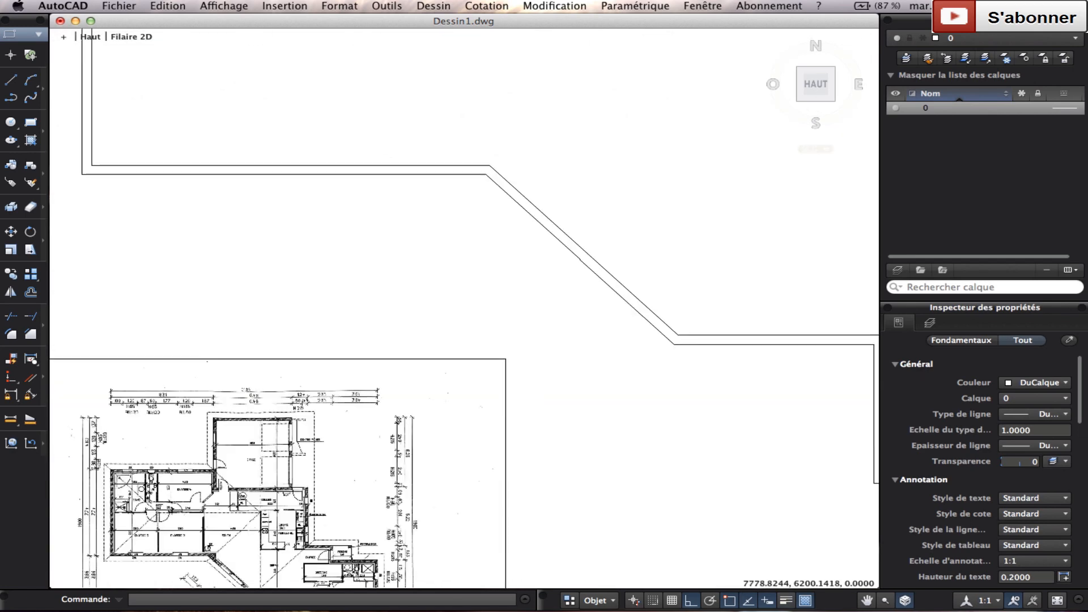
middle_drag(282, 376, 396, 325)
scroll(371, 211, down, 2)
scroll(272, 204, up, 4)
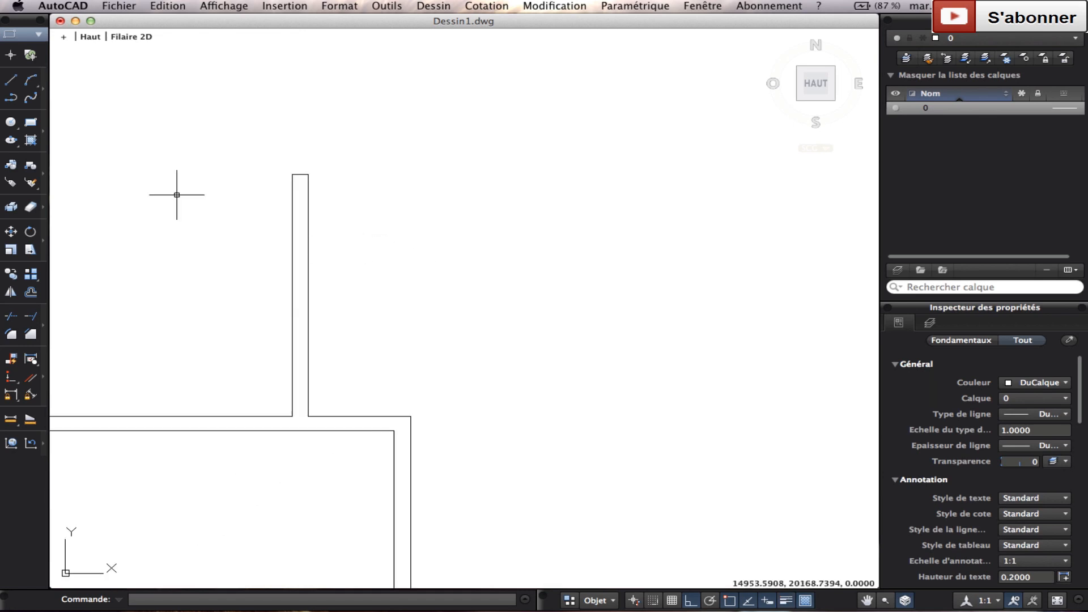
Offset the remaining right wall's upper end line downward by the plan's 54 cm pier width
click(32, 292)
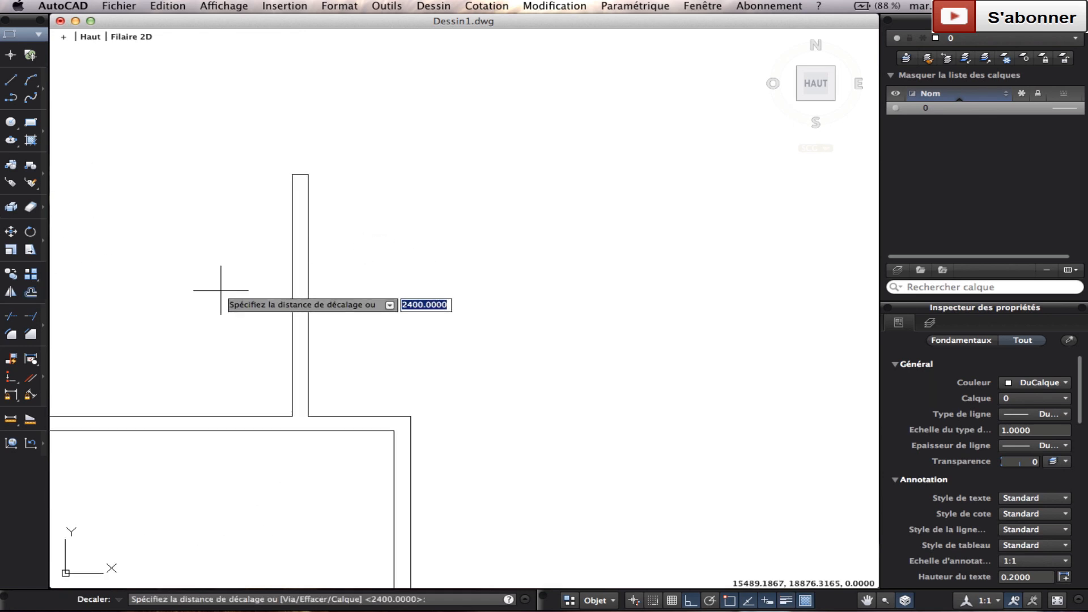
key(Return)
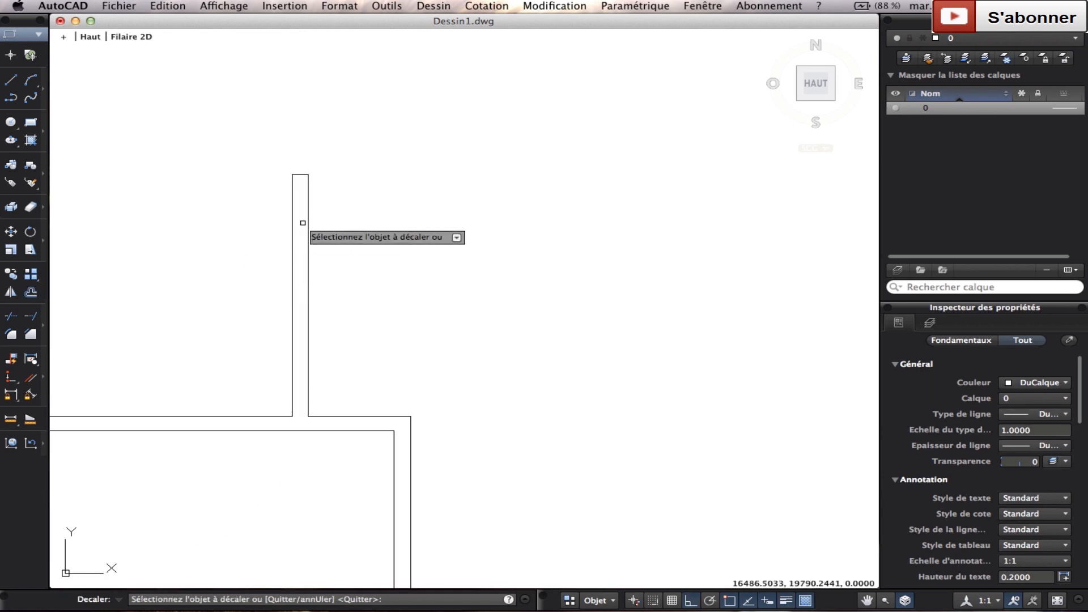
click(300, 175)
click(318, 216)
right_click(333, 216)
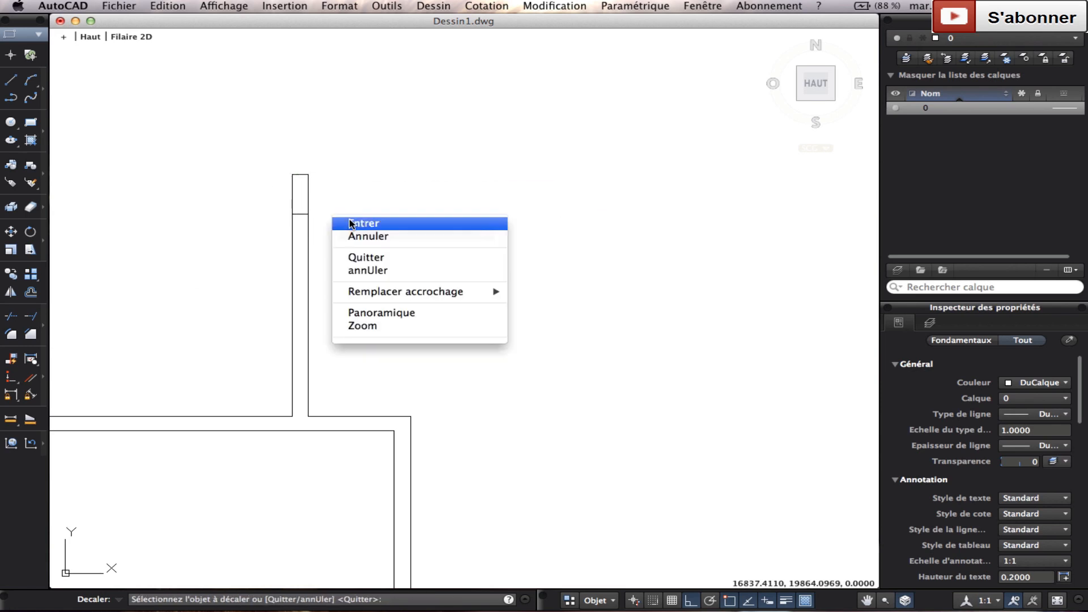
click(348, 221)
Offset the pier's lower edge line 2400 downward to mark the second garage opening's lower edge
right_click(372, 234)
click(411, 243)
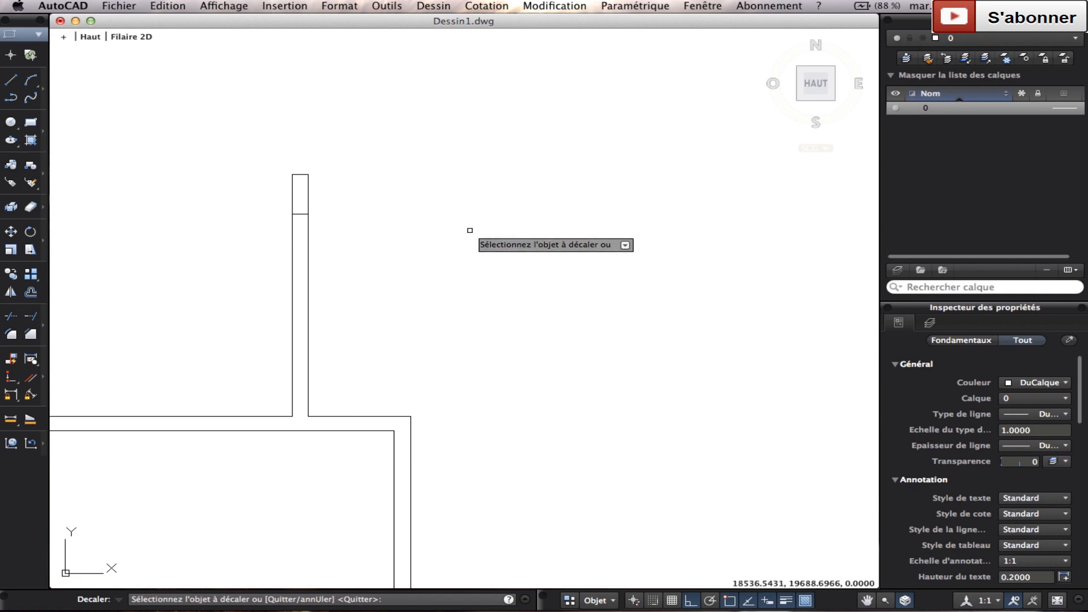
click(300, 214)
click(292, 264)
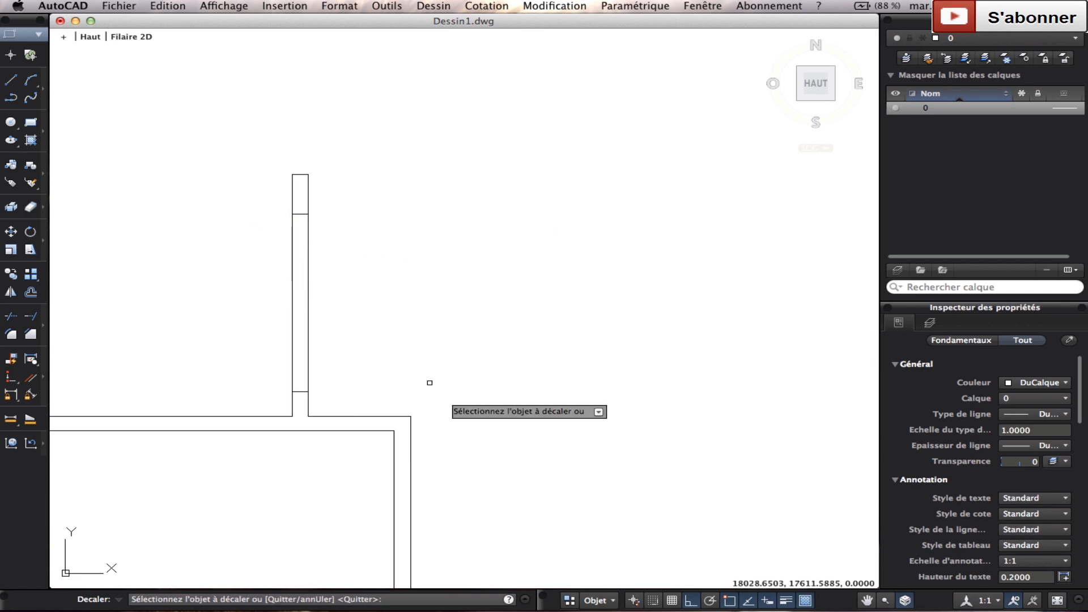
key(Escape)
Trim the garage's right wall lines between the pier and the lower edge line to open the second garage opening
drag(479, 448, 173, 141)
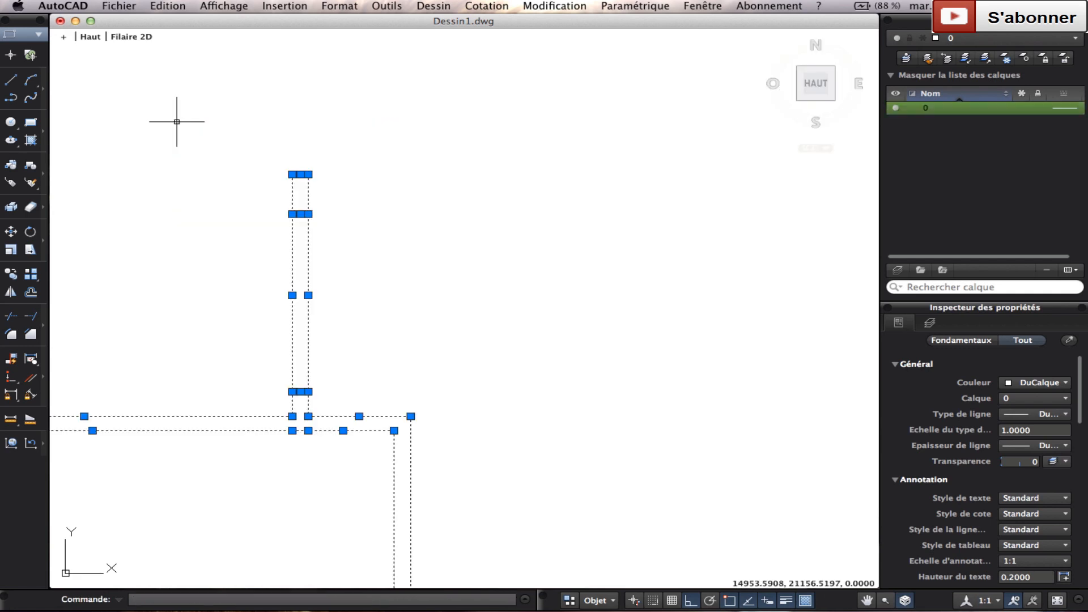
click(11, 316)
drag(396, 292, 237, 258)
key(Escape)
scroll(282, 275, down, 4)
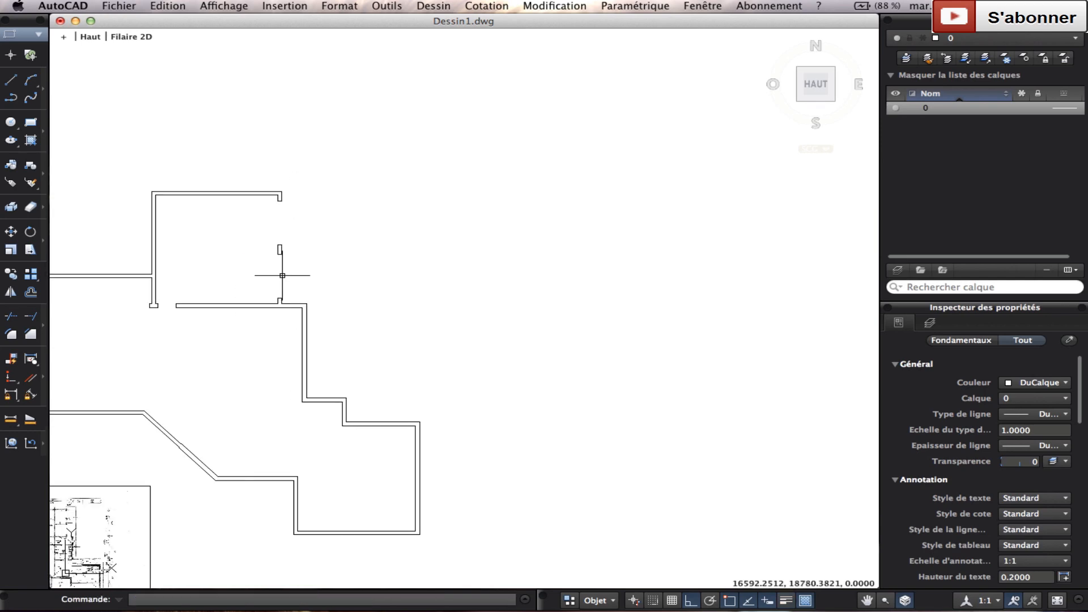
Examine the imported plan's dimension chain for the window and door openings in the garage's left wall
scroll(292, 277, up, 4)
scroll(280, 300, down, 6)
middle_drag(342, 301, 518, 182)
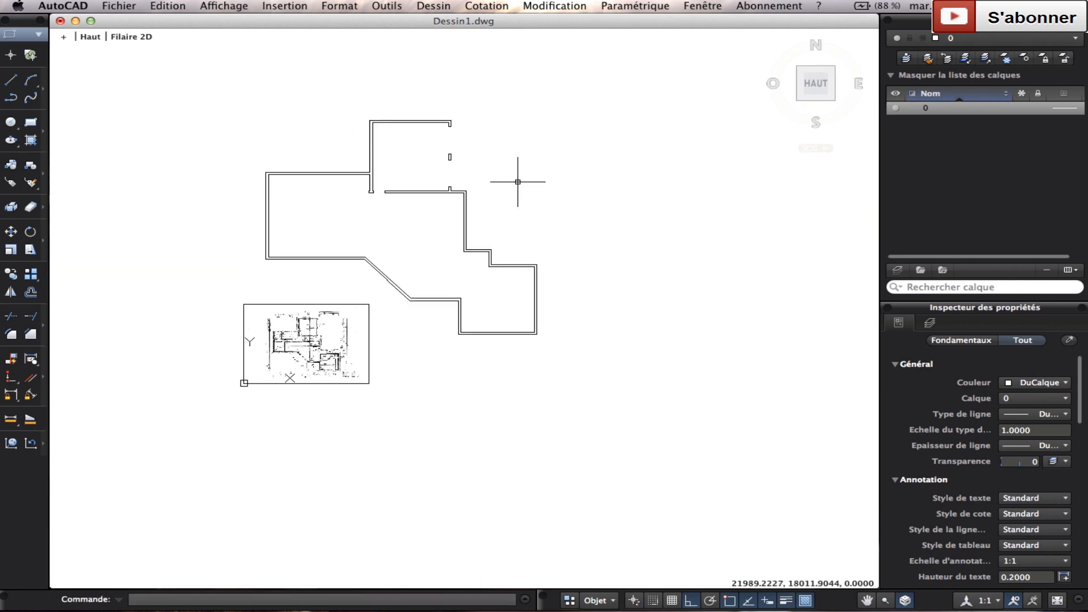
scroll(274, 268, up, 2)
scroll(266, 304, up, 10)
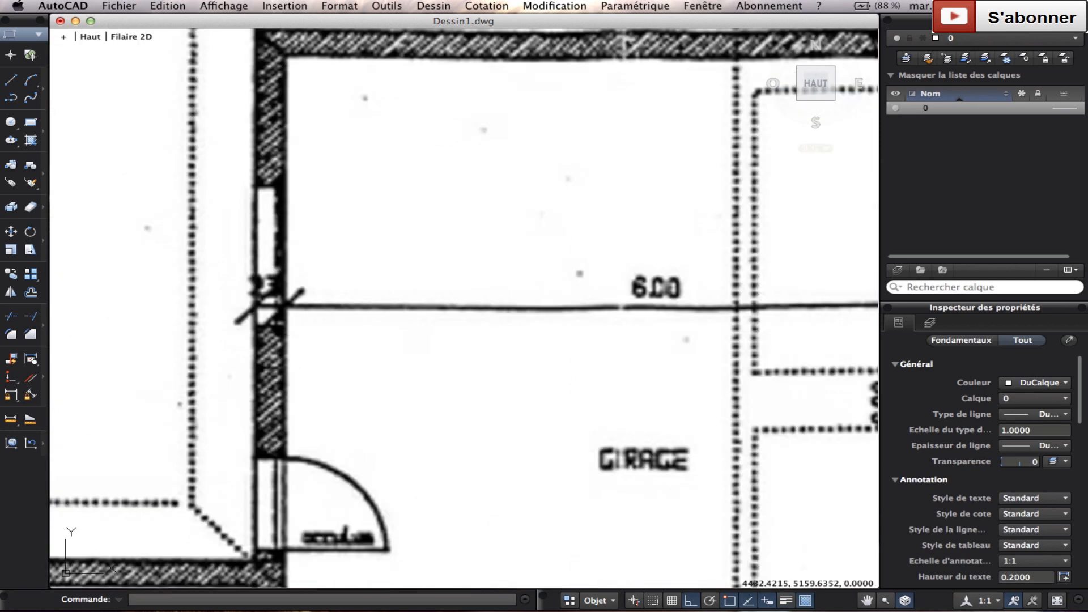
scroll(321, 255, down, 8)
scroll(321, 256, up, 8)
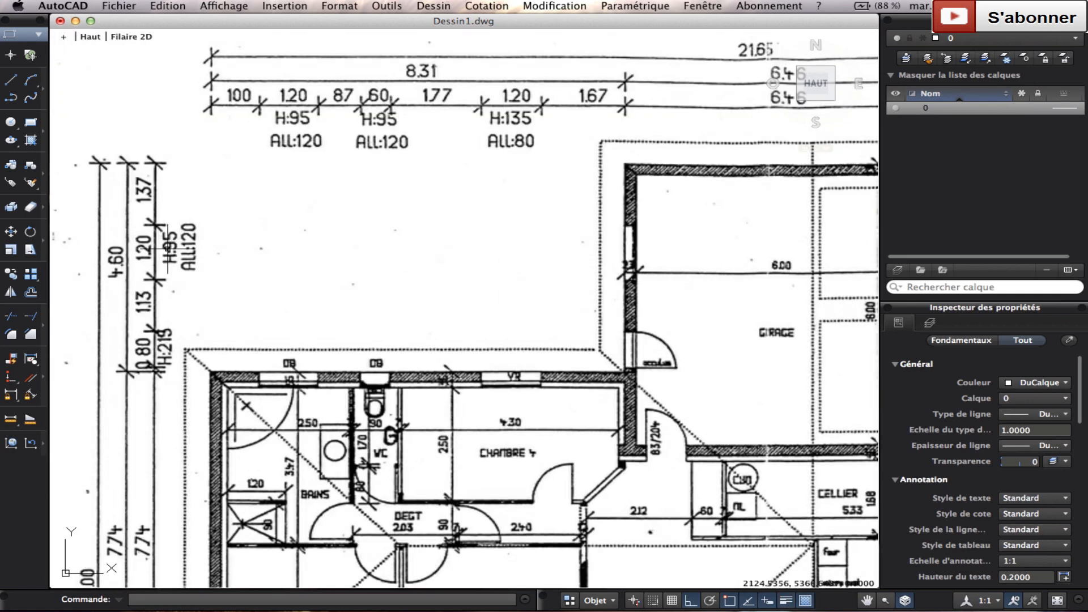
scroll(233, 309, down, 3)
scroll(398, 289, up, 4)
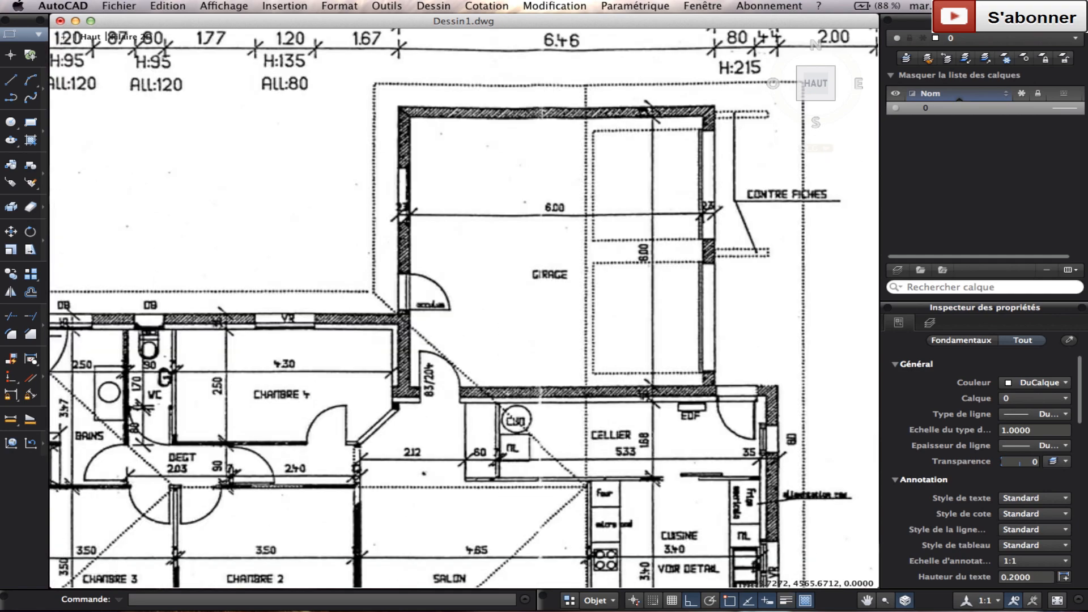
scroll(398, 289, down, 8)
scroll(364, 296, up, 8)
scroll(364, 297, down, 3)
scroll(278, 287, up, 2)
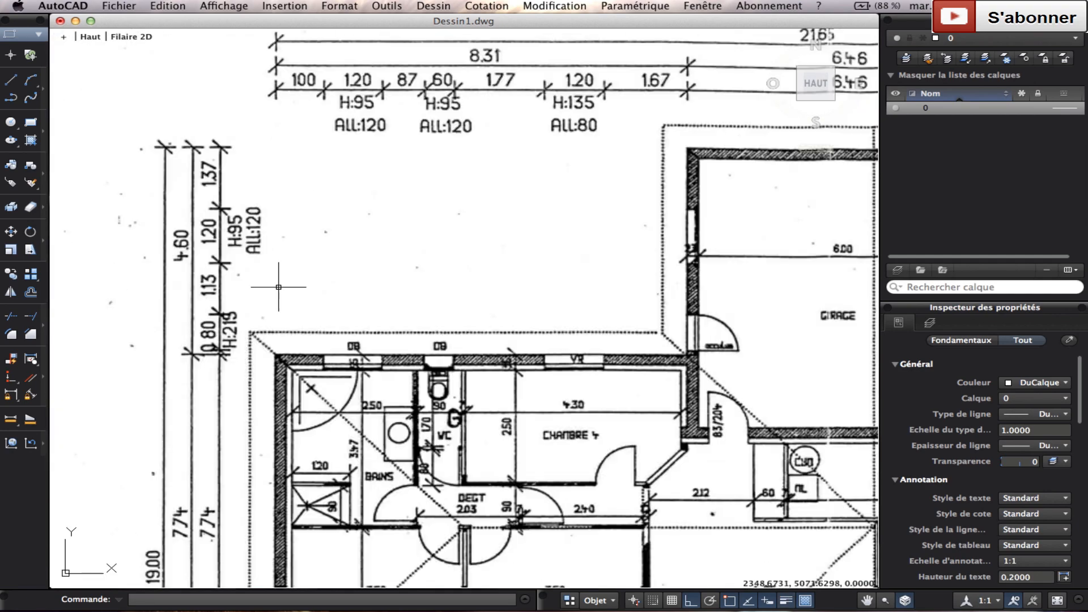
scroll(287, 288, down, 3)
scroll(304, 389, up, 8)
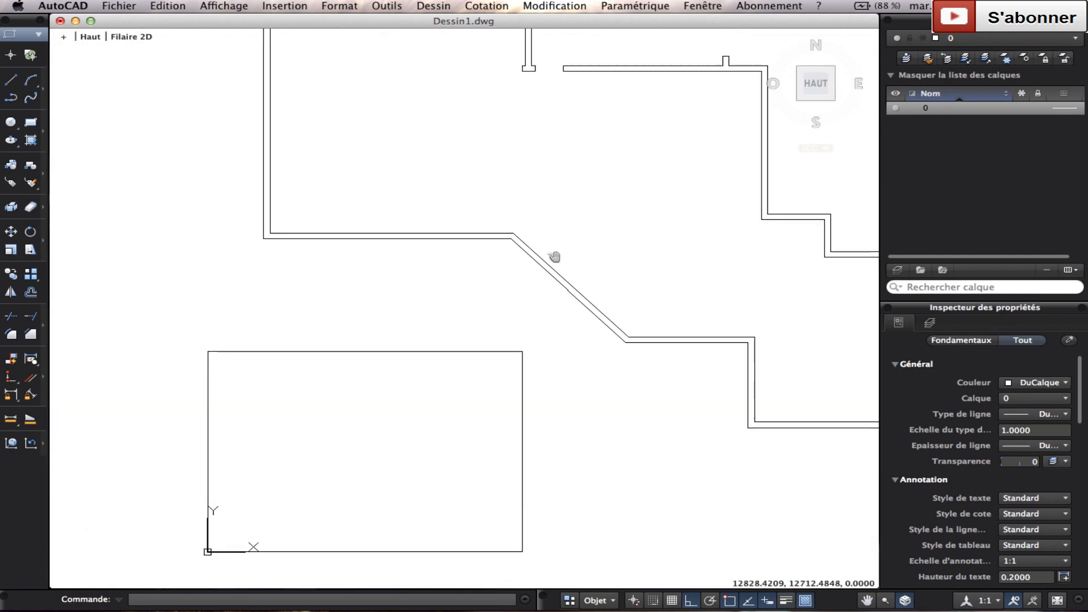
scroll(202, 241, up, 2)
Offset the garage's upper outer wall line 1370 downward to mark the left wall window's upper edge
click(31, 291)
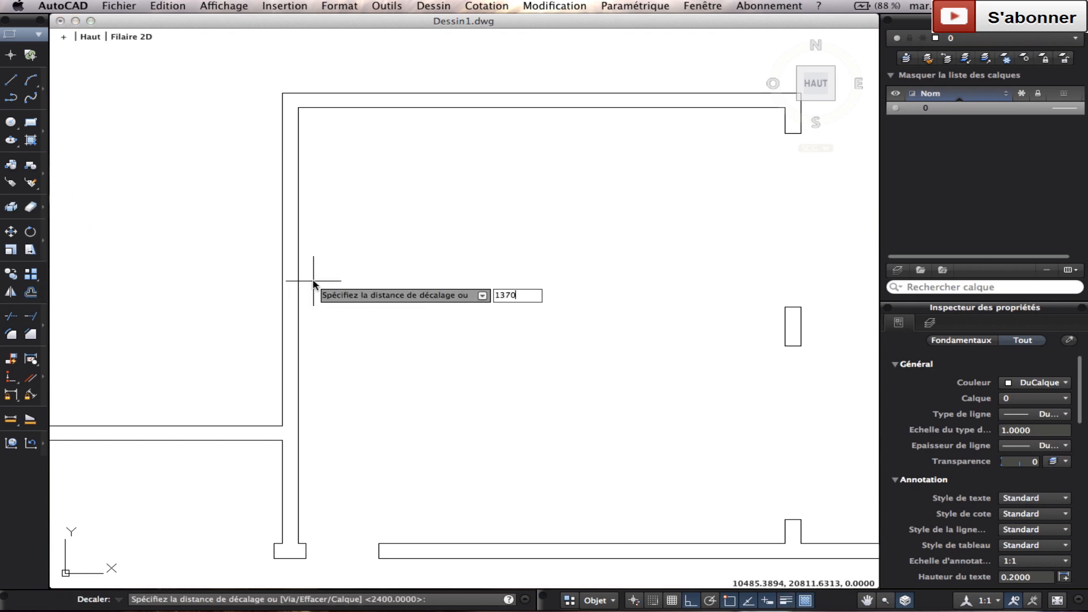
text(1370)
key(Return)
click(346, 93)
click(349, 163)
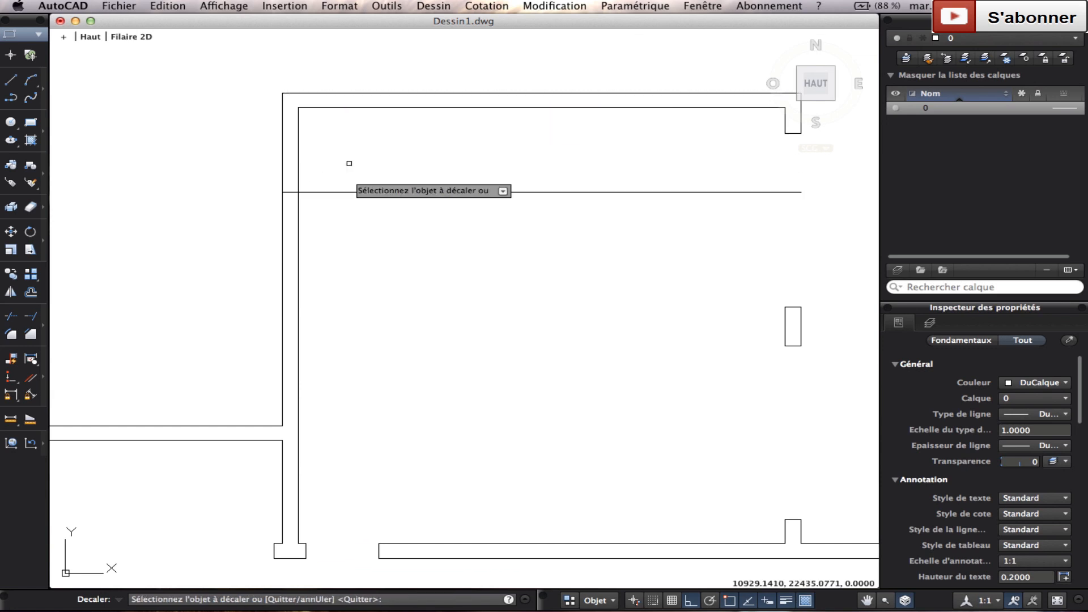
right_click(352, 196)
click(374, 219)
Offset the window's upper edge line 1200 downward to mark the window's lower edge
right_click(362, 231)
click(378, 236)
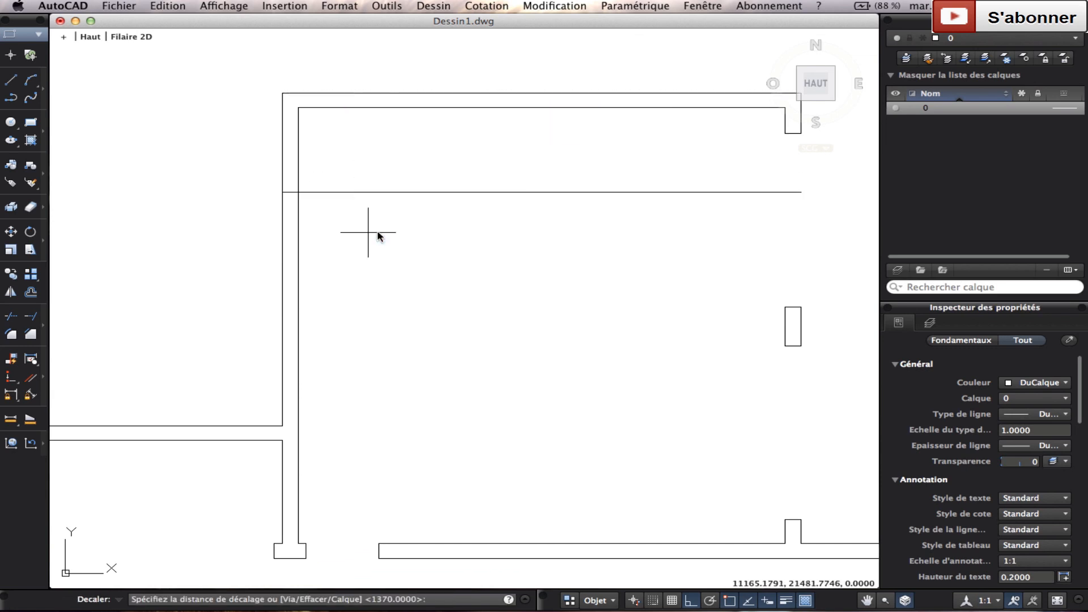
text(1200)
key(Return)
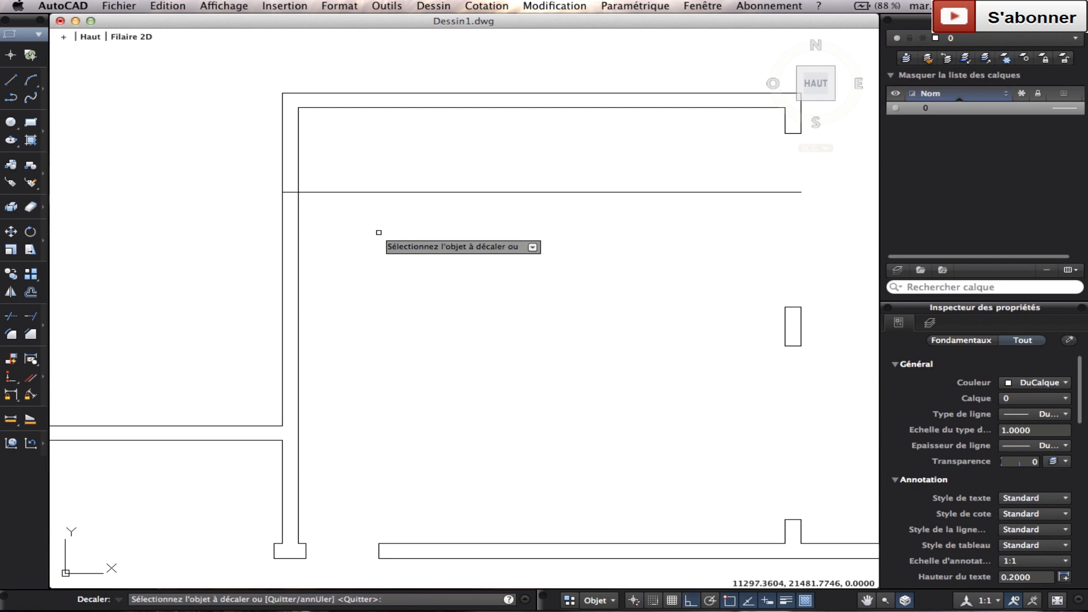
click(338, 192)
click(338, 207)
Examine the imported plan's dimensions for the wall section below the garage window and for the door beneath it
scroll(340, 369, down, 5)
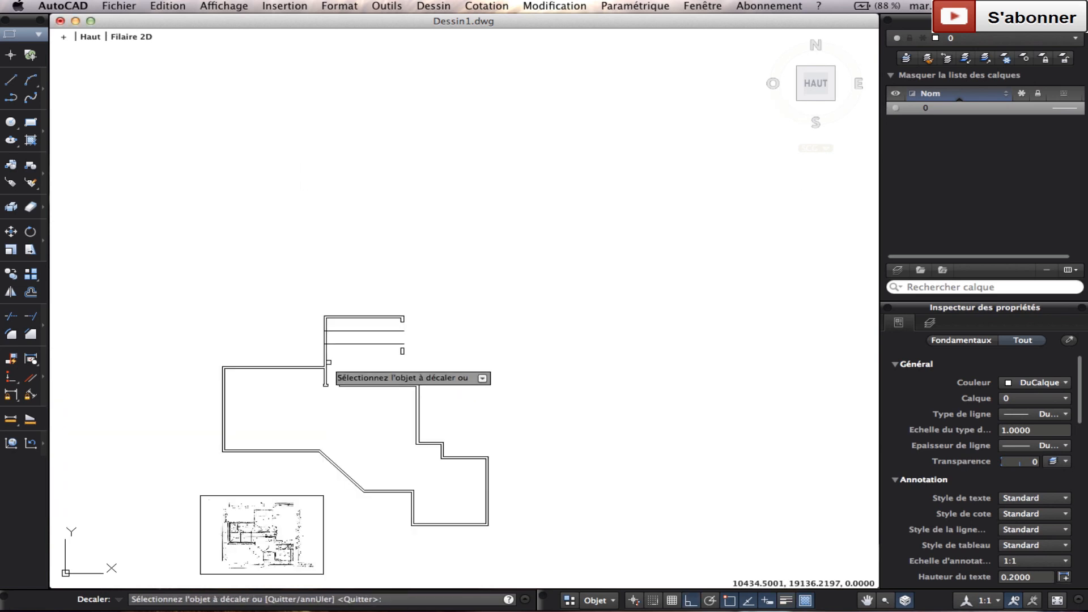
scroll(401, 369, up, 5)
scroll(402, 369, up, 4)
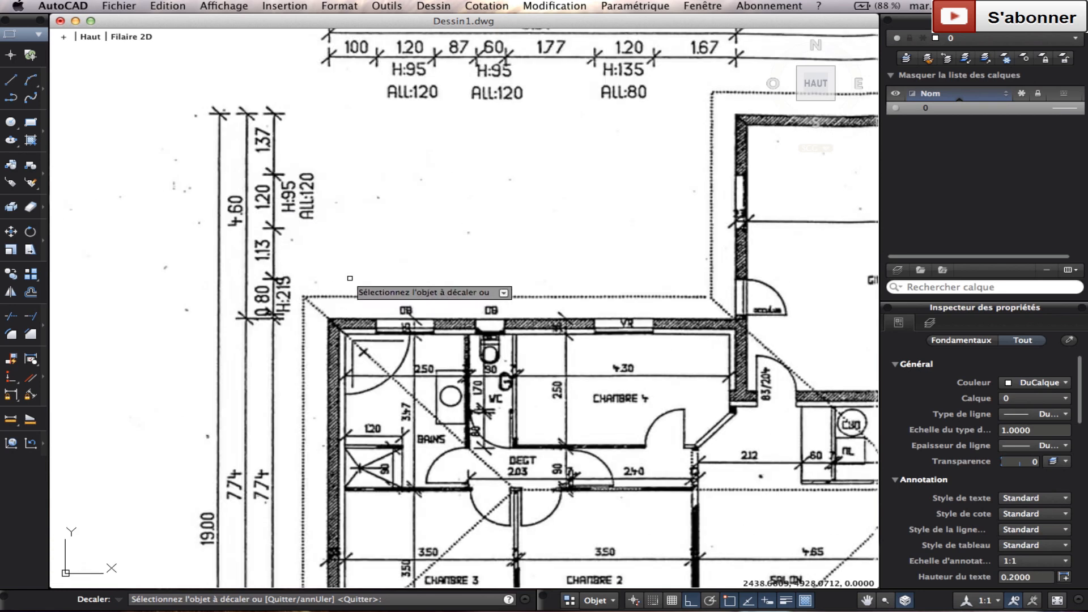
scroll(351, 278, down, 2)
scroll(354, 276, up, 2)
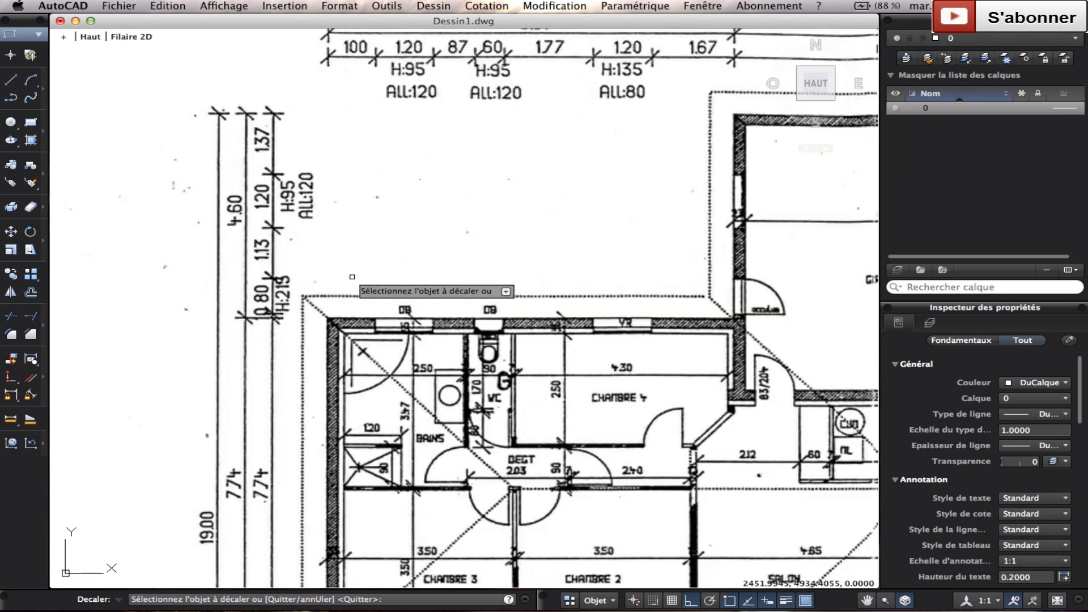
scroll(381, 371, down, 5)
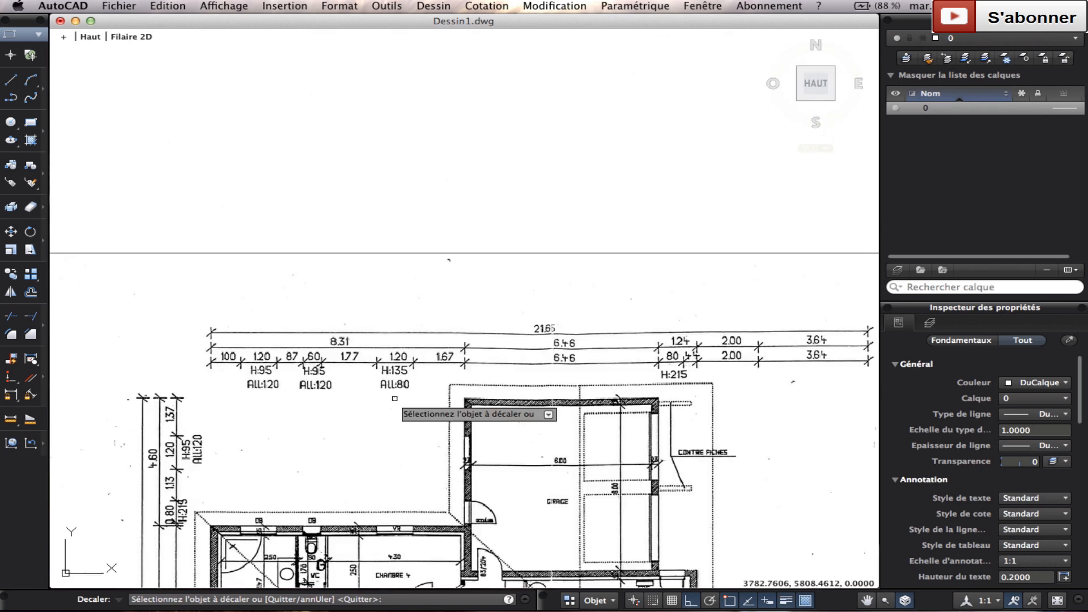
scroll(223, 460, up, 6)
scroll(299, 315, up, 4)
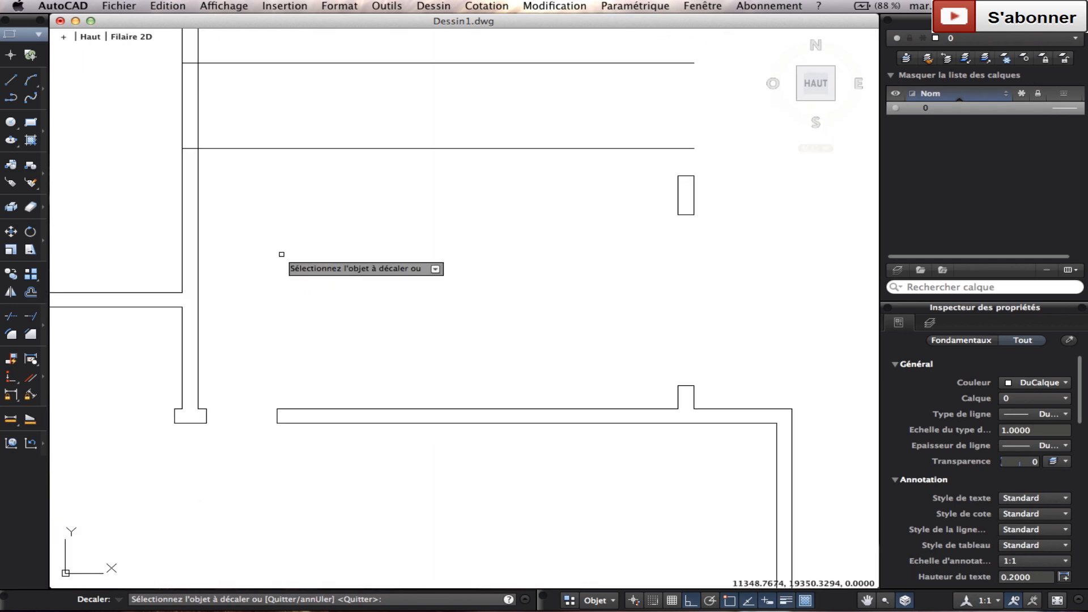
Offset the window's lower edge line 1130 downward to mark the upper edge of the garage's left door
right_click(279, 242)
click(303, 246)
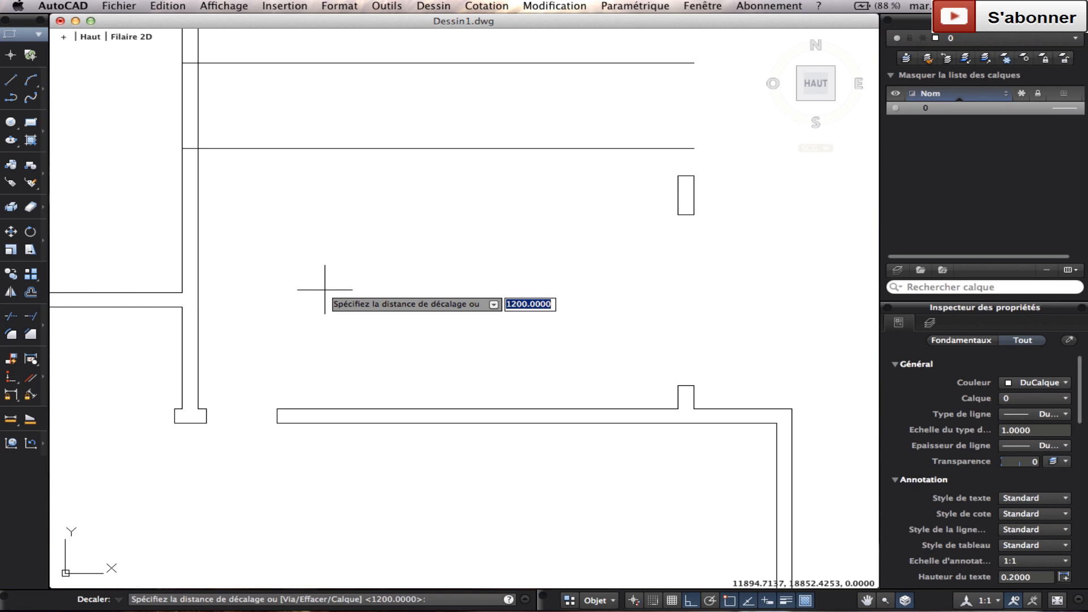
text(1130)
key(Return)
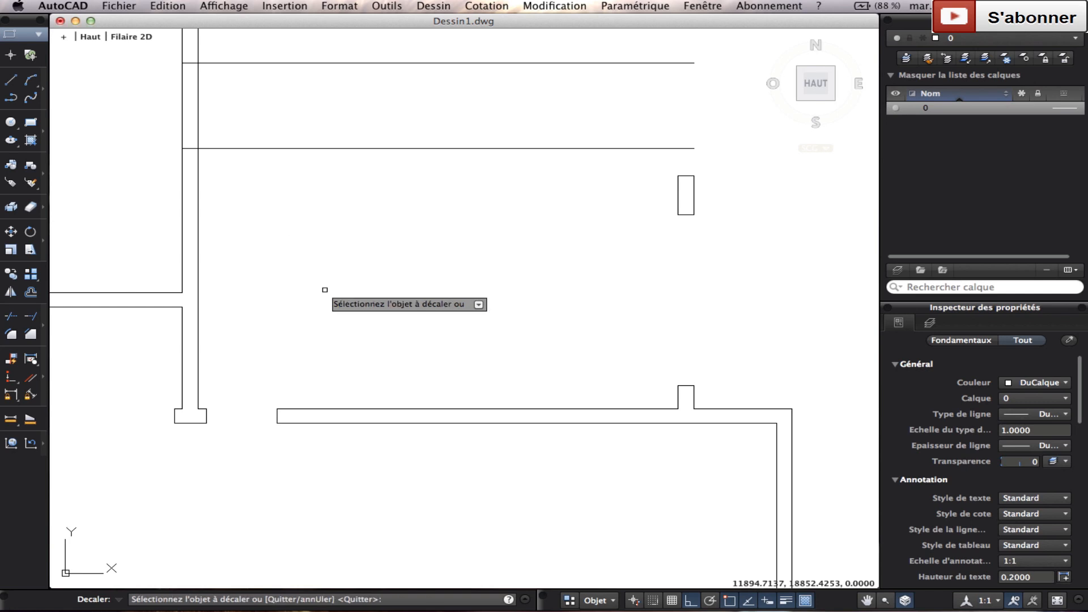
click(301, 149)
click(301, 202)
right_click(301, 201)
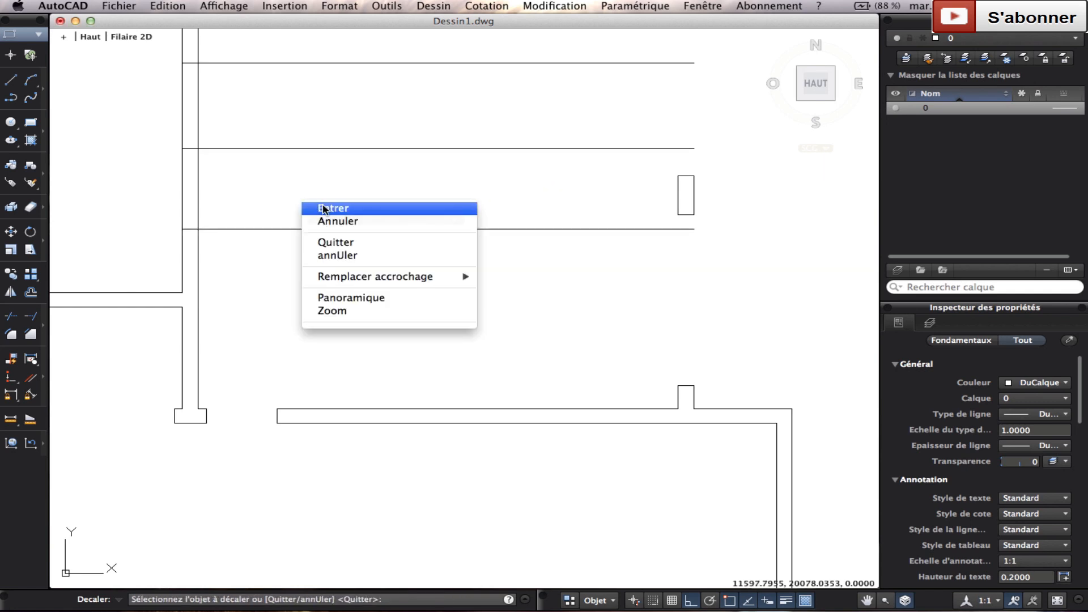
click(311, 207)
Offset the door's upper edge line 800 downward to mark the door's lower edge
right_click(308, 205)
click(317, 210)
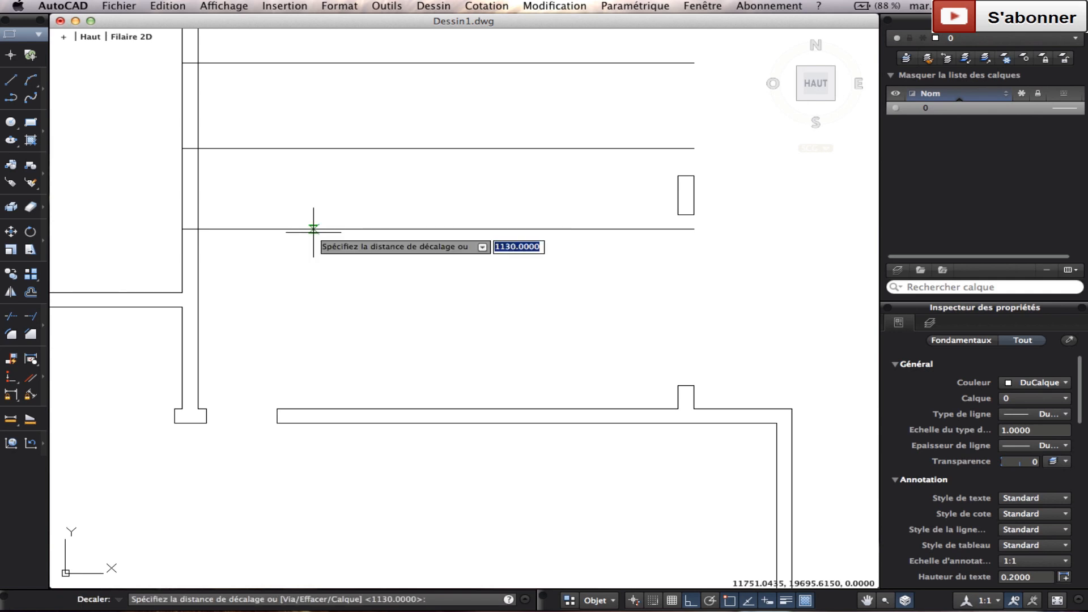
text(800)
key(Return)
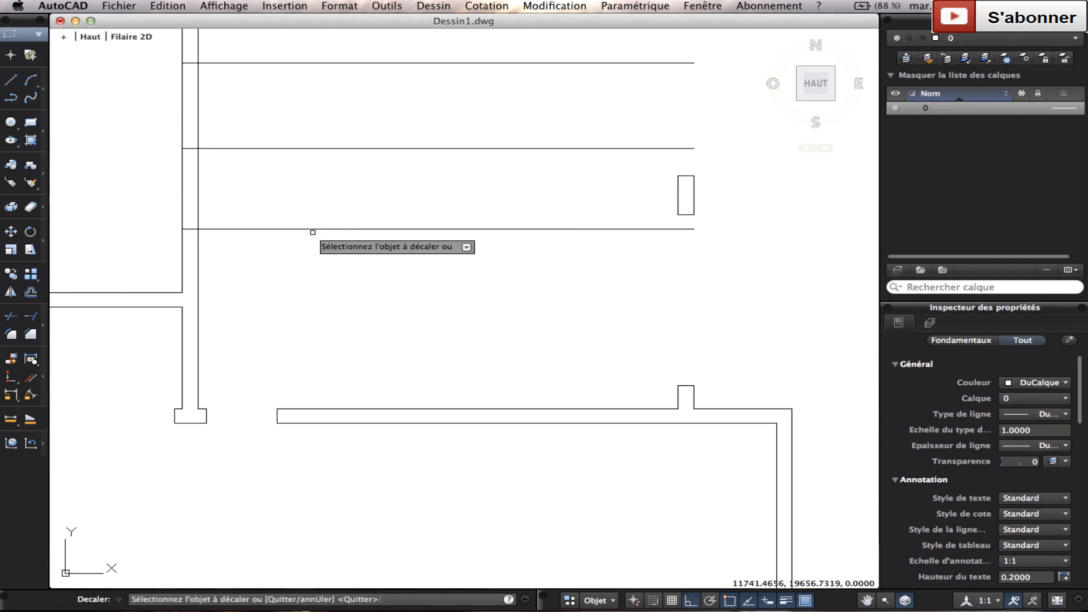
click(311, 229)
click(311, 267)
middle_drag(293, 254, 541, 361)
key(Escape)
Trim the four offset edge lines inside the garage back to the left wall's thickness
click(521, 439)
click(250, 51)
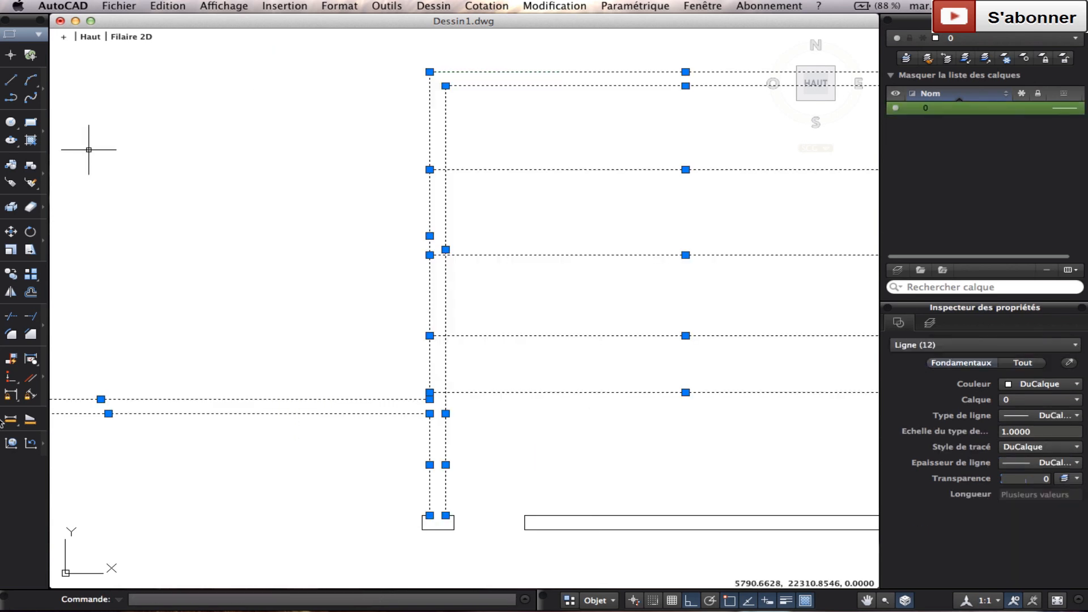
click(13, 319)
click(580, 418)
click(530, 161)
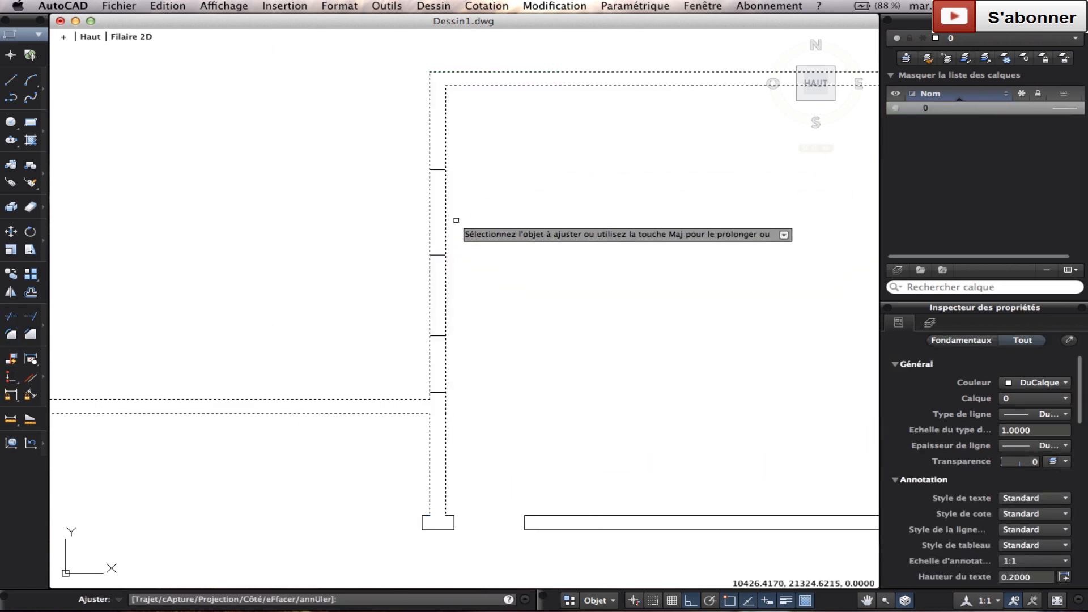
Trim both left wall lines between each pair of edge lines to open the garage's window and door
click(456, 221)
click(383, 202)
click(478, 375)
click(410, 354)
scroll(425, 360, down, 5)
key(Escape)
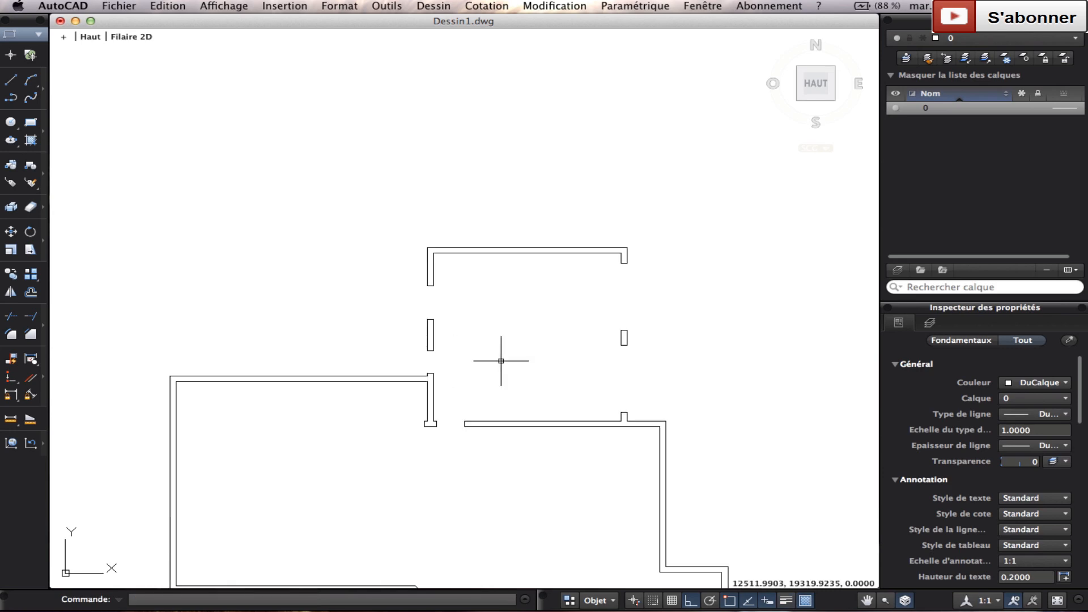
Examine the imported plan's dimensions for the window openings along the upper wall of the bathroom, WC and Chambre 4
scroll(554, 338, down, 10)
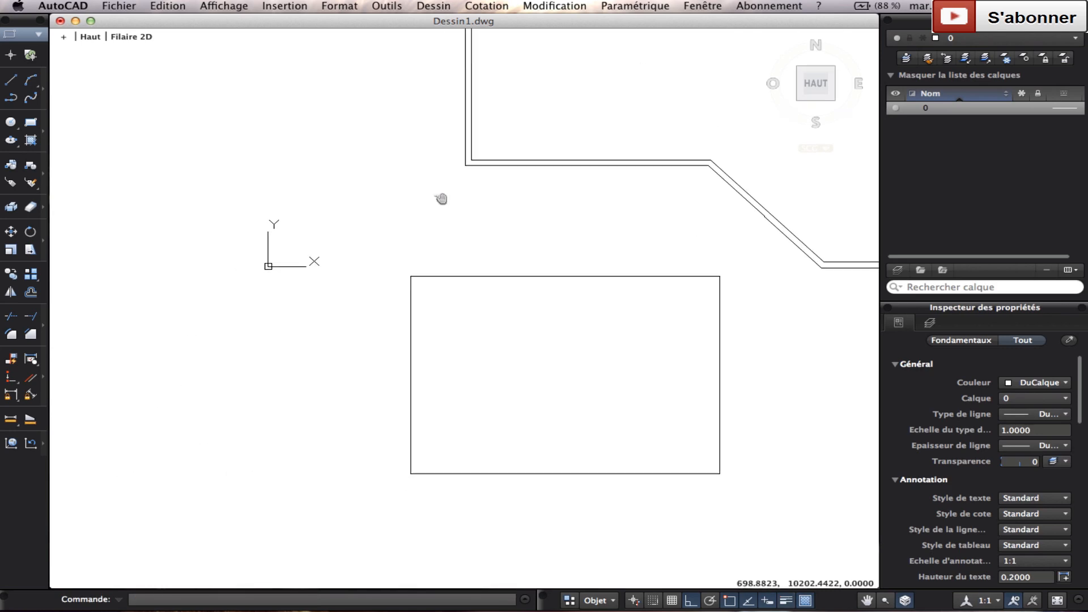
scroll(606, 351, up, 4)
scroll(477, 337, up, 3)
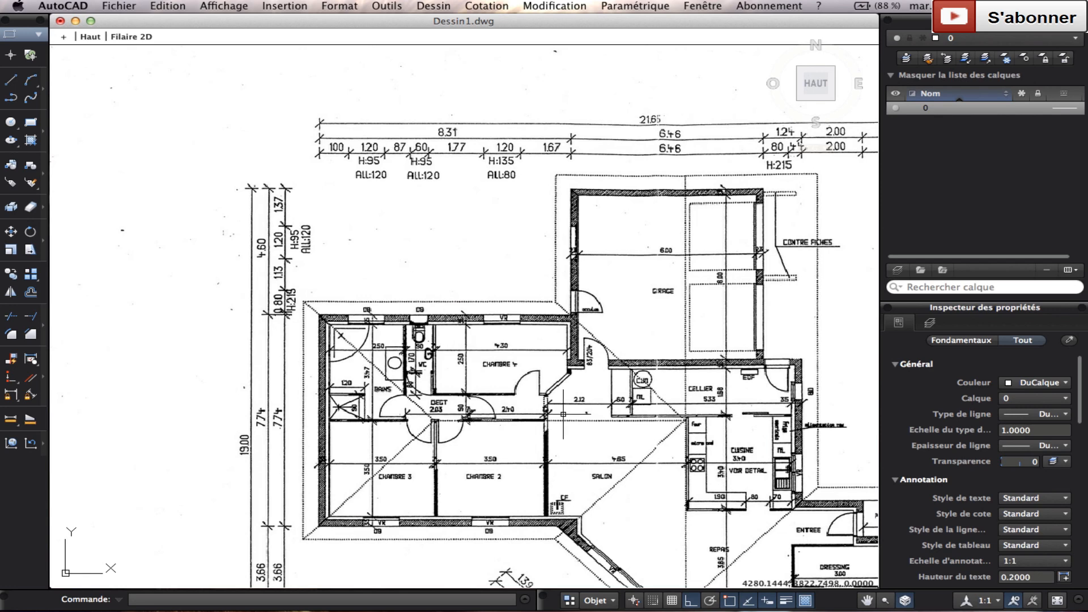
scroll(369, 282, up, 3)
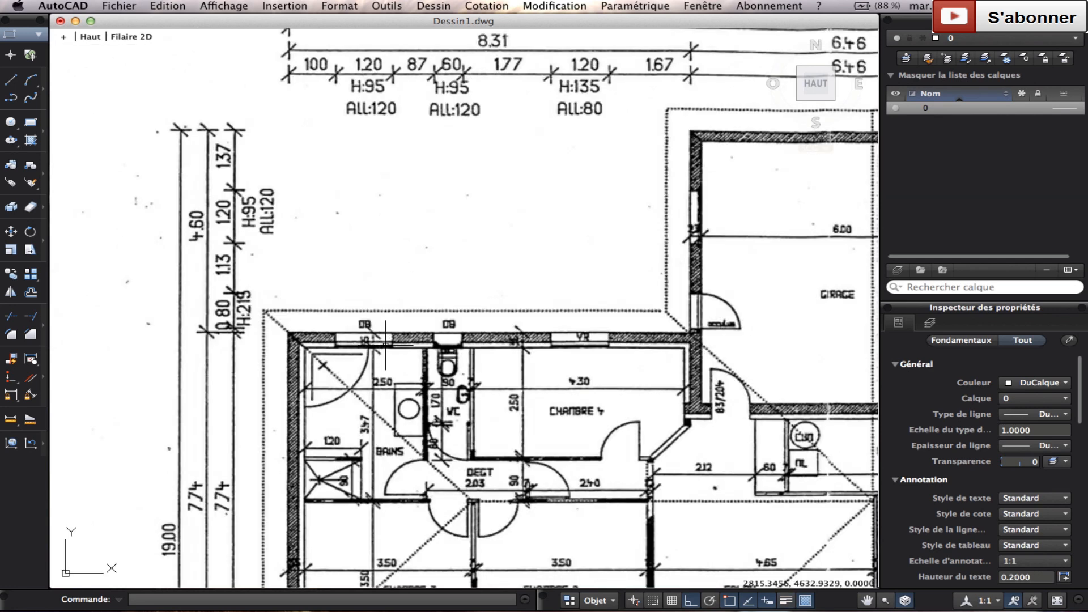
scroll(353, 340, up, 3)
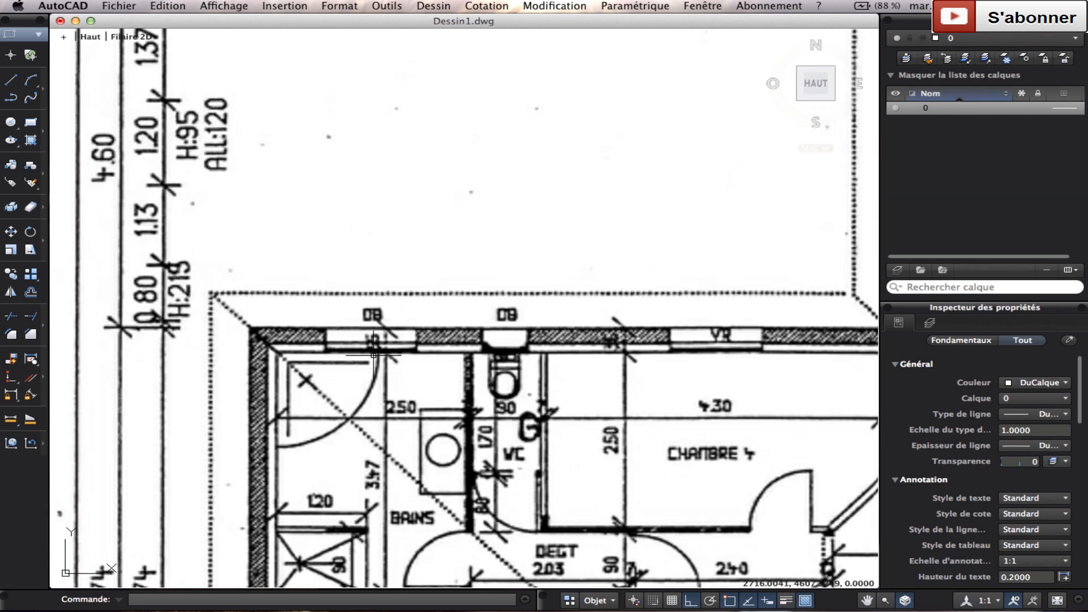
scroll(379, 360, down, 3)
scroll(383, 345, up, 3)
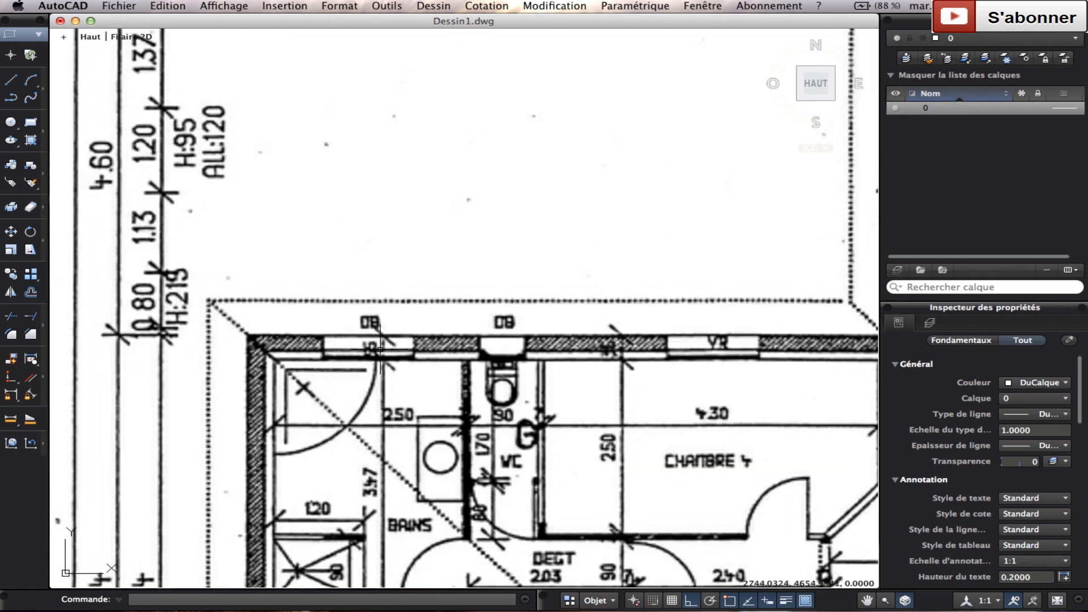
scroll(380, 349, down, 3)
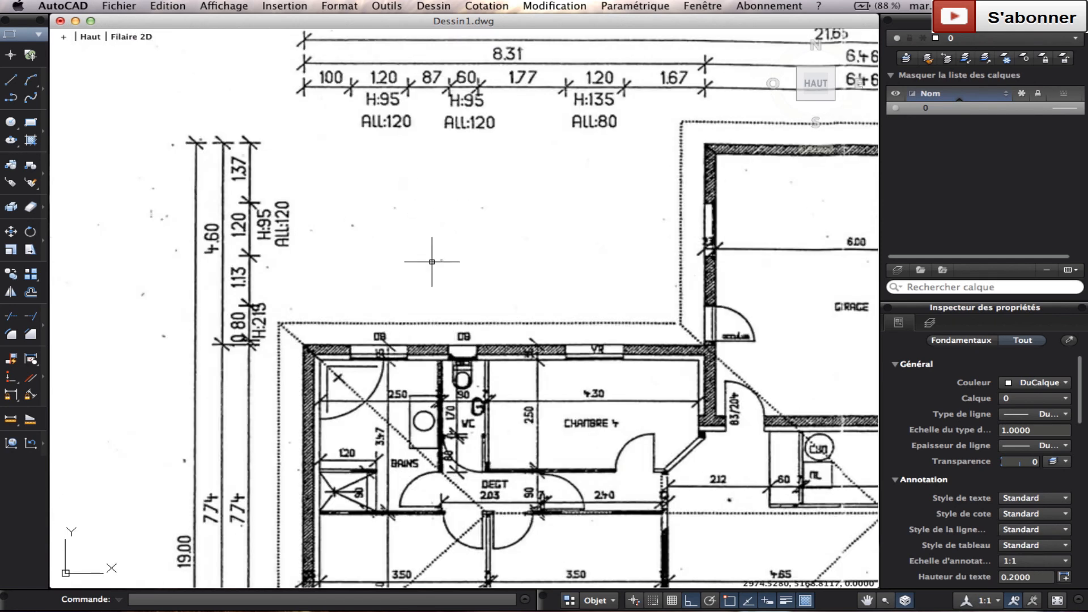
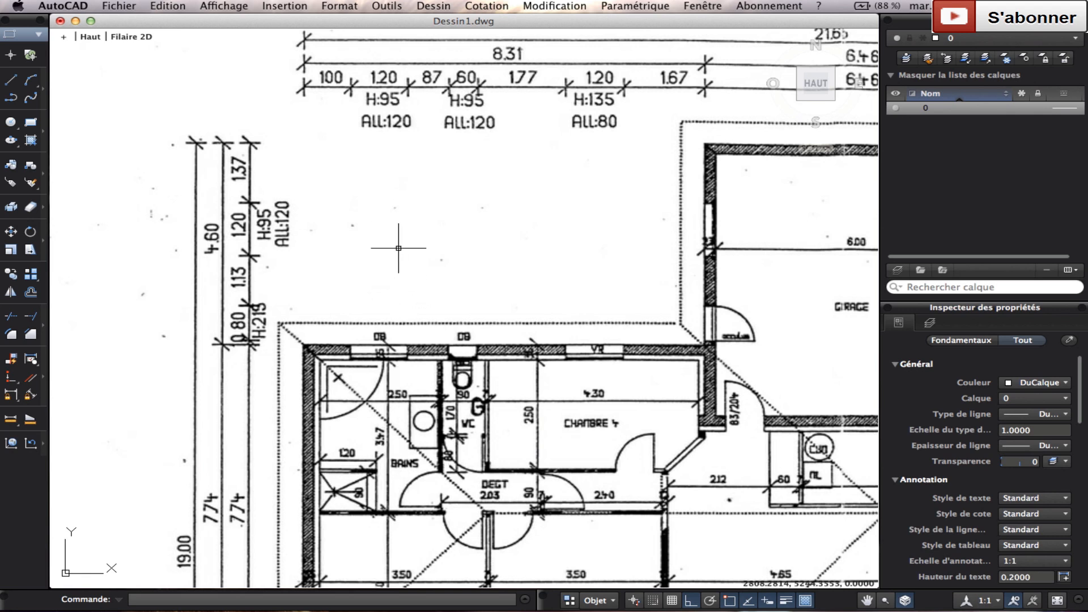
scroll(383, 219, down, 5)
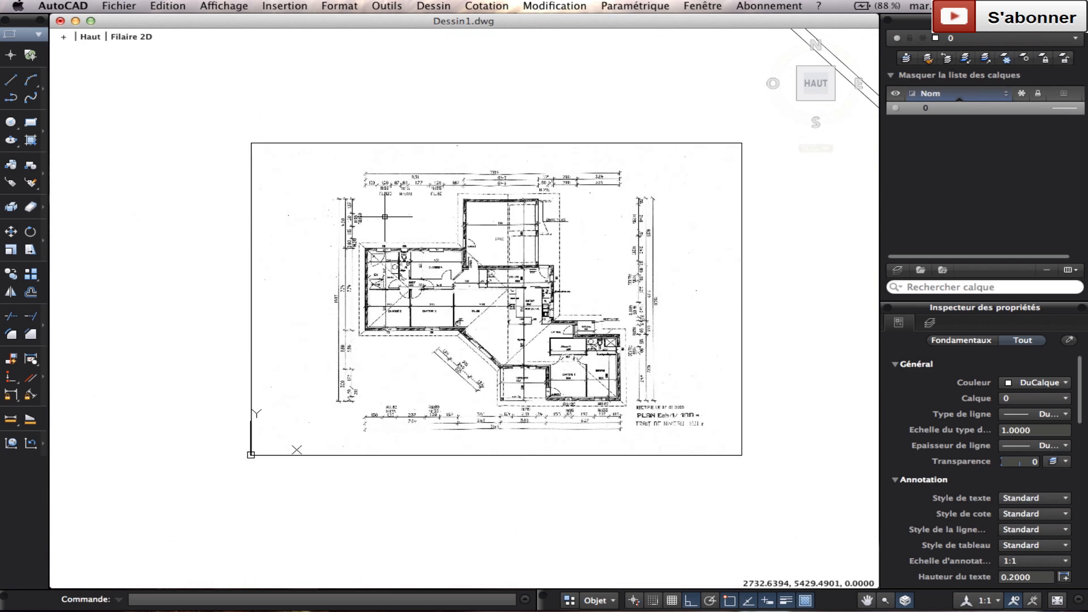
Offset the west wing's outer west wall line 1000 inward, then check the next opening width on the scanned plan
scroll(520, 195, down, 2)
middle_drag(528, 214, 289, 542)
middle_drag(301, 154, 545, 242)
scroll(474, 252, up, 2)
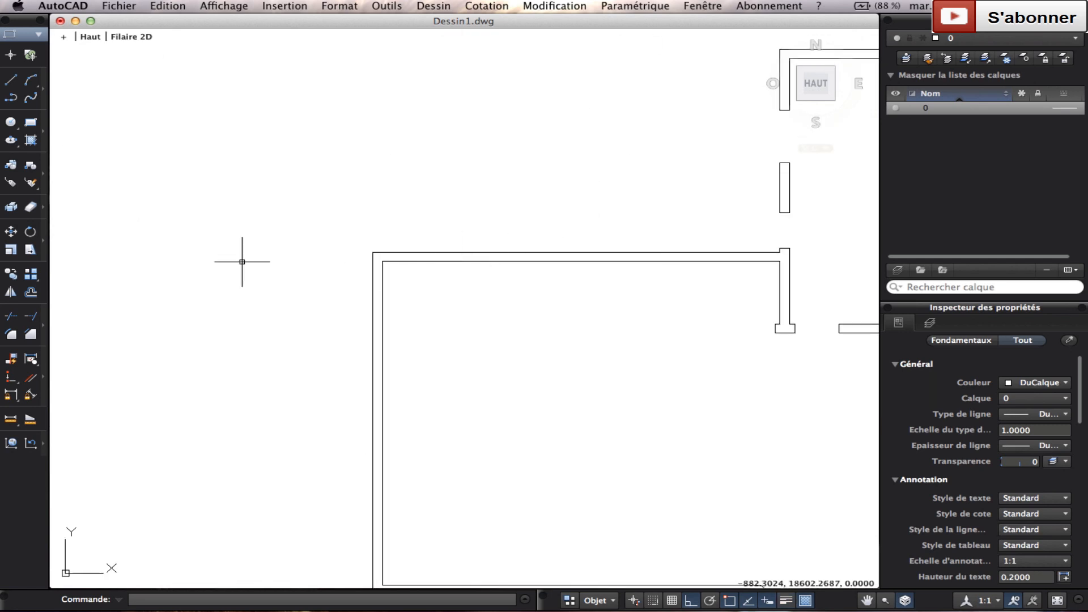
click(42, 293)
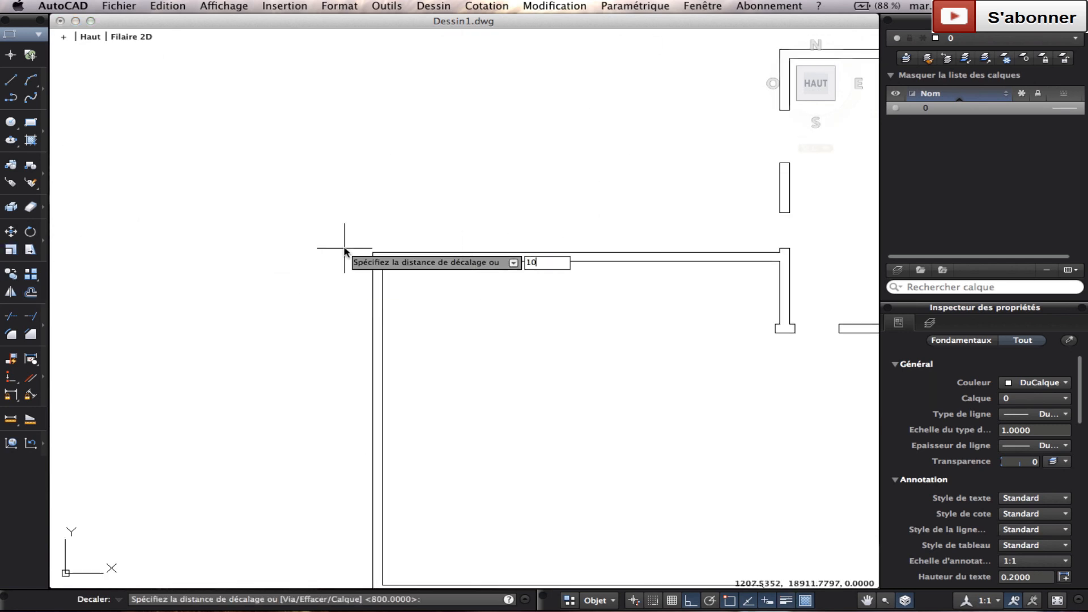
key(Return)
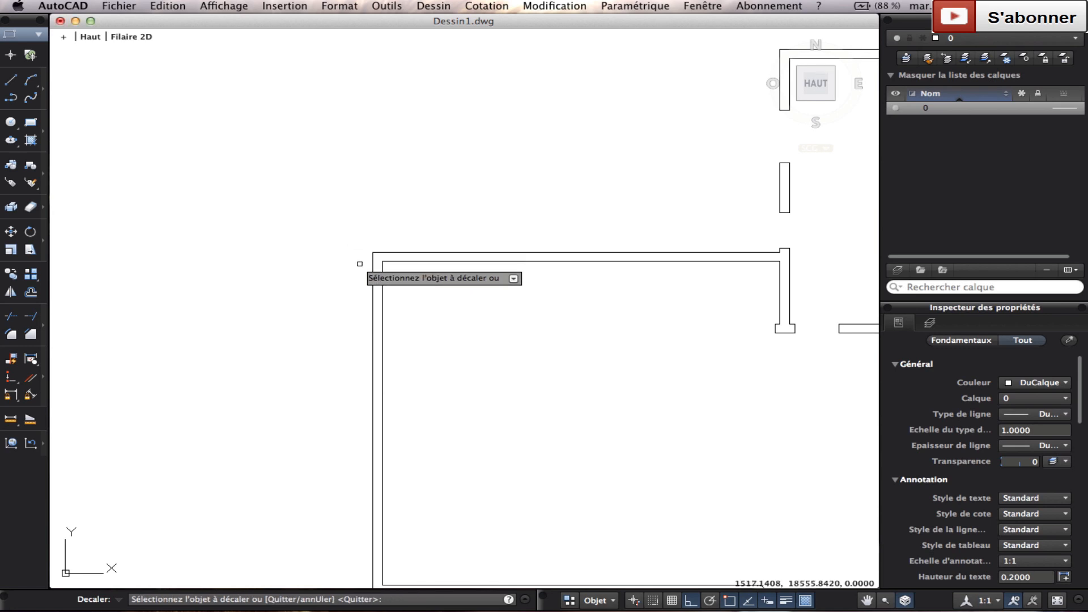
click(372, 263)
click(377, 350)
scroll(397, 323, down, 3)
scroll(423, 295, up, 6)
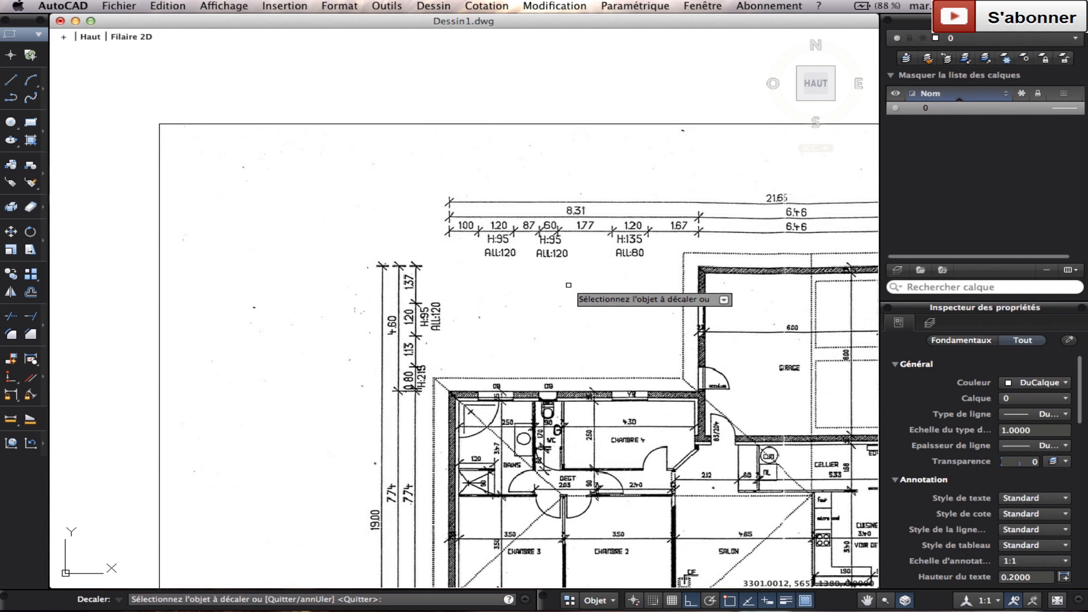
scroll(581, 245, up, 5)
scroll(385, 289, down, 5)
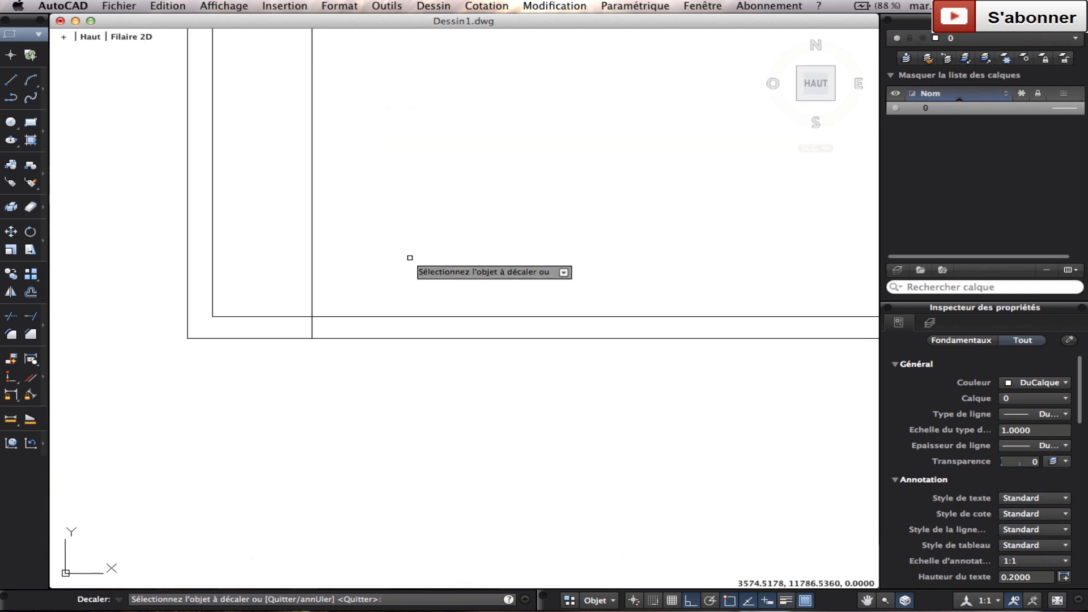
right_click(431, 335)
click(439, 338)
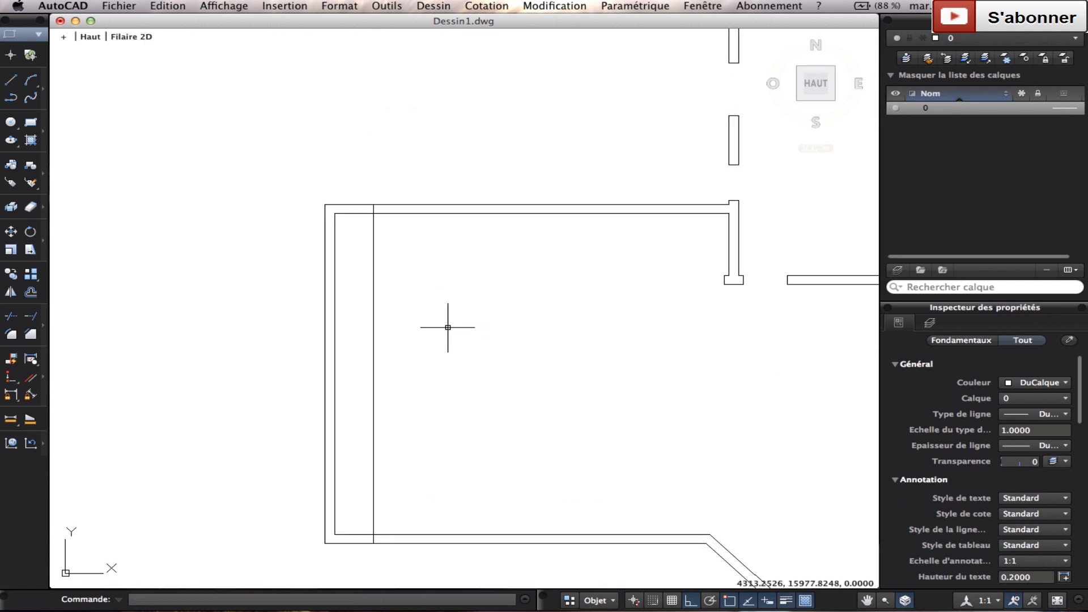
Offset the new vertical line 1200 eastward to mark the far side of the first north-wall opening
right_click(448, 333)
click(481, 338)
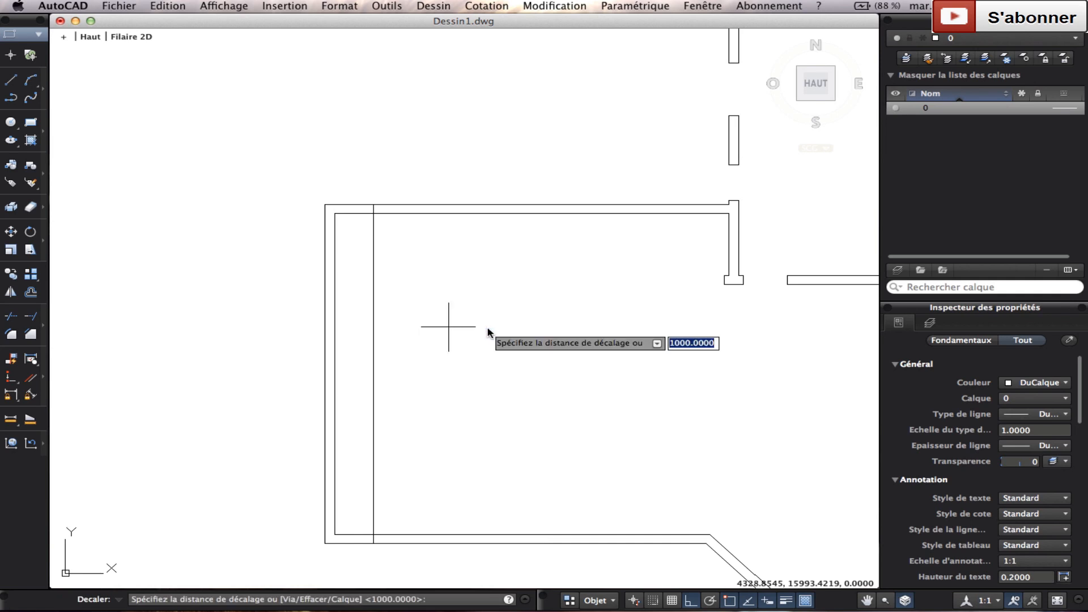
text(1200)
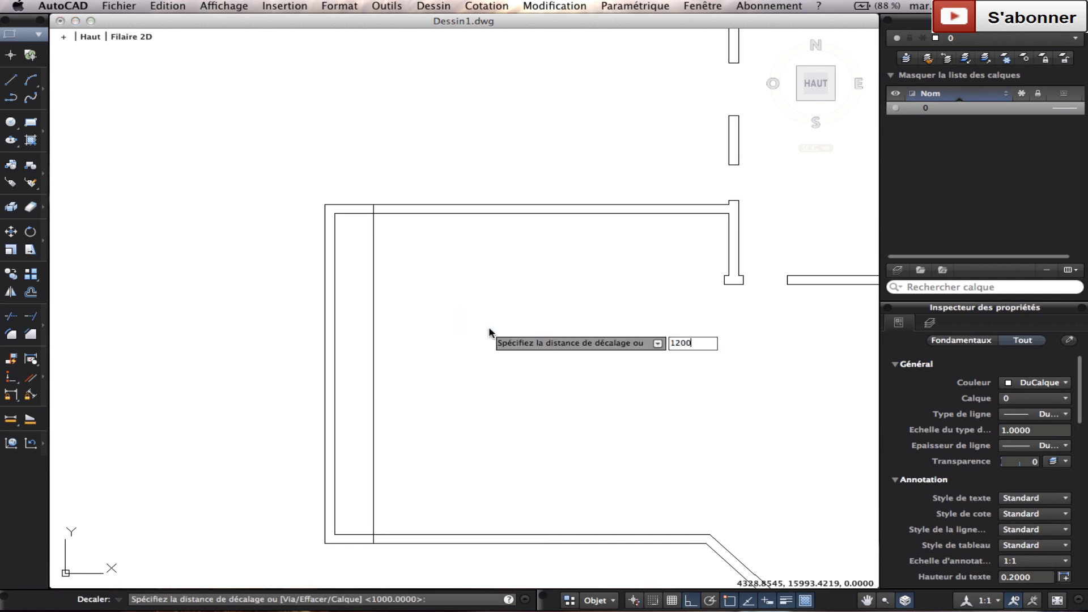
key(Return)
scroll(397, 229, down, 5)
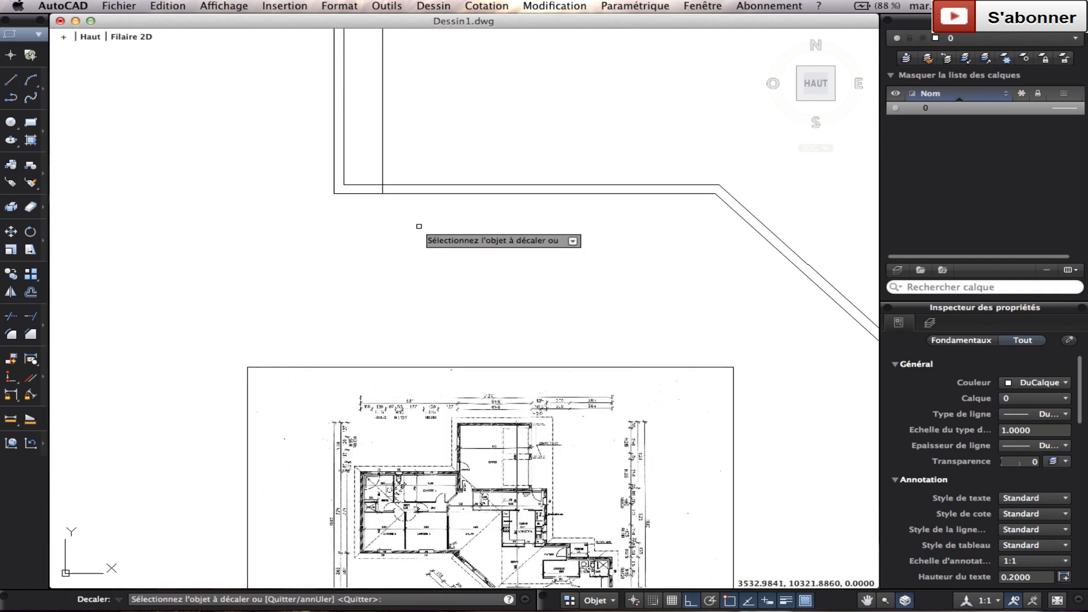
scroll(431, 423, up, 10)
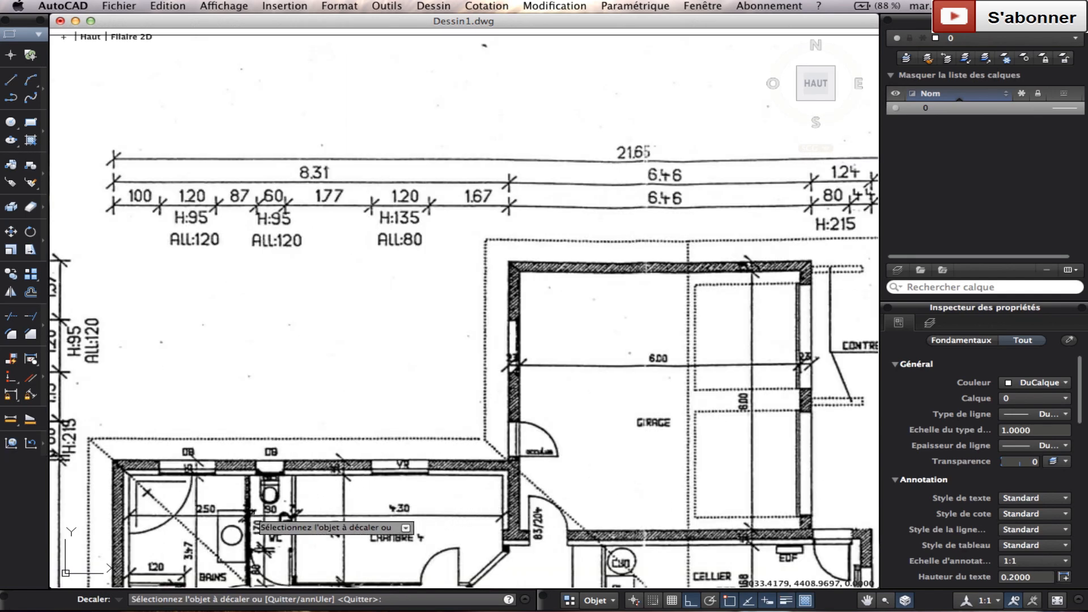
scroll(476, 397, down, 5)
scroll(476, 292, up, 5)
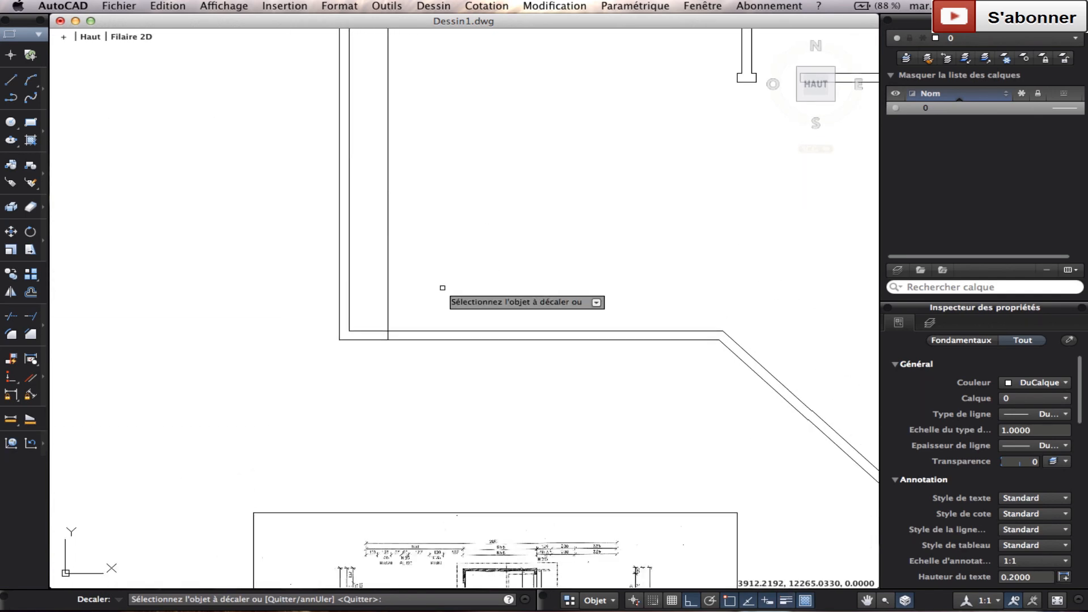
right_click(461, 93)
click(507, 101)
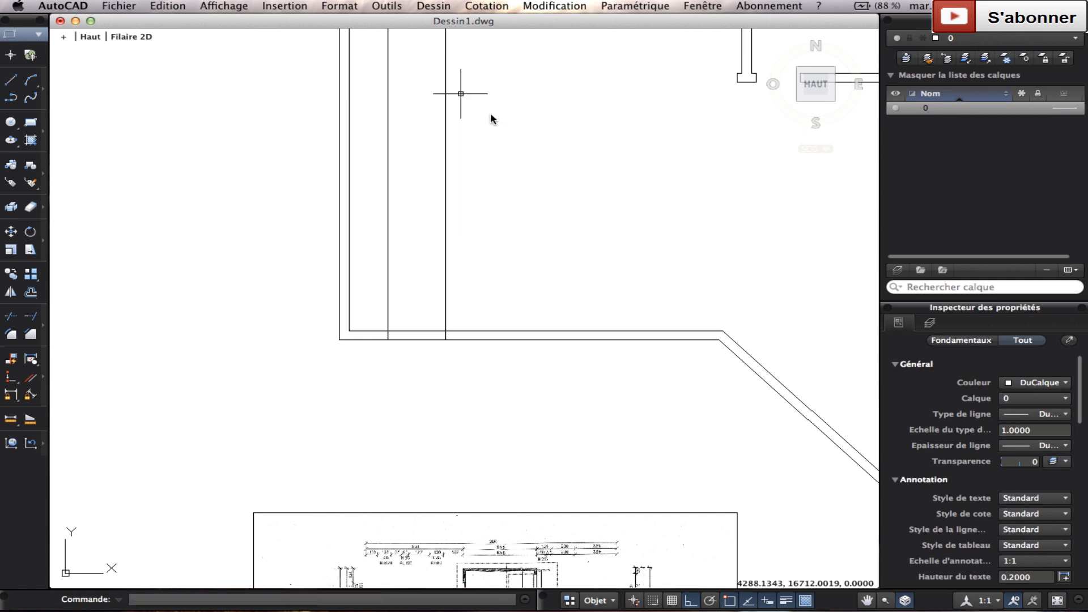
Offset the first opening's east jamb line 870 eastward to mark the start of the second opening
right_click(491, 112)
click(499, 118)
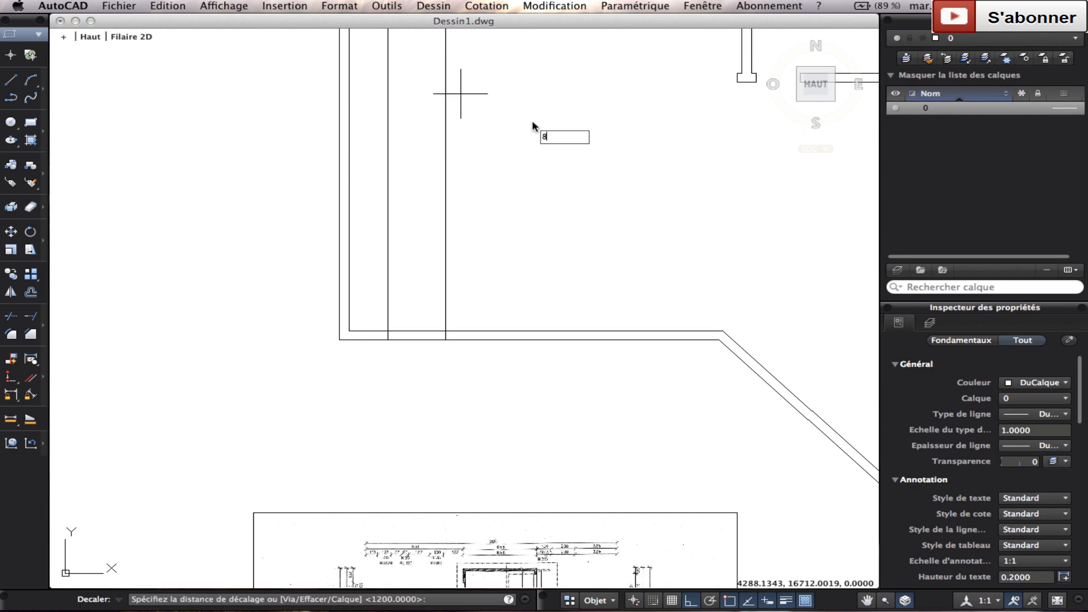
text(870)
key(Return)
click(445, 79)
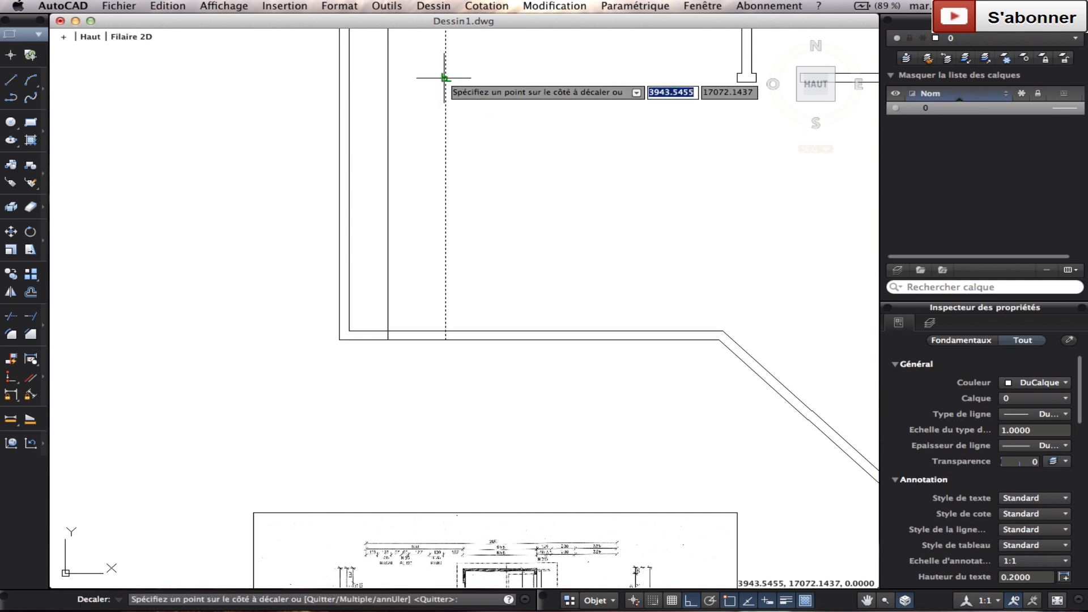
click(483, 83)
right_click(483, 83)
click(516, 90)
Offset the second opening's starting line 600 eastward to mark its far side
right_click(513, 87)
click(537, 94)
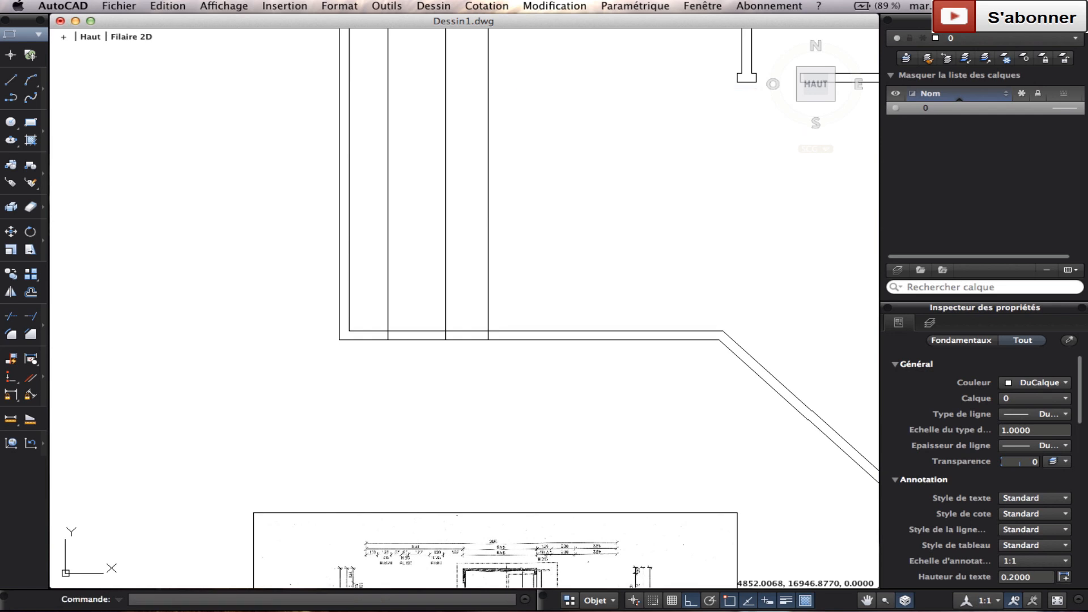
text(870)
key(Return)
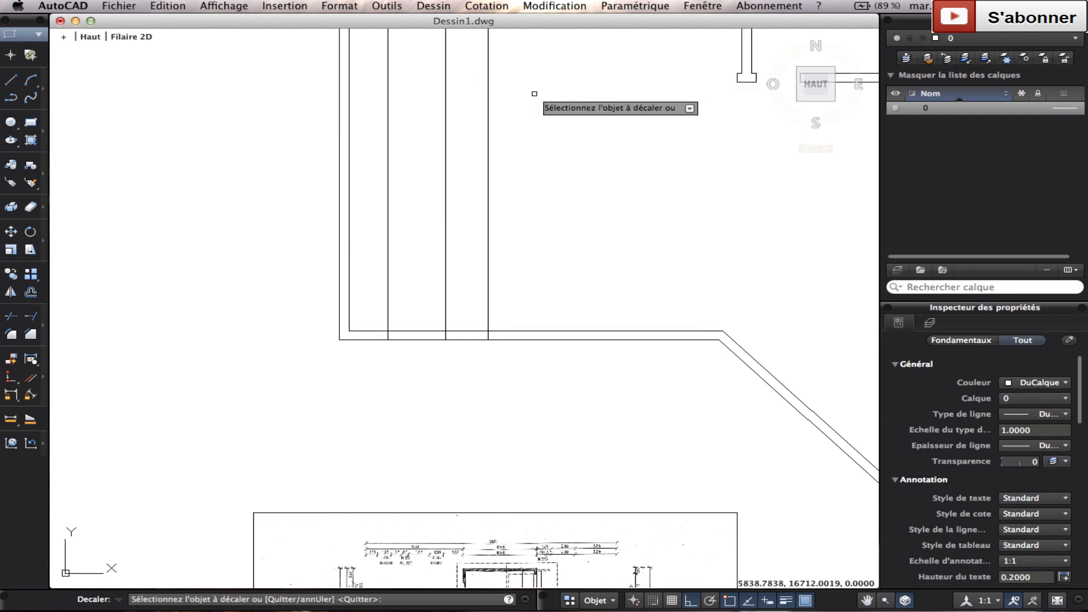
click(491, 73)
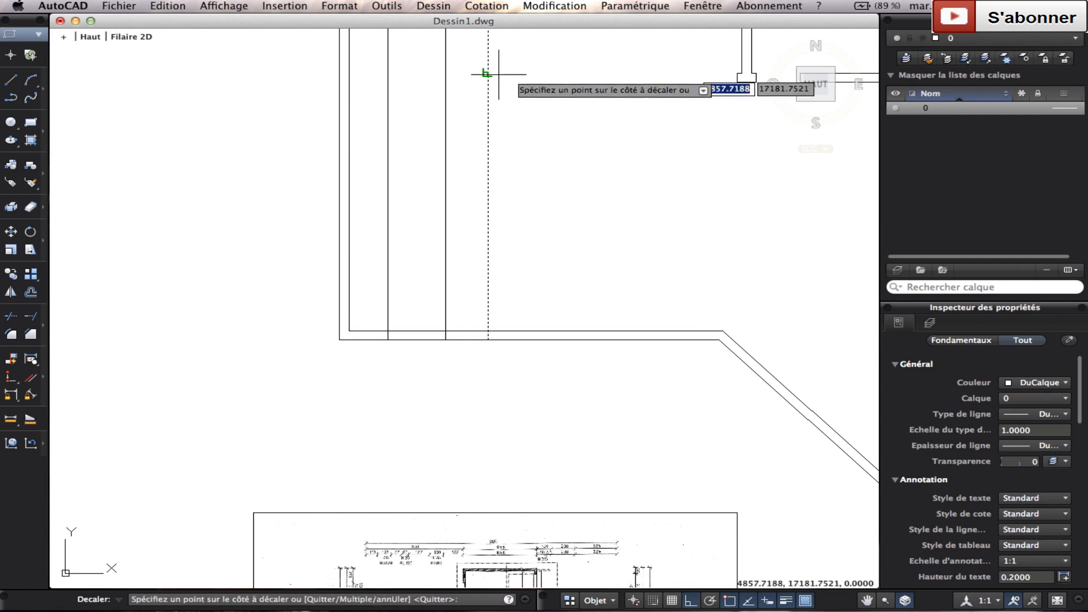
click(505, 75)
middle_drag(532, 76, 545, 331)
key(Escape)
Trim the construction lines and the north wall lines between them to cut the 1200 and 600 wide openings
click(594, 287)
click(195, 135)
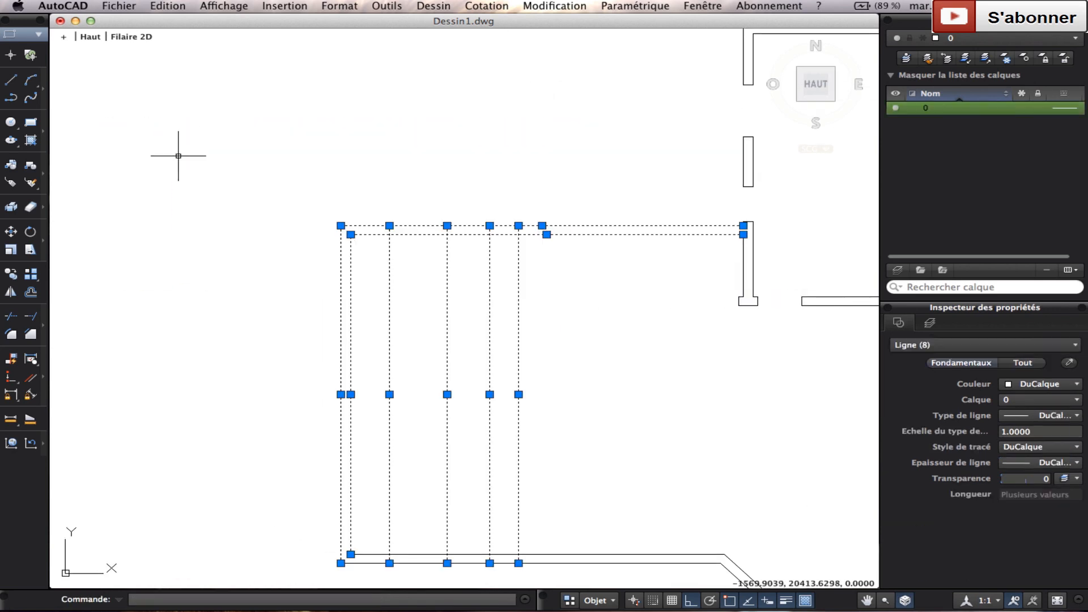
scroll(222, 339, down, 3)
click(11, 317)
click(462, 320)
click(312, 306)
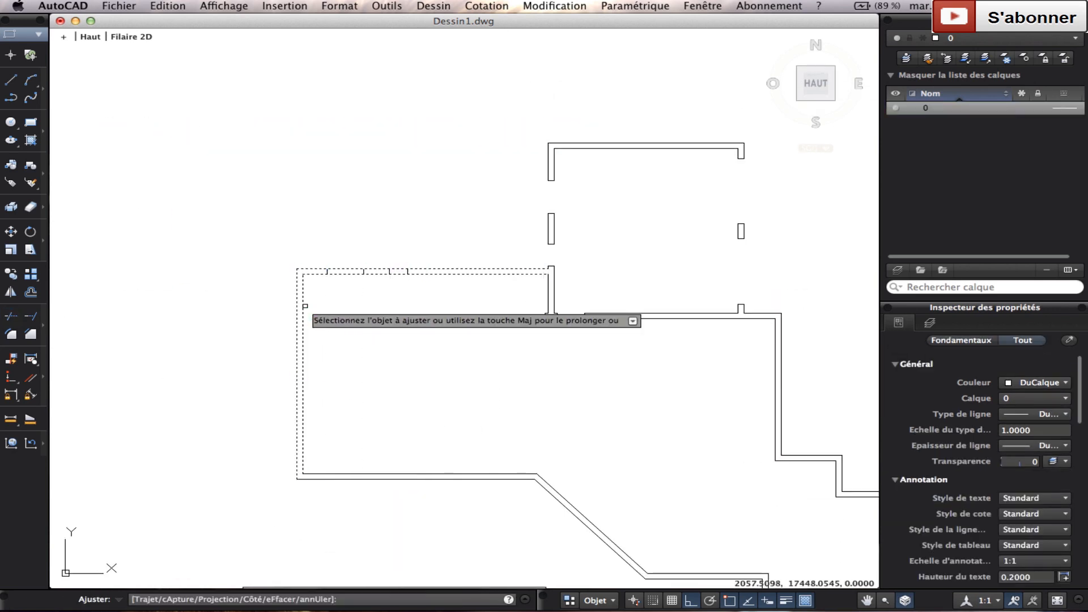
click(341, 289)
click(340, 263)
click(396, 277)
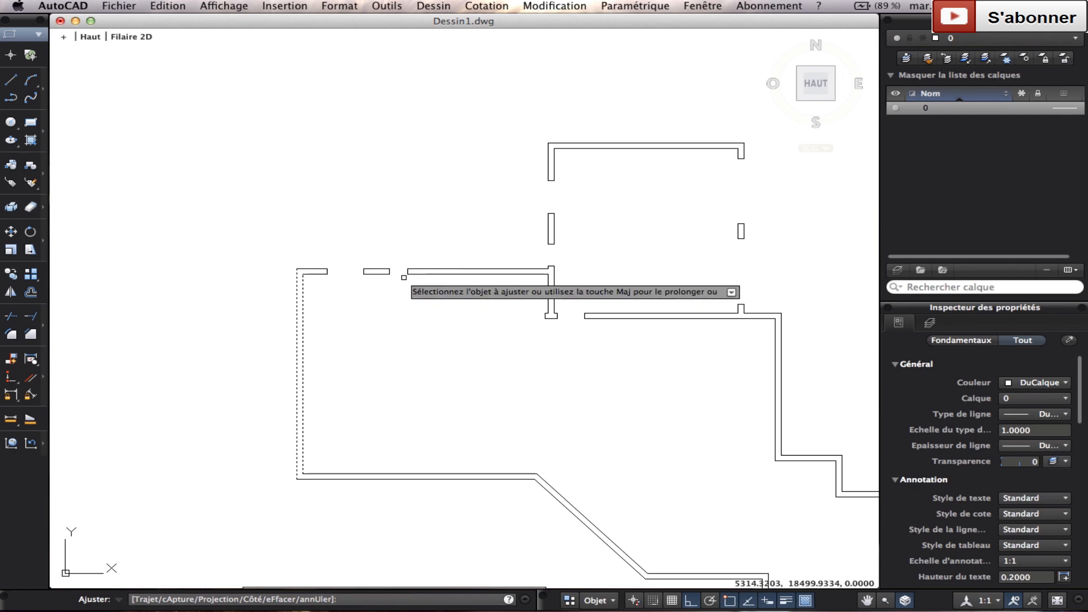
key(Return)
Using the scanned plan's dimensions, offset the east jamb of the 600 opening 1770 eastward along the north wall
scroll(408, 238, down, 6)
scroll(425, 311, up, 8)
scroll(378, 220, up, 5)
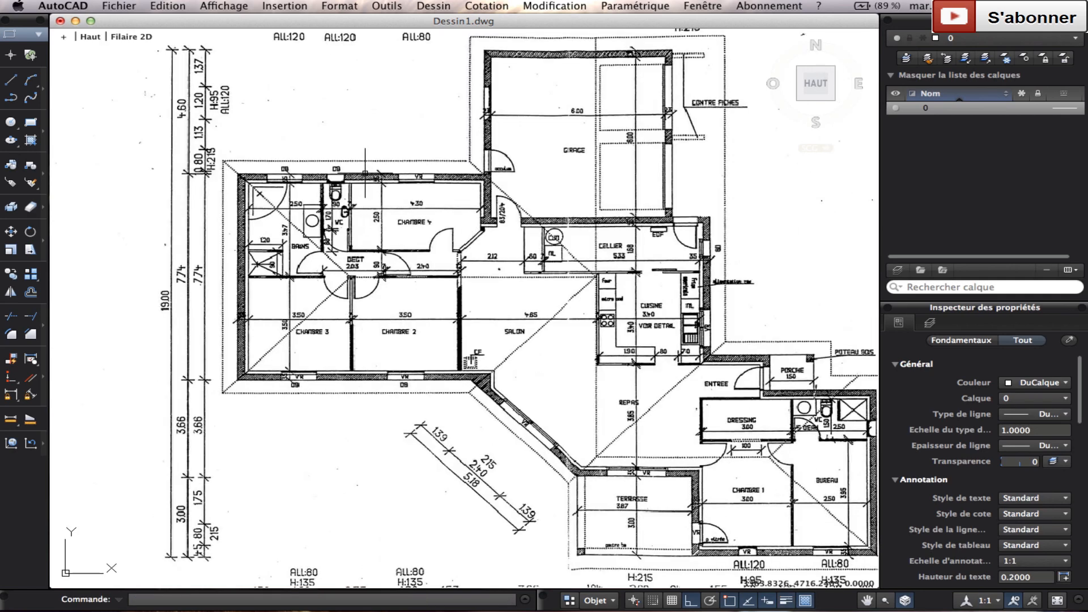
scroll(350, 208, down, 3)
scroll(375, 237, up, 1)
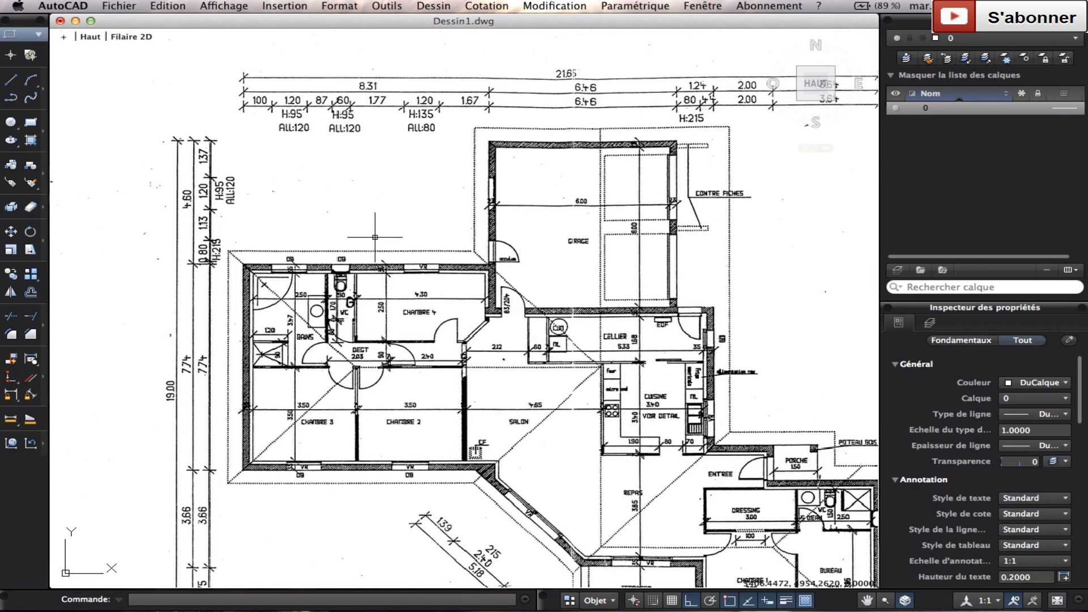
scroll(456, 240, down, 5)
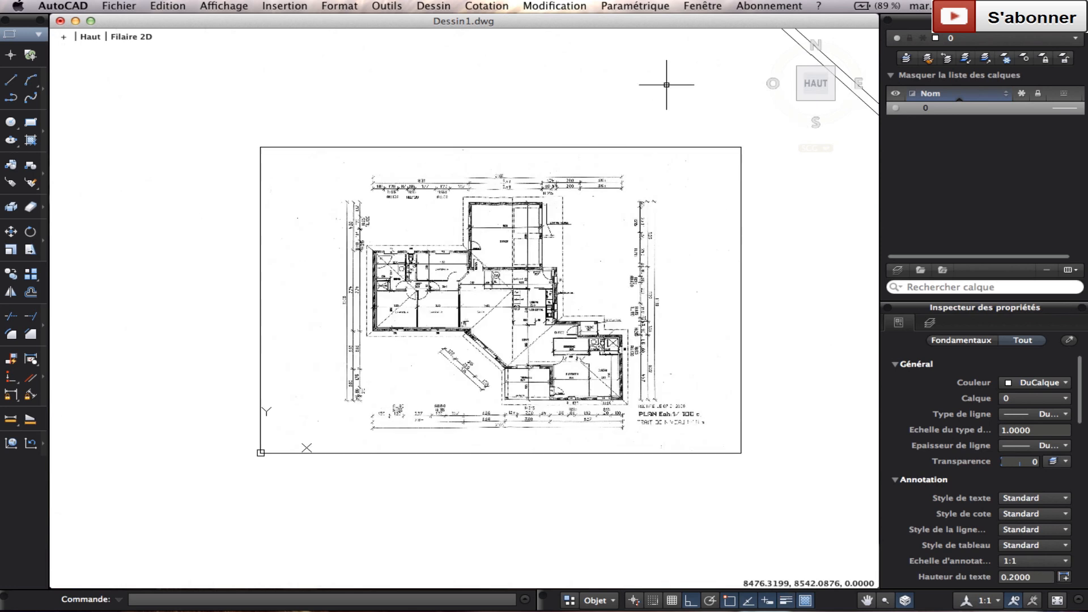
scroll(442, 250, up, 6)
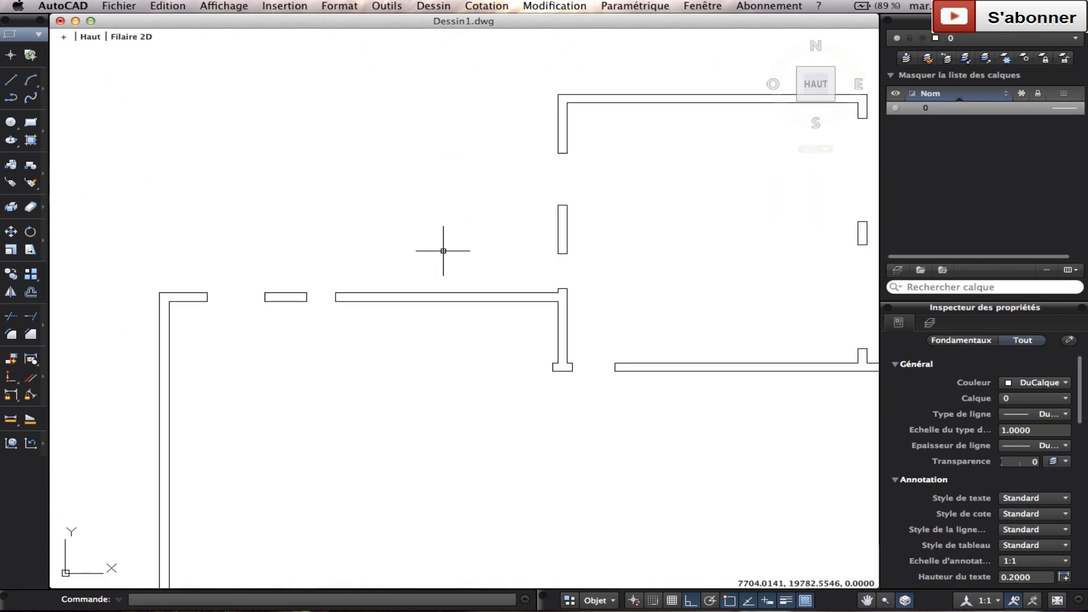
click(31, 292)
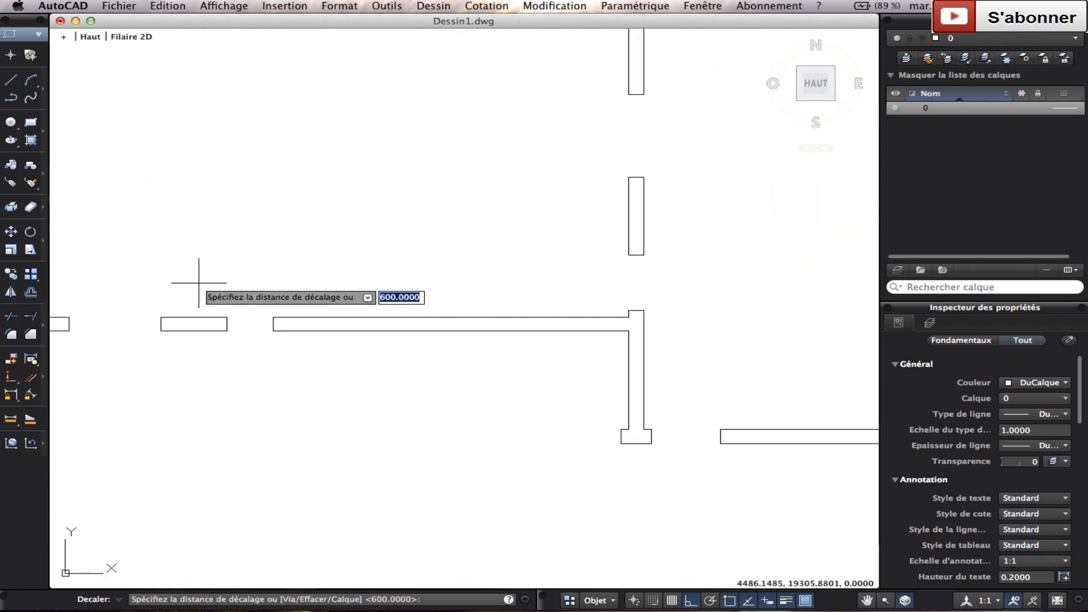
text(1770)
key(Return)
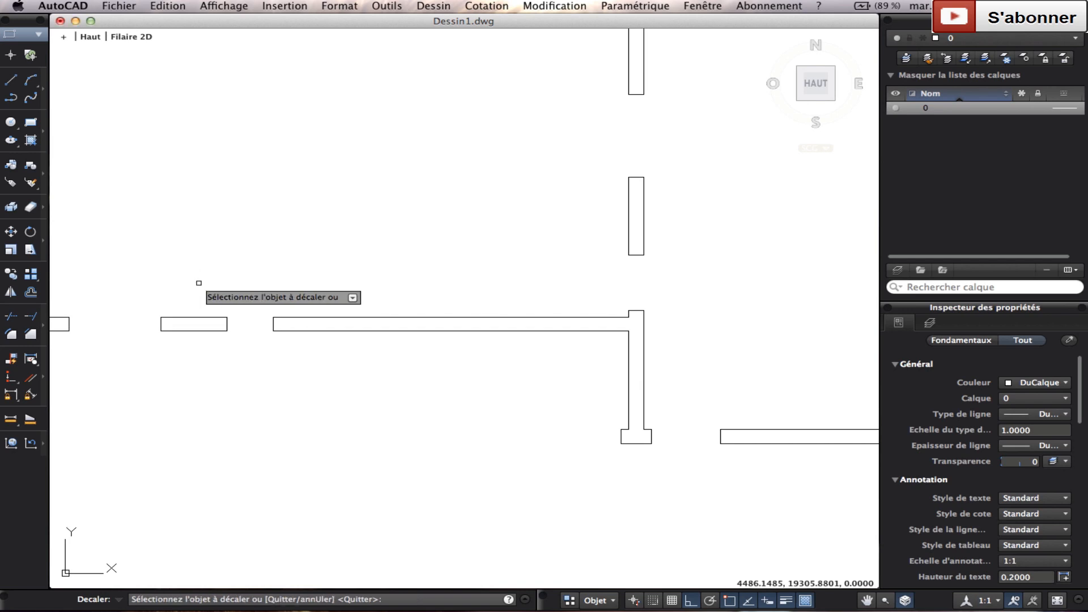
click(273, 322)
click(331, 323)
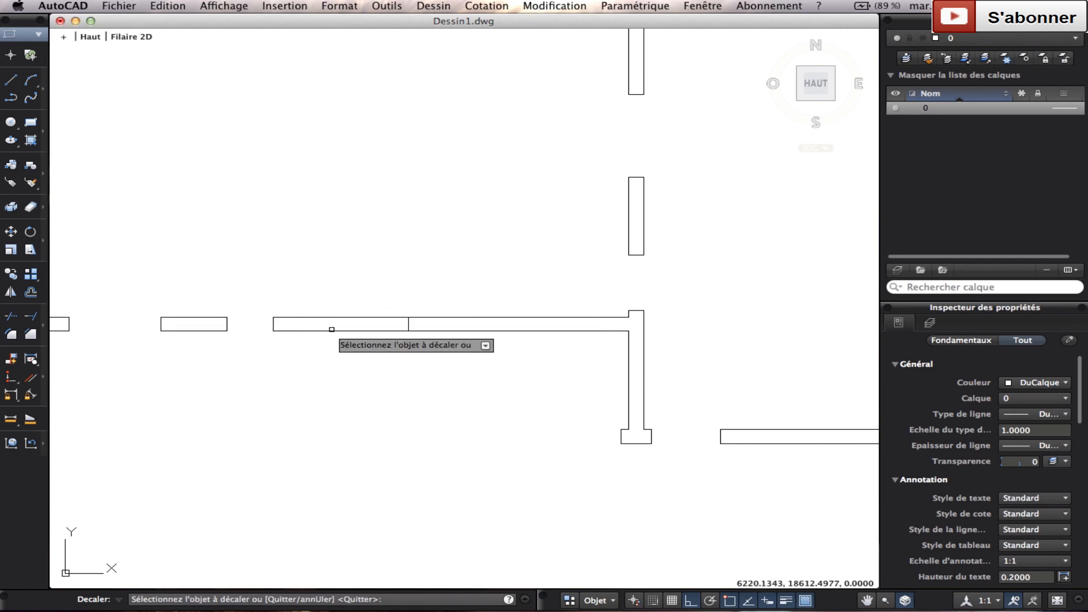
right_click(409, 362)
click(427, 376)
Offset the new jamb line in the north wall 1200 eastward to mark the third opening's width
right_click(422, 375)
click(461, 384)
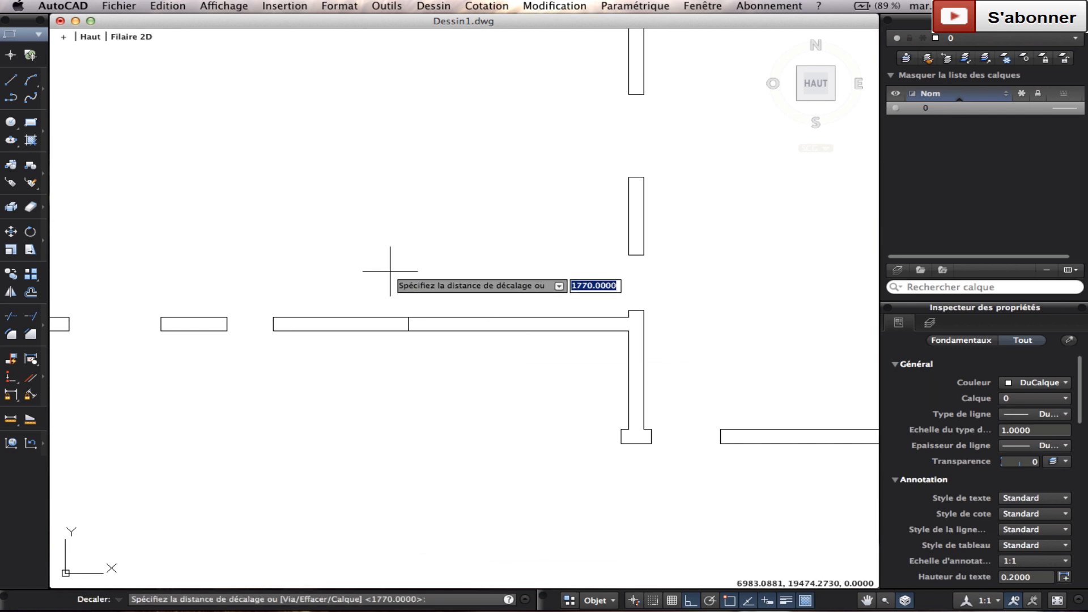
text(1200)
key(Return)
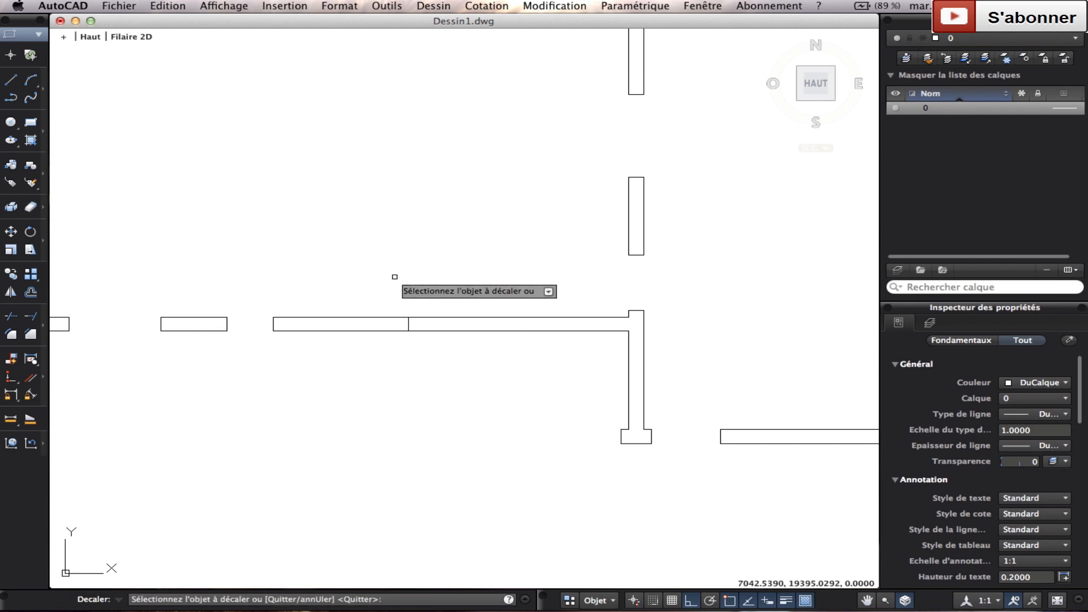
click(408, 319)
click(423, 322)
key(Escape)
Trim the north wall lines between the two newest jamb lines to cut the third opening
click(528, 380)
click(355, 287)
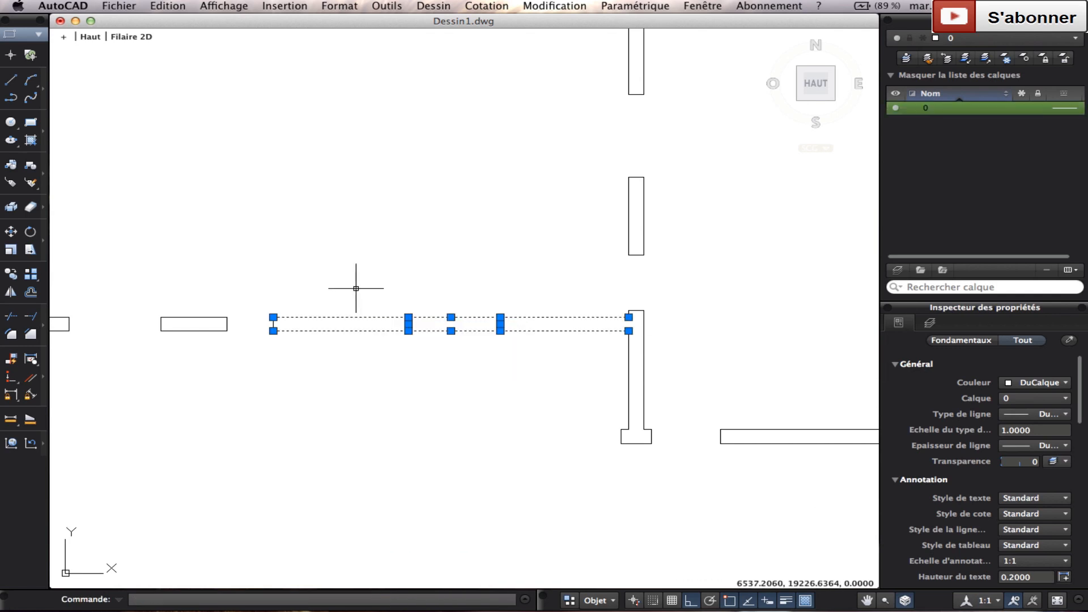
click(10, 316)
click(428, 319)
key(Escape)
Create a new layer named Murs
scroll(428, 361, down, 6)
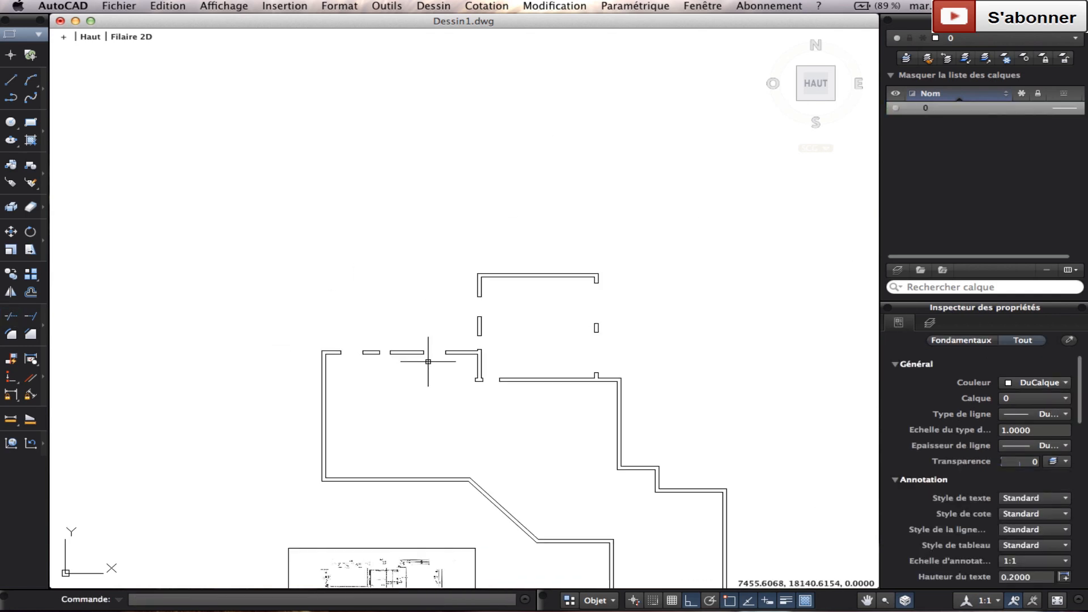
middle_drag(526, 405, 478, 269)
scroll(652, 498, up, 2)
scroll(702, 454, down, 4)
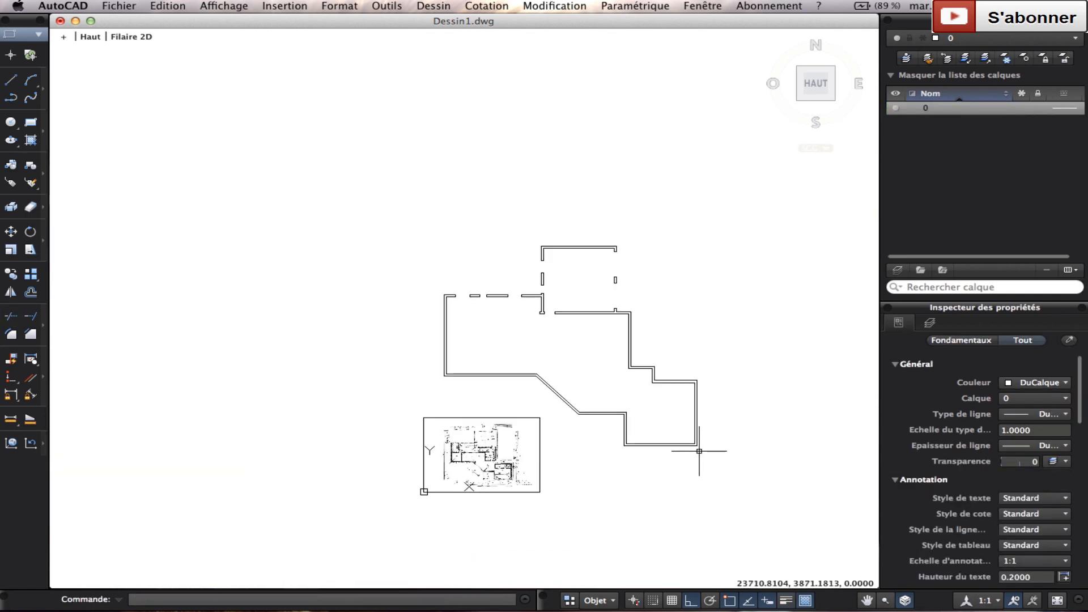
scroll(696, 425, up, 3)
scroll(740, 369, down, 3)
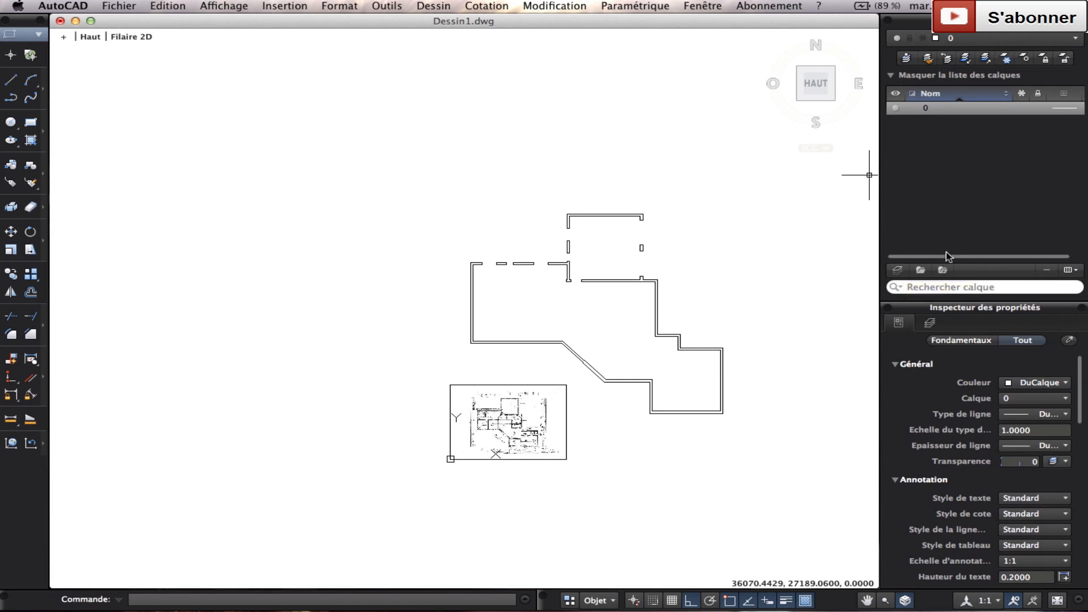
click(893, 272)
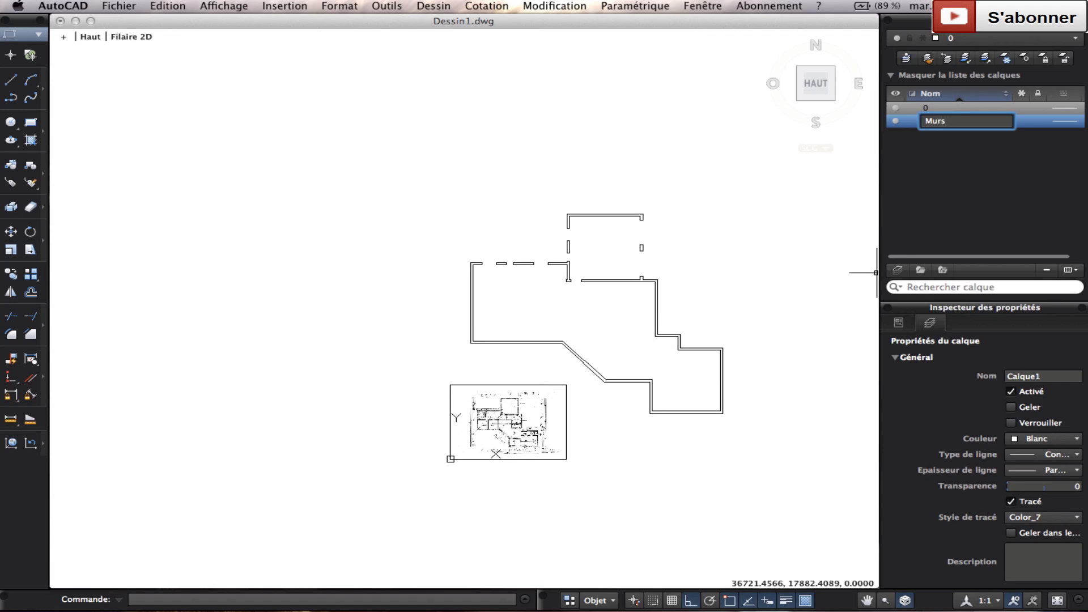
key(Return)
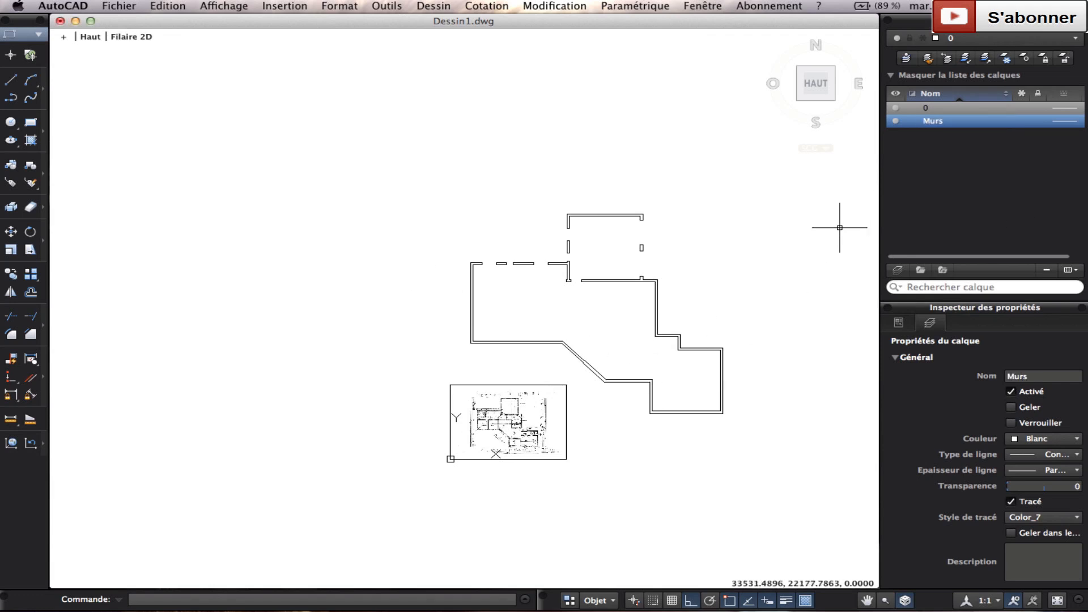
Create two more layers named Terrasse and Cloison
click(896, 270)
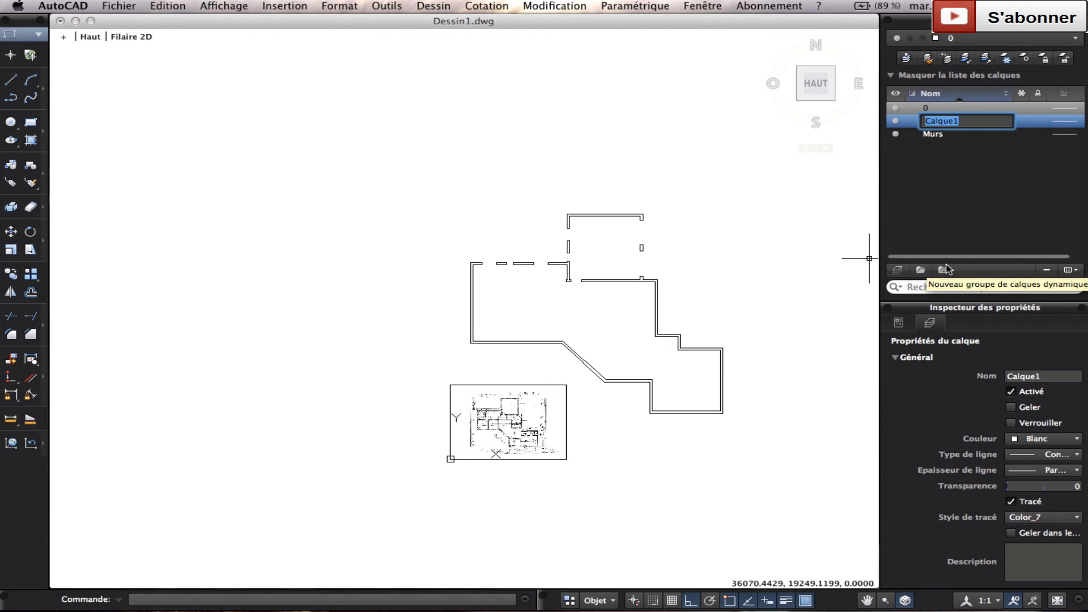
text(Terrasse)
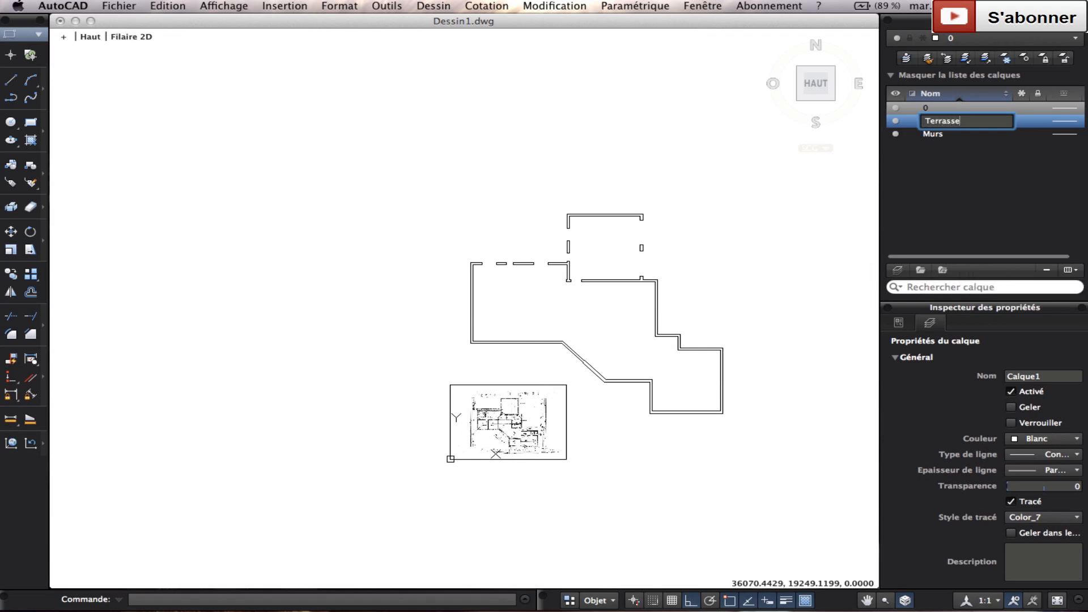
key(Return)
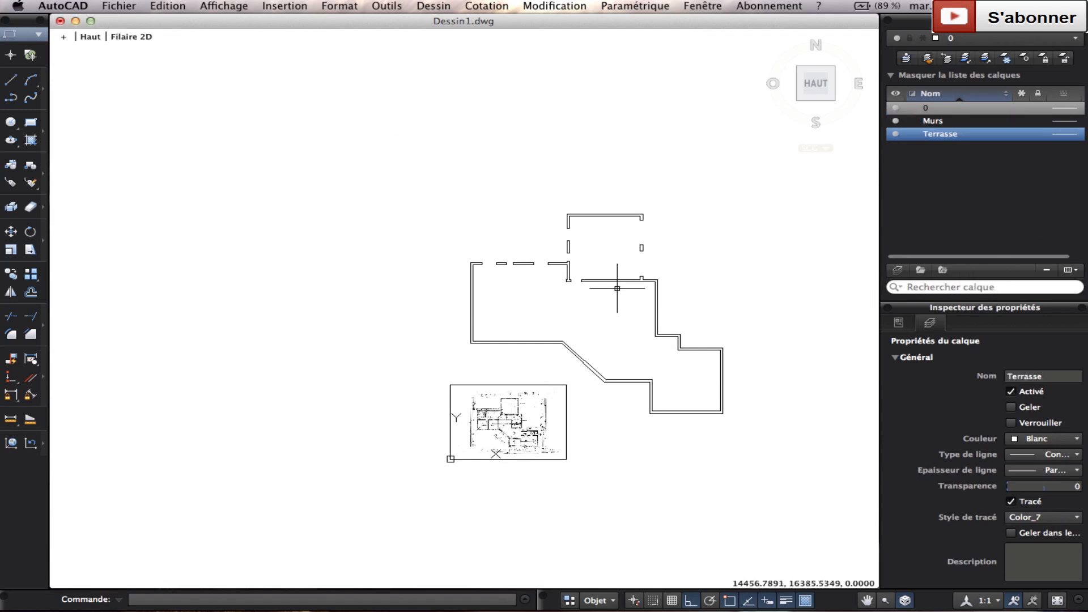
click(897, 270)
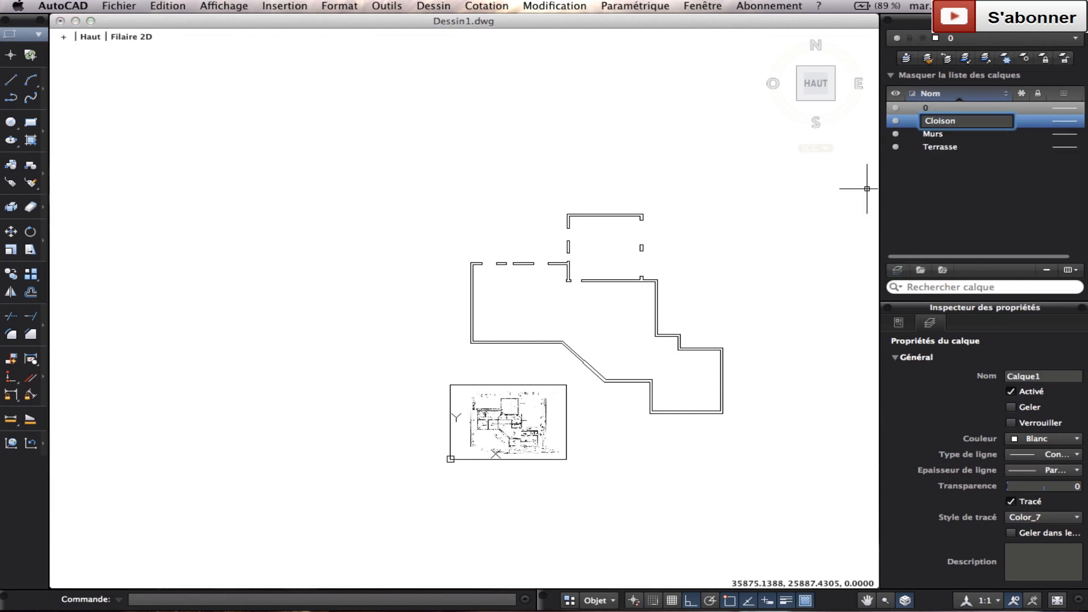
click(897, 269)
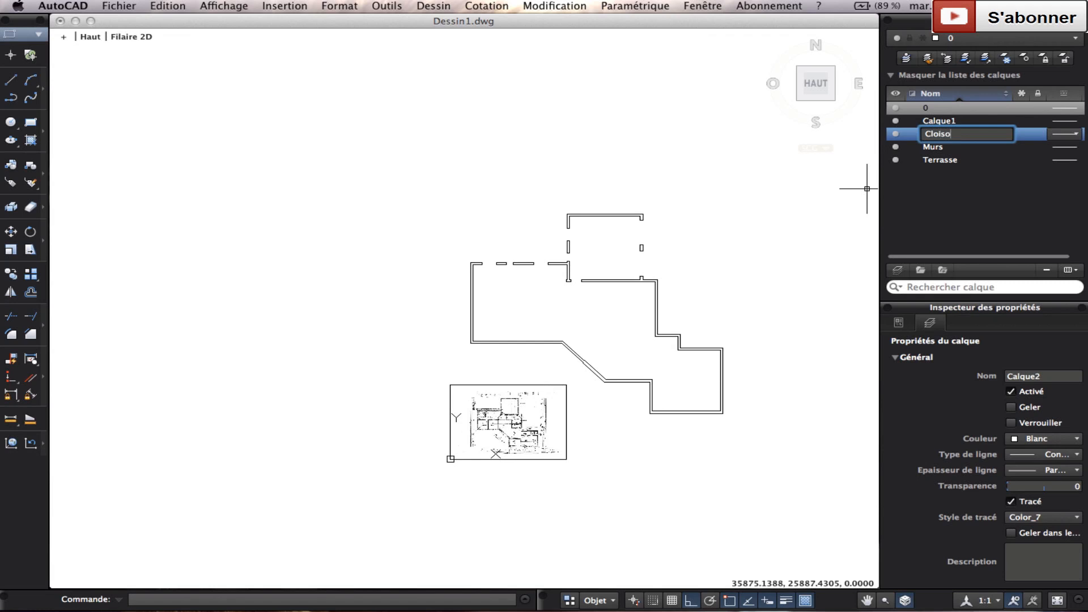
key(Return)
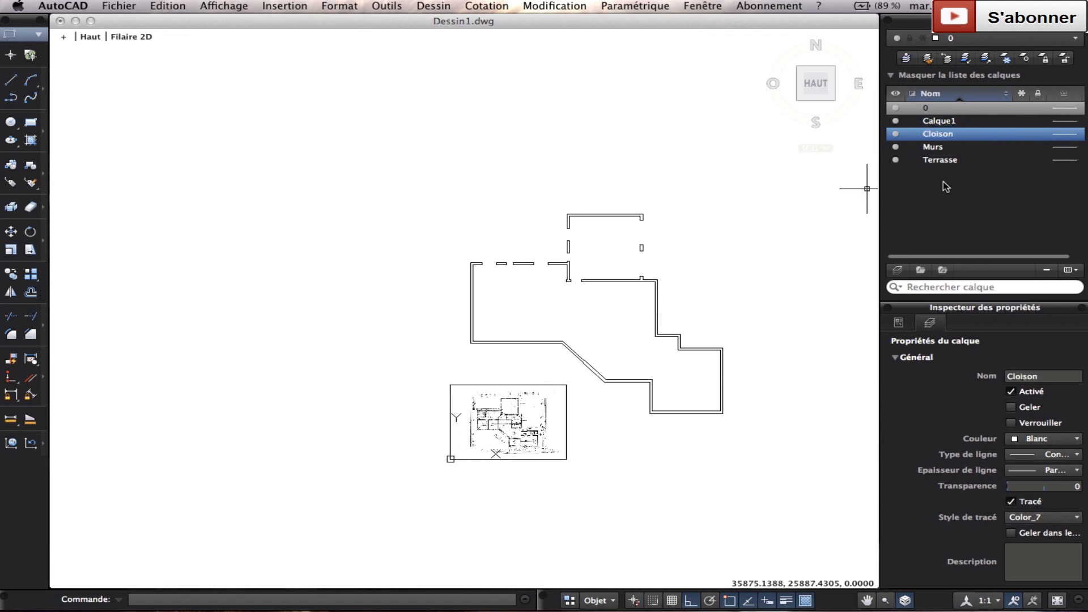
Transfer all the exterior wall lines to the Murs layer and make Murs the current layer
click(767, 429)
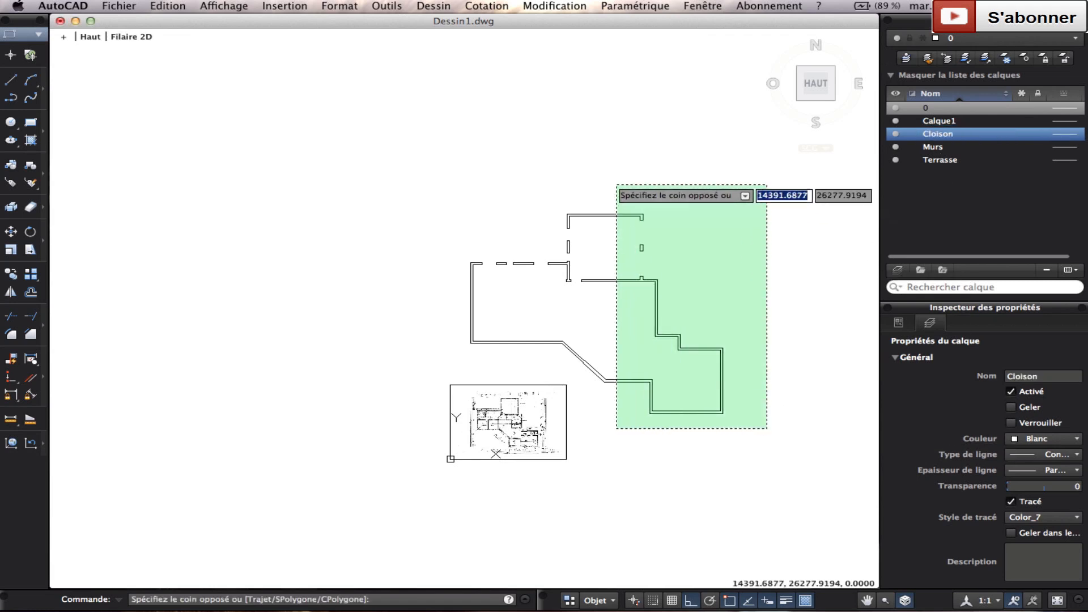
click(593, 165)
click(604, 363)
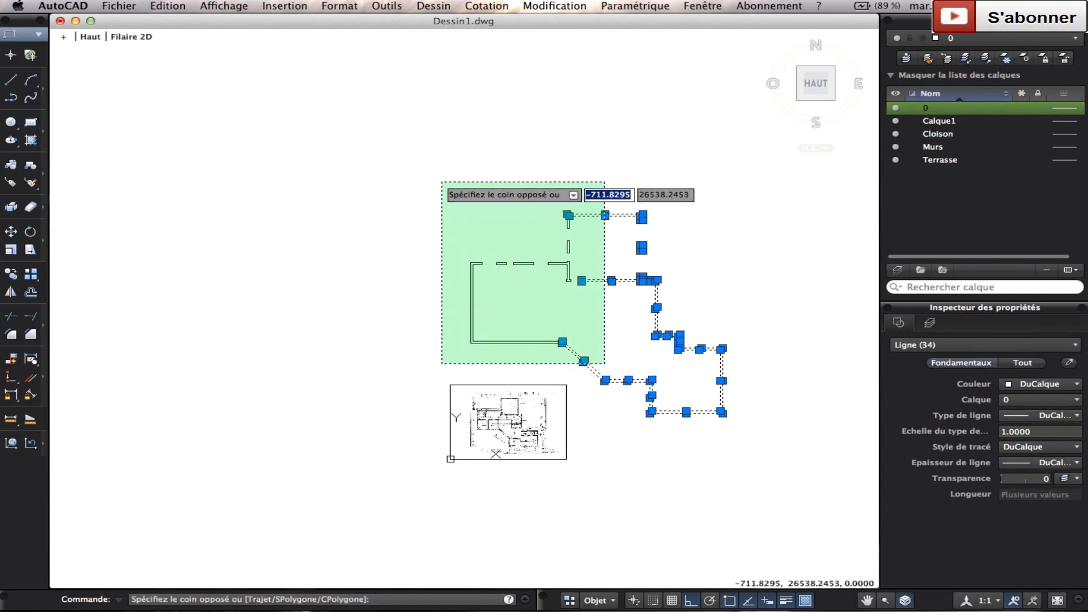
click(433, 168)
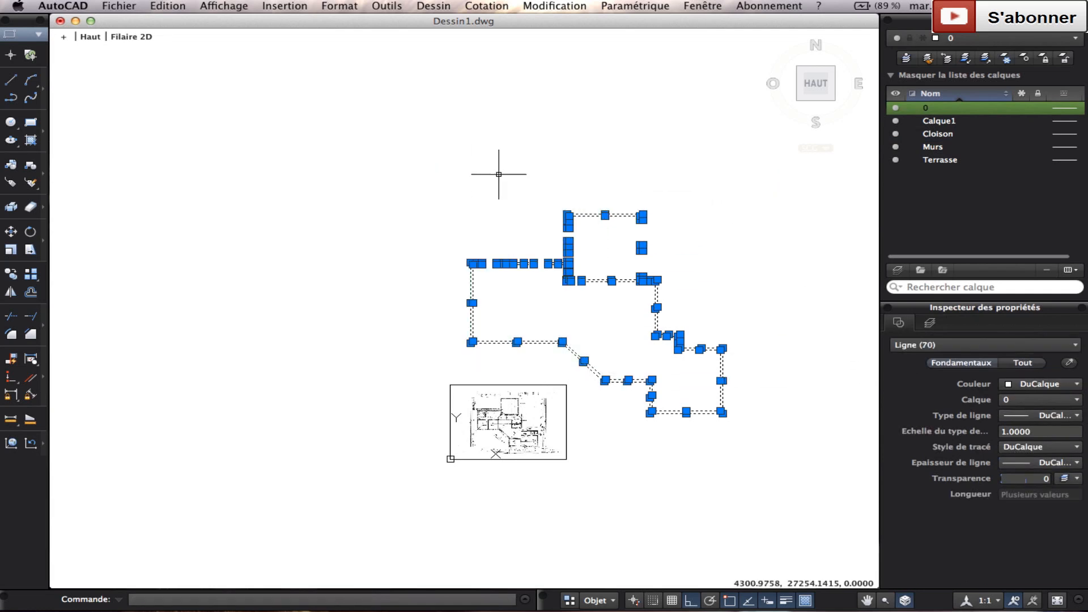
right_click(531, 175)
click(567, 226)
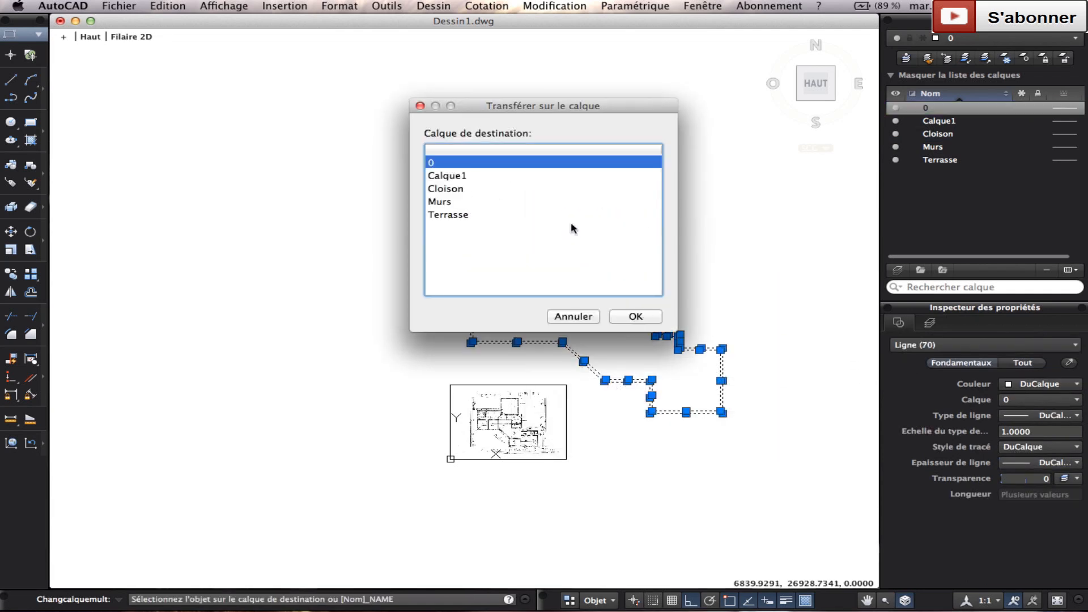
click(479, 202)
click(636, 318)
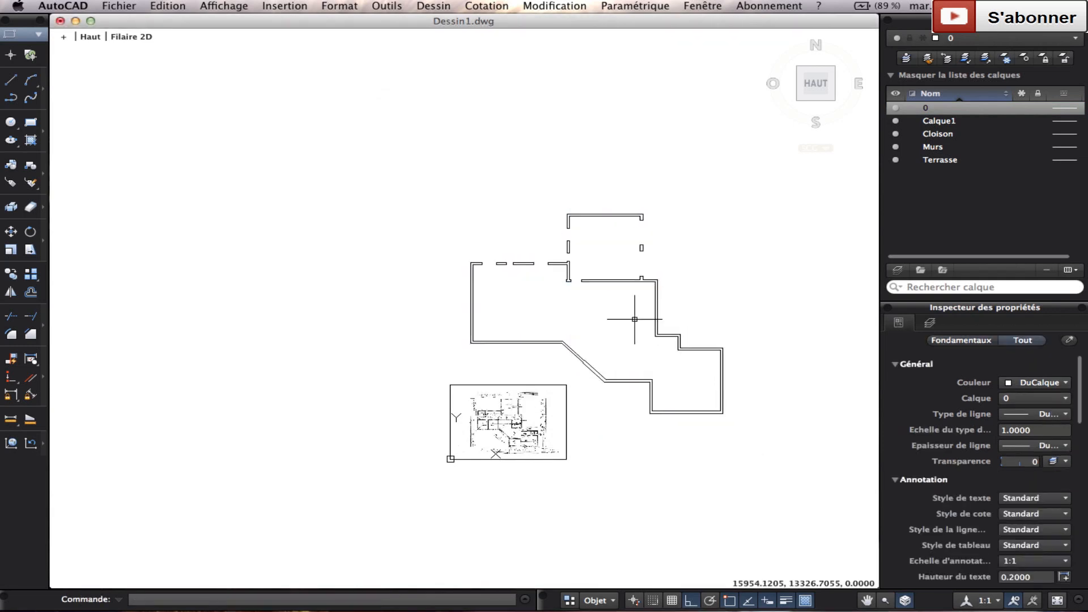
click(605, 230)
key(Escape)
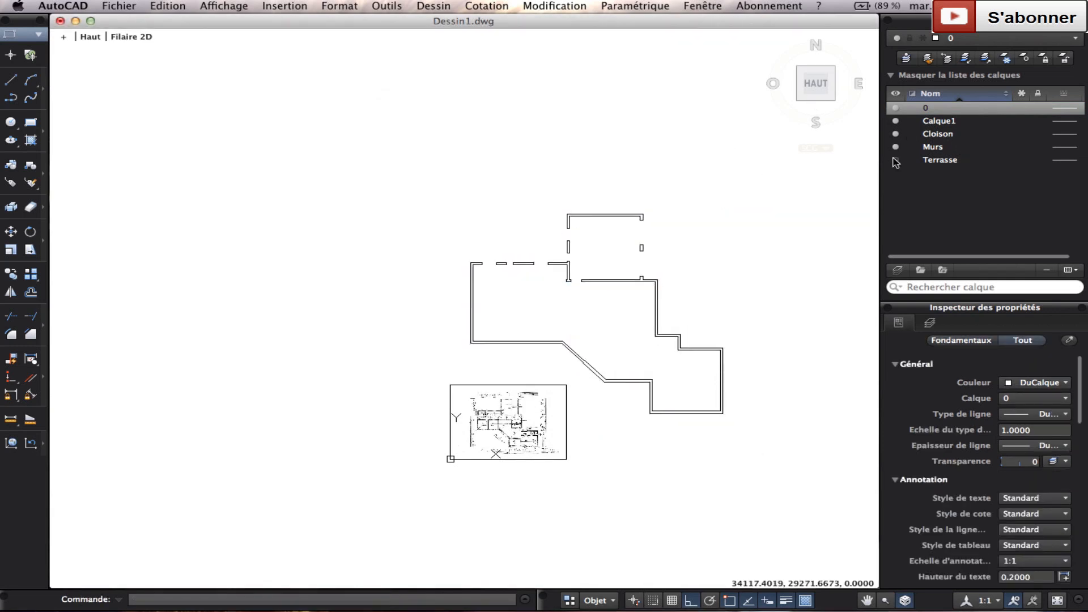
double_click(931, 148)
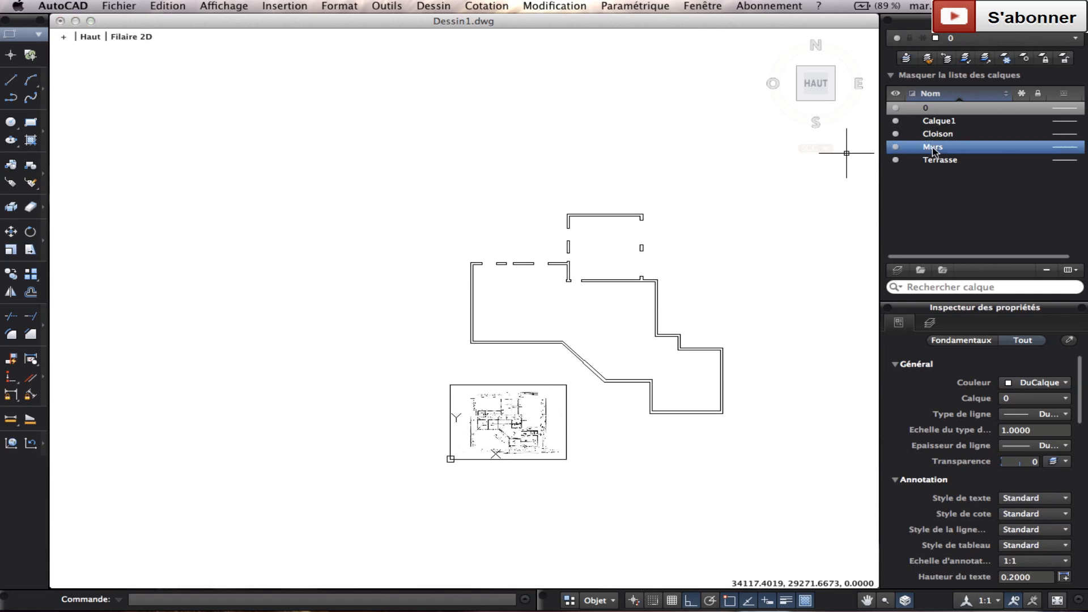
Using the scanned plan's dimensions, offset the west wall's outer line 1500 eastward to mark the first opening in the south wall
scroll(532, 335, up, 3)
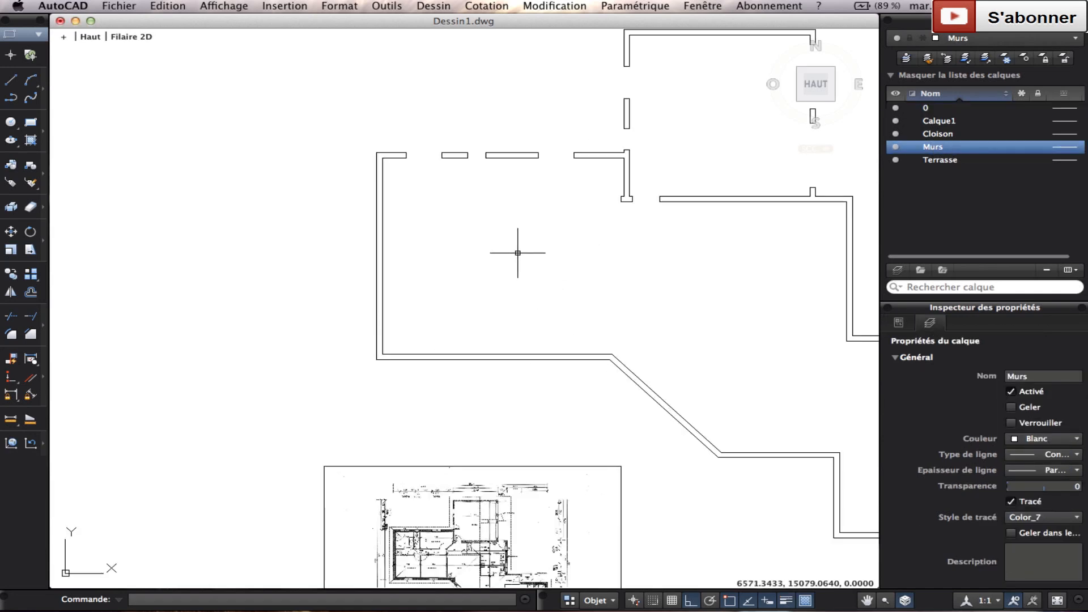
scroll(482, 476, up, 10)
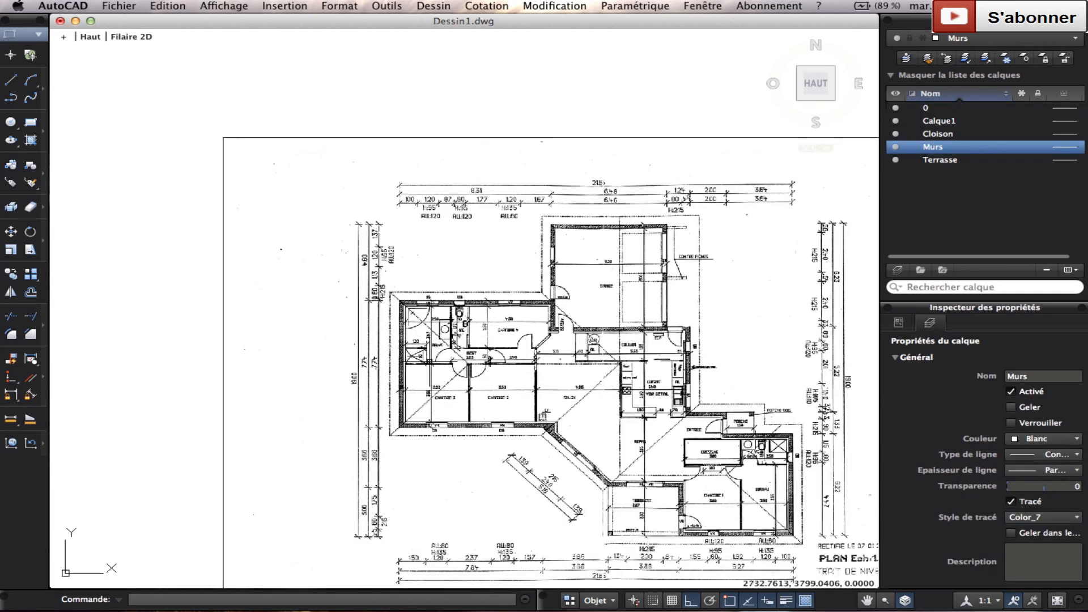
scroll(435, 415, up, 3)
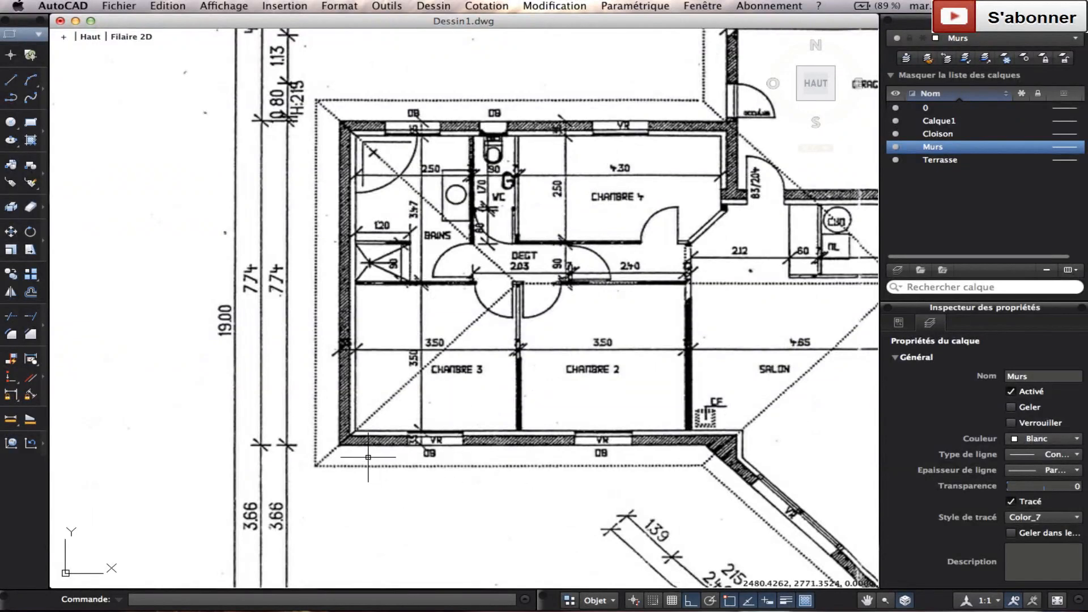
scroll(368, 456, down, 4)
scroll(414, 343, up, 2)
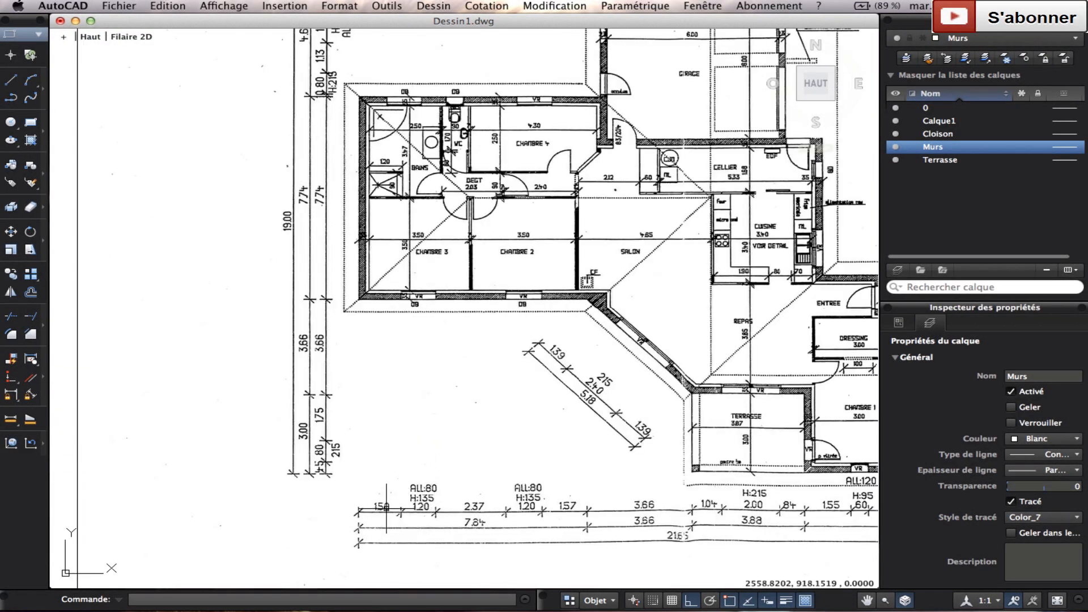
scroll(508, 345, up, 8)
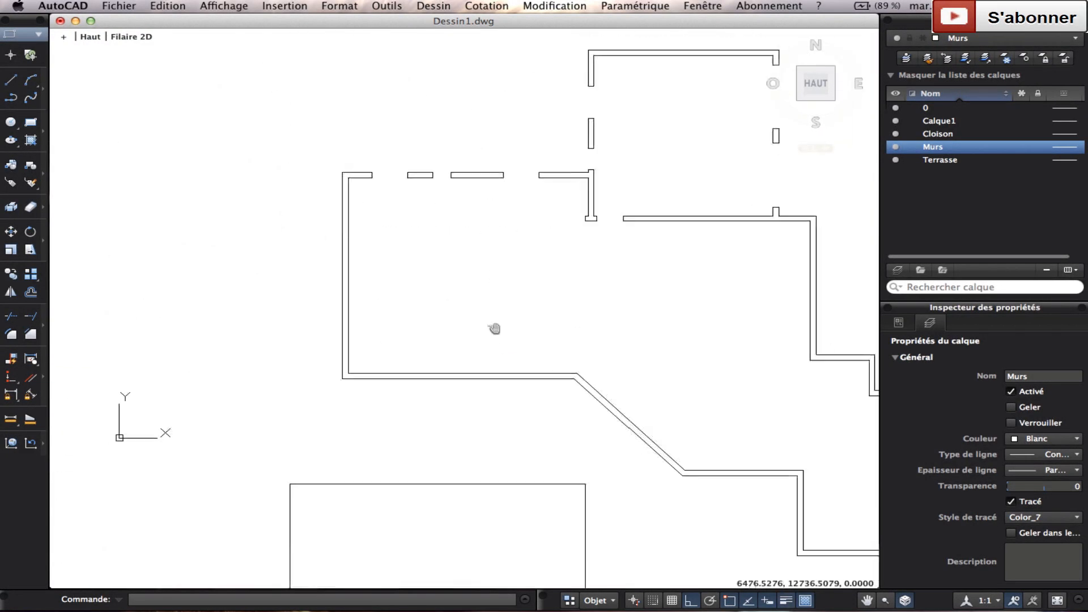
click(30, 274)
text(1)
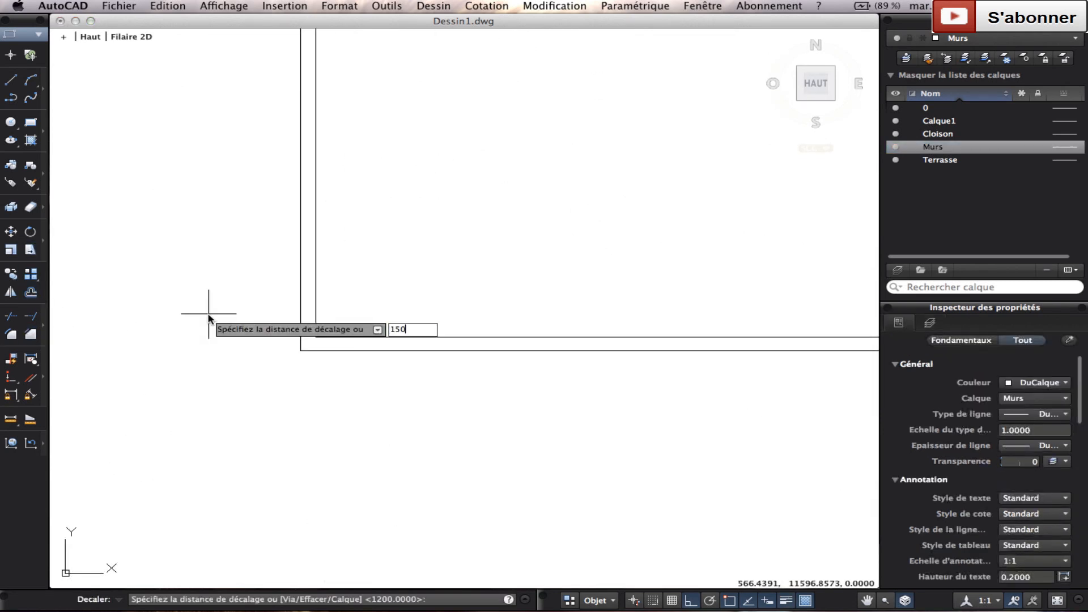
text(50)
key(Return)
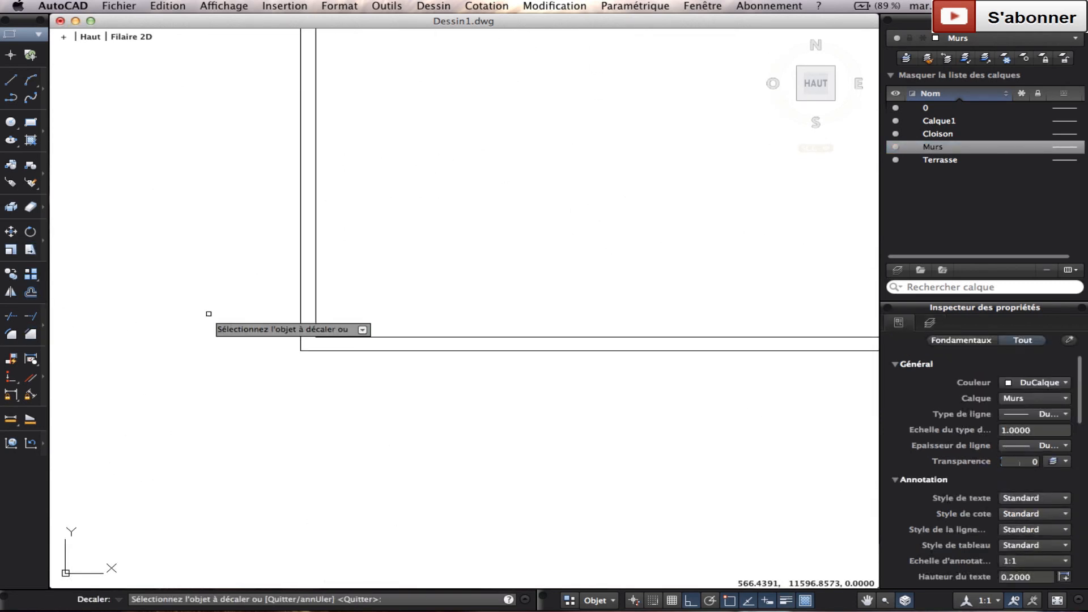
click(300, 289)
click(539, 287)
right_click(571, 281)
click(589, 289)
Offset the new line 1200 eastward to mark the width of the south wall's first opening
right_click(536, 289)
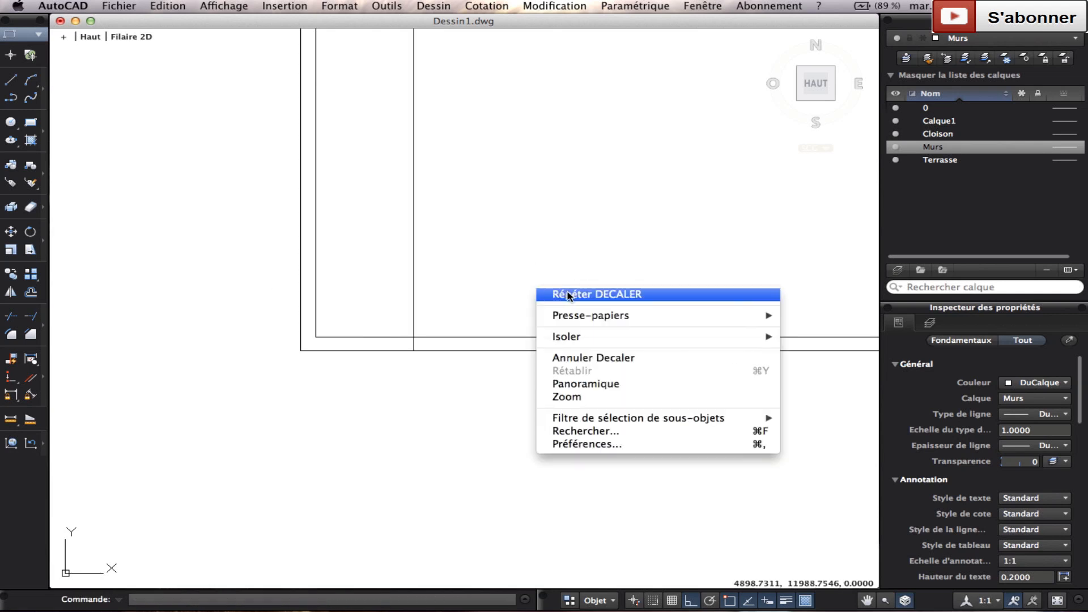
click(568, 294)
text(1200)
key(Return)
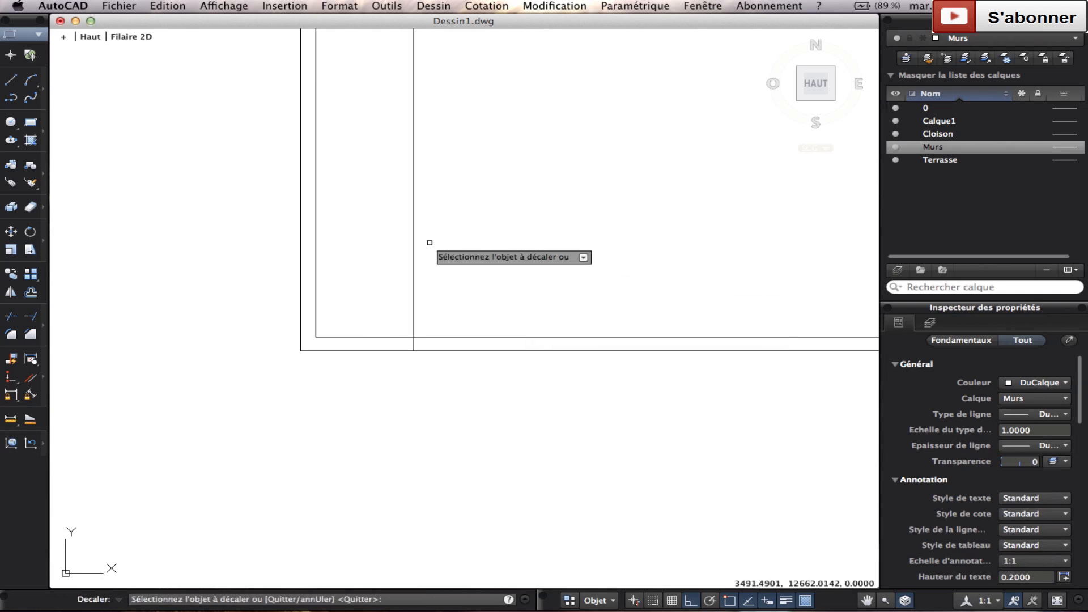
click(413, 236)
click(464, 236)
key(Escape)
Trim both offset lines to the south wall's thickness and remove the wall lines between them to cut the first opening
click(522, 485)
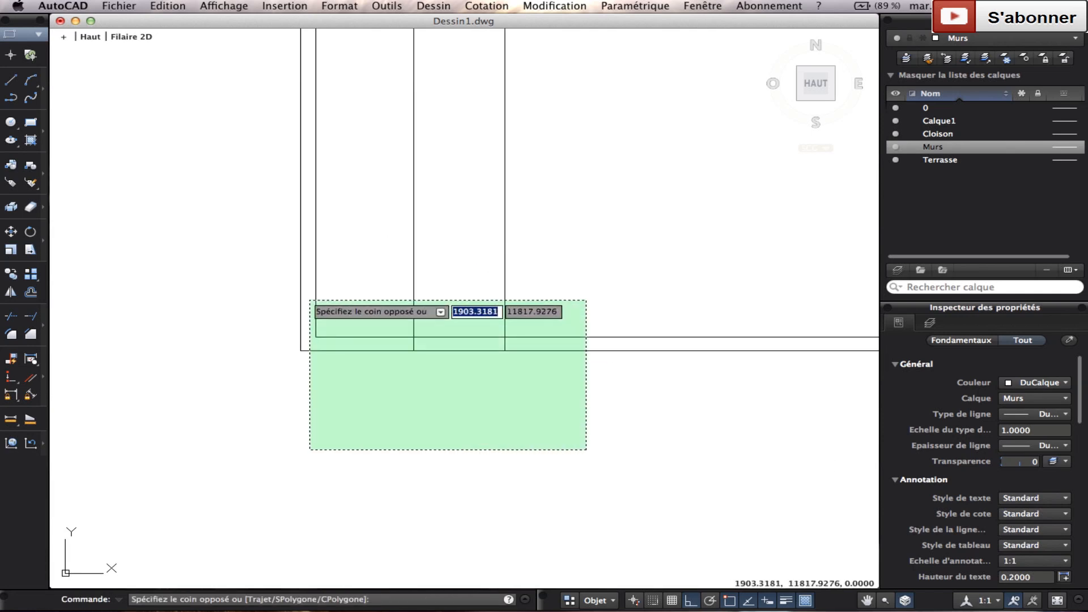
click(306, 301)
click(10, 319)
click(558, 304)
click(335, 252)
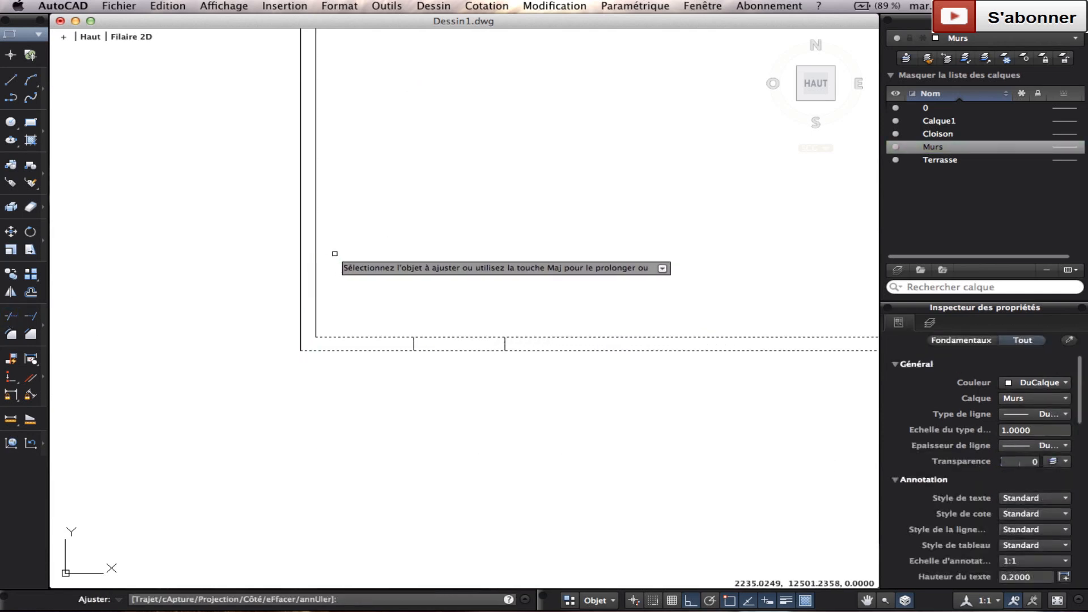
click(444, 357)
click(416, 290)
key(Escape)
Following the scanned plan's dimensions, offset the east jamb of the south wall's first opening 2370 eastward
scroll(424, 303, down, 8)
middle_drag(417, 381, 446, 300)
scroll(446, 300, up, 12)
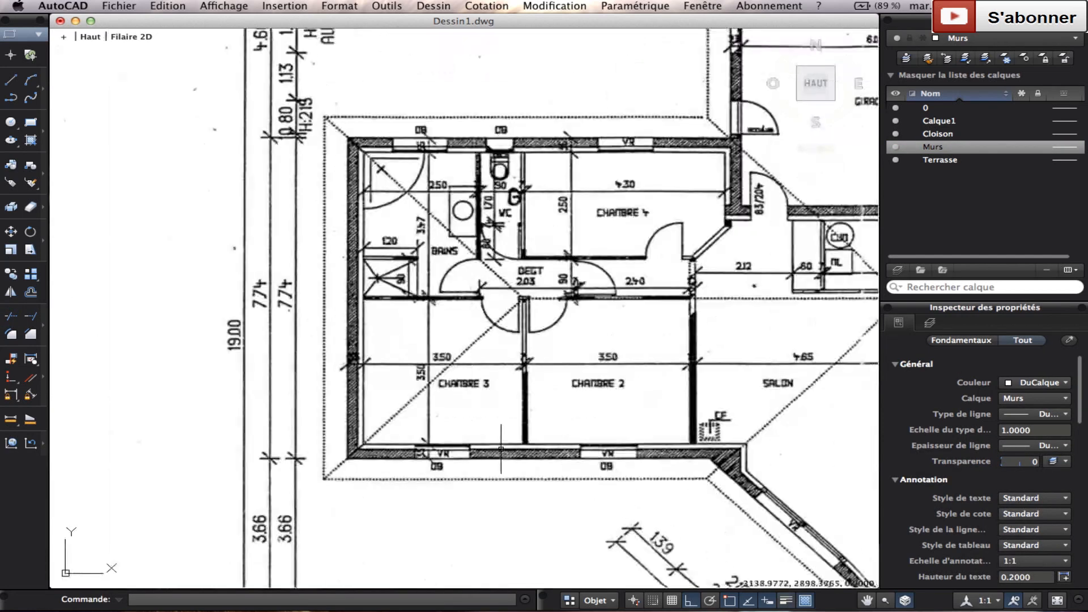
mouse_move(554, 493)
middle_down()
mouse_move(456, 440)
mouse_move(445, 340)
middle_up()
scroll(460, 448, down, 2)
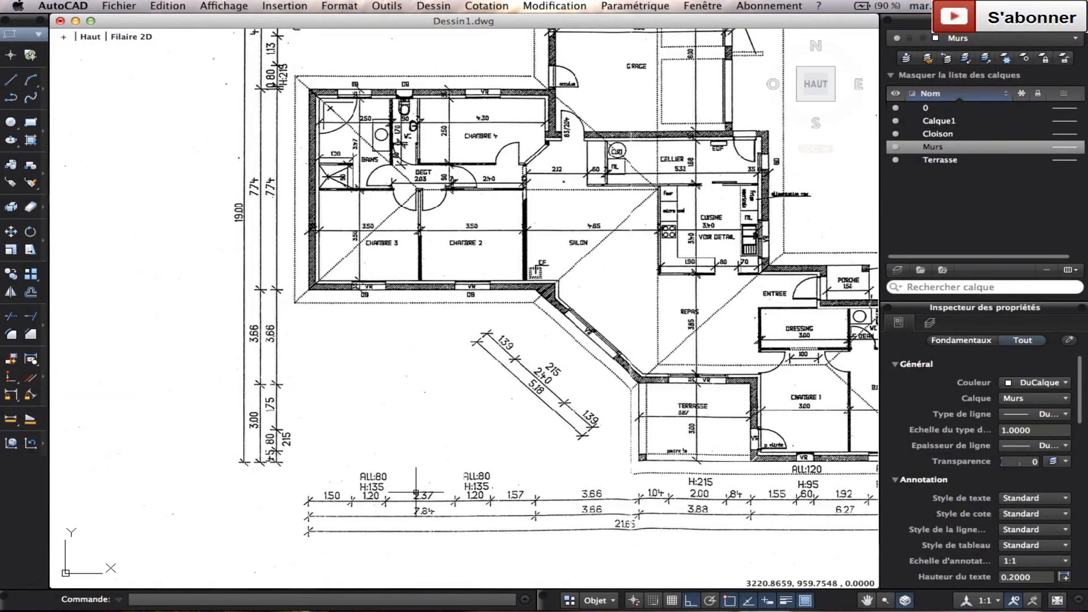
scroll(447, 476, down, 10)
middle_drag(538, 330, 423, 367)
scroll(404, 322, up, 5)
right_click(388, 319)
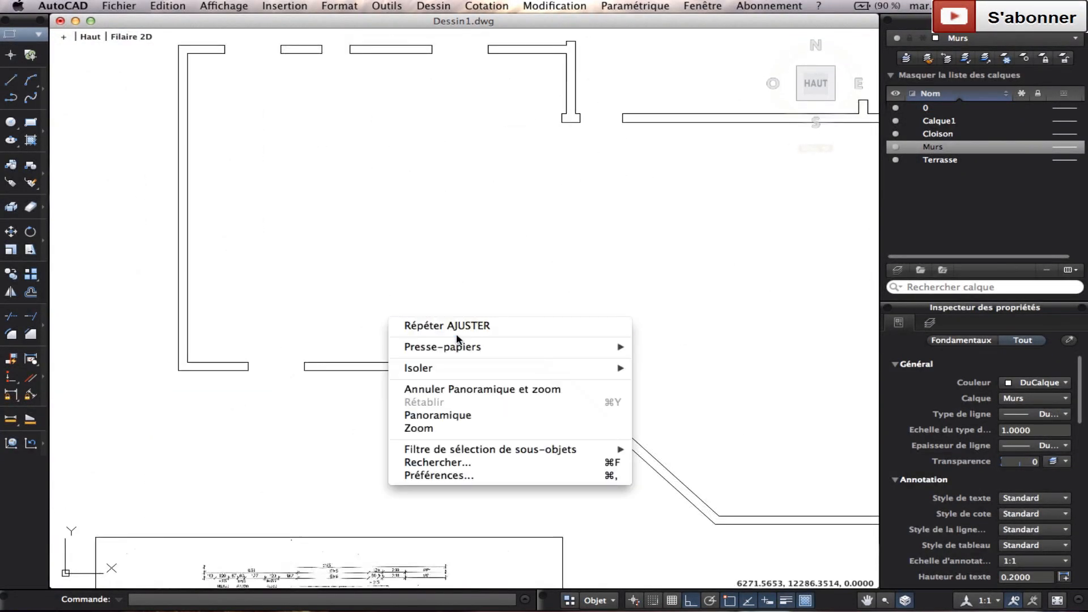
click(455, 332)
click(31, 292)
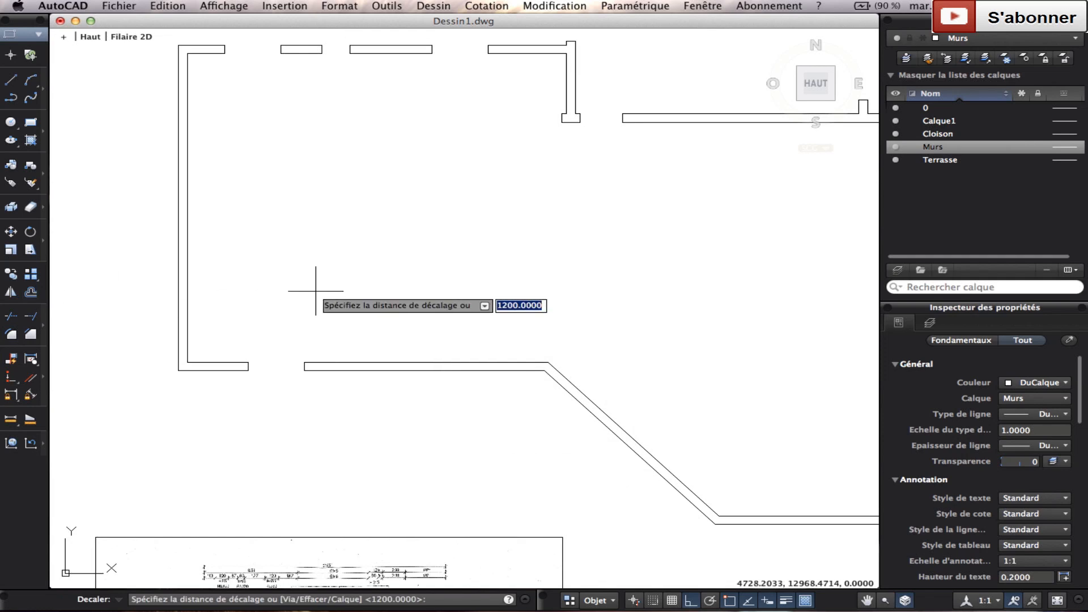
text(2)
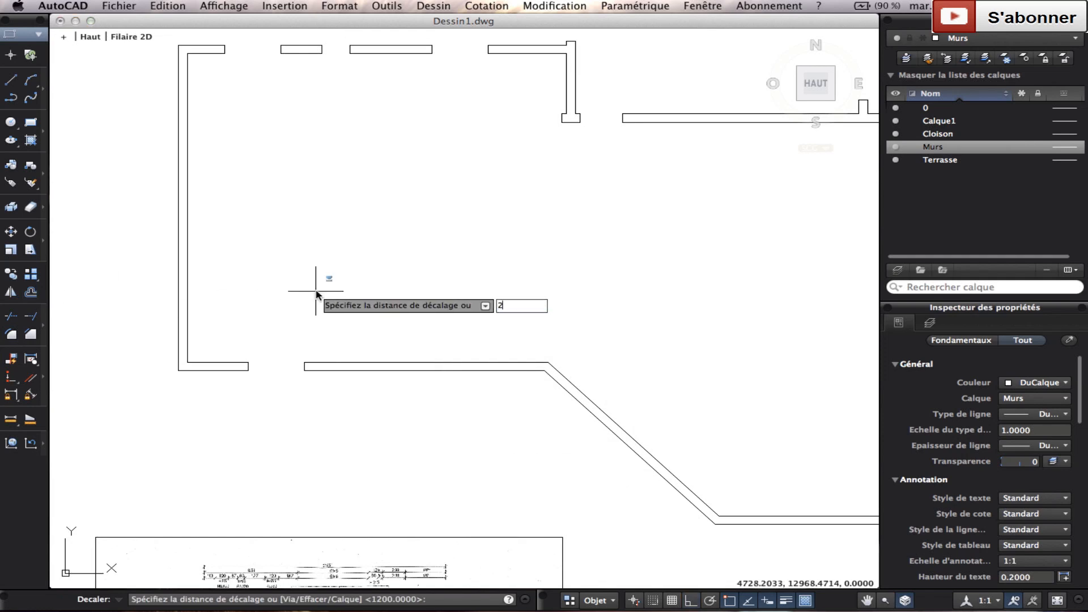
text(370)
key(Return)
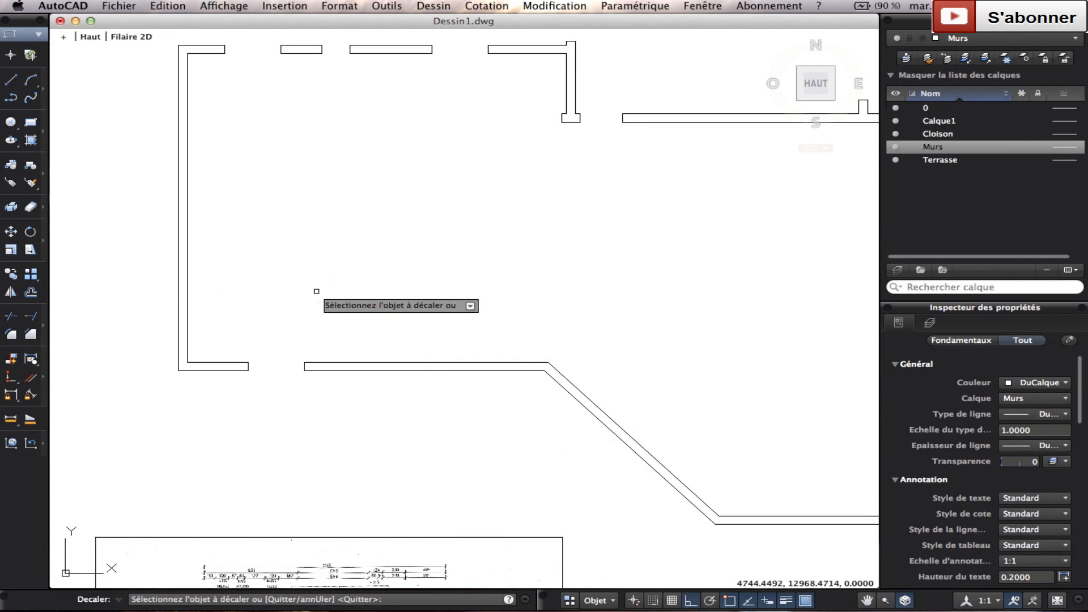
click(304, 363)
click(368, 501)
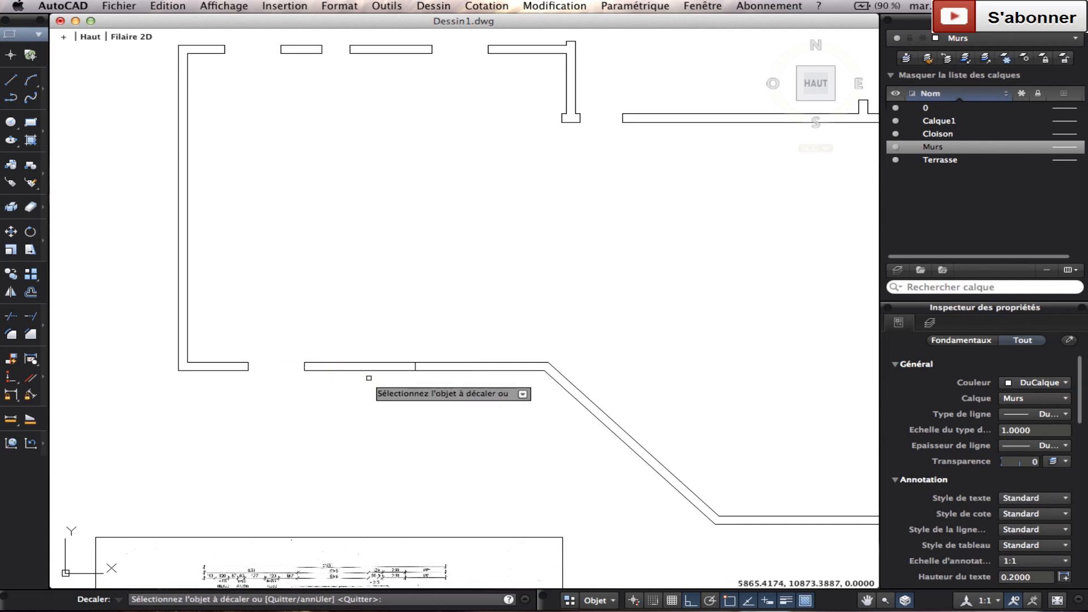
right_click(387, 376)
click(399, 381)
Offset the newest jamb line in the south wall 1200 eastward to mark the second opening's width
right_click(380, 396)
click(420, 402)
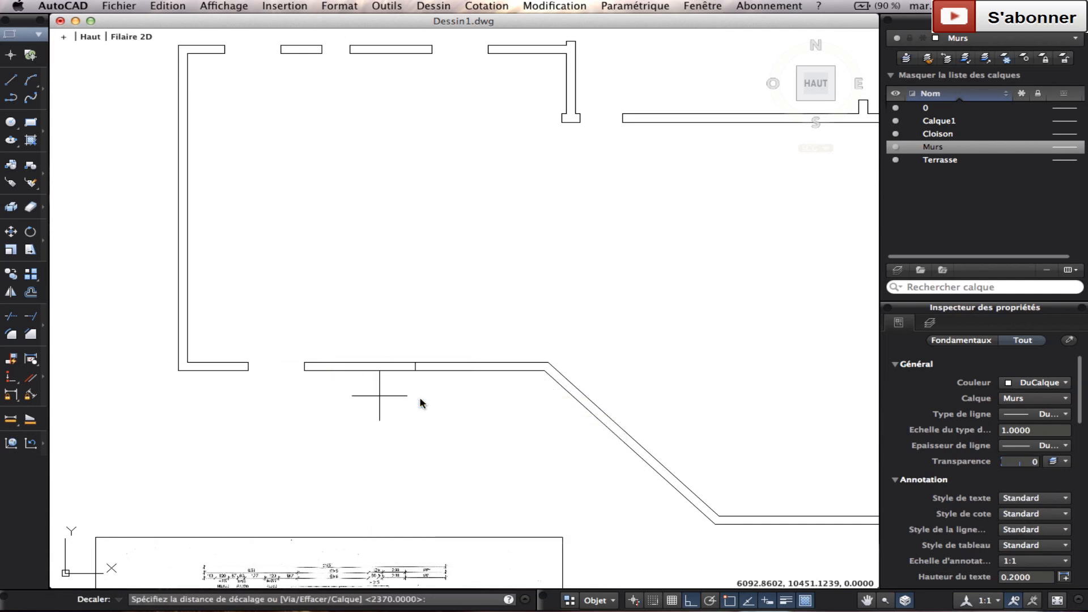
text(1200)
key(Return)
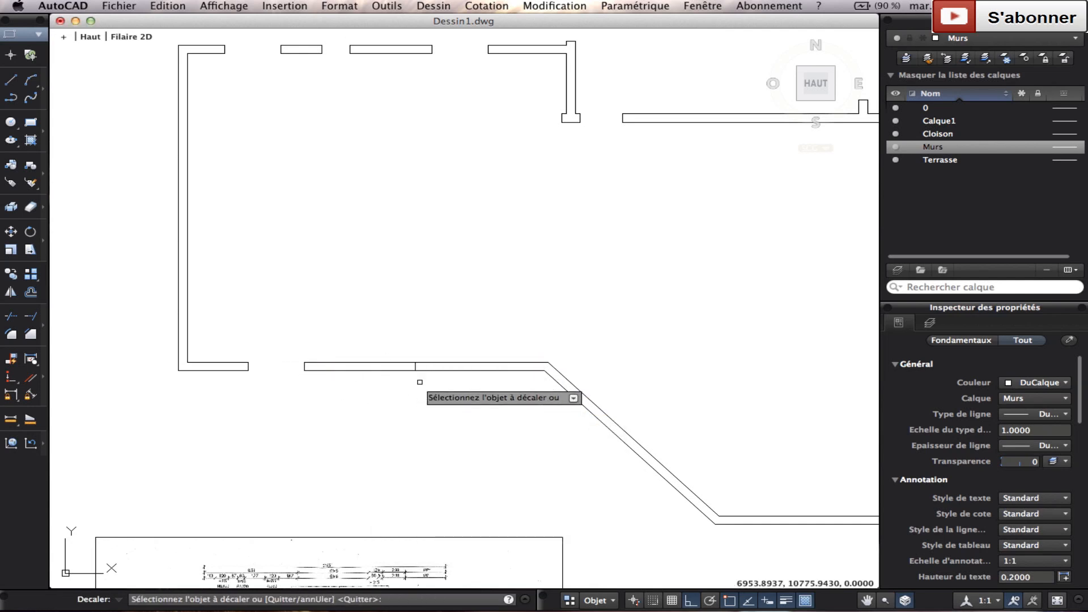
click(415, 366)
click(447, 369)
key(Escape)
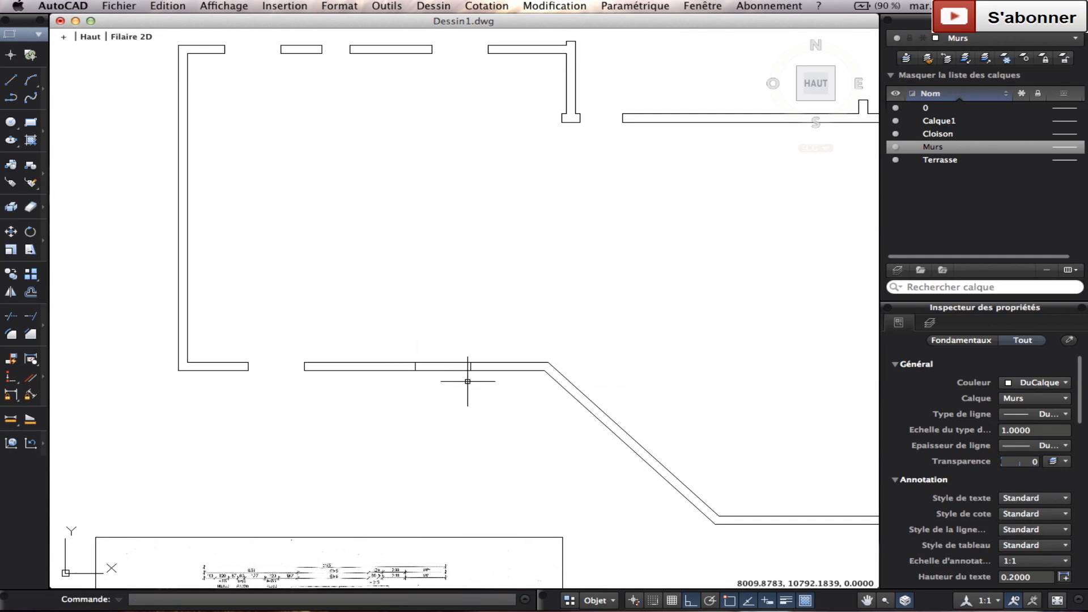
Trim the south wall's face lines between the last two jamb lines to cut the second opening
click(489, 384)
click(334, 300)
click(10, 317)
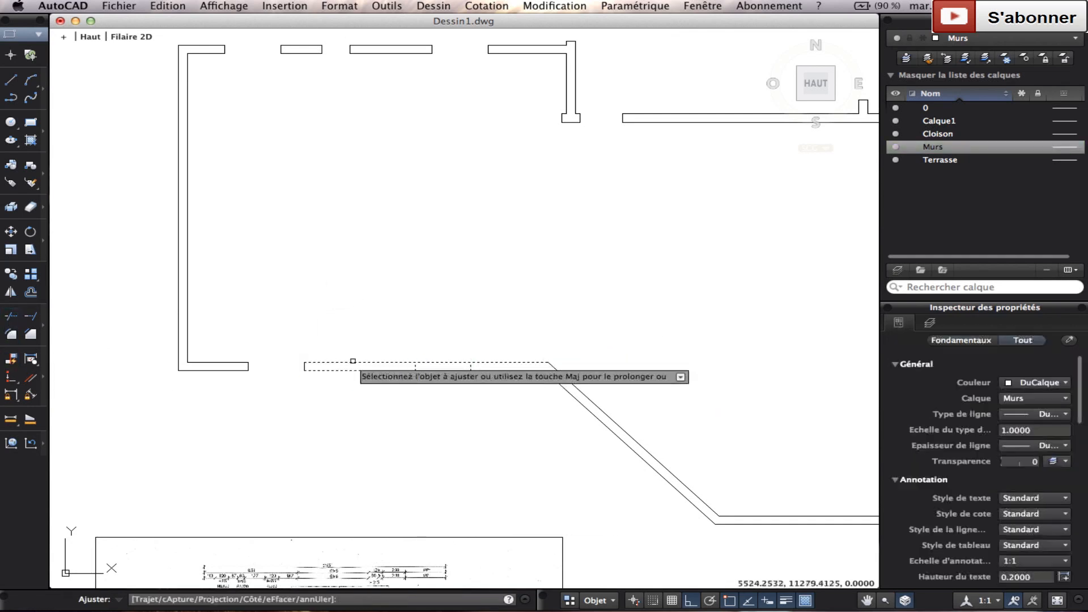
click(452, 347)
click(431, 390)
key(Escape)
Examine the scanned plan where the south wall meets the diagonal wall
scroll(443, 414, down, 5)
middle_drag(443, 446, 440, 342)
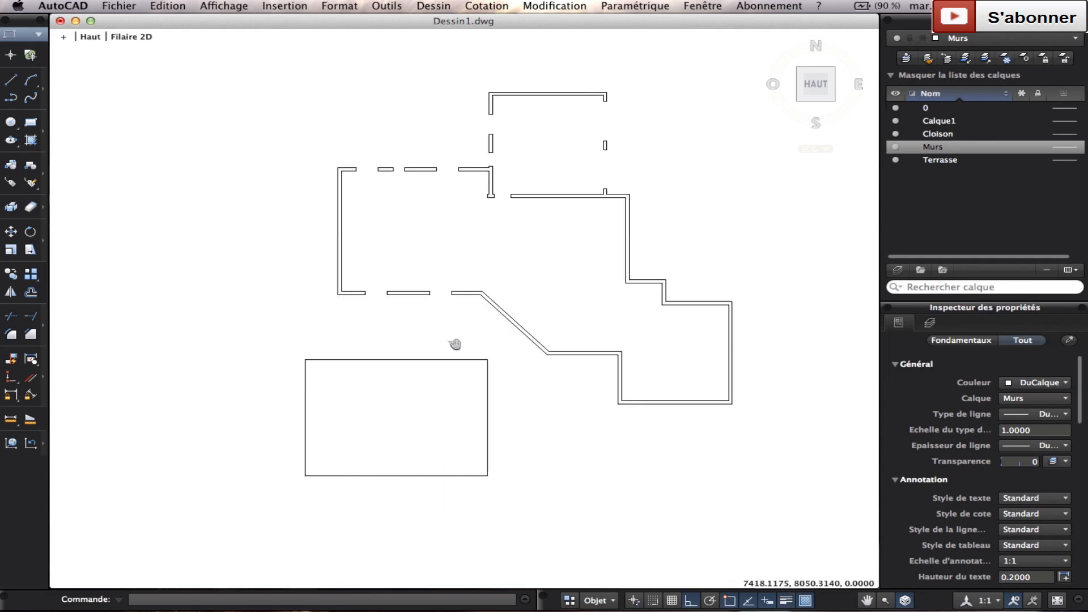
scroll(398, 403, up, 1)
scroll(401, 403, down, 1)
middle_drag(403, 398, 427, 326)
scroll(390, 389, up, 3)
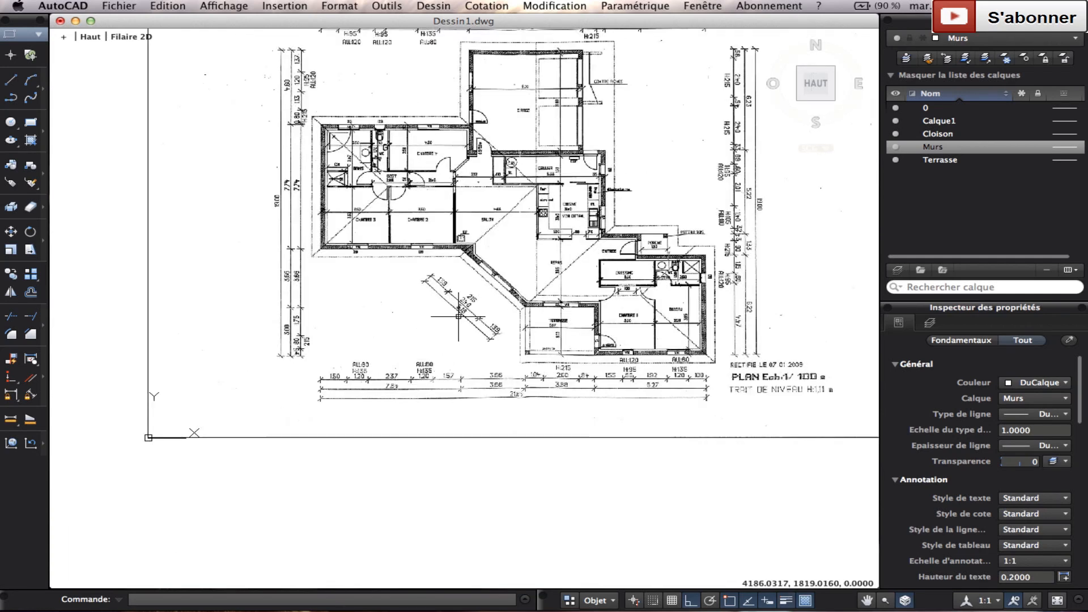
scroll(553, 287, down, 4)
scroll(564, 253, up, 6)
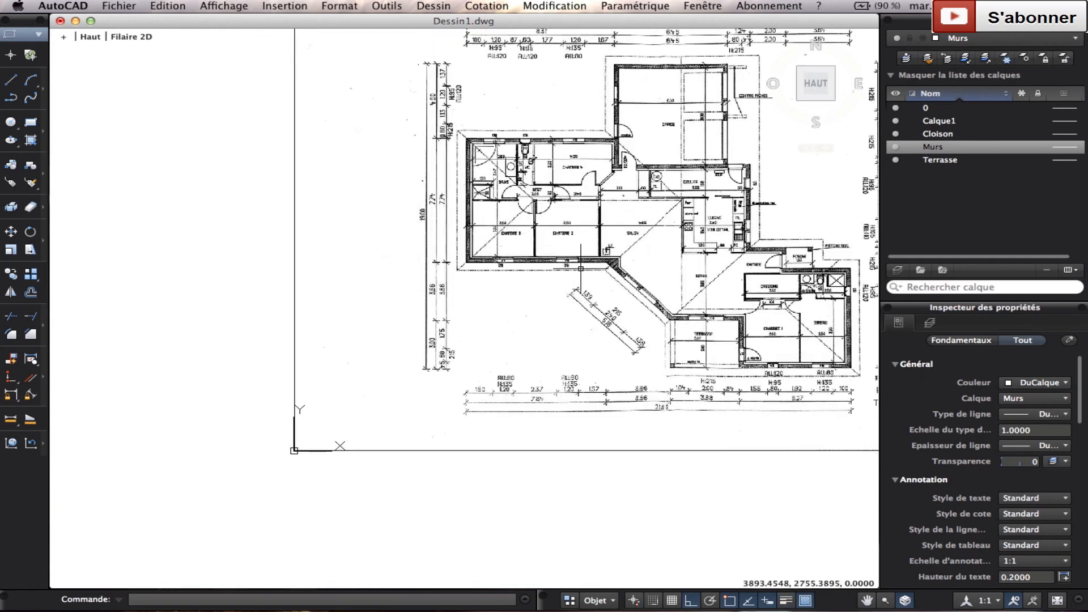
scroll(645, 256, down, 8)
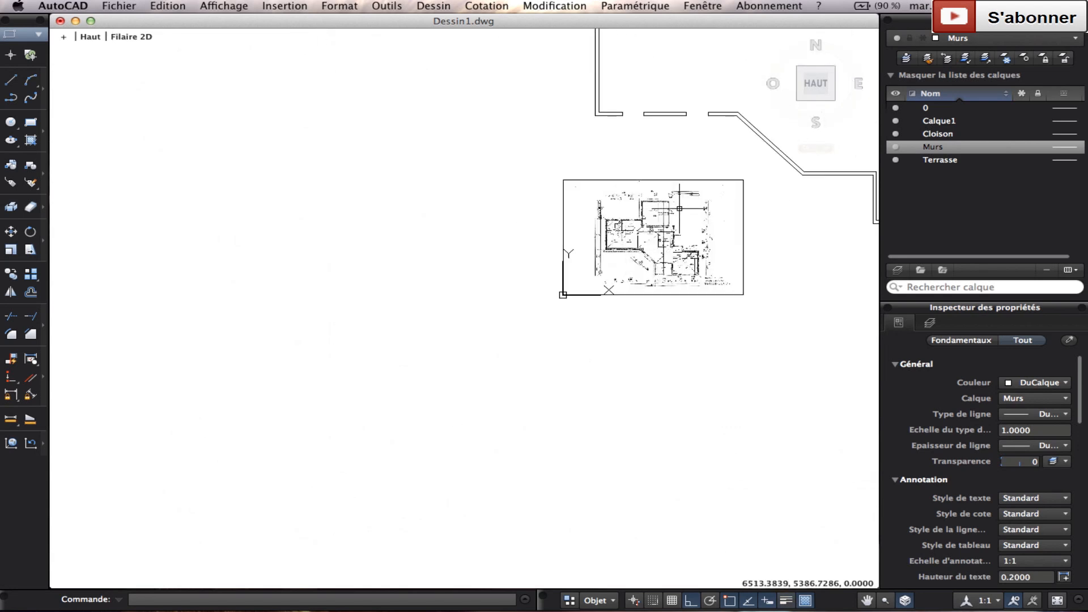
middle_drag(690, 149, 486, 335)
Draw a vertical line from the foot of the garage's west wall southward across the diagonal wall
click(10, 82)
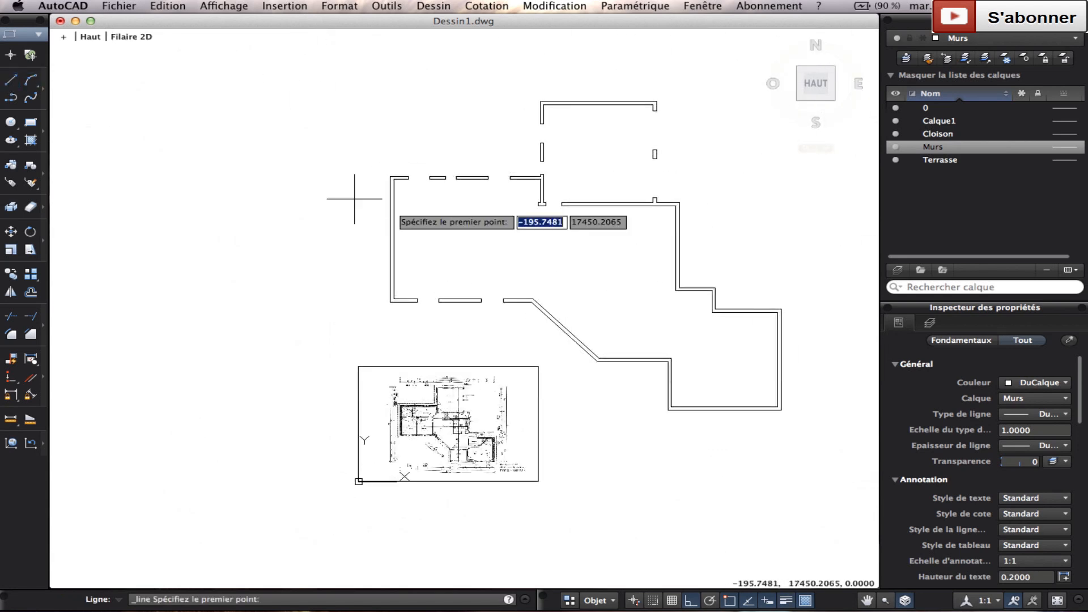
scroll(625, 219, up, 3)
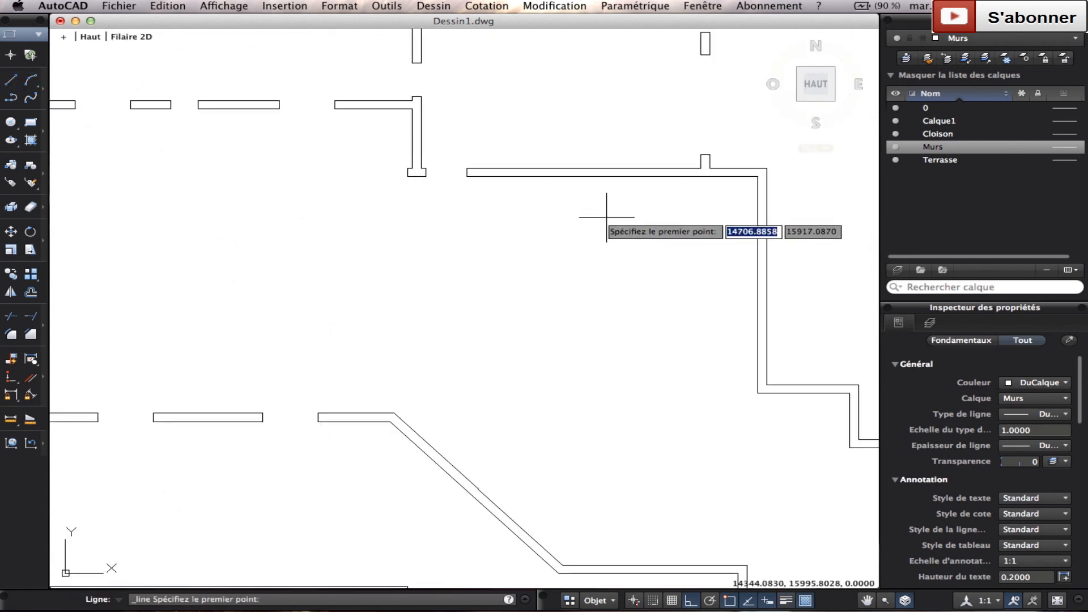
click(412, 169)
scroll(412, 412, up, 5)
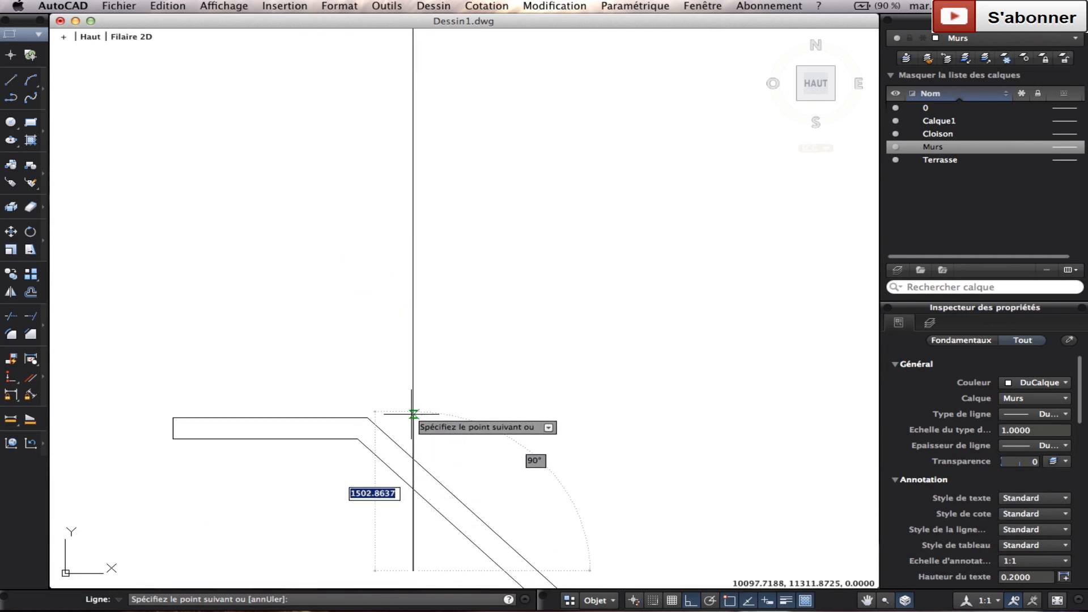
key(Escape)
click(493, 487)
key(Escape)
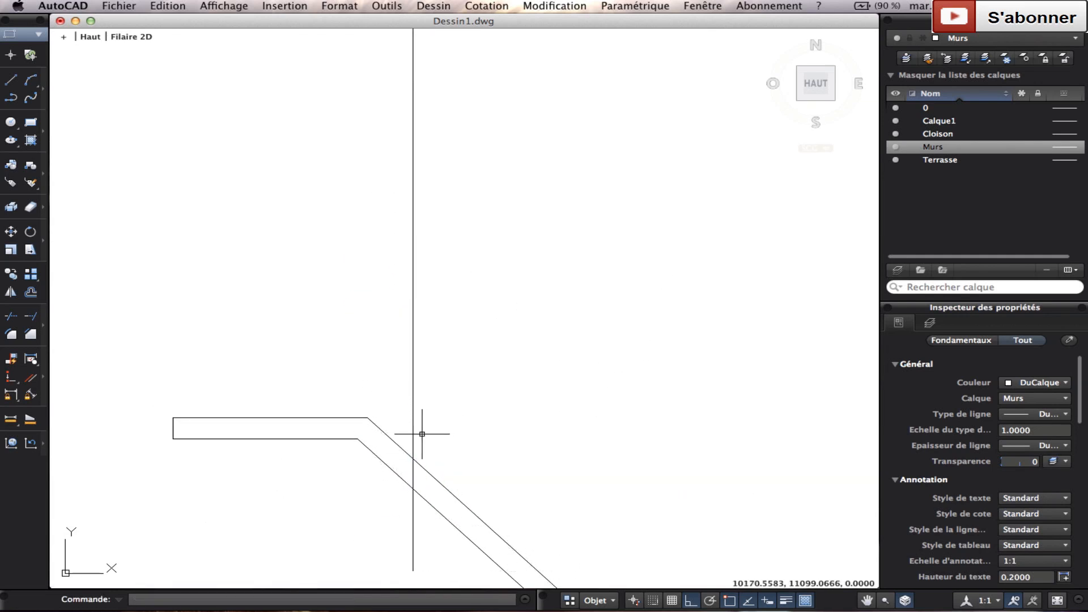
Extend the south wall's inner face line eastward to the vertical line
click(491, 473)
click(324, 405)
click(28, 334)
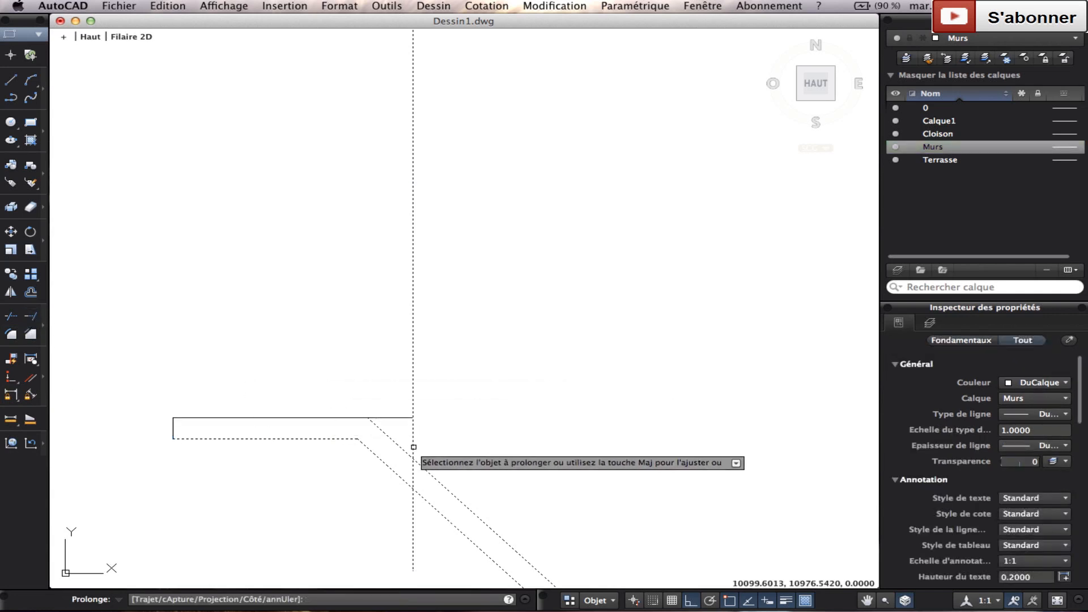
key(Escape)
Trim the vertical line and the diagonal wall's inner face to form the thickened corner, and delete the leftover segment below the wall
click(459, 462)
click(344, 374)
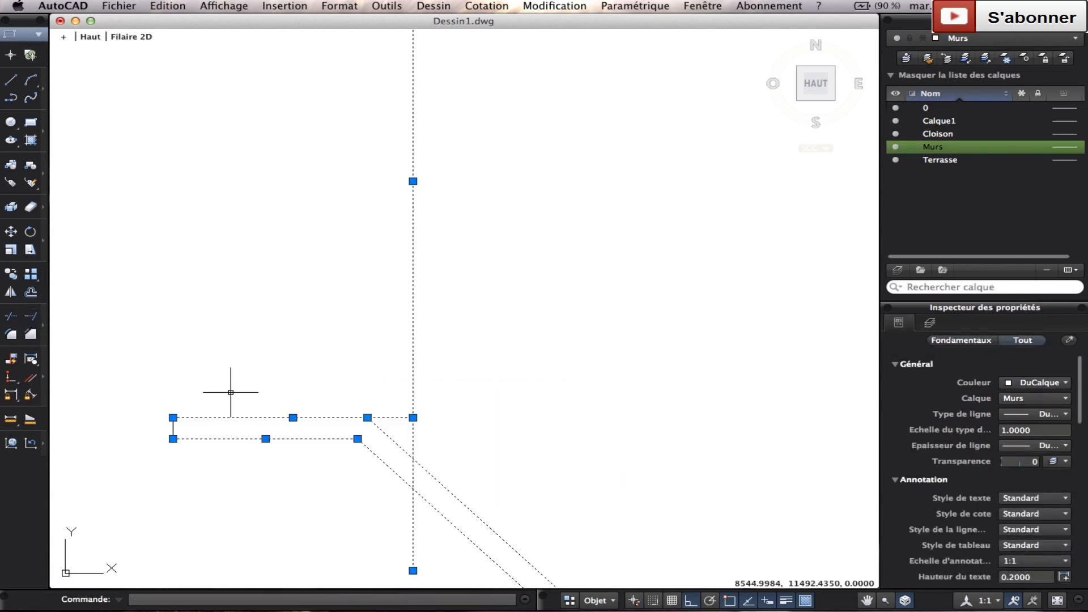
click(12, 316)
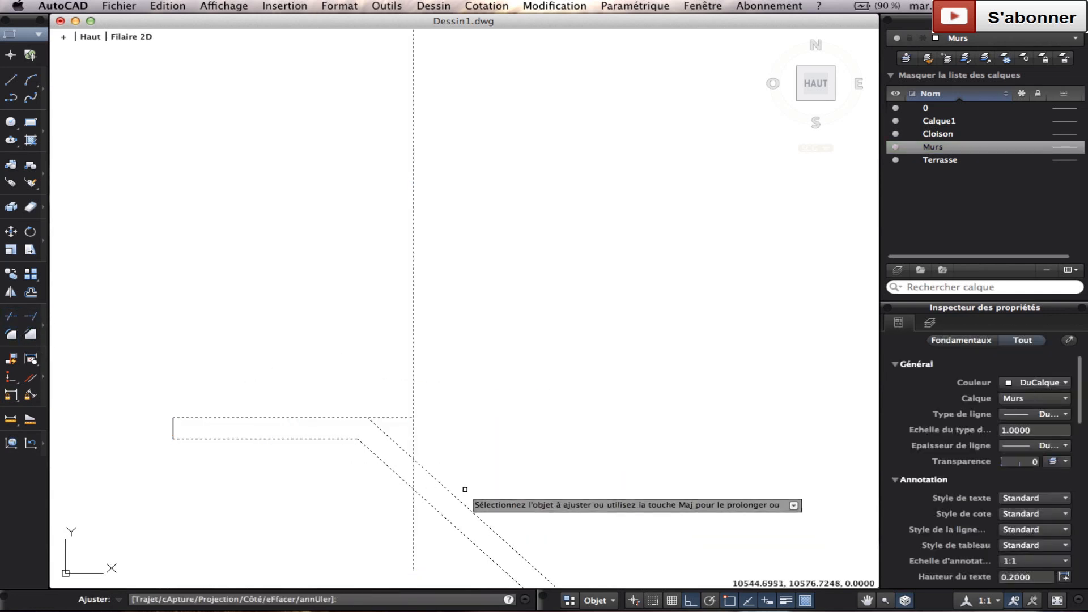
click(414, 475)
click(420, 357)
click(394, 378)
key(Escape)
click(417, 522)
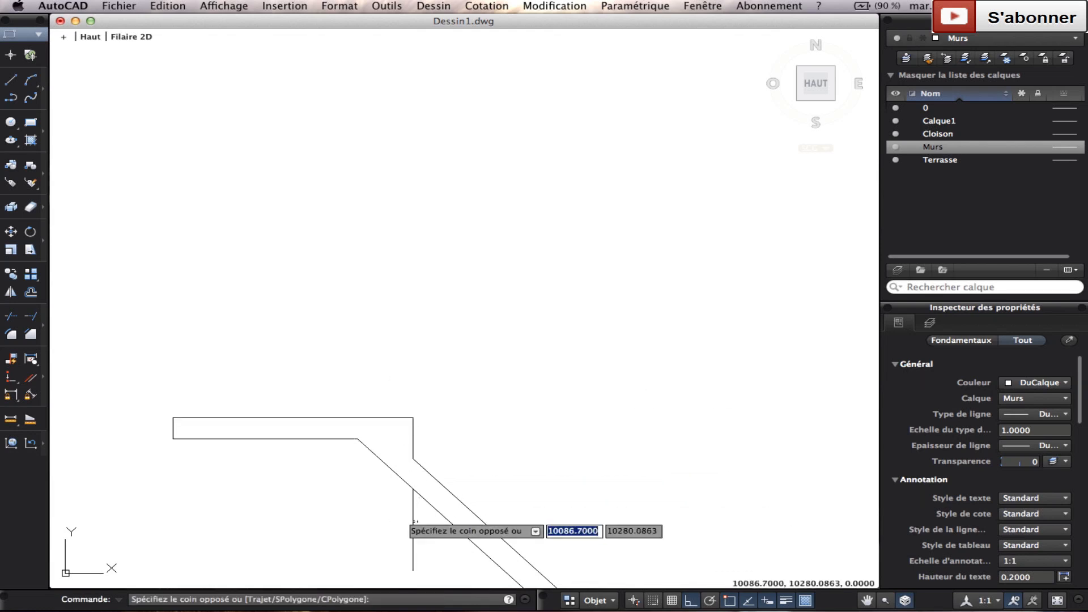
click(388, 502)
key(Delete)
Examine the scanned plan's dimensions along the diagonal wall and its opening
scroll(497, 419, down, 4)
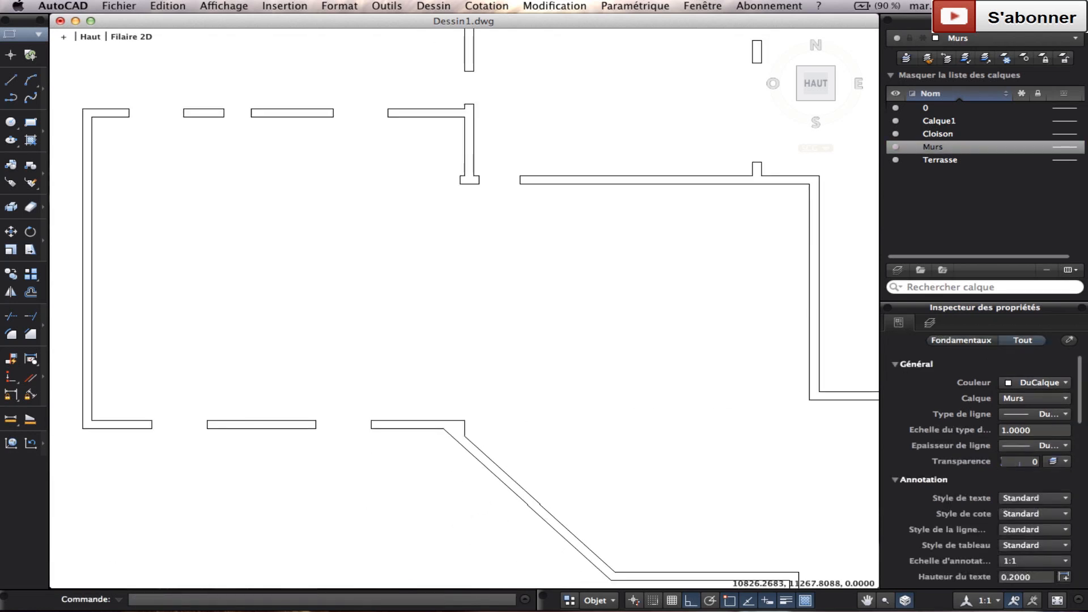
scroll(517, 293, down, 4)
scroll(503, 308, up, 2)
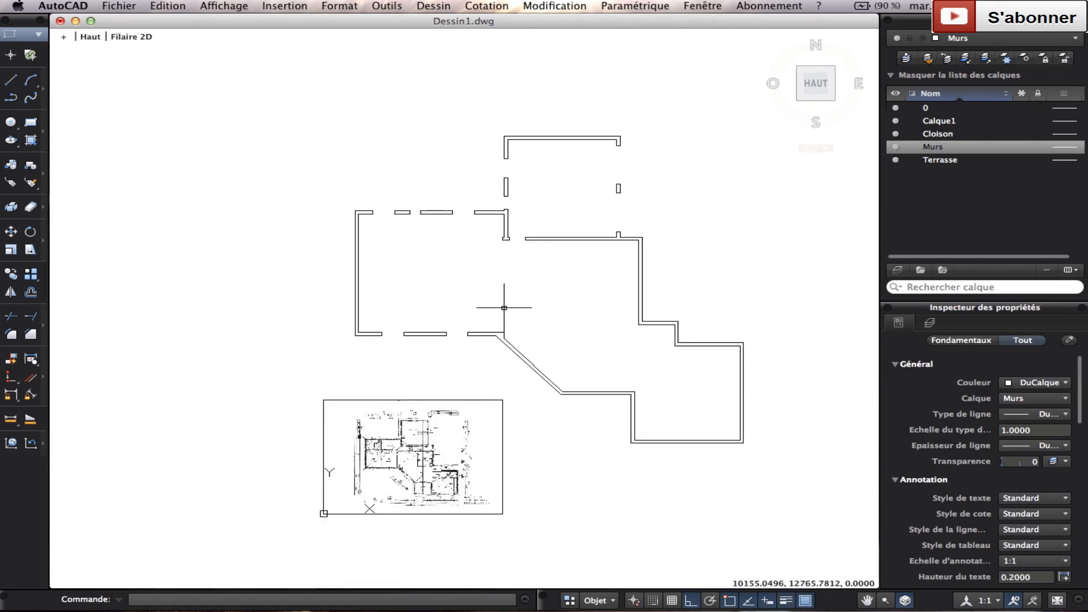
scroll(464, 400, up, 7)
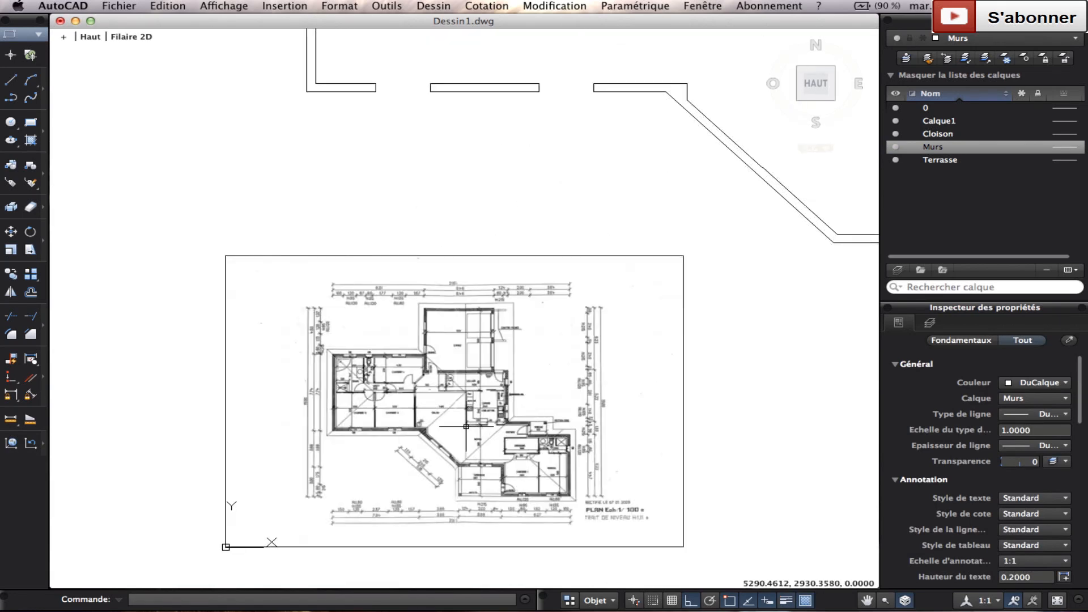
scroll(403, 433, down, 5)
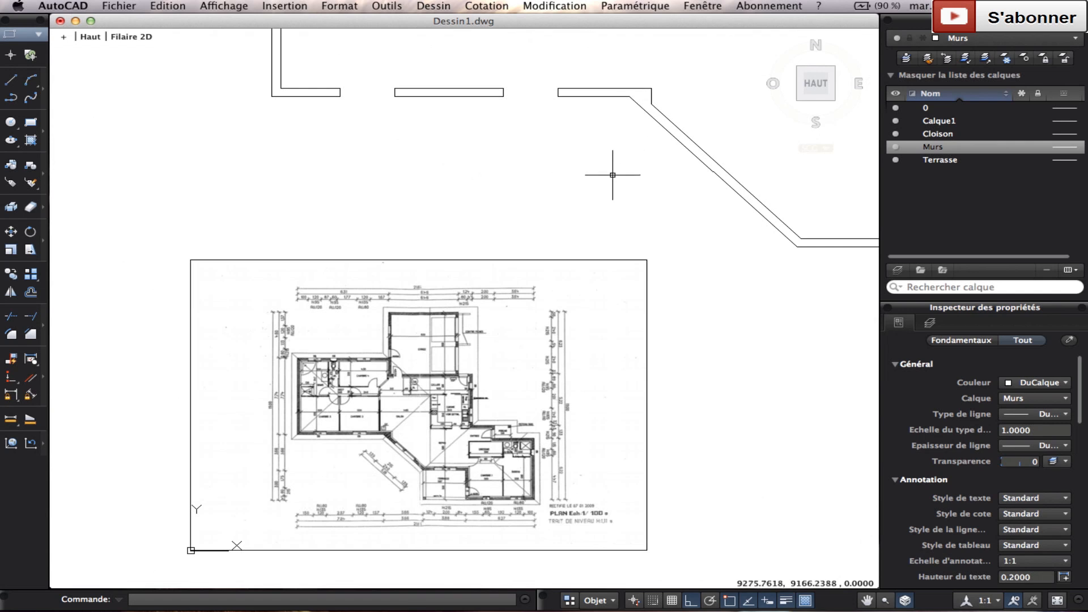
scroll(613, 175, down, 3)
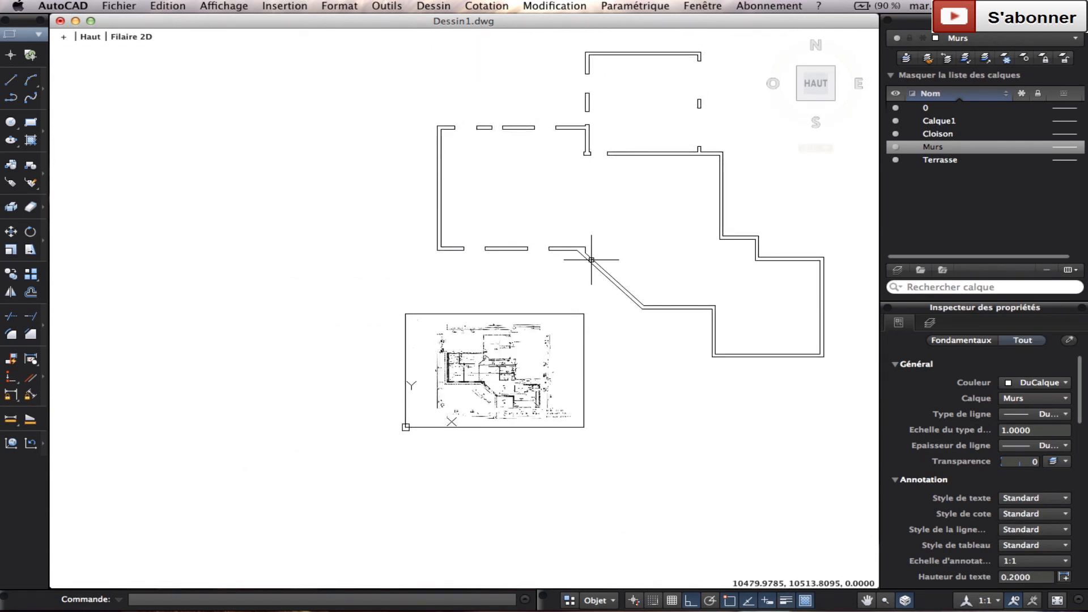
scroll(573, 249, up, 5)
scroll(573, 250, down, 2)
middle_drag(619, 321, 694, 138)
scroll(421, 409, up, 2)
scroll(416, 414, up, 5)
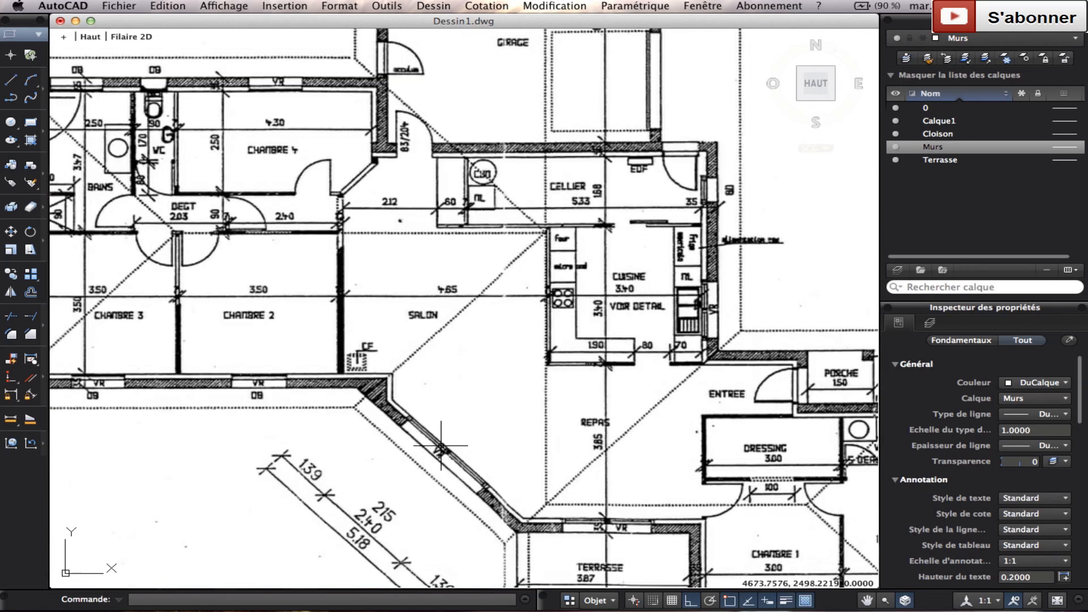
scroll(385, 446, up, 2)
middle_drag(360, 498, 384, 382)
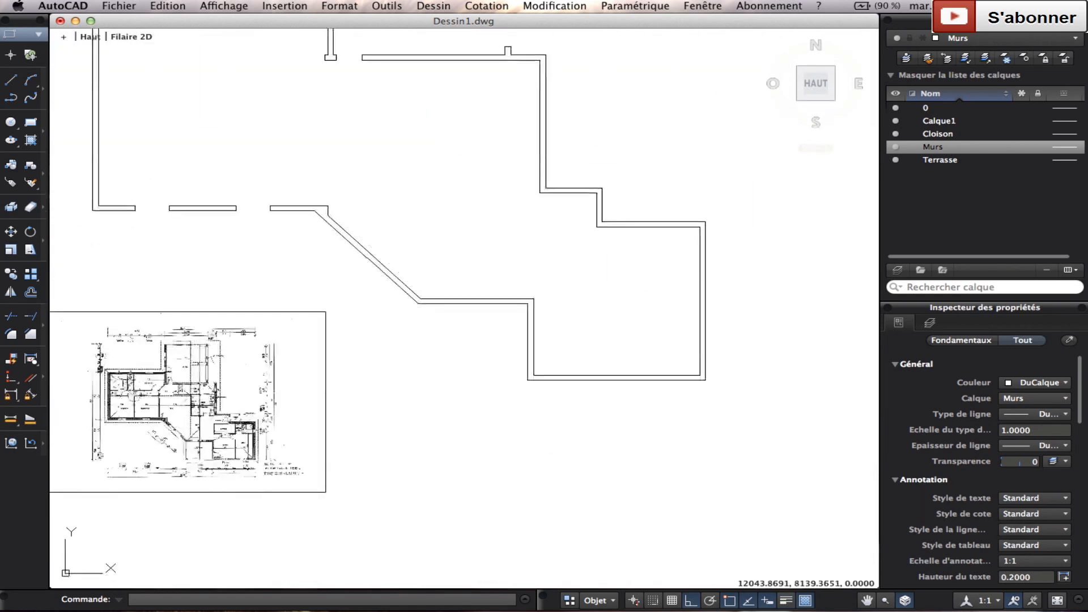
scroll(385, 242, up, 2)
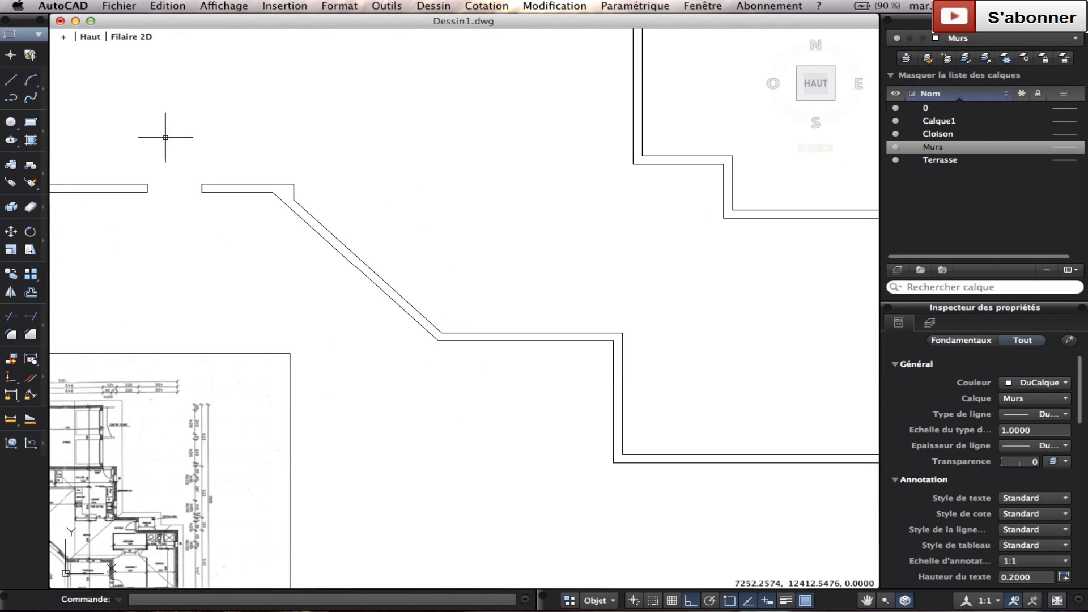
Draw a line across the diagonal wall's thickness, perpendicular to its faces, and review the active object snap modes
click(8, 75)
scroll(202, 174, up, 4)
click(467, 267)
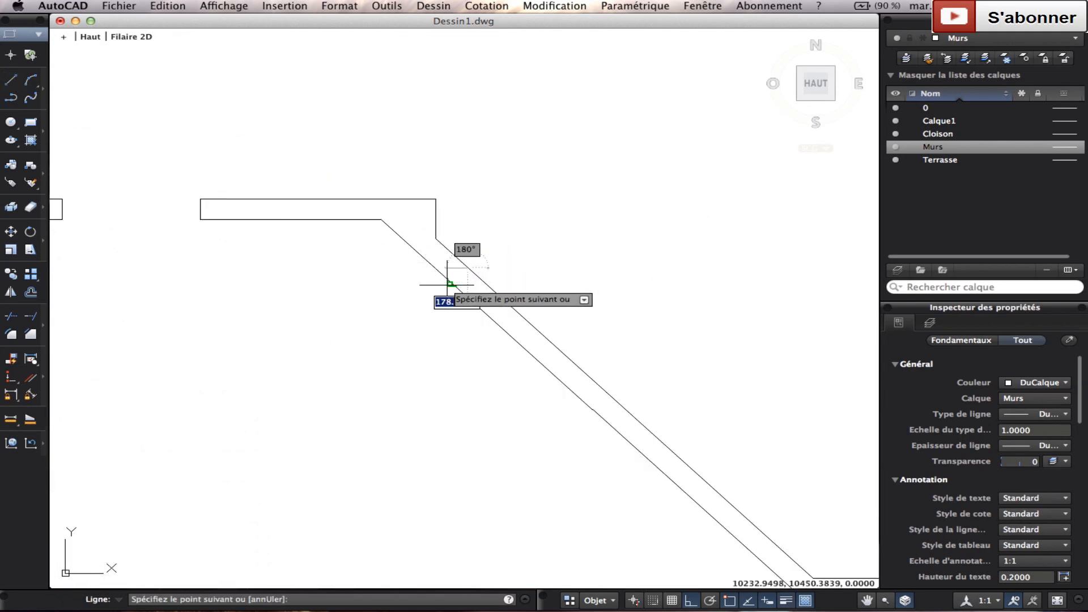
click(451, 284)
key(Return)
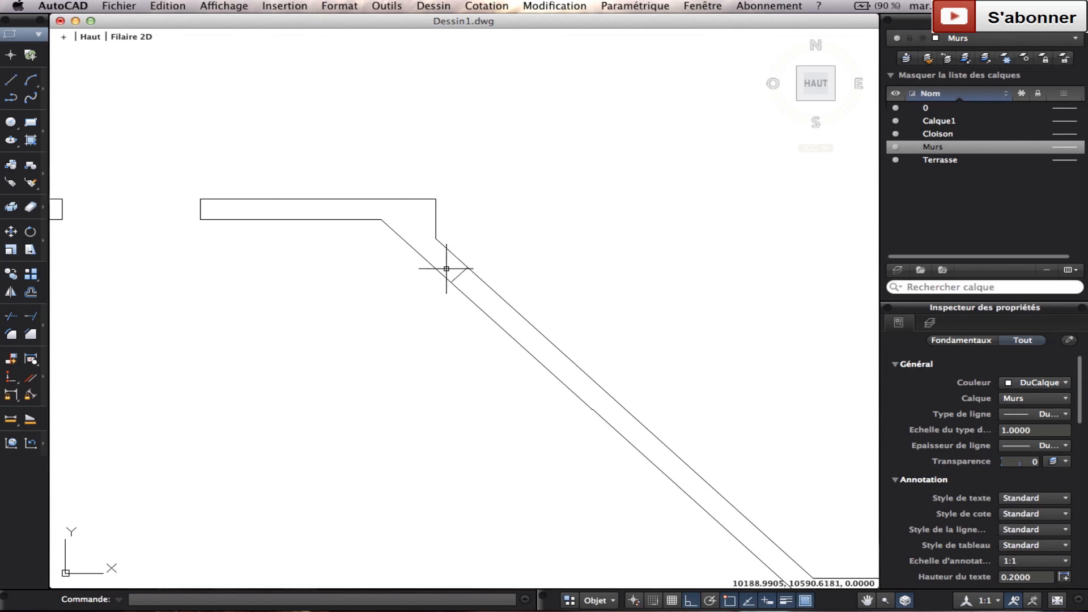
right_click(731, 601)
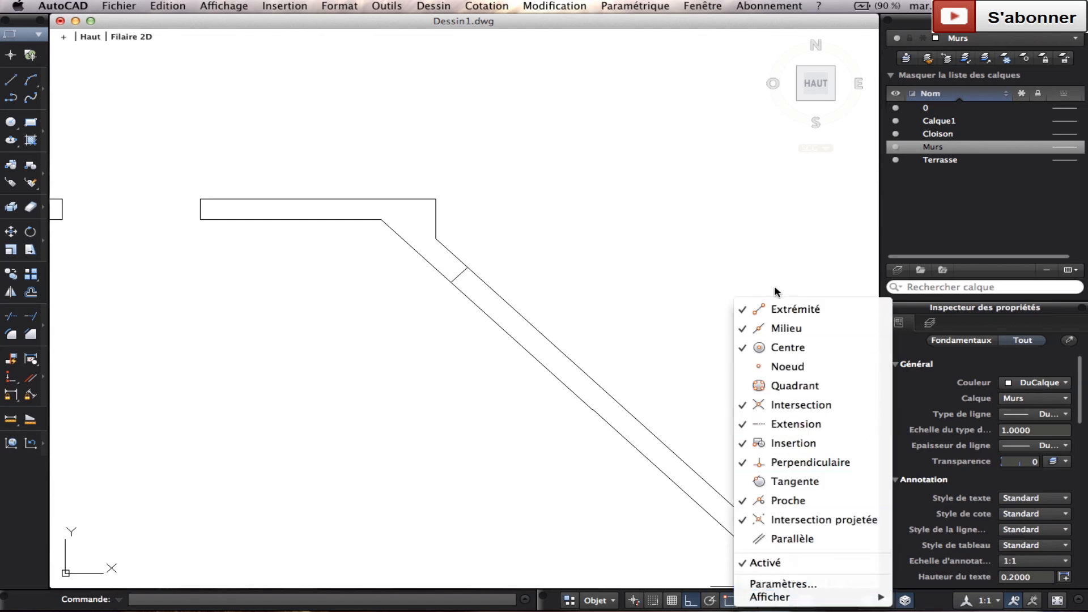
click(623, 318)
Move the perpendicular line by its outer endpoint to the outer corner where the south wall meets the diagonal wall
click(410, 254)
click(541, 318)
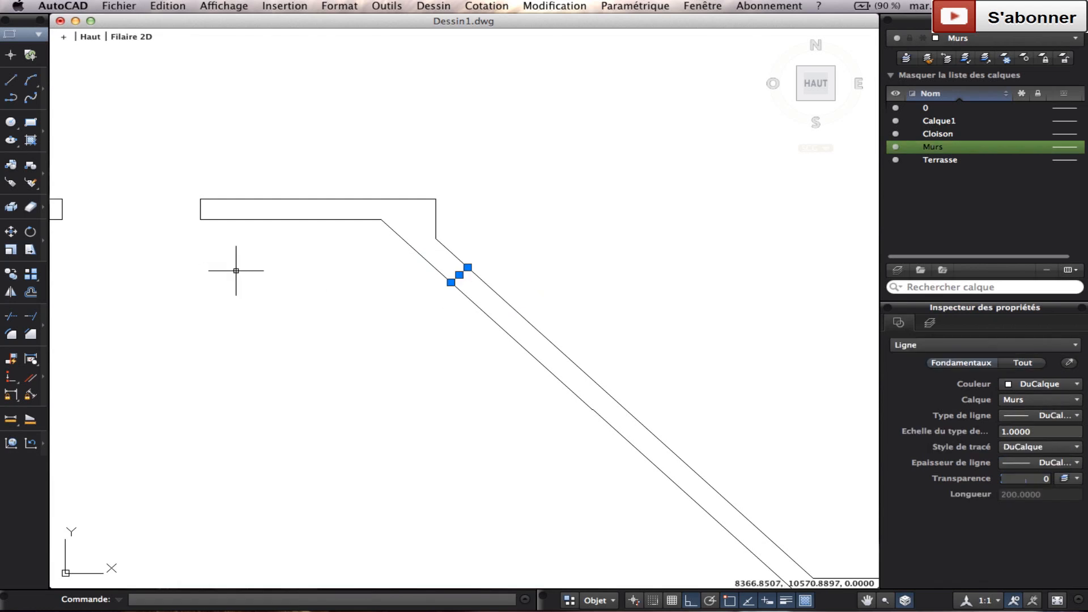
click(12, 239)
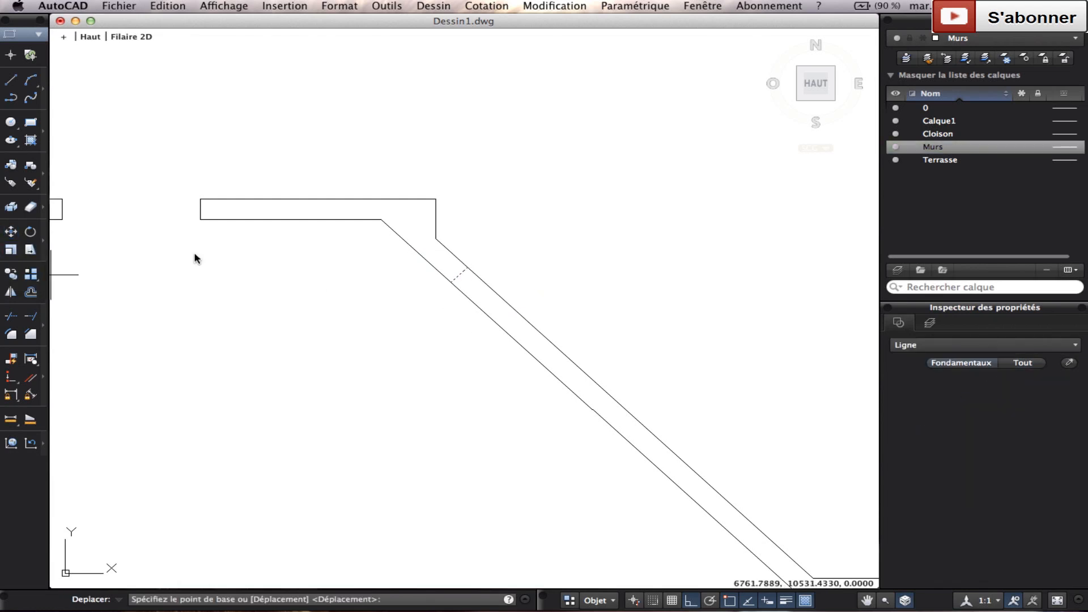
click(451, 282)
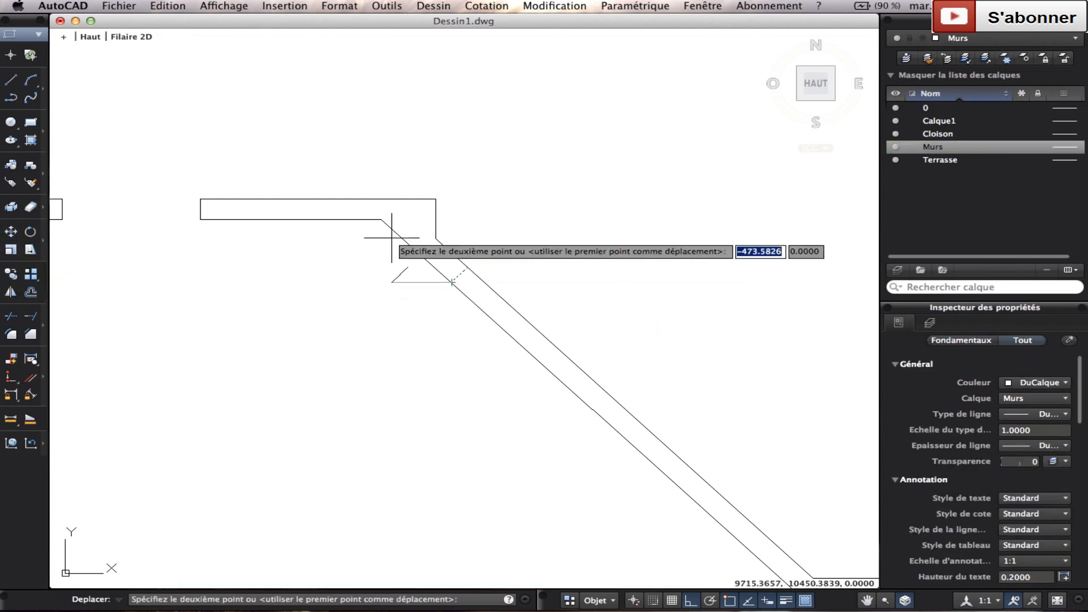
click(381, 218)
Following the scanned plan, offset the moved perpendicular line 1390 southeast along the diagonal wall to mark the opening's first jamb
scroll(387, 275, down, 5)
scroll(270, 502, up, 6)
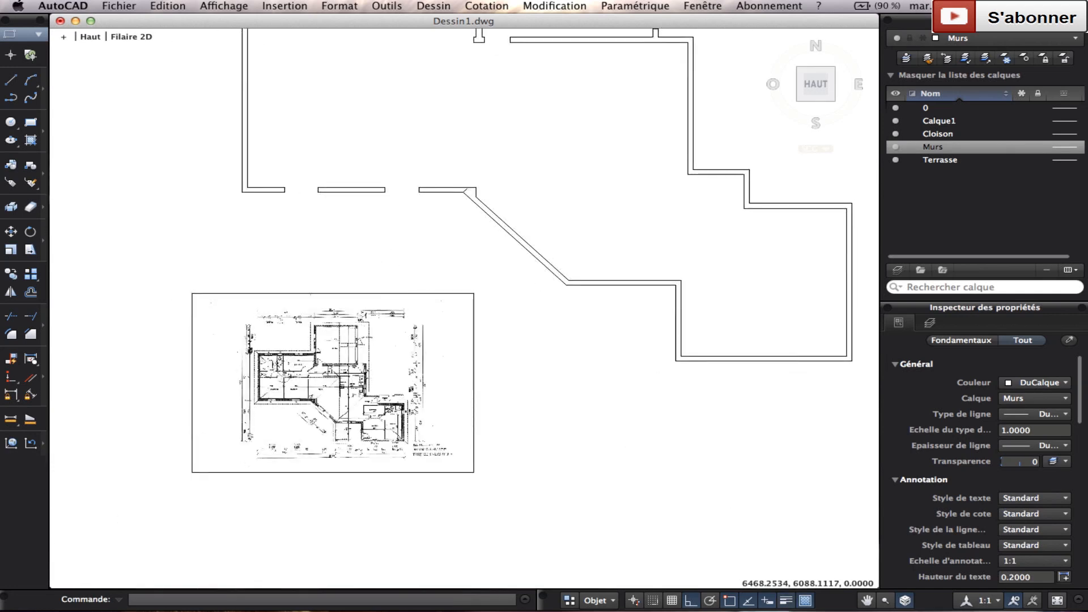
scroll(307, 487, down, 4)
middle_drag(515, 306, 478, 372)
click(37, 295)
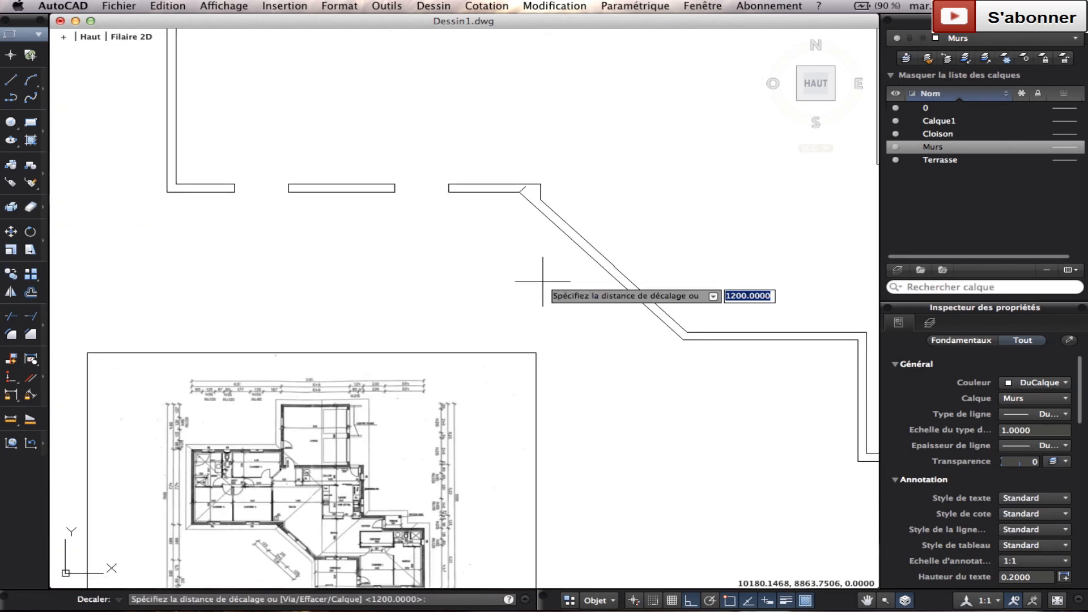
text(1390)
key(Return)
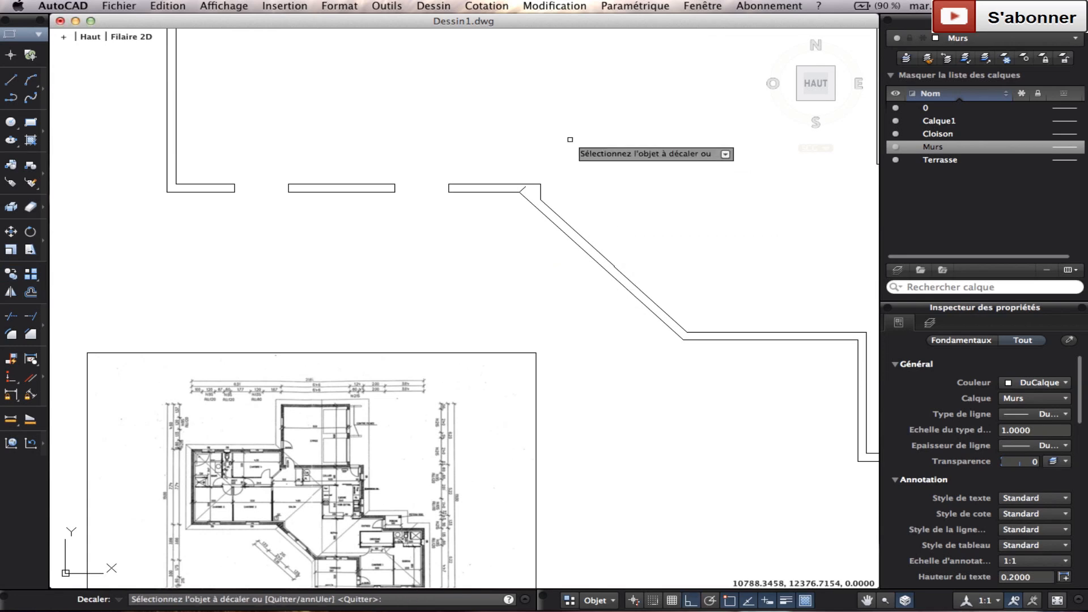
click(517, 192)
click(564, 258)
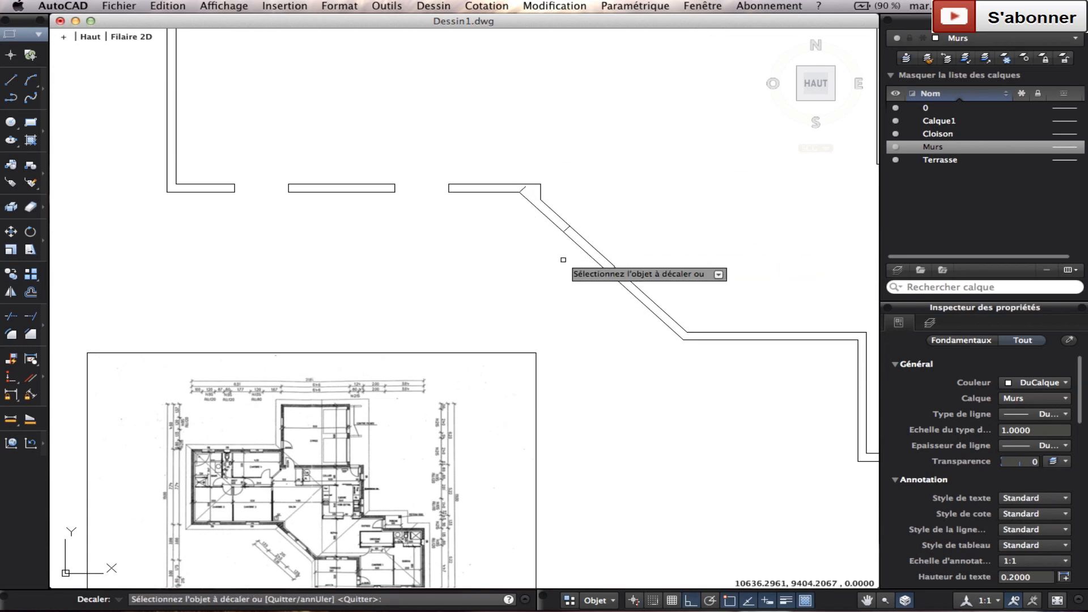
Following the plan's 2.40 dimension, offset the diagonal wall's first jamb line 2400 southeast to mark the opening's width
middle_drag(477, 330, 545, 178)
scroll(463, 342, up, 6)
middle_drag(441, 353, 651, 102)
scroll(515, 321, down, 5)
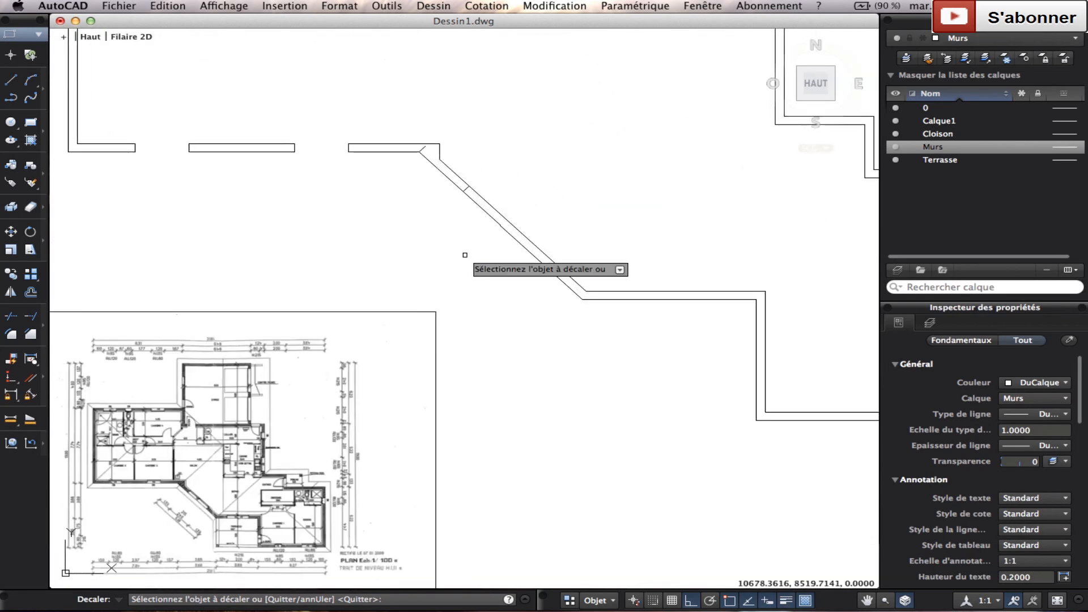
right_click(453, 254)
click(547, 261)
right_click(492, 267)
click(506, 271)
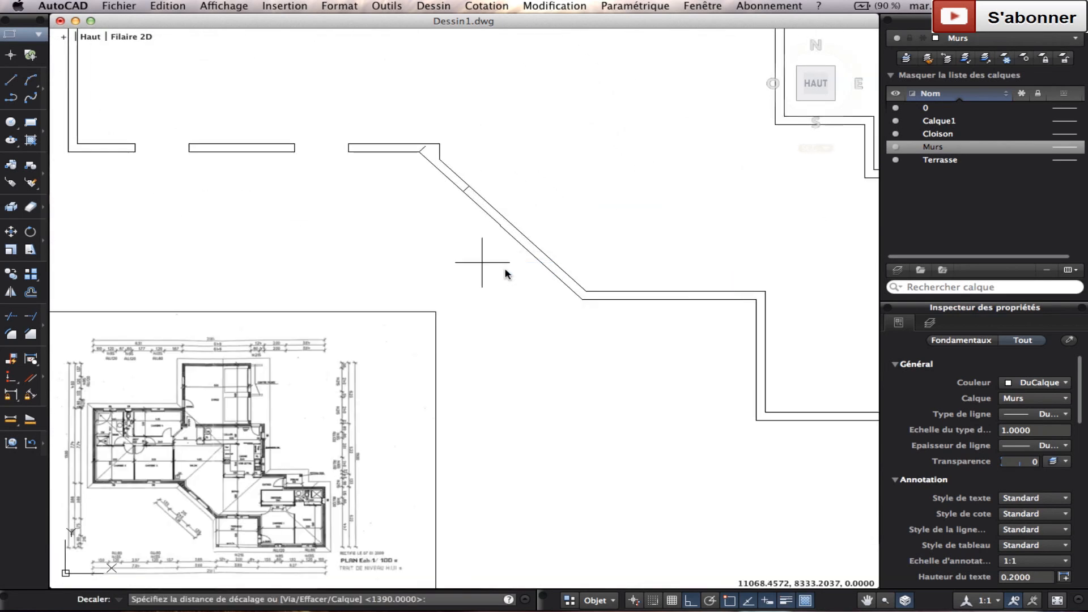
key(Return)
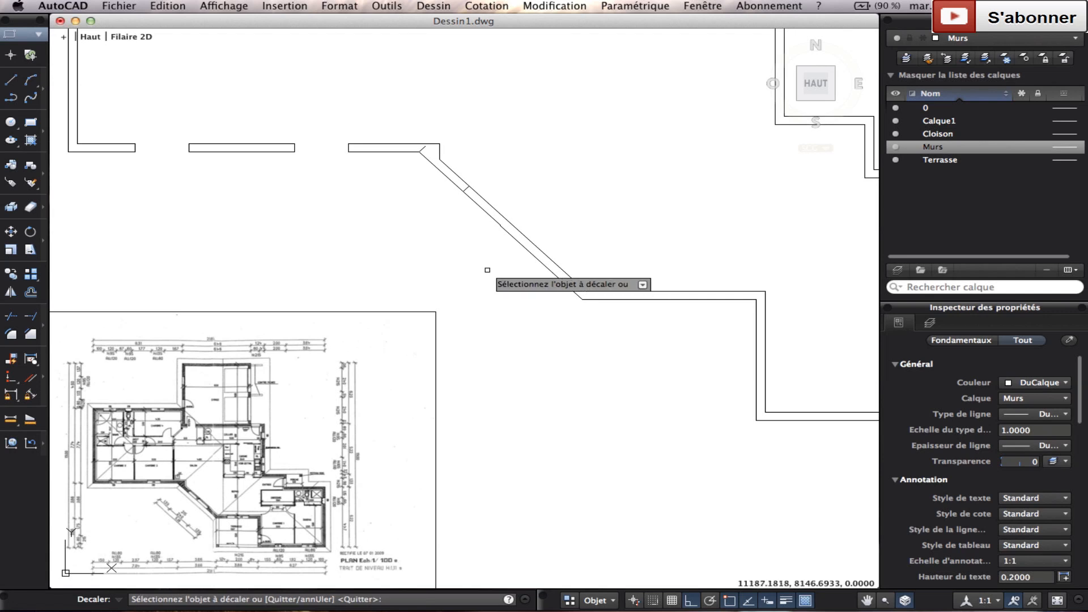
click(462, 191)
click(481, 235)
key(Return)
scroll(467, 229, up, 3)
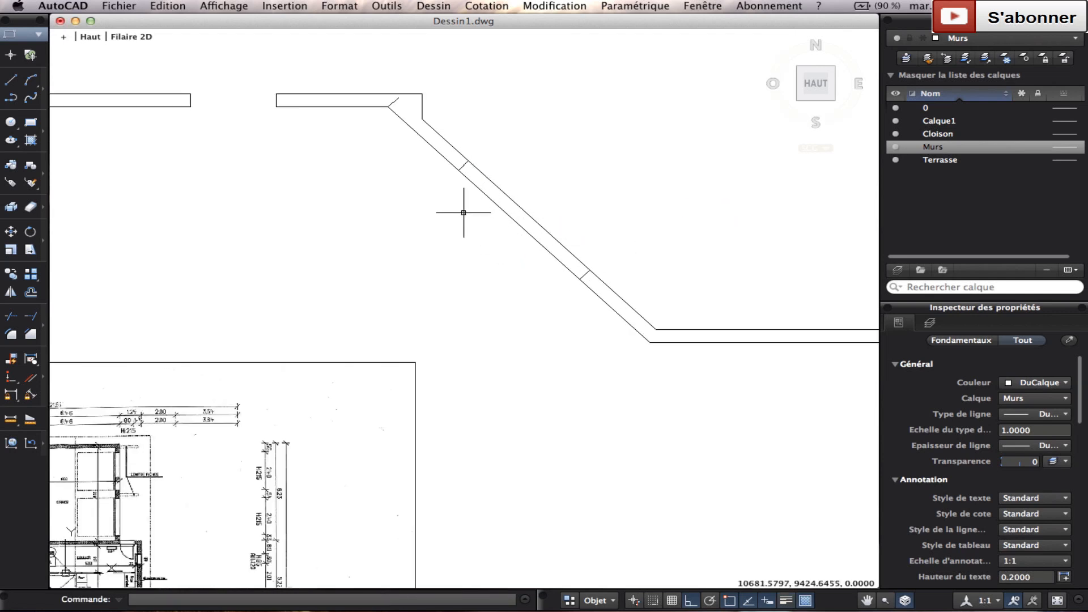
Delete the leftover perpendicular line at the corner and trim away the diagonal wall's faces between the two jamb lines
click(394, 103)
key(Delete)
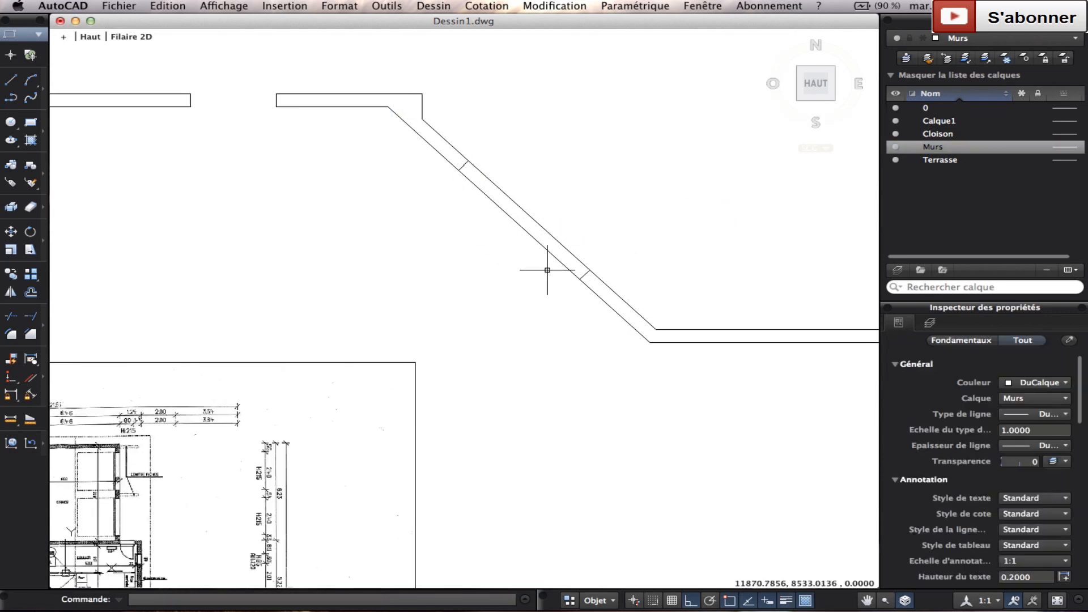
click(592, 312)
click(335, 115)
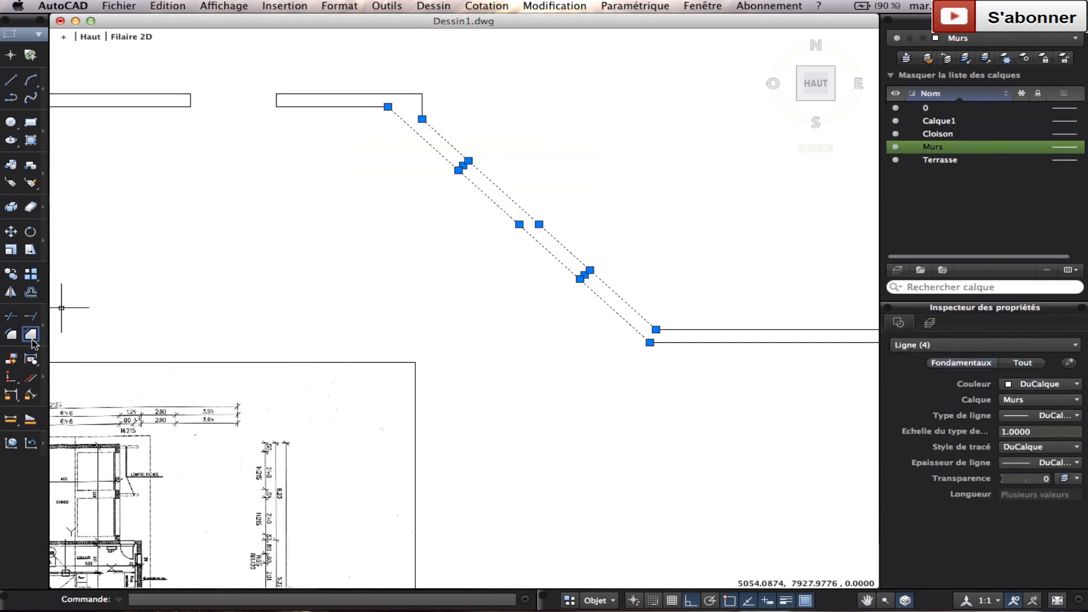
click(13, 315)
click(531, 235)
click(520, 207)
key(Return)
Draw a vertical line about 704 long downward from the outer corner where the diagonal wall meets the terrace's north wall
scroll(630, 256, down, 3)
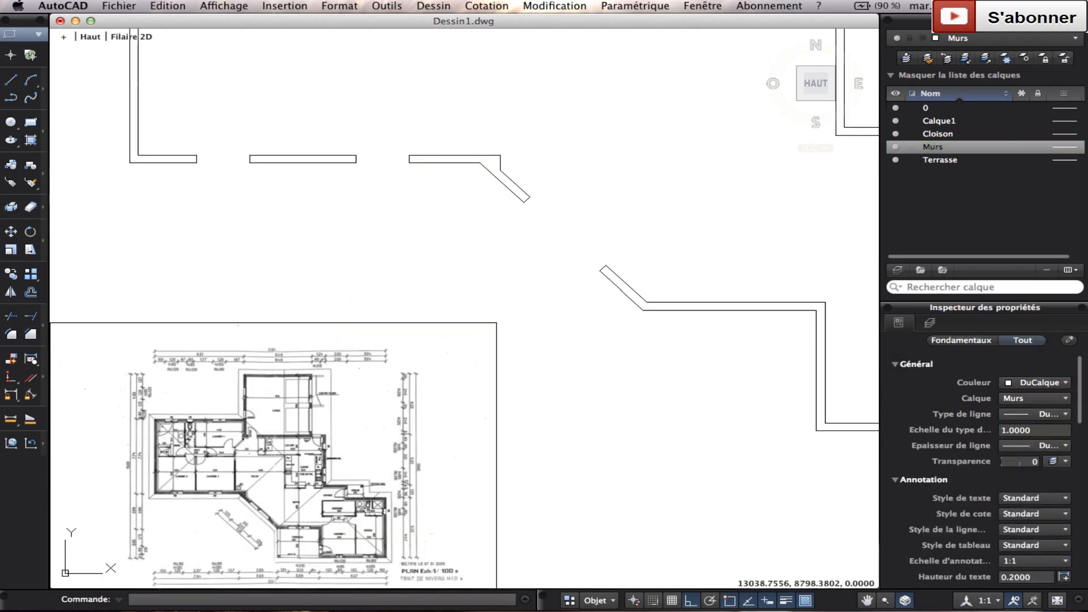
middle_drag(630, 330, 608, 230)
middle_drag(324, 408, 377, 320)
scroll(377, 321, up, 3)
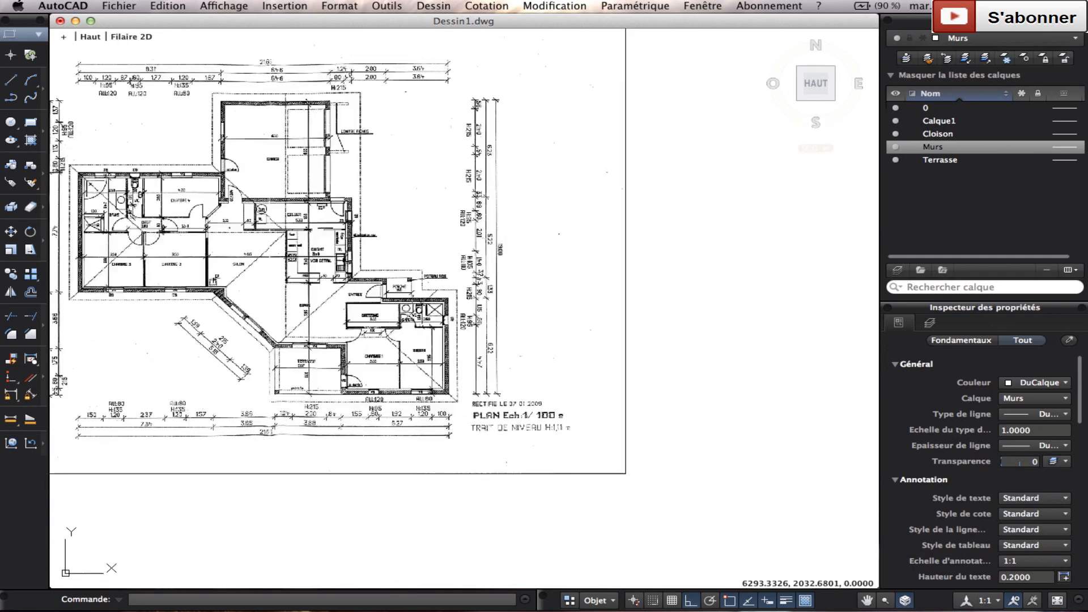
scroll(329, 348, up, 5)
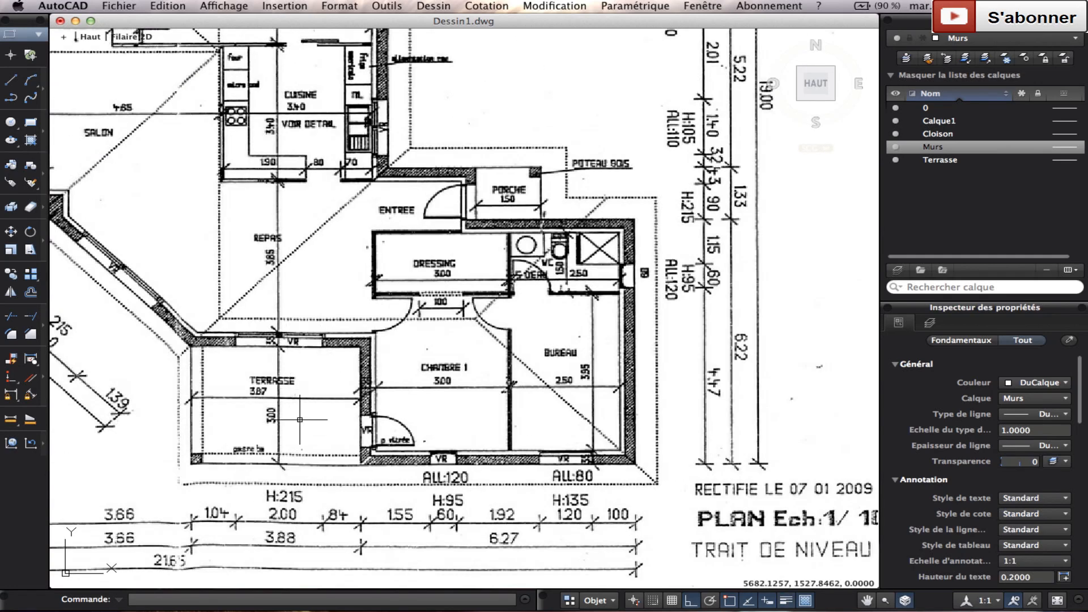
scroll(327, 478, down, 5)
scroll(347, 301, up, 10)
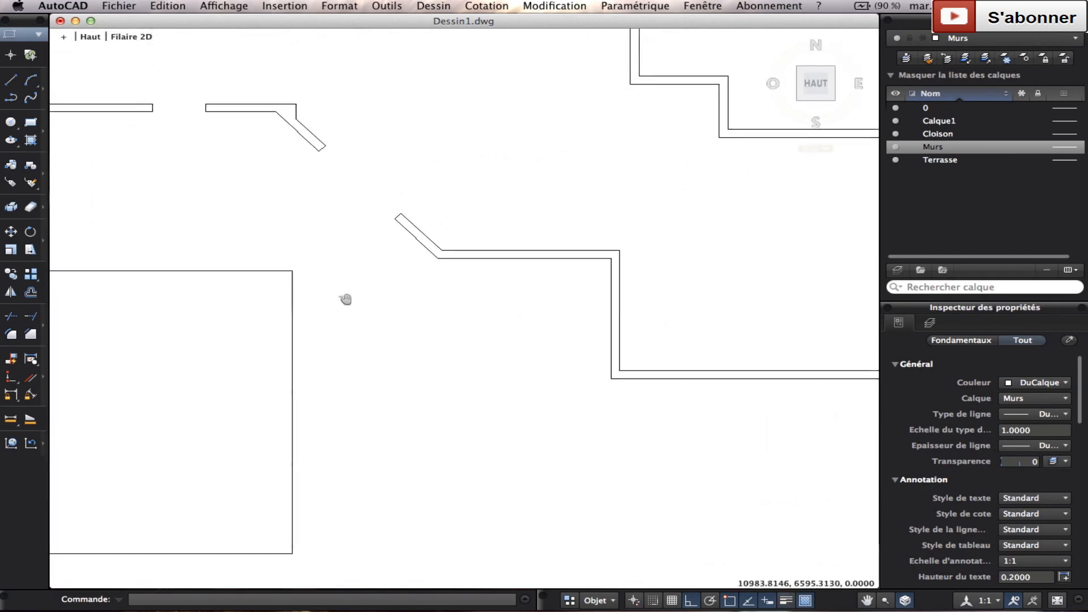
scroll(443, 272, up, 3)
click(15, 84)
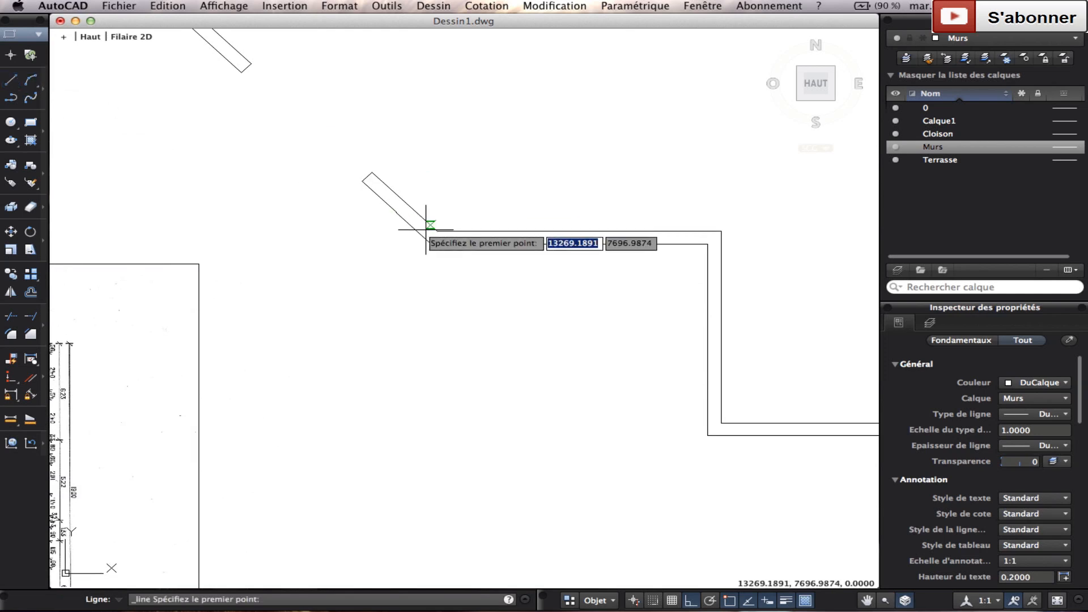
click(431, 244)
click(432, 289)
key(Escape)
Examine the scanned plan's dimensions for the opening in the terrace's north wall
click(472, 297)
click(409, 272)
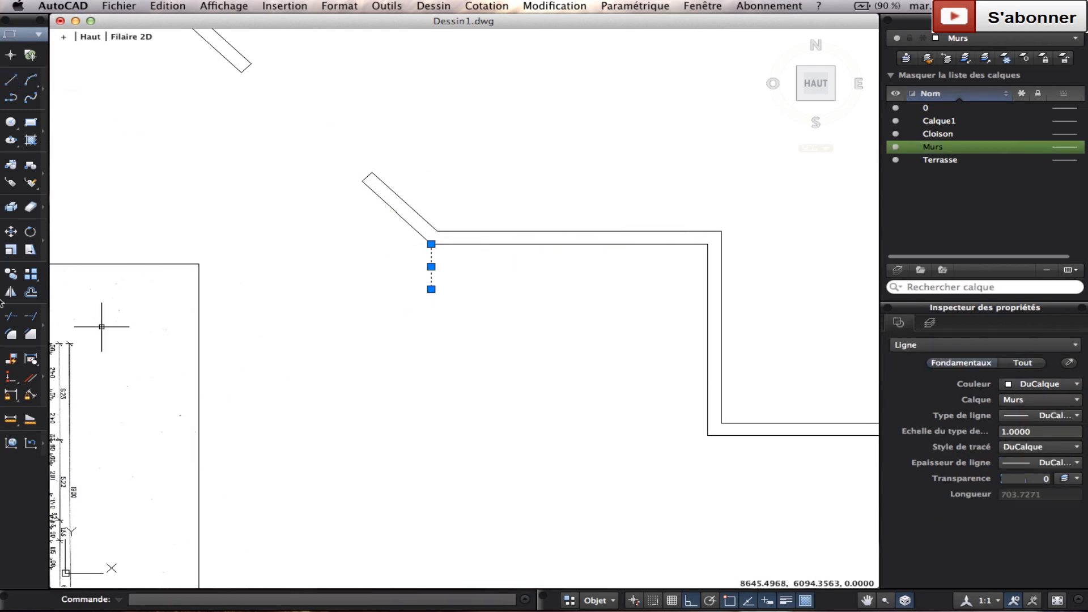
click(30, 293)
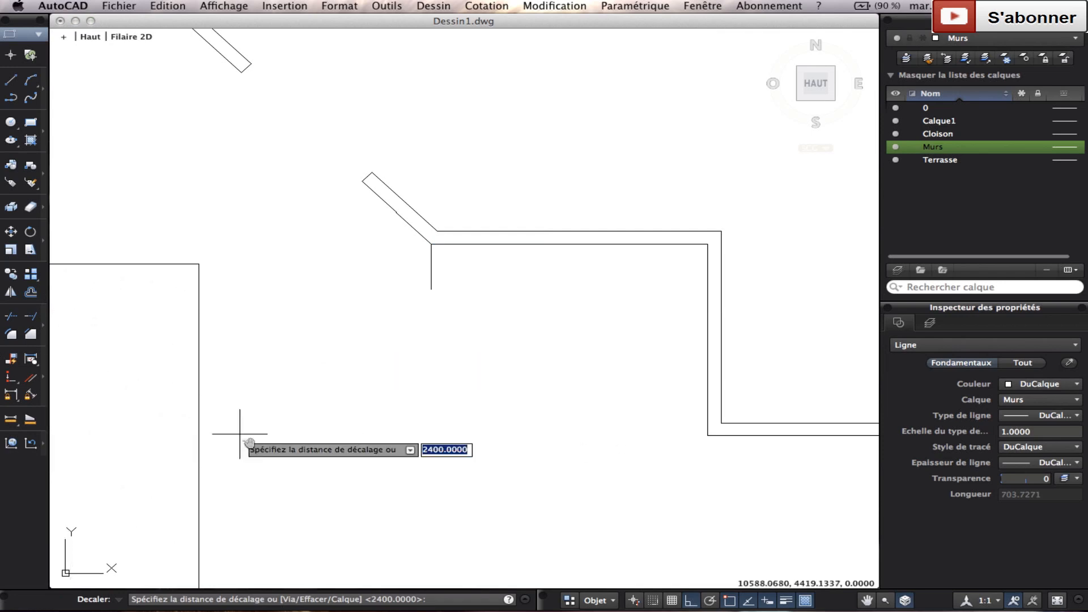
middle_drag(239, 432, 746, 138)
scroll(746, 138, down, 2)
scroll(567, 204, up, 3)
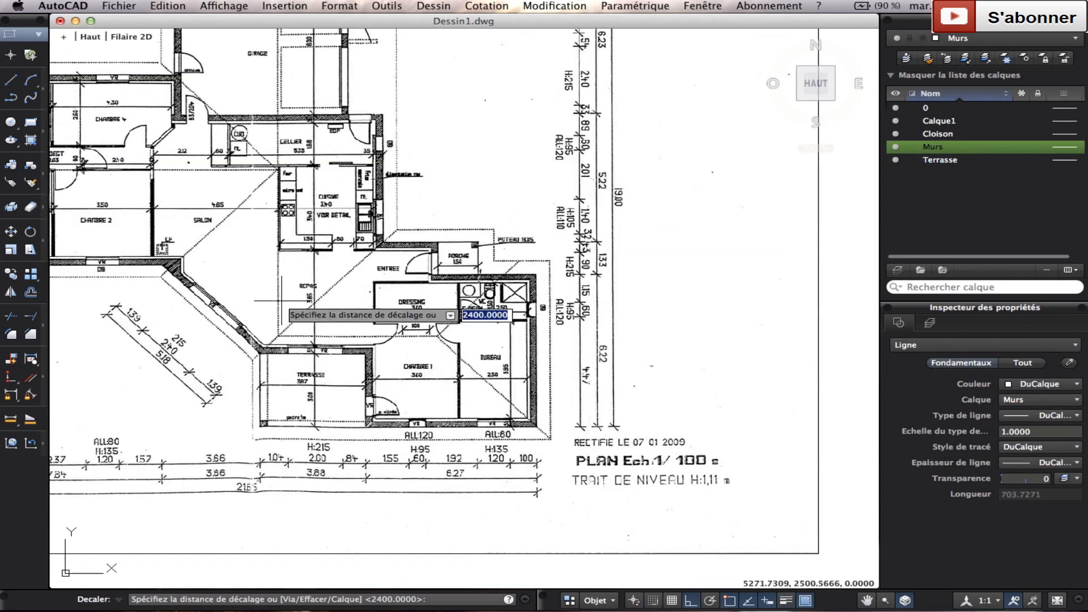
scroll(227, 272, up, 1)
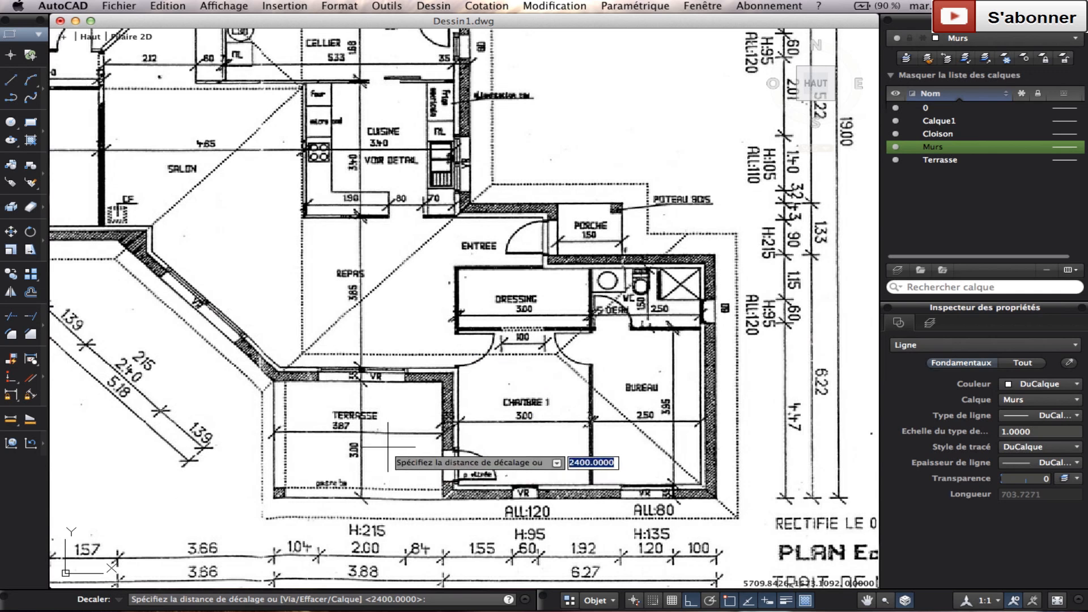
scroll(455, 376, down, 3)
key(Escape)
Following the plan's 1.04 dimension, offset the vertical corner line 1040 east to mark the terrace opening's first jamb
scroll(517, 351, up, 5)
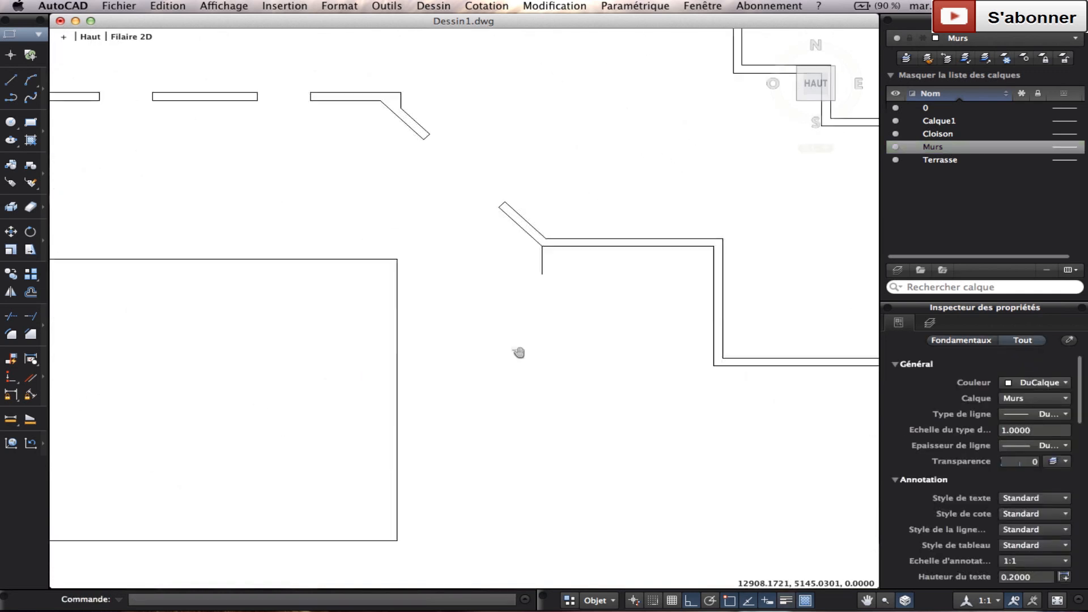
scroll(588, 258, up, 2)
click(31, 293)
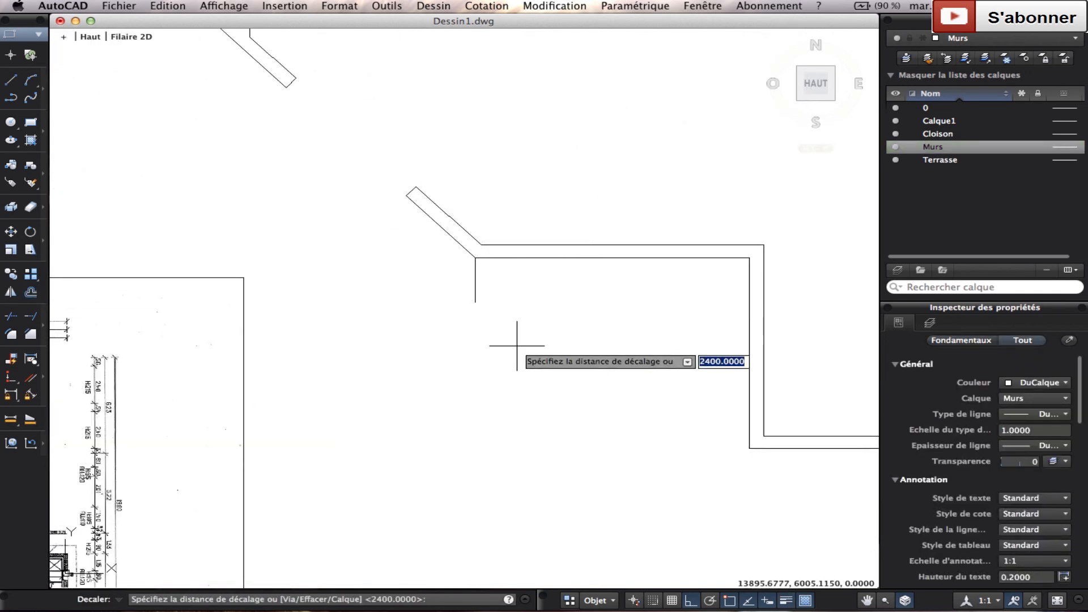
text(1040)
key(Return)
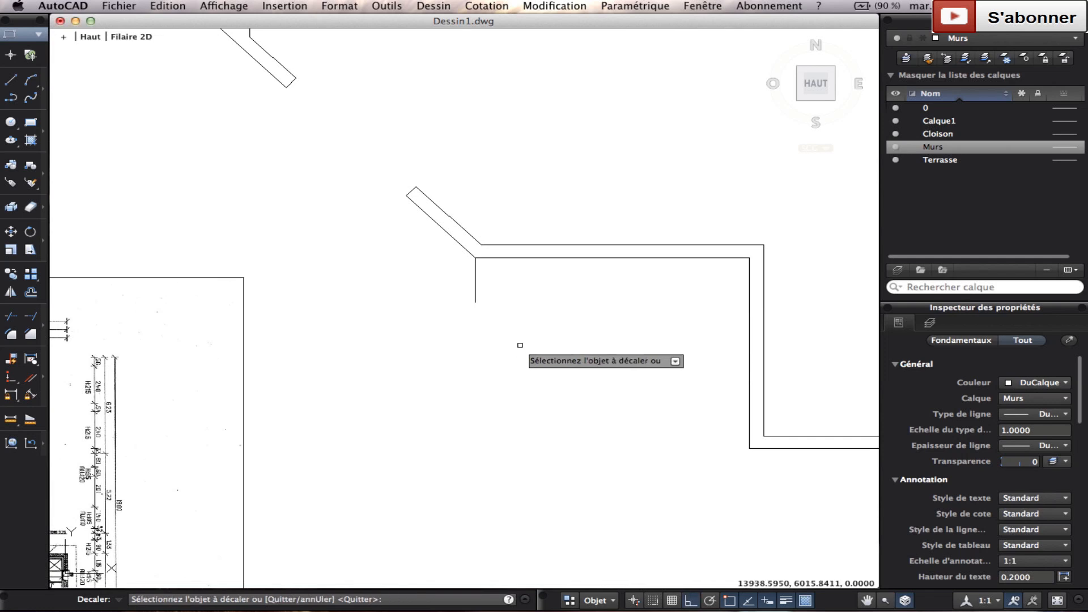
click(475, 271)
click(530, 282)
right_click(530, 273)
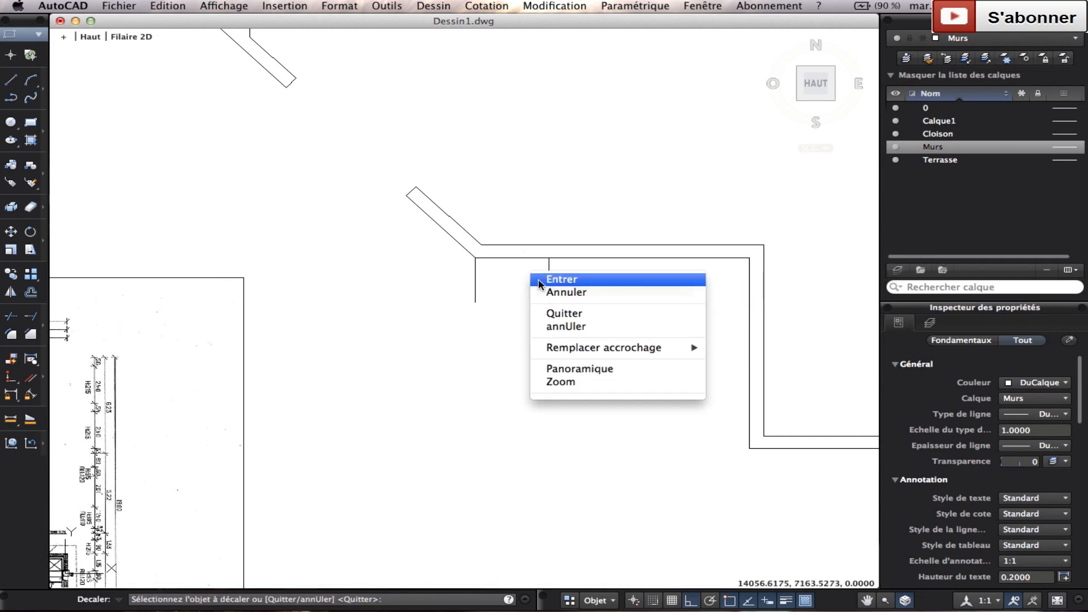
click(538, 279)
Offset the first jamb line 2000 east to mark the terrace opening's width, and delete the original line at the corner
right_click(530, 285)
click(549, 295)
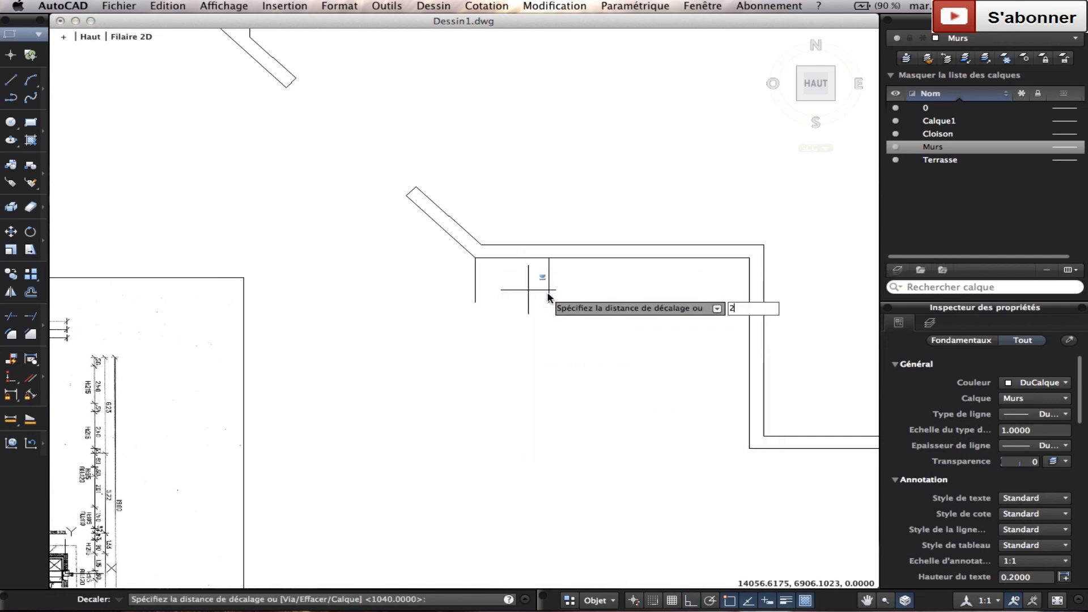
key(Return)
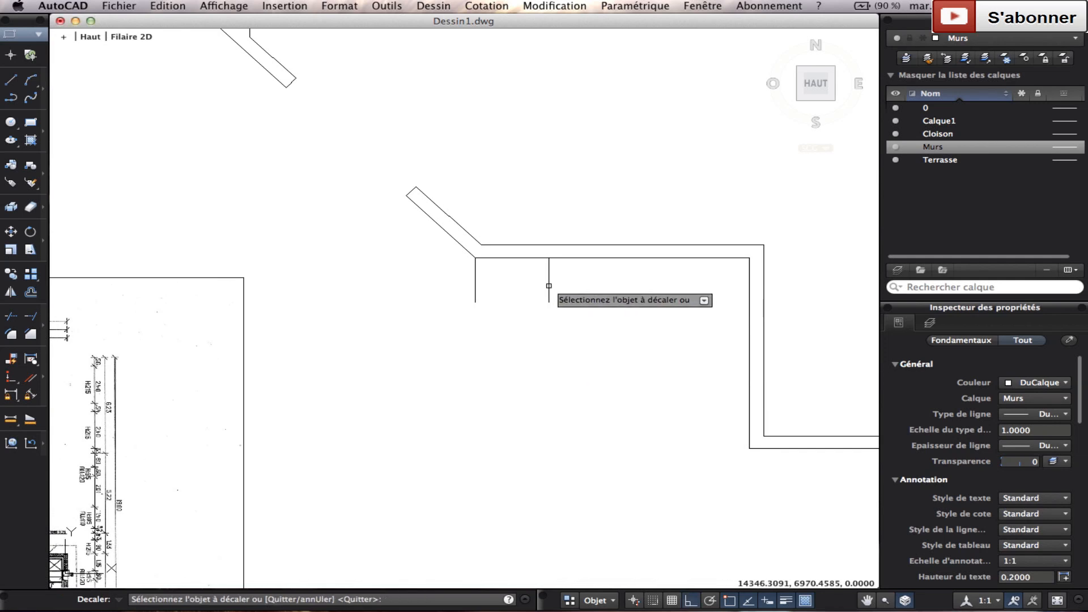
click(548, 286)
click(655, 292)
key(Return)
click(475, 278)
key(Delete)
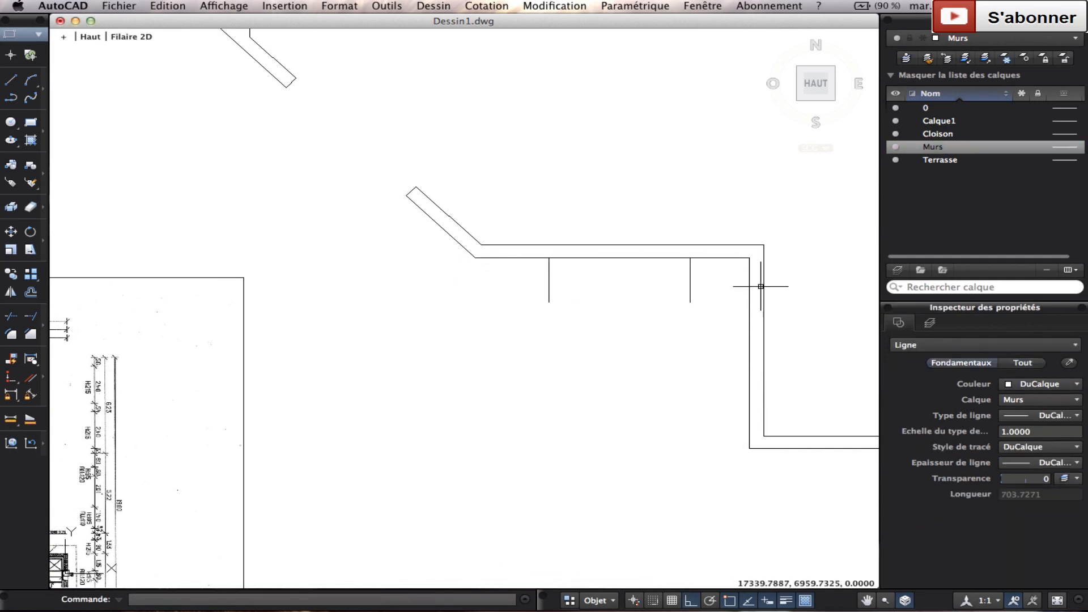
Extend both jamb lines upward across the terrace's north wall to its inner face
click(731, 306)
click(515, 236)
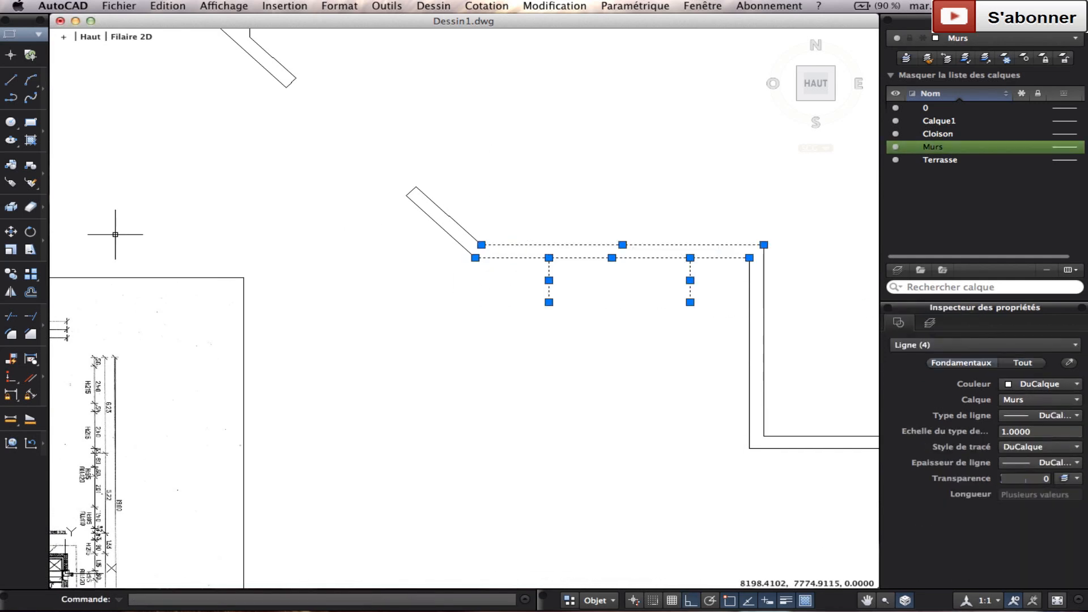
click(31, 315)
click(737, 315)
click(527, 269)
Trim the jamb lines' ends below the terrace's north wall and both wall faces between the jambs to cut the opening
click(733, 290)
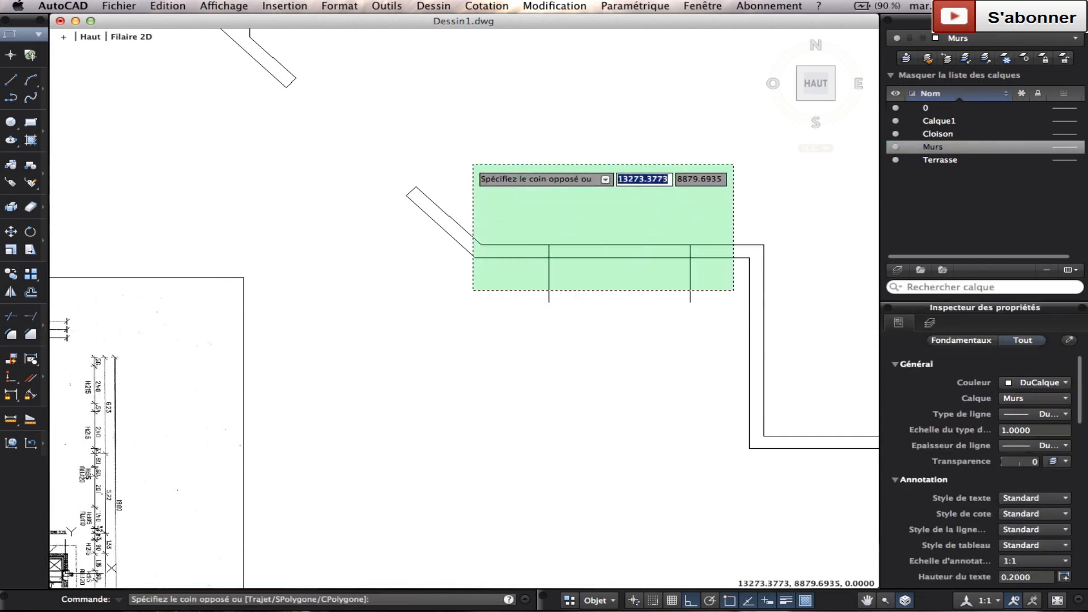
click(473, 165)
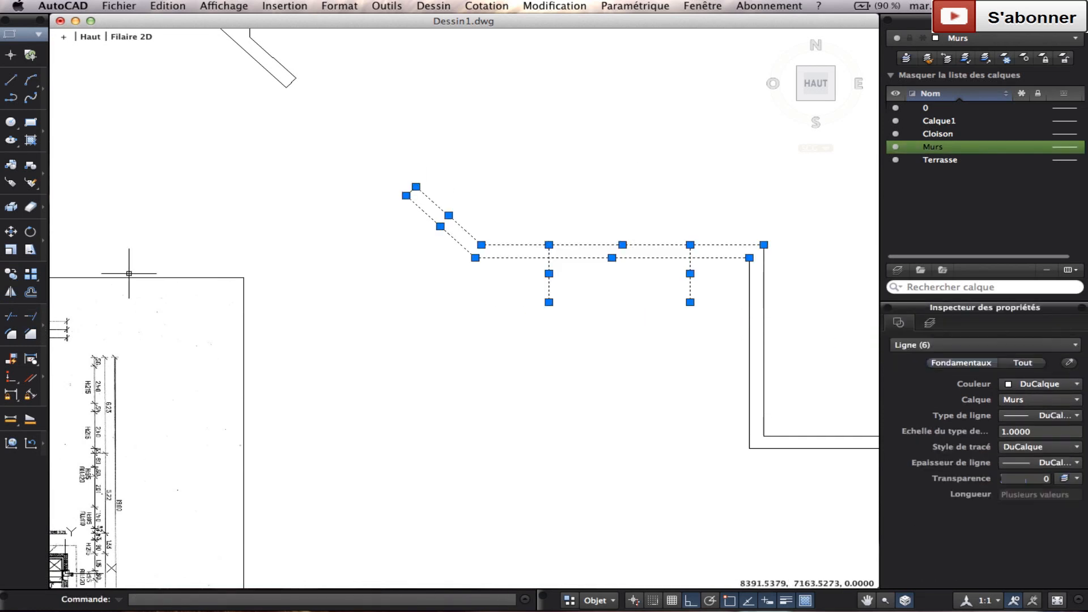
click(10, 316)
click(699, 300)
click(481, 277)
click(633, 276)
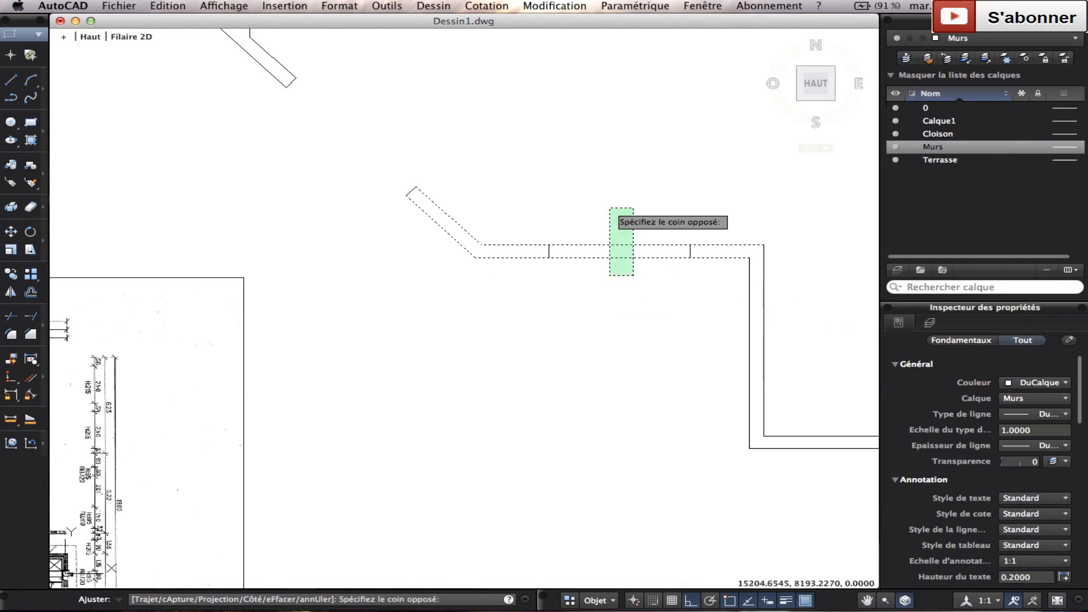
click(609, 209)
key(Return)
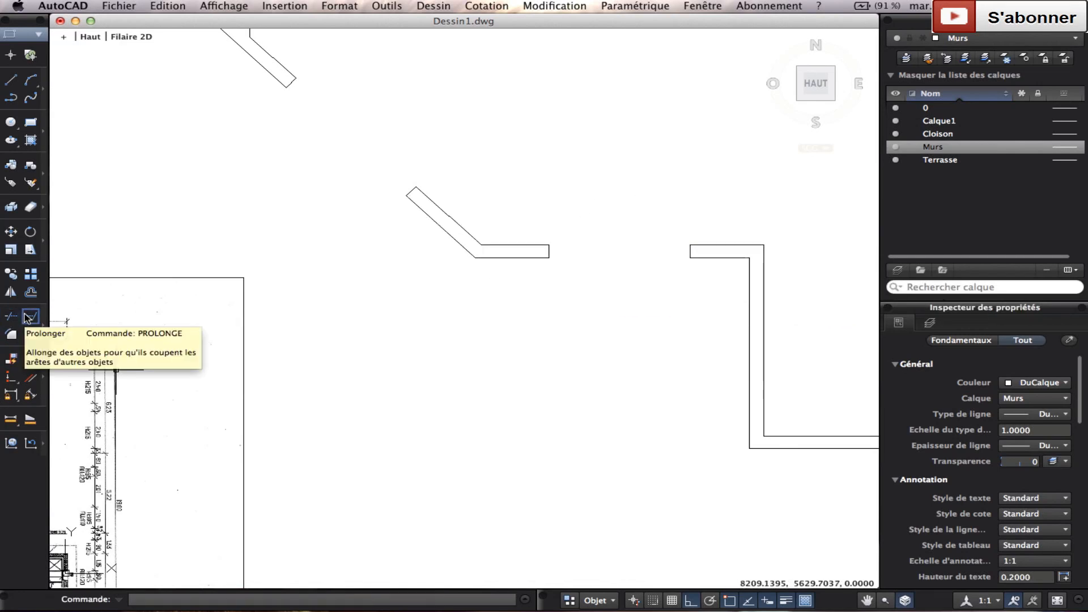
Examine the scanned plan's dimensions for the door opening in the wall between the terrace and Chambre 1
scroll(522, 304, down, 5)
scroll(528, 306, up, 3)
middle_drag(534, 311, 593, 253)
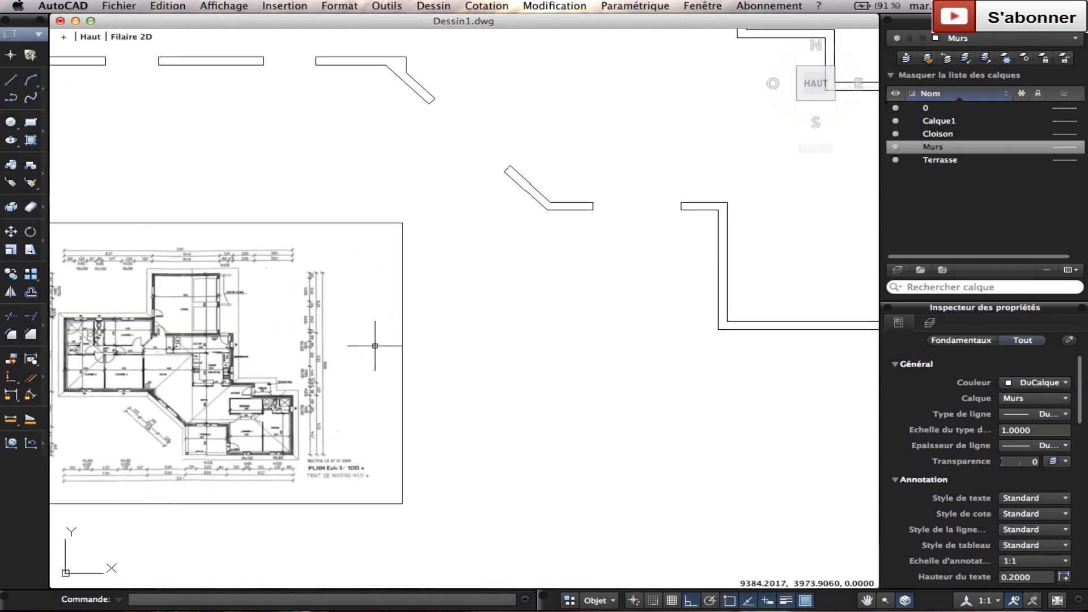
middle_drag(356, 360, 618, 280)
scroll(369, 310, up, 4)
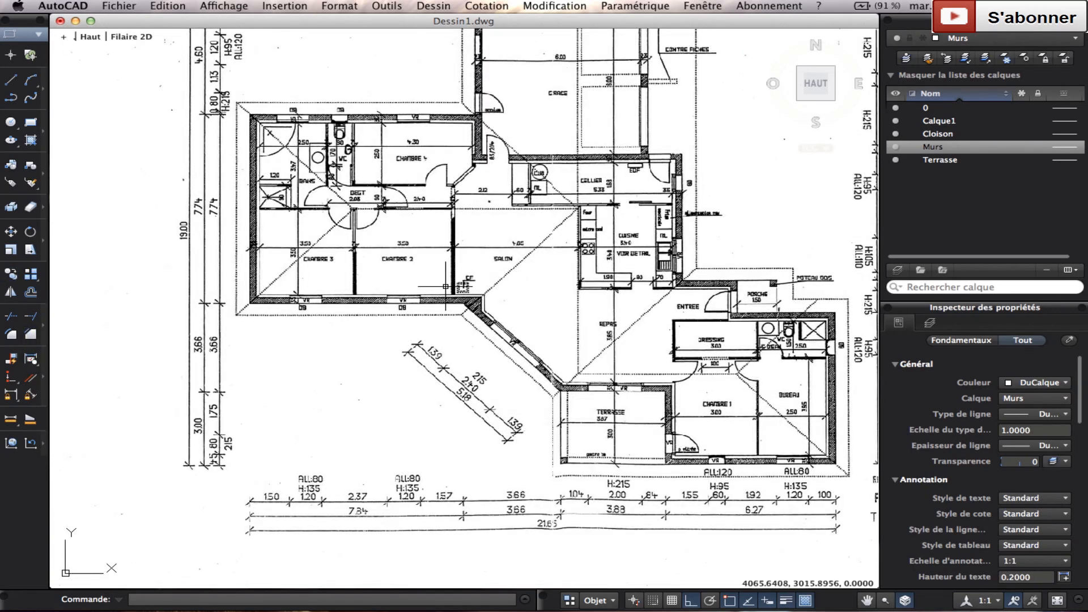
middle_drag(532, 306, 345, 239)
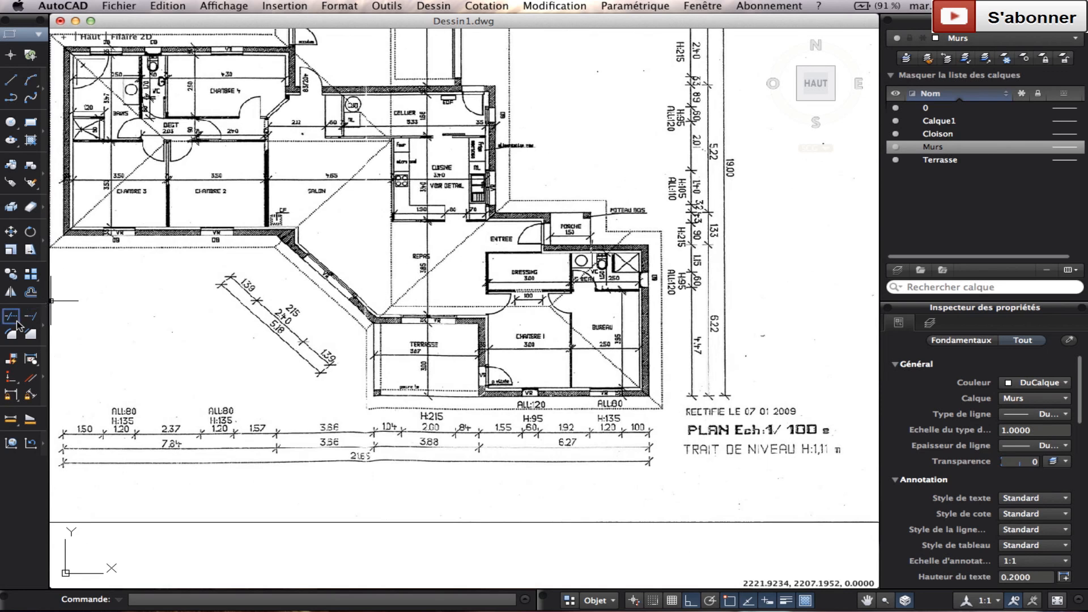
middle_drag(521, 386, 483, 358)
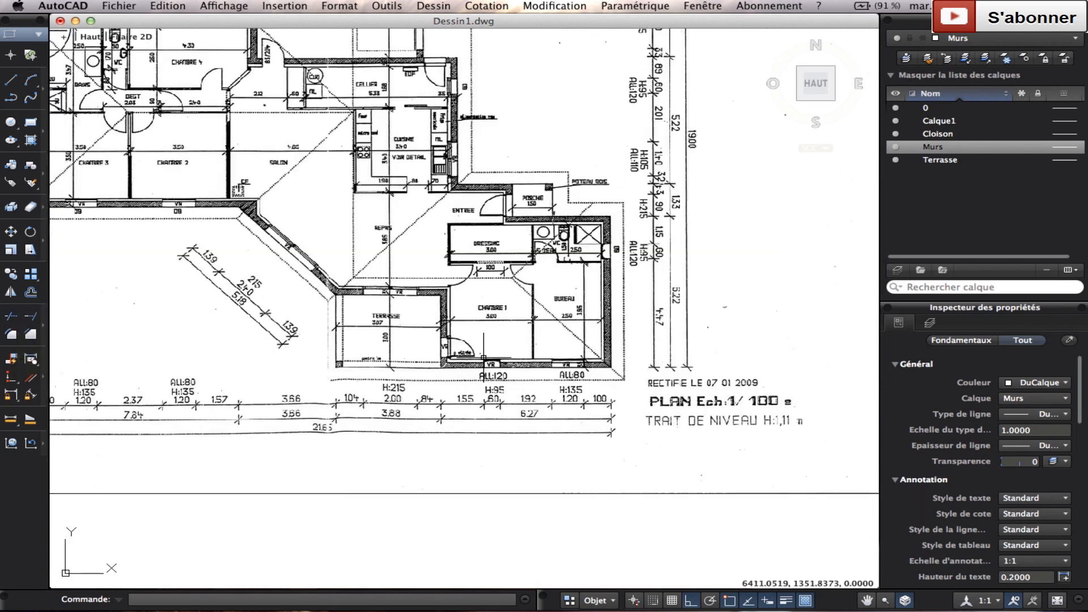
scroll(439, 351, up, 4)
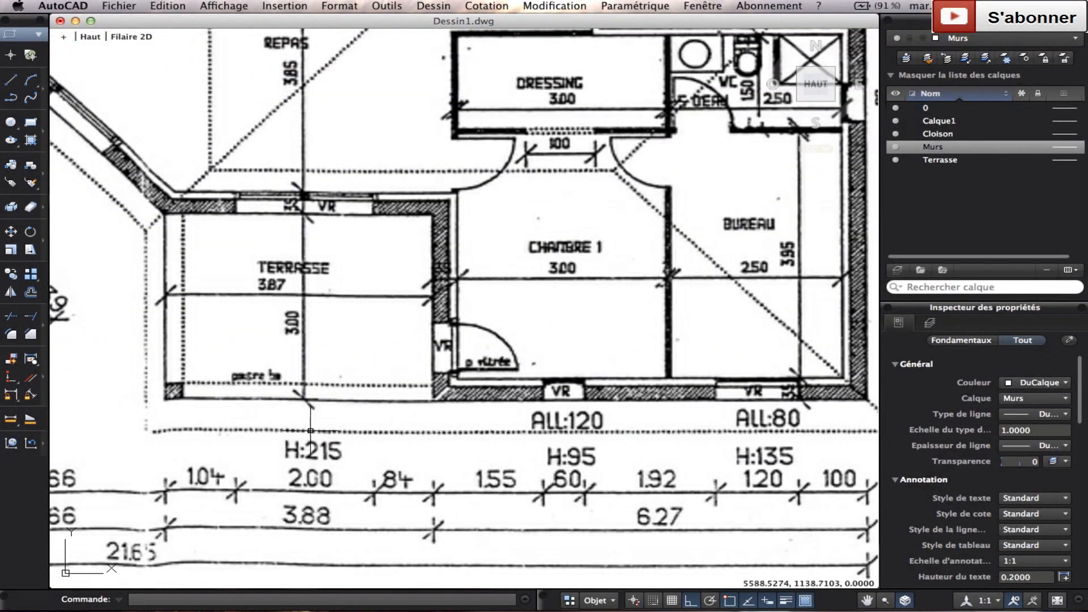
scroll(449, 353, up, 2)
scroll(243, 439, down, 4)
middle_drag(243, 439, 663, 320)
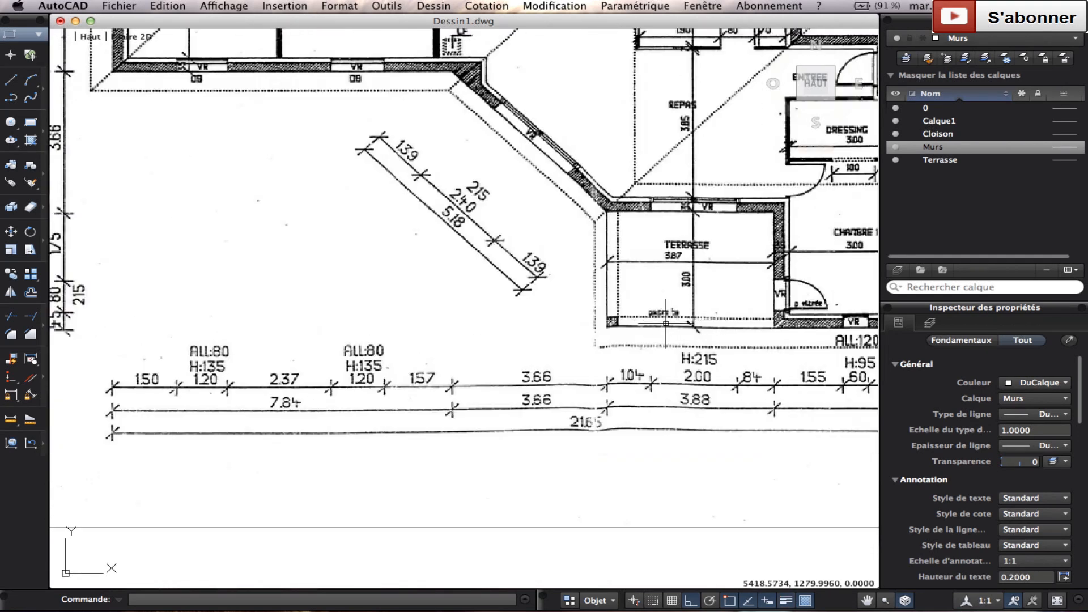
middle_drag(575, 324, 606, 319)
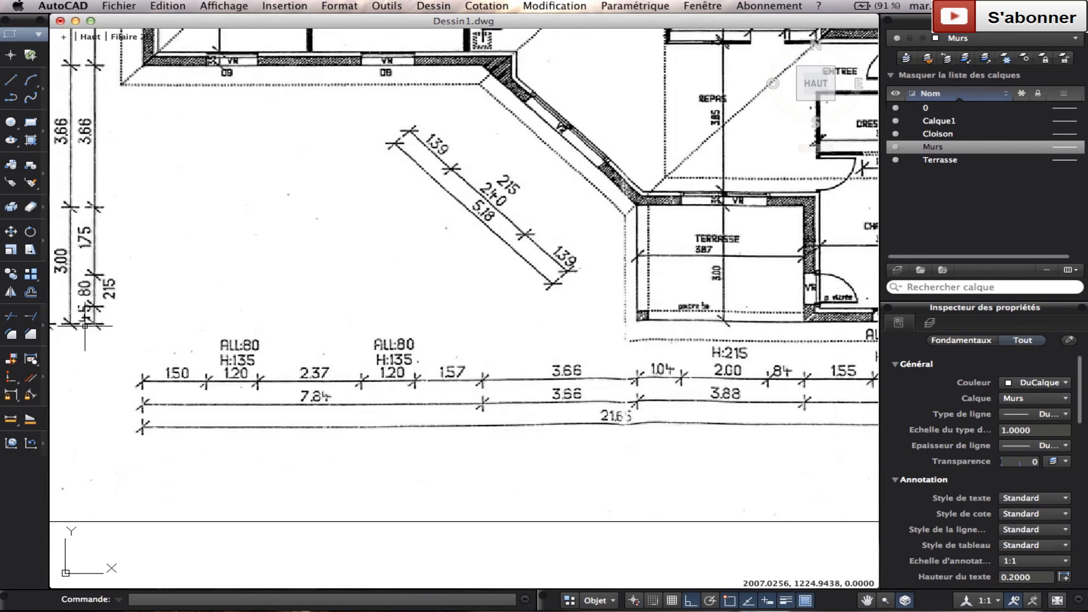
click(11, 80)
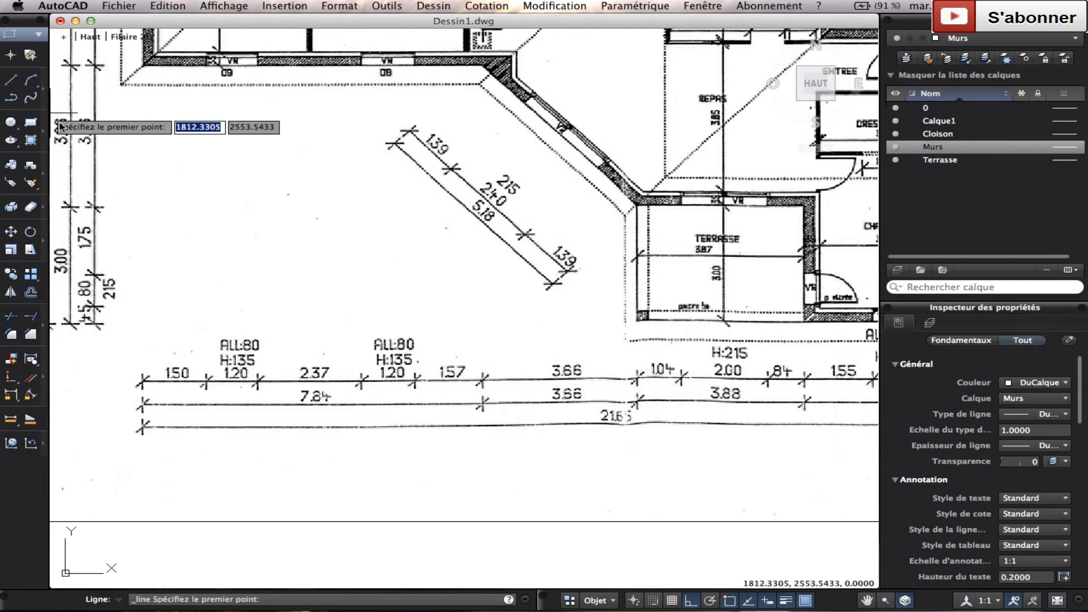
scroll(356, 261, down, 4)
key(Escape)
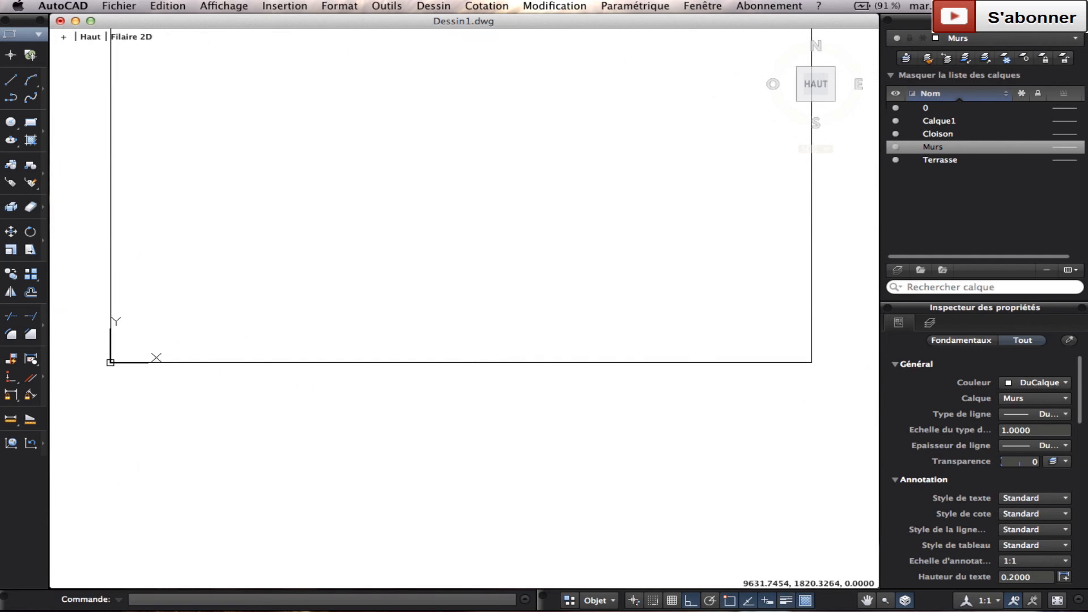
Offset the outer face of Chambre 1's south wall 450 north to mark the terrace door's first jamb
middle_drag(803, 234, 5, 354)
scroll(410, 306, down, 3)
middle_drag(410, 306, 73, 379)
middle_drag(109, 338, 304, 362)
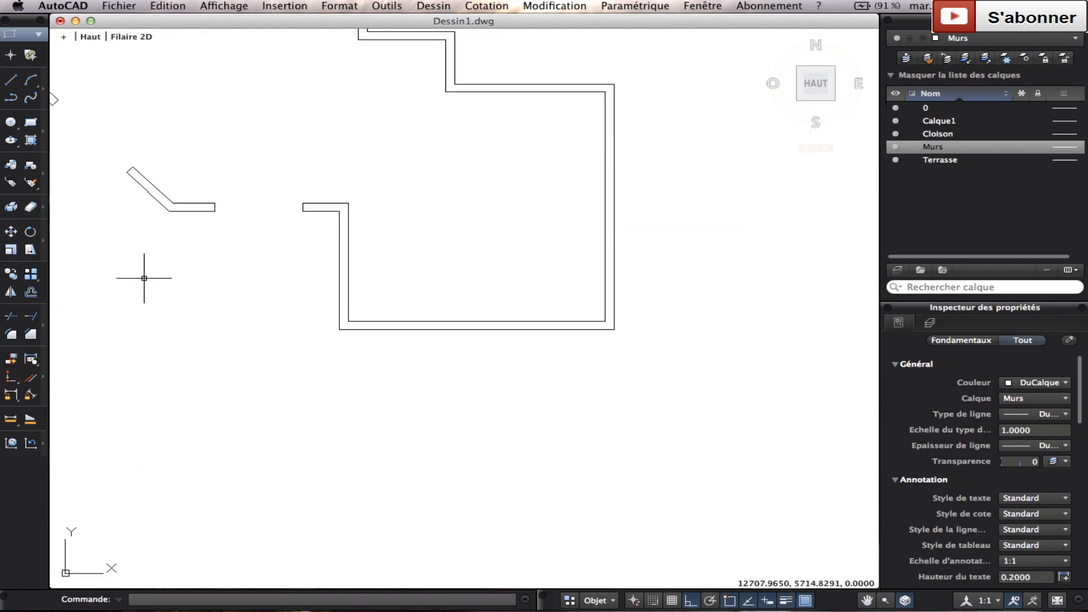
click(12, 80)
key(Escape)
click(31, 291)
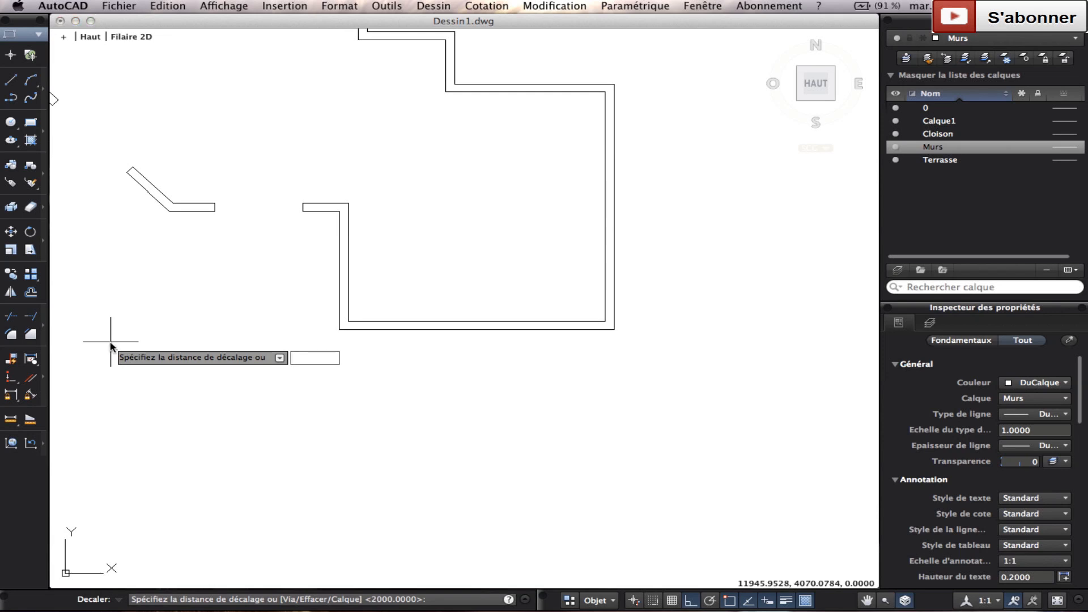
text(450)
key(Return)
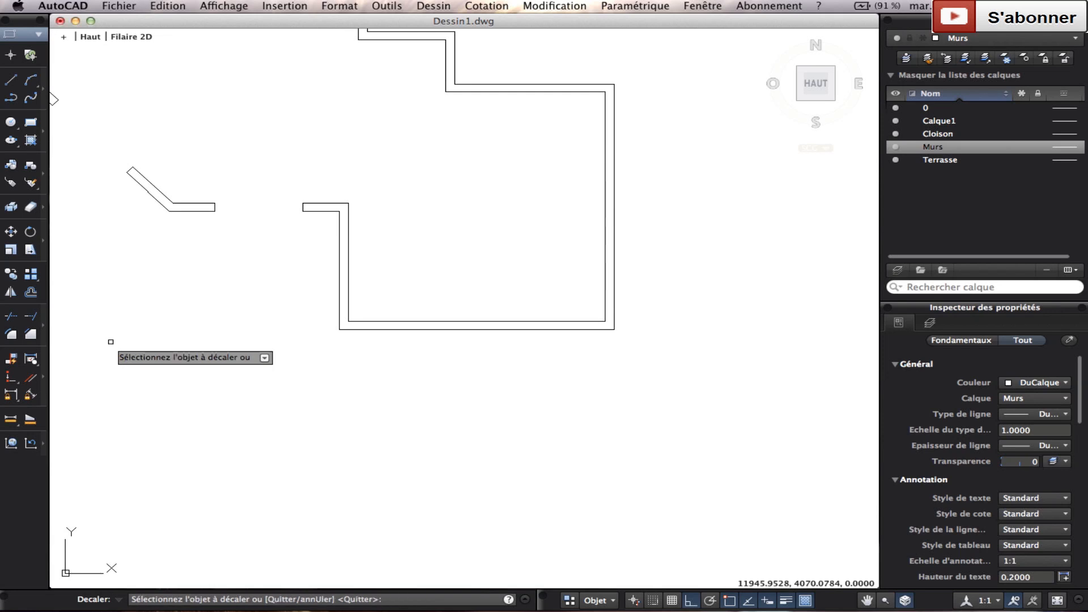
click(339, 328)
click(365, 302)
key(Return)
Offset the first jamb line 800 north to mark the width of the door opening between the terrace and Chambre 1
right_click(396, 281)
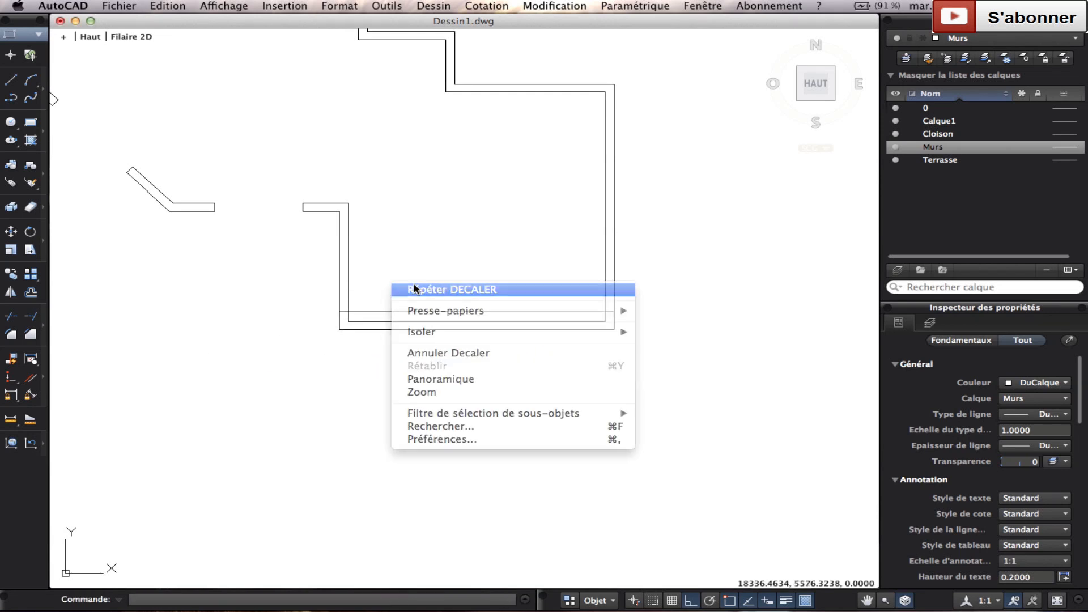
click(412, 285)
text(800)
key(Return)
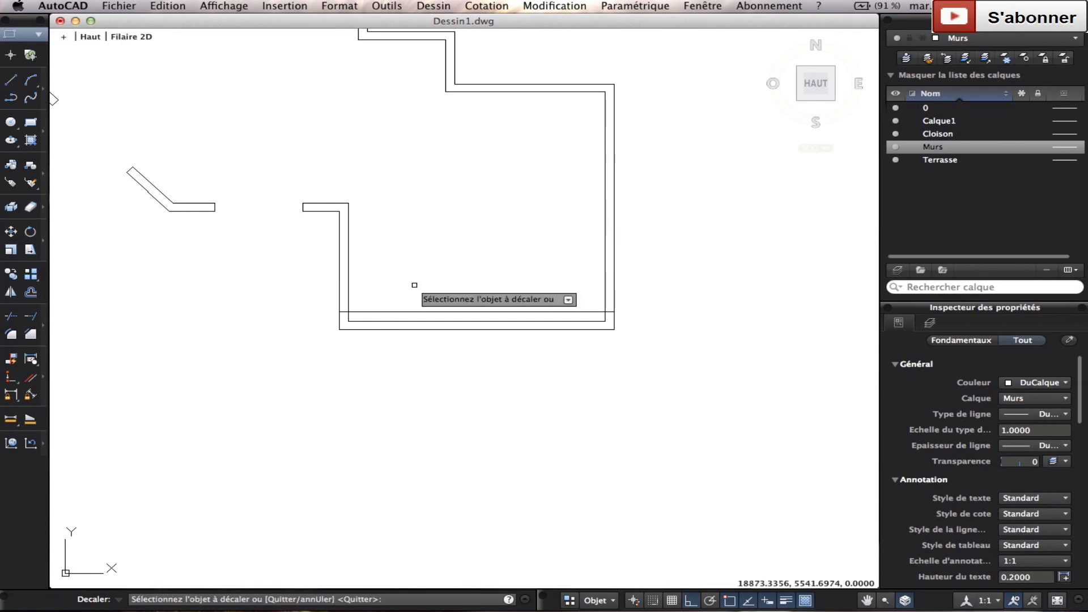
right_click(417, 285)
click(369, 301)
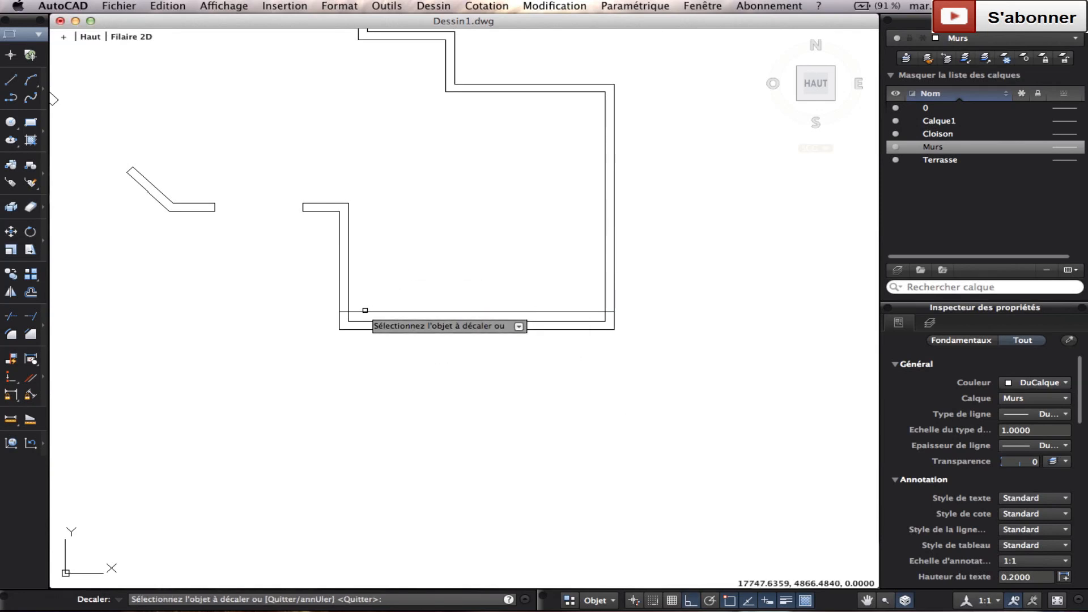
key(Escape)
Trim the jamb lines back to the wall's thickness and remove both wall faces between them to cut the terrace door opening
click(389, 364)
click(53, 272)
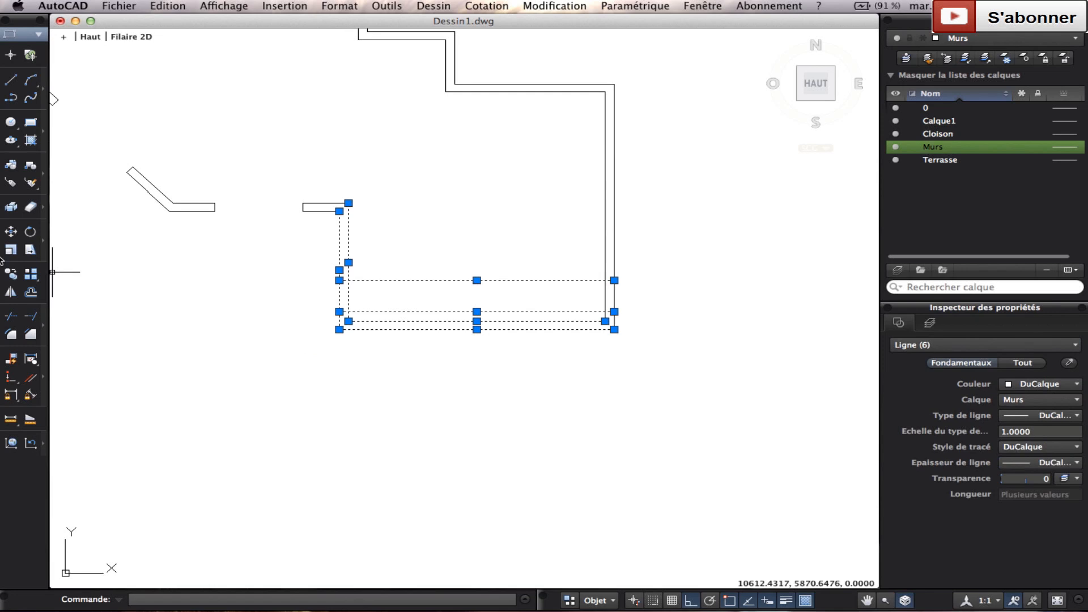
click(12, 317)
click(359, 308)
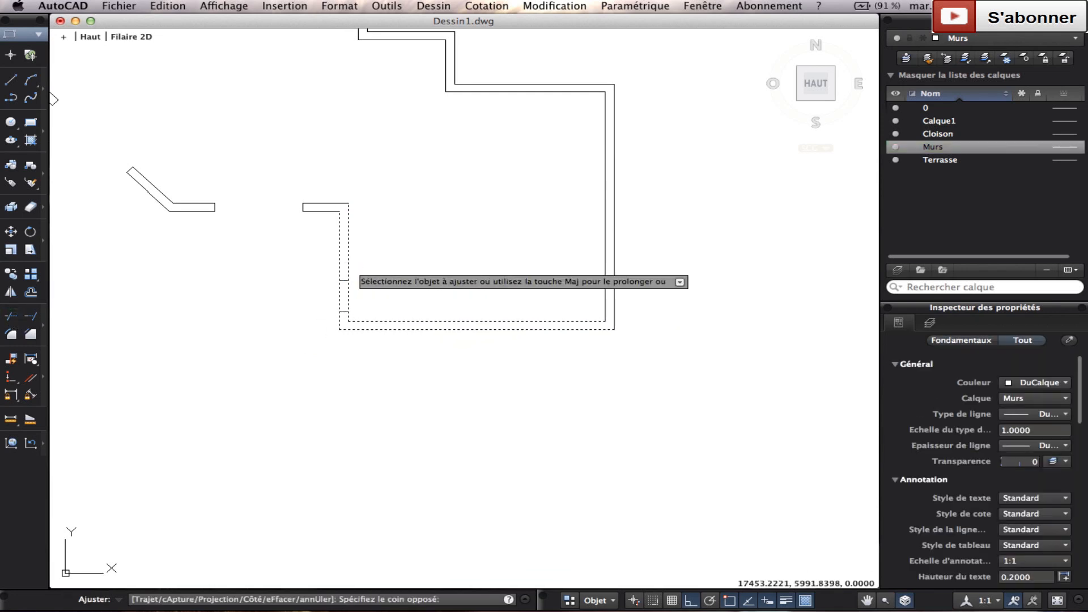
click(352, 289)
click(333, 292)
key(Escape)
Offset the outer face line at Chambre 1's southwest corner 1550 east to mark the south window's first jamb
scroll(335, 291, down, 4)
middle_drag(313, 329, 437, 288)
scroll(437, 288, up, 2)
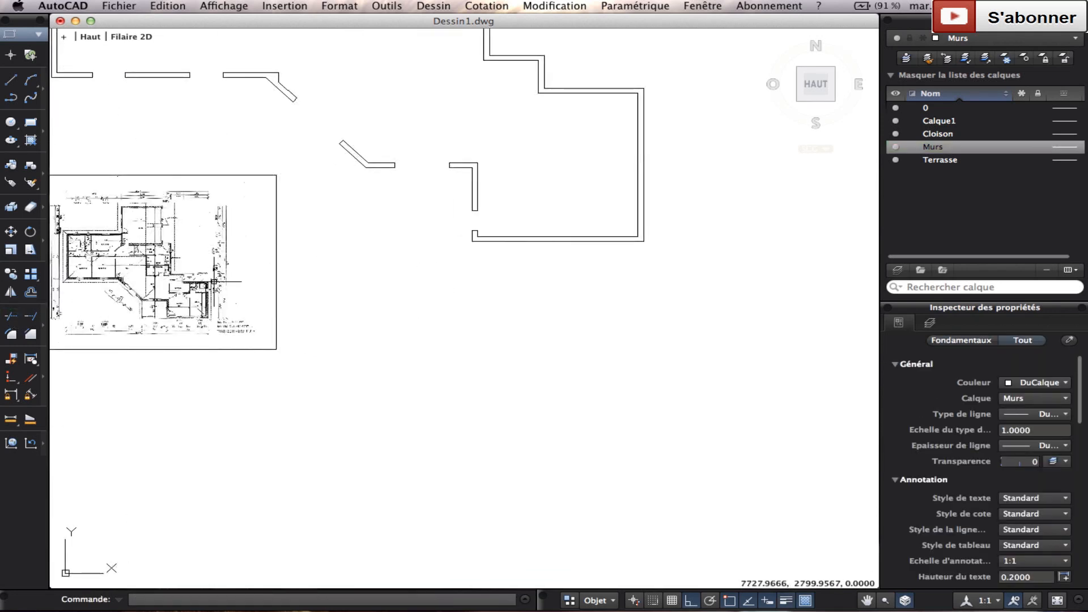
scroll(126, 327, up, 8)
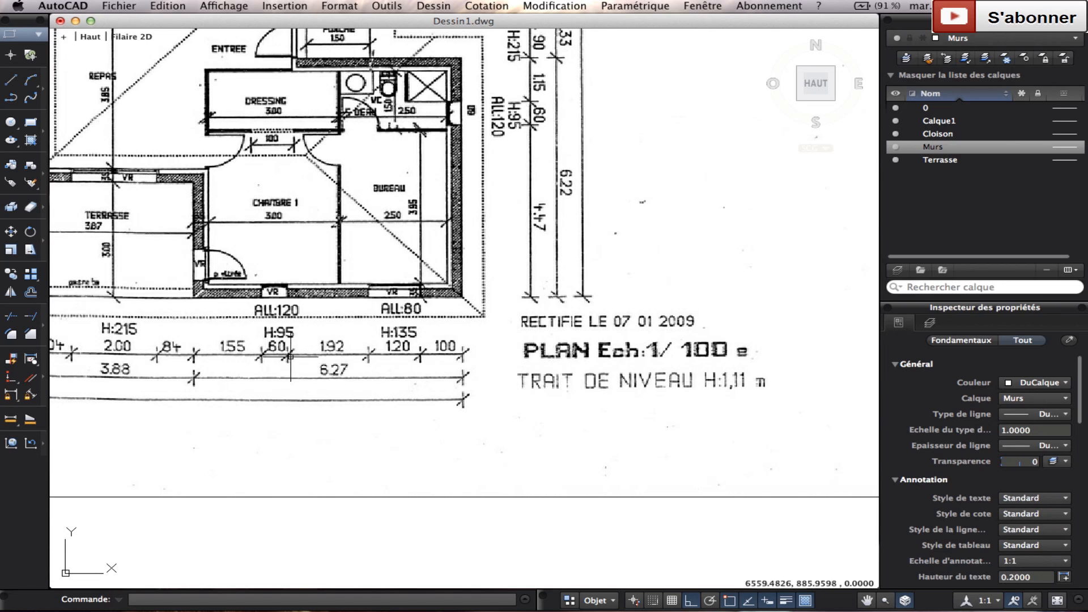
scroll(293, 358, down, 3)
scroll(293, 357, up, 3)
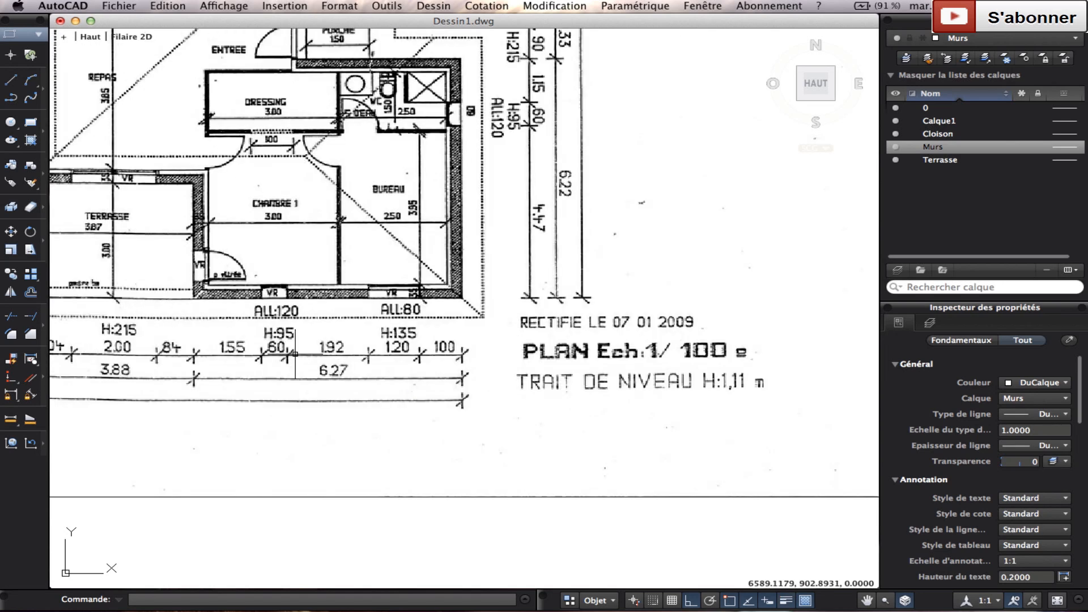
click(31, 292)
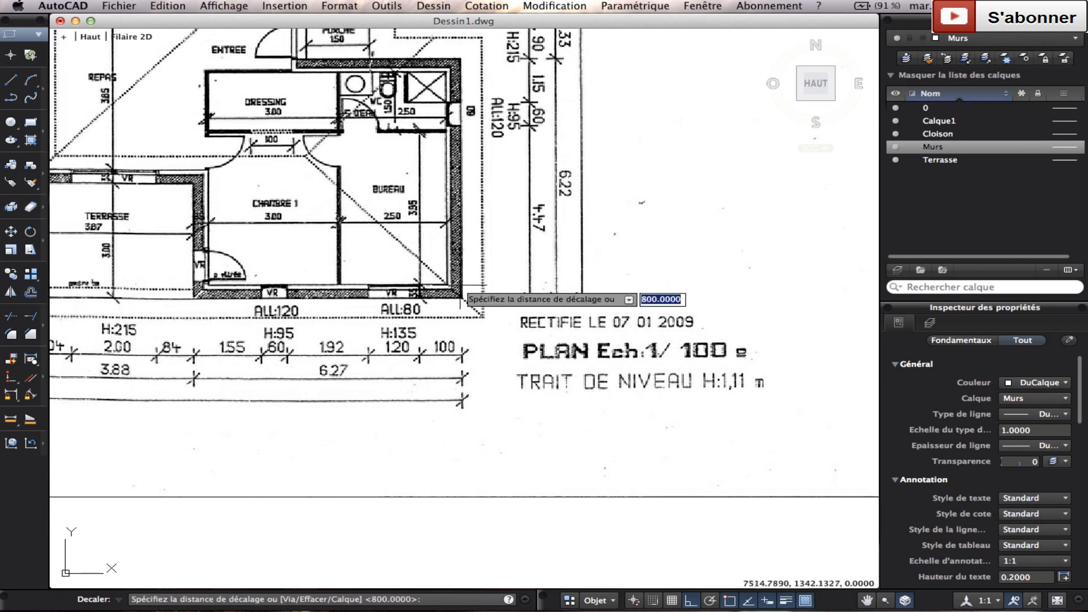
scroll(564, 373, down, 5)
scroll(473, 267, up, 5)
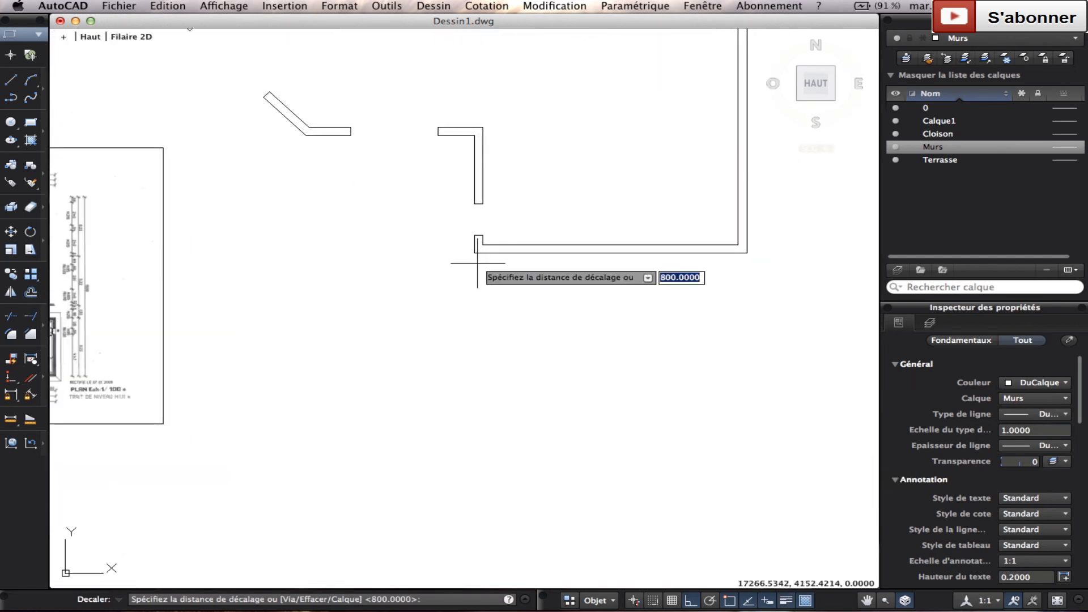
text(1)
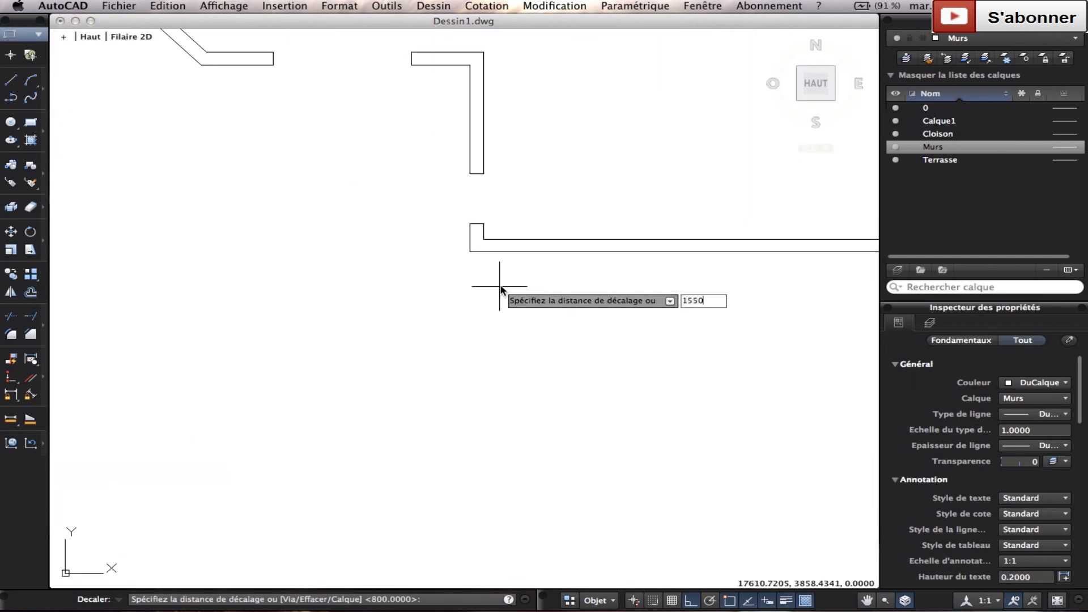
text(550)
key(Return)
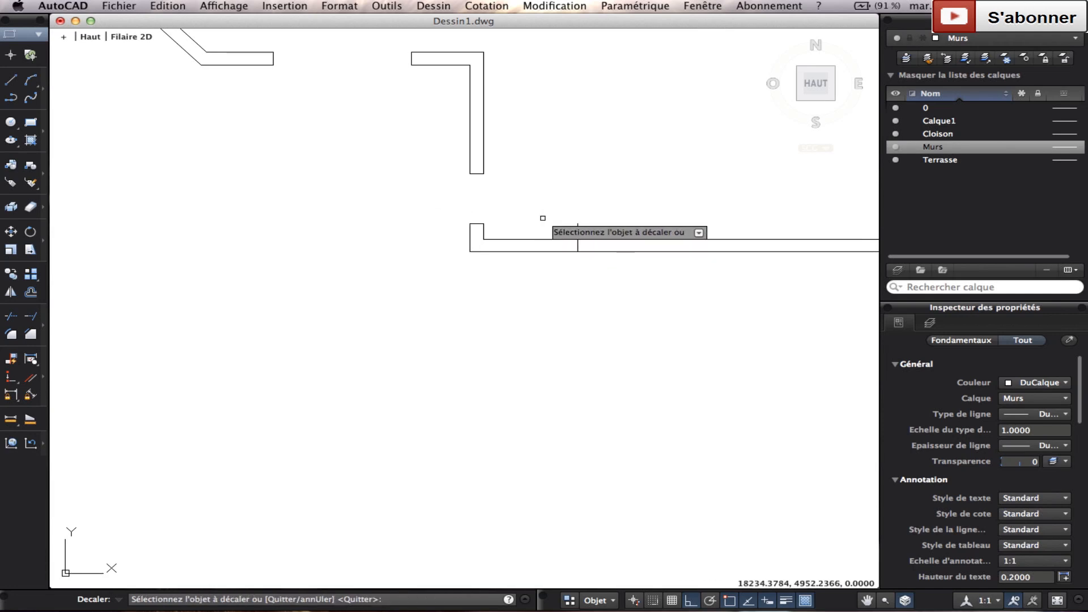
scroll(543, 218, down, 6)
key(Escape)
Check the window's width on the scanned plan and offset the first jamb line 600 east
scroll(384, 270, up, 8)
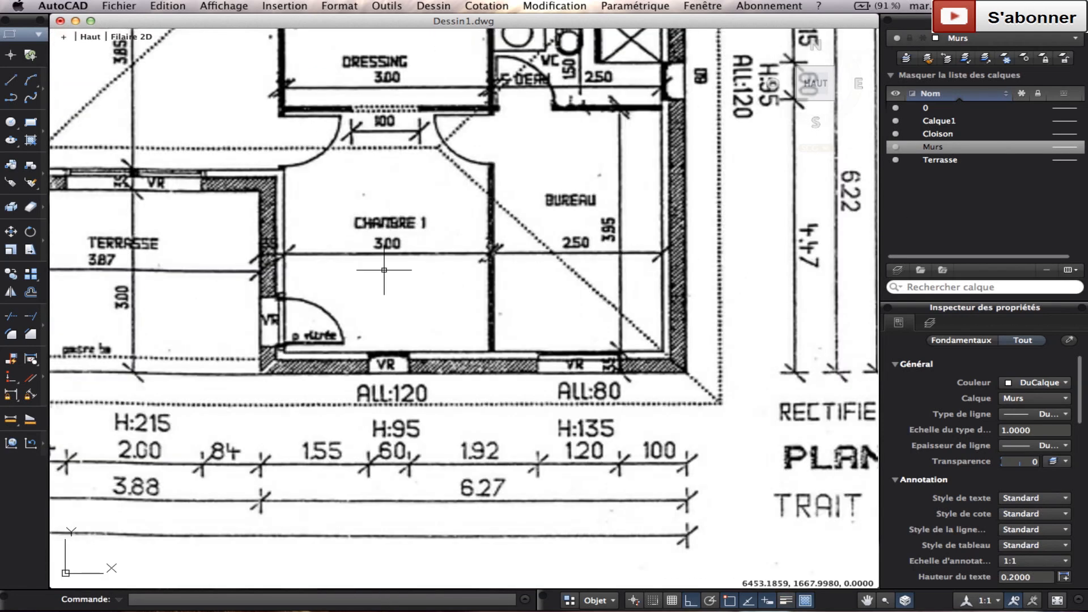
scroll(380, 451, down, 3)
middle_drag(694, 291, 259, 438)
scroll(595, 374, down, 8)
middle_drag(630, 361, 214, 507)
right_click(552, 407)
click(581, 415)
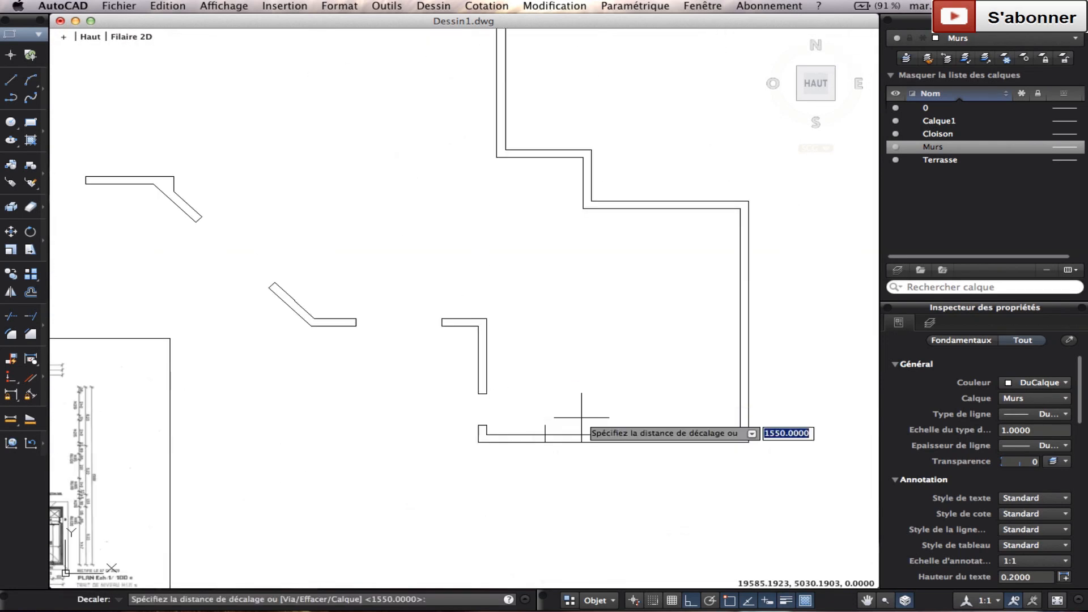
text(600)
key(Return)
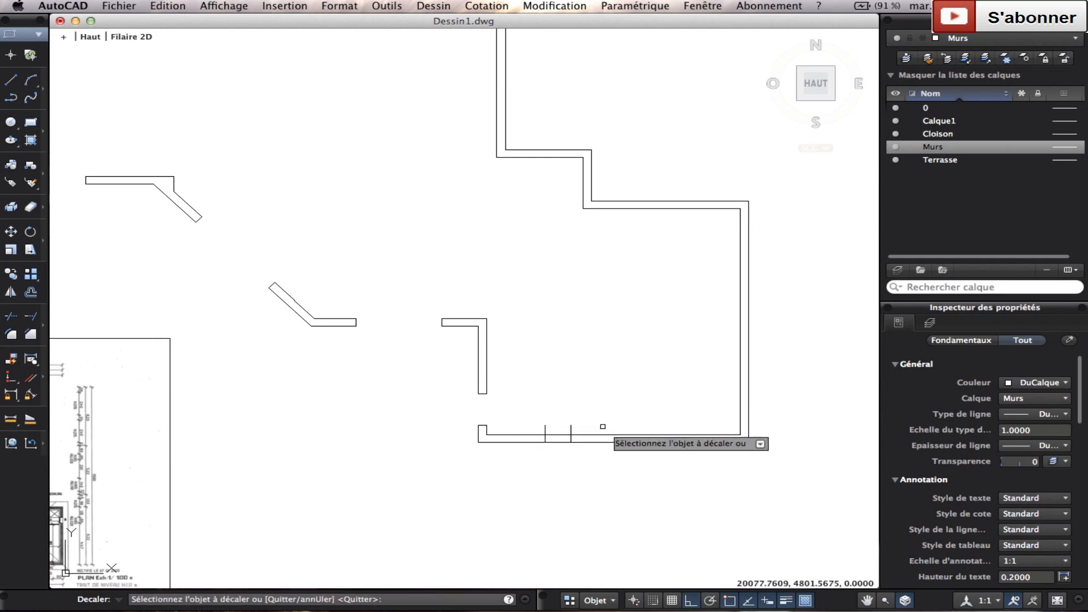
scroll(592, 436, up, 6)
key(Escape)
Trim the jamb lines above the south wall and both wall faces between them to cut Chambre 1's window opening
click(517, 495)
click(341, 396)
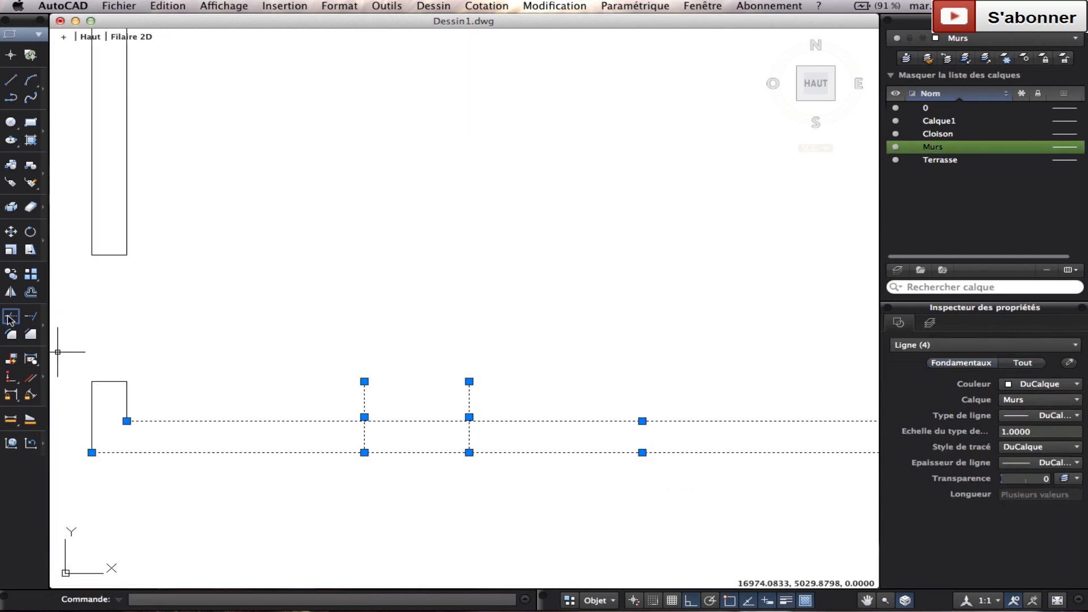
click(8, 319)
click(583, 389)
click(327, 365)
click(461, 469)
click(434, 394)
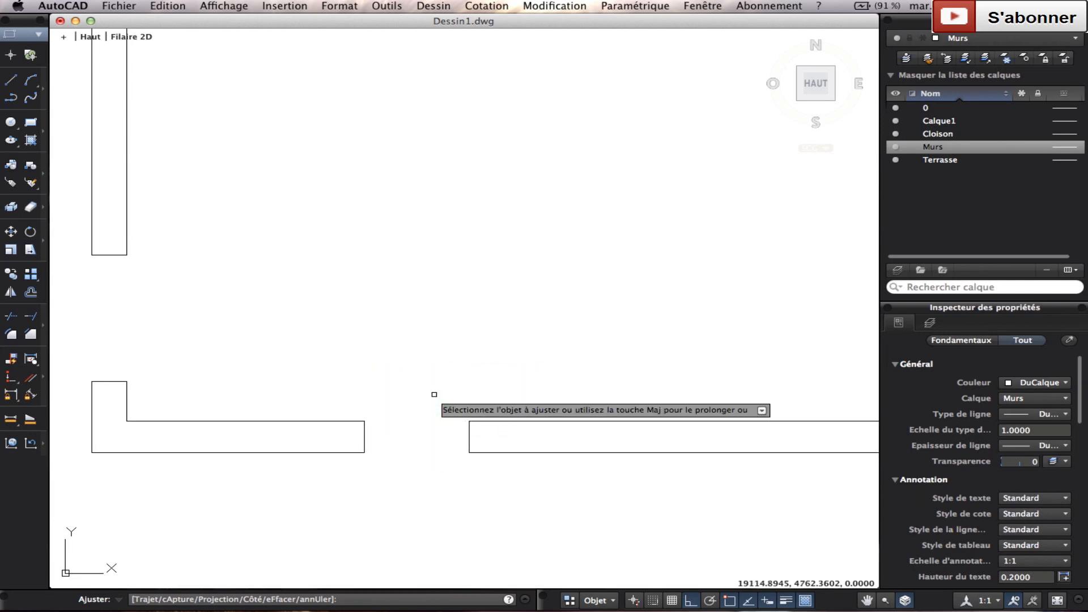
key(Escape)
Following the scanned plan, offset the east jamb of Chambre 1's window 1920 east to mark the Bureau window's first jamb
scroll(434, 397, down, 6)
scroll(573, 350, down, 4)
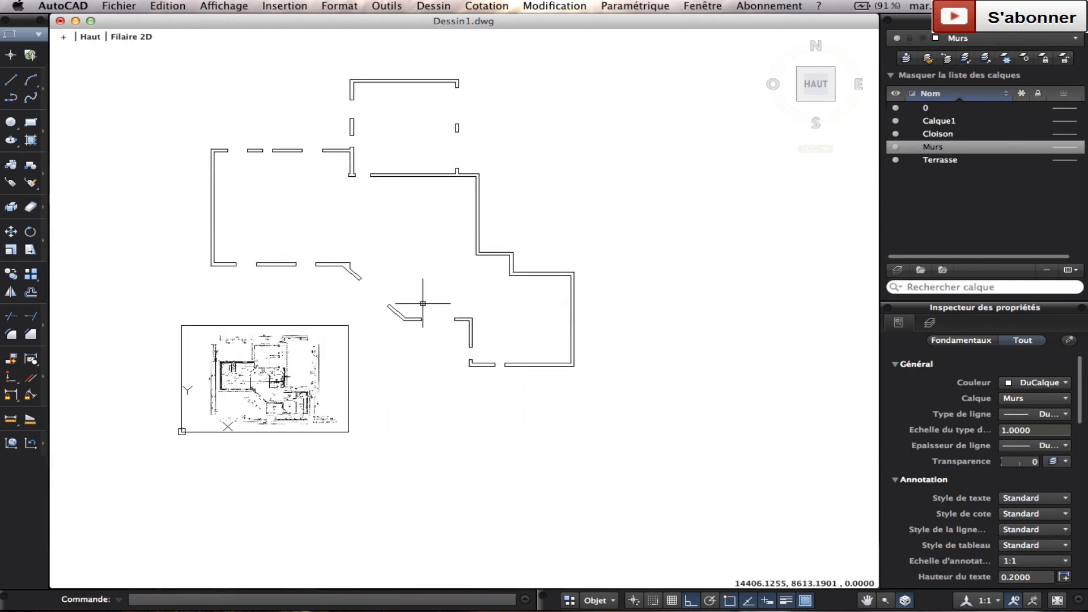
middle_drag(423, 303, 520, 199)
scroll(384, 297, up, 10)
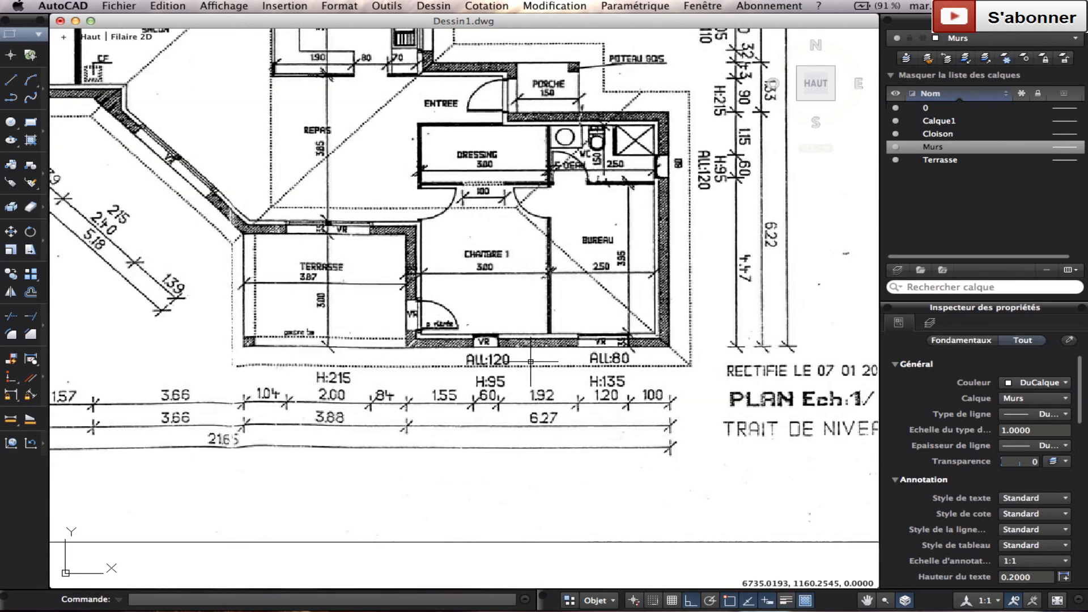
middle_drag(608, 374, 517, 369)
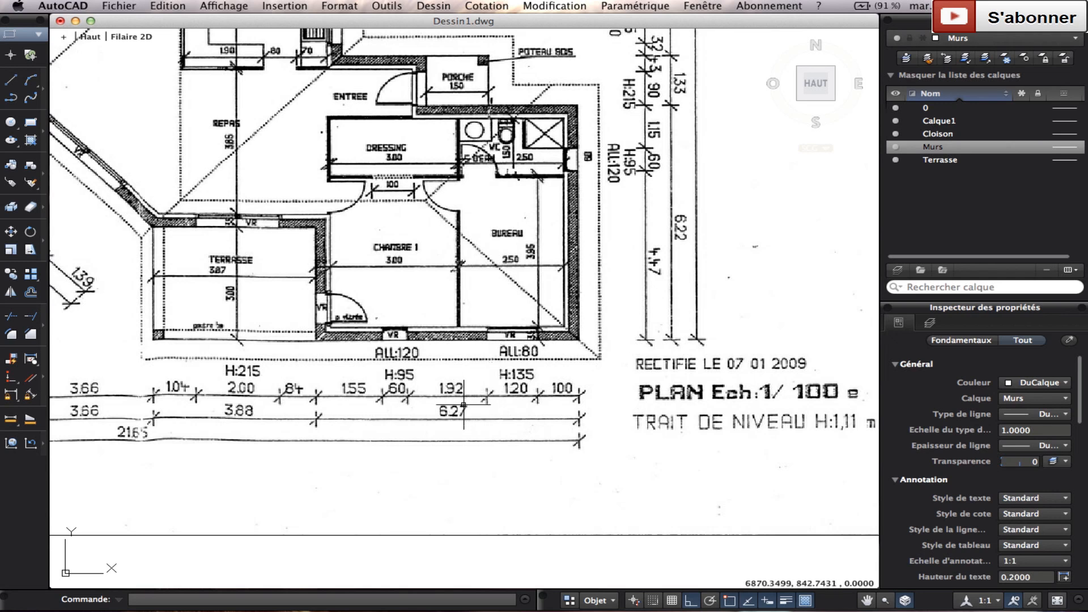
scroll(477, 412, up, 3)
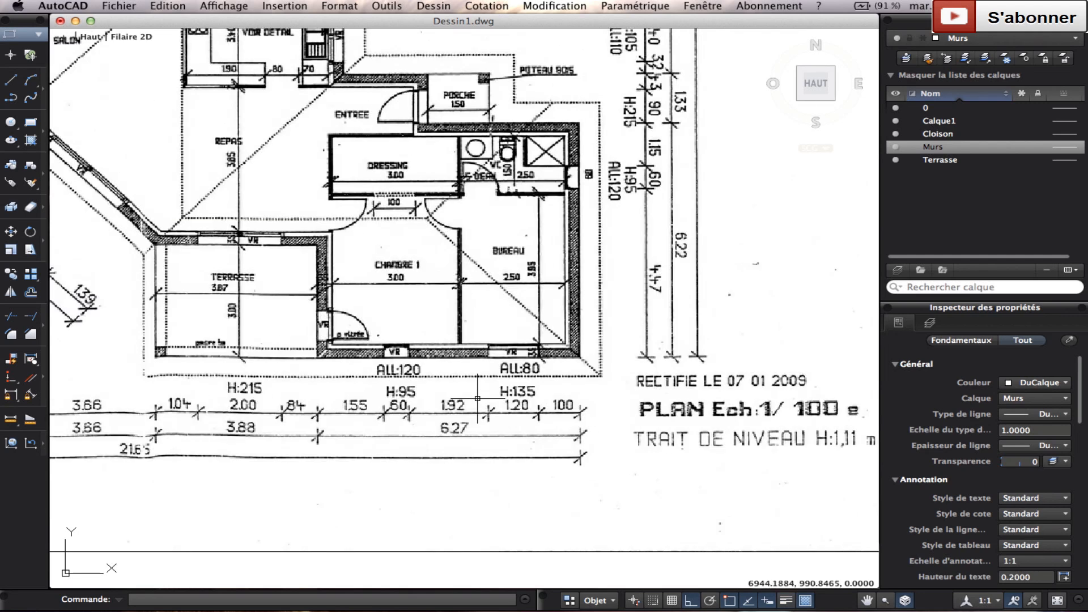
scroll(479, 400, down, 6)
middle_drag(864, 277, 433, 316)
scroll(512, 319, up, 2)
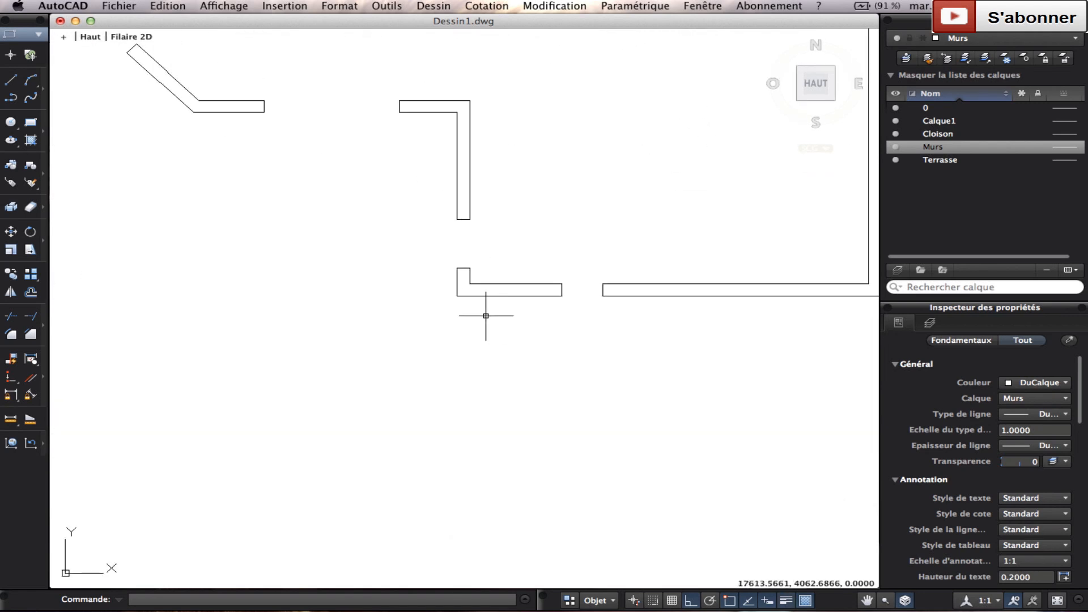
click(31, 292)
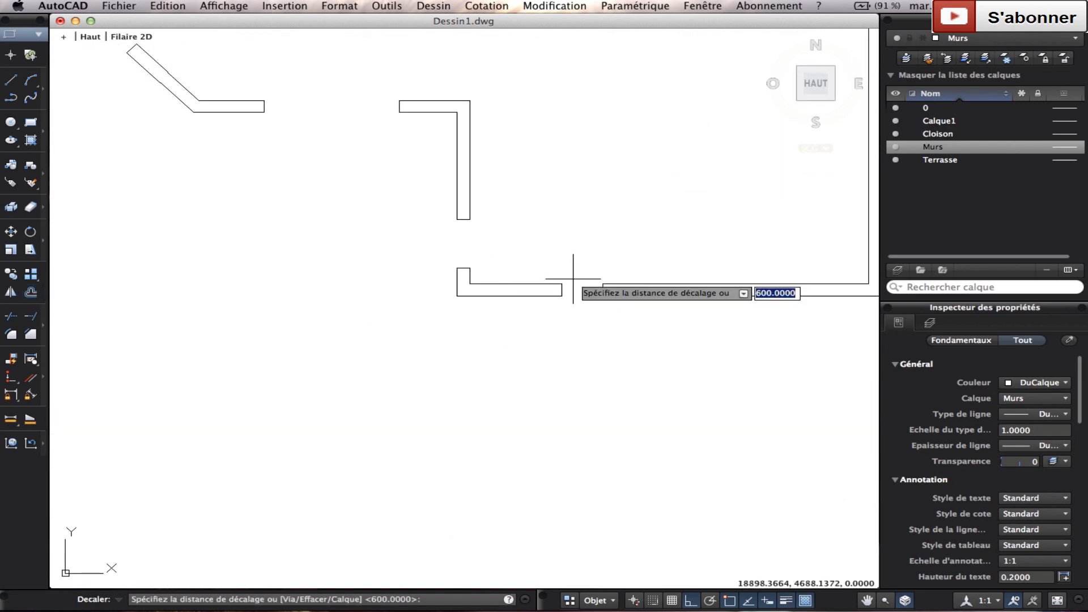
key(Return)
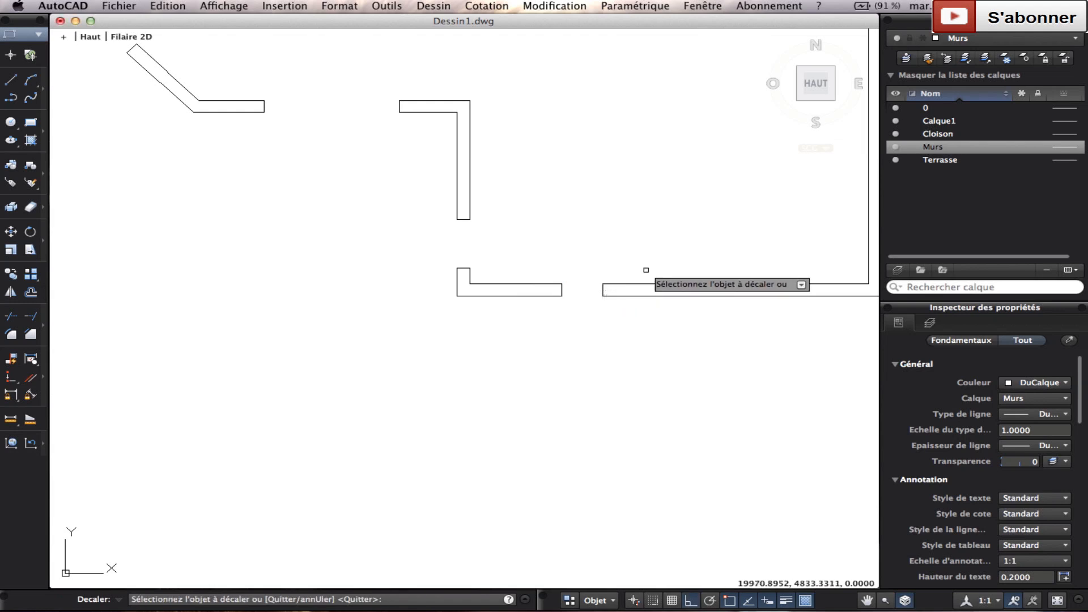
middle_drag(697, 255, 550, 260)
scroll(527, 273, up, 2)
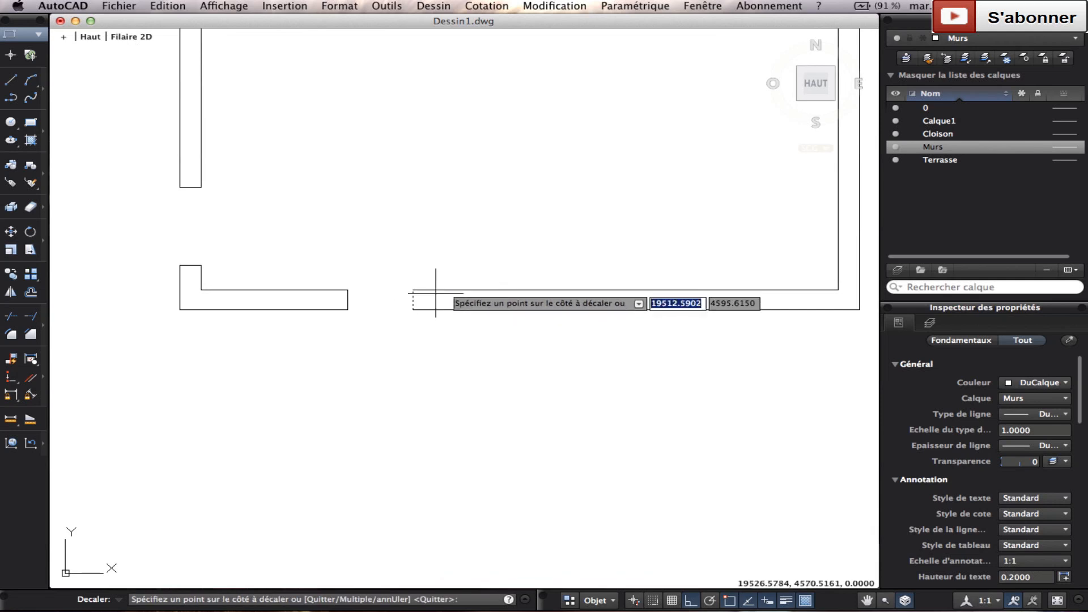
right_click(577, 244)
click(606, 247)
Offset the Bureau window's first jamb line 1200 east to mark the opening's width
right_click(609, 248)
click(614, 250)
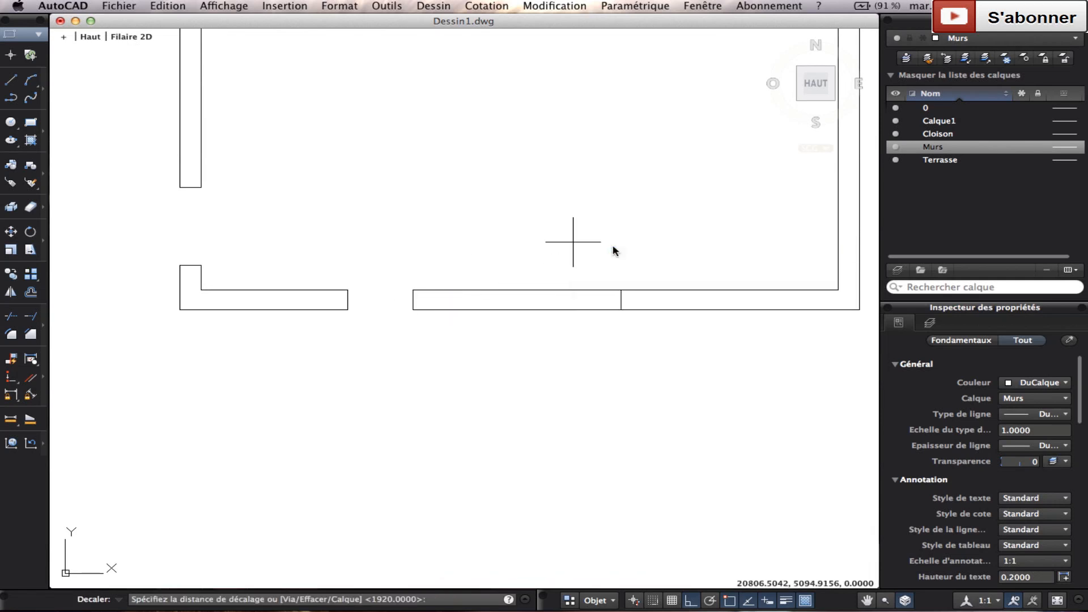
text(1200)
key(Return)
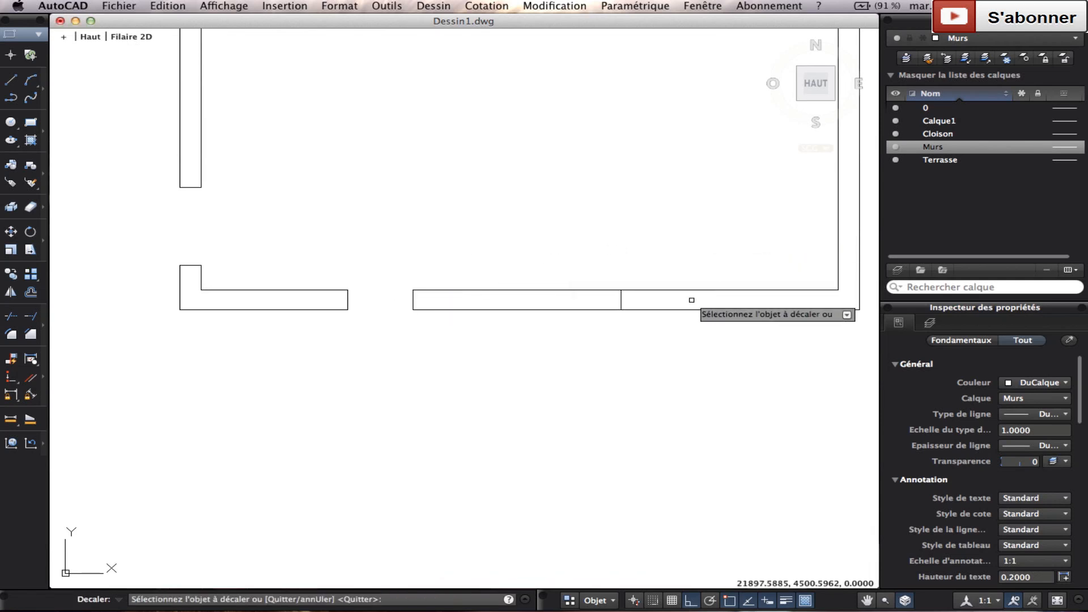
click(621, 296)
click(644, 300)
key(Escape)
Trim both south wall faces between the two jamb lines to cut the Bureau's window opening
drag(808, 334, 561, 245)
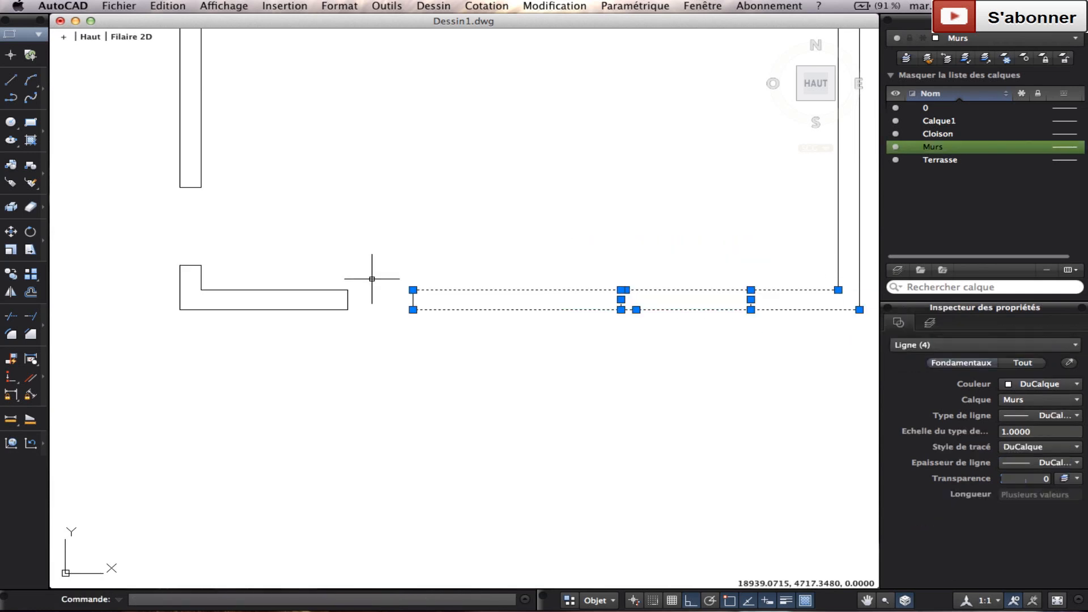
click(6, 317)
drag(698, 338, 631, 258)
key(Escape)
Examine the scanned plan's dimensions for the window opening in the east wall beside the shower room
scroll(643, 264, down, 10)
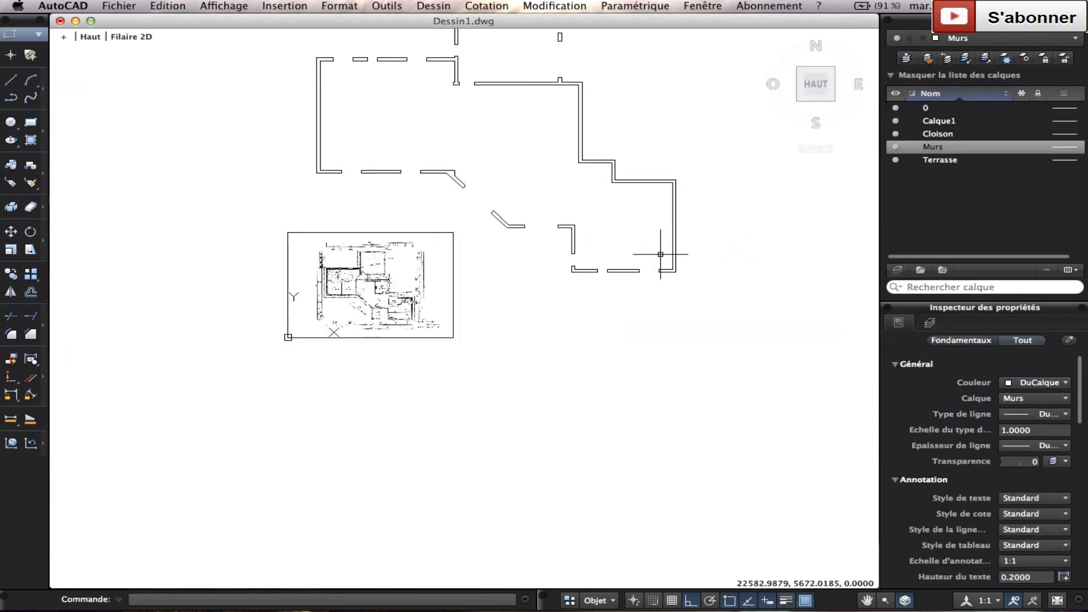
scroll(345, 307, up, 5)
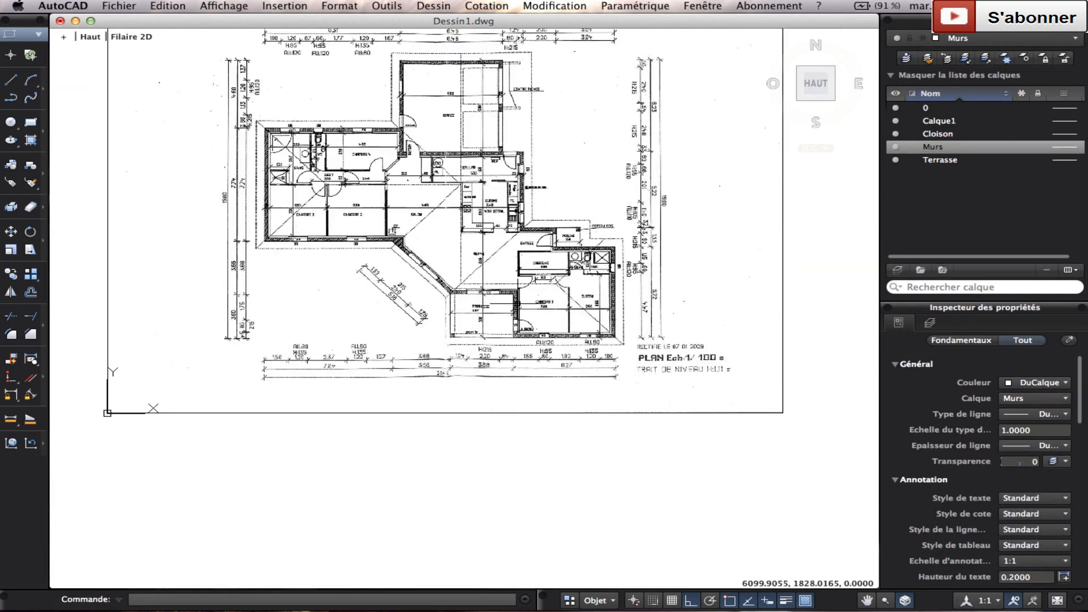
scroll(618, 307, up, 3)
scroll(649, 208, up, 2)
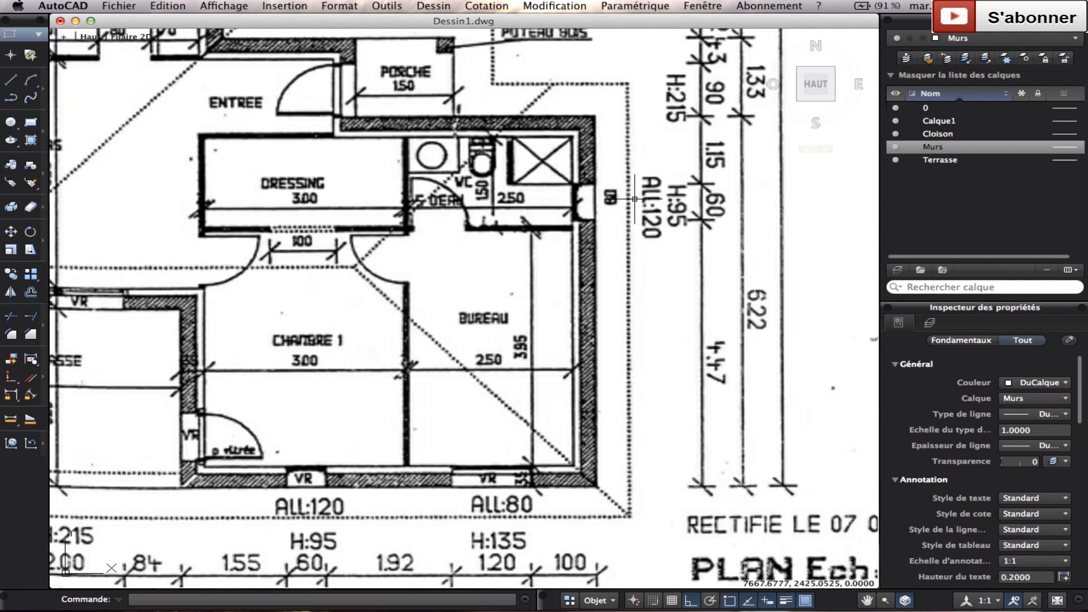
scroll(716, 400, down, 3)
middle_drag(781, 335, 564, 346)
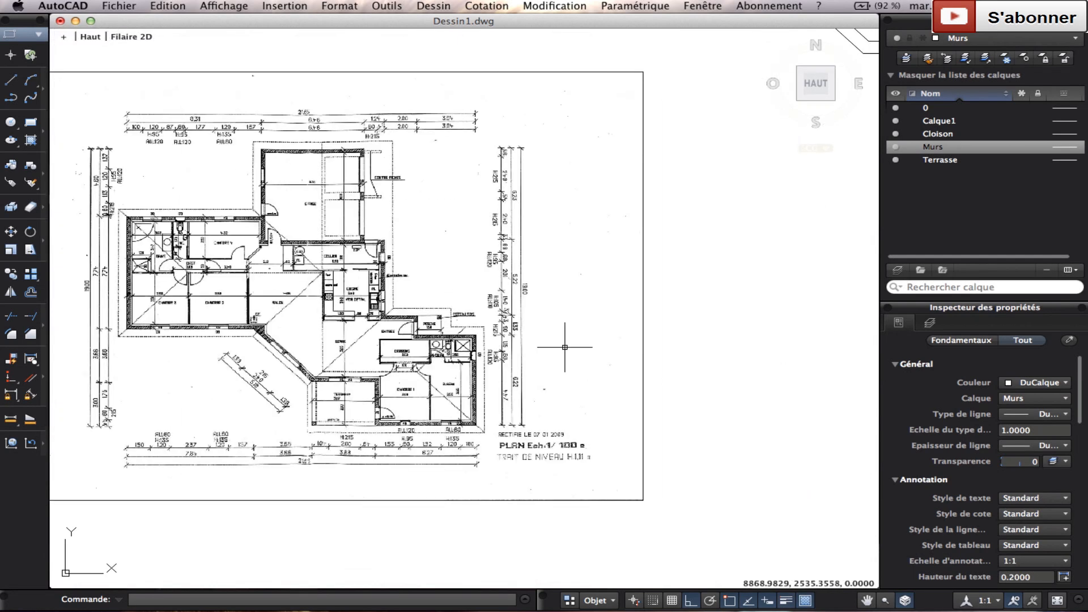
Offset the Bureau's outer south wall face 4470 north to mark the shower room window's south jamb
scroll(649, 280, down, 1)
middle_drag(651, 283, 368, 335)
scroll(561, 215, down, 1)
middle_drag(561, 215, 54, 248)
middle_drag(294, 255, 420, 244)
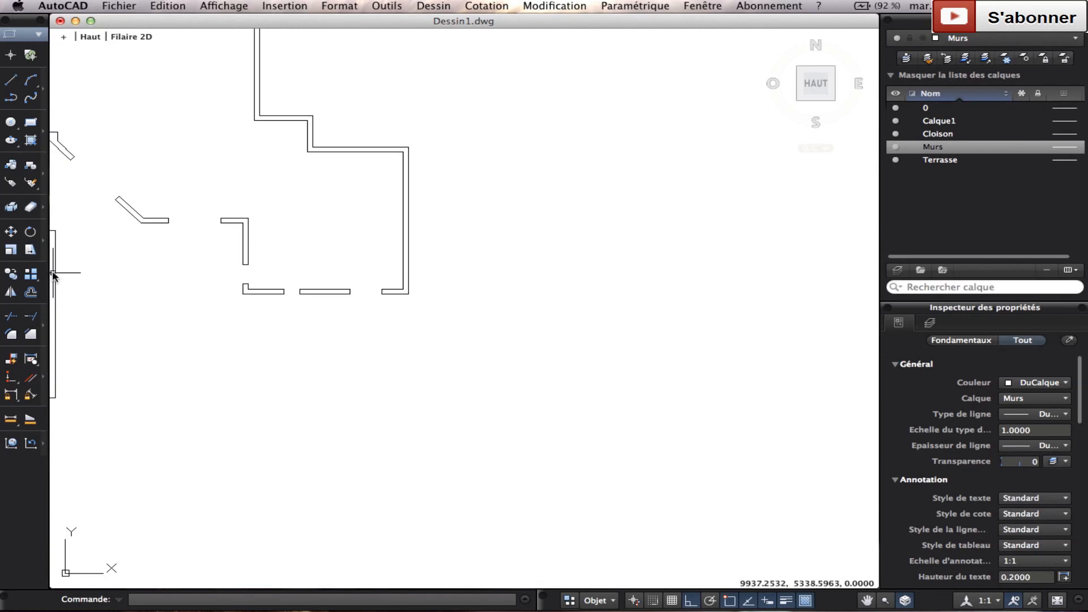
click(31, 291)
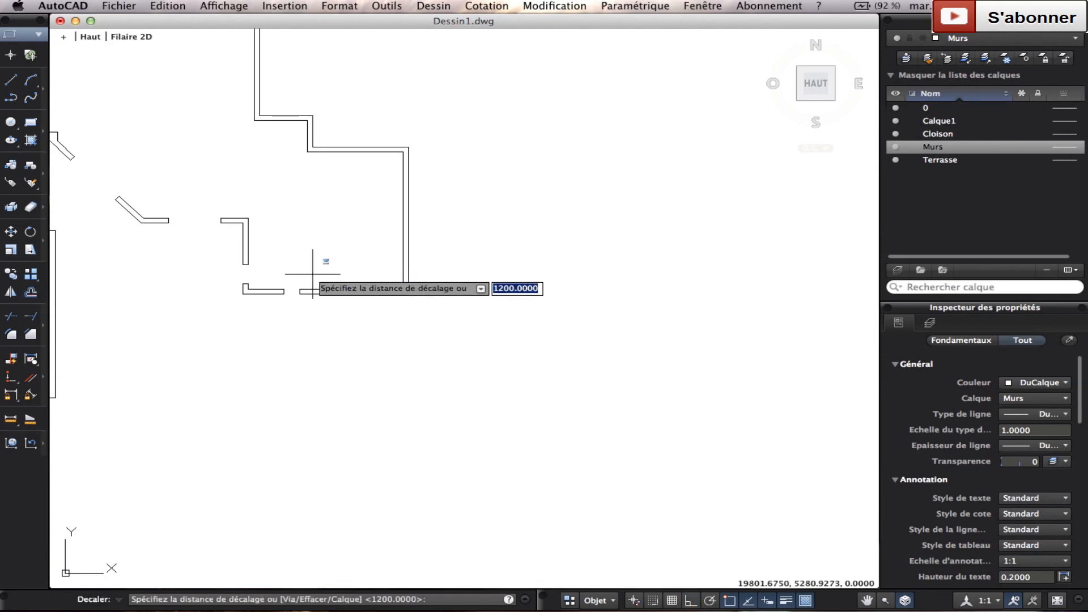
key(Return)
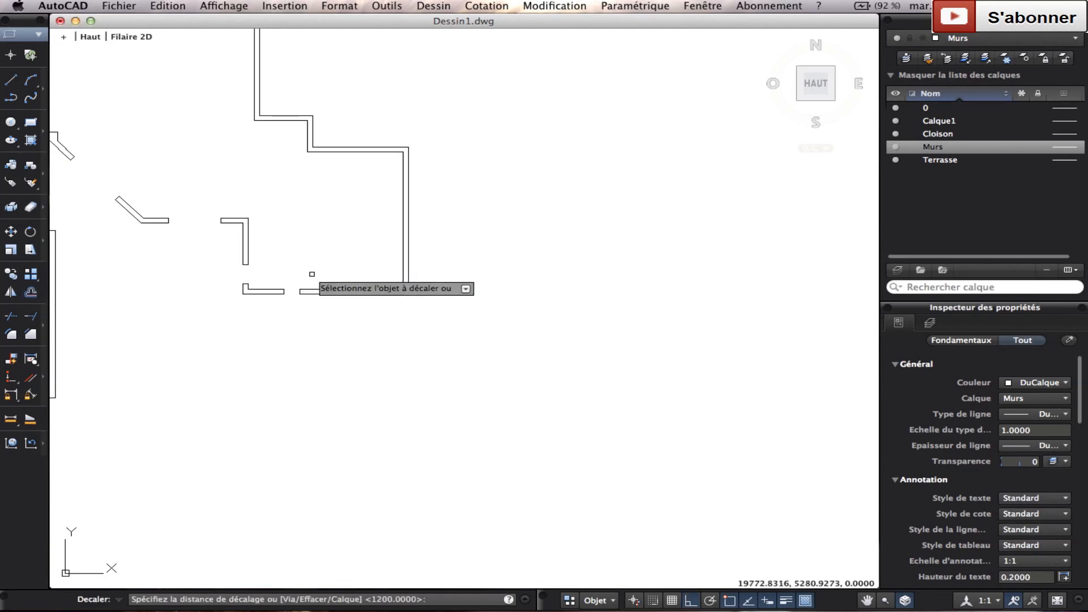
scroll(416, 309, up, 4)
click(376, 275)
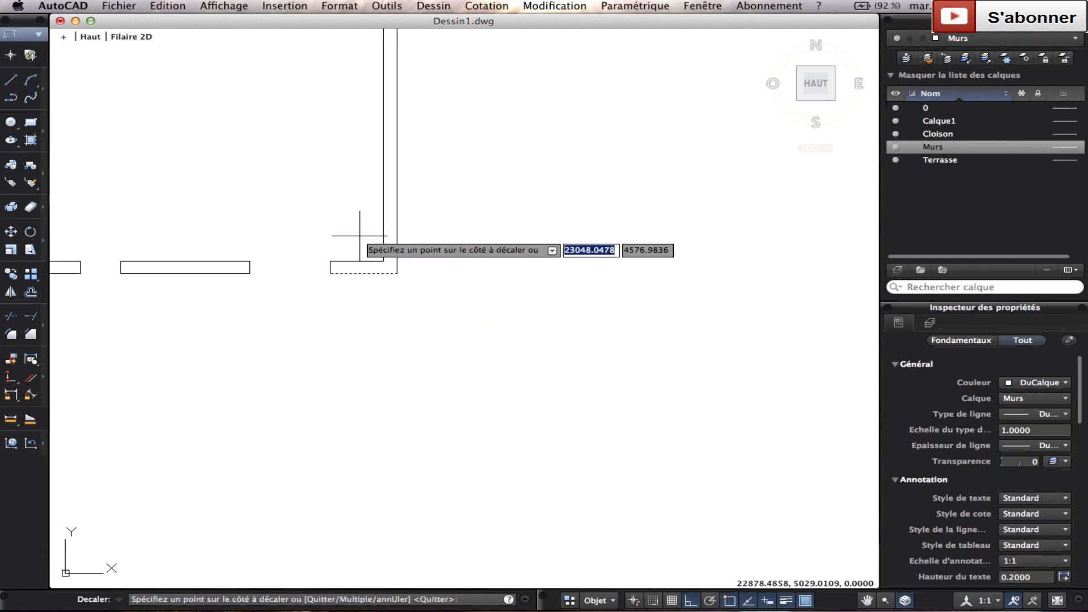
click(354, 223)
scroll(349, 214, down, 6)
middle_drag(343, 258, 672, 133)
key(Escape)
Following the scanned plan, offset the shower room window's jamb line 600 north to mark the opening's width
scroll(400, 107, up, 8)
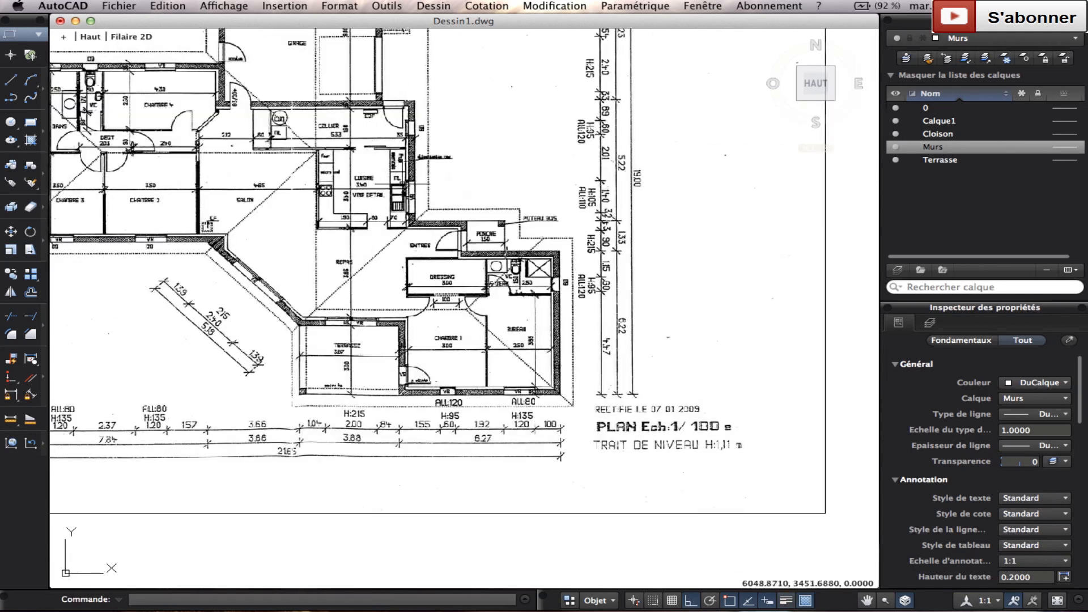
scroll(563, 325, up, 5)
scroll(757, 265, down, 8)
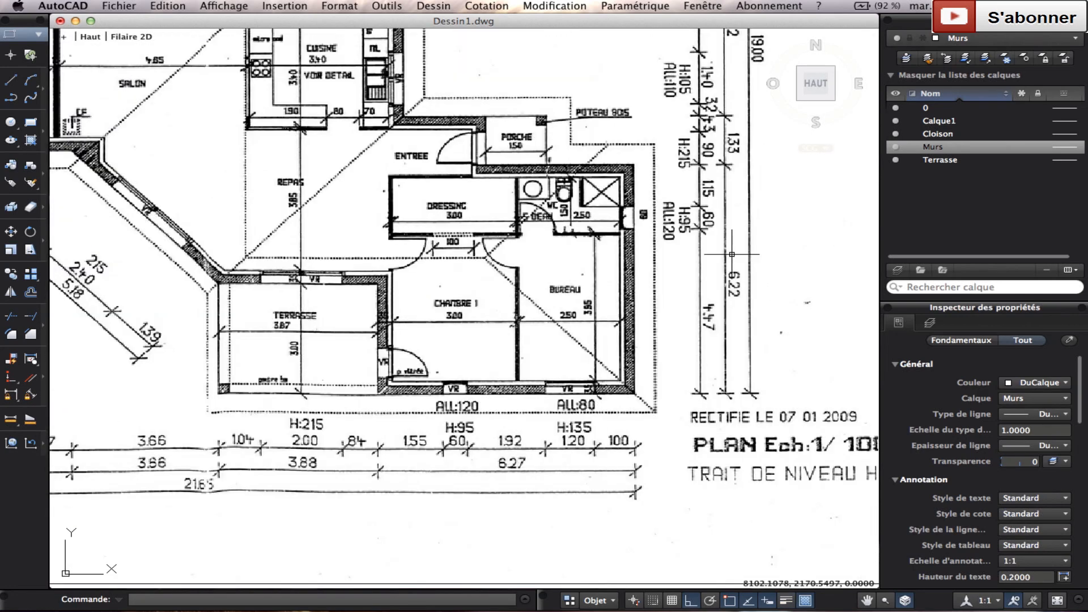
middle_drag(760, 212, 315, 442)
mouse_move(662, 347)
middle_down()
mouse_move(260, 373)
mouse_move(156, 369)
middle_up()
scroll(276, 267, up, 5)
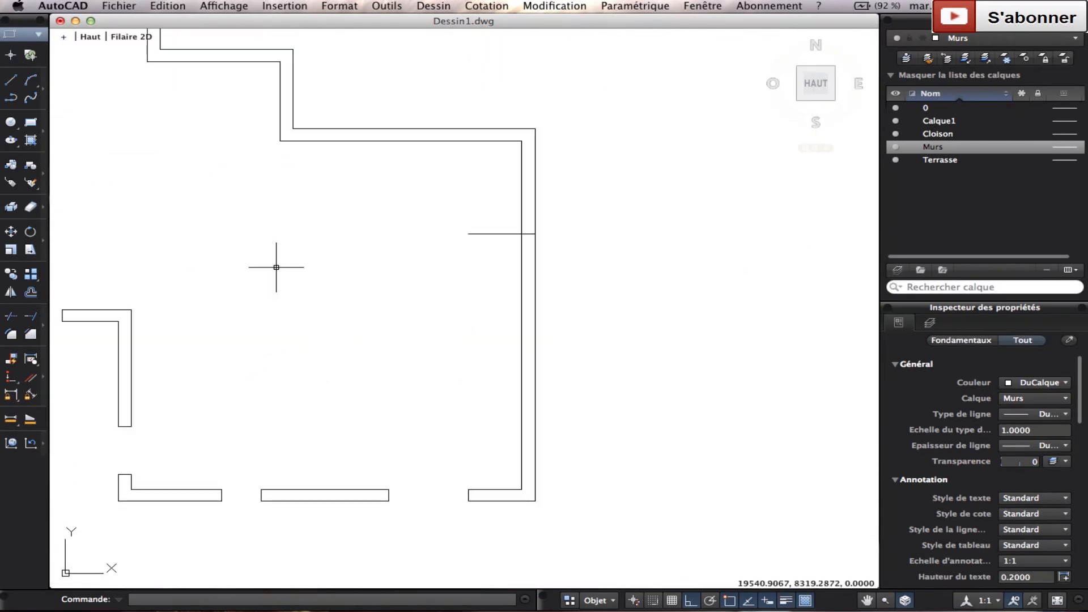
click(30, 293)
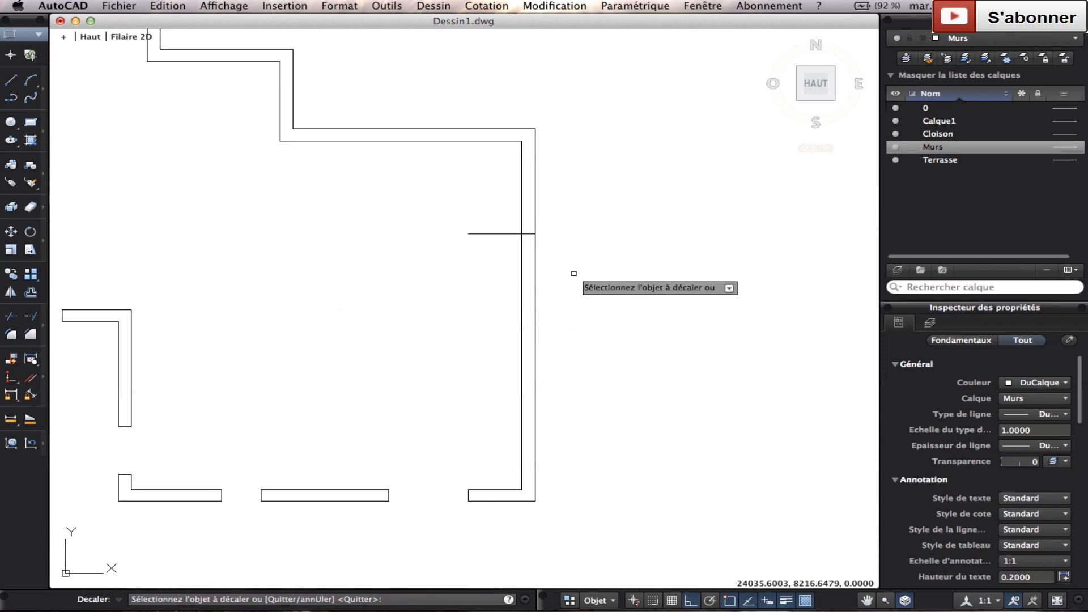
click(470, 233)
click(493, 204)
scroll(510, 226, up, 2)
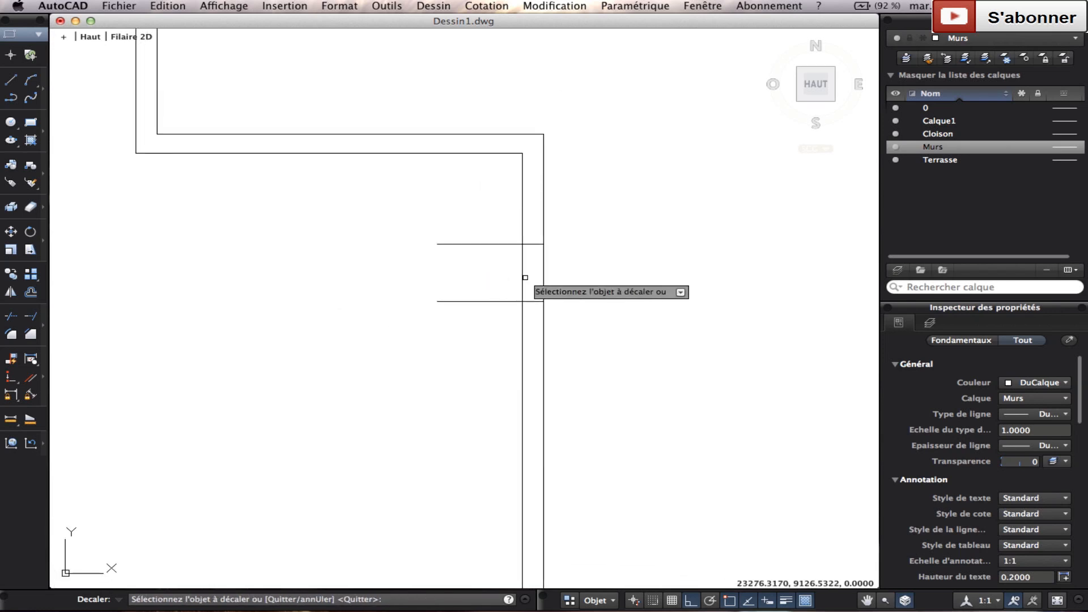
key(Escape)
Trim both jamb lines to the east wall's thickness and trim the wall faces between them to cut the shower room window
drag(728, 356, 471, 218)
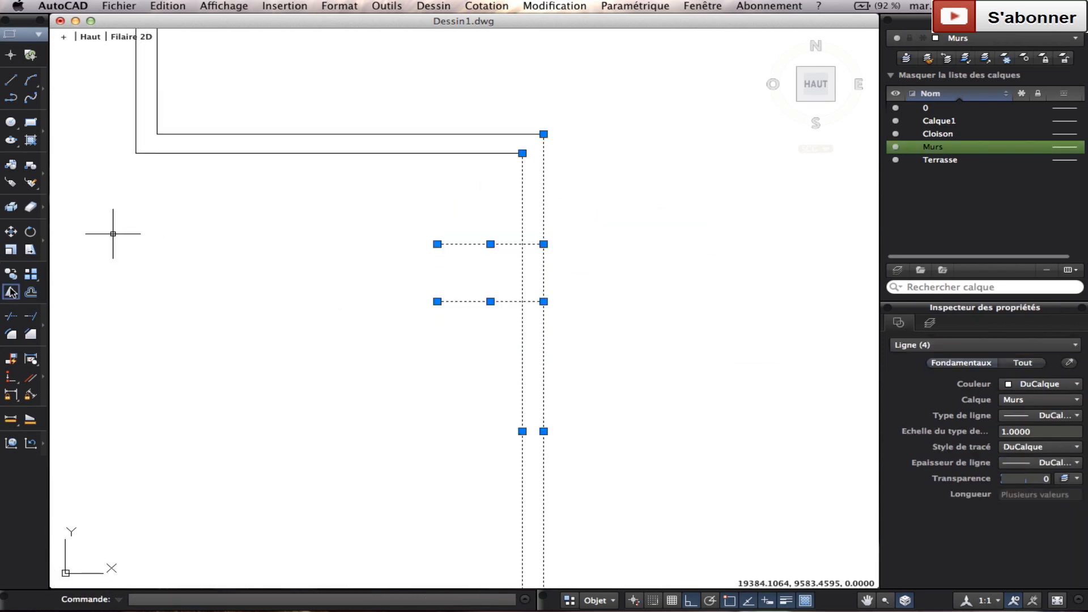
click(11, 316)
click(465, 320)
click(457, 279)
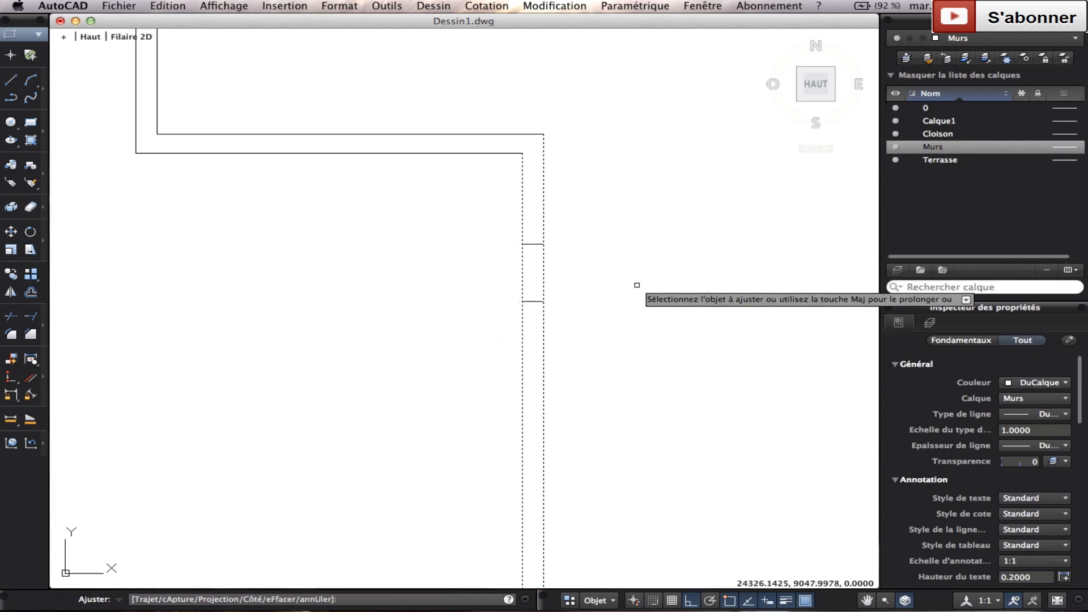
click(637, 284)
click(486, 264)
key(Escape)
Examine the scanned plan's dimensions for the entrance door opening beside the porch
scroll(498, 282, down, 5)
scroll(289, 384, up, 6)
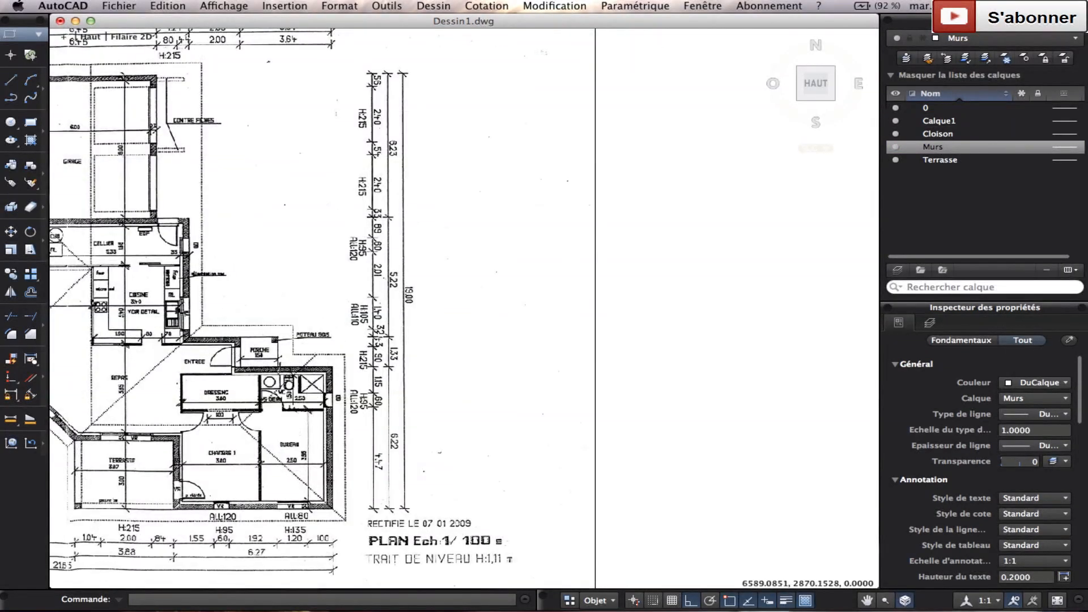
scroll(231, 359, up, 5)
middle_drag(243, 367, 335, 350)
scroll(486, 343, down, 2)
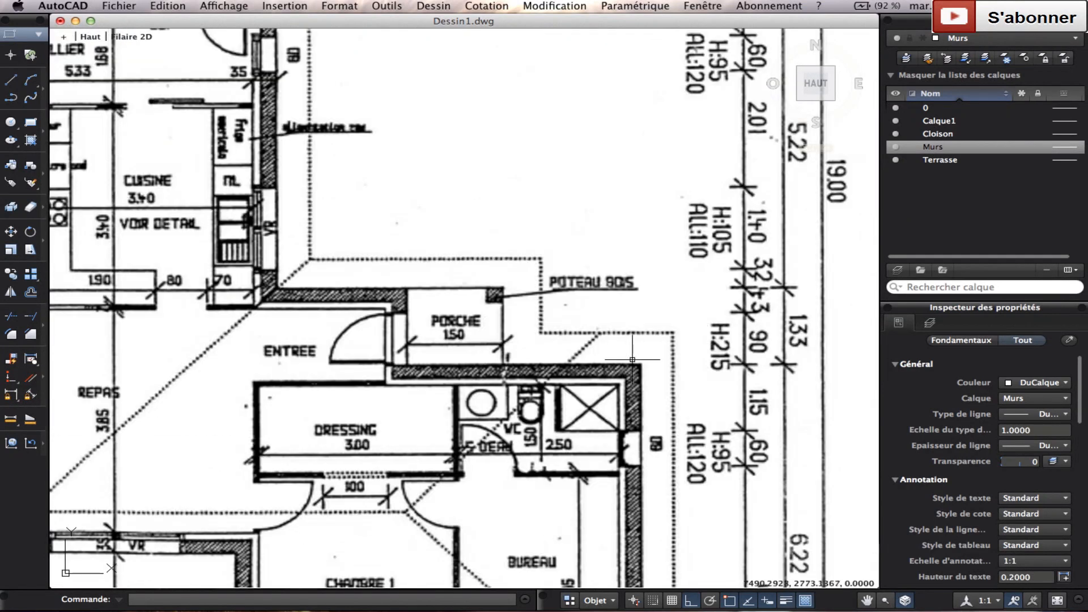
scroll(632, 359, down, 3)
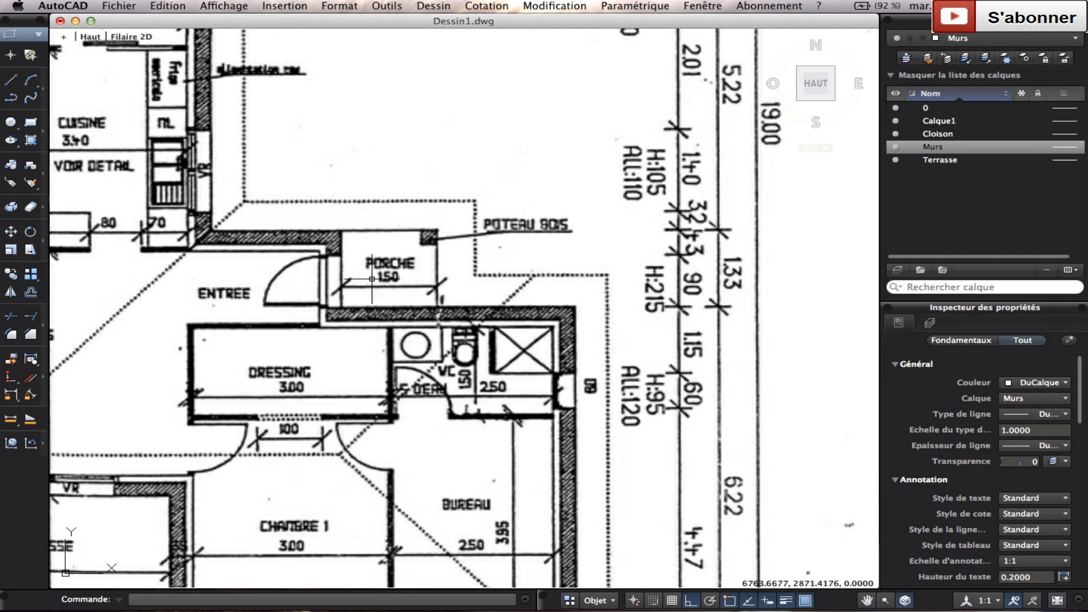
scroll(482, 262, down, 5)
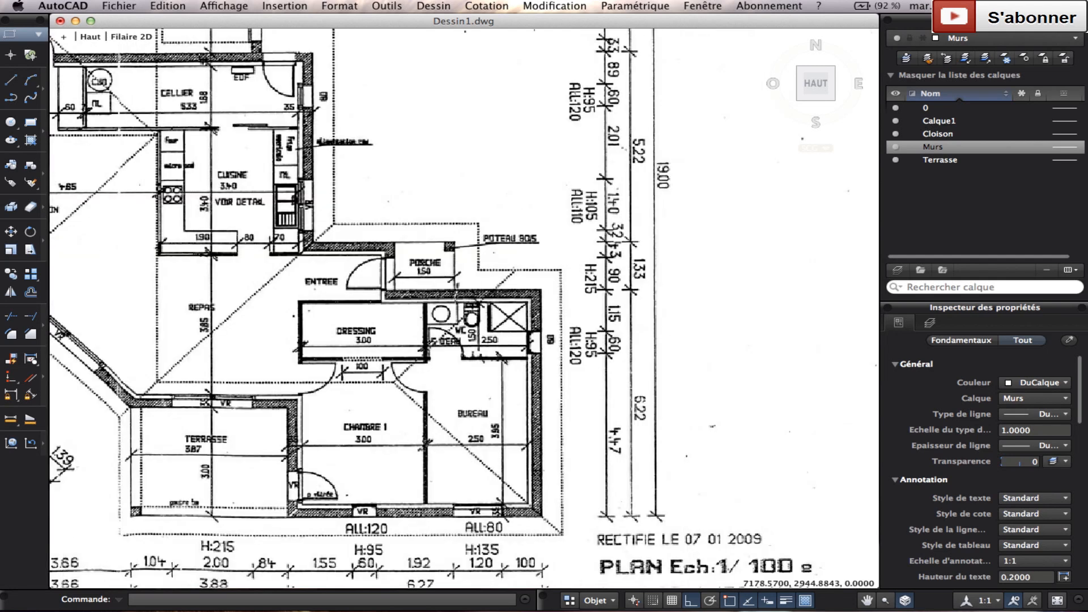
scroll(482, 261, up, 5)
scroll(482, 262, down, 3)
scroll(593, 210, down, 5)
Offset the outer face of the wall north of the porch 430 south to mark the entrance door's first jamb
middle_drag(673, 184, 335, 313)
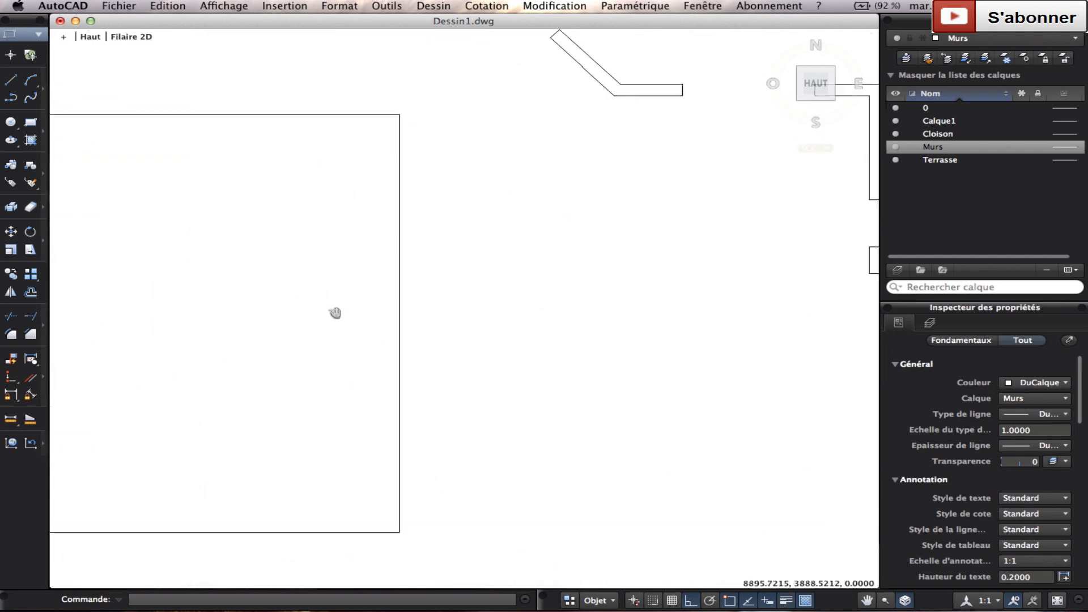
scroll(675, 204, down, 3)
middle_drag(794, 145, 532, 178)
scroll(532, 178, up, 2)
scroll(527, 189, down, 2)
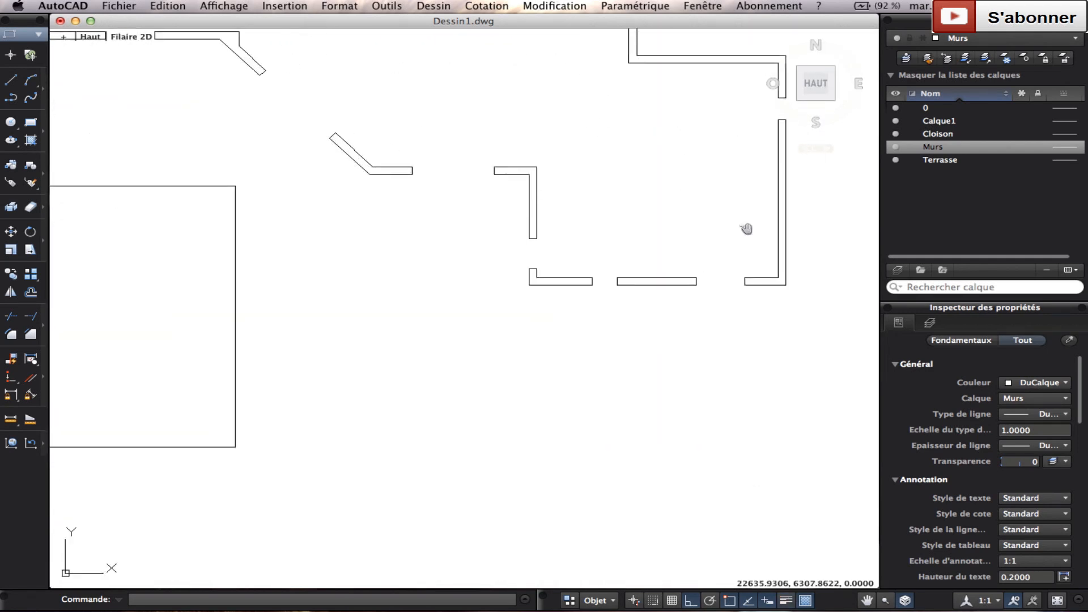
middle_drag(746, 228, 589, 311)
middle_drag(566, 192, 544, 203)
scroll(464, 143, up, 4)
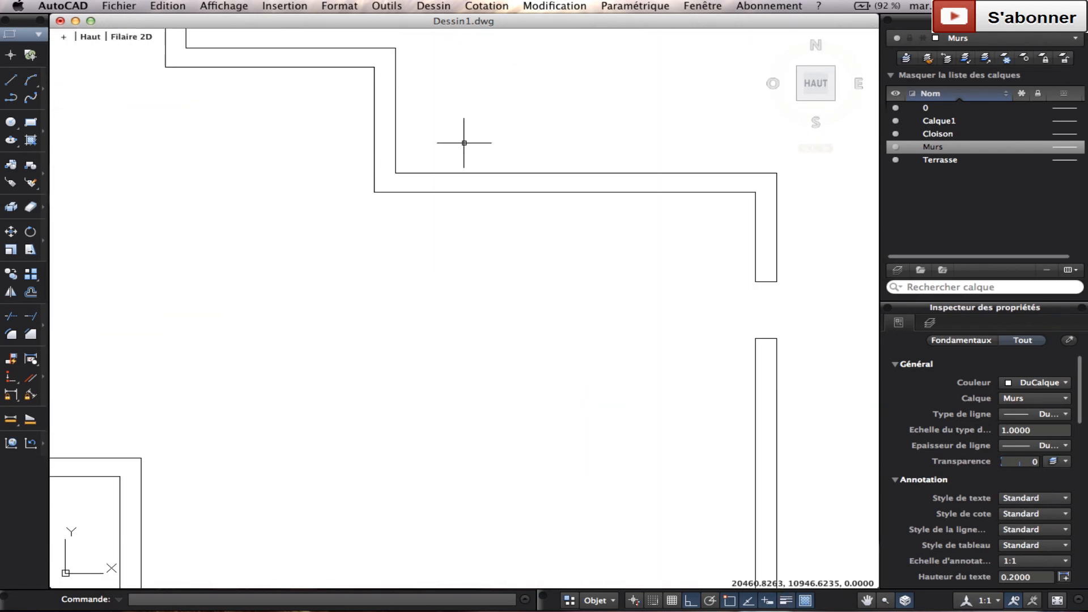
click(37, 291)
text(43)
key(Return)
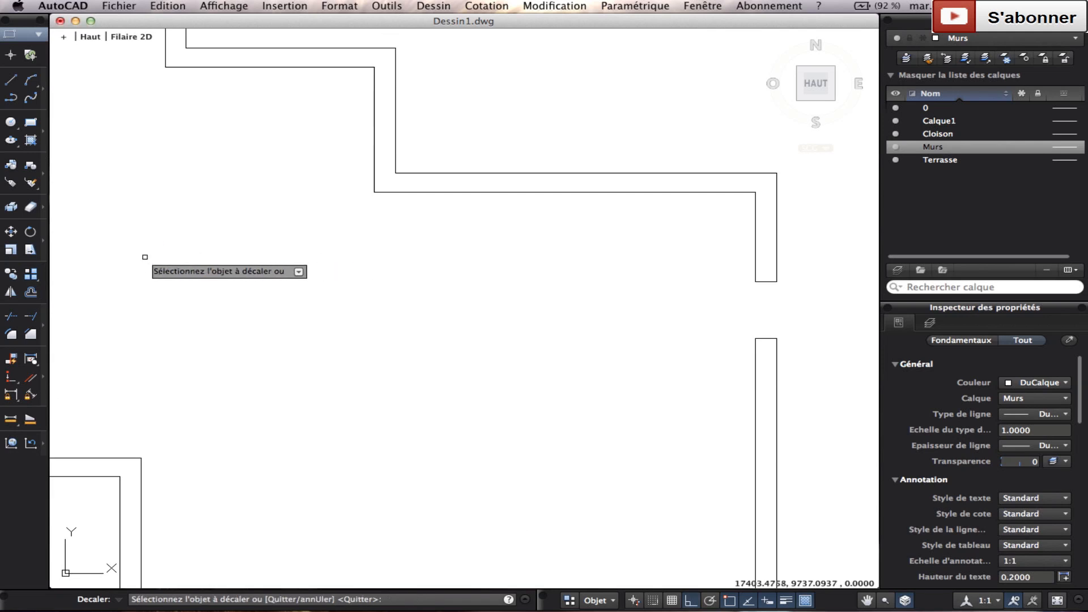
click(370, 48)
click(328, 129)
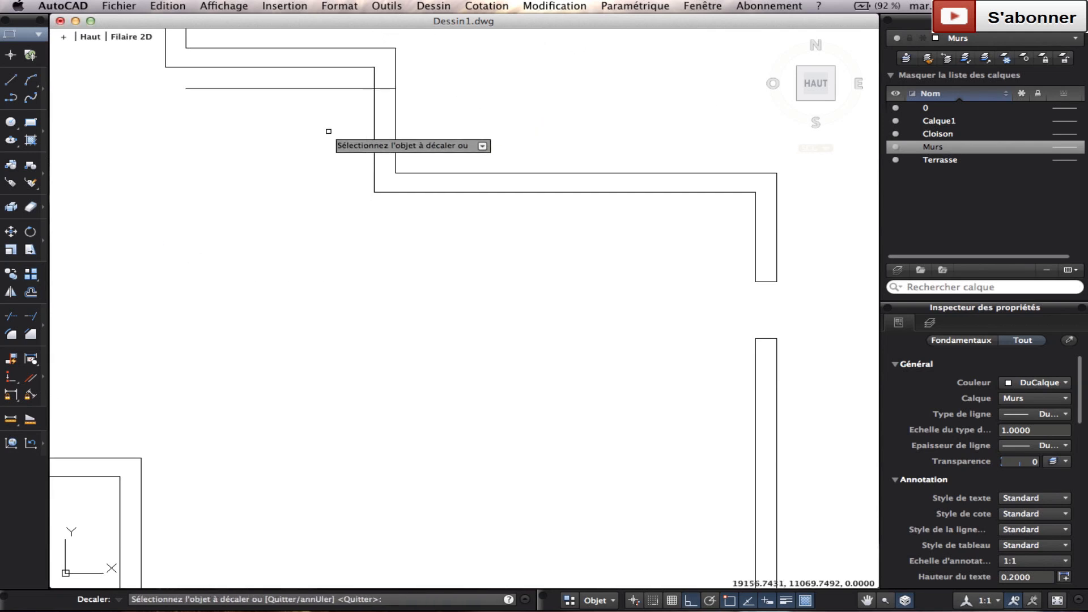
Offset the entrance door's first jamb line 900 south to mark the opening's width
right_click(330, 133)
click(349, 142)
right_click(332, 145)
click(357, 150)
text(9)
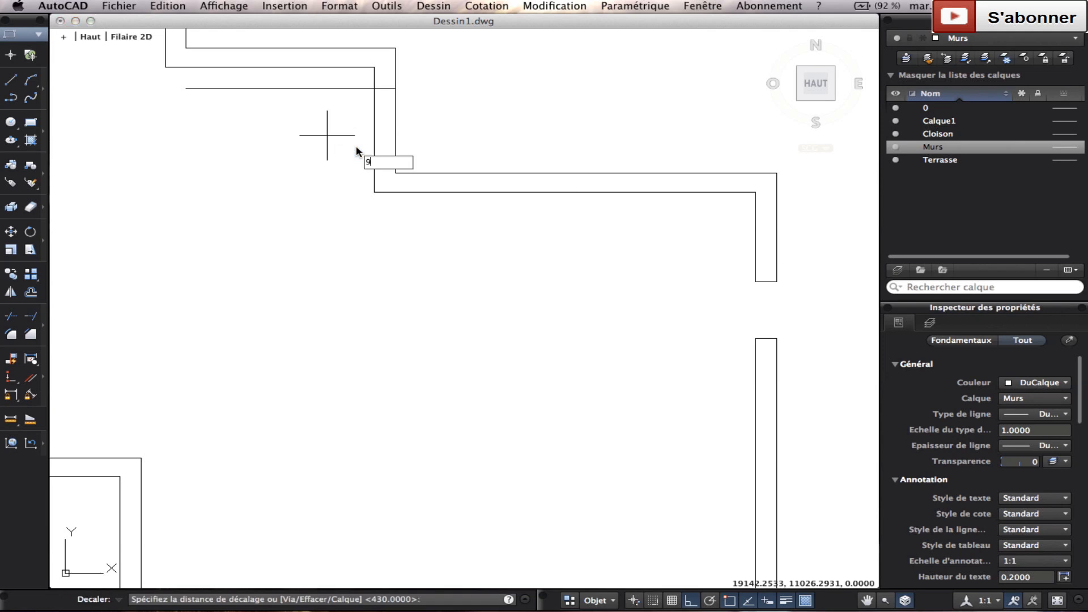
text(000)
key(Return)
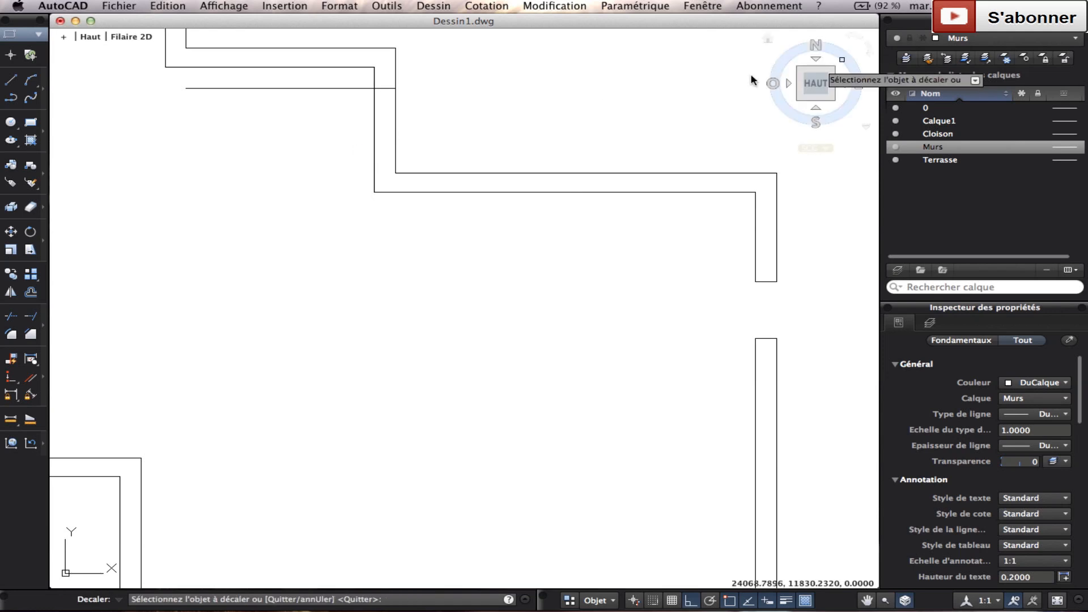
click(362, 87)
click(343, 146)
key(Return)
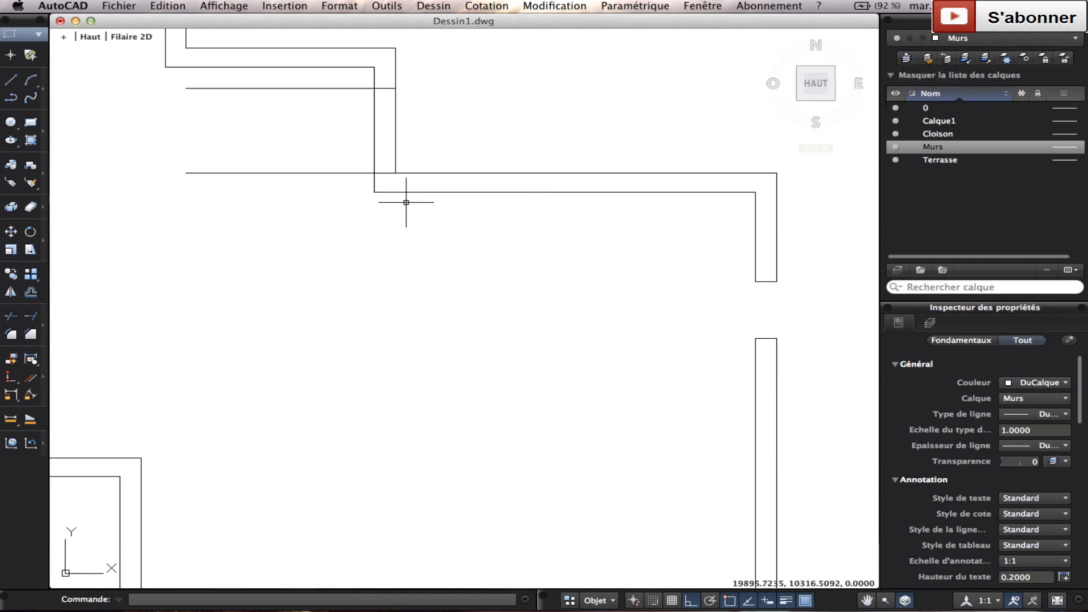
Trim the entrance door's jamb lines to the wall thickness and trim the wall faces between them to cut the opening
click(448, 214)
click(293, 34)
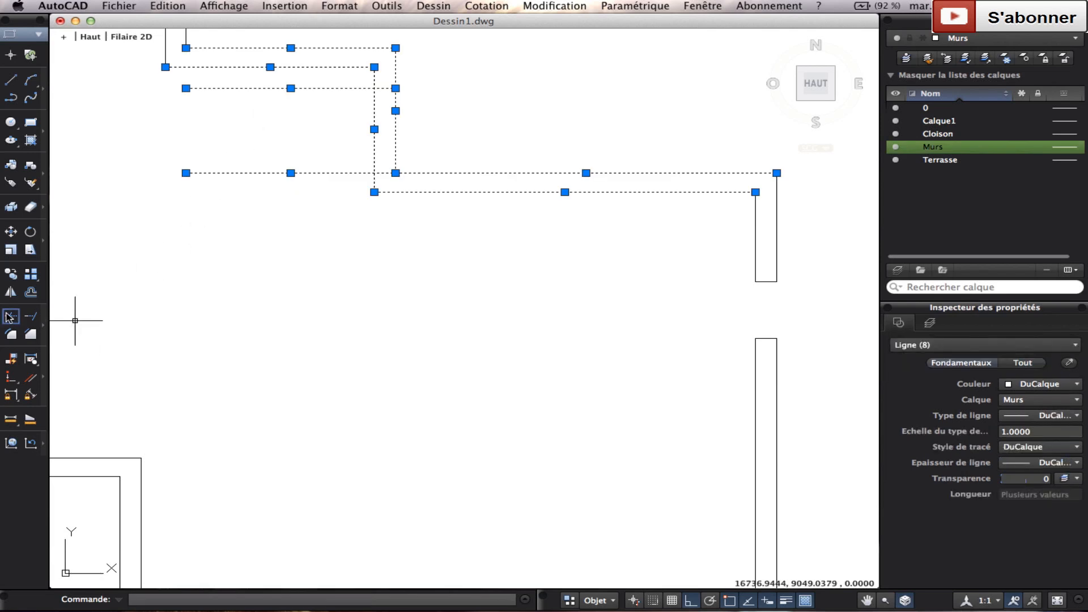
click(10, 316)
click(296, 190)
click(277, 85)
click(422, 138)
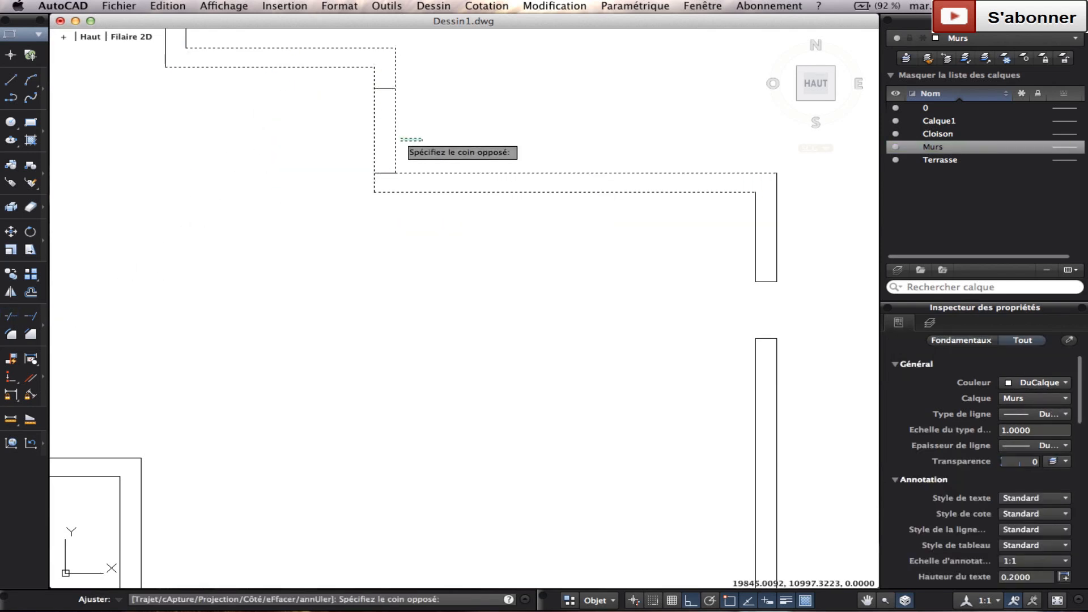
click(381, 133)
key(Return)
Delete the short south jamb line and stretch the adjoining north wall face west to close the wall end in its place
click(388, 172)
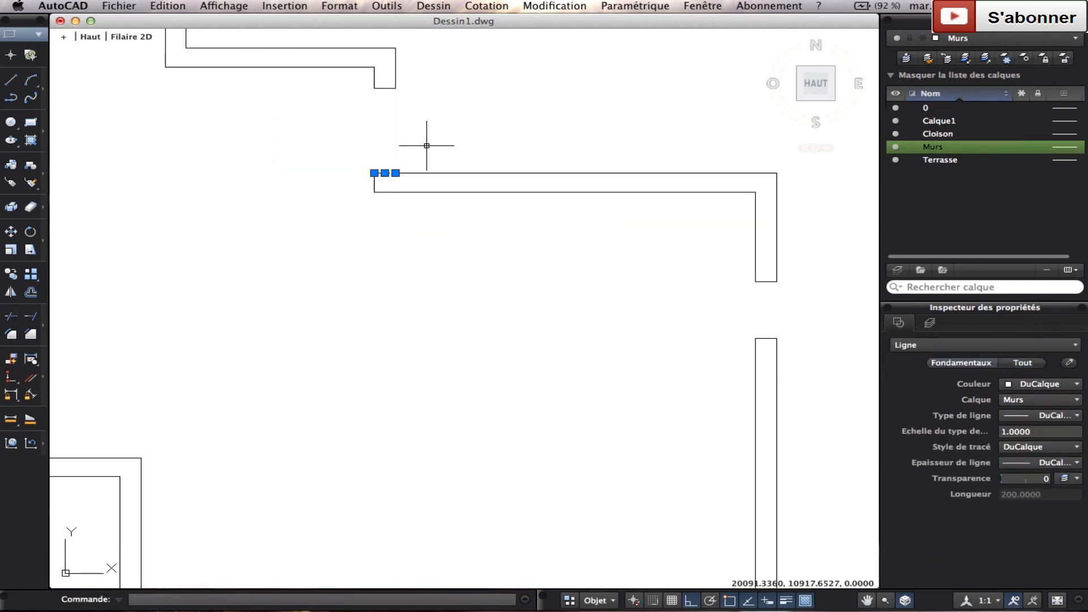
key(Delete)
click(399, 178)
click(392, 167)
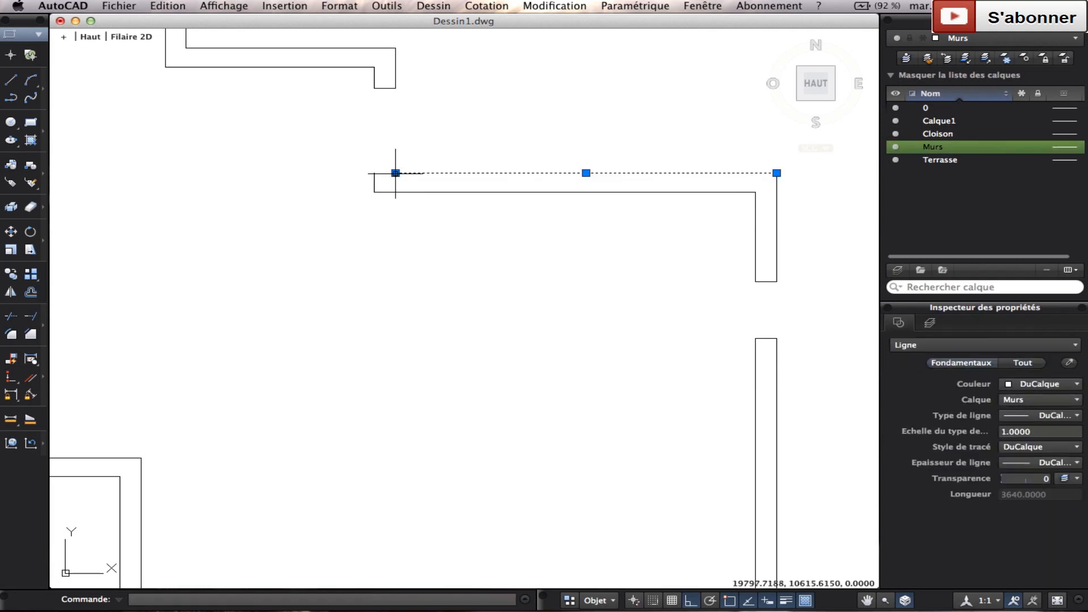
click(395, 173)
click(374, 172)
key(Escape)
Following the scanned plan, offset the inner face of the wall north of the porch 320 north to mark the kitchen window's jamb
scroll(461, 165, down, 6)
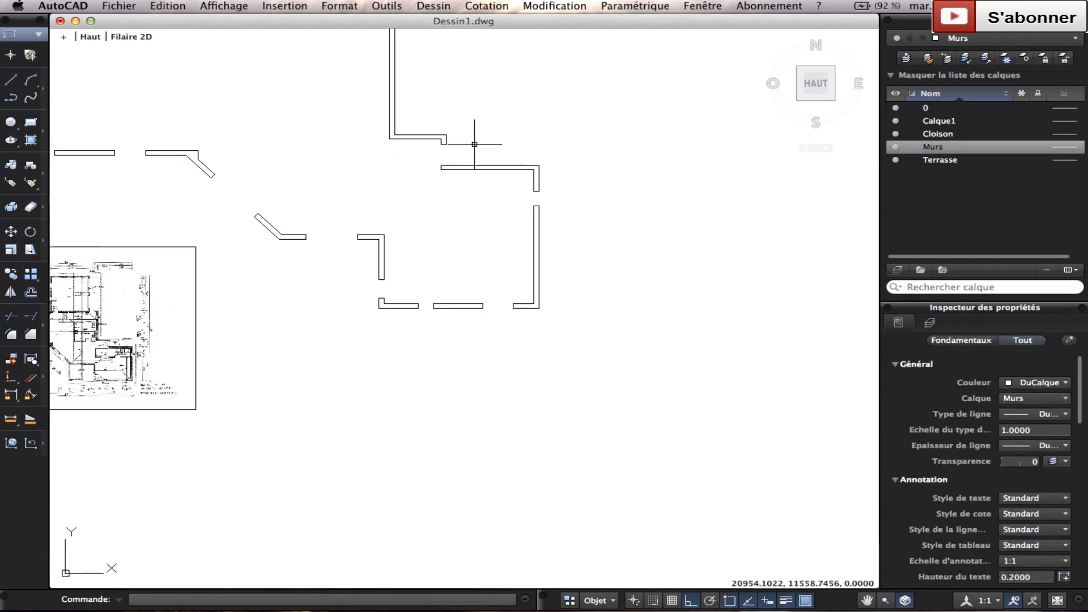
middle_drag(275, 323, 420, 300)
scroll(373, 306, up, 8)
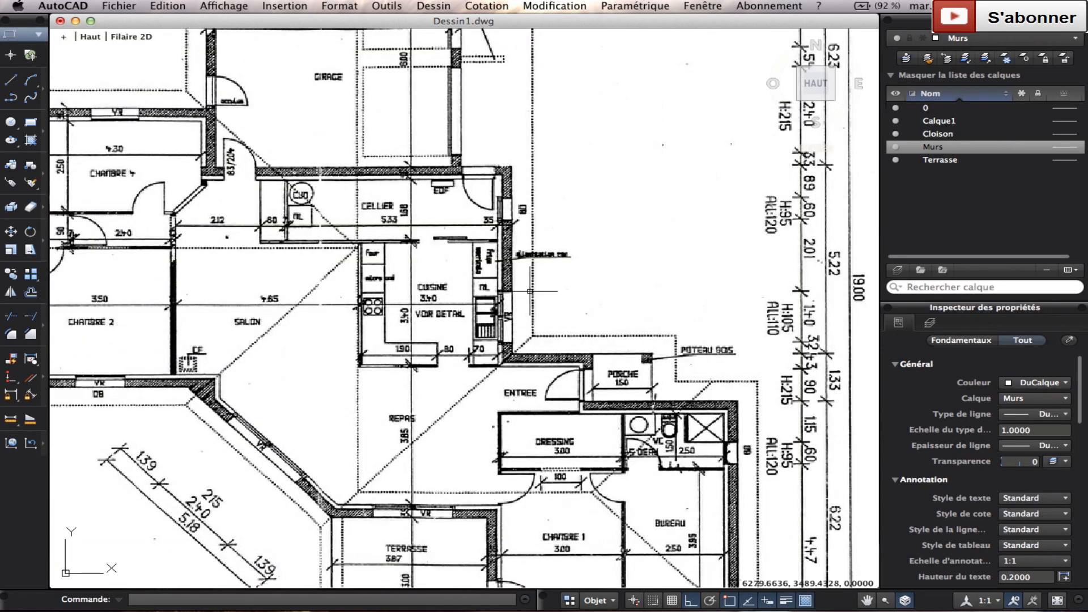
scroll(561, 317, up, 3)
scroll(588, 339, down, 3)
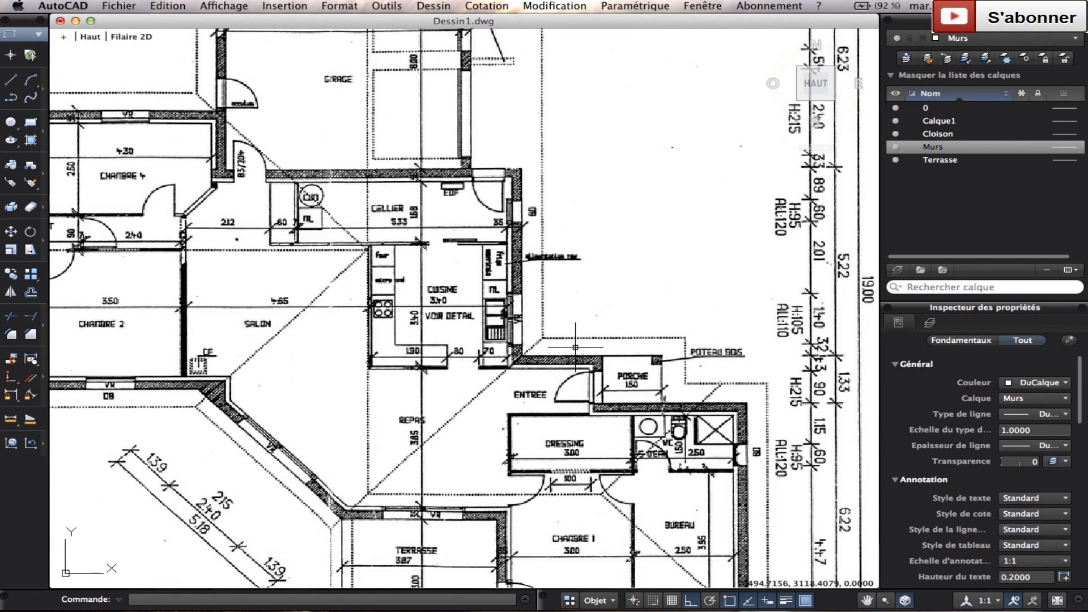
scroll(617, 318, down, 3)
scroll(405, 282, up, 3)
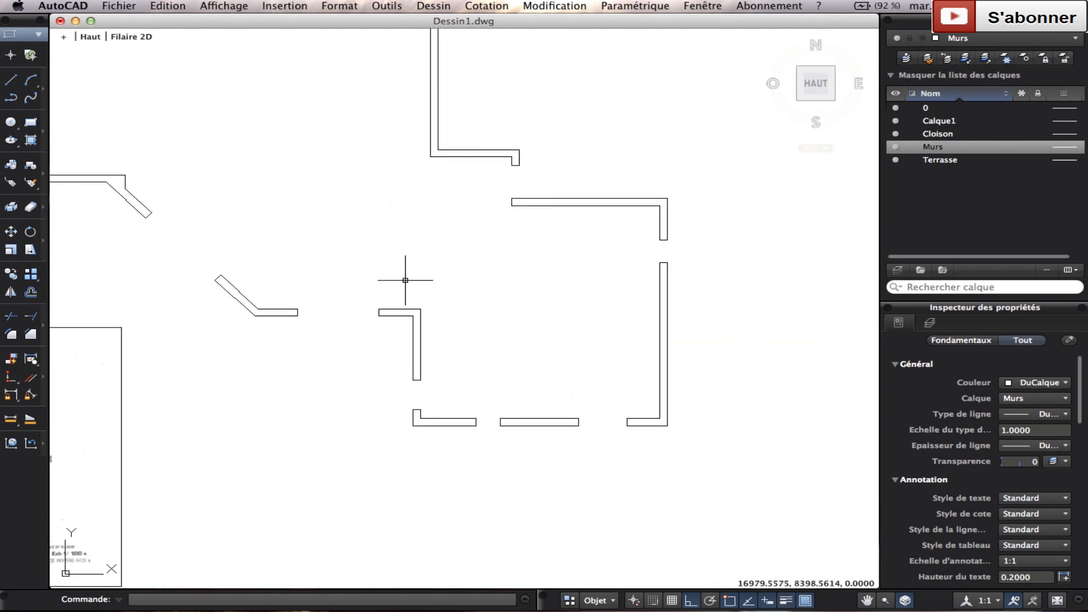
scroll(399, 207, up, 2)
click(31, 292)
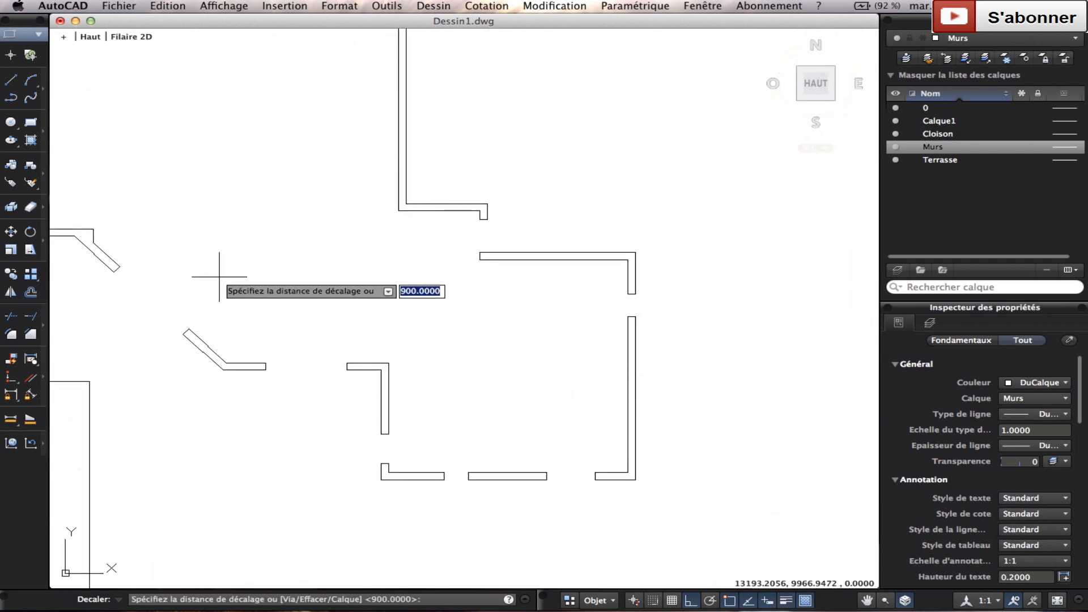
key(Return)
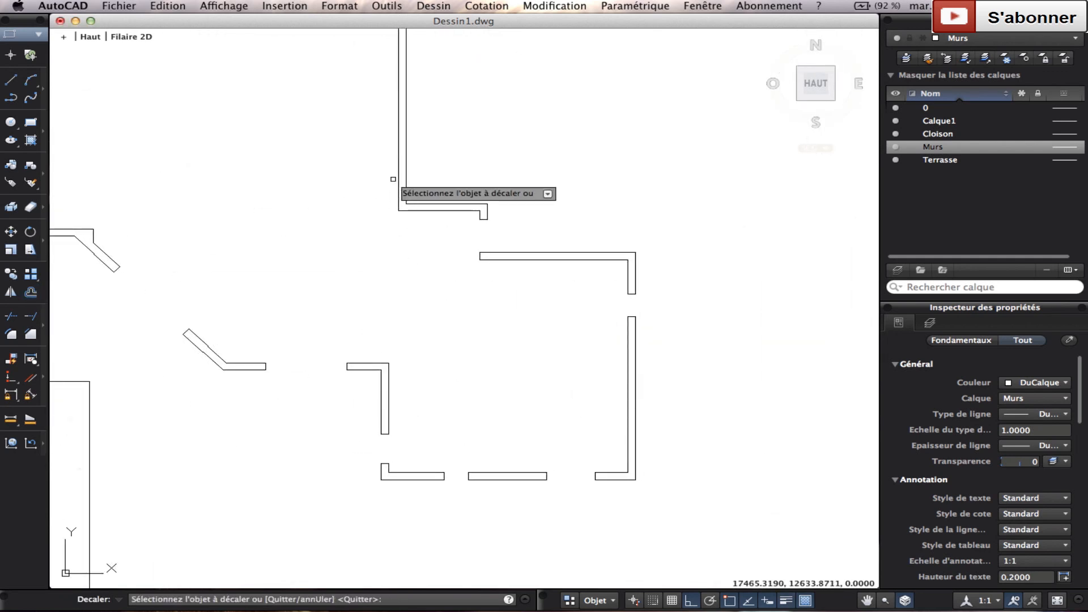
right_click(425, 178)
click(448, 180)
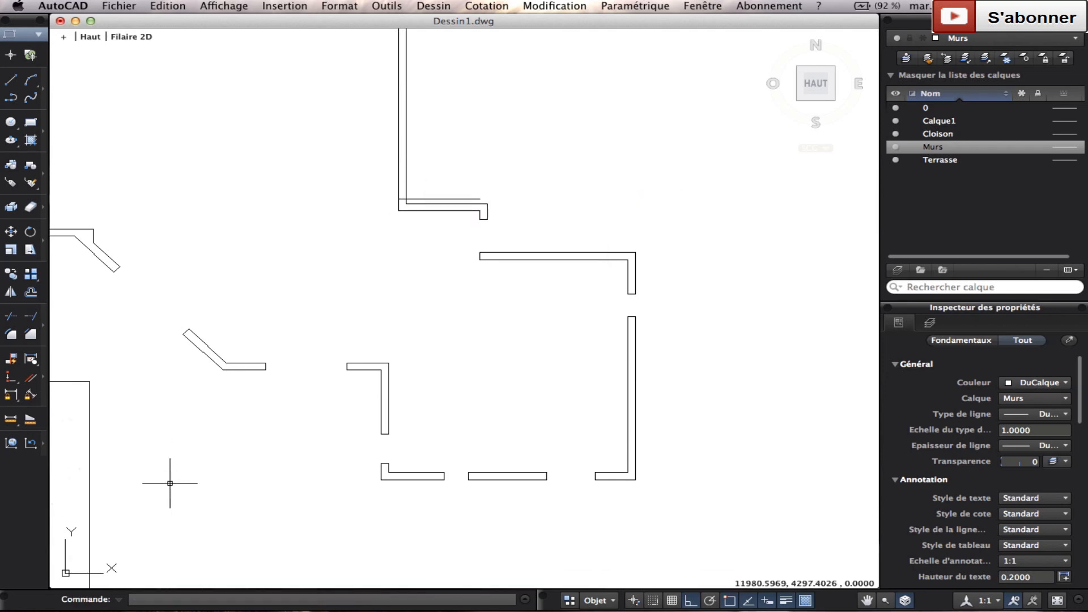
Check the kitchen window's position on the scanned plan and move its jamb line 200 north, the thickness of the wall below it
scroll(226, 397, down, 3)
scroll(312, 306, up, 4)
scroll(312, 307, up, 2)
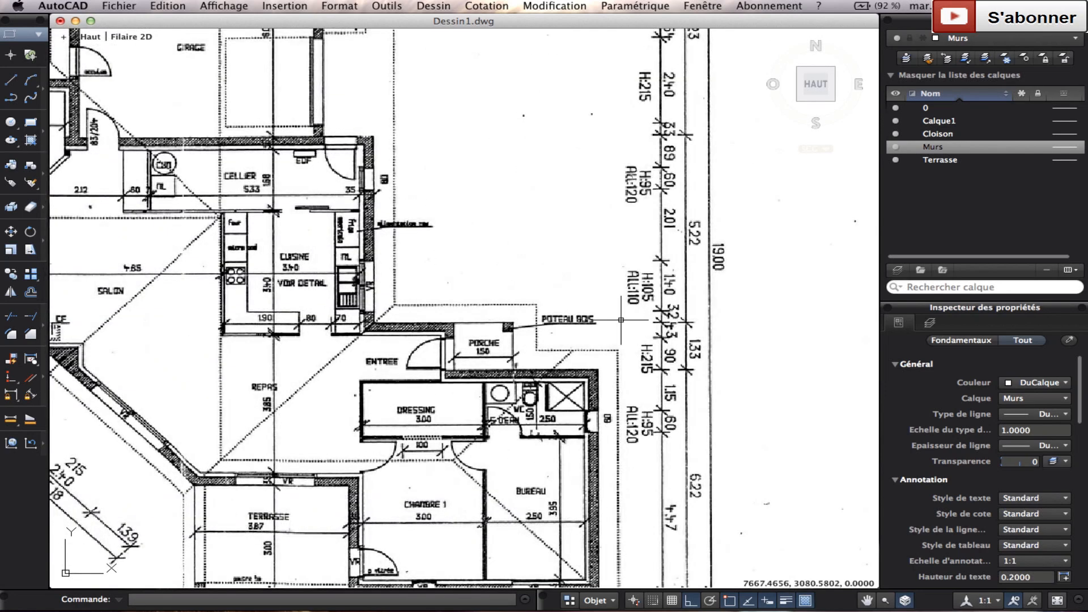
scroll(673, 340, up, 2)
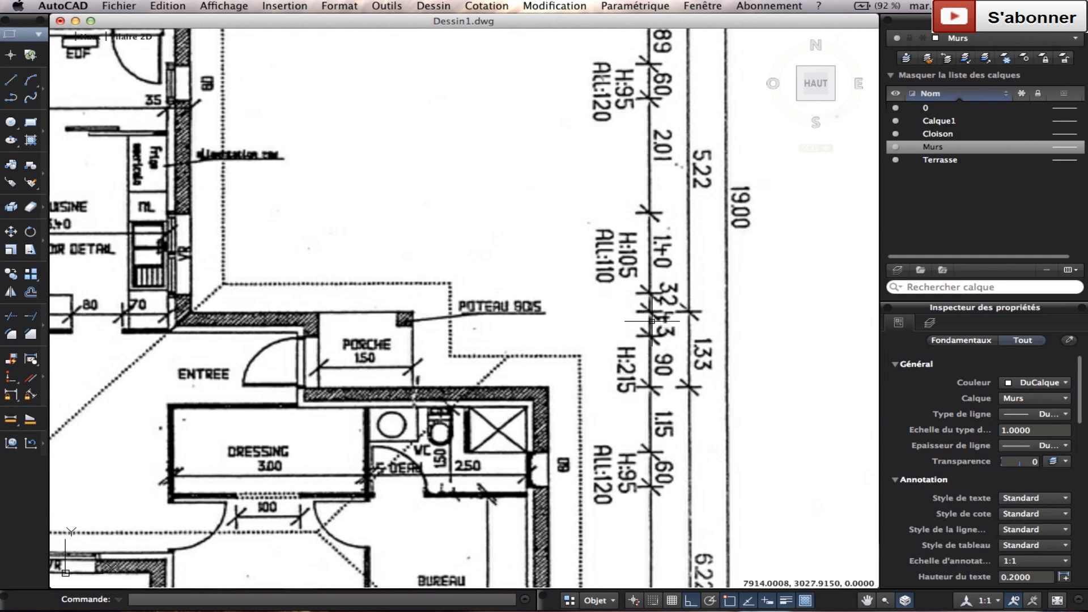
scroll(107, 332, down, 5)
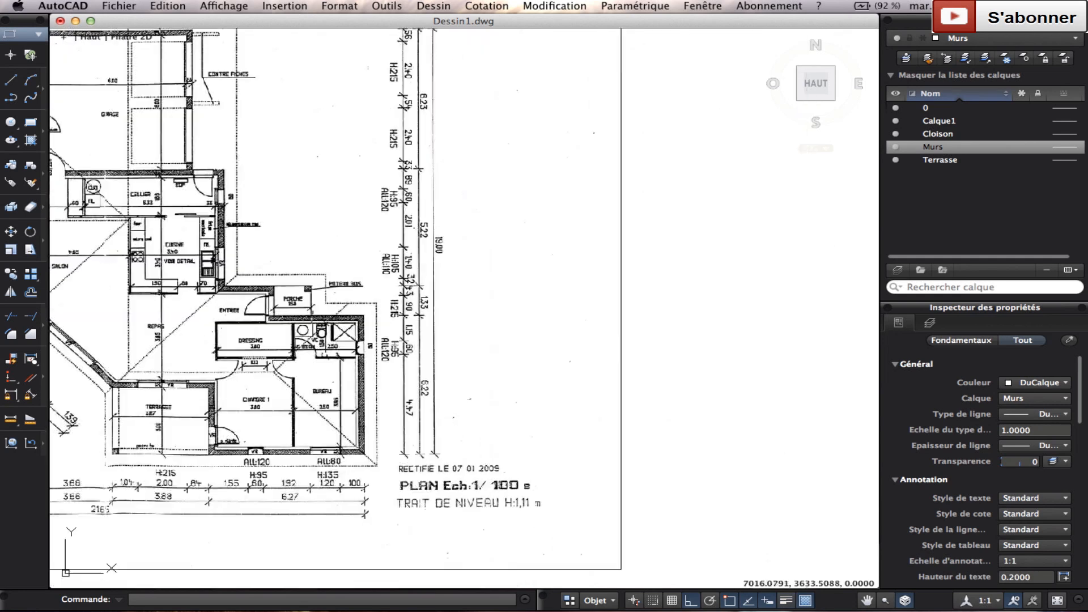
scroll(272, 461, up, 3)
scroll(432, 308, up, 2)
scroll(296, 289, up, 2)
click(277, 298)
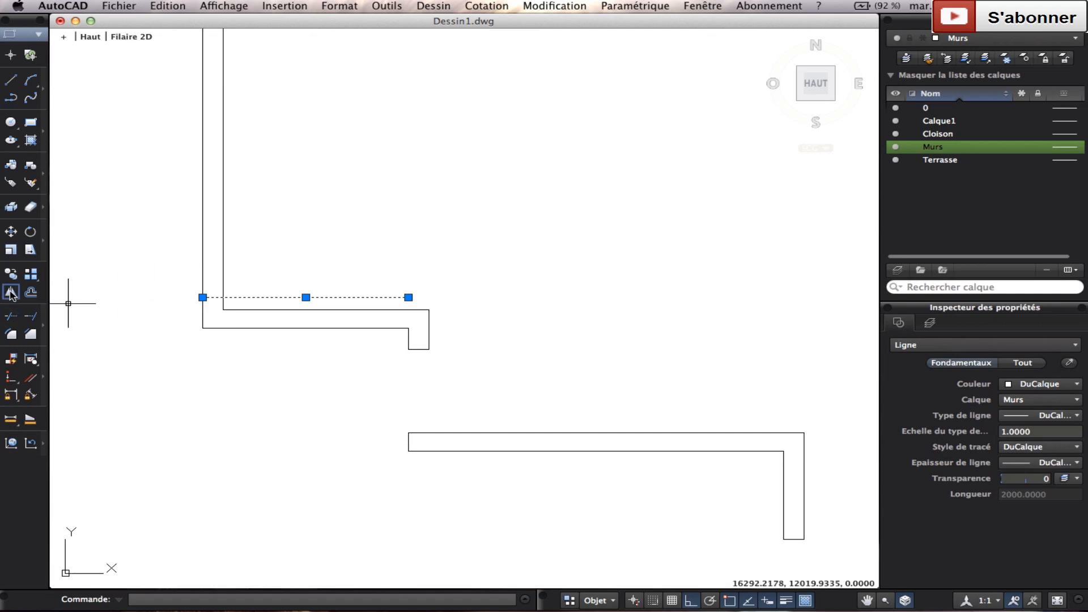
click(11, 231)
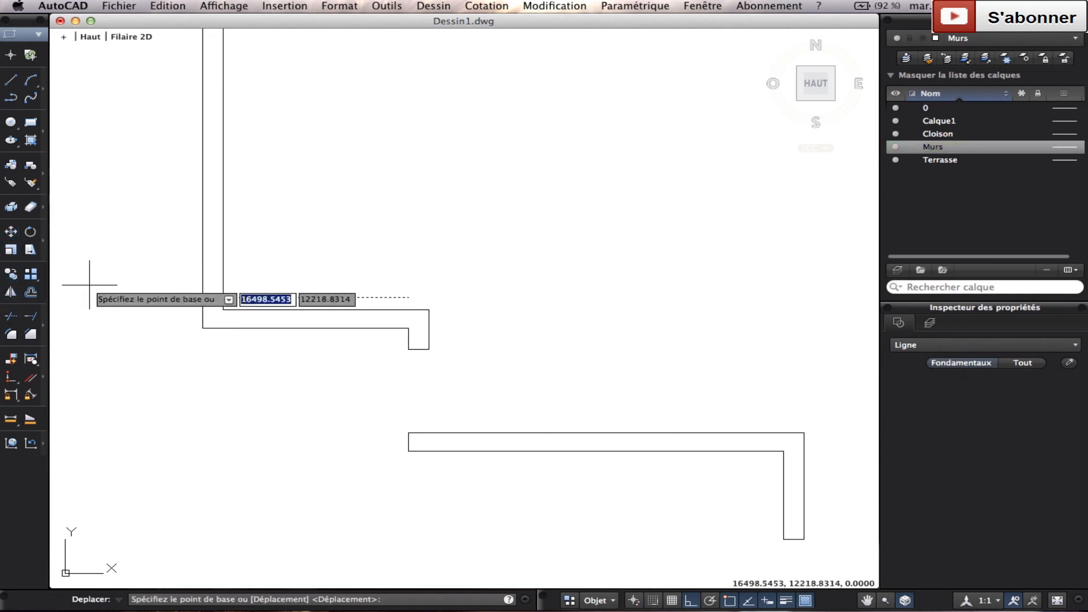
click(235, 329)
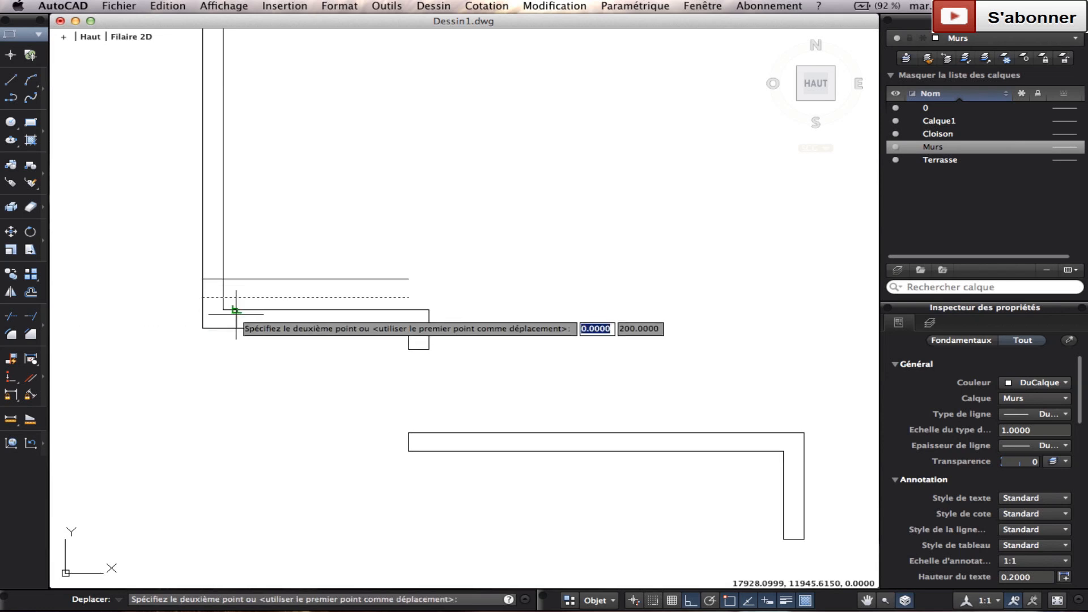
click(235, 312)
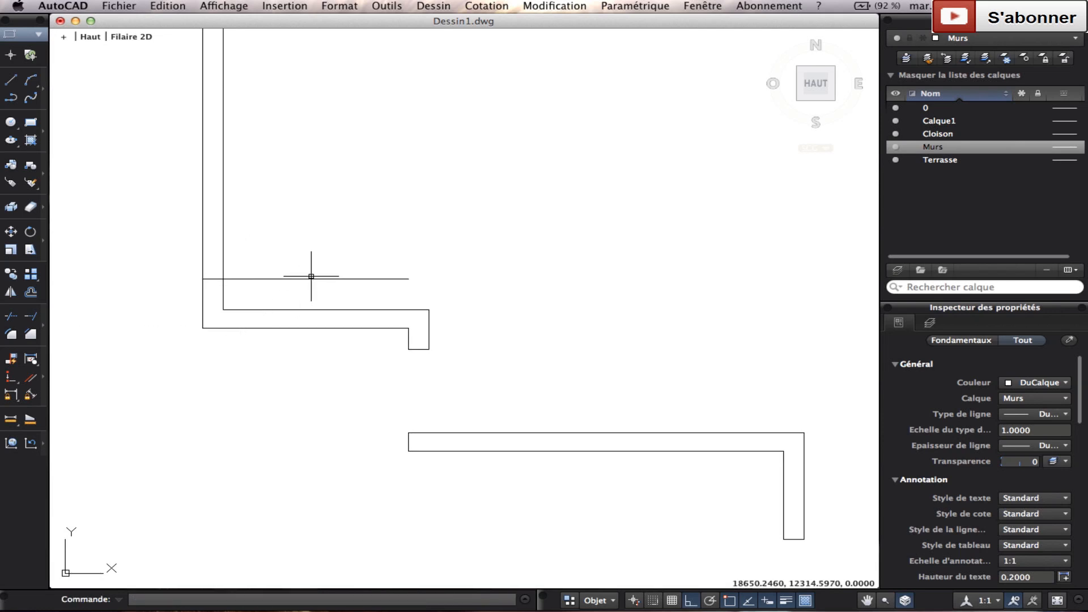
Place a linear dimension between the kitchen window's jamb line and the inner face of the wall below it
click(424, 4)
mouse_move(486, 5)
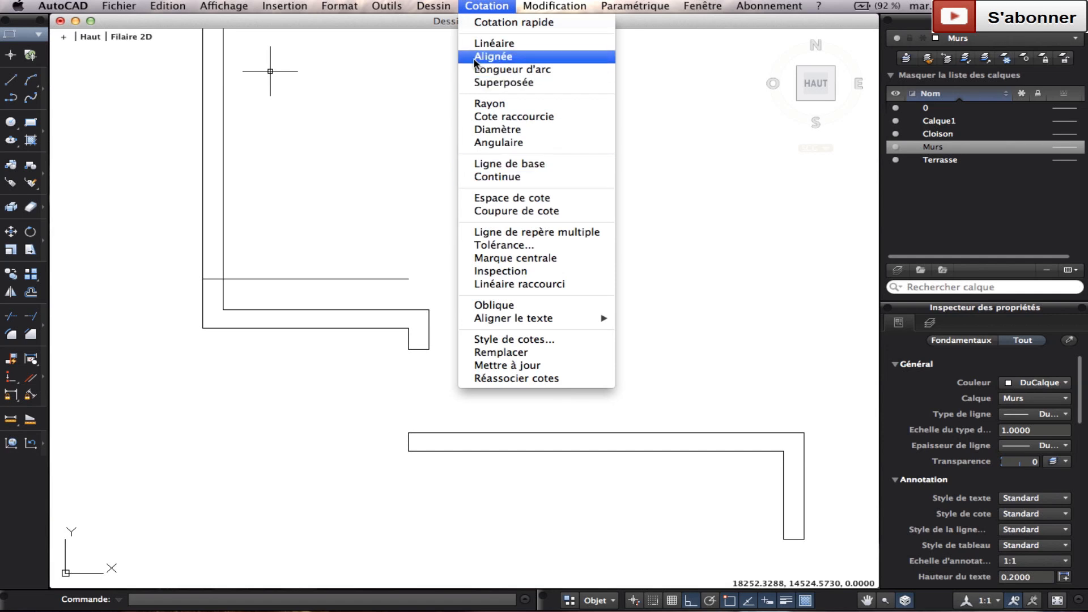
click(482, 44)
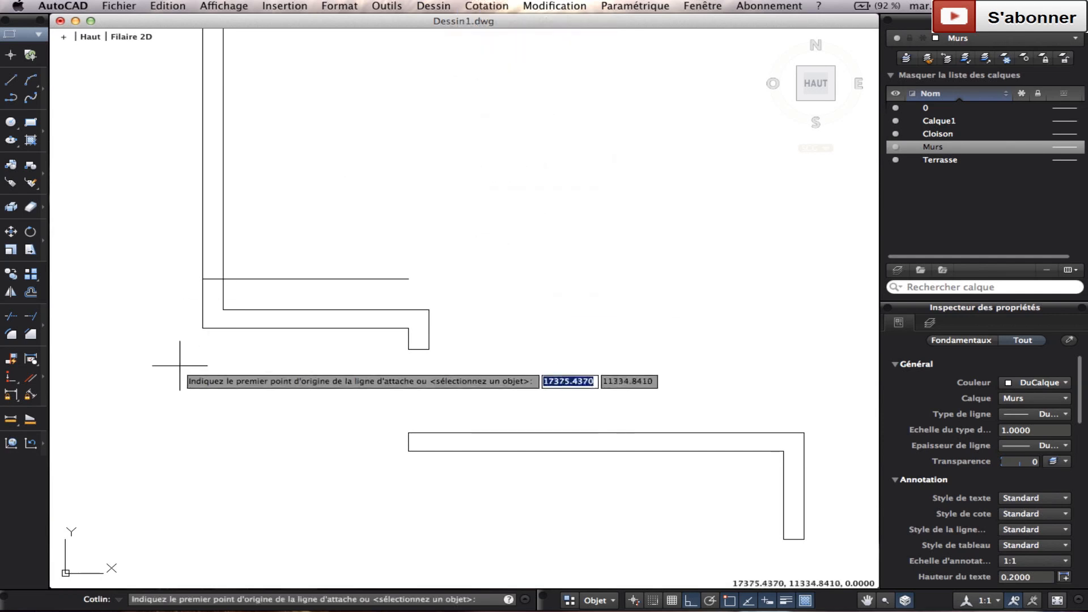
click(254, 279)
click(354, 280)
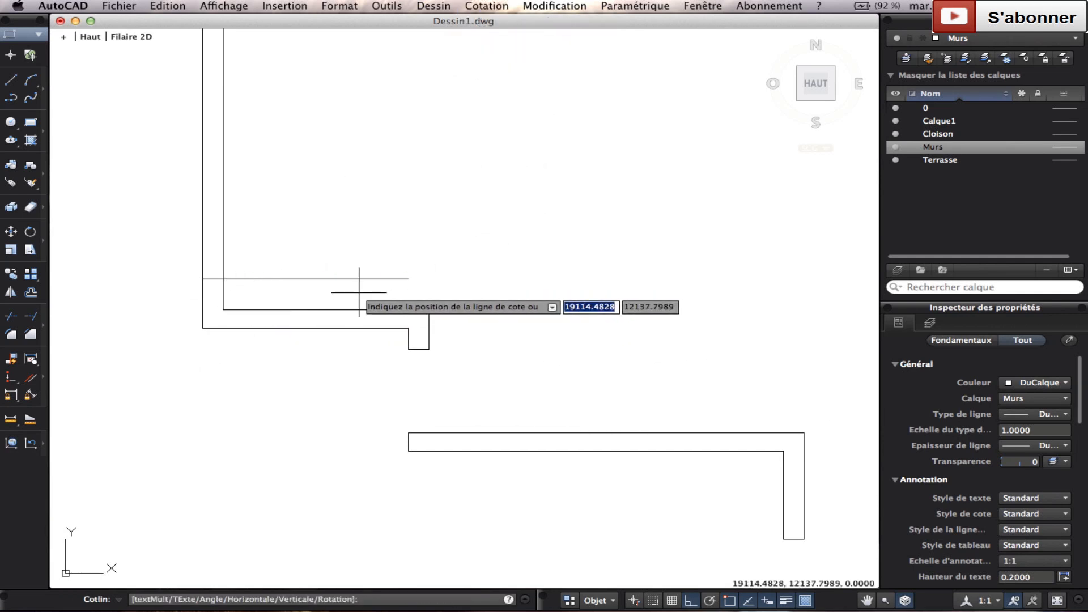
click(357, 291)
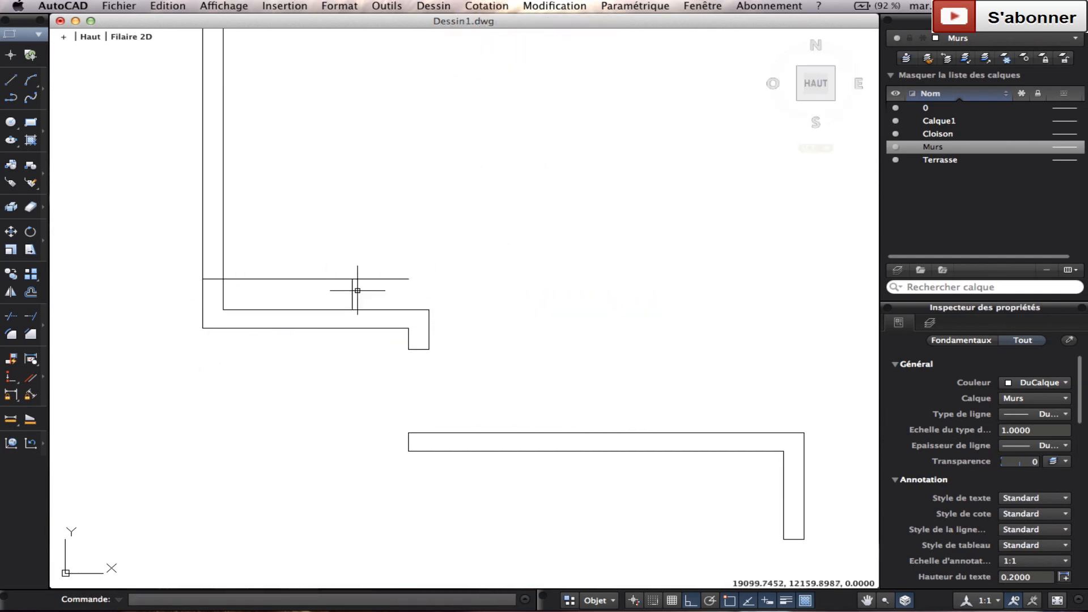
Modify the Standard dimension style, increasing its overall scale so that the dimension text is readable
click(467, 4)
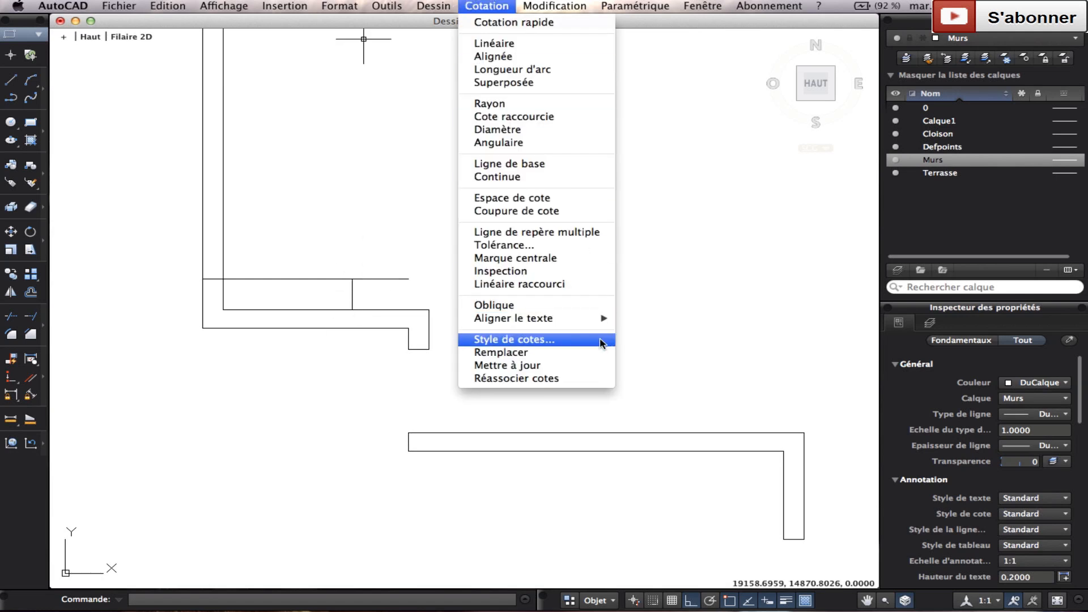
click(587, 340)
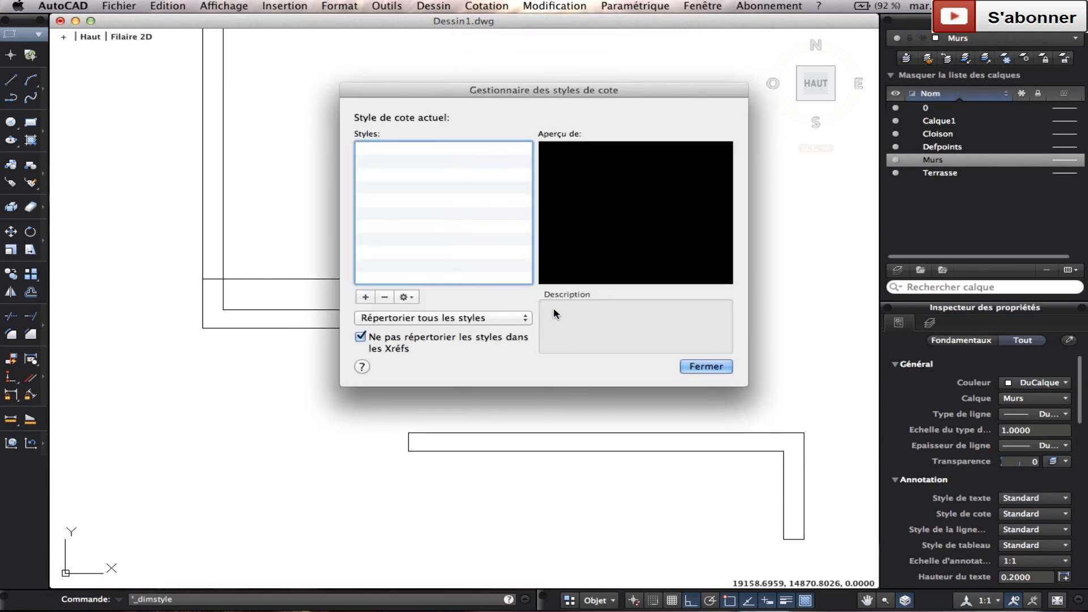
click(405, 297)
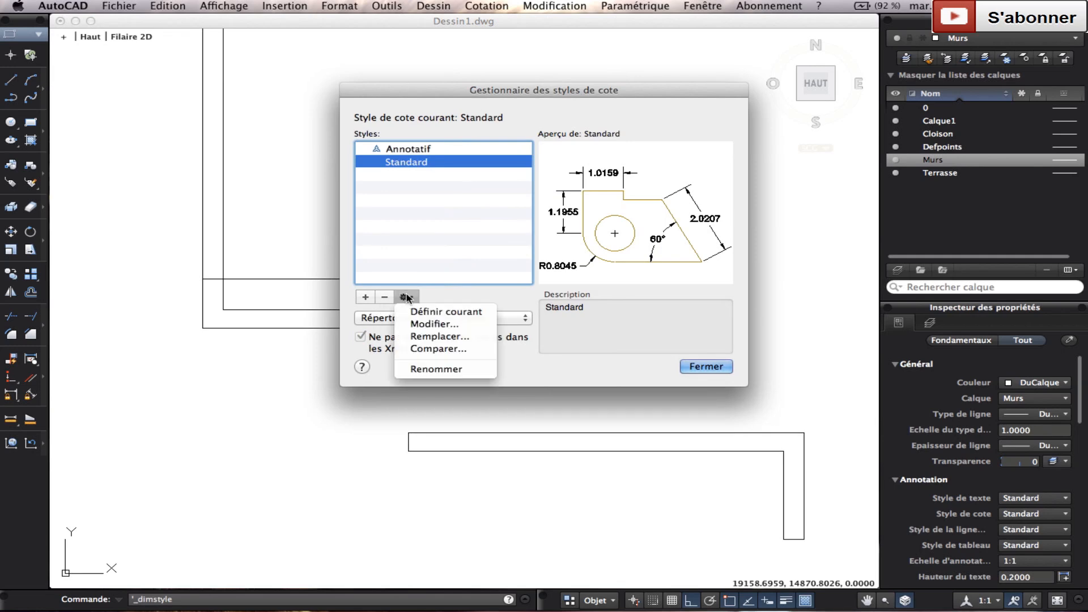
click(424, 326)
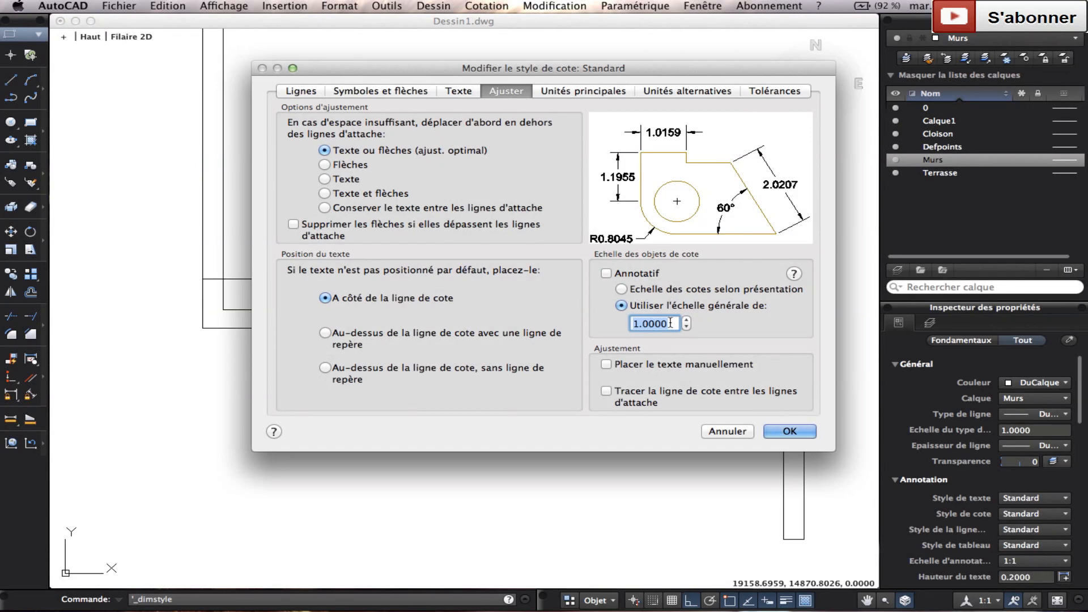
key(Return)
key(Return)
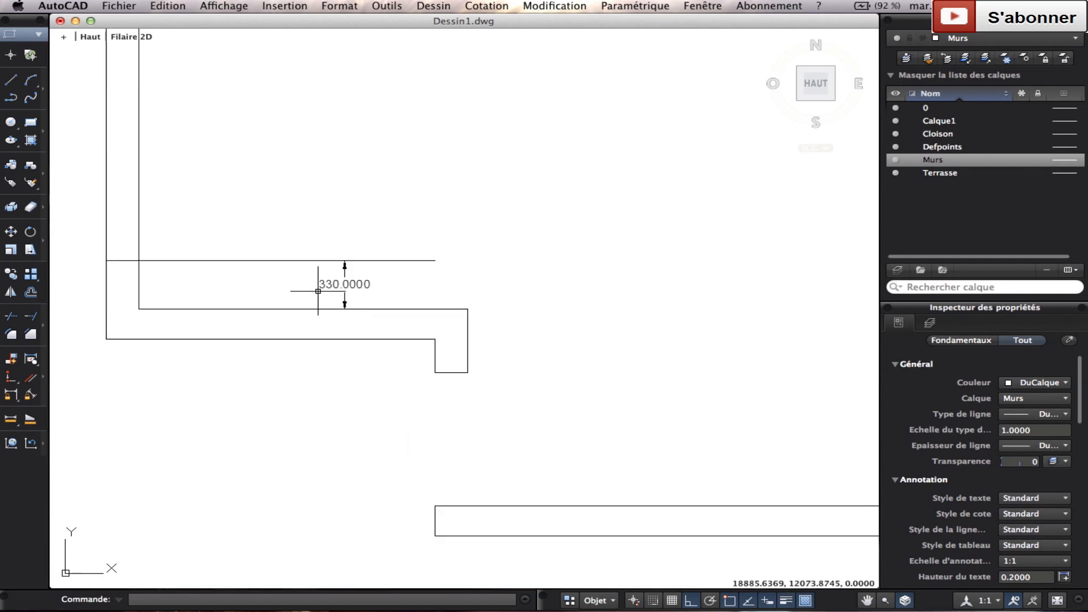
Delete the check dimension between the jamb line and the wall face
scroll(334, 291, down, 3)
middle_drag(328, 292, 406, 309)
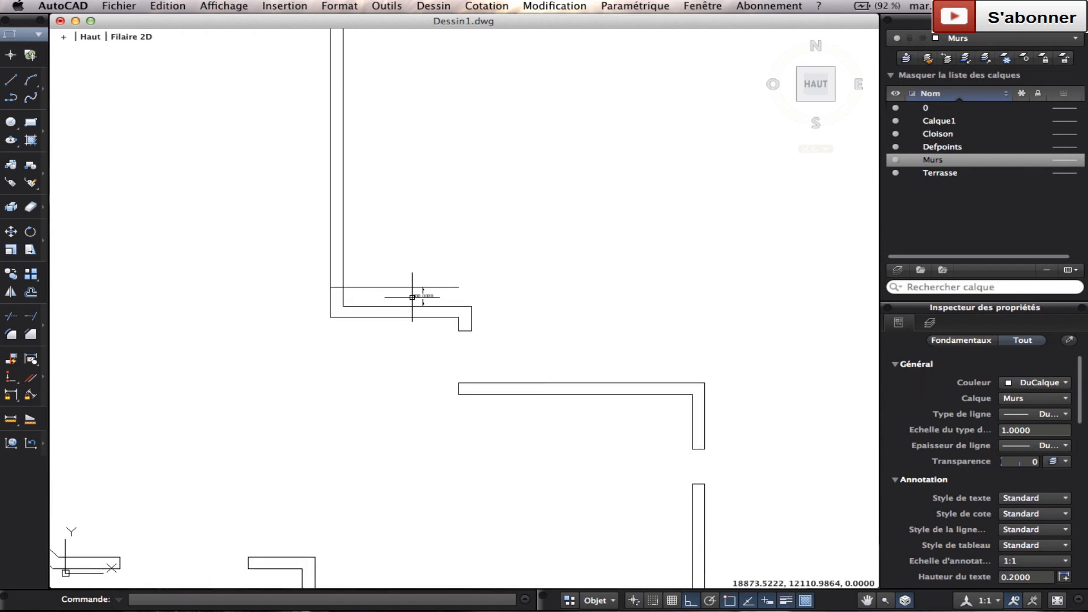
click(412, 297)
key(Escape)
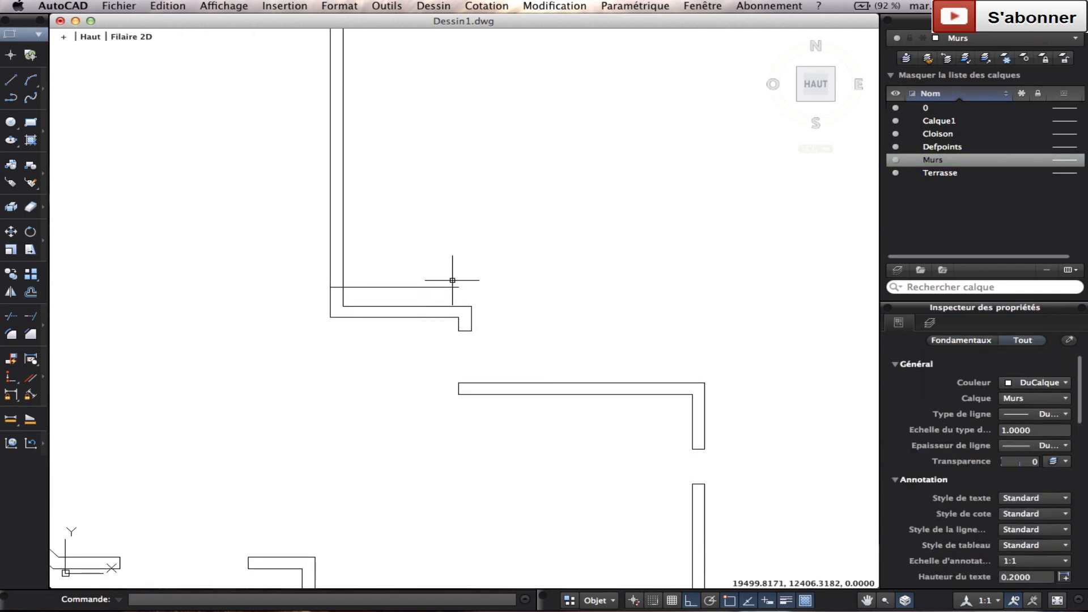
Following the scanned plan, offset the kitchen window's jamb line 1400 north to mark the opening's width
middle_drag(452, 280, 669, 285)
click(31, 293)
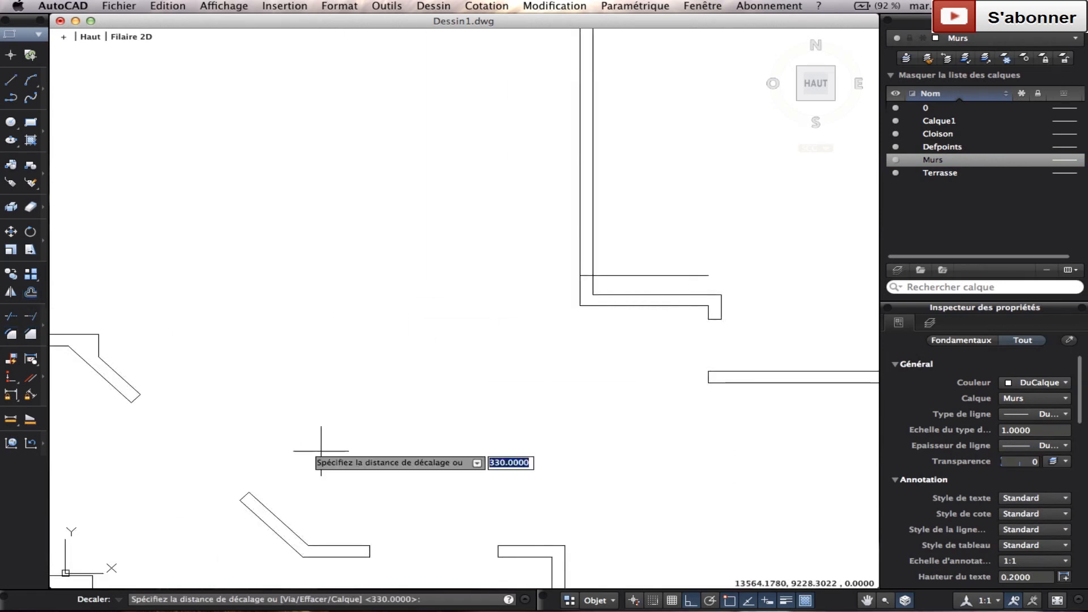
scroll(296, 445, down, 6)
scroll(346, 336, up, 10)
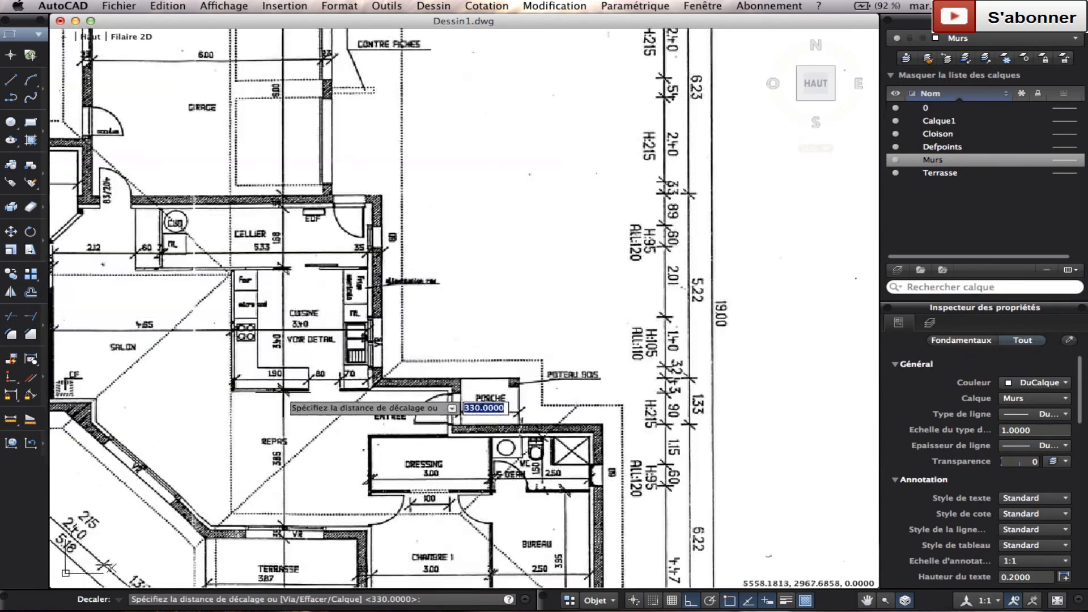
middle_drag(561, 453, 661, 363)
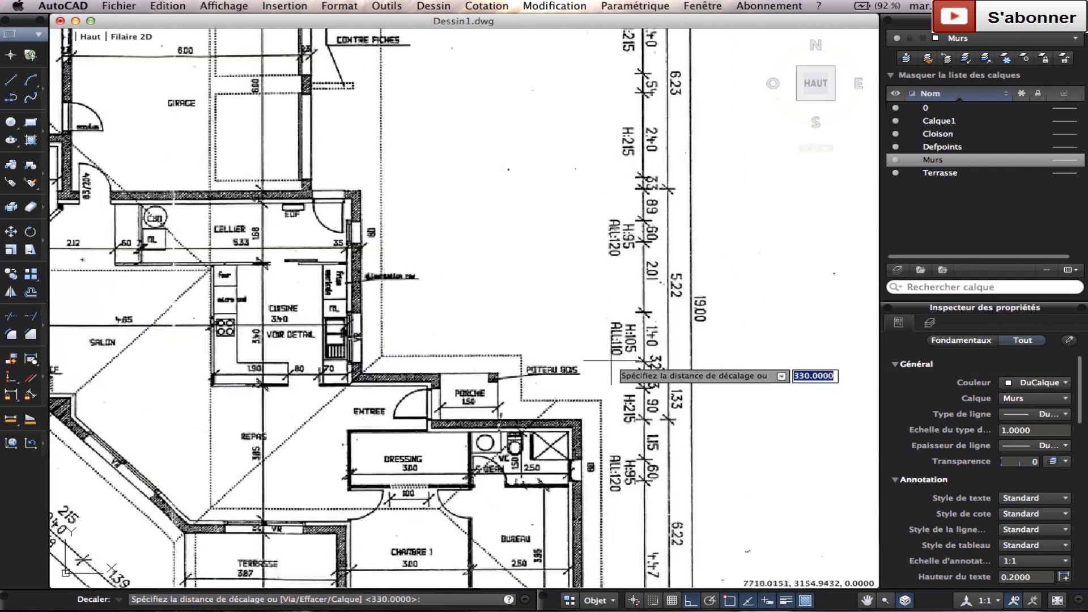
scroll(611, 360, up, 3)
scroll(661, 313, down, 5)
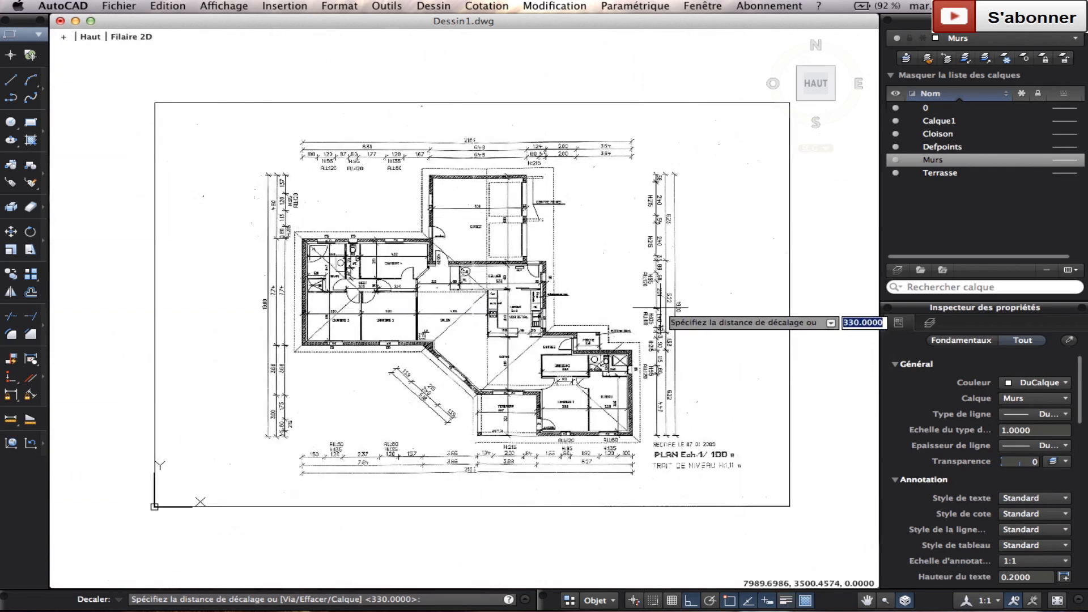
scroll(563, 226, up, 5)
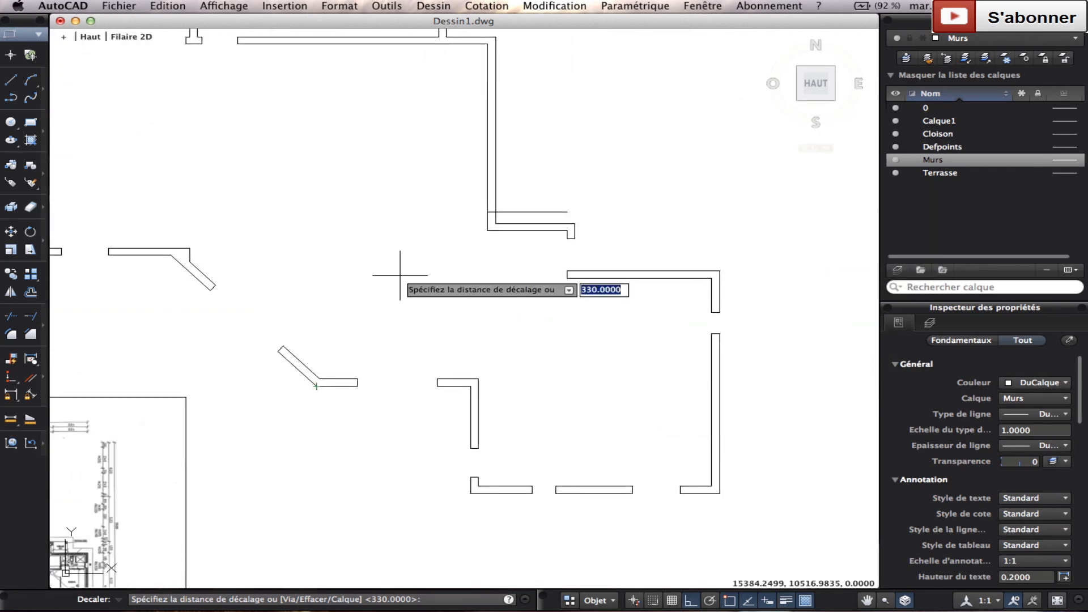
key(Return)
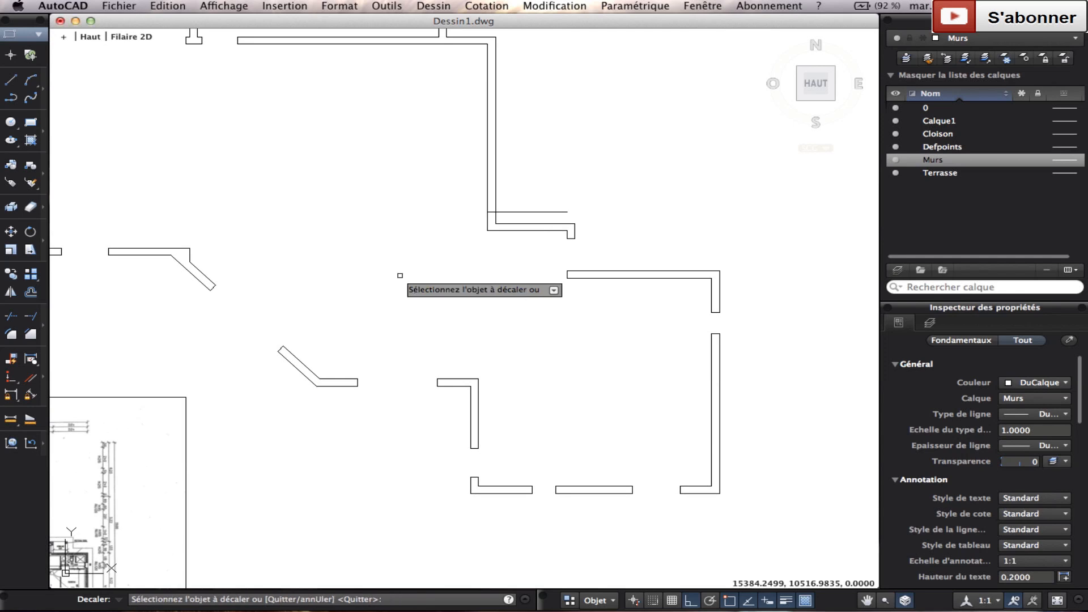
click(513, 212)
click(514, 186)
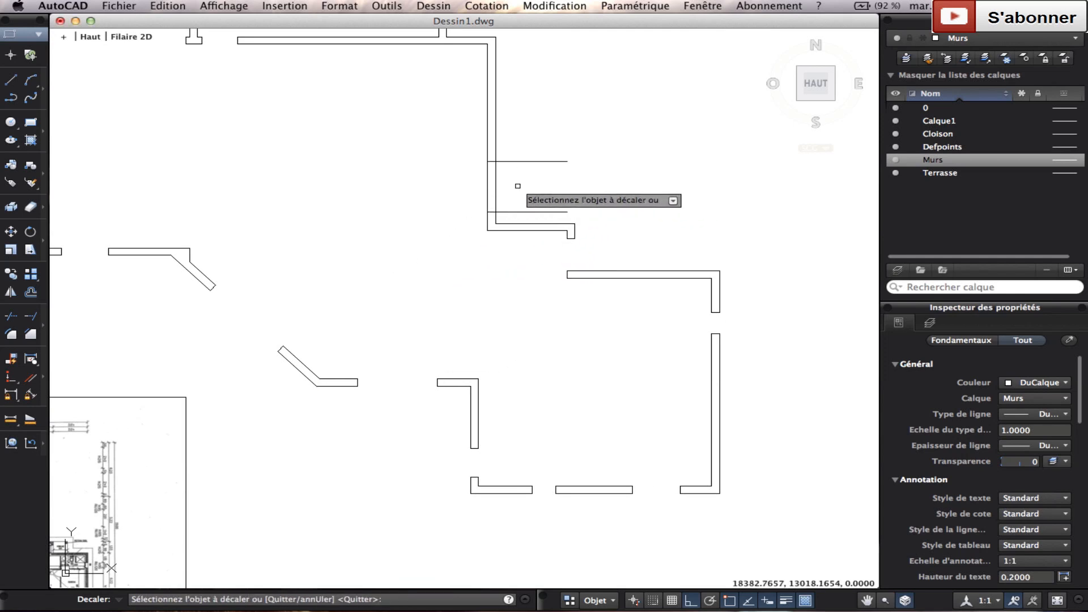
Offset the kitchen window's north jamb line 2010 north to mark the cellar window's first jamb
right_click(514, 175)
click(524, 177)
right_click(513, 183)
click(538, 185)
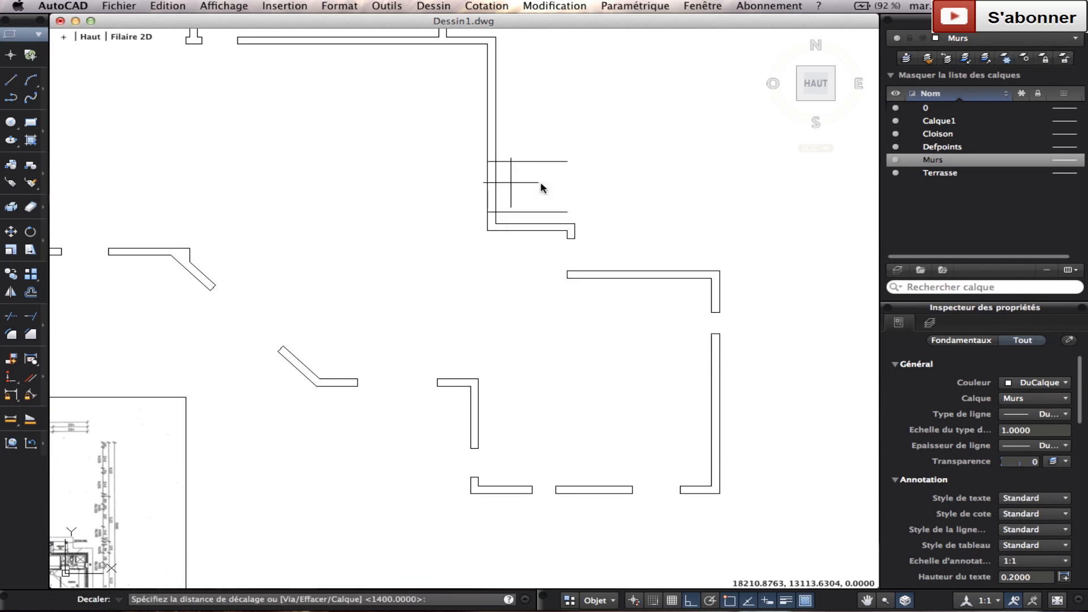
text(2010)
key(Return)
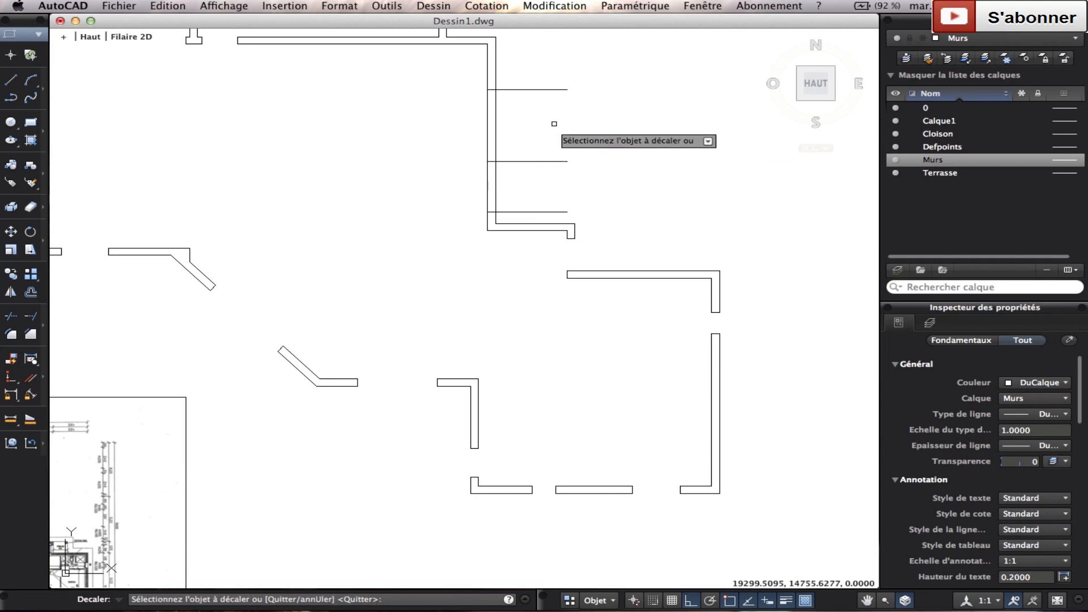
Following the scanned plan, offset the cellar window's first jamb line 600 north to mark the opening's width
scroll(538, 149, down, 5)
scroll(363, 241, up, 10)
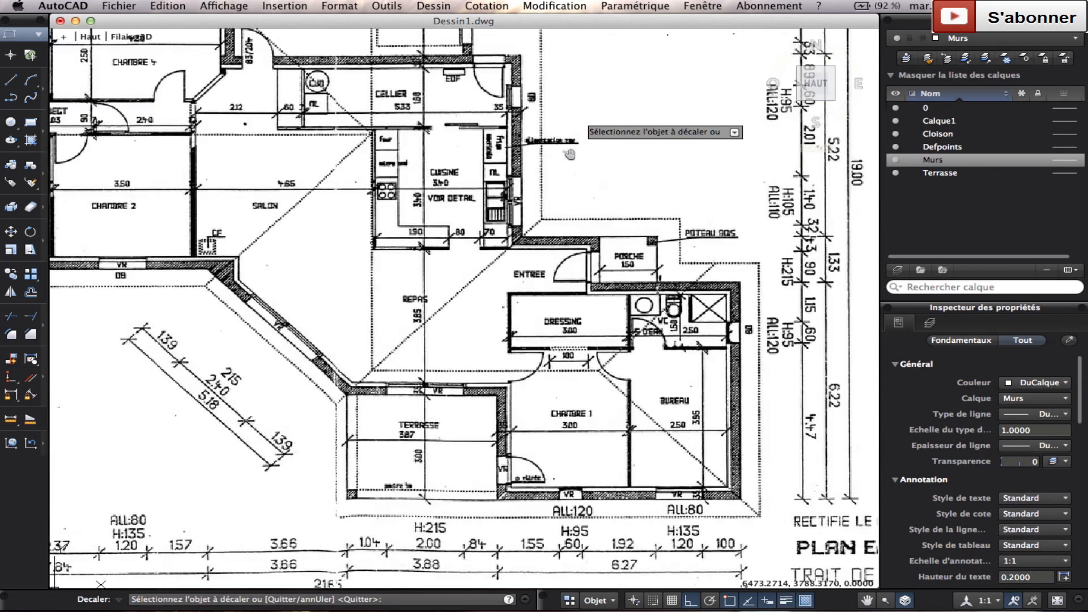
scroll(521, 149, up, 4)
scroll(527, 170, down, 2)
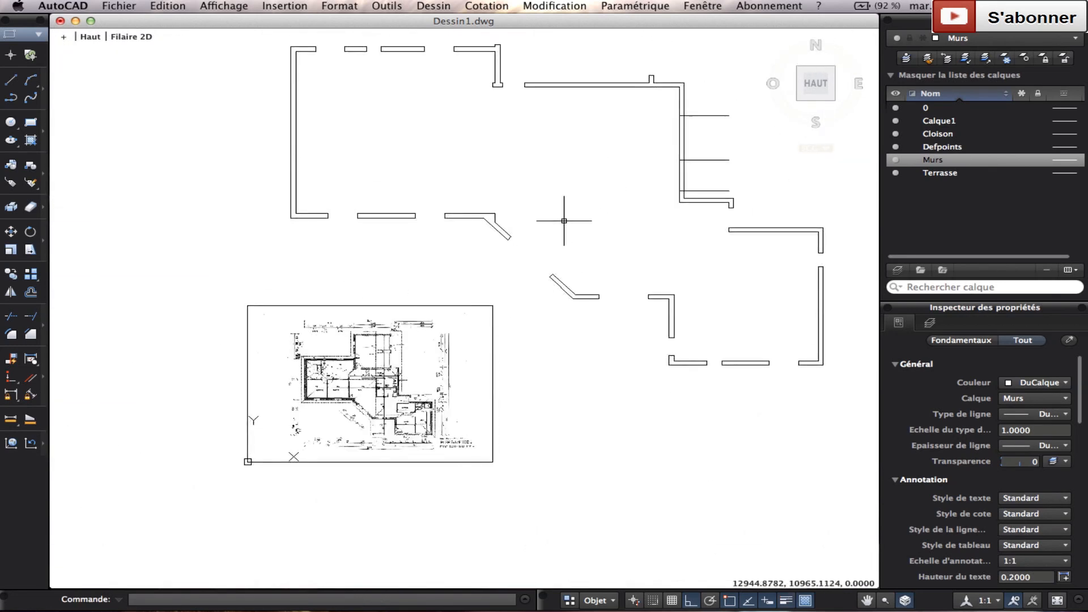
right_click(550, 214)
click(584, 217)
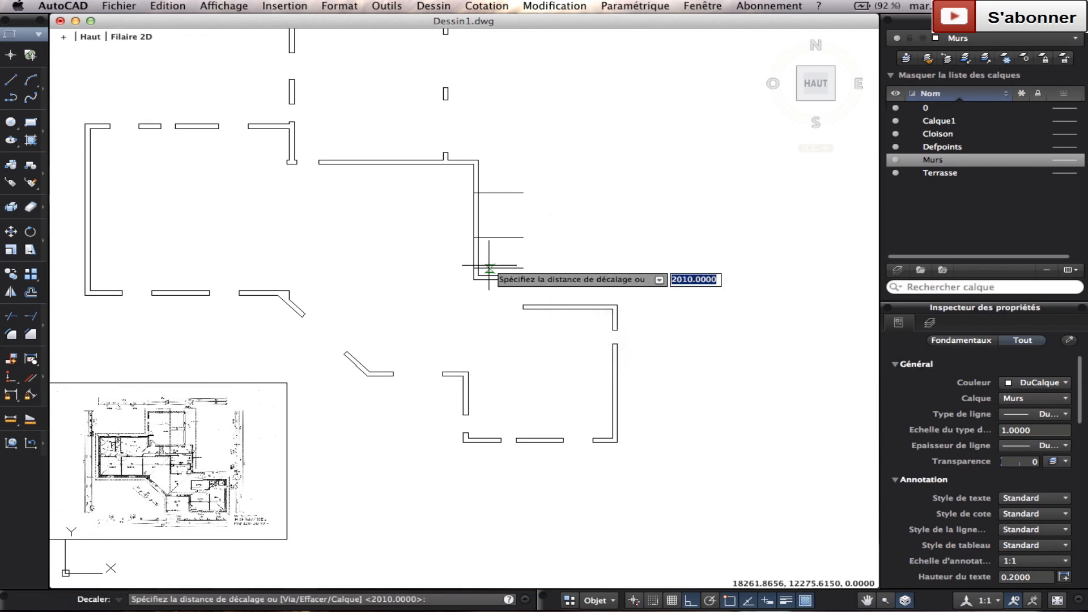
text(60)
key(Return)
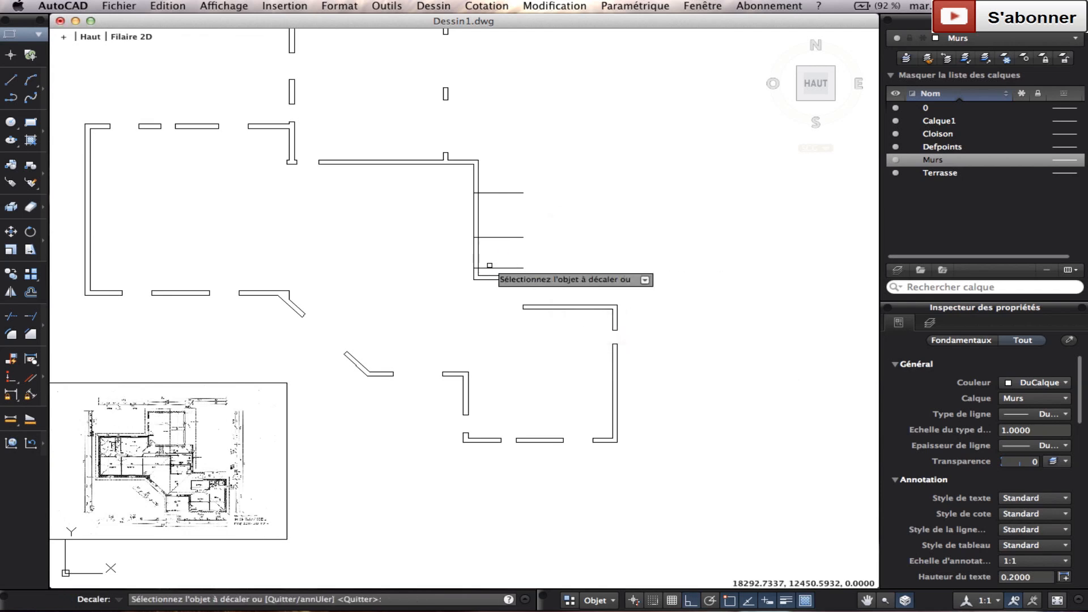
click(497, 193)
click(494, 187)
key(Return)
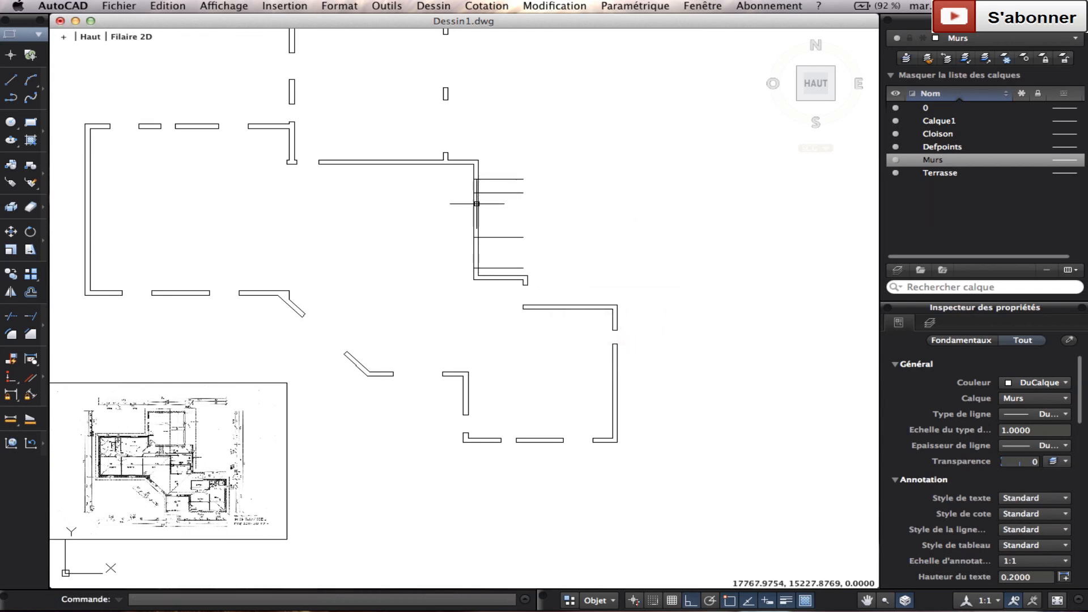
Following the scanned plan, offset the cellar wall's east outer face 440 west to mark the cellar door's first jamb
scroll(480, 180, down, 3)
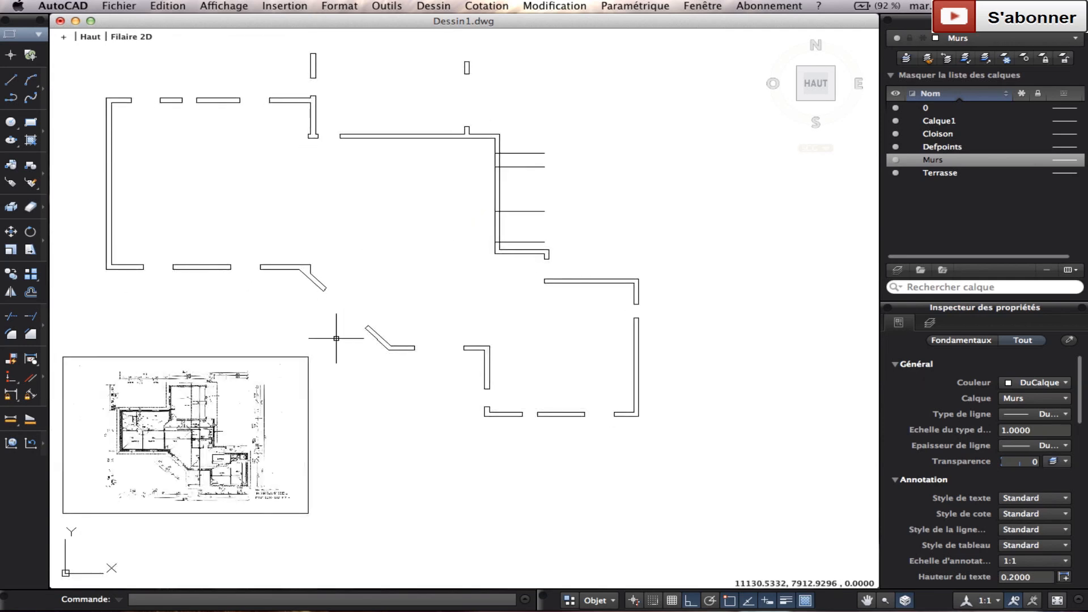
scroll(336, 338, down, 5)
scroll(282, 356, up, 10)
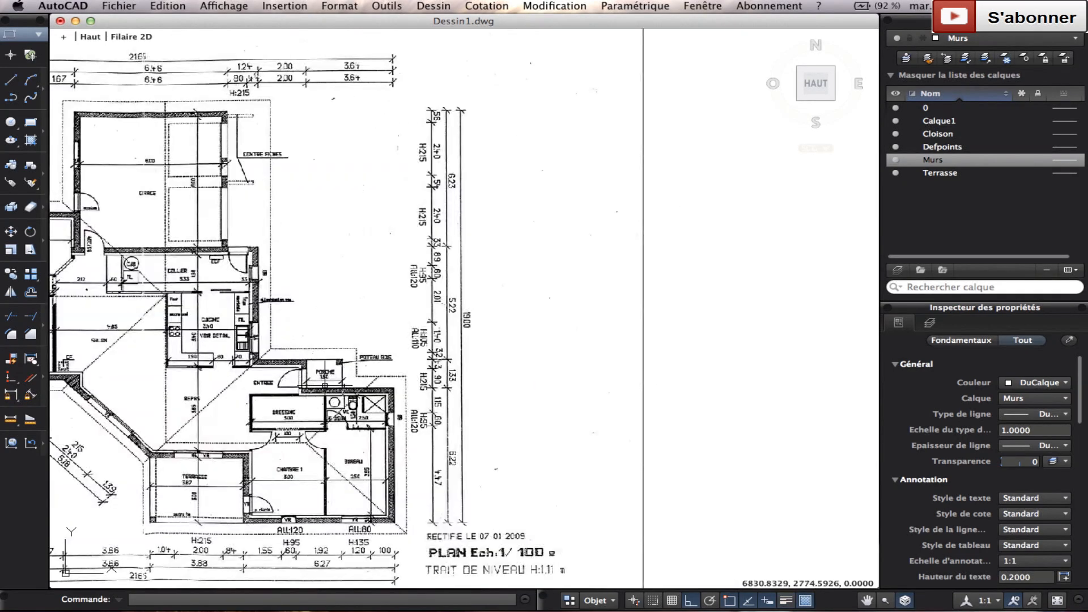
middle_drag(291, 364, 288, 364)
middle_drag(186, 209, 210, 221)
scroll(274, 325, down, 2)
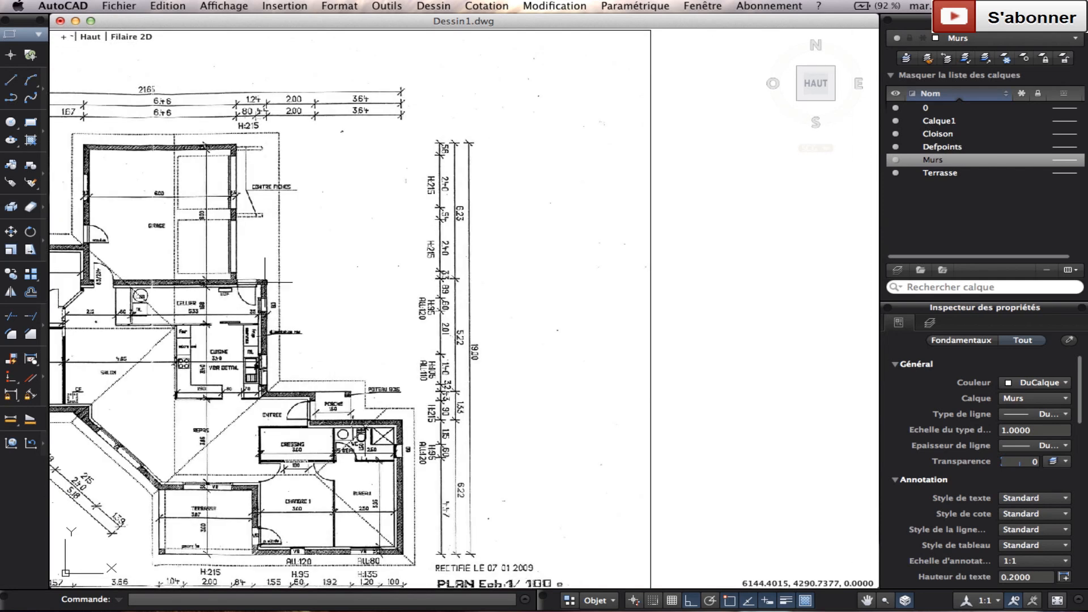
scroll(256, 176, up, 2)
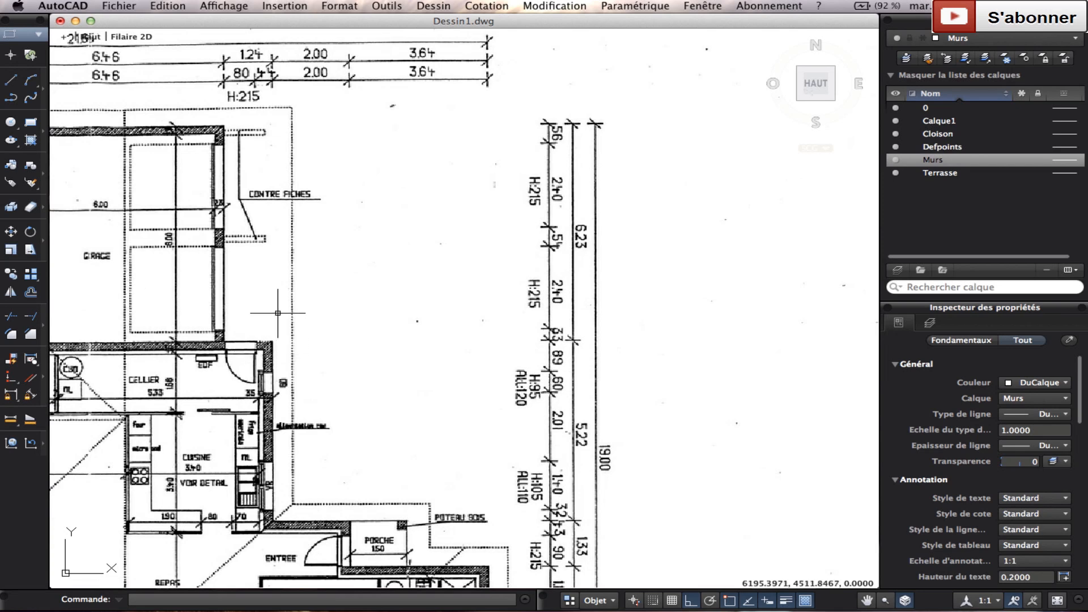
scroll(278, 312, down, 3)
scroll(375, 228, up, 5)
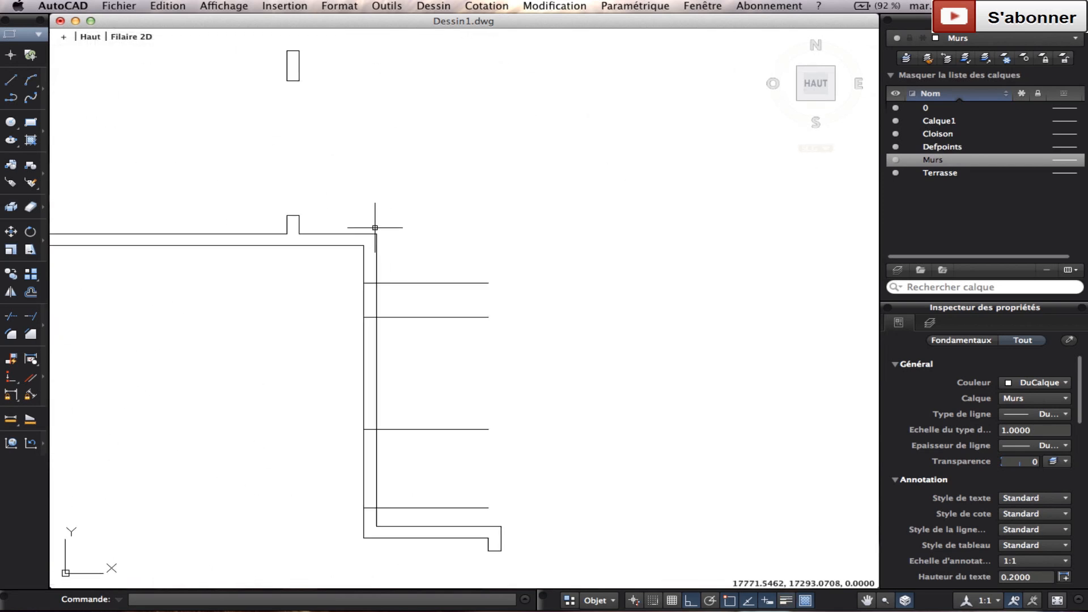
click(30, 292)
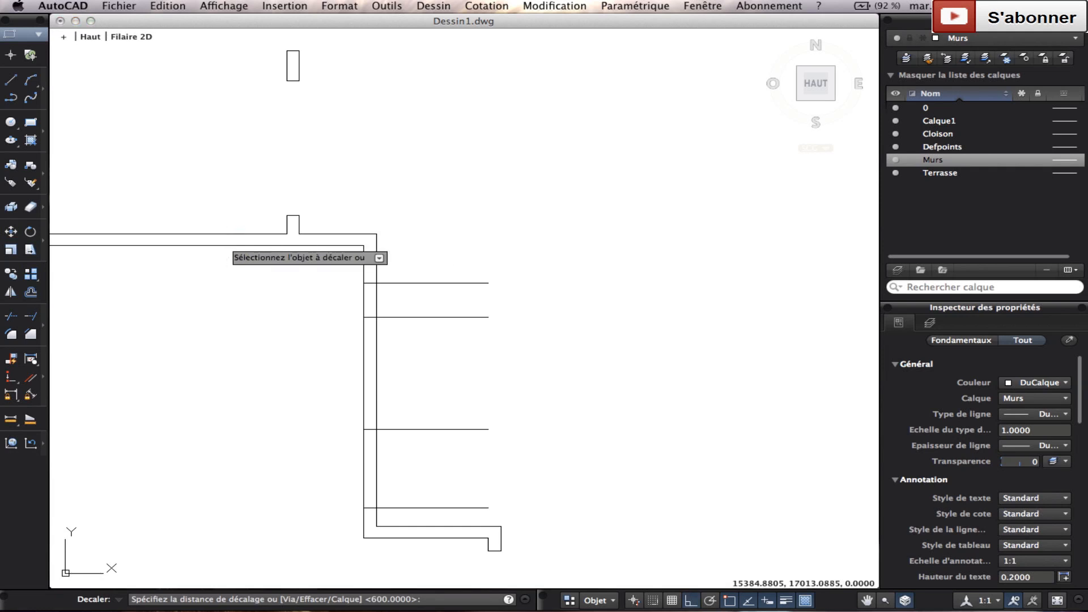
click(377, 243)
click(356, 246)
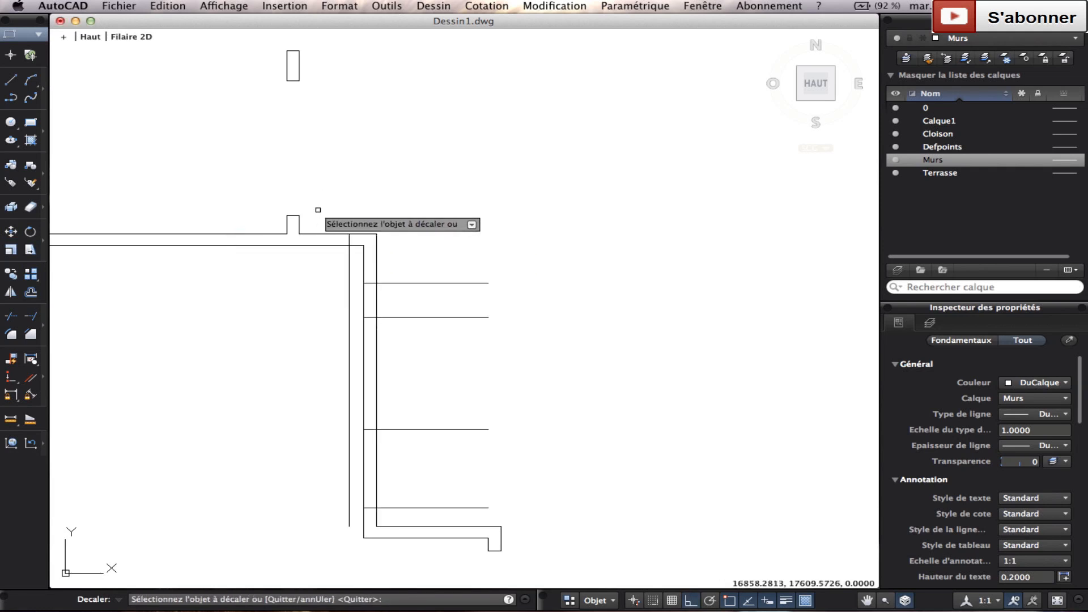
right_click(343, 197)
click(362, 204)
Offset the cellar door's first jamb line 800 west to mark the opening's width
right_click(358, 199)
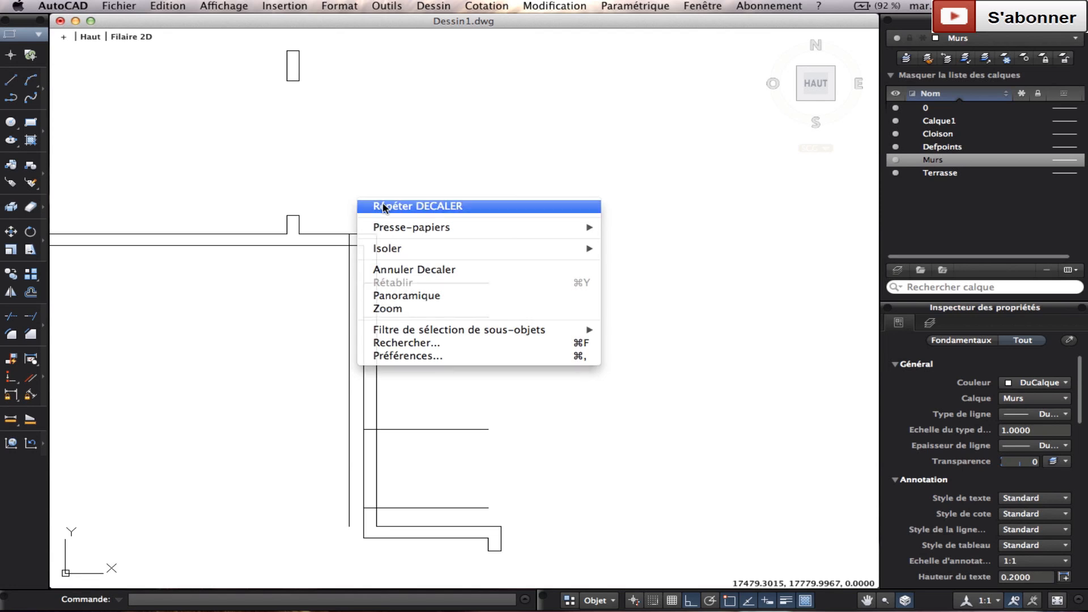
click(367, 204)
text(800)
key(Return)
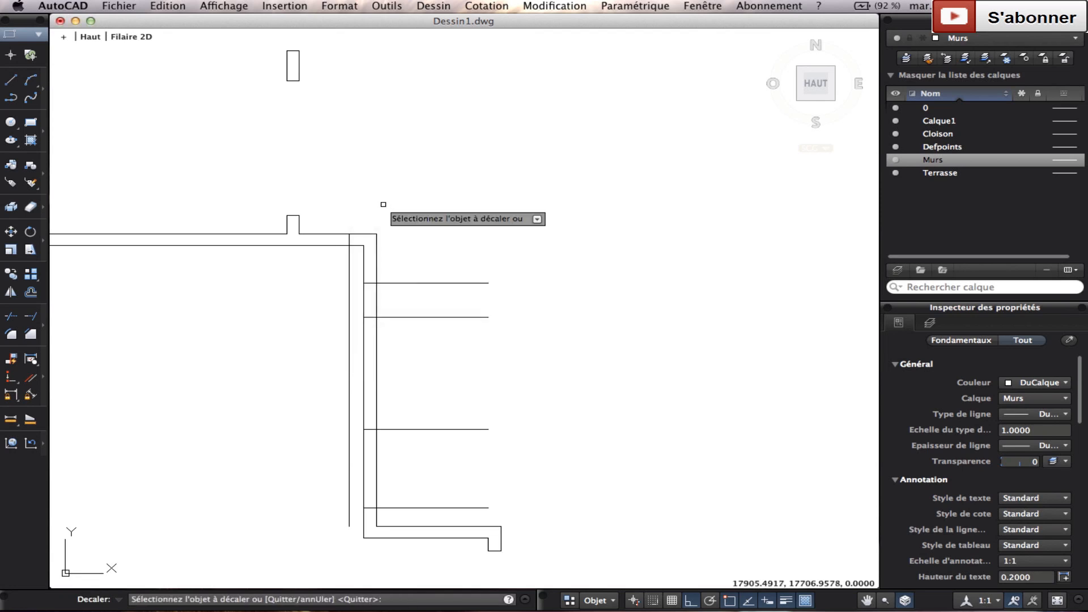
click(349, 252)
click(340, 255)
key(Return)
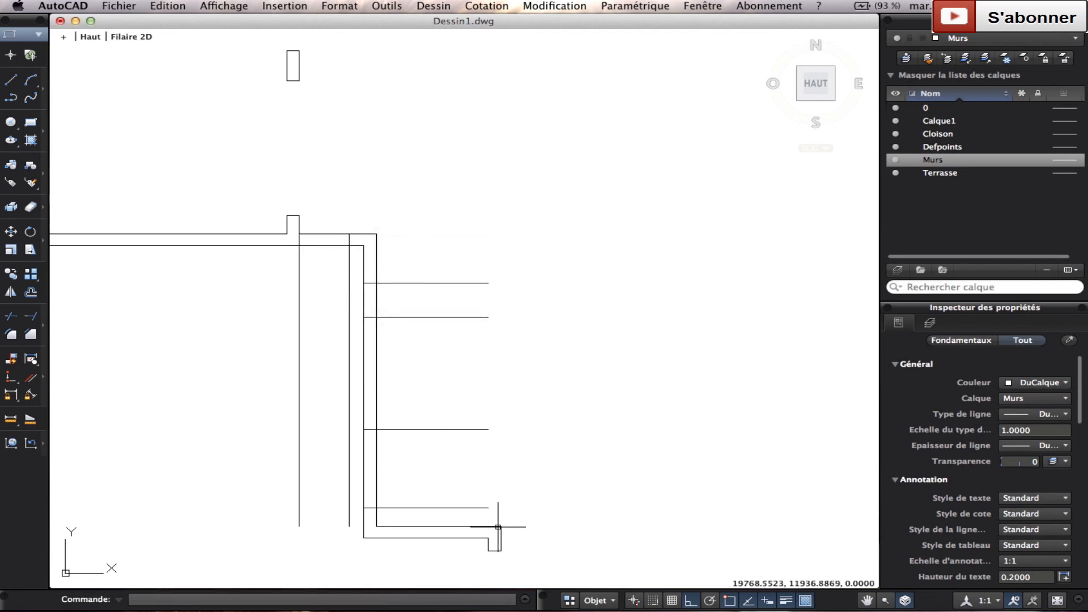
Using the surrounding walls and jamb lines as cutting edges, trim the kitchen and cellar window jamb lines back to the wall's outer face
click(551, 561)
click(228, 175)
click(11, 316)
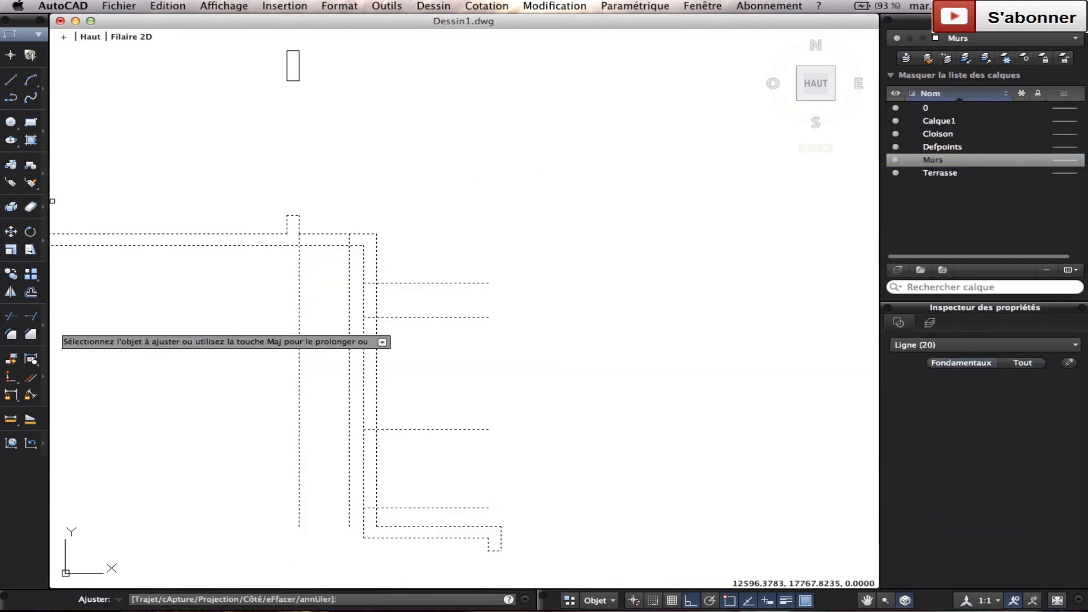
click(448, 509)
click(413, 267)
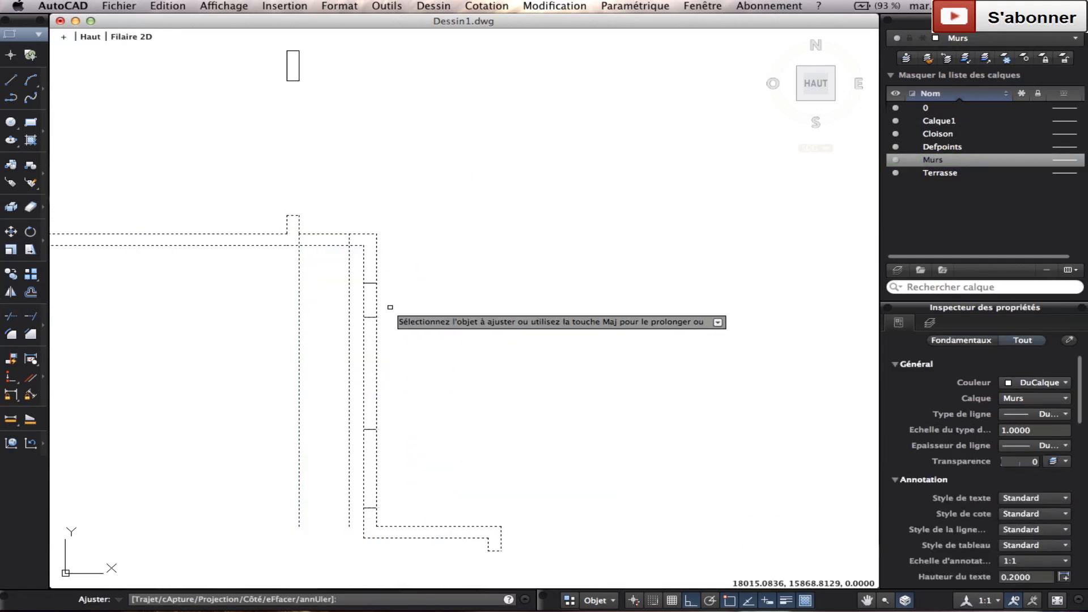
Trim both wall faces between the jambs to open the cellar and kitchen windows in the east wall
click(391, 307)
click(361, 297)
click(384, 456)
click(354, 446)
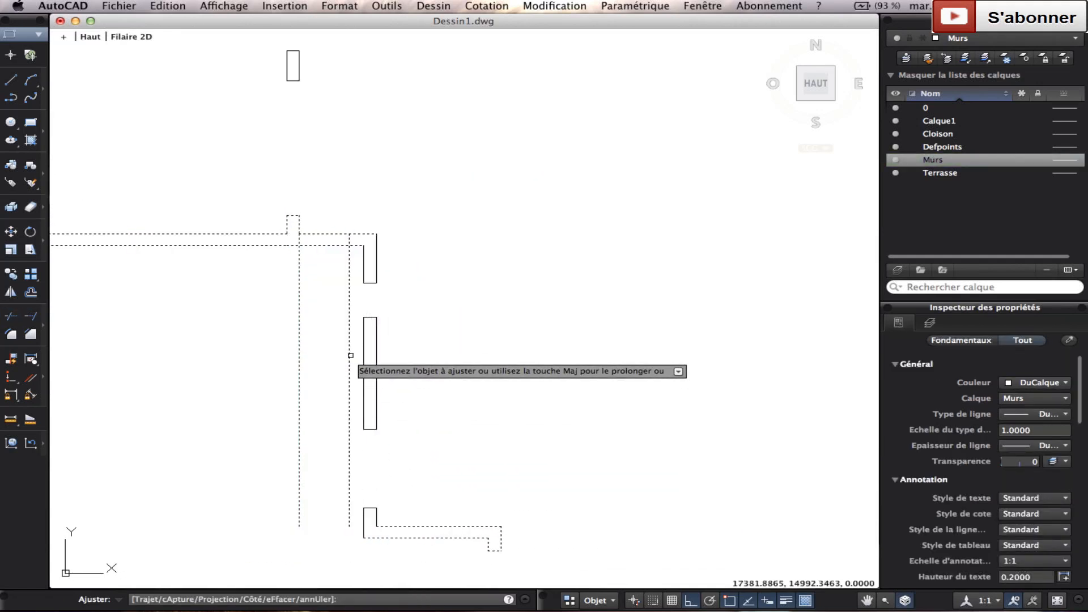
Trim the cellar door's jamb lines to the wall thickness and cut the wall faces between them to open the doorway
click(356, 303)
click(292, 283)
click(350, 255)
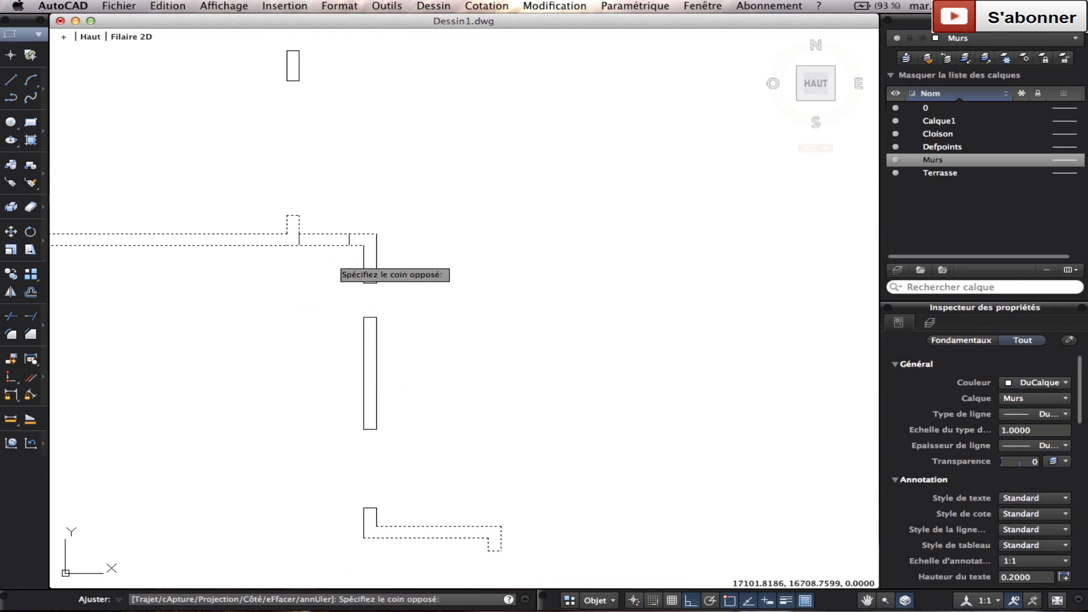
click(311, 223)
key(Escape)
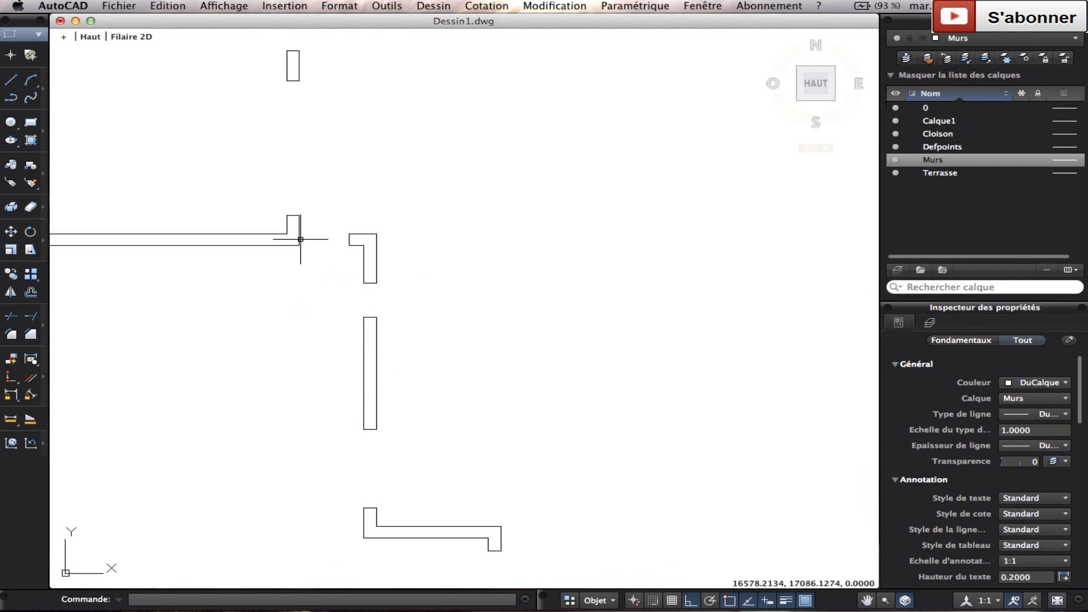
Close the open wall end at the cellar door's west jamb by joining the inner wall face and the jamb line in a corner
click(301, 239)
key(Escape)
click(318, 257)
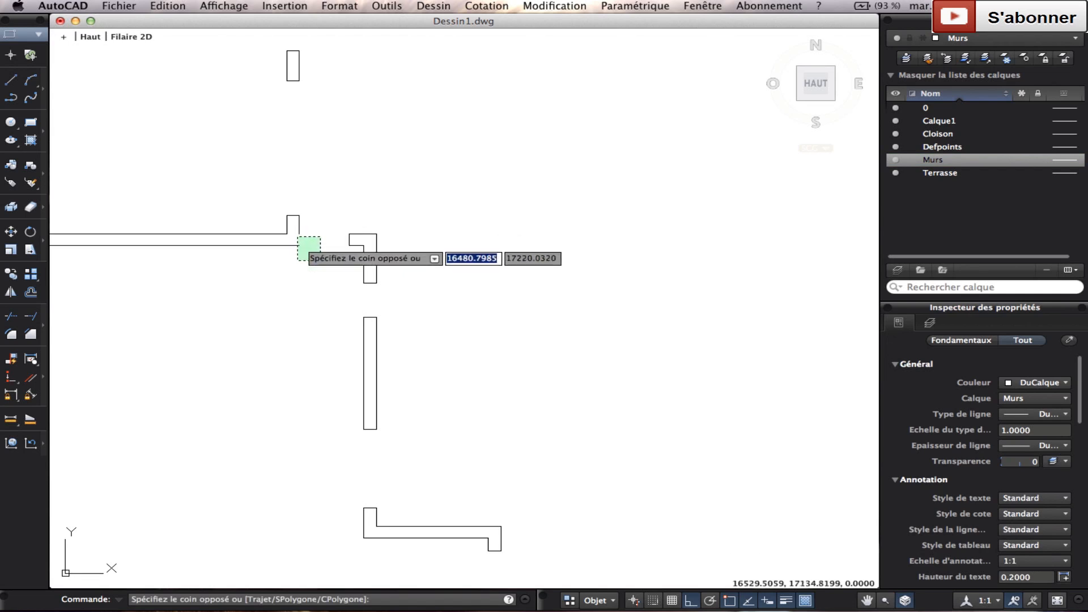
click(68, 328)
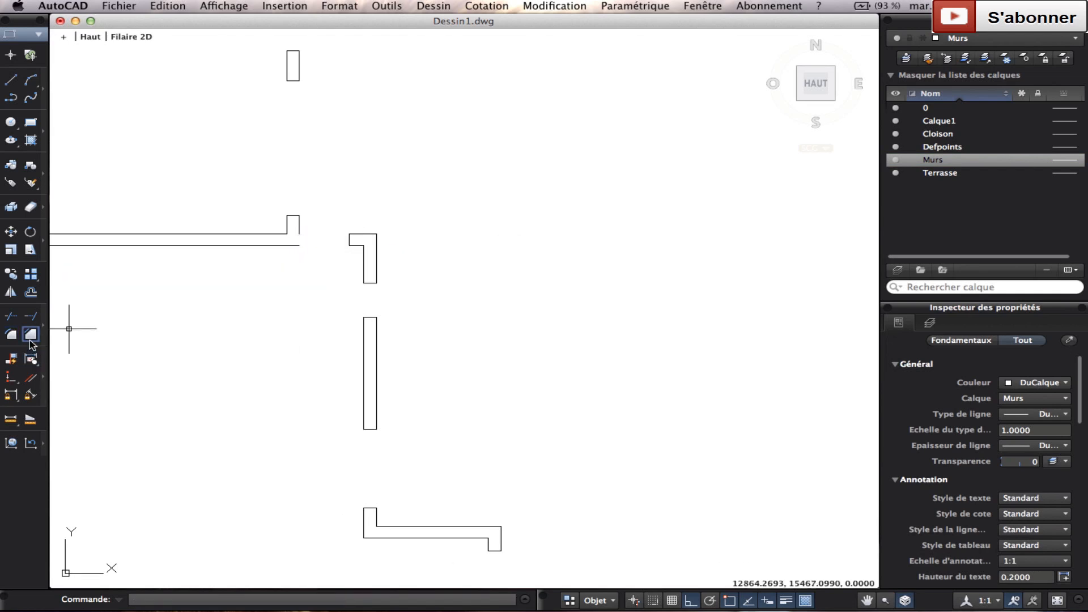
click(31, 337)
click(294, 244)
click(299, 231)
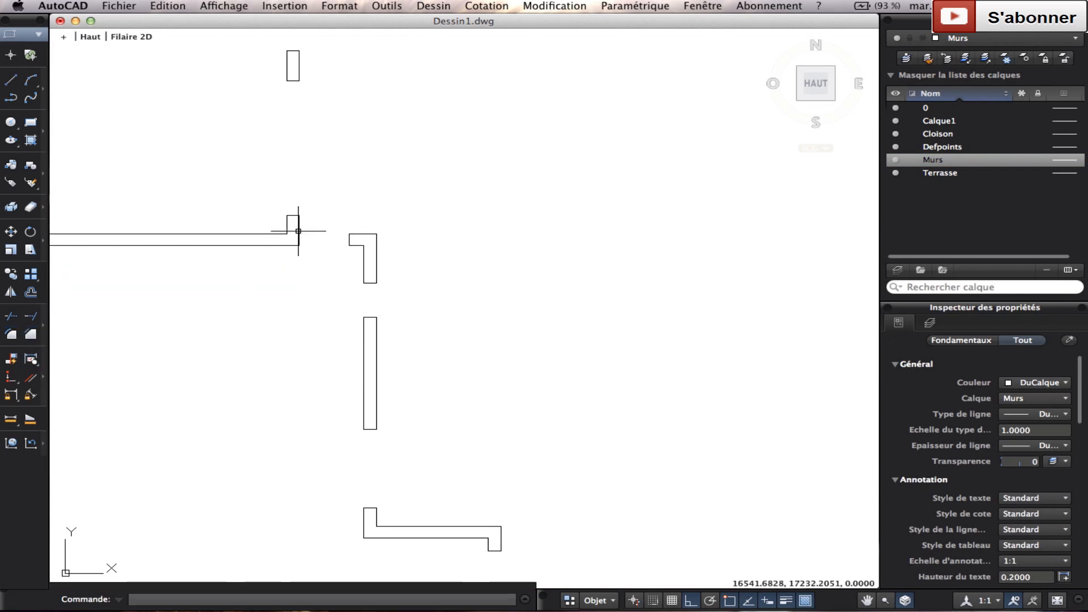
Make the Terrasse layer current and draw the terrace rectangle from the angled wall's outer corner to the bedroom wing's southwest outer corner
scroll(299, 231, down, 5)
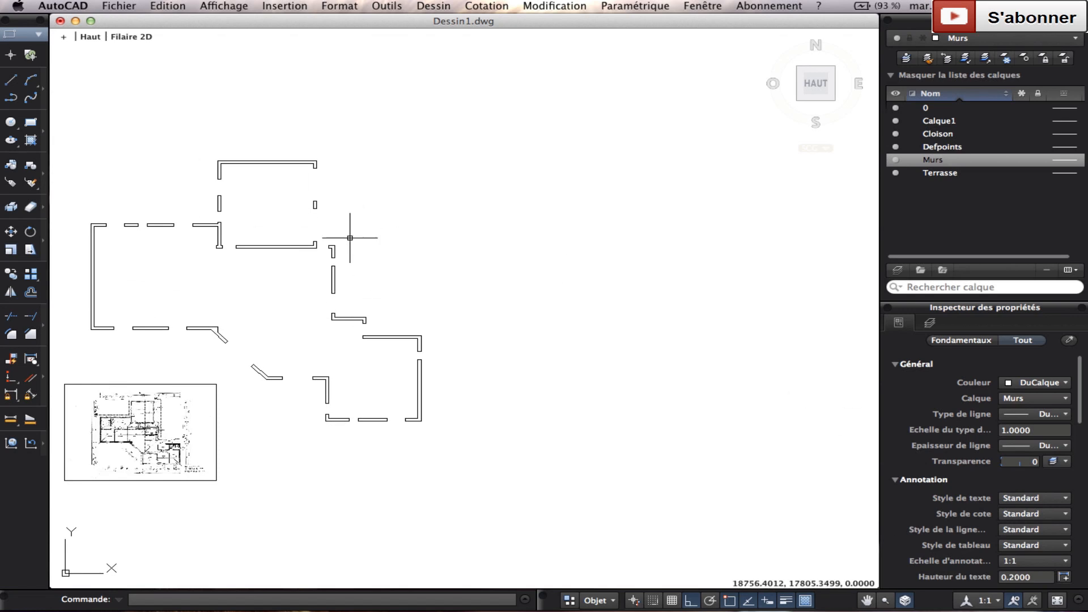
middle_drag(349, 238, 530, 167)
scroll(498, 359, up, 3)
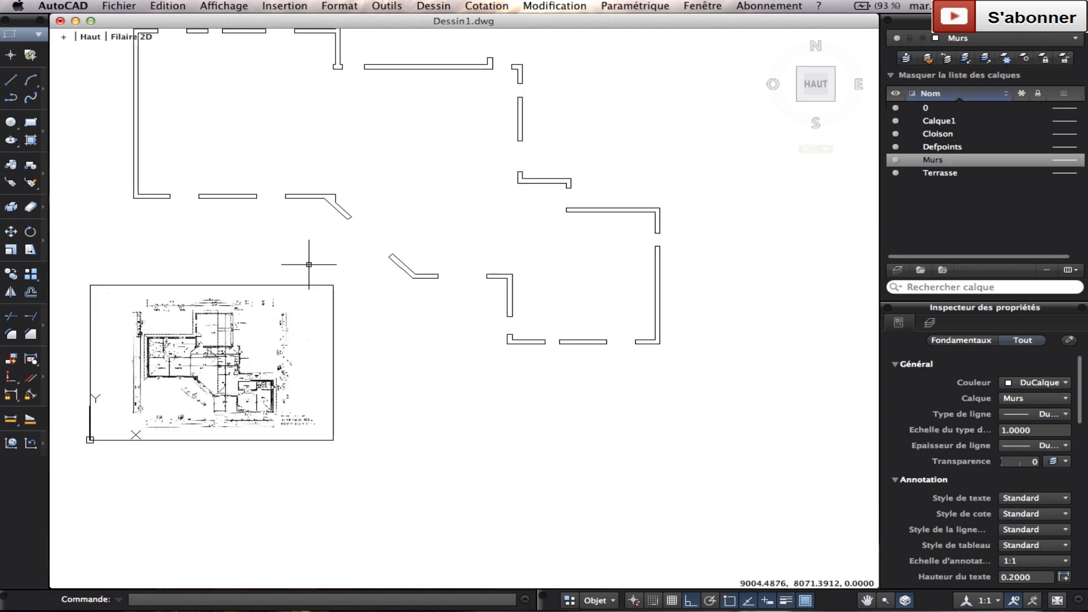
click(951, 174)
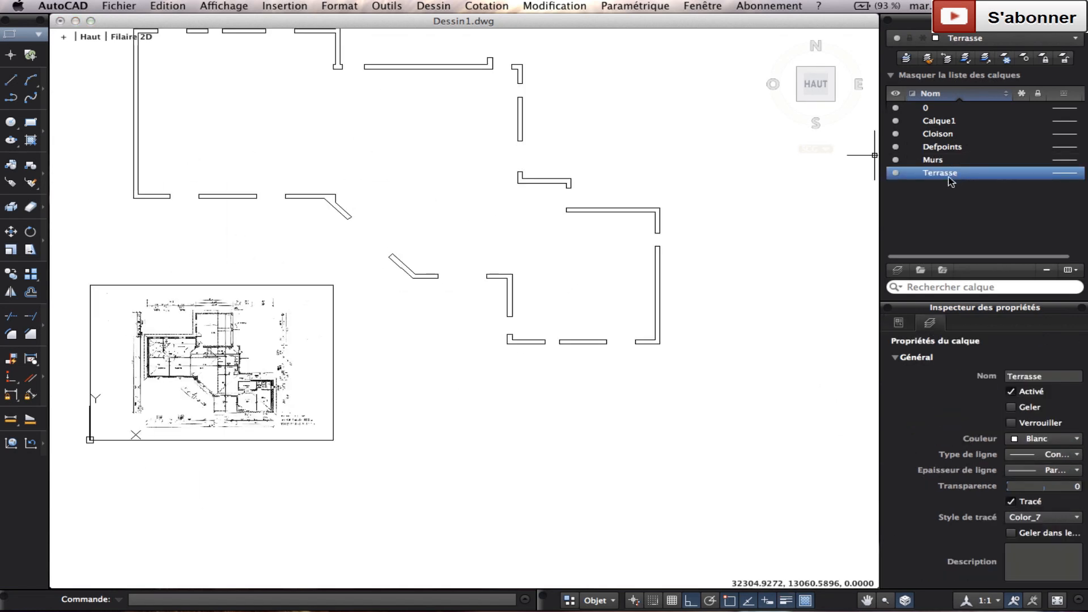
click(36, 124)
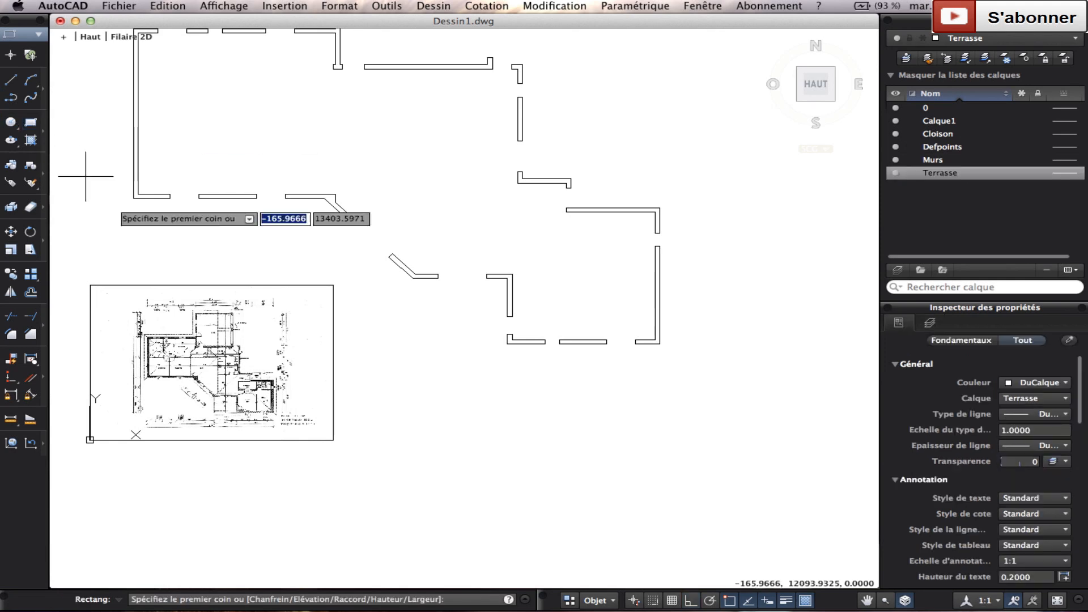
scroll(409, 278, up, 2)
click(414, 278)
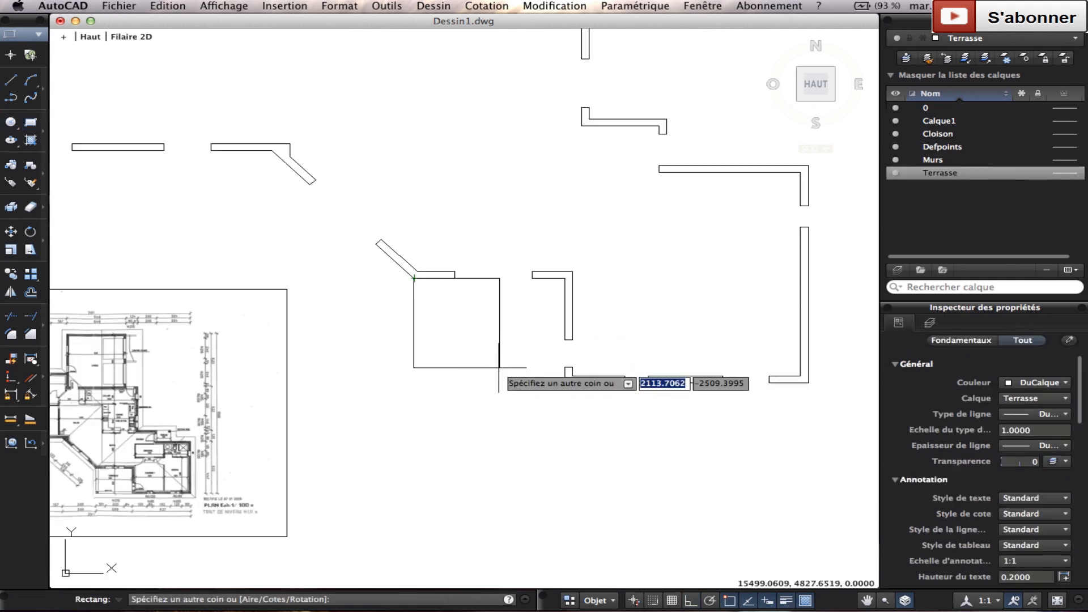
click(565, 383)
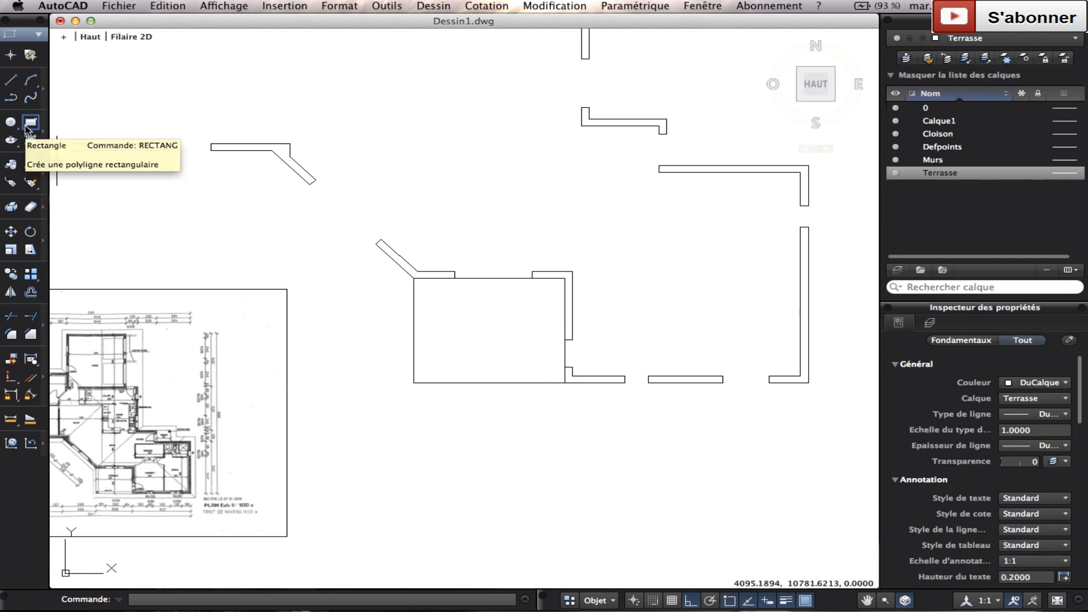
Following the scanned plan, draw a 1500 by 1200 rectangle for the porch in the free space northeast of the entrance
click(30, 123)
scroll(194, 464, up, 2)
scroll(195, 467, up, 5)
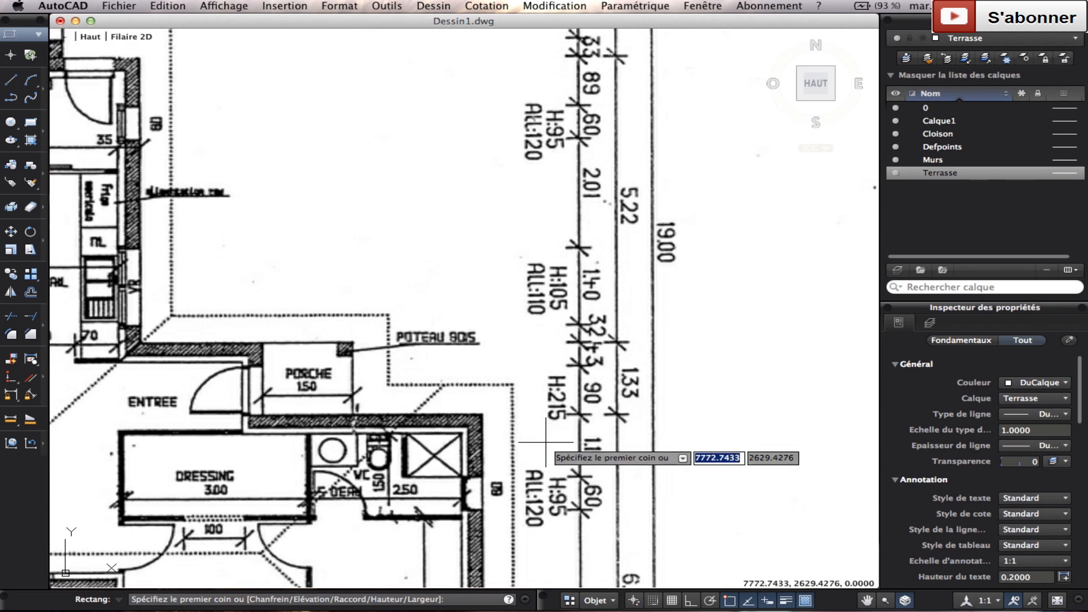
scroll(532, 437, down, 8)
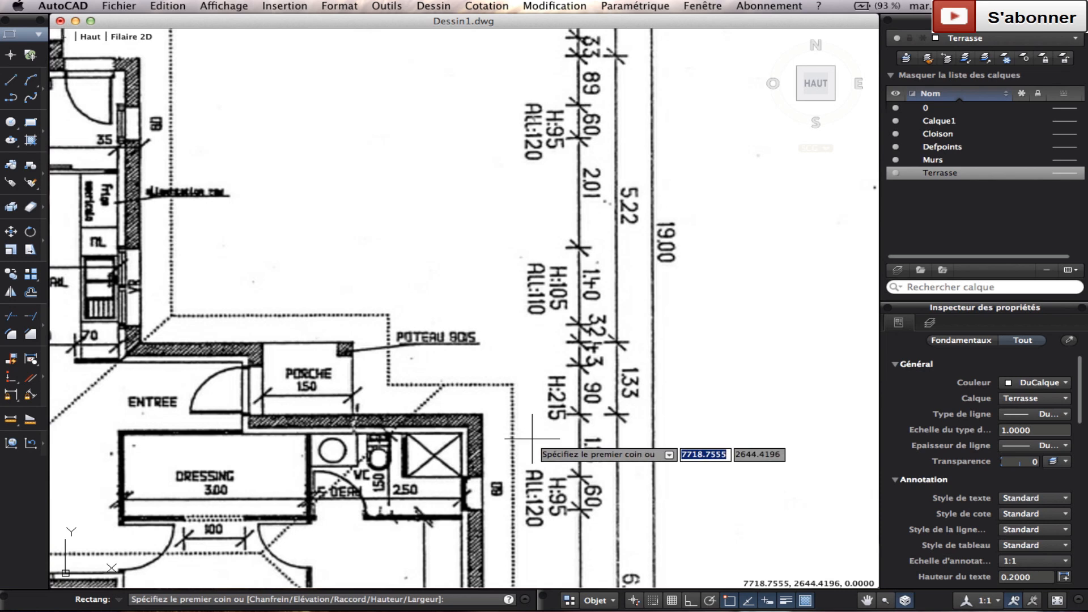
scroll(549, 122, down, 3)
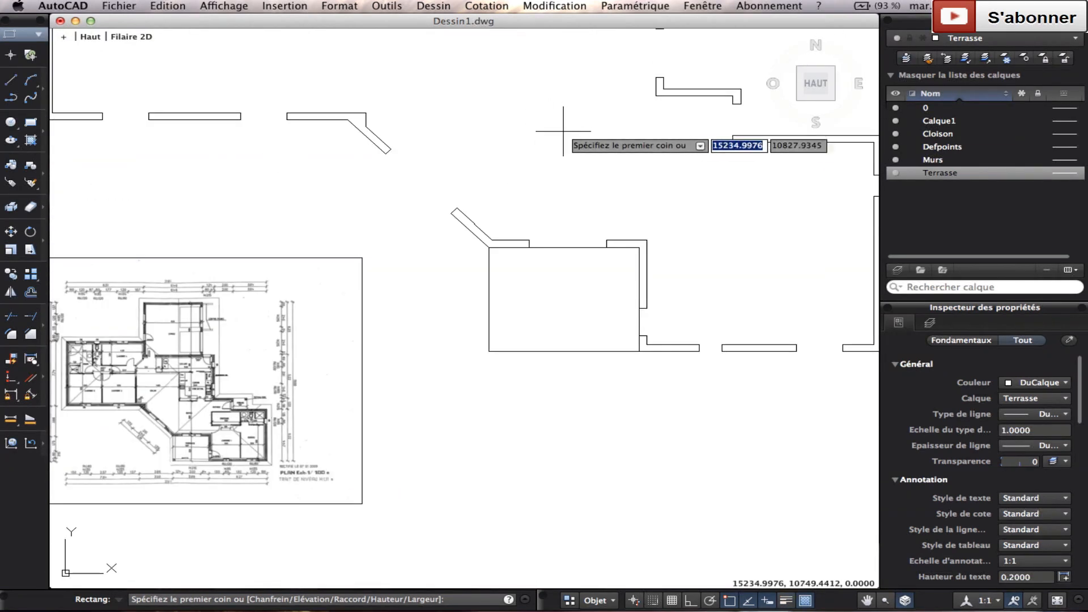
middle_drag(563, 131, 215, 346)
click(418, 247)
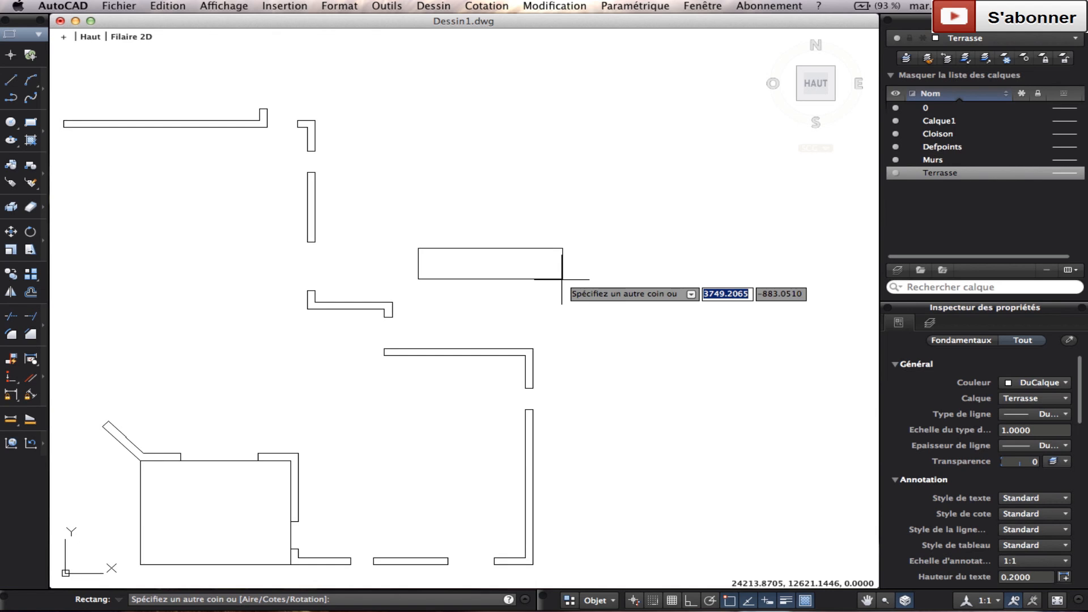
text(1500)
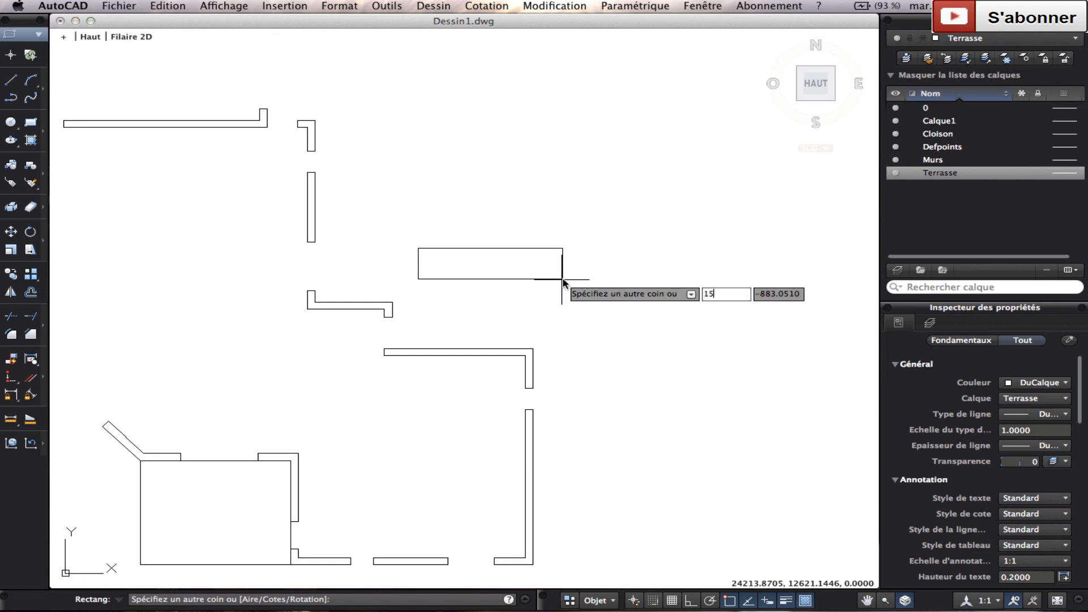
key(Tab)
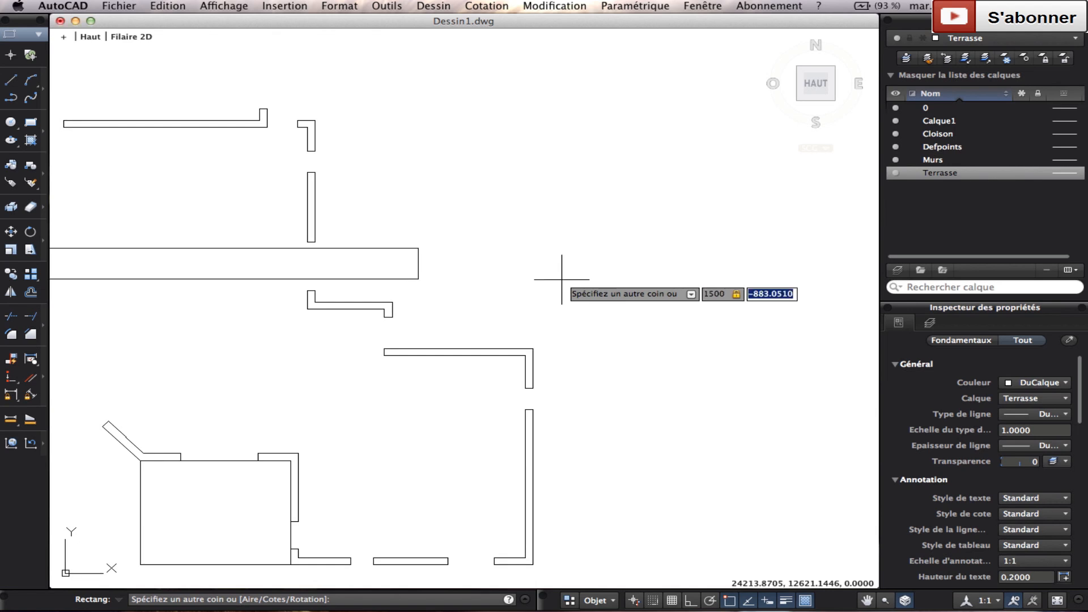
text(1200)
key(Return)
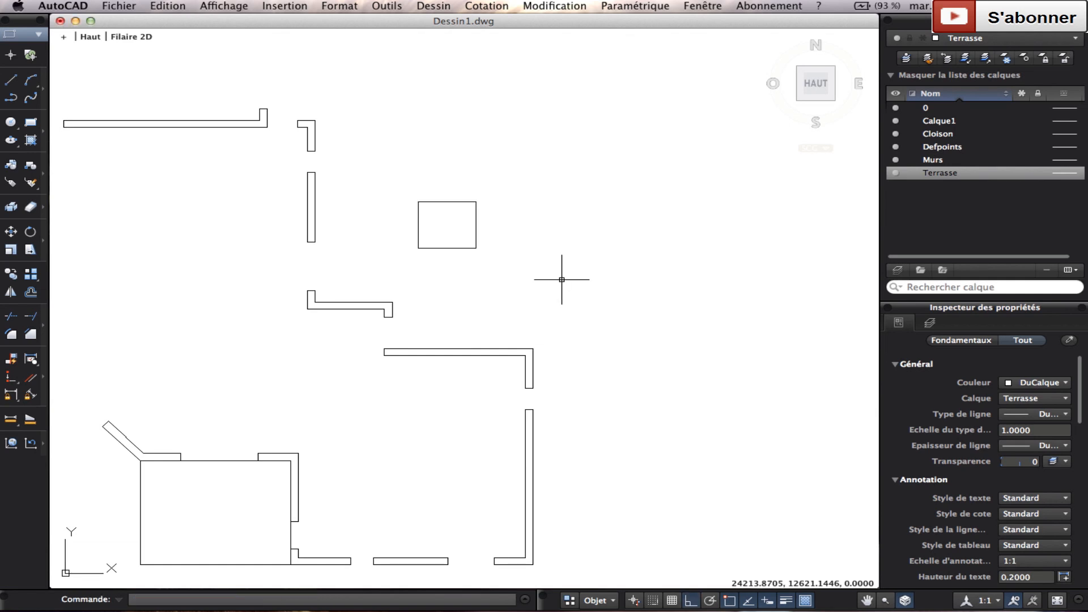
Move the porch rectangle by its northwest corner onto the outer corner of the wall end beside the entrance
click(529, 278)
click(454, 231)
click(11, 232)
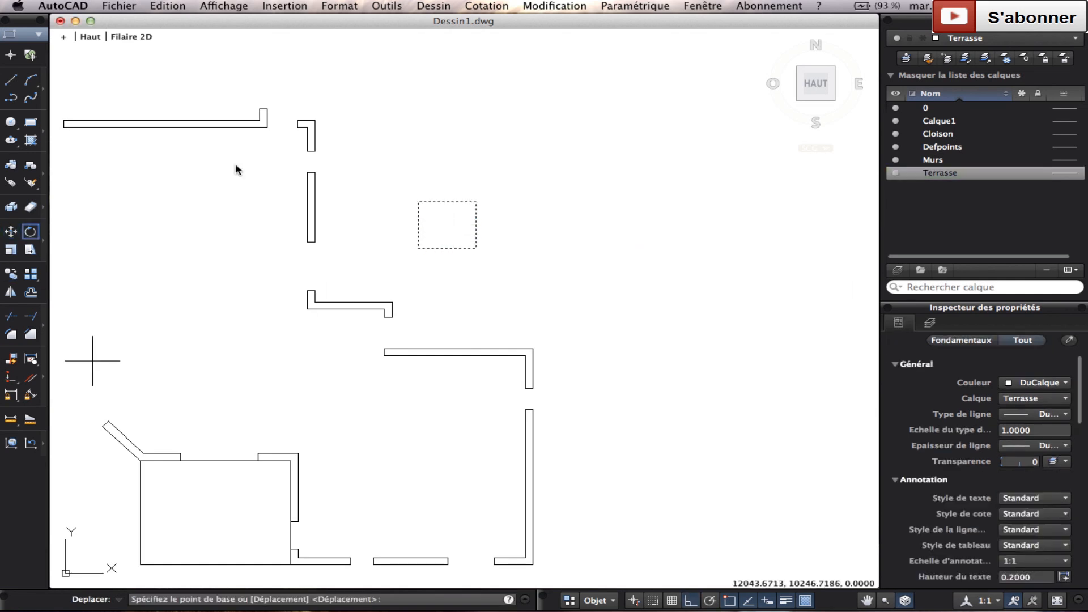
click(418, 201)
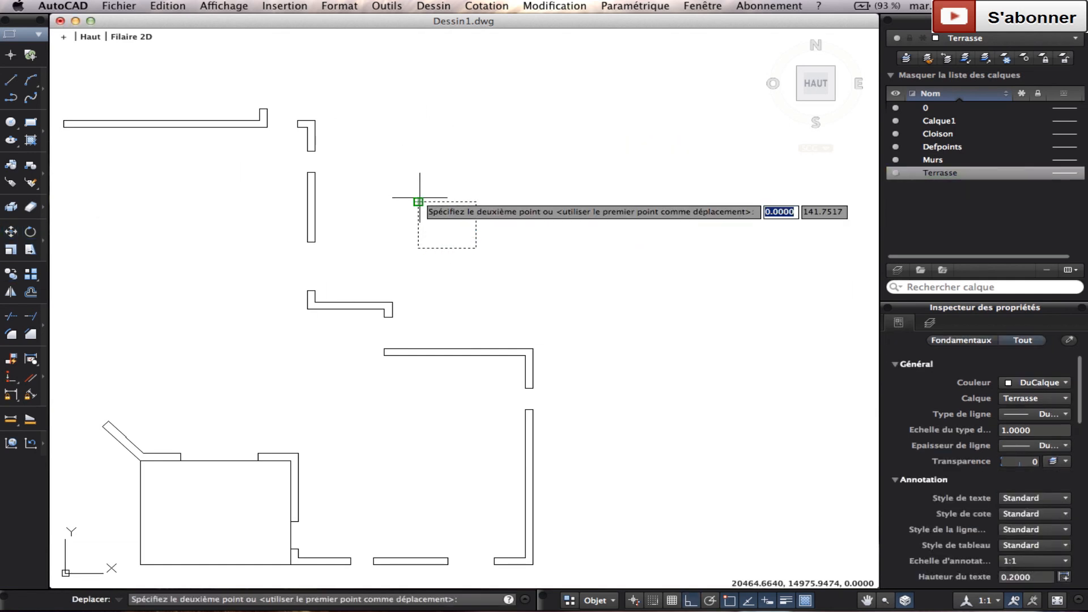
click(392, 302)
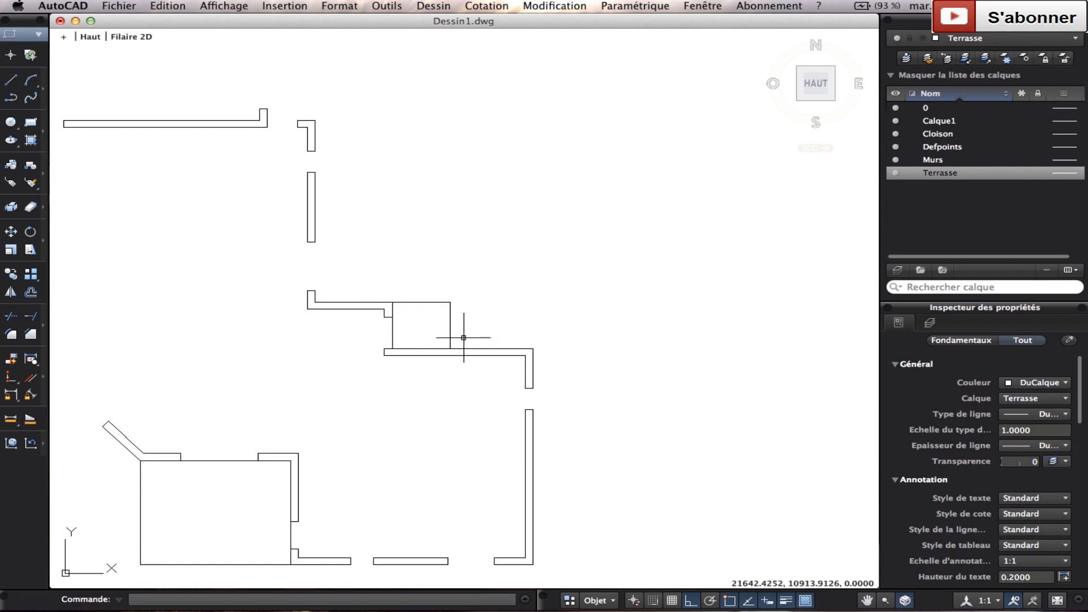
Draw a 200 by 200 square post inside the porch rectangle, starting from its northeast corner and extending southwest
click(31, 122)
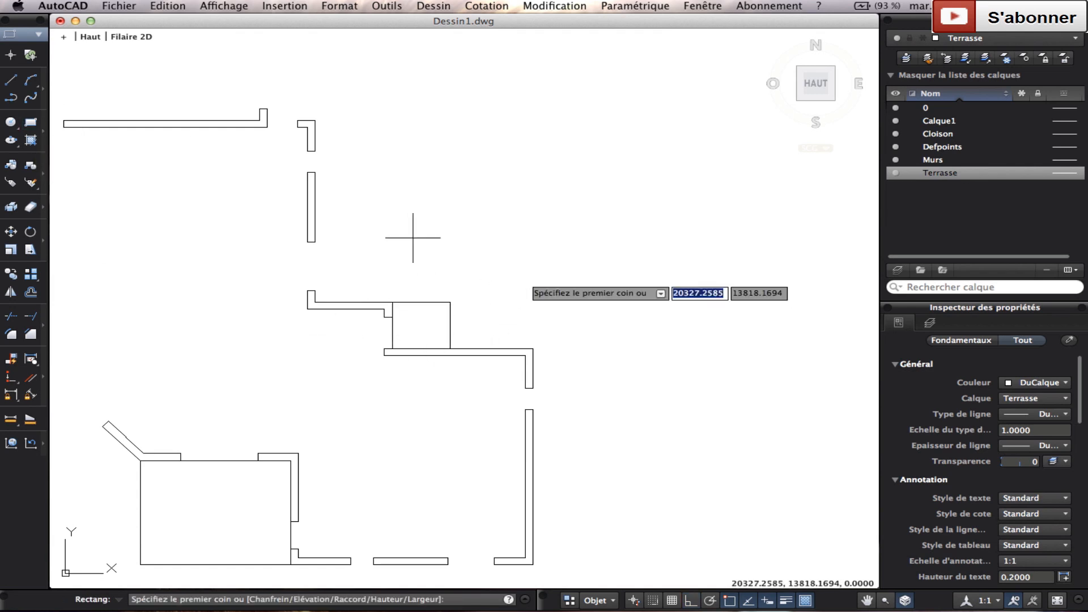
scroll(451, 302, up, 5)
click(494, 329)
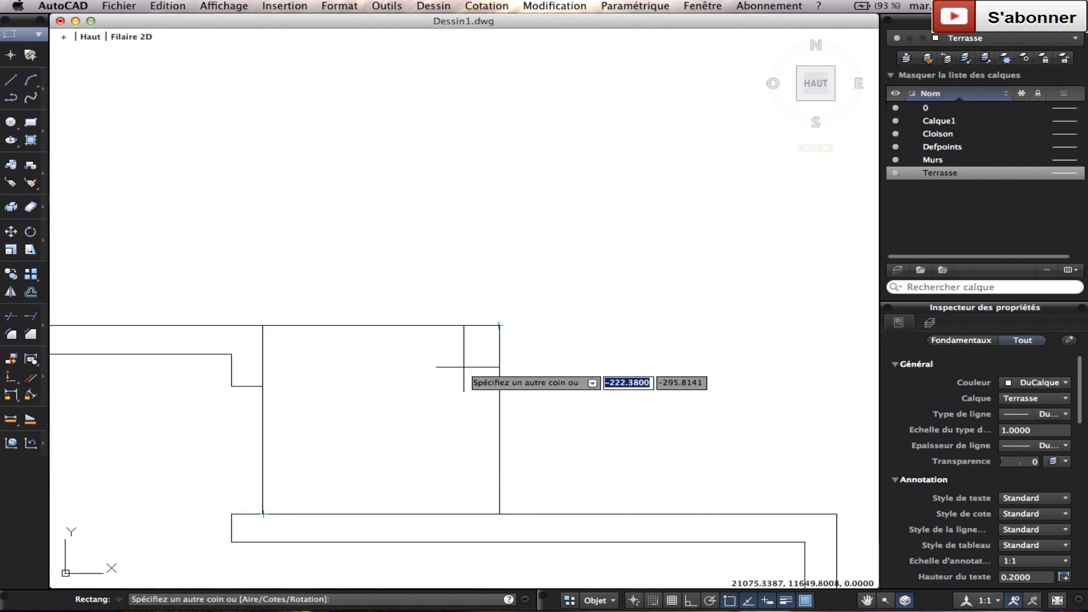
text(-)
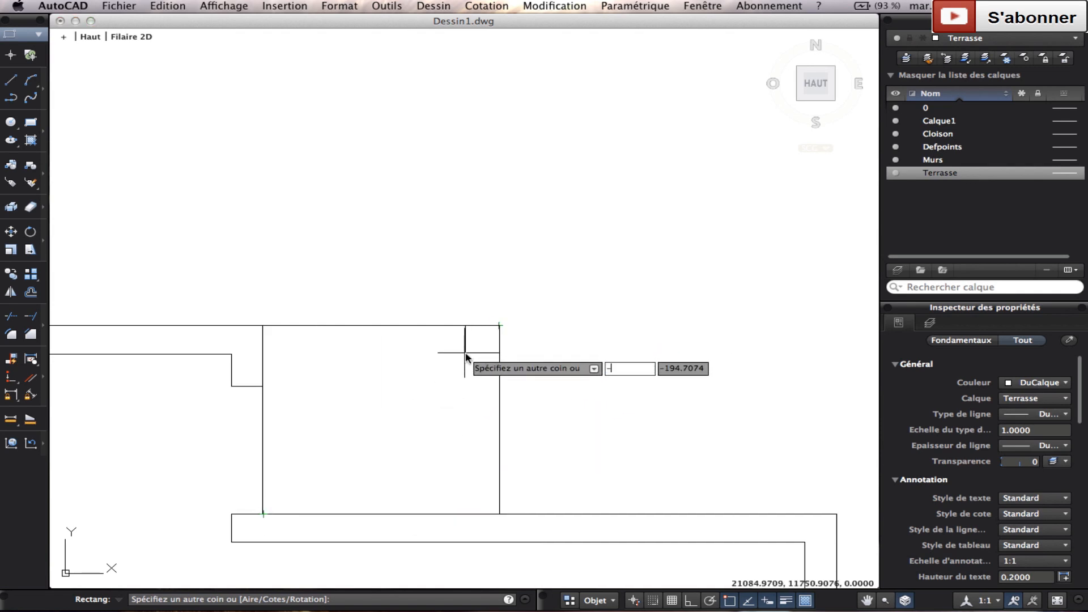
text(200)
key(Tab)
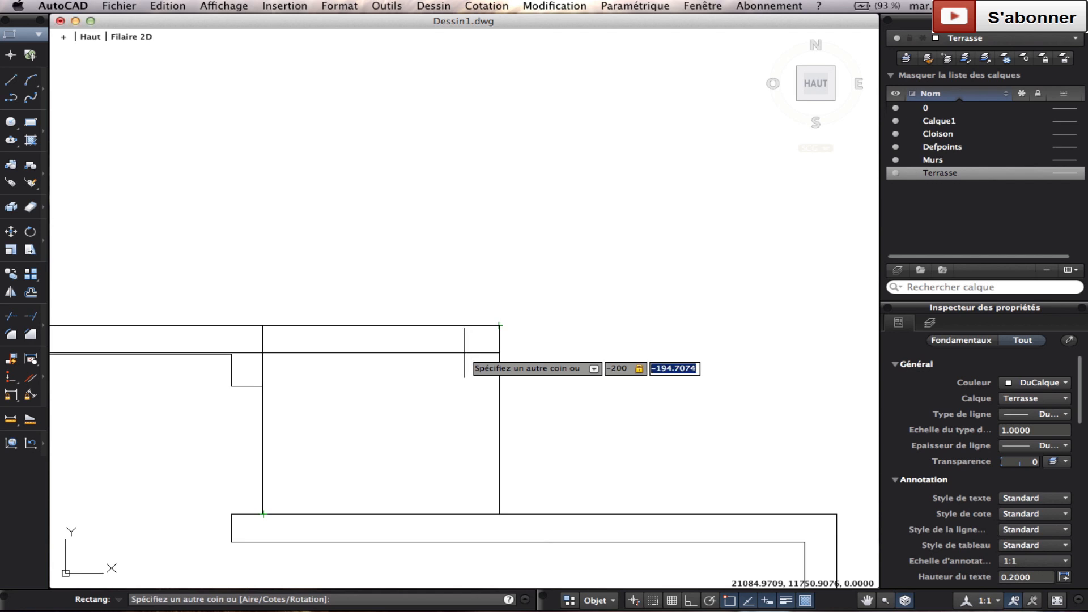
text(-200)
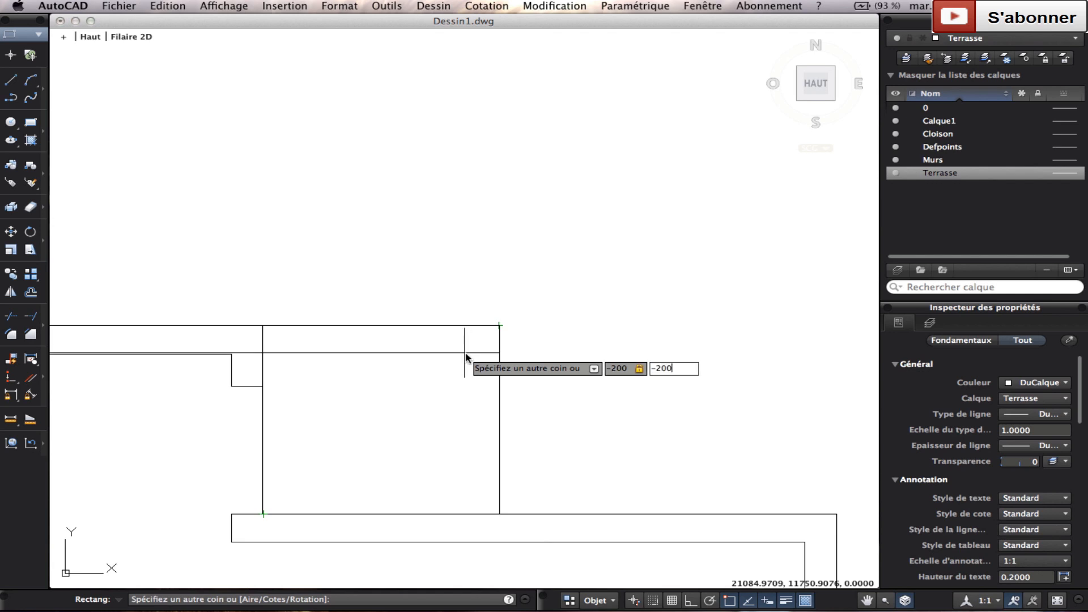
key(Return)
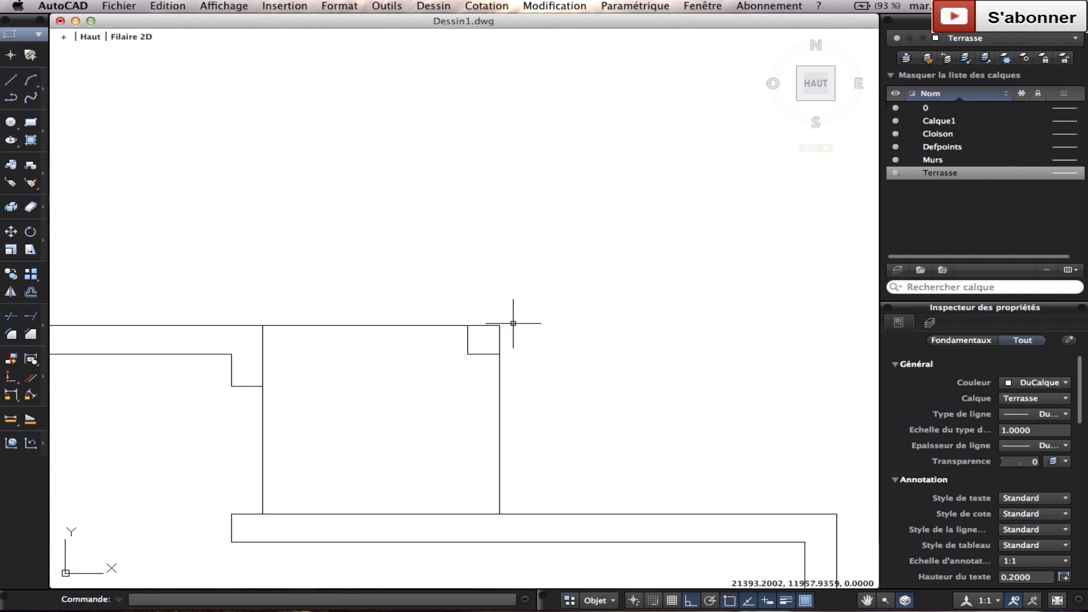
Draw a 200 by 200 square post inside the terrace rectangle, starting from its southwest corner and extending northeast
scroll(512, 318, down, 5)
scroll(553, 201, up, 5)
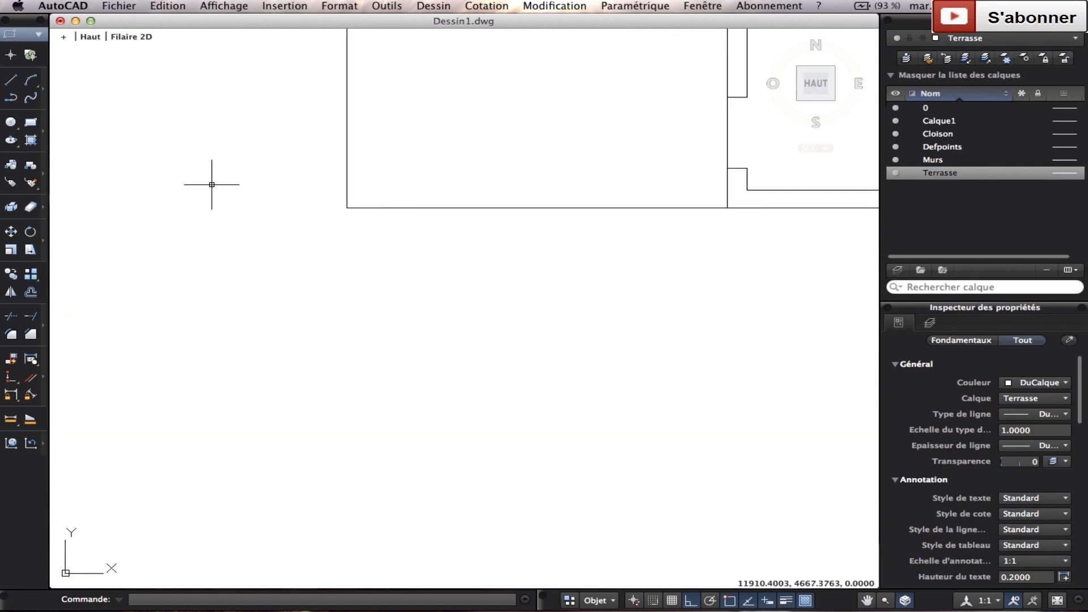
click(30, 122)
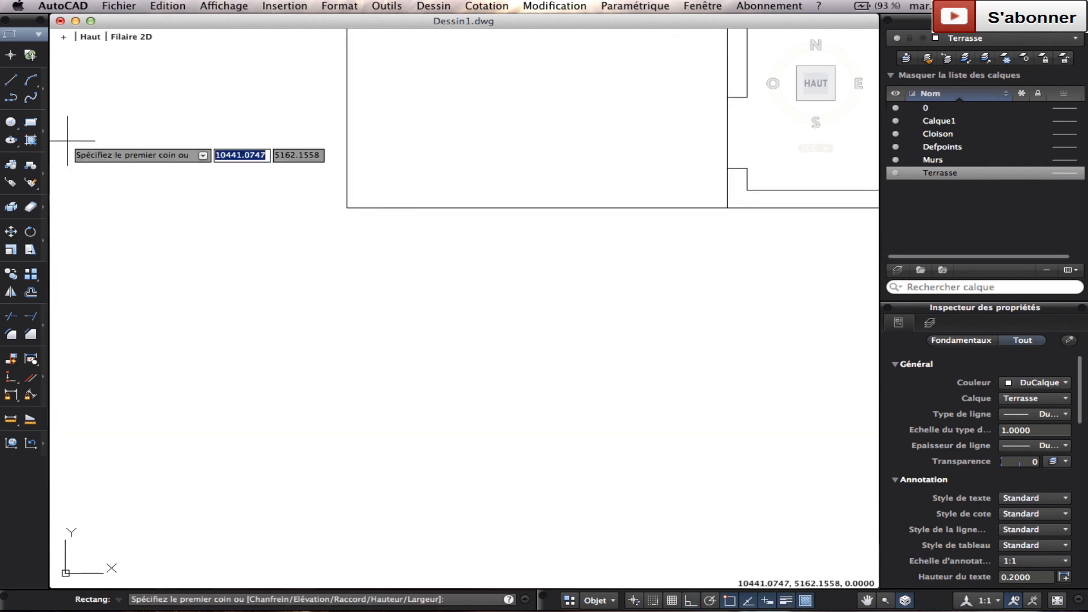
click(347, 208)
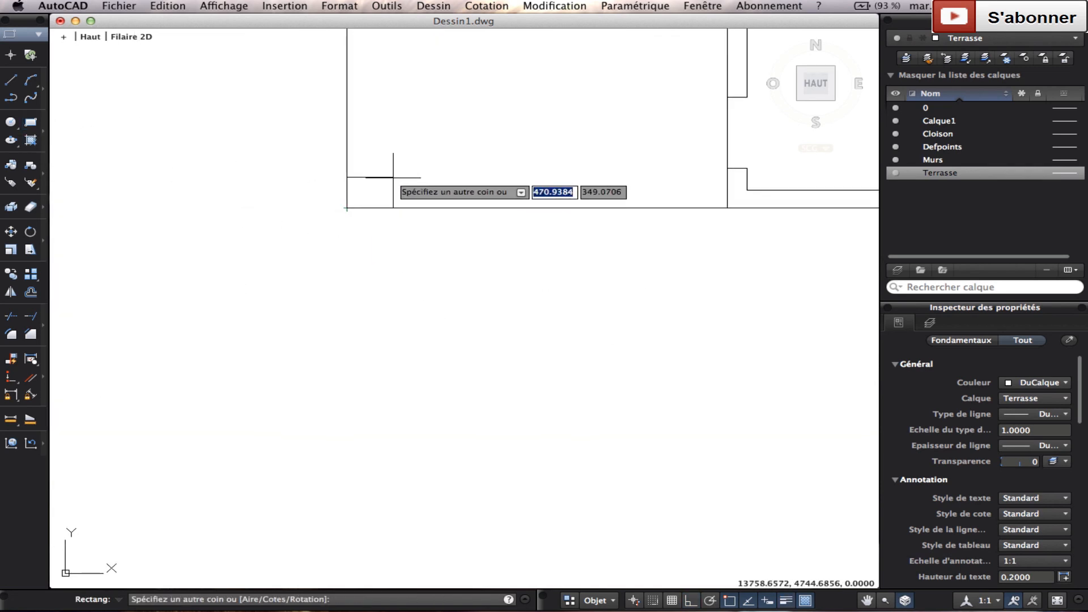
text(200)
key(Tab)
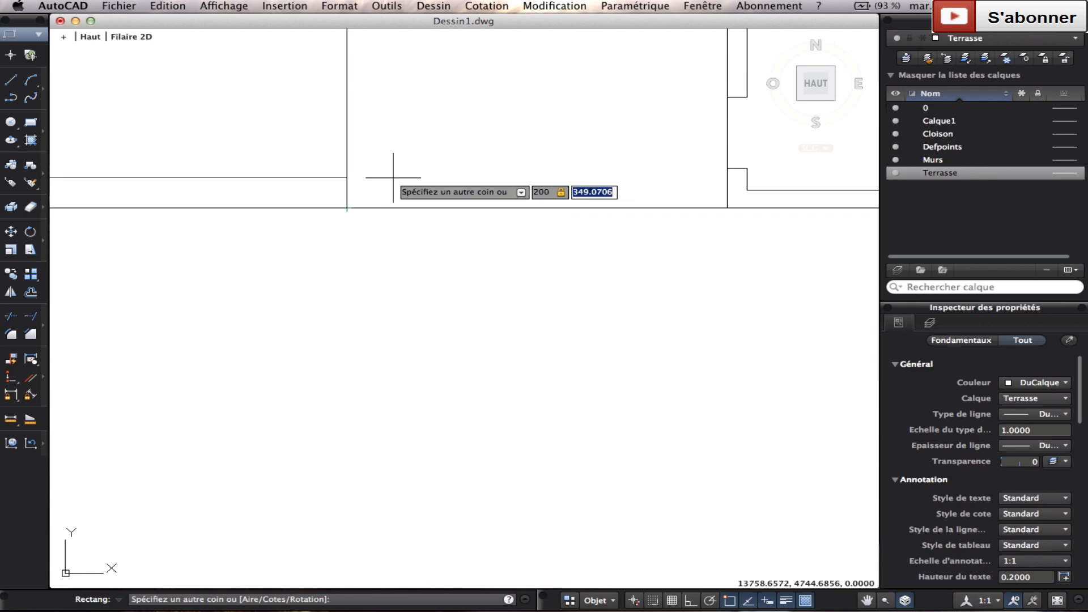
text(200)
key(Return)
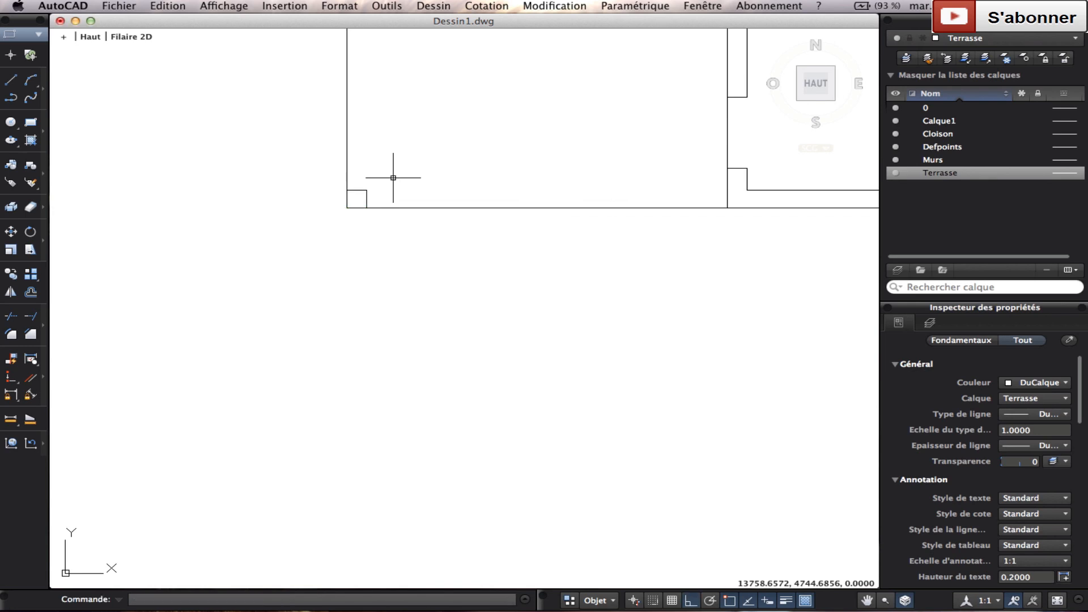
Examine the redrawn exterior walls, openings, terrace and porch against the scanned floor plan
scroll(393, 177, down, 5)
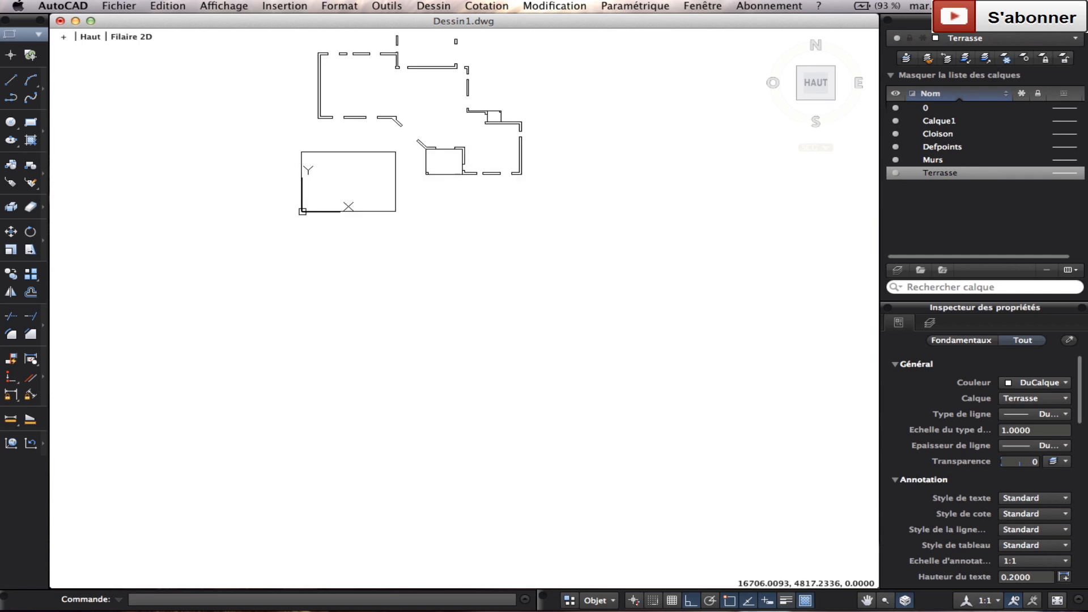
middle_drag(459, 171, 459, 200)
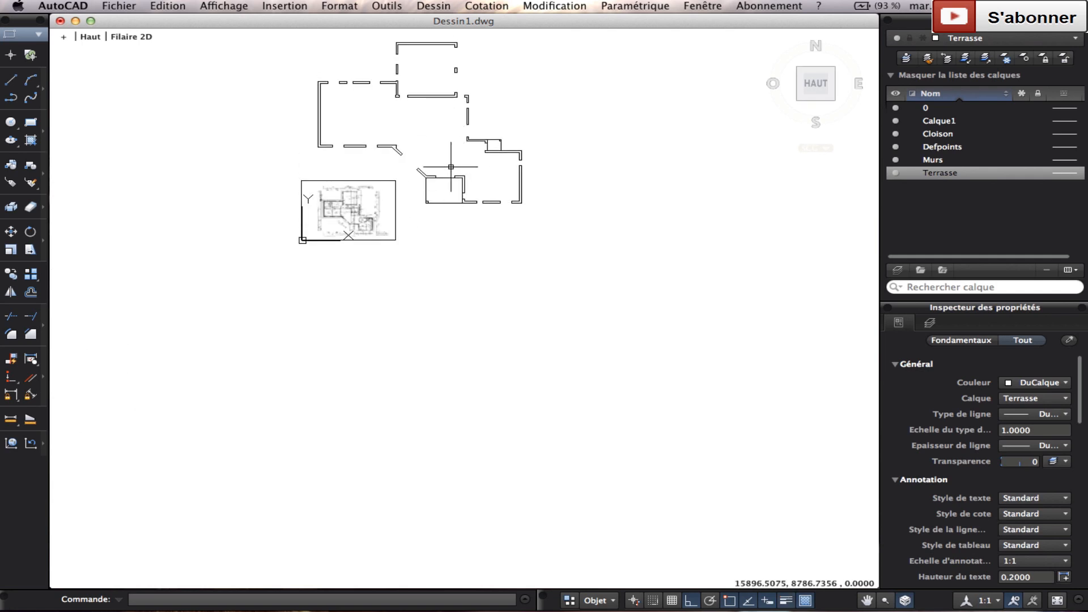
scroll(450, 166, up, 4)
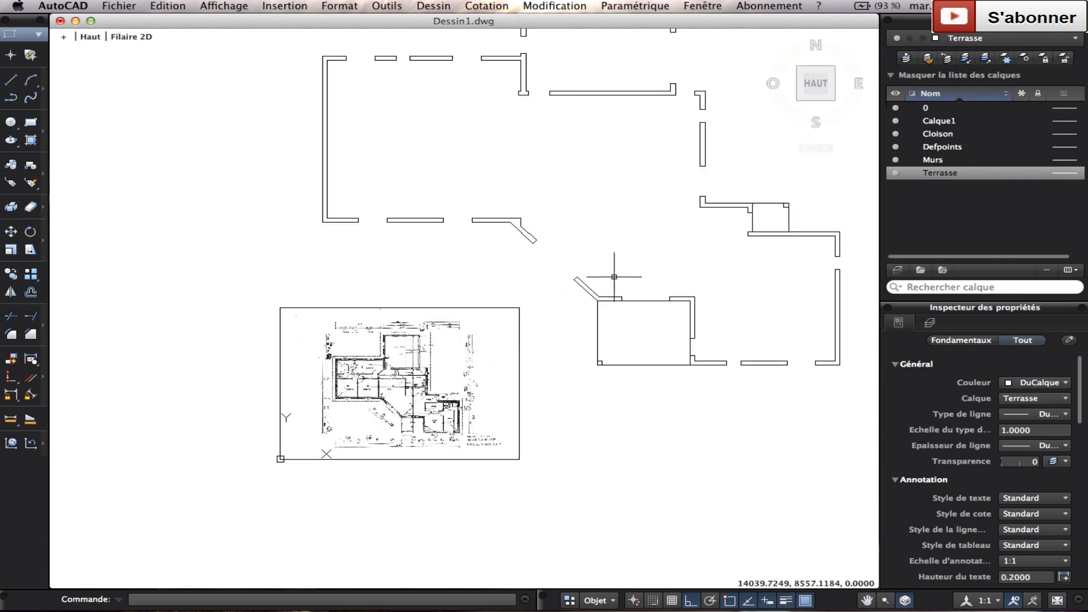
drag(614, 277, 485, 338)
scroll(486, 338, up, 3)
scroll(457, 314, down, 3)
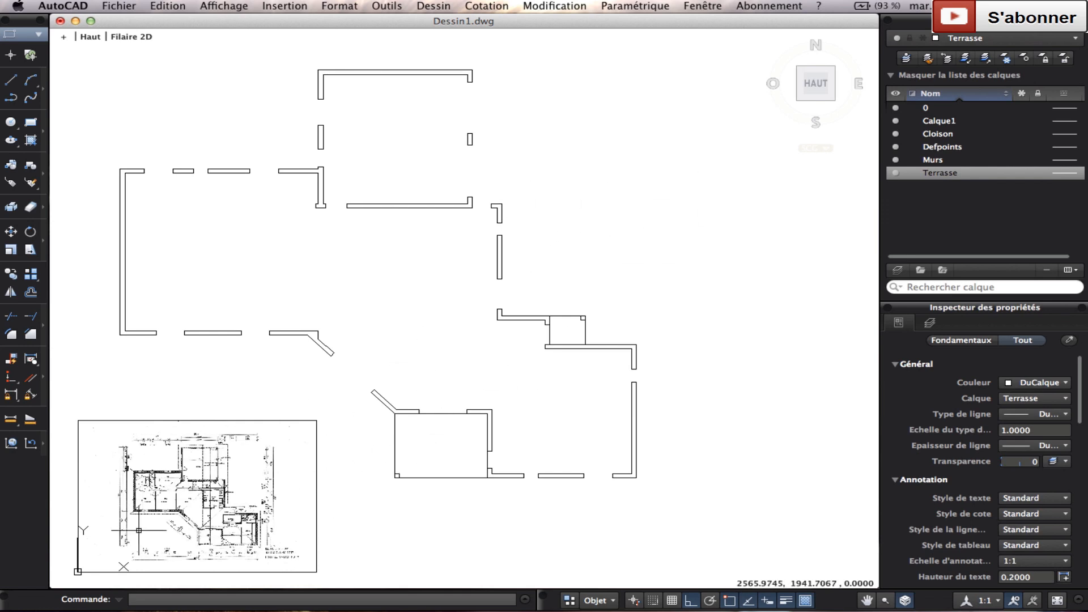
scroll(202, 491, up, 2)
middle_drag(202, 491, 333, 378)
scroll(332, 378, down, 2)
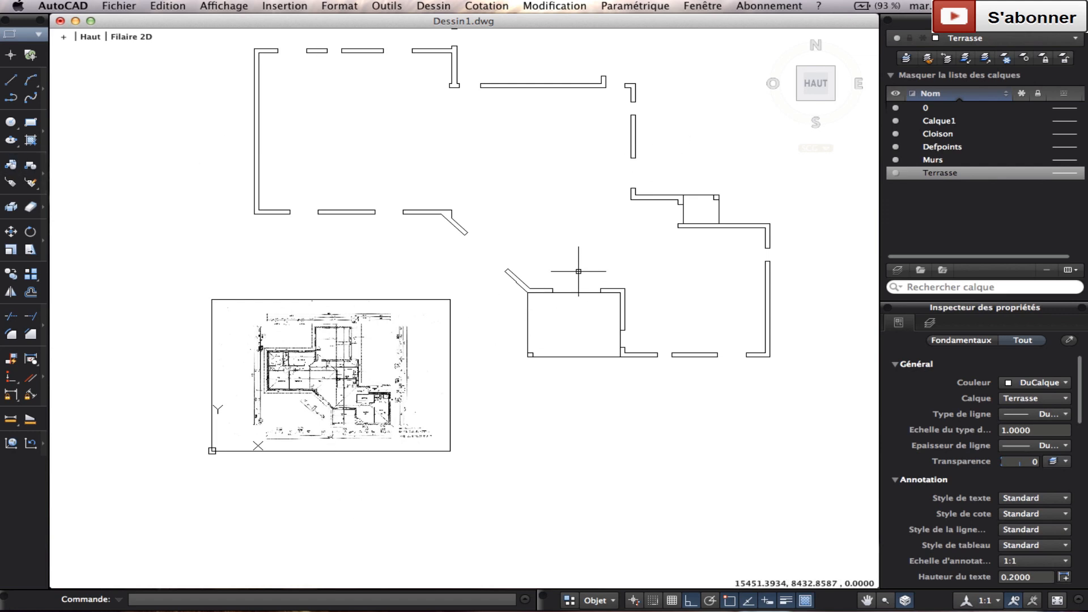
scroll(578, 275, down, 2)
scroll(583, 304, up, 2)
middle_drag(593, 311, 654, 377)
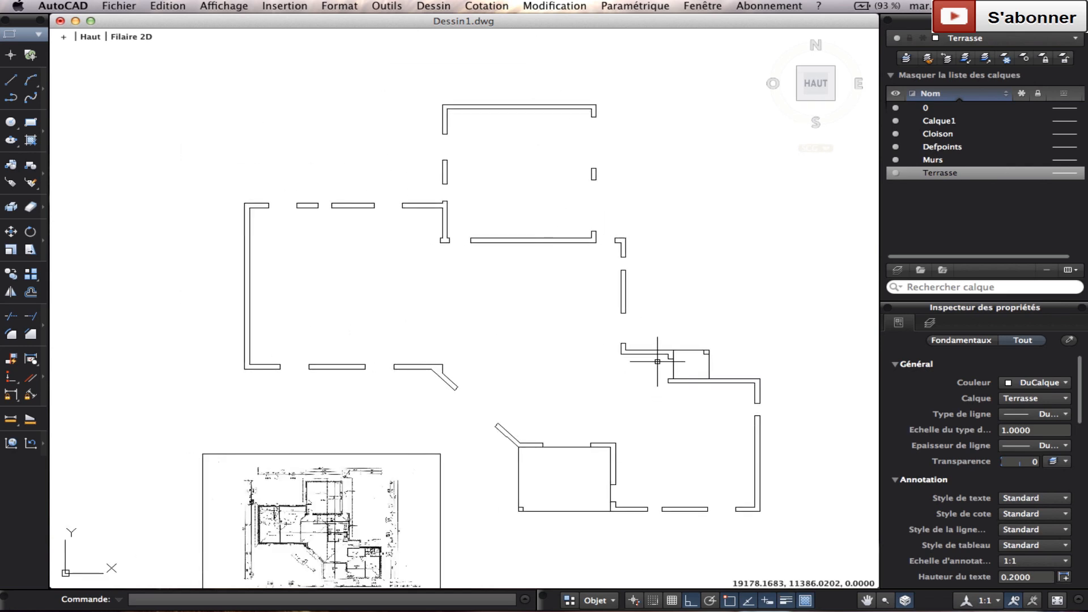
middle_drag(701, 421, 710, 380)
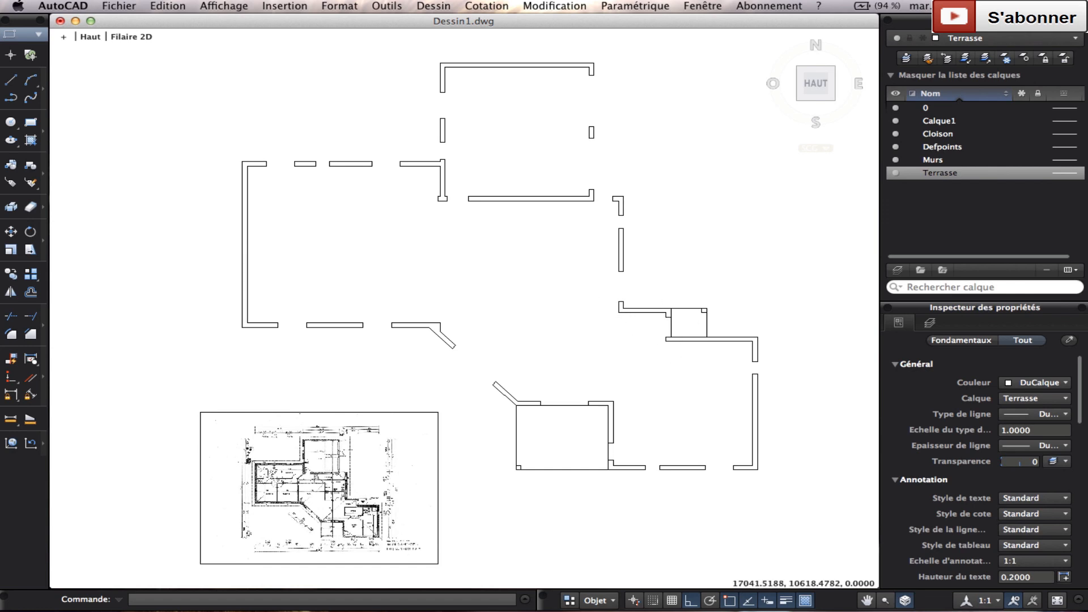
scroll(609, 334, up, 3)
scroll(615, 336, down, 5)
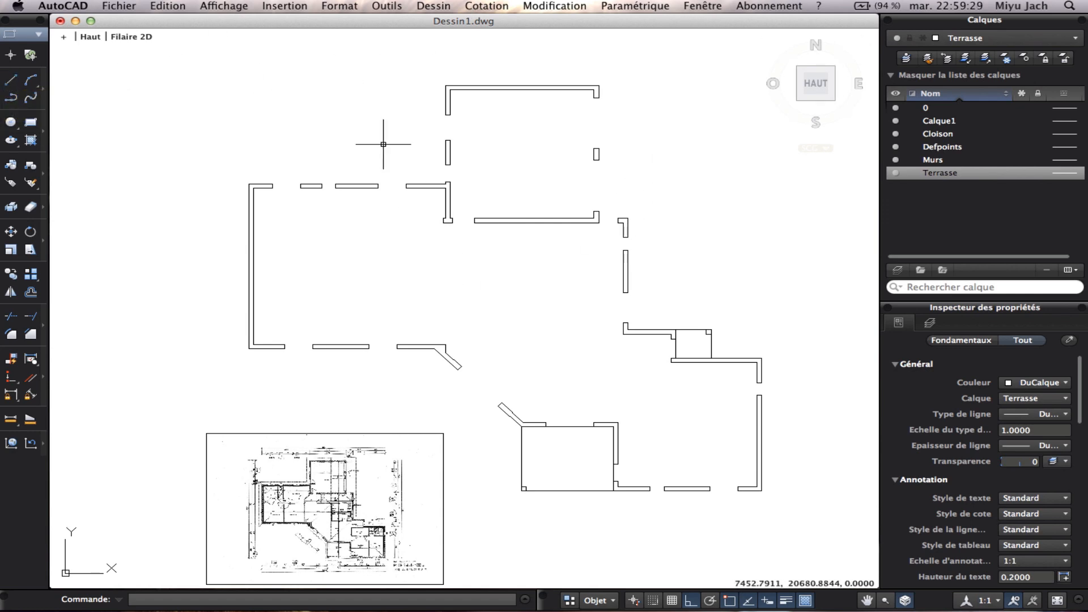
drag(127, 25, 127, 40)
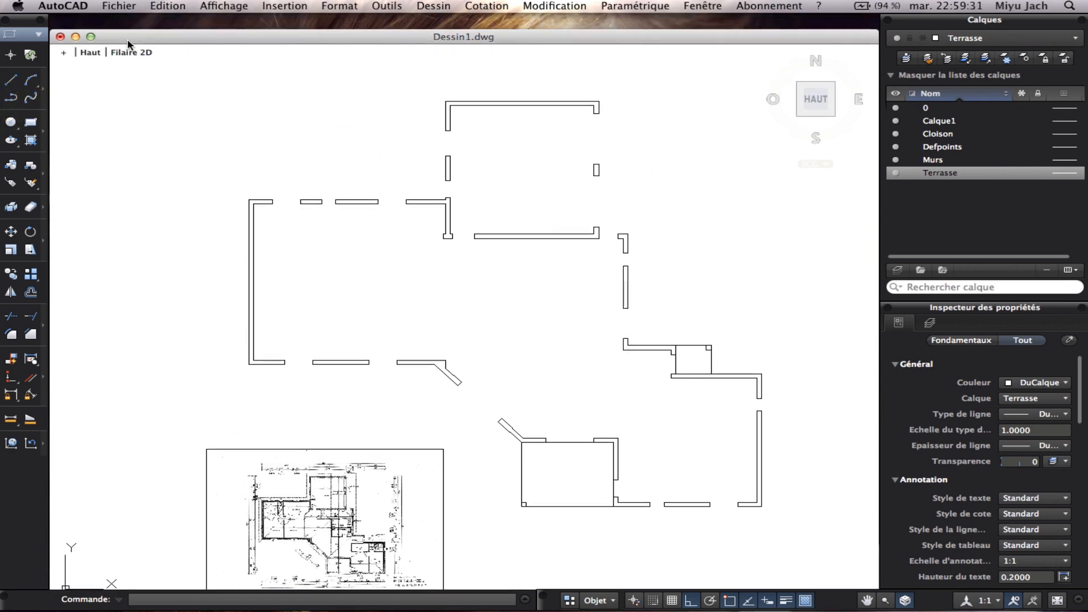